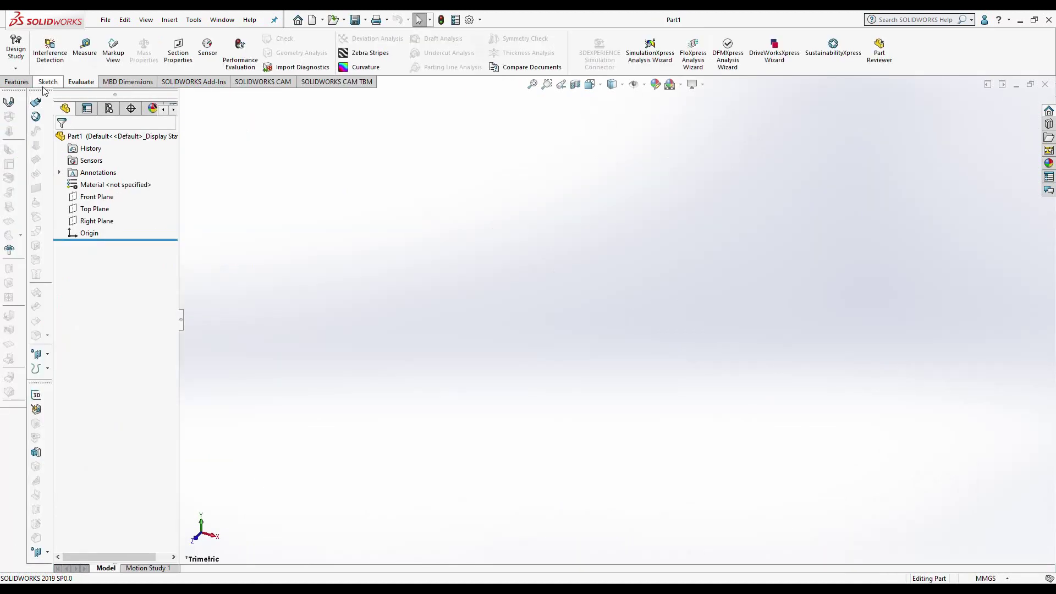
# Step: Create a new part document and start a sketch that waits for a plane
pyautogui.click(44, 82)
pyautogui.click(15, 44)
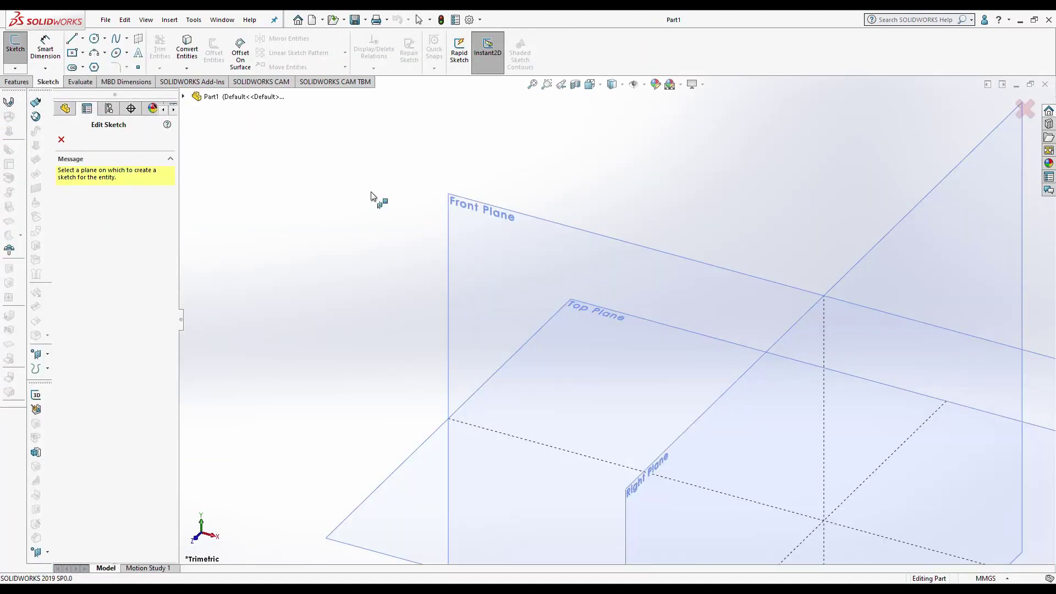
# Step: On the Front Plane, draw a line, tangent arc and angled line path from the origin
pyautogui.click(451, 210)
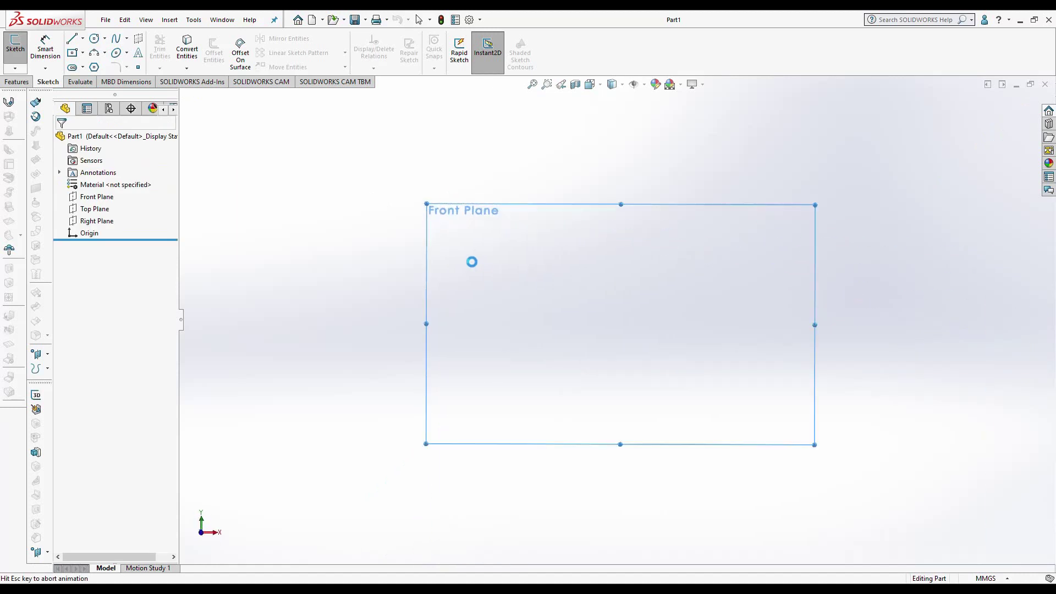
pyautogui.click(71, 40)
pyautogui.click(616, 320)
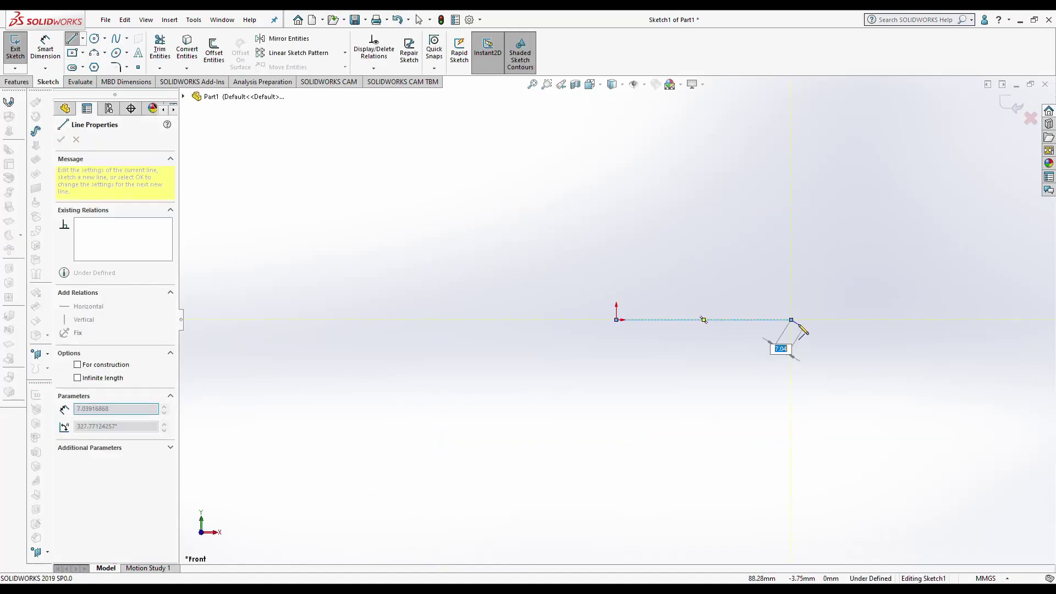
pyautogui.click(855, 342)
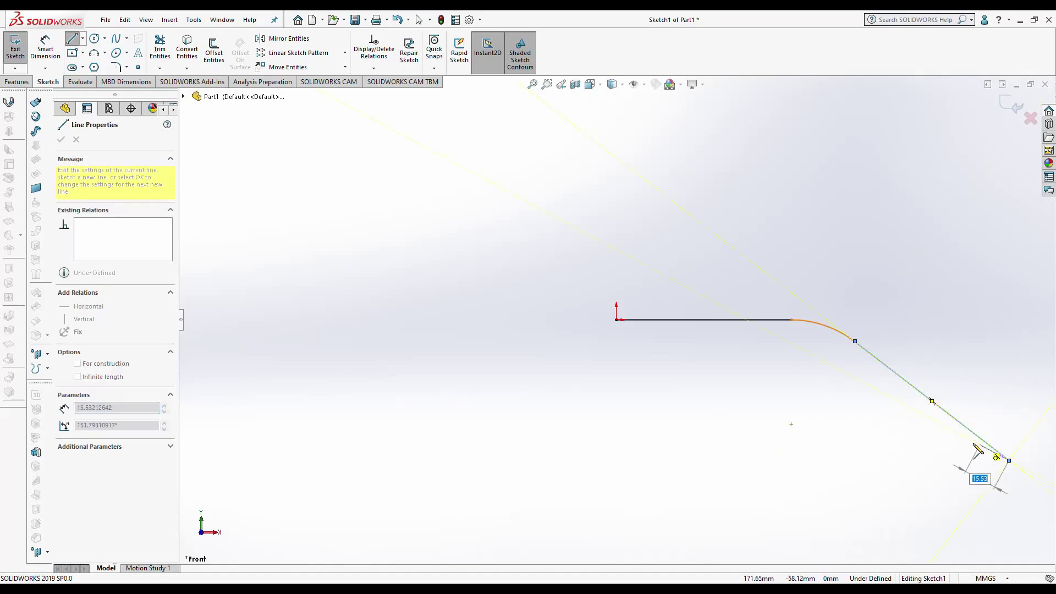
pyautogui.doubleClick(1009, 460)
pyautogui.press('Escape')
# Step: Dimension the horizontal line to 100 mm and the arc to R100
pyautogui.press('d')
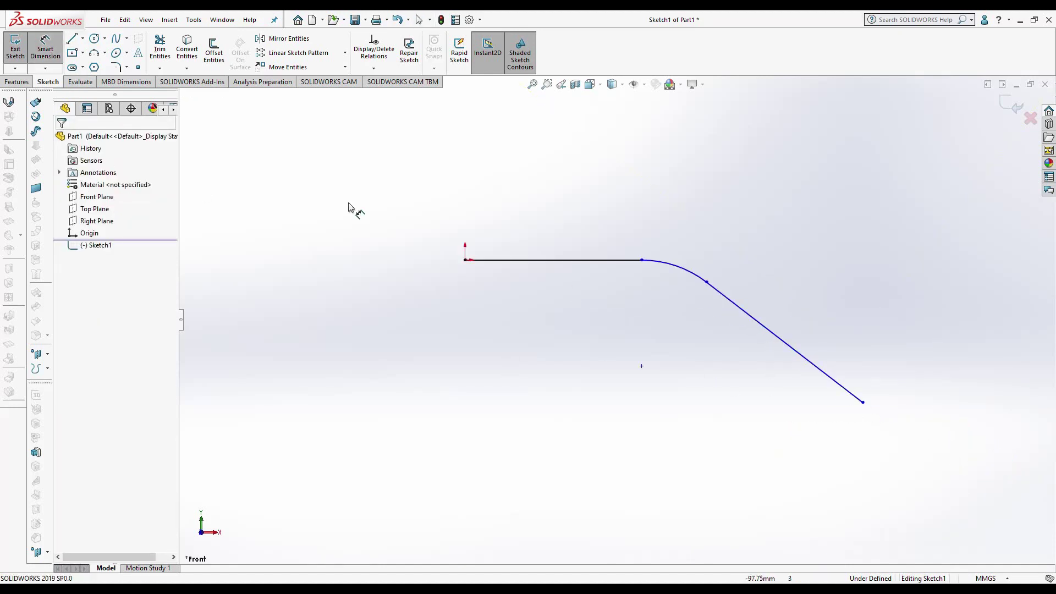
pyautogui.click(494, 266)
pyautogui.click(503, 205)
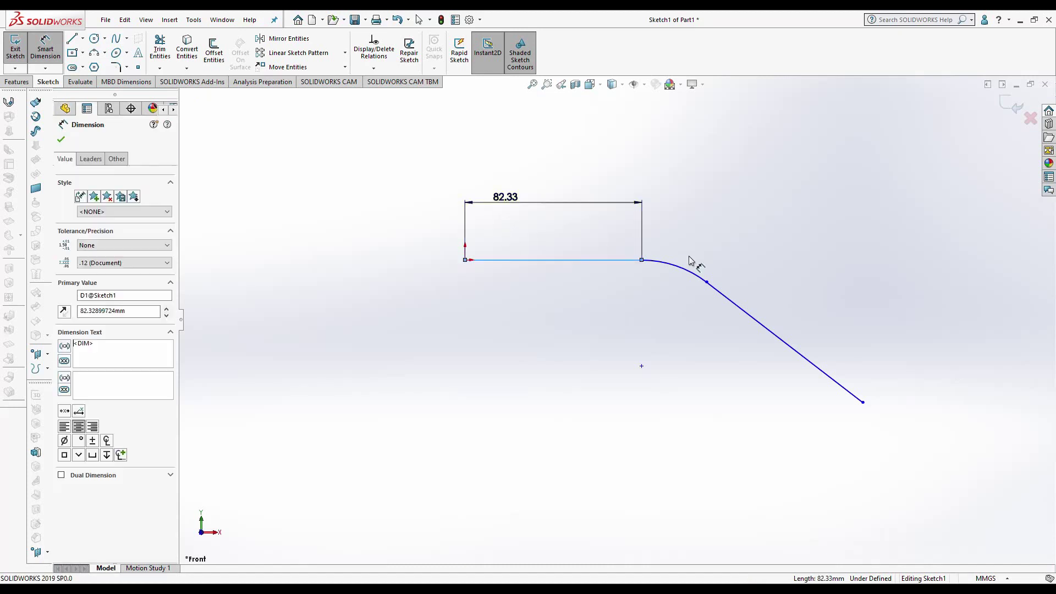
pyautogui.write('100')
pyautogui.press('Return')
pyautogui.click(704, 279)
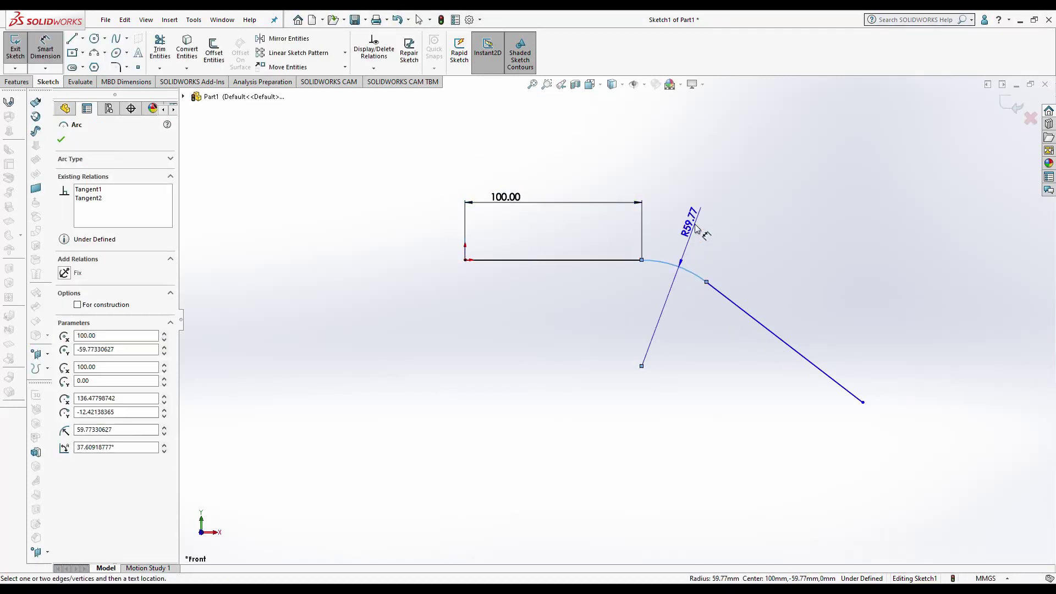
pyautogui.click(692, 228)
pyautogui.write('100')
pyautogui.press('Return')
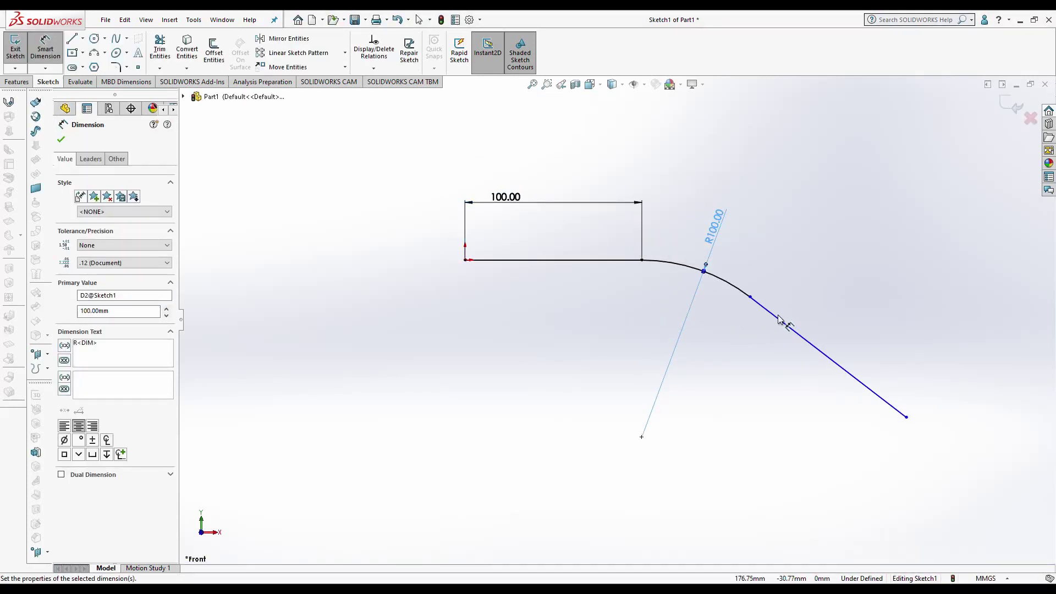
# Step: Dimension the angled line to 100 mm and 150° from the horizontal line
pyautogui.click(781, 332)
pyautogui.click(804, 306)
pyautogui.write('100')
pyautogui.press('Return')
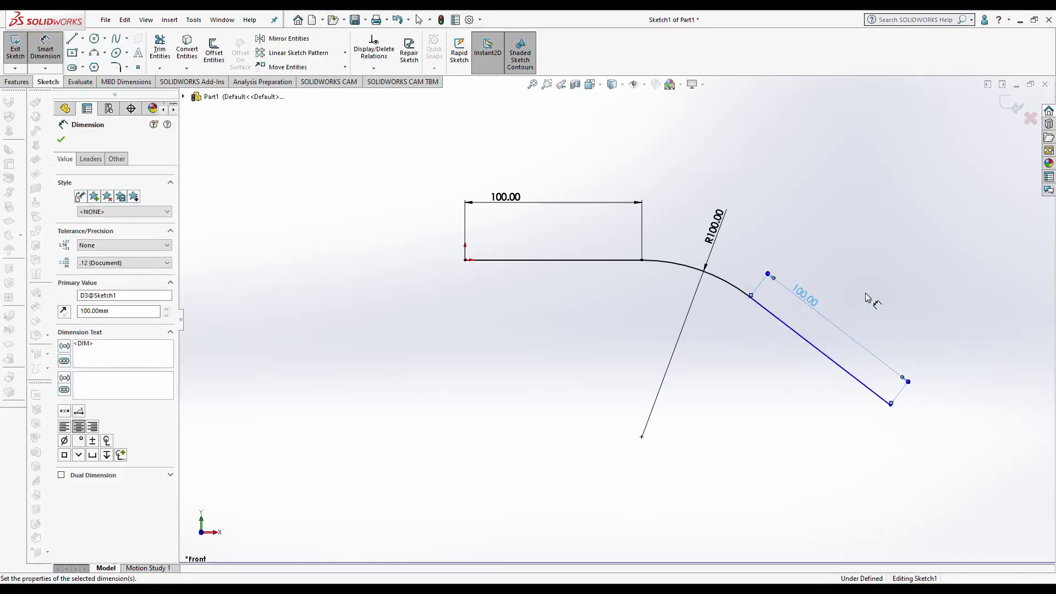
pyautogui.click(790, 326)
pyautogui.click(576, 259)
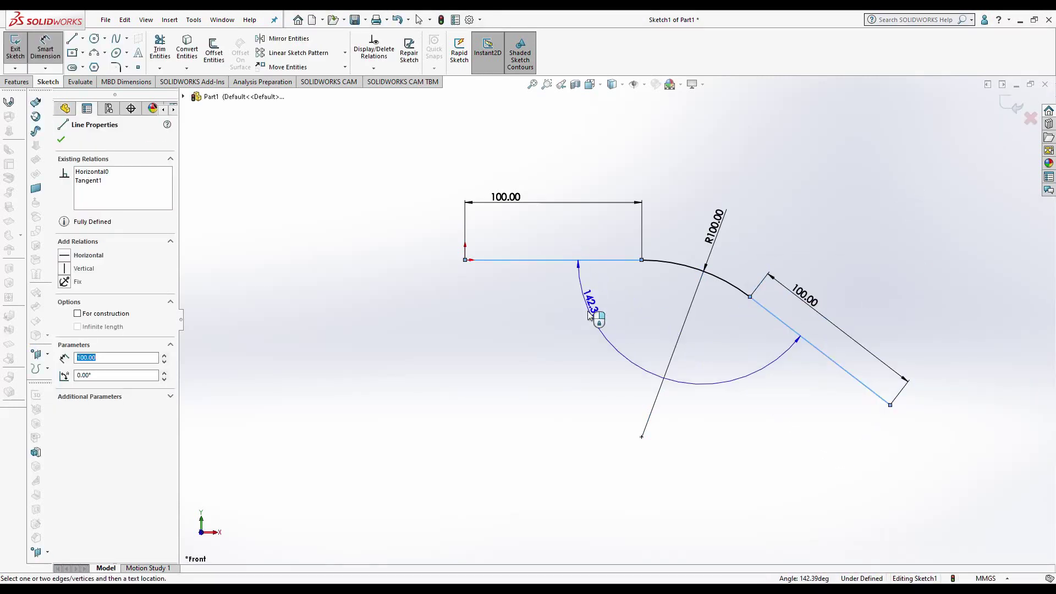
pyautogui.click(634, 406)
pyautogui.write('150')
pyautogui.press('Return')
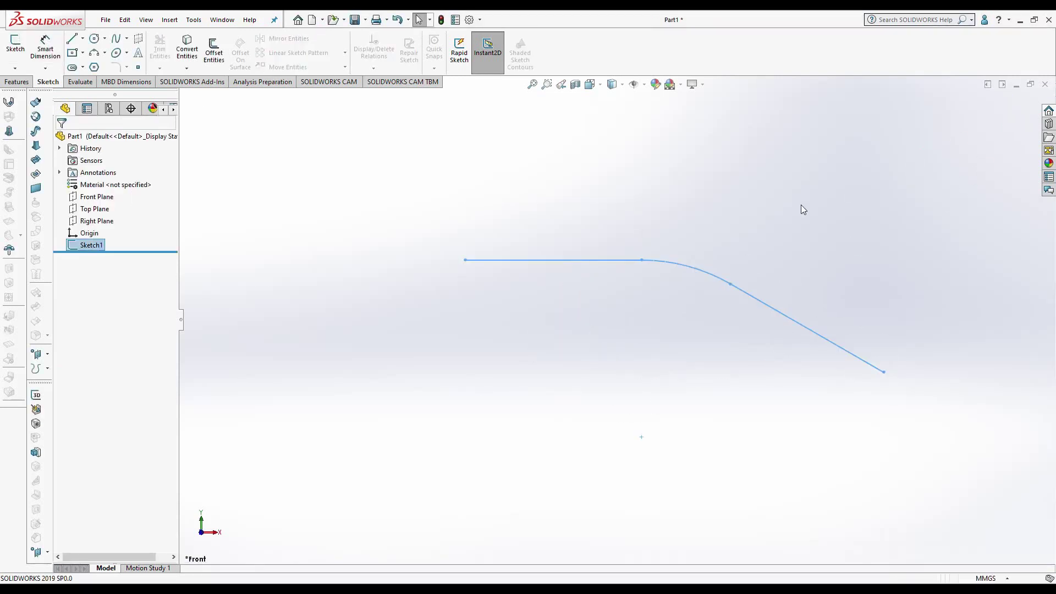
# Step: Extrude Sketch1 as a 10 mm thin feature, 100 mm deep
pyautogui.click(17, 81)
pyautogui.click(20, 50)
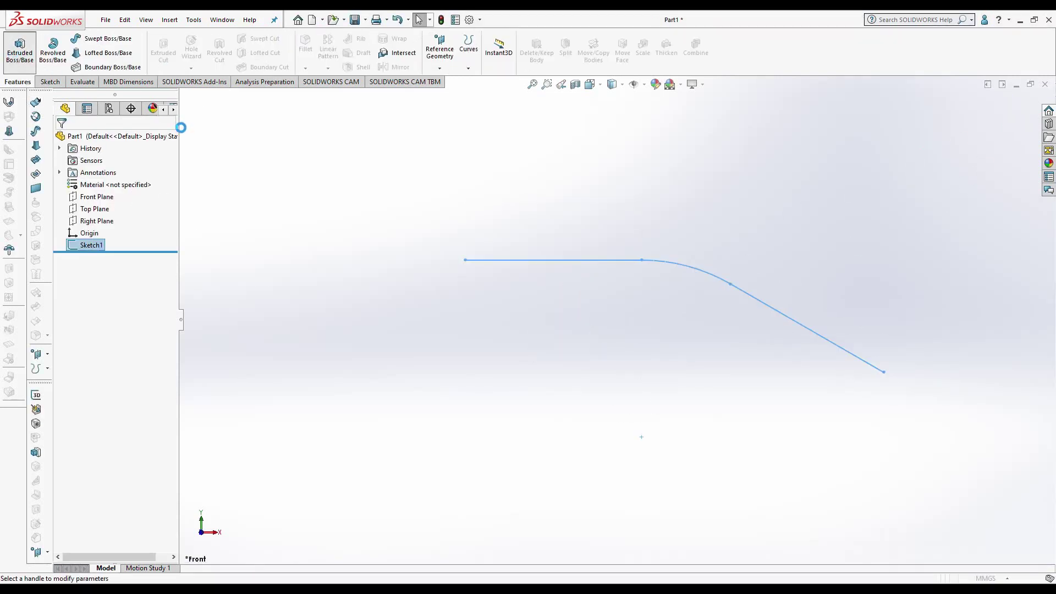
pyautogui.moveTo(607, 330); pyautogui.dragTo(444, 488)
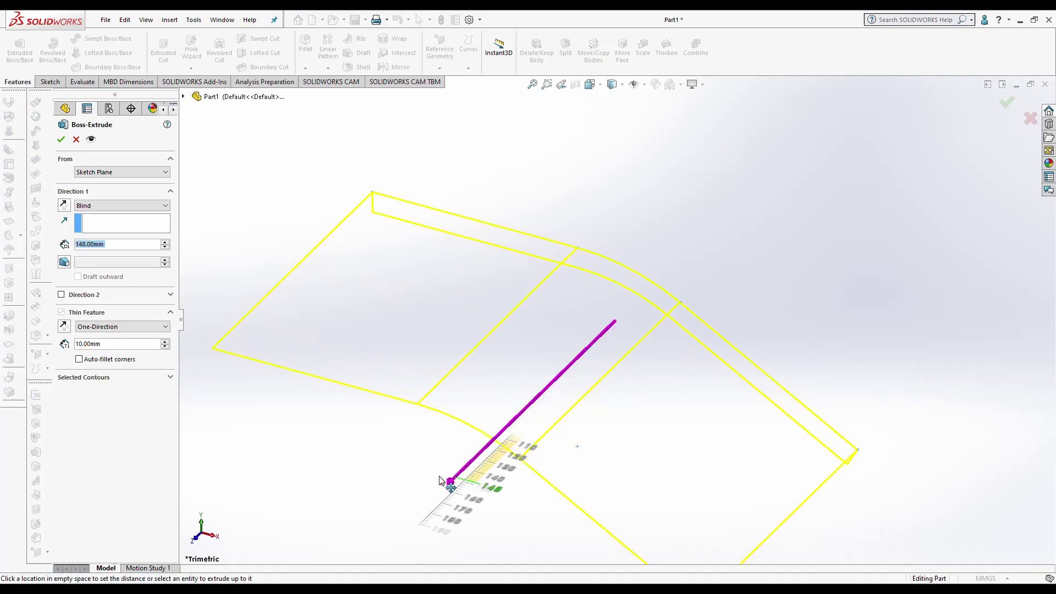
pyautogui.scroll(2, 507, 302)
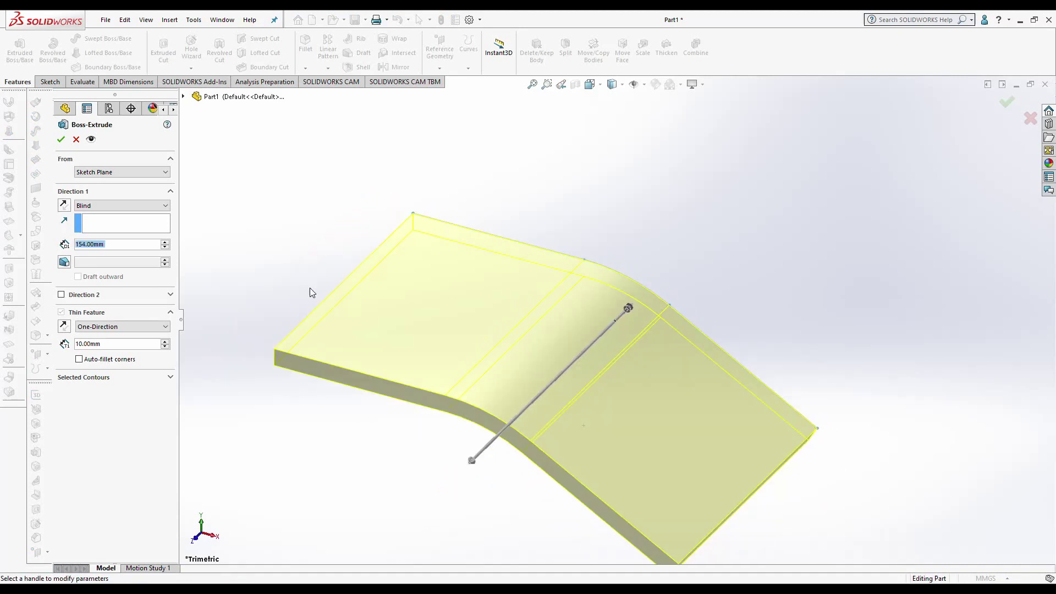
pyautogui.write('100')
pyautogui.press('Return')
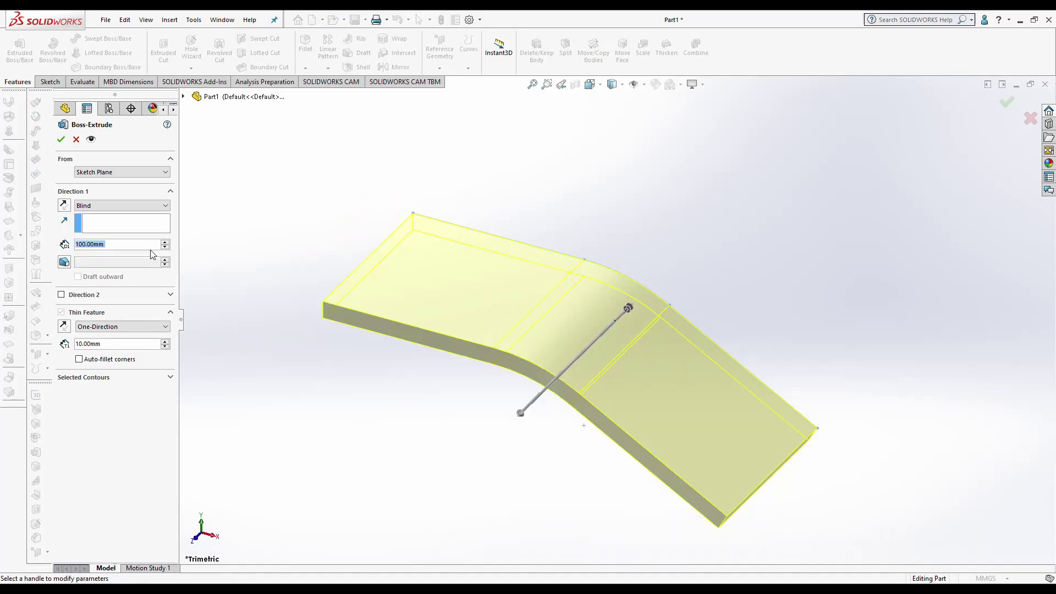
pyautogui.click(60, 140)
pyautogui.moveTo(528, 337); pyautogui.dragTo(545, 280, button='middle')
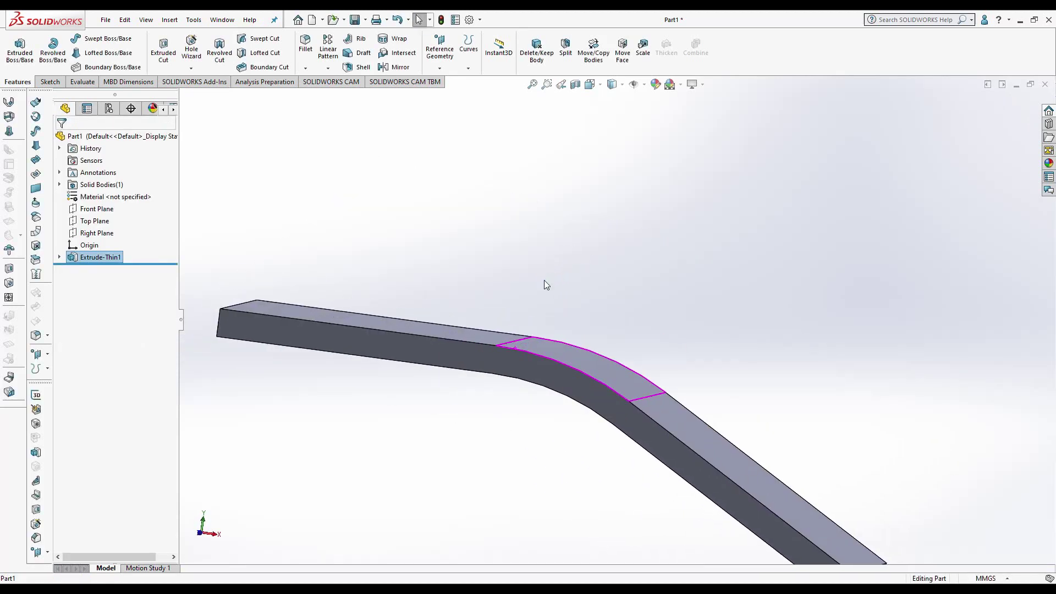
pyautogui.moveTo(545, 284)
pyautogui.mouseDown(button='middle')
pyautogui.moveTo(521, 315)
pyautogui.moveTo(533, 380)
pyautogui.mouseUp(button='middle')
pyautogui.scroll(-3, 534, 380)
# Step: Edit Extrude-Thin1 so the bent plate is 20 mm thick
pyautogui.click(542, 372)
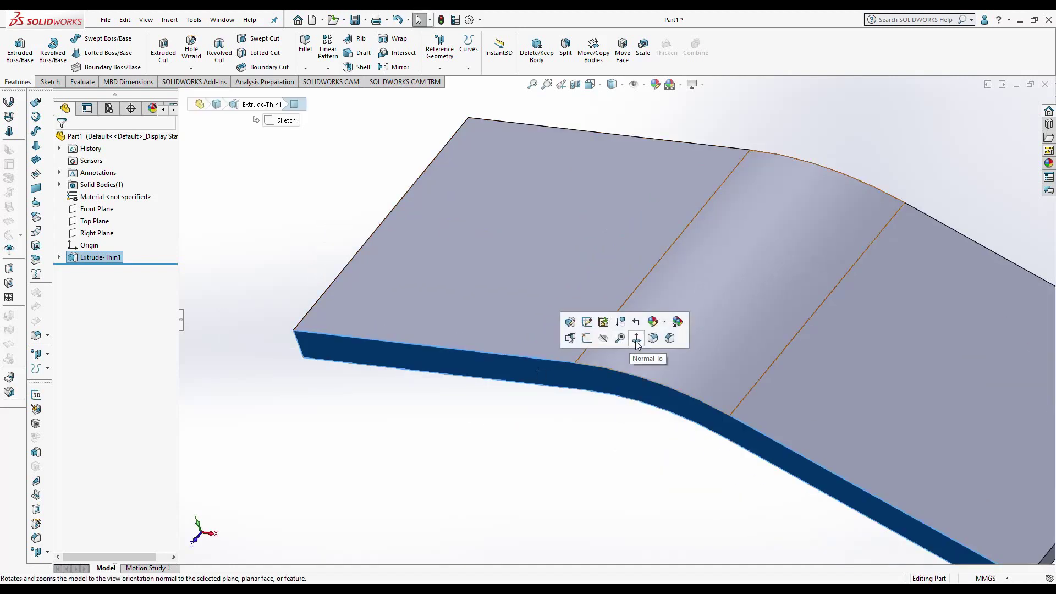
pyautogui.click(637, 341)
pyautogui.rightClick(105, 257)
pyautogui.click(116, 220)
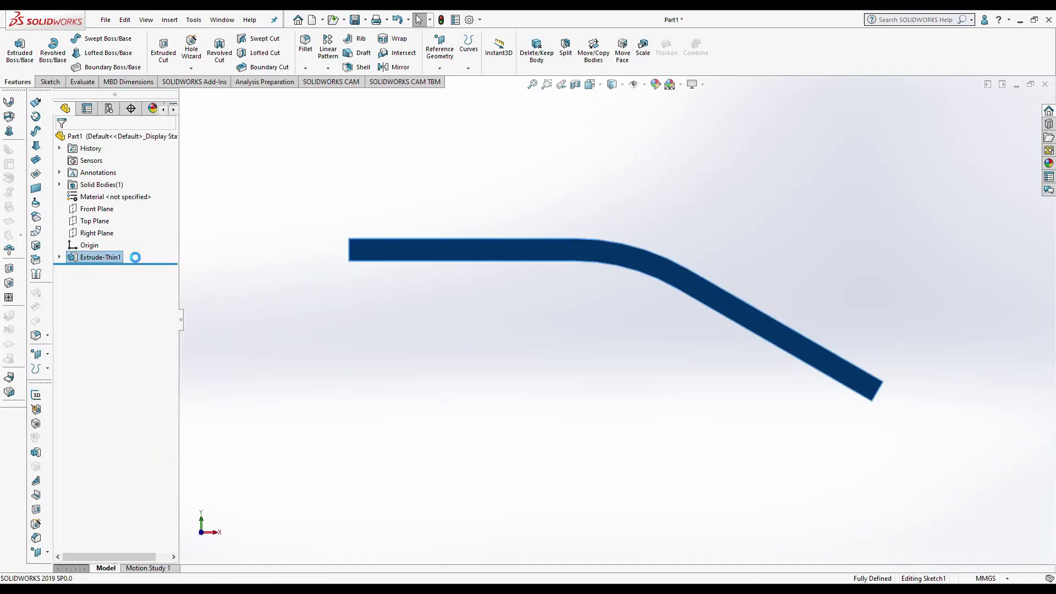
pyautogui.scroll(1, 120, 348)
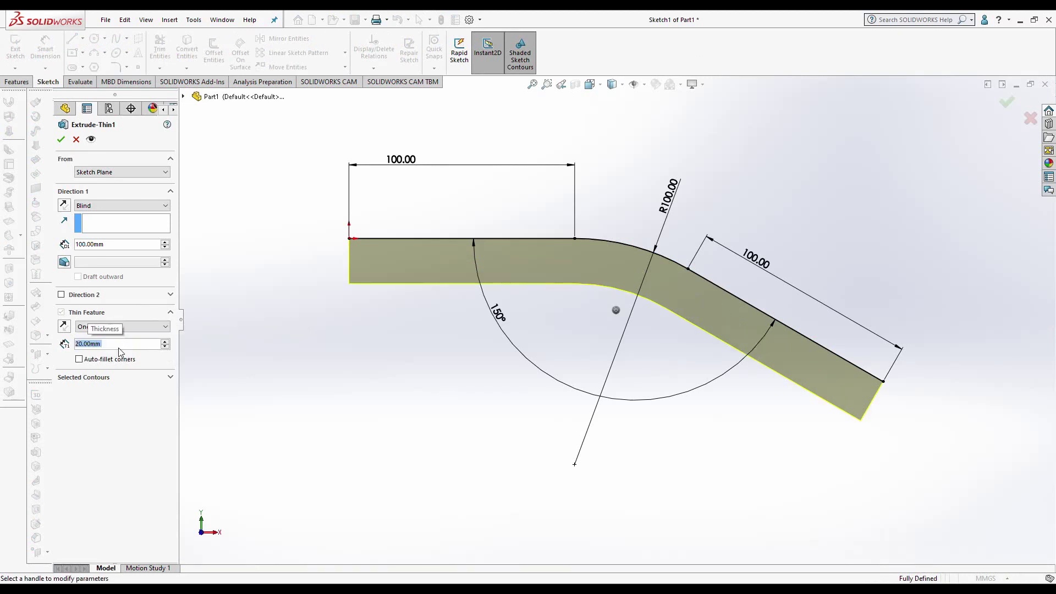
pyautogui.click(61, 140)
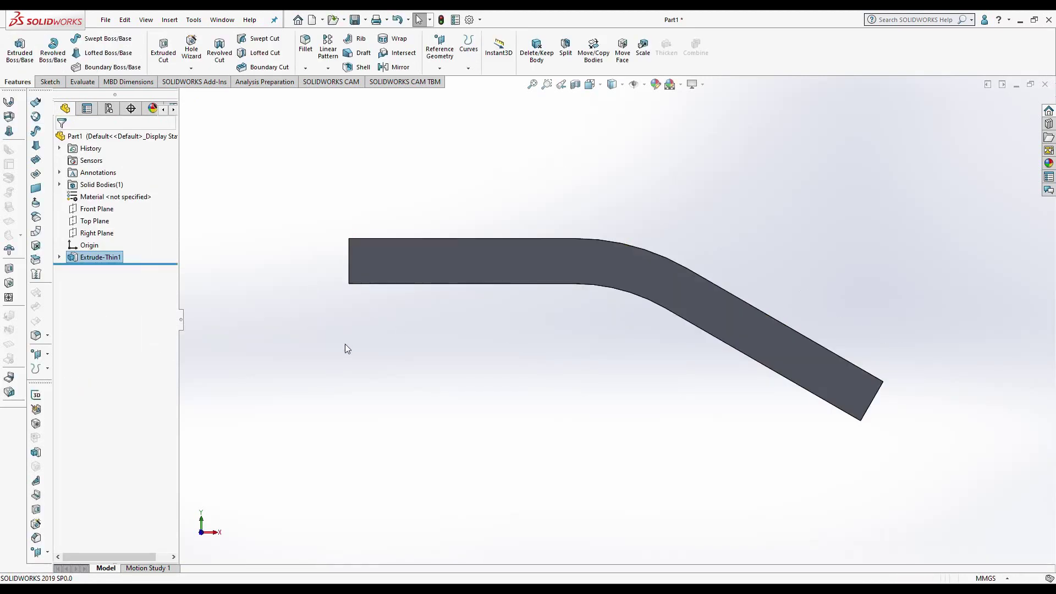
pyautogui.moveTo(385, 256); pyautogui.dragTo(408, 267, button='middle')
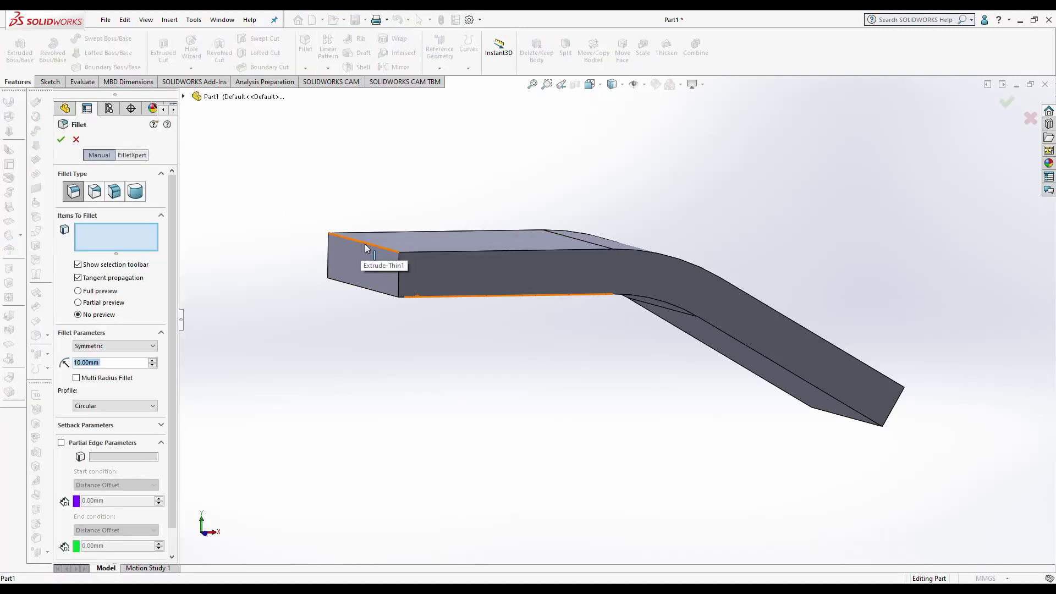
# Step: Fillet the plate's four end edges at a 10 mm radius
pyautogui.click(366, 248)
pyautogui.click(400, 306)
pyautogui.moveTo(551, 292); pyautogui.dragTo(704, 317, button='middle')
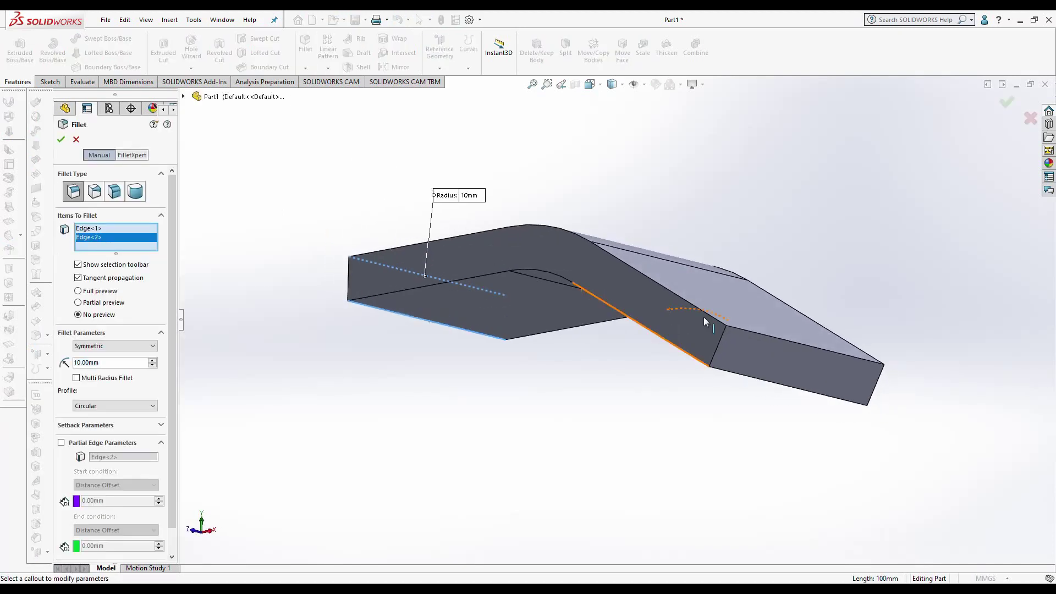
pyautogui.click(767, 335)
pyautogui.click(739, 373)
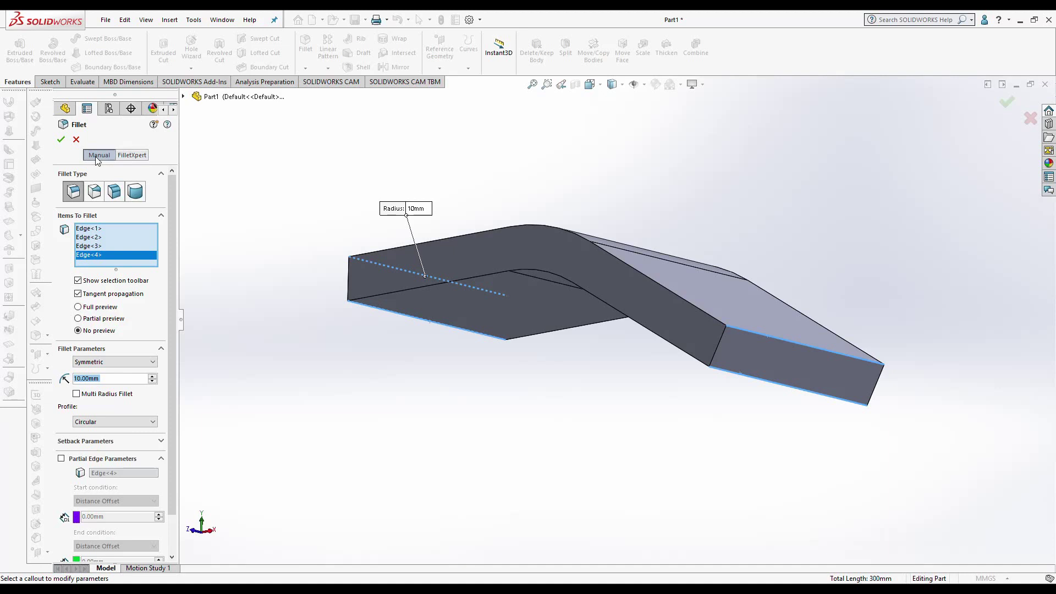
pyautogui.click(61, 140)
pyautogui.moveTo(254, 284); pyautogui.dragTo(407, 289, button='middle')
pyautogui.scroll(5, 432, 299)
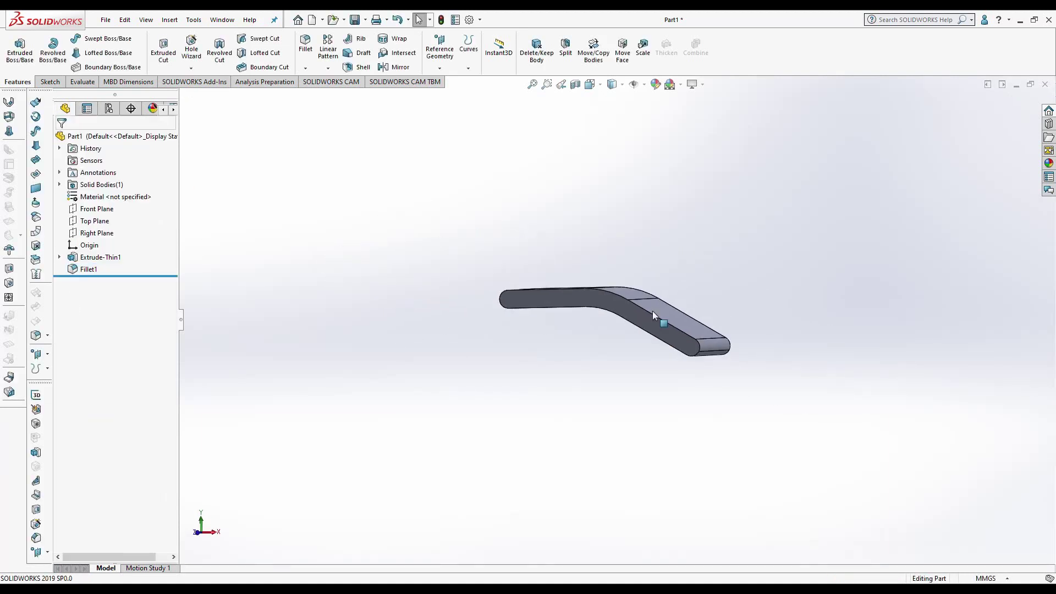
pyautogui.moveTo(653, 312)
pyautogui.mouseDown(button='middle')
pyautogui.moveTo(623, 362)
pyautogui.moveTo(540, 397)
pyautogui.mouseUp(button='middle')
pyautogui.scroll(2, 523, 338)
# Step: Sketch two circles on the straight section of the plate's side face
pyautogui.scroll(-5, 589, 283)
pyautogui.click(589, 283)
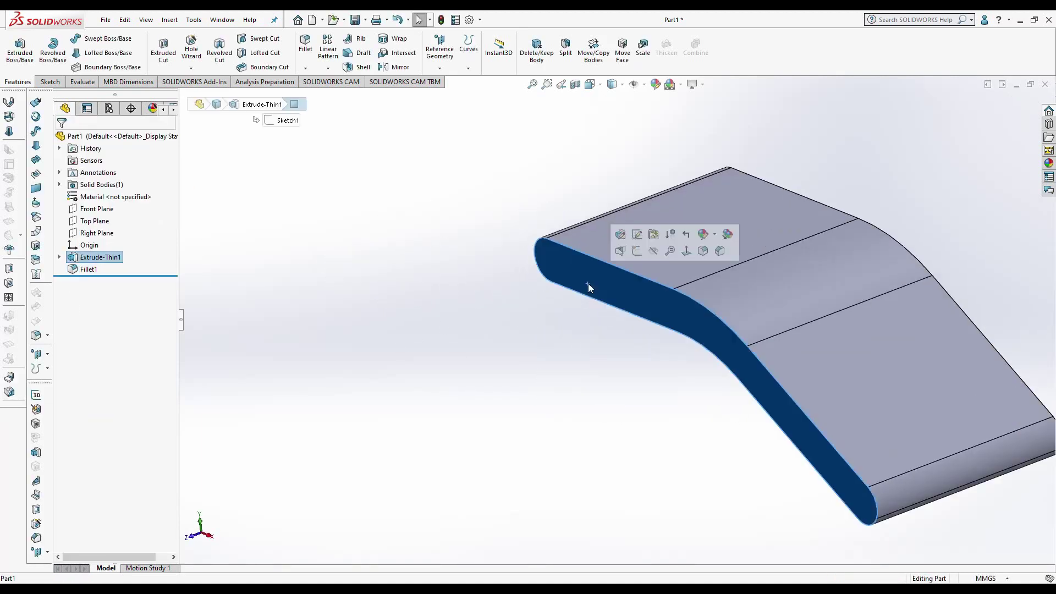
pyautogui.click(637, 251)
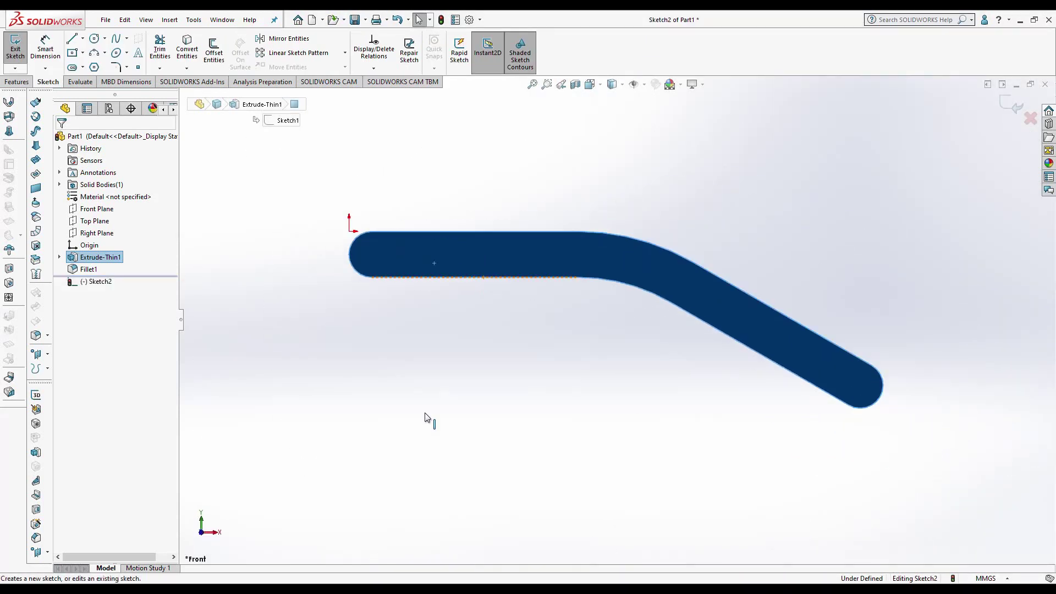
pyautogui.click(95, 38)
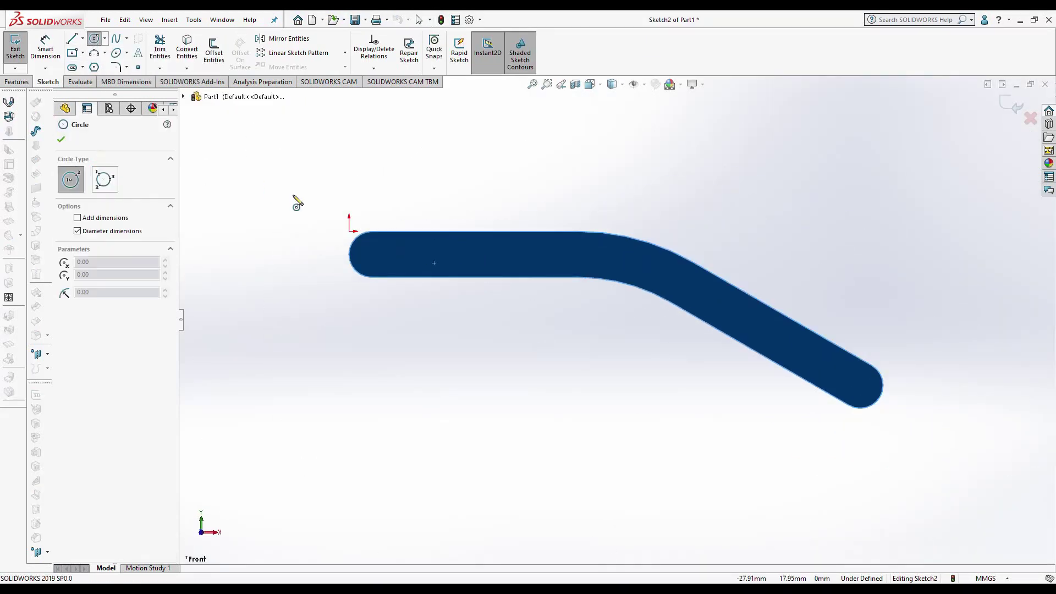
pyautogui.click(373, 255)
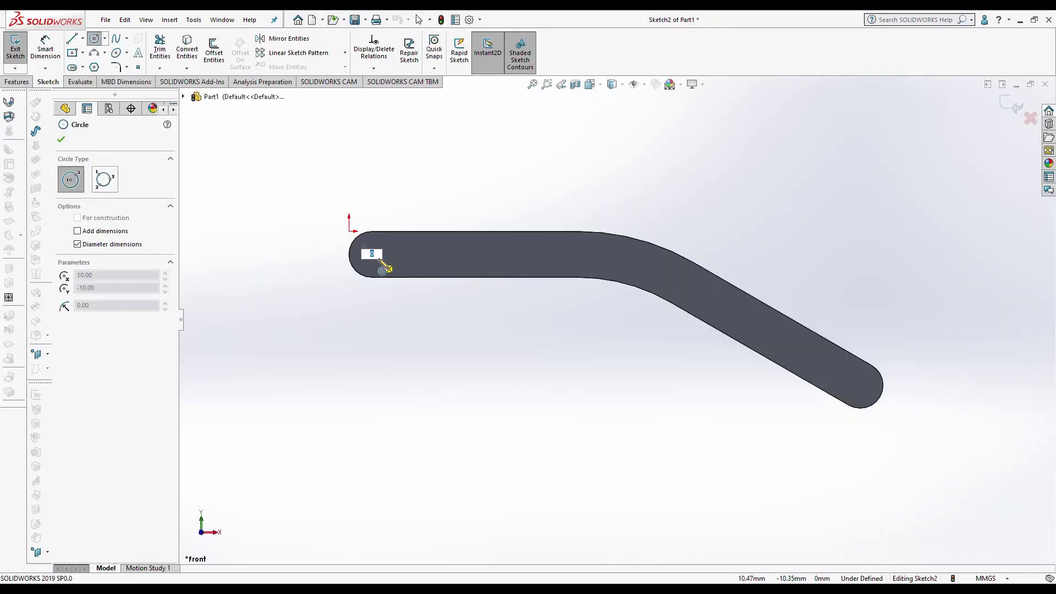
pyautogui.click(381, 266)
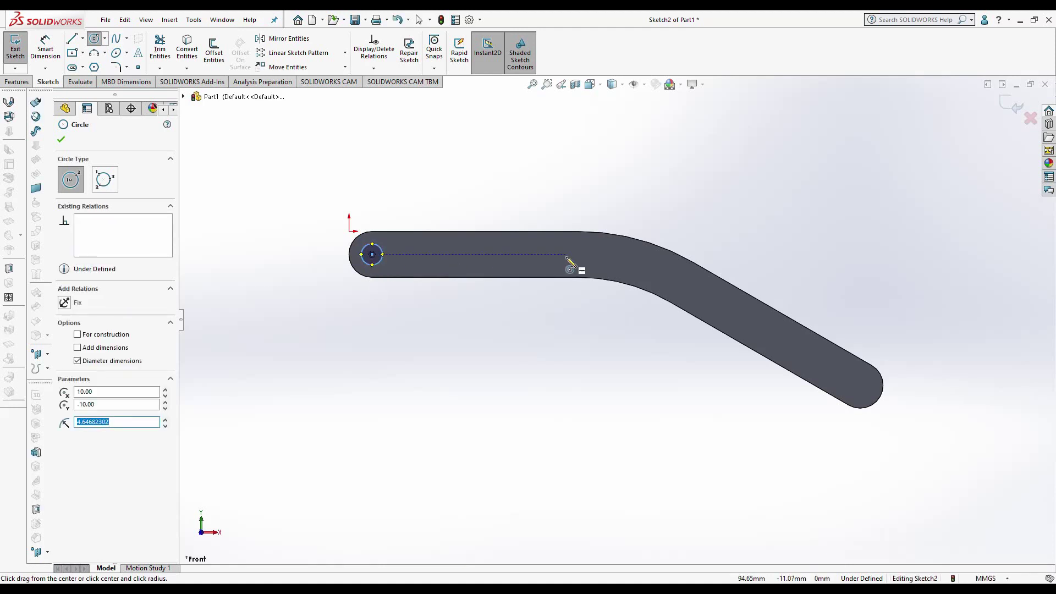
pyautogui.click(538, 254)
pyautogui.rightClick(542, 242)
pyautogui.click(567, 285)
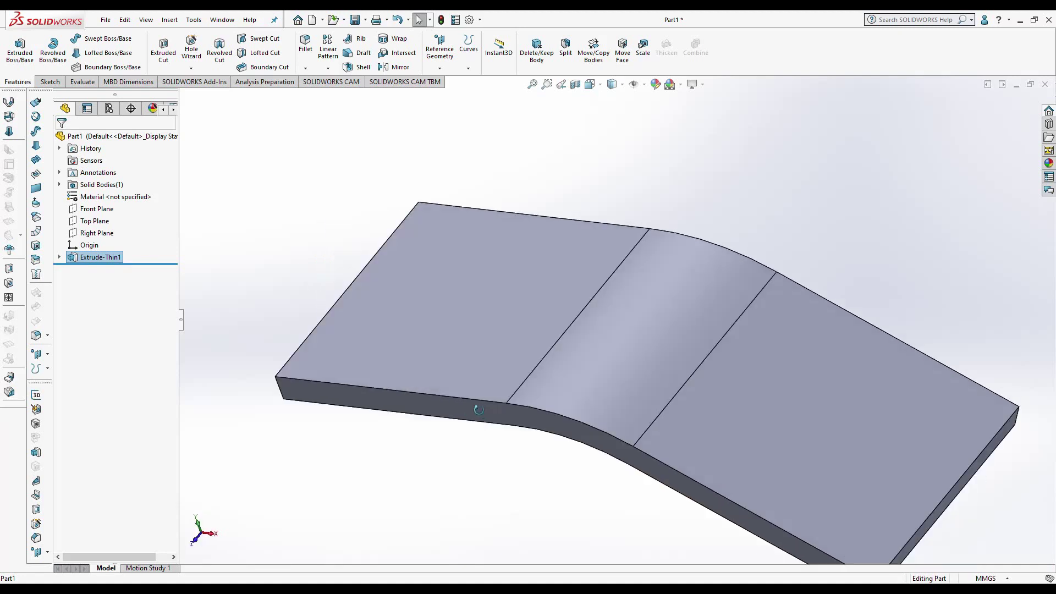
# Step: Edit Extrude-Thin1 to a 20 mm wall thickness, keeping the 100 mm depth
pyautogui.scroll(-3, 501, 389)
pyautogui.click(551, 366)
pyautogui.click(572, 341)
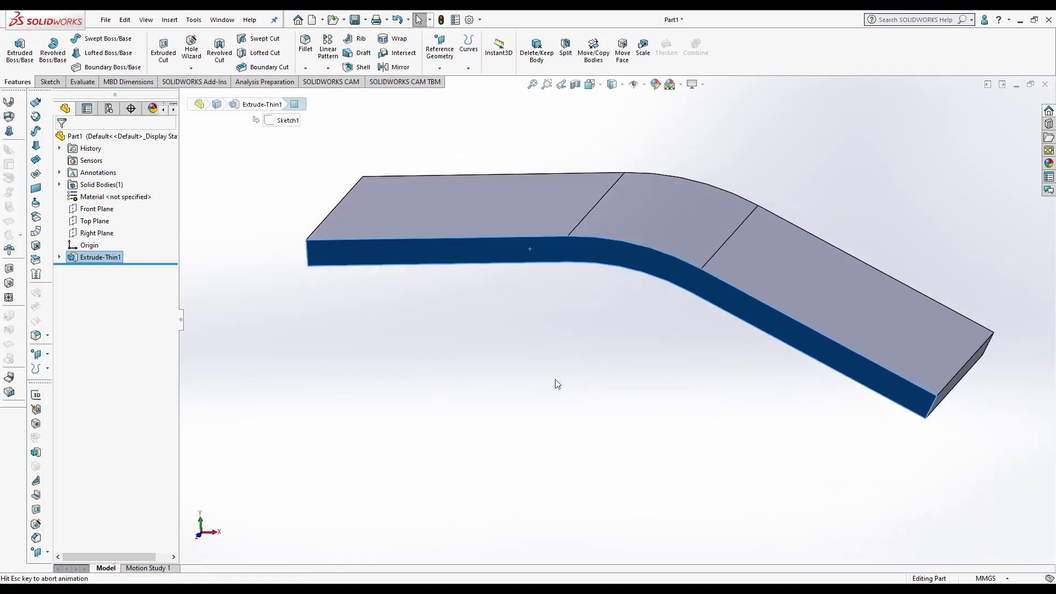
pyautogui.rightClick(109, 260)
pyautogui.click(118, 219)
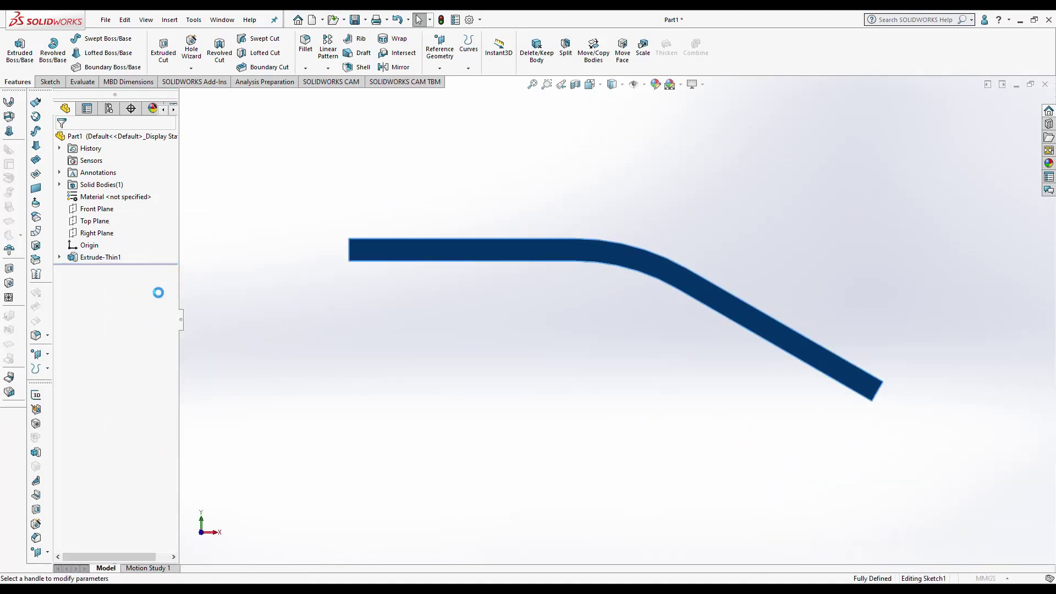
pyautogui.click(120, 344)
pyautogui.write('20')
pyautogui.press('Return')
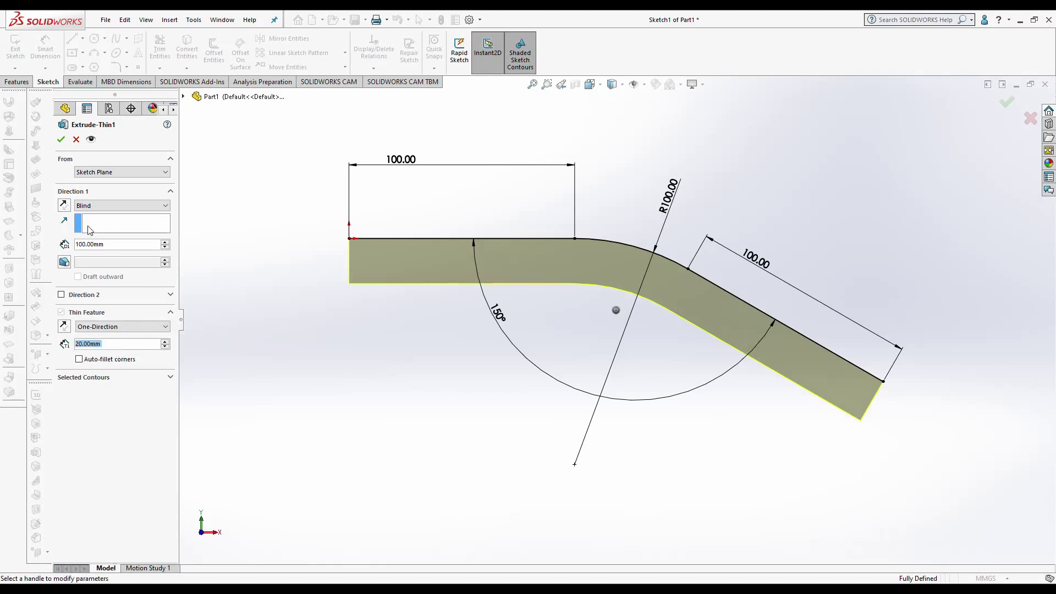
pyautogui.click(61, 140)
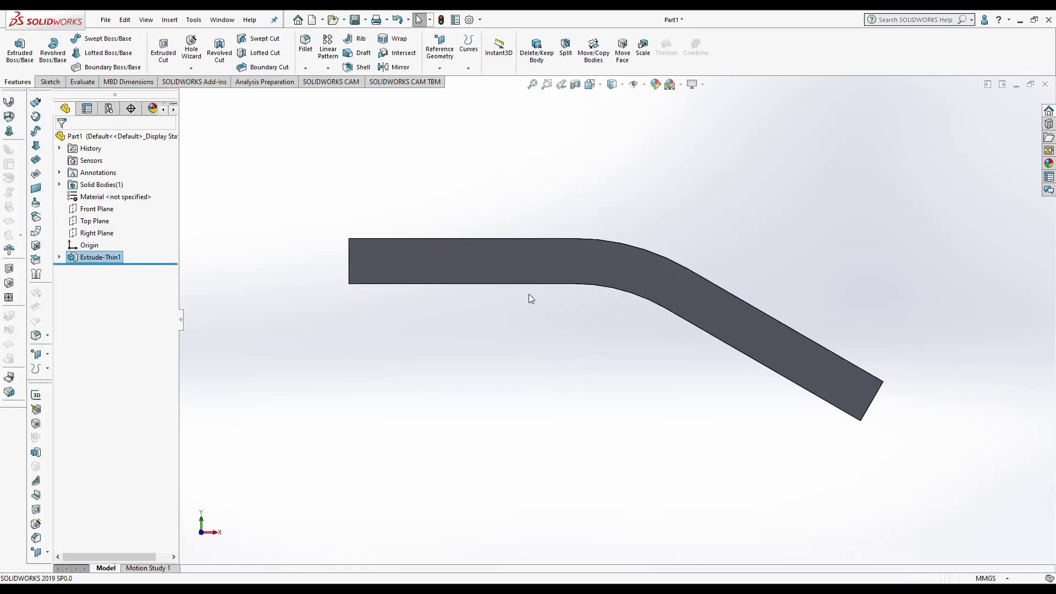
pyautogui.moveTo(381, 252); pyautogui.dragTo(418, 296, button='middle')
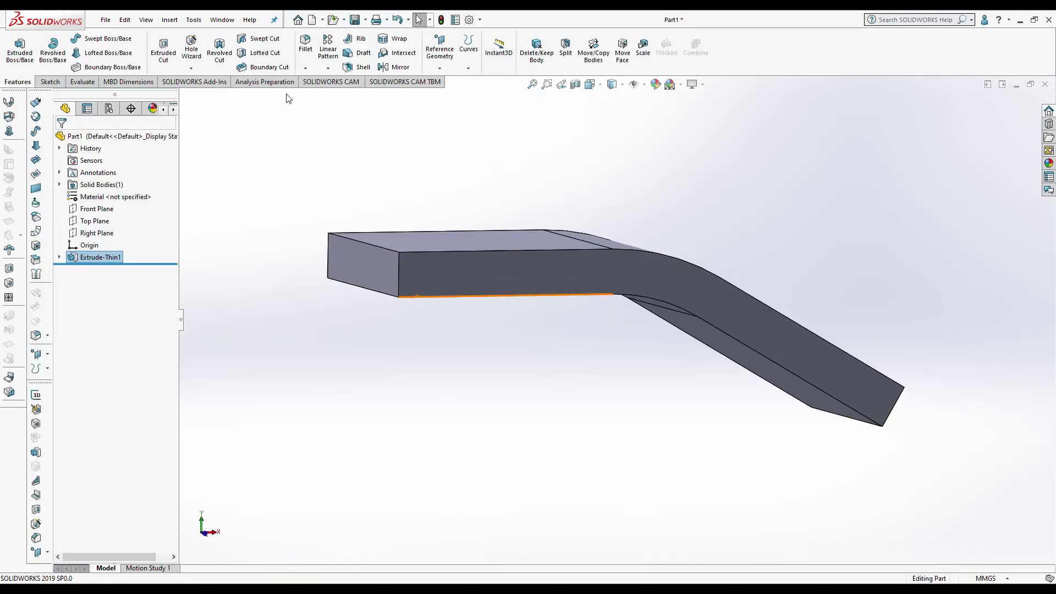
# Step: Fillet the top and bottom edges at both plate ends with a 10 mm radius
pyautogui.moveTo(323, 127); pyautogui.dragTo(317, 176, button='right')
pyautogui.click(365, 243)
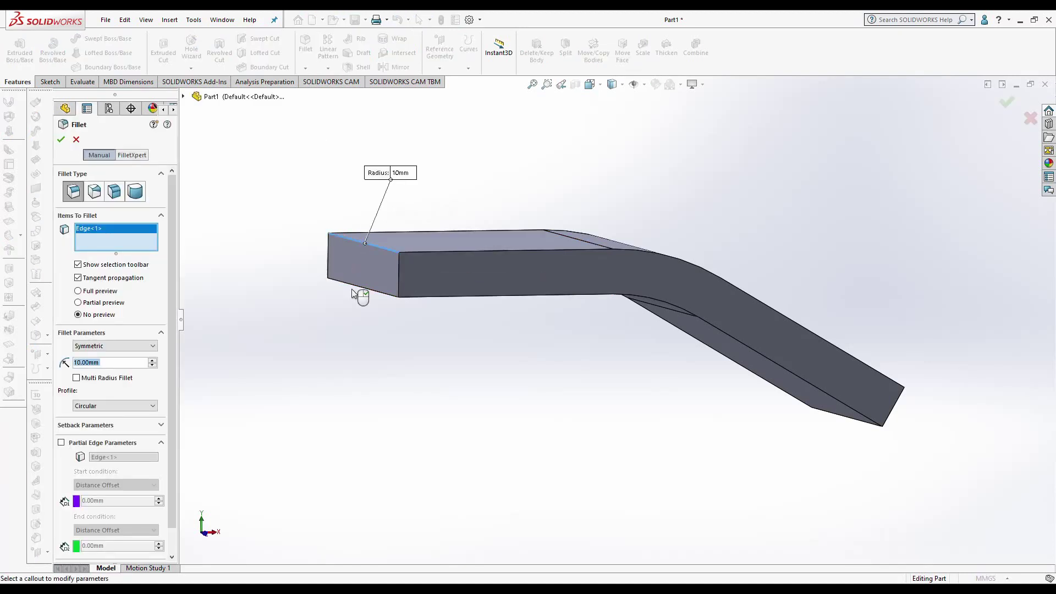
pyautogui.click(362, 292)
pyautogui.moveTo(604, 309); pyautogui.dragTo(660, 320, button='middle')
pyautogui.click(765, 340)
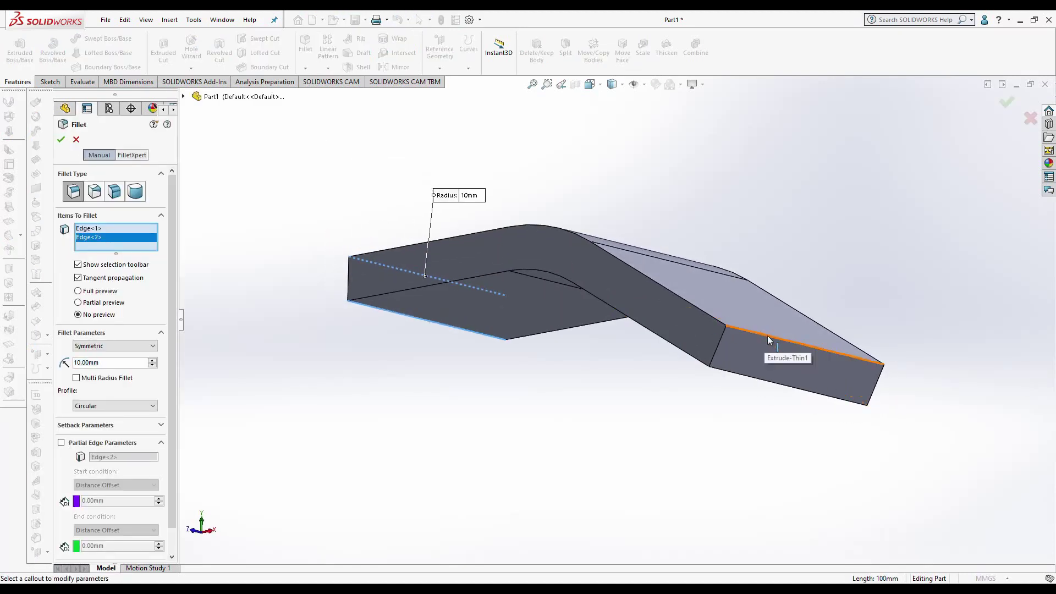
pyautogui.click(741, 378)
pyautogui.click(60, 140)
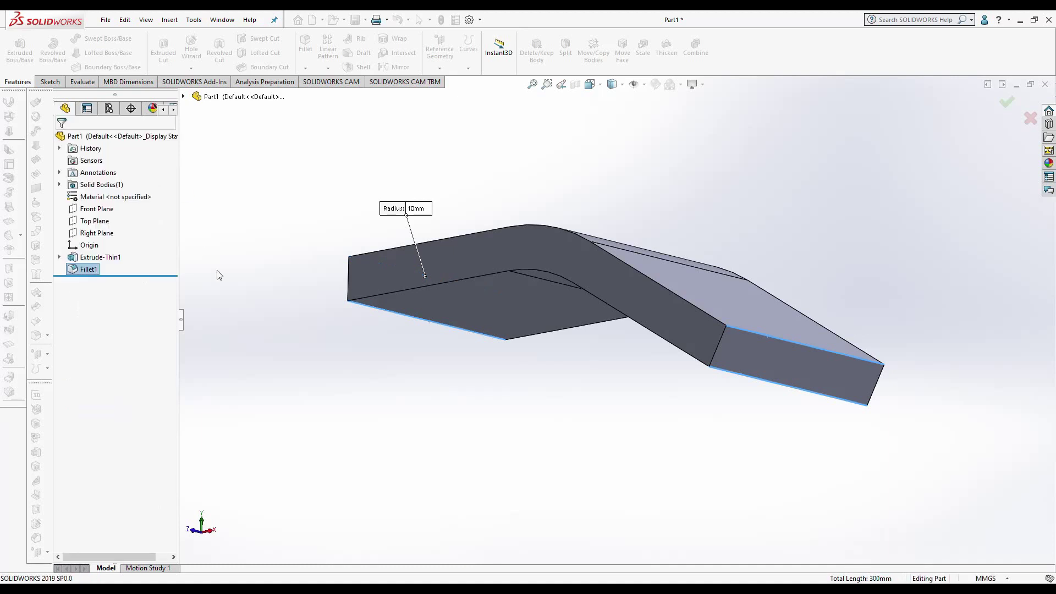
pyautogui.moveTo(218, 273)
pyautogui.mouseDown(button='middle')
pyautogui.moveTo(379, 260)
pyautogui.moveTo(398, 339)
pyautogui.moveTo(438, 293)
pyautogui.moveTo(638, 322)
pyautogui.moveTo(549, 384)
pyautogui.mouseUp(button='middle')
pyautogui.scroll(-5, 589, 286)
# Step: On the plate's side face, draw two circles along the flat section
pyautogui.click(589, 290)
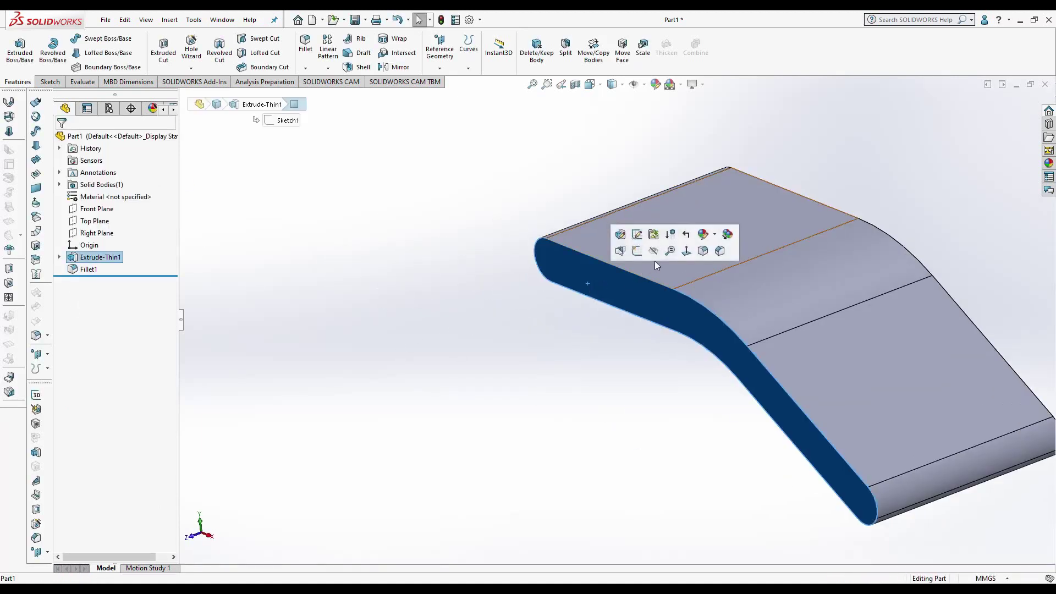
pyautogui.click(631, 249)
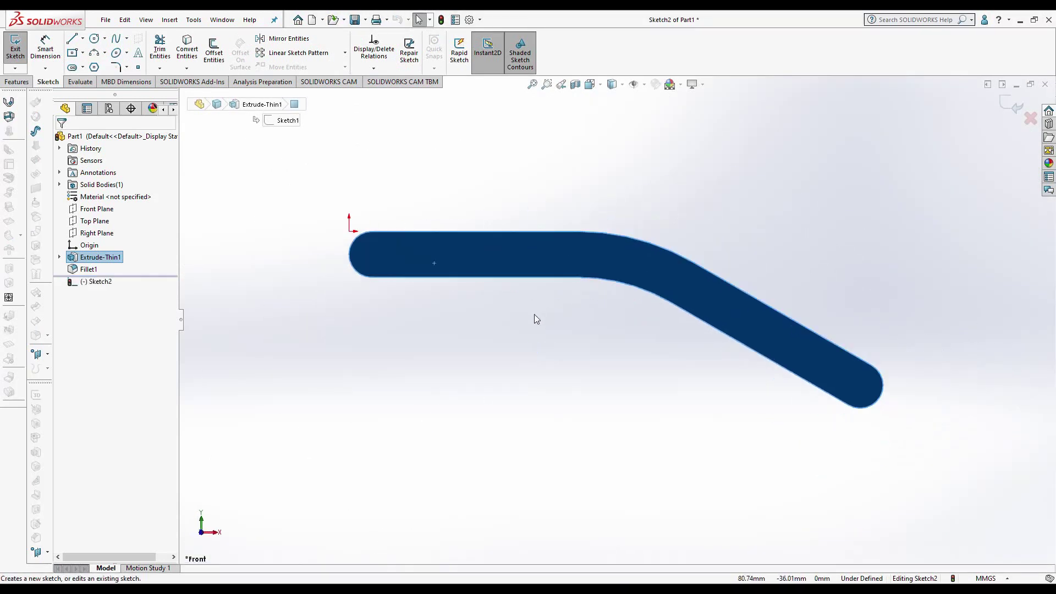
pyautogui.click(94, 42)
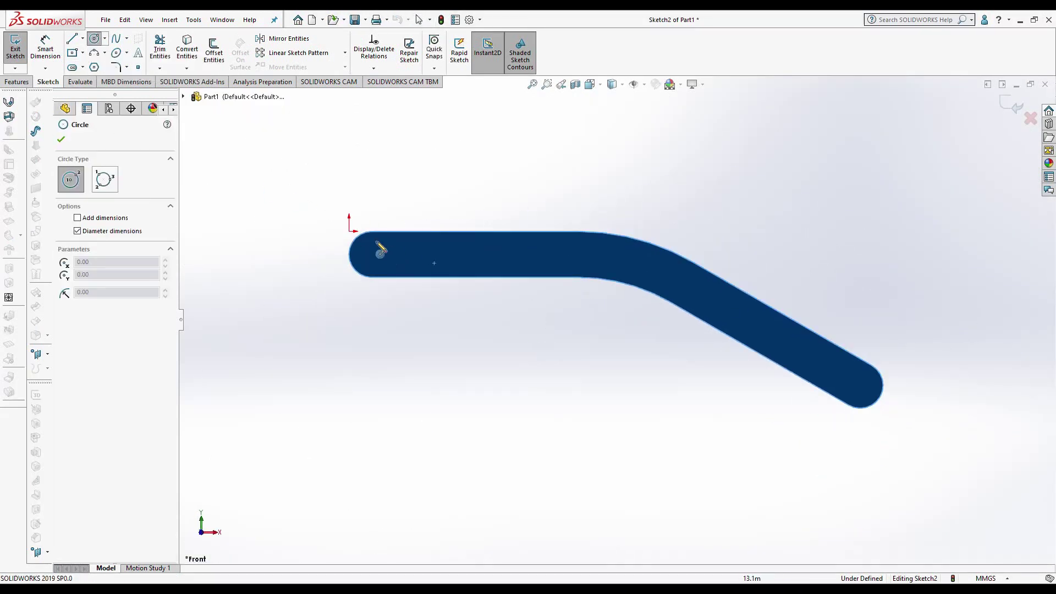
pyautogui.moveTo(372, 254); pyautogui.dragTo(380, 262)
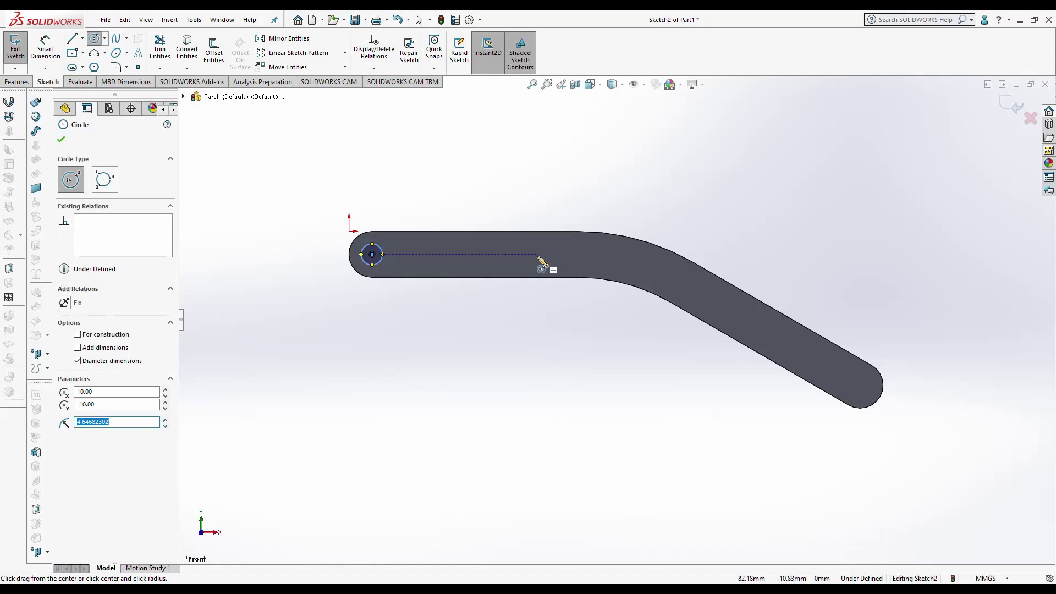
pyautogui.moveTo(537, 254); pyautogui.dragTo(546, 258)
pyautogui.press('Escape')
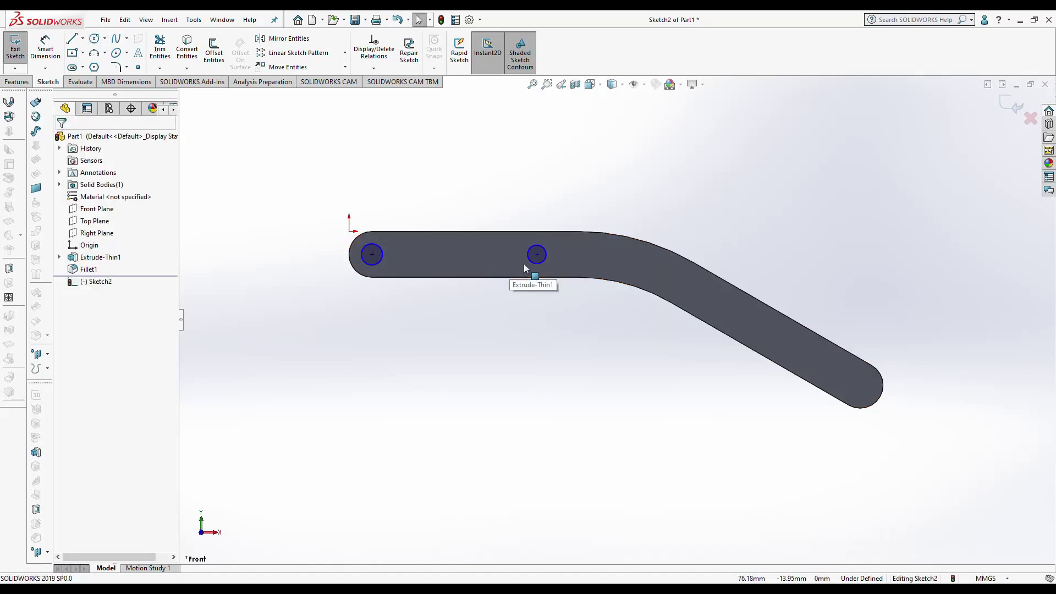
# Step: Dimension the two circle centres 80 mm apart
pyautogui.click(372, 254)
pyautogui.keyDown('ctrl'); pyautogui.click(399, 233); pyautogui.keyUp('ctrl')
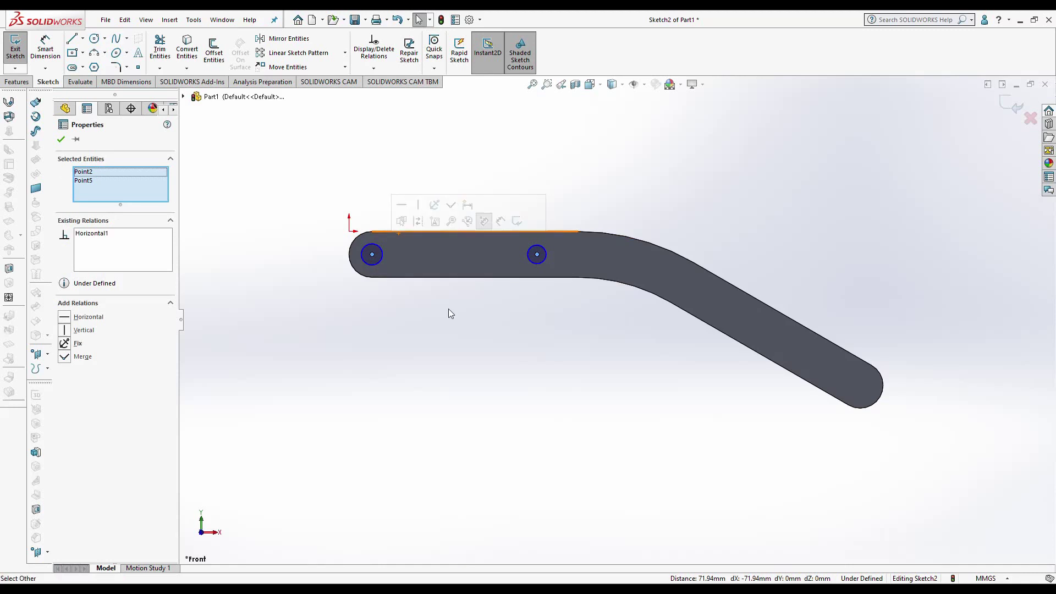
pyautogui.click(450, 311)
pyautogui.click(47, 51)
pyautogui.click(371, 256)
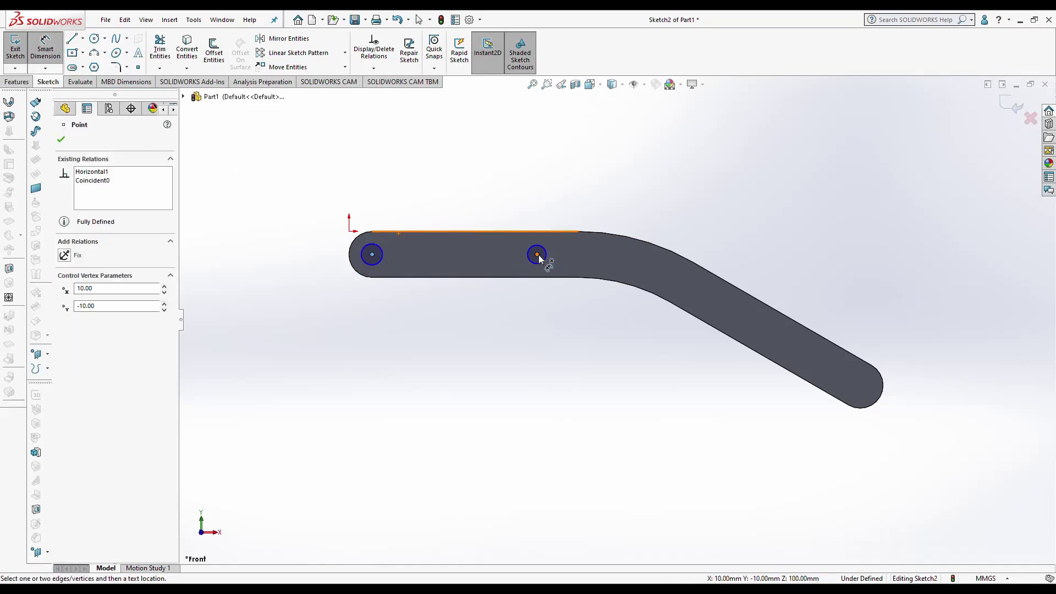
pyautogui.click(537, 255)
pyautogui.click(449, 344)
pyautogui.write('80')
pyautogui.press('Return')
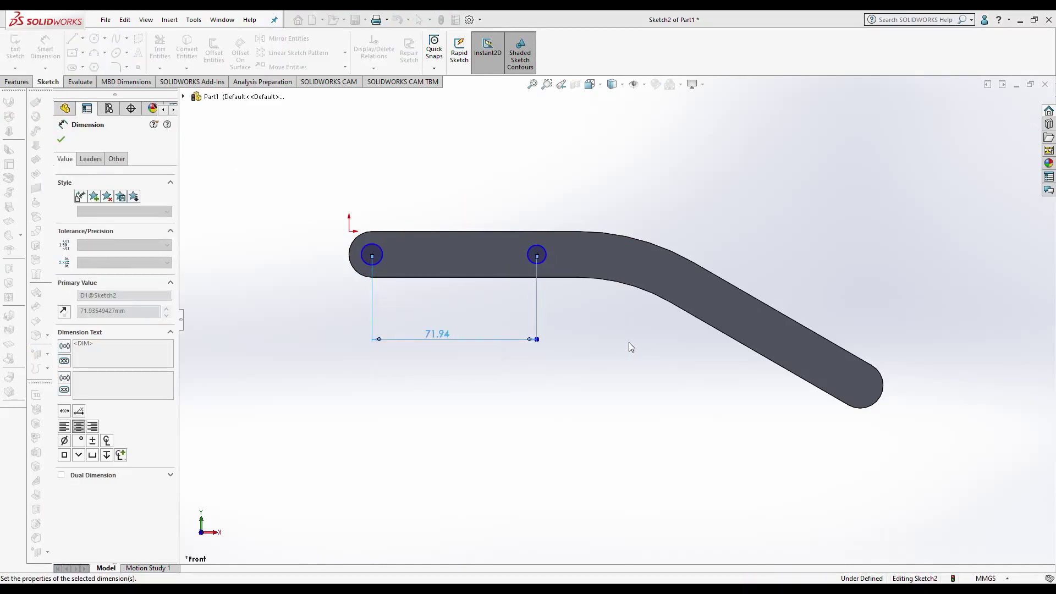
# Step: Give the right circle a 10 mm diameter, make both circles equal, and exit the sketch
pyautogui.click(562, 262)
pyautogui.click(688, 238)
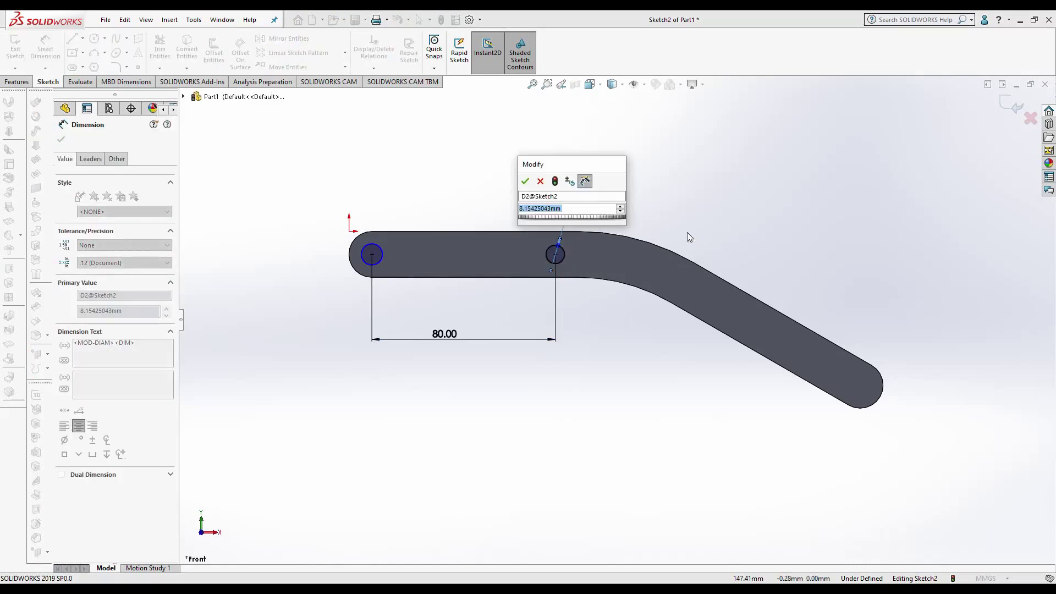
pyautogui.write('10')
pyautogui.press('Return')
pyautogui.press('Escape')
pyautogui.click(566, 248)
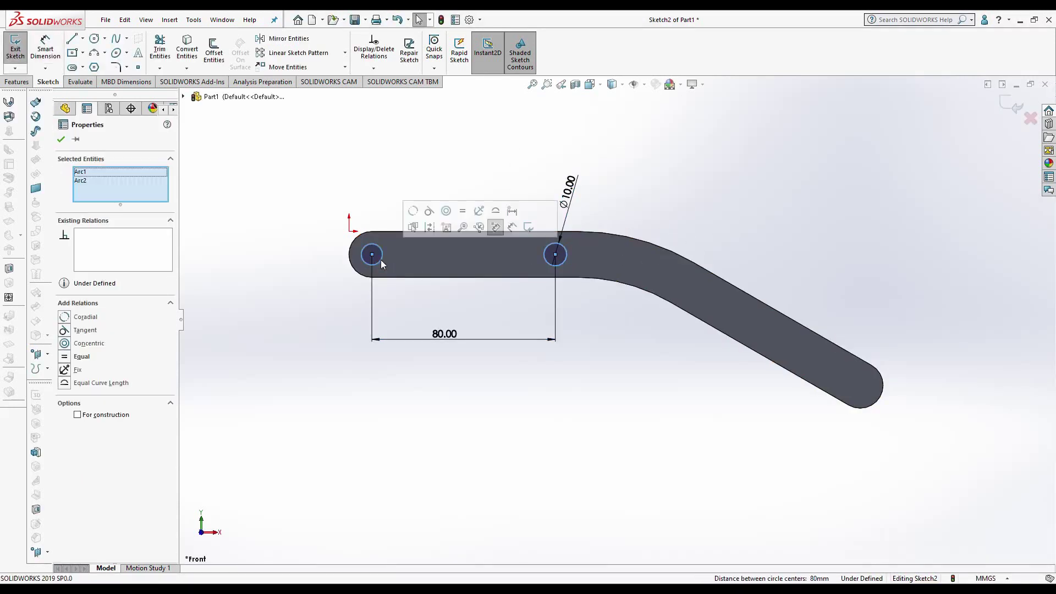
pyautogui.click(485, 226)
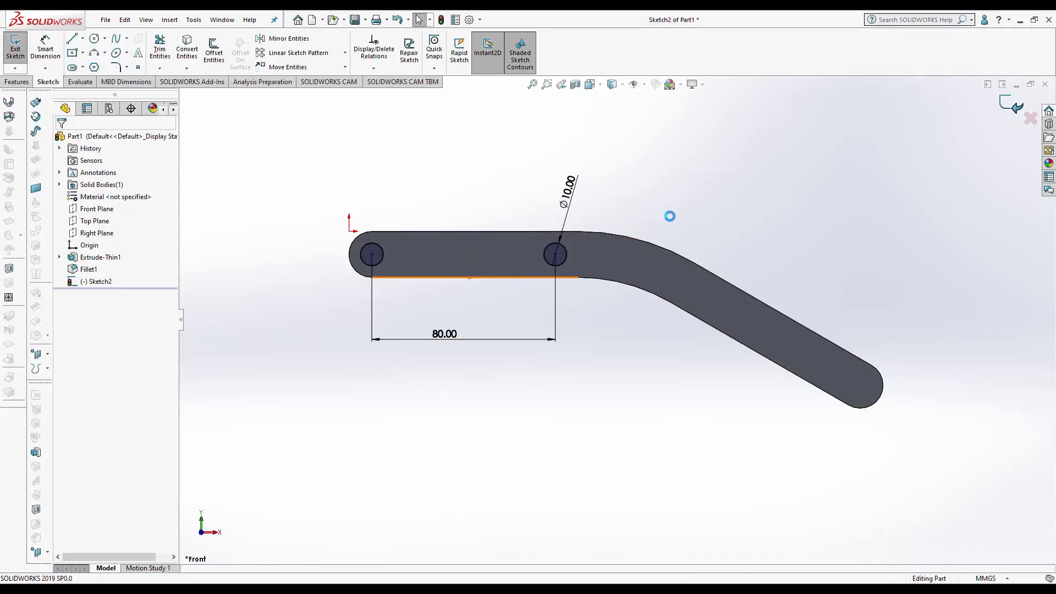
pyautogui.hotkey('ctrl', '7')
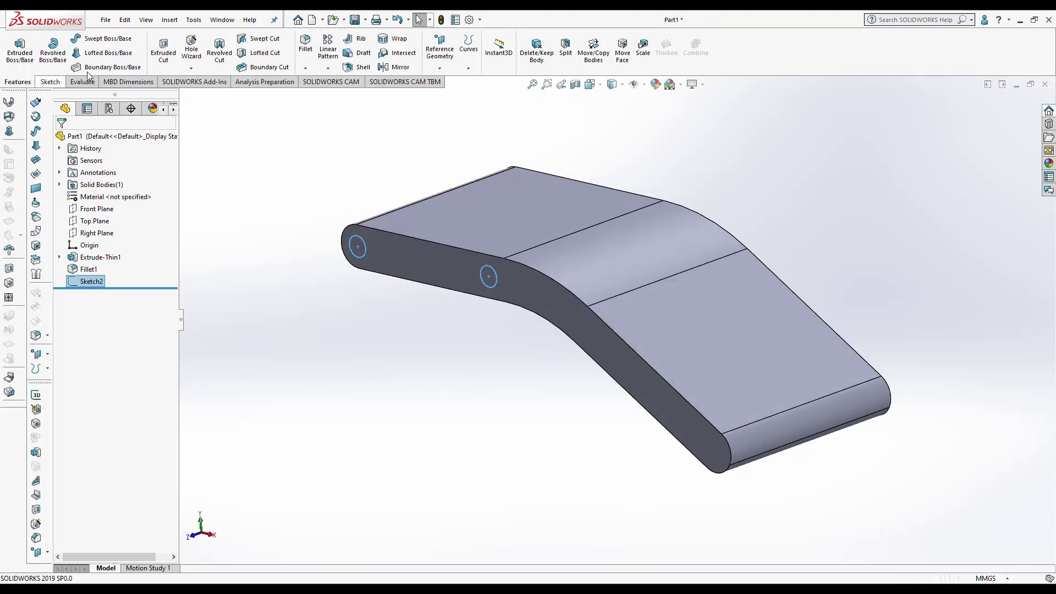
# Step: Cut the two circles Through All as holes in the plate
pyautogui.click(108, 206)
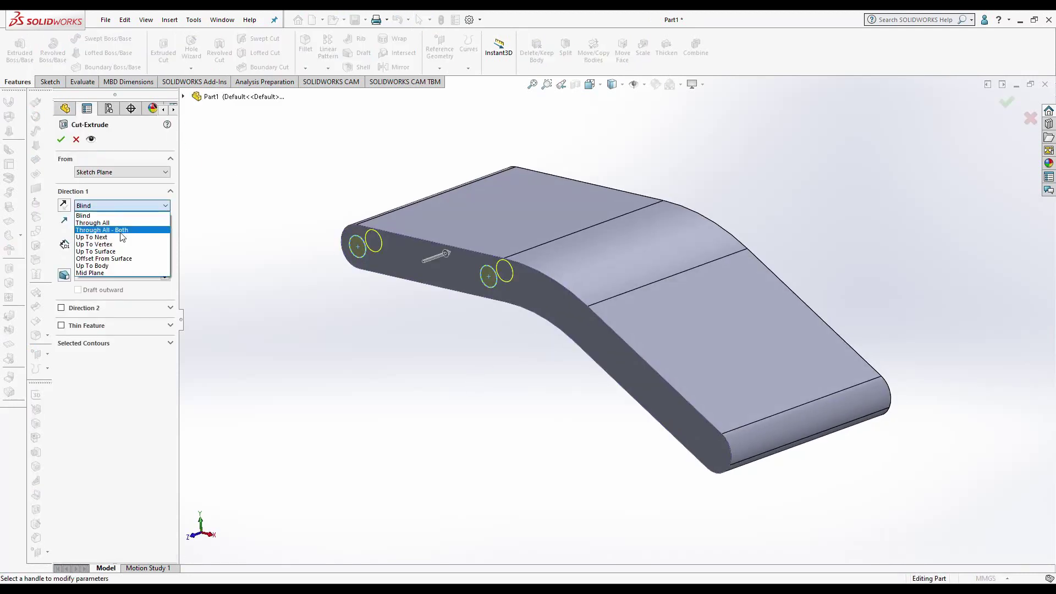
pyautogui.click(94, 222)
pyautogui.click(60, 140)
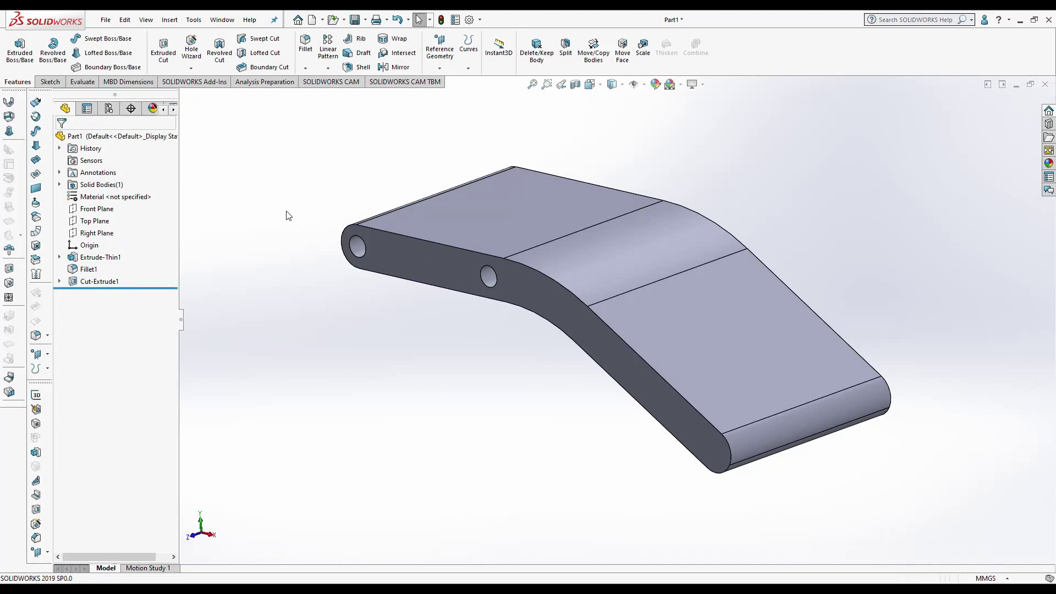
# Step: Save the part as Wing in a new Wings Mechanism folder under Youtube
pyautogui.click(354, 21)
pyautogui.scroll(2, 120, 182)
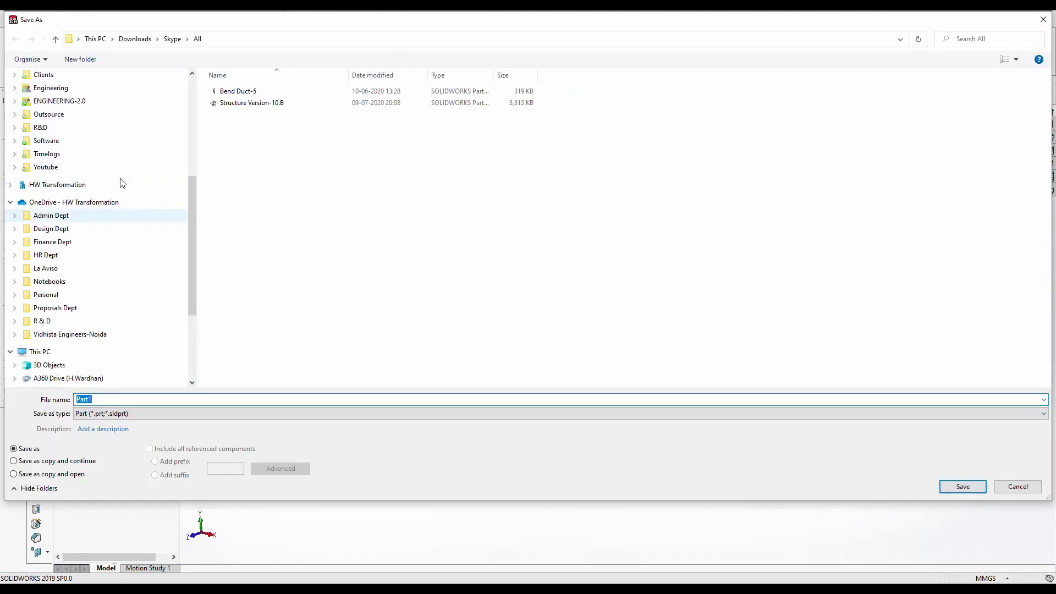
pyautogui.click(37, 195)
pyautogui.click(90, 60)
pyautogui.write('Wings Mechanism')
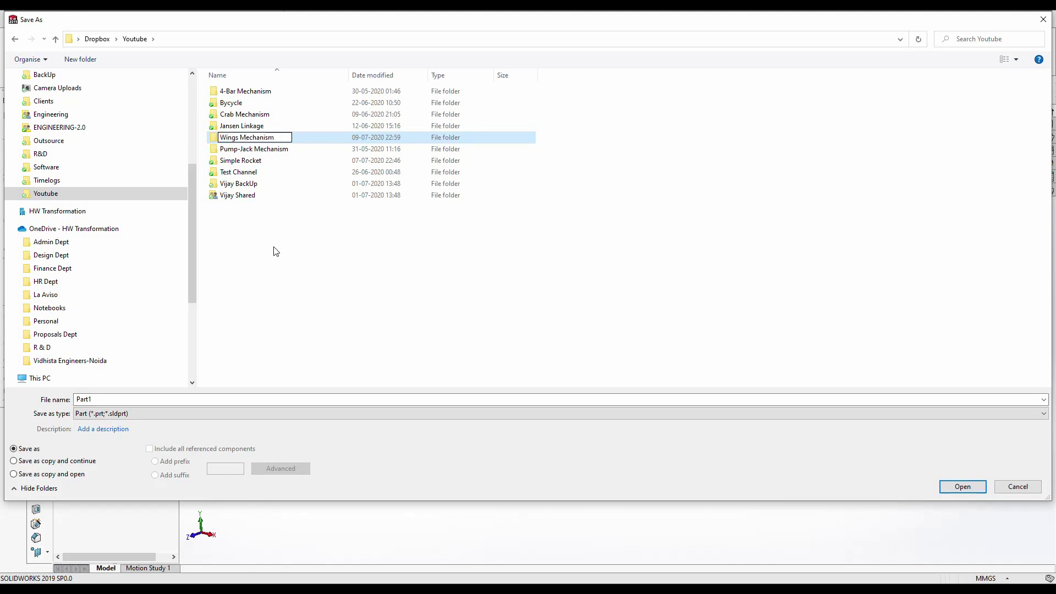
pyautogui.press('Return')
pyautogui.press('Return')
pyautogui.doubleClick(156, 400)
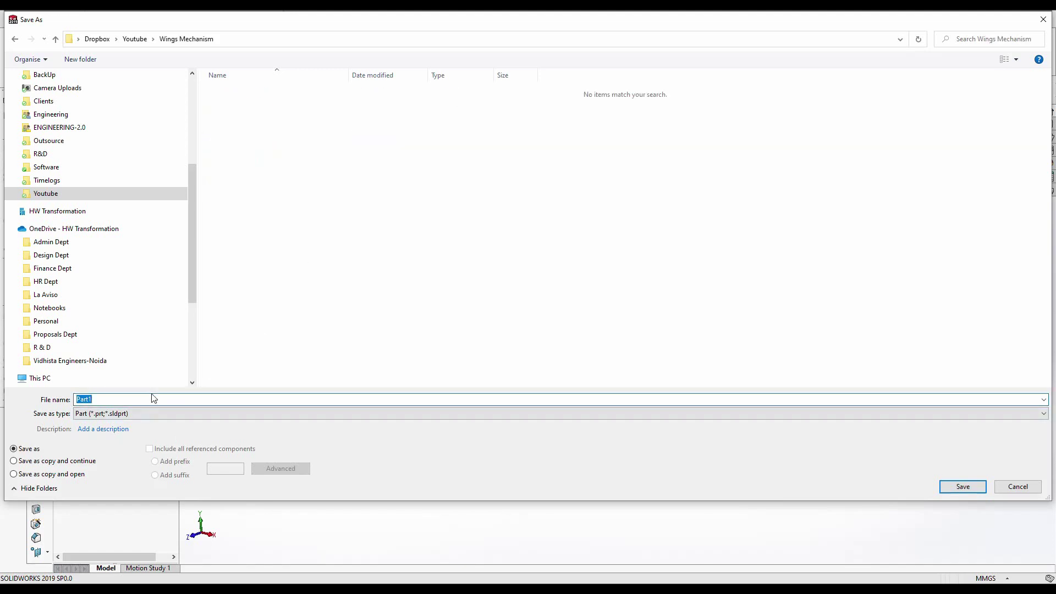
pyautogui.write('Wing')
pyautogui.press('Return')
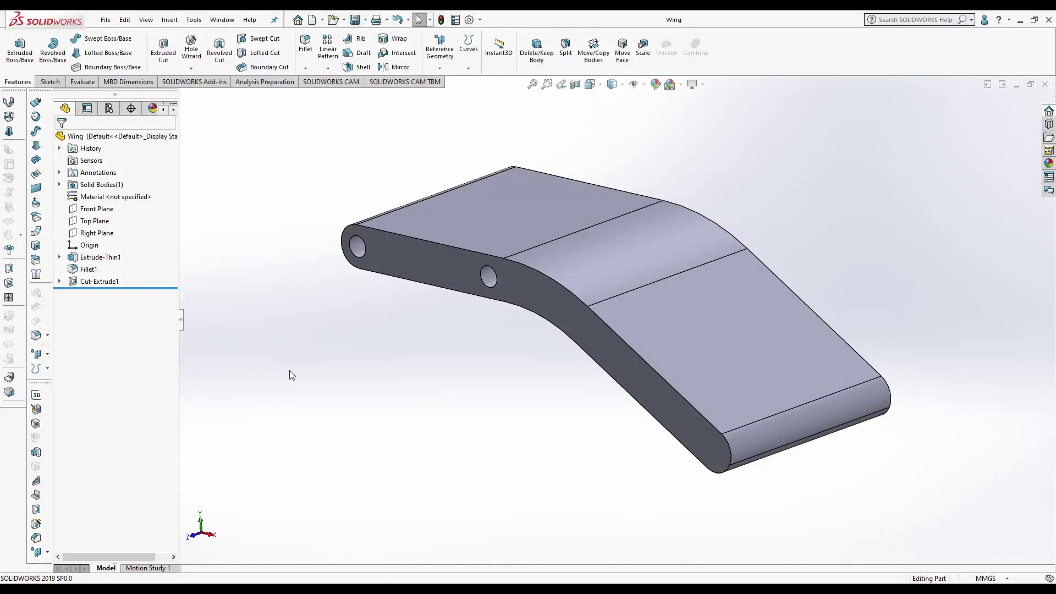
pyautogui.moveTo(629, 305); pyautogui.dragTo(569, 289, button='middle')
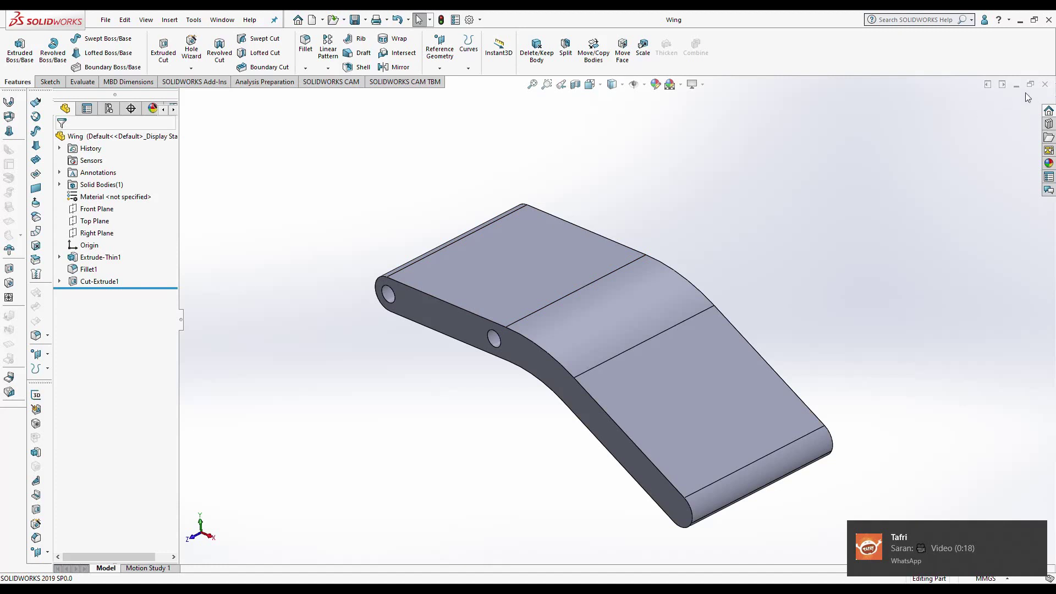
# Step: Close the wing part and save a new part document as 'Cam'
pyautogui.click(1045, 84)
pyautogui.click(236, 19)
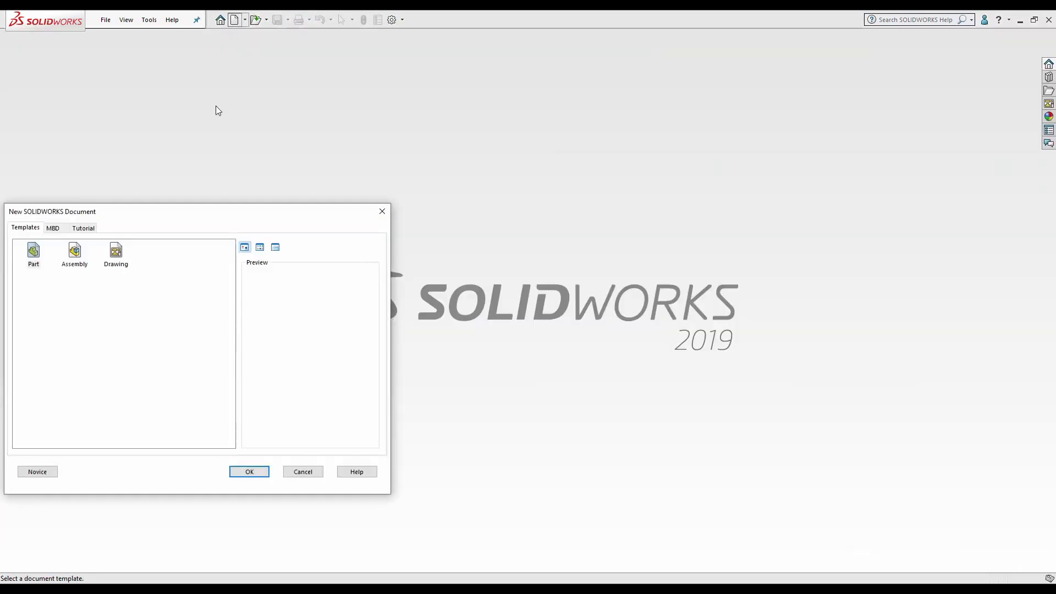
pyautogui.press('Return')
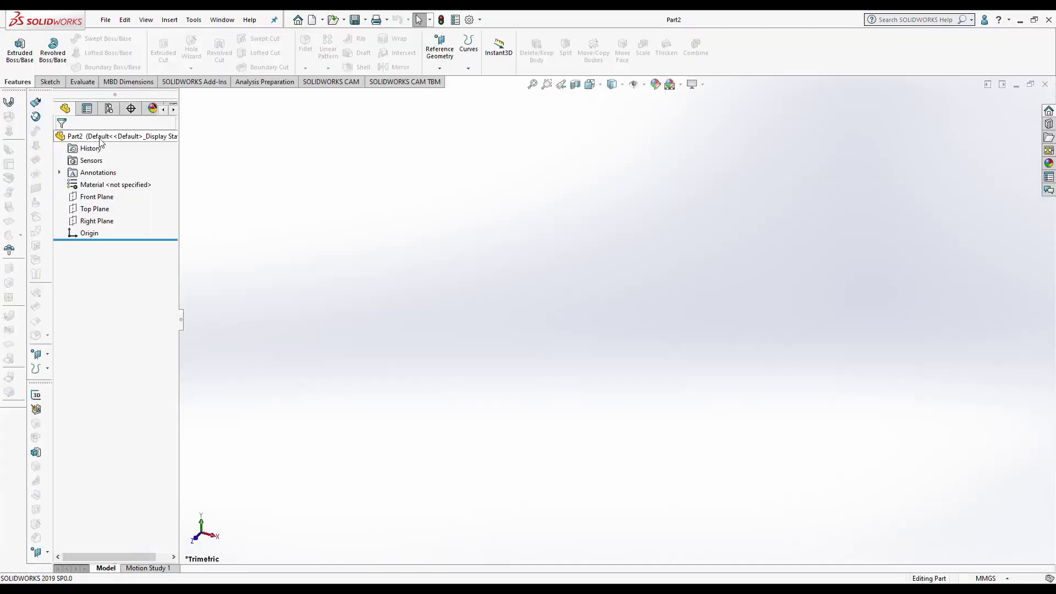
pyautogui.hotkey('ctrl', 's')
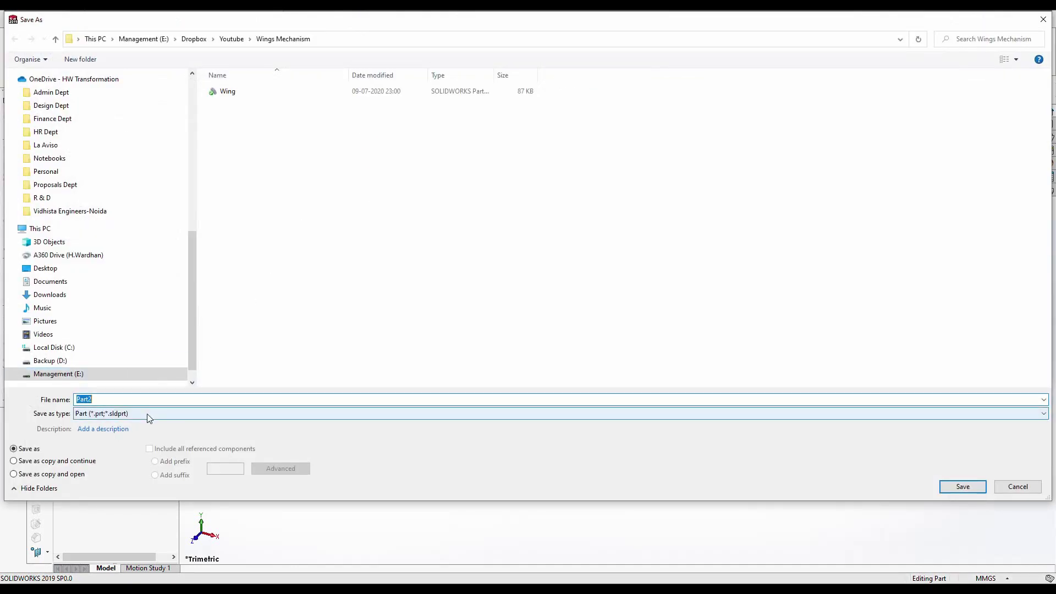
pyautogui.press('Return')
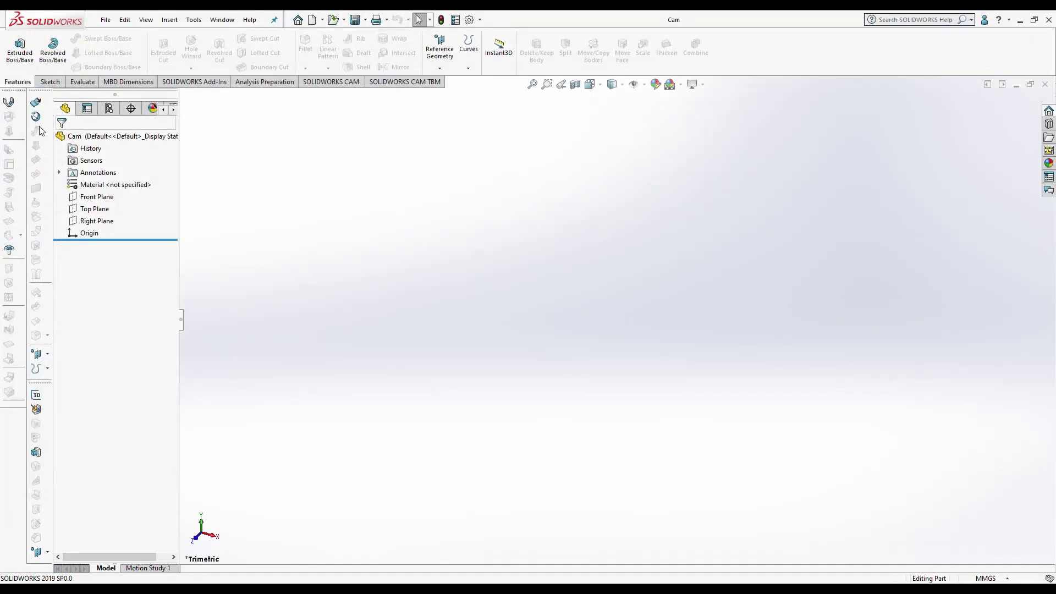
# Step: Sketch a centrepoint straight slot on the Front Plane, centred at the origin
pyautogui.click(37, 130)
pyautogui.click(484, 213)
pyautogui.click(72, 67)
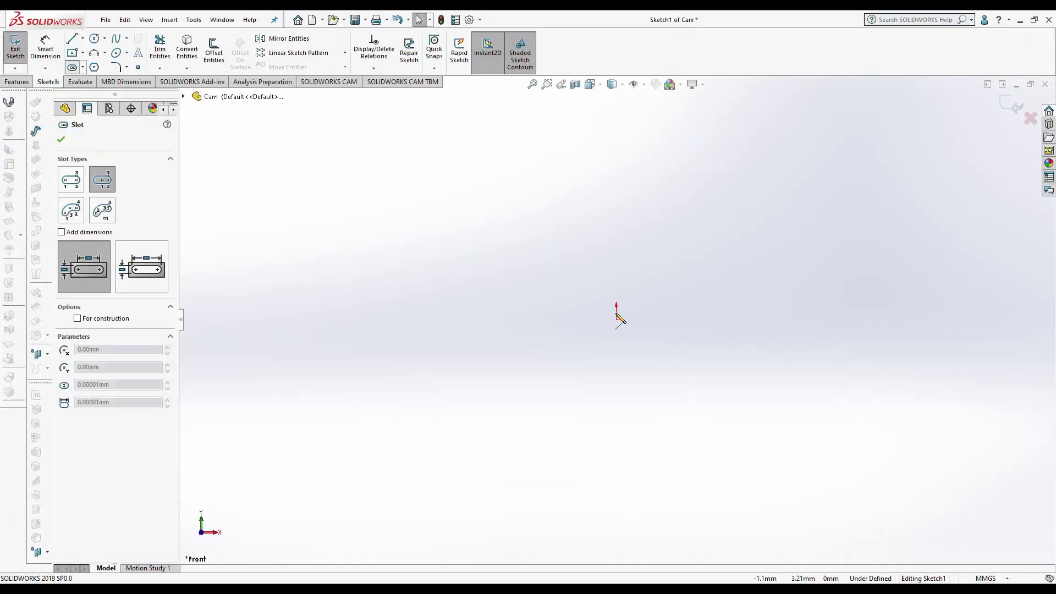
pyautogui.click(617, 320)
pyautogui.click(721, 320)
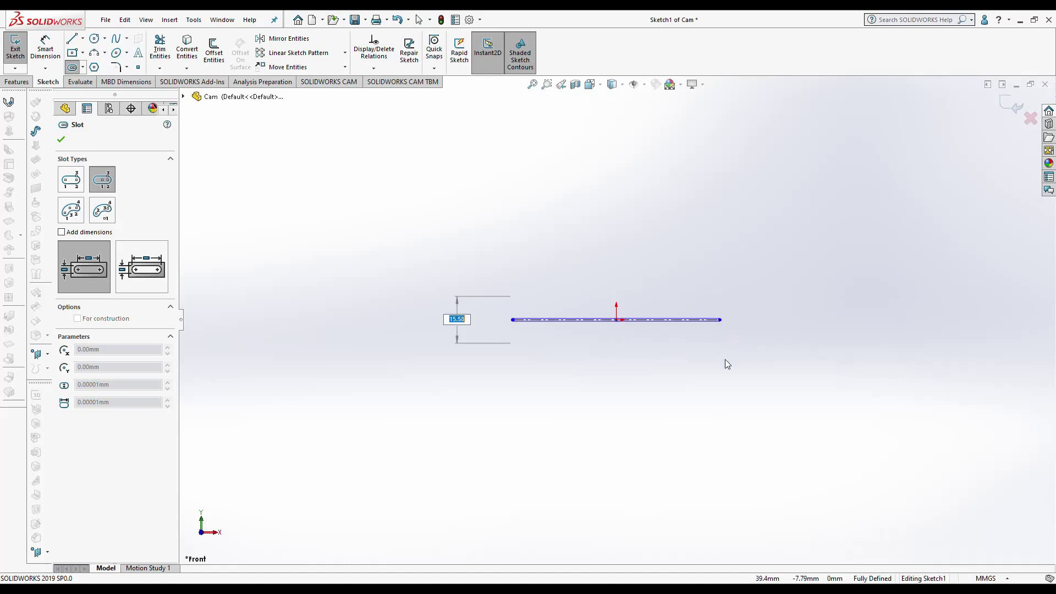
pyautogui.click(726, 361)
# Step: Dimension the slot with an R20 end arc and a 100 mm centre length
pyautogui.rightClick(458, 289)
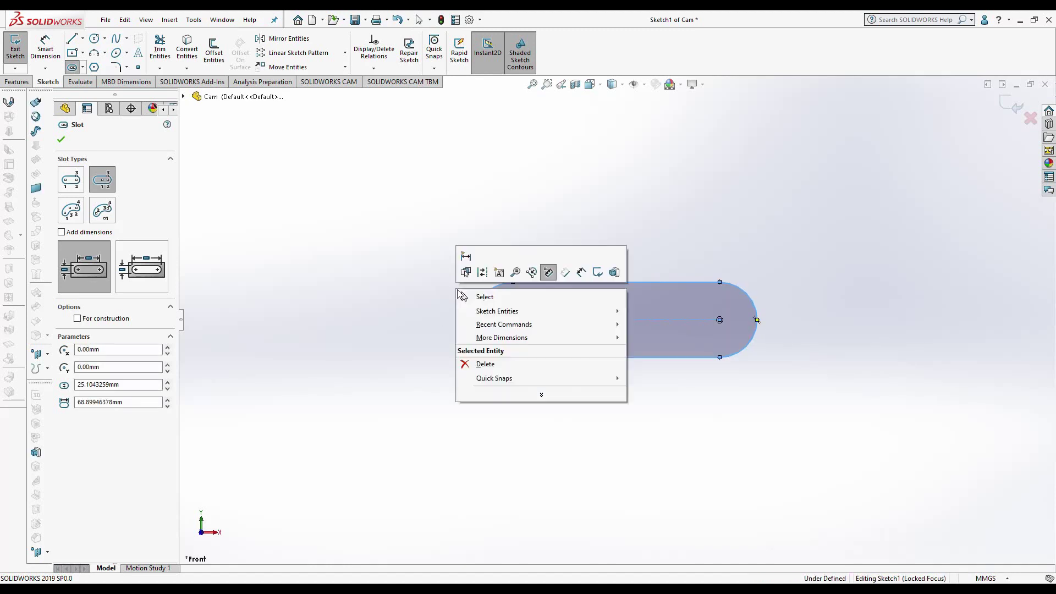
pyautogui.click(581, 272)
pyautogui.click(747, 346)
pyautogui.click(793, 369)
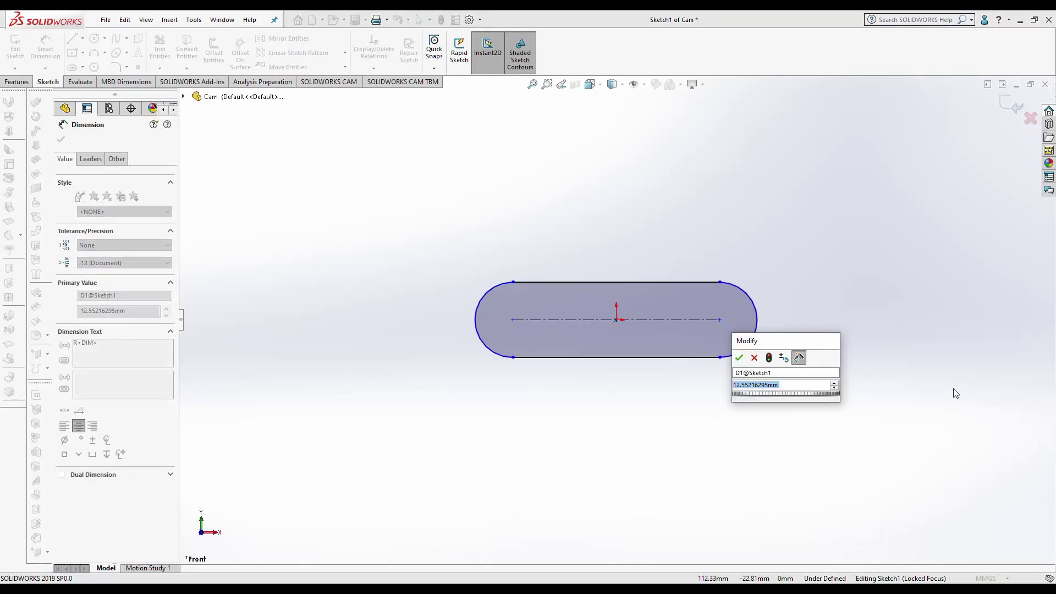
pyautogui.write('20')
pyautogui.press('Return')
pyautogui.click(636, 323)
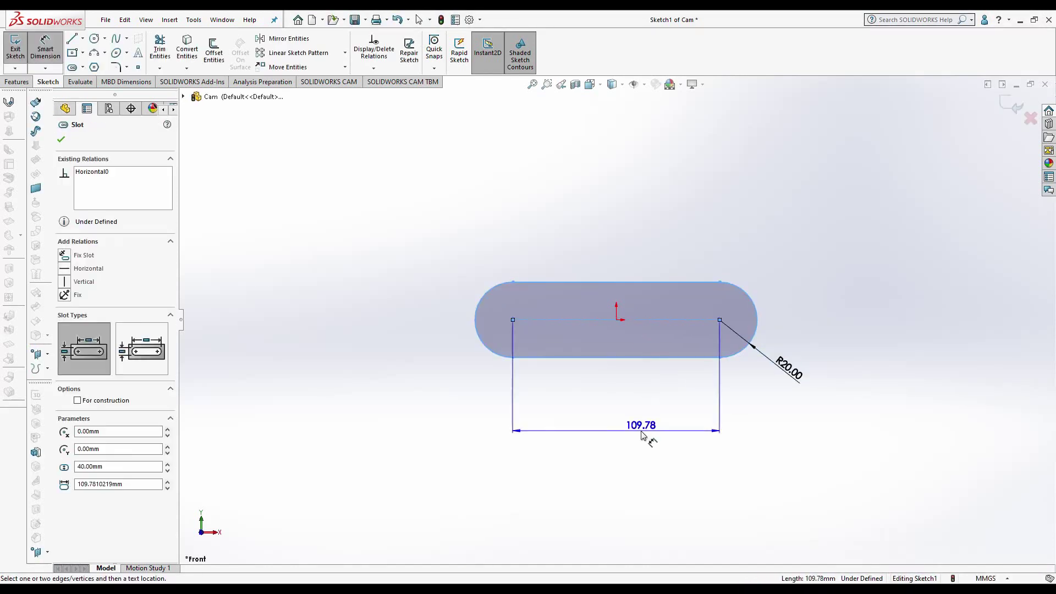
pyautogui.click(642, 434)
pyautogui.write('100')
pyautogui.press('Return')
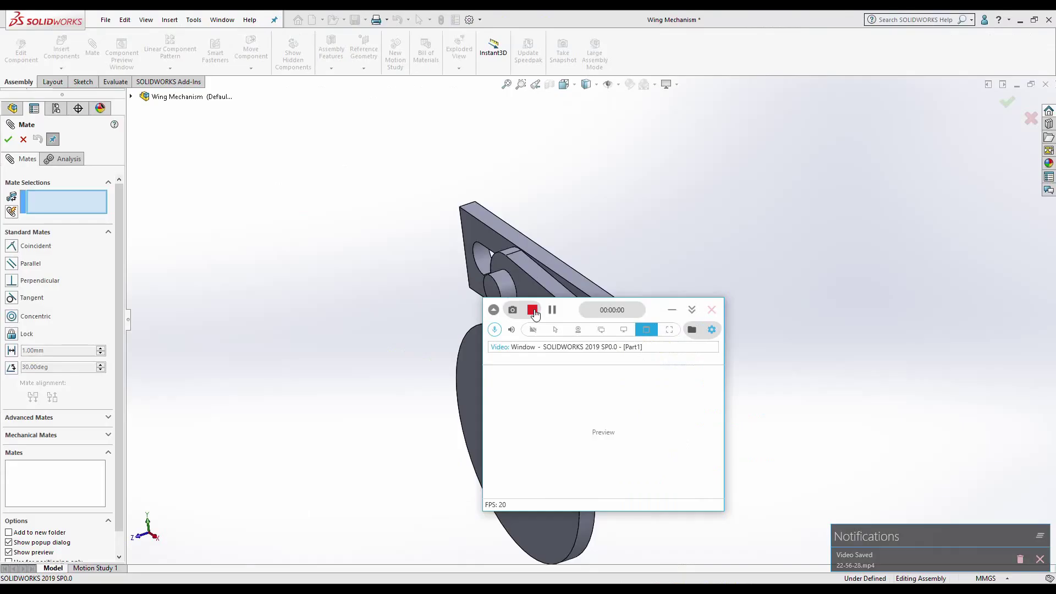
# Step: Add a Slot mechanical mate with Free constraint between the cam pin face and follower slot face
pyautogui.press('z')
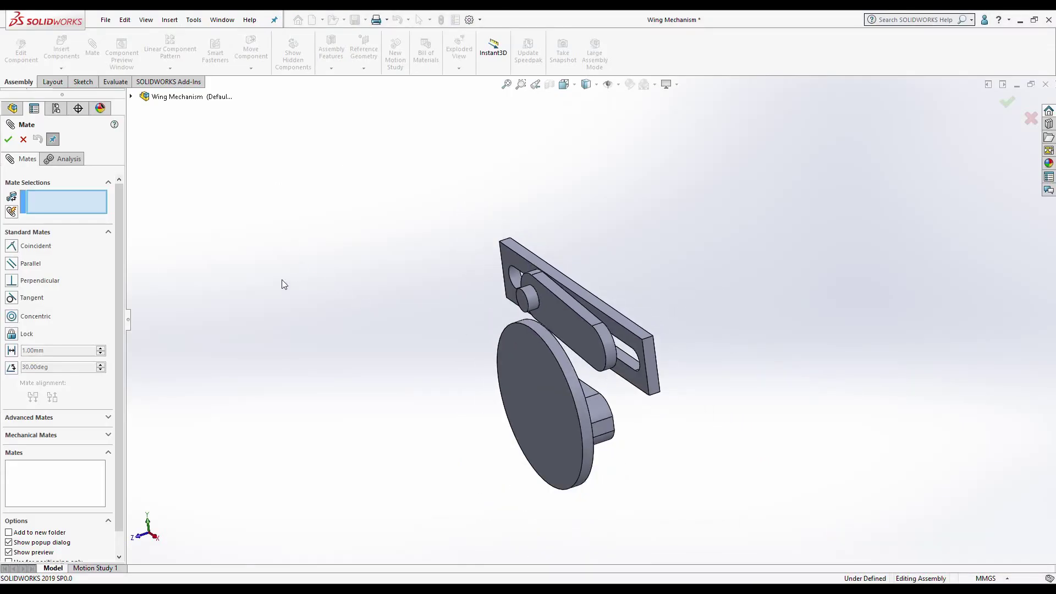
pyautogui.click(80, 421)
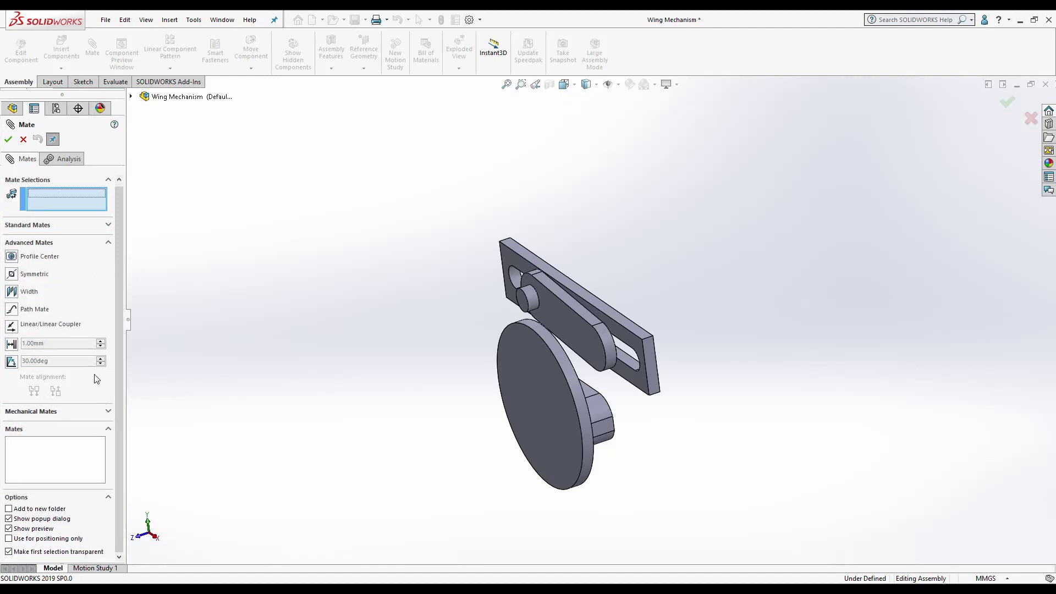
pyautogui.click(112, 416)
pyautogui.click(11, 277)
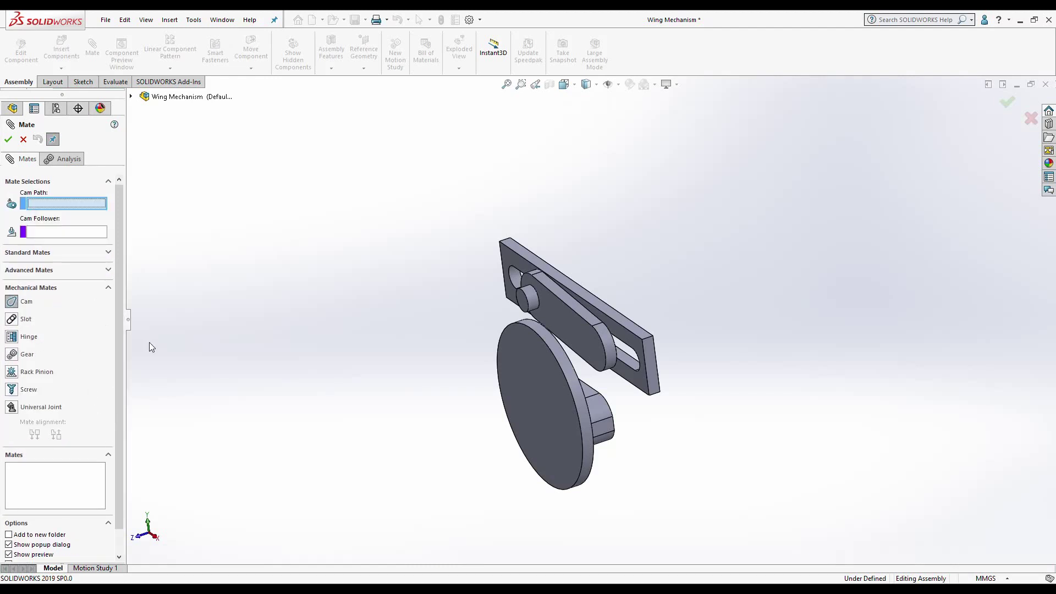
pyautogui.click(25, 320)
pyautogui.click(83, 322)
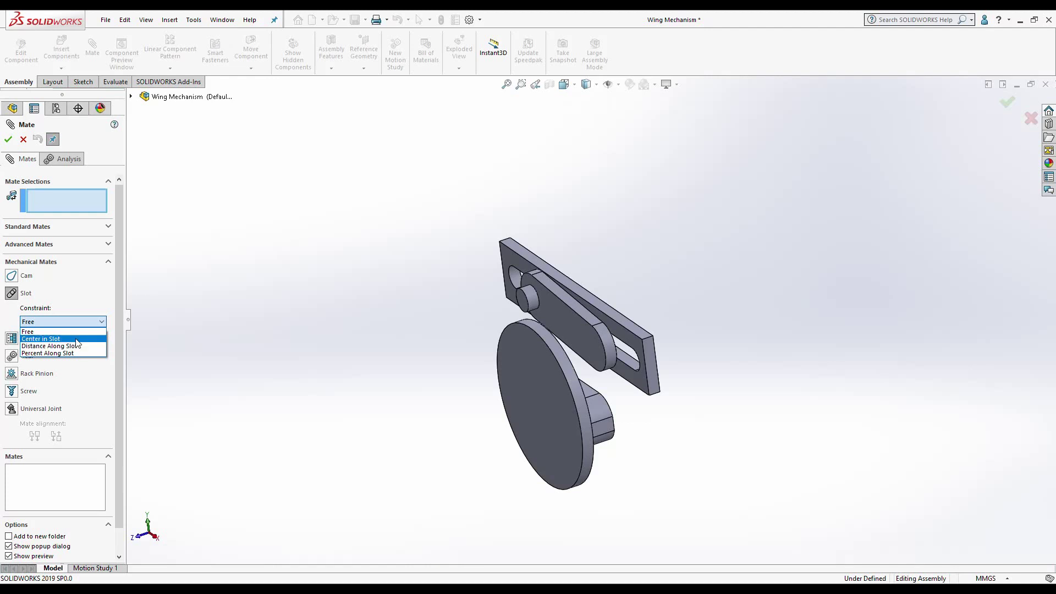
pyautogui.click(76, 324)
pyautogui.moveTo(455, 403)
pyautogui.mouseDown(button='middle')
pyautogui.moveTo(524, 327)
pyautogui.moveTo(526, 249)
pyautogui.moveTo(510, 418)
pyautogui.moveTo(601, 398)
pyautogui.moveTo(630, 427)
pyautogui.mouseUp(button='middle')
pyautogui.click(526, 250)
pyautogui.click(609, 385)
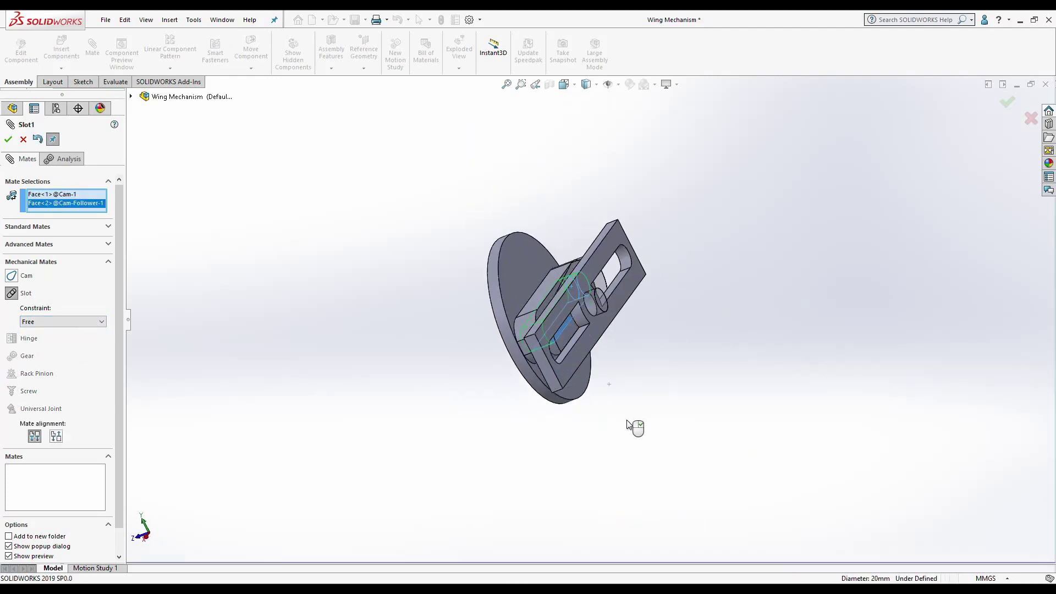
pyautogui.rightClick(627, 424)
# Step: Drag the Cam-Follower along its slot to test the new mate
pyautogui.click(8, 139)
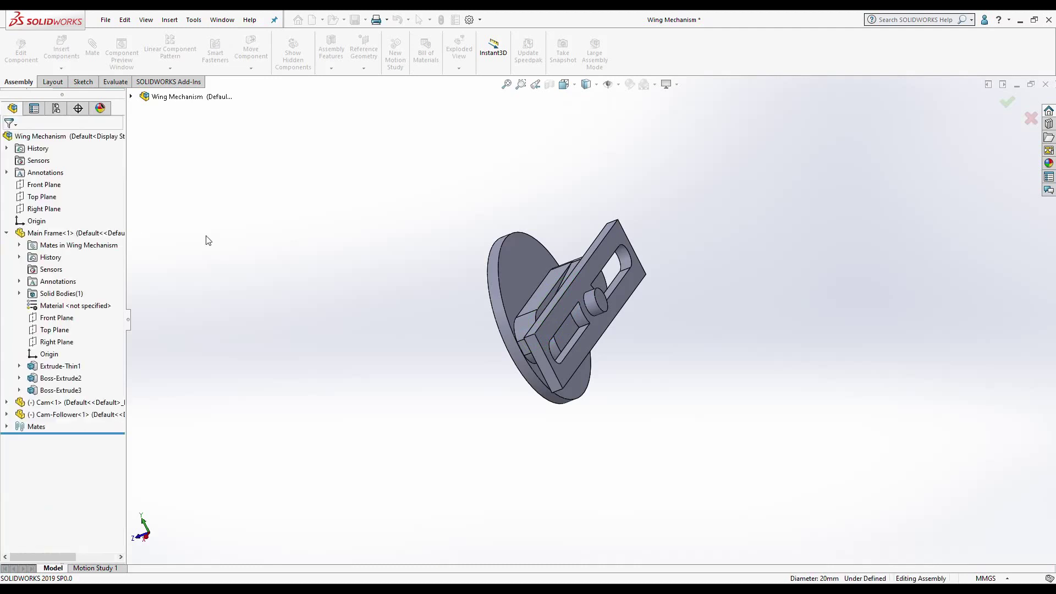
pyautogui.moveTo(550, 341); pyautogui.dragTo(558, 323, button='middle')
pyautogui.moveTo(558, 322)
pyautogui.mouseDown()
pyautogui.moveTo(535, 369)
pyautogui.moveTo(570, 392)
pyautogui.mouseUp()
pyautogui.moveTo(569, 392)
pyautogui.mouseDown(button='middle')
pyautogui.moveTo(616, 283)
pyautogui.moveTo(581, 417)
pyautogui.moveTo(490, 392)
pyautogui.moveTo(596, 316)
pyautogui.mouseUp(button='middle')
pyautogui.press('Escape')
# Step: Select the Main Frame plate to display its Instant3D dimensions
pyautogui.scroll(-3, 596, 316)
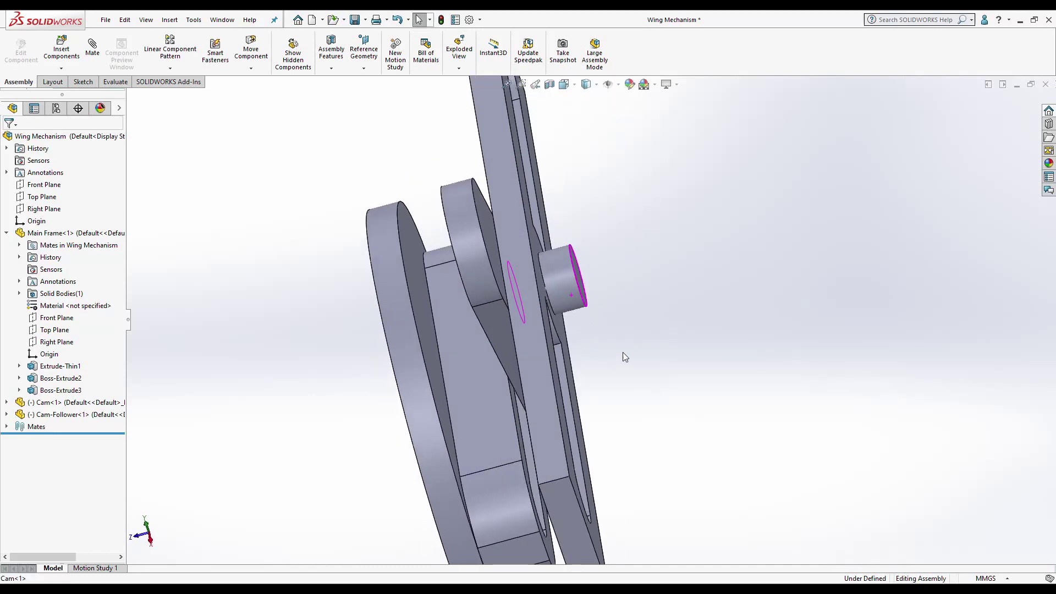
pyautogui.click(527, 274)
pyautogui.scroll(3, 602, 385)
pyautogui.moveTo(601, 385); pyautogui.dragTo(537, 423, button='middle')
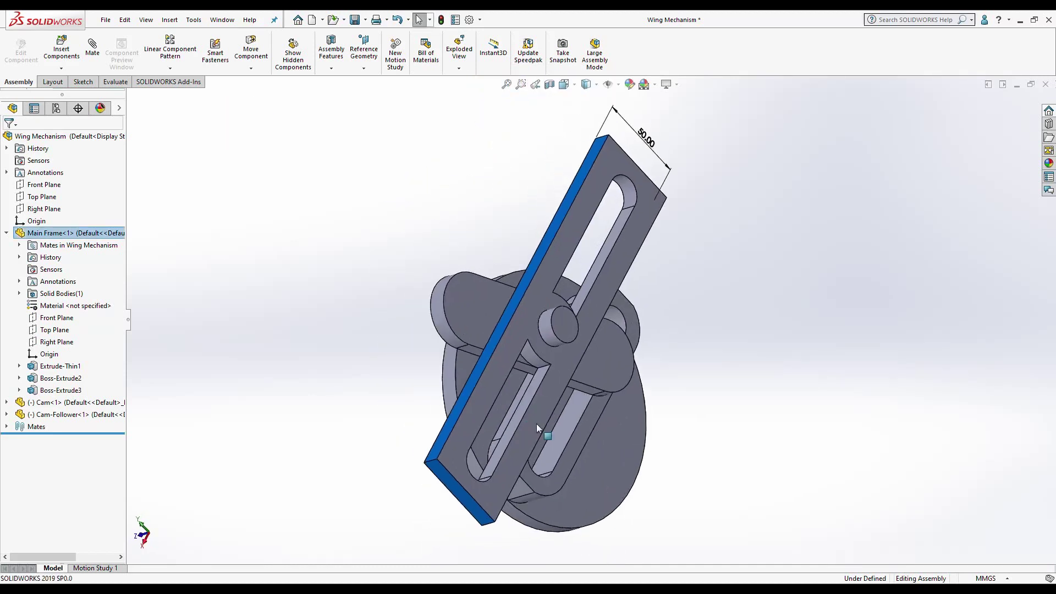
pyautogui.scroll(-2, 599, 313)
pyautogui.scroll(-2, 599, 330)
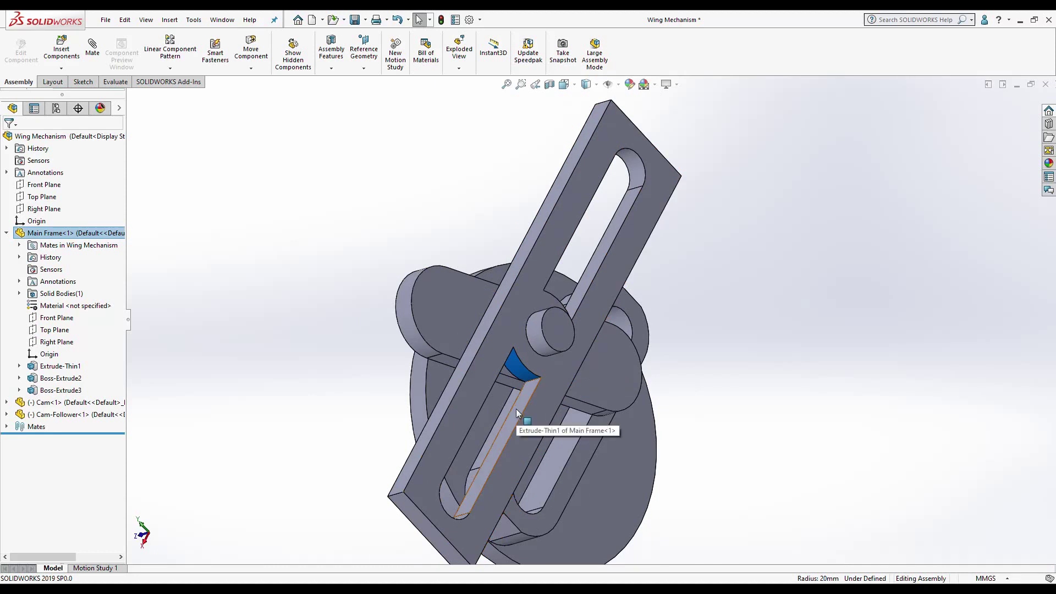
pyautogui.click(475, 408)
pyautogui.moveTo(545, 234); pyautogui.dragTo(570, 254, button='middle')
pyautogui.scroll(3, 571, 319)
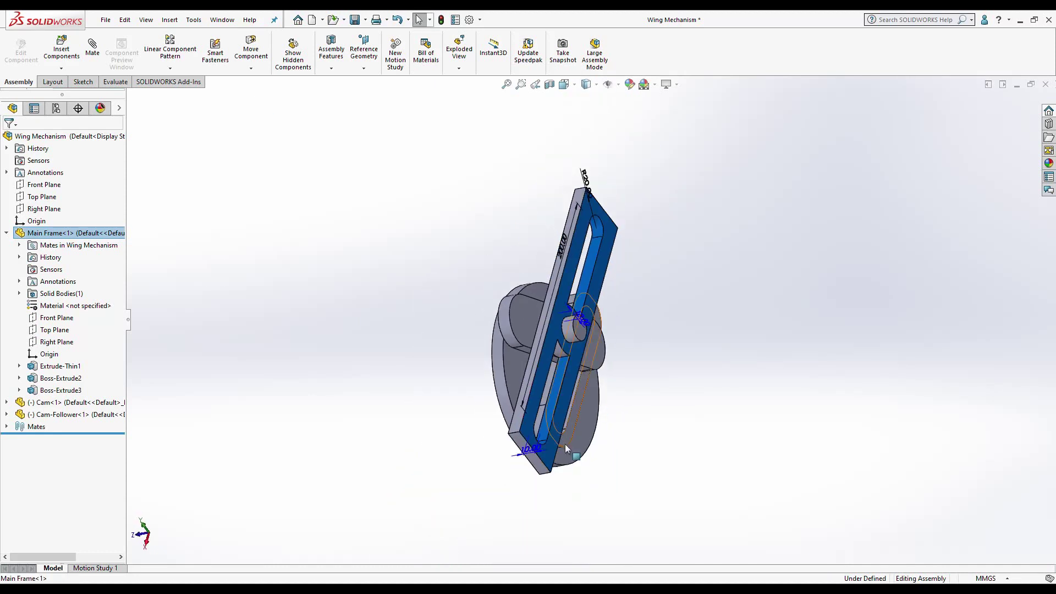
# Step: Change the Main Frame's 10 mm thin-extrusion thickness to 20 mm
pyautogui.click(530, 458)
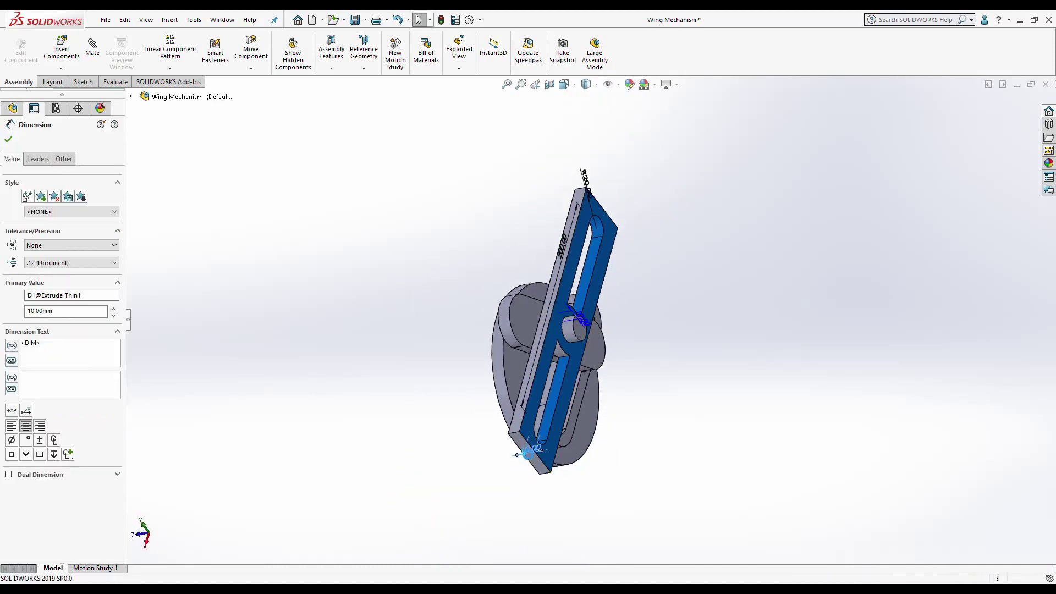
pyautogui.doubleClick(530, 454)
pyautogui.write('20')
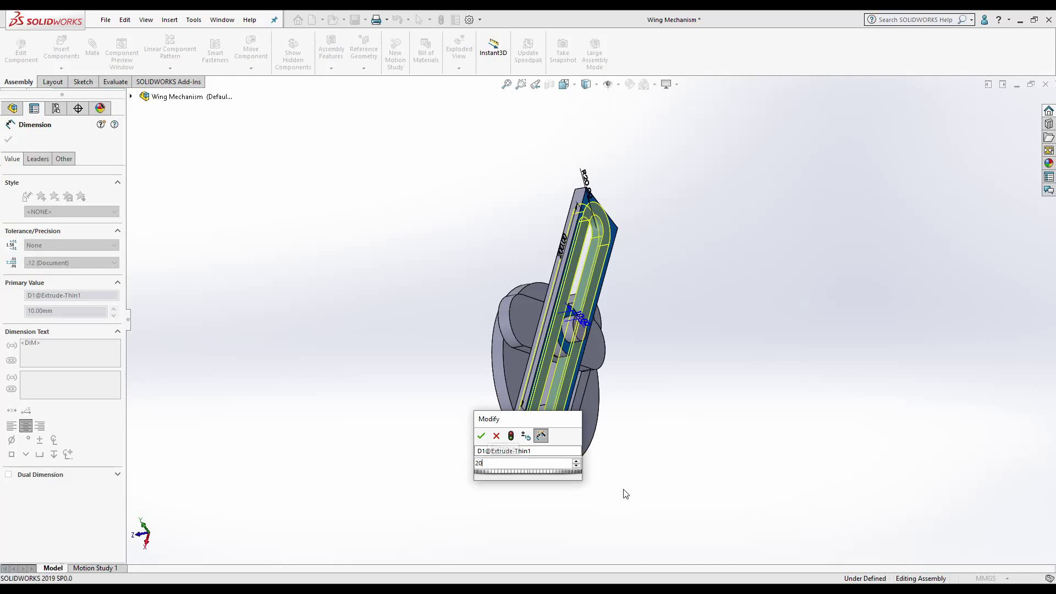
pyautogui.press('Return')
pyautogui.press('Escape')
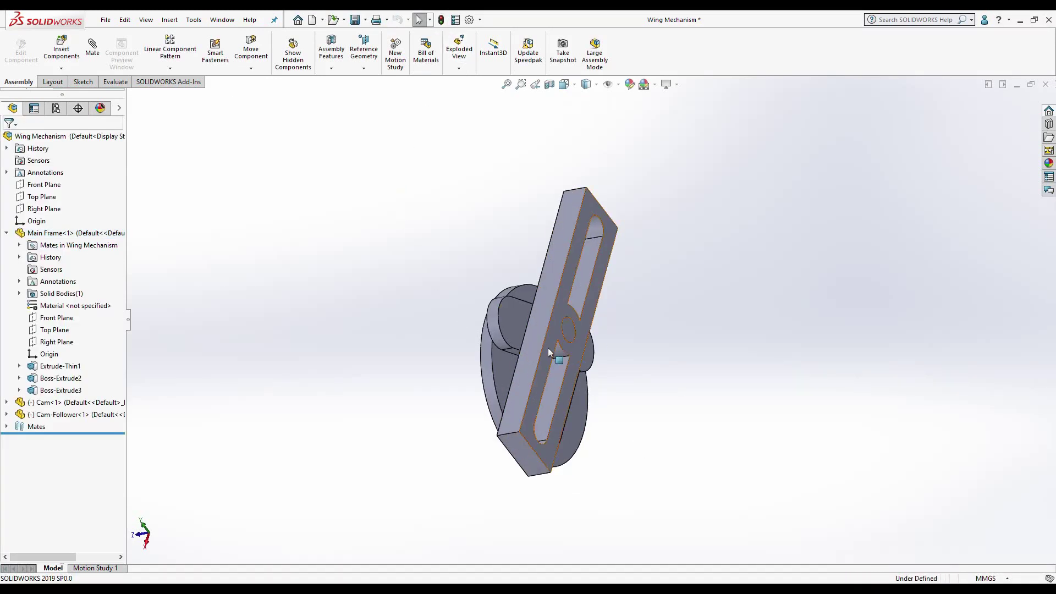
# Step: Rotate the cam disc to test the mechanism's motion
pyautogui.moveTo(548, 348); pyautogui.dragTo(530, 435, button='middle')
pyautogui.moveTo(530, 437); pyautogui.dragTo(539, 253)
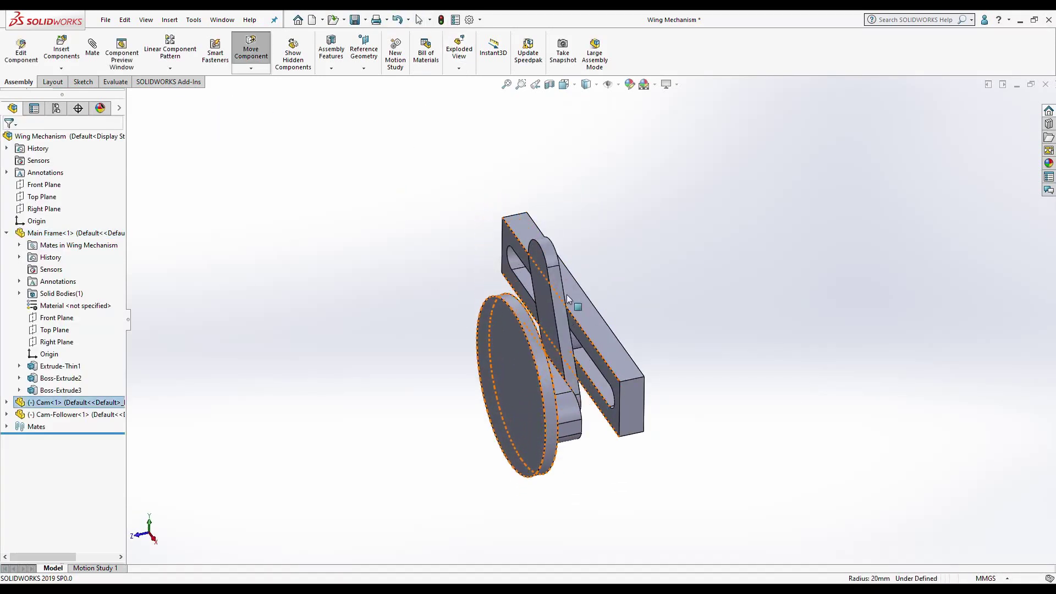
pyautogui.moveTo(539, 254)
pyautogui.mouseDown(button='middle')
pyautogui.moveTo(504, 362)
pyautogui.moveTo(616, 416)
pyautogui.moveTo(715, 389)
pyautogui.mouseUp(button='middle')
pyautogui.click(716, 389)
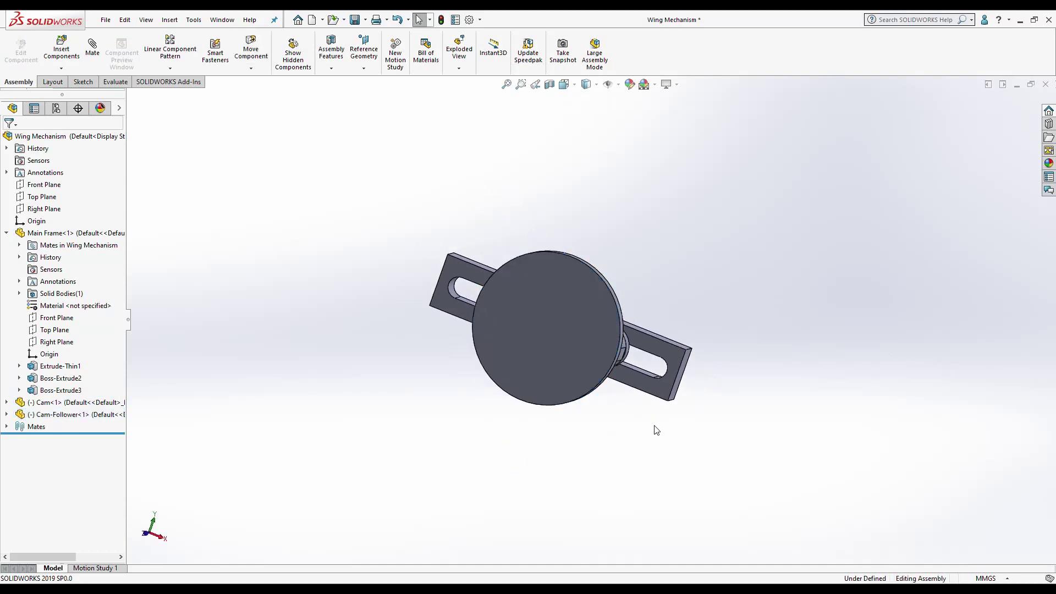
pyautogui.moveTo(655, 430)
pyautogui.mouseDown(button='middle')
pyautogui.moveTo(594, 394)
pyautogui.moveTo(509, 407)
pyautogui.mouseUp(button='middle')
# Step: Save the assembly and all modified parts, rebuilding first
pyautogui.click(355, 20)
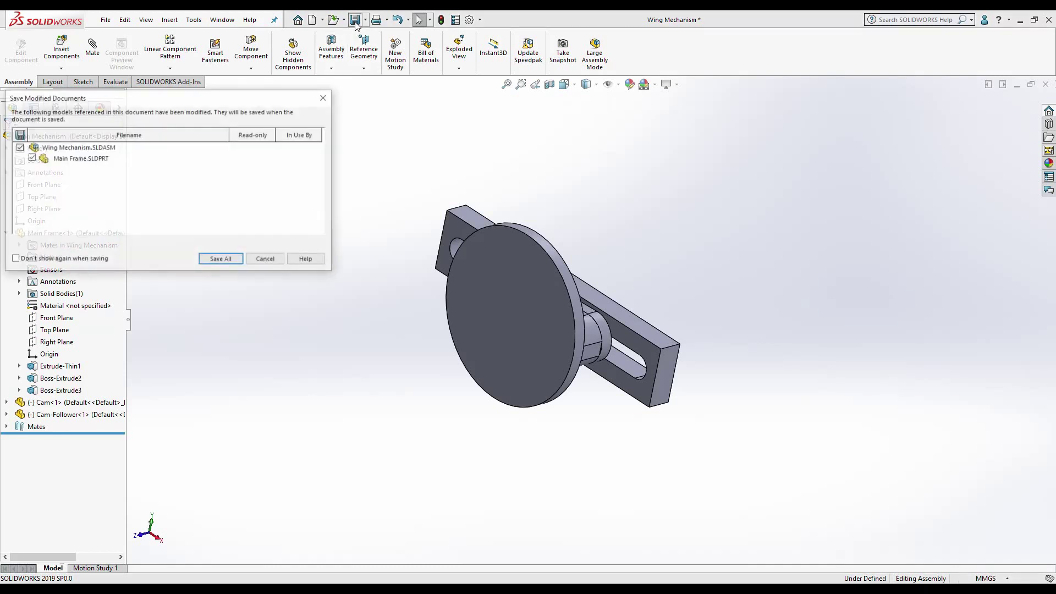
pyautogui.click(222, 261)
pyautogui.click(512, 258)
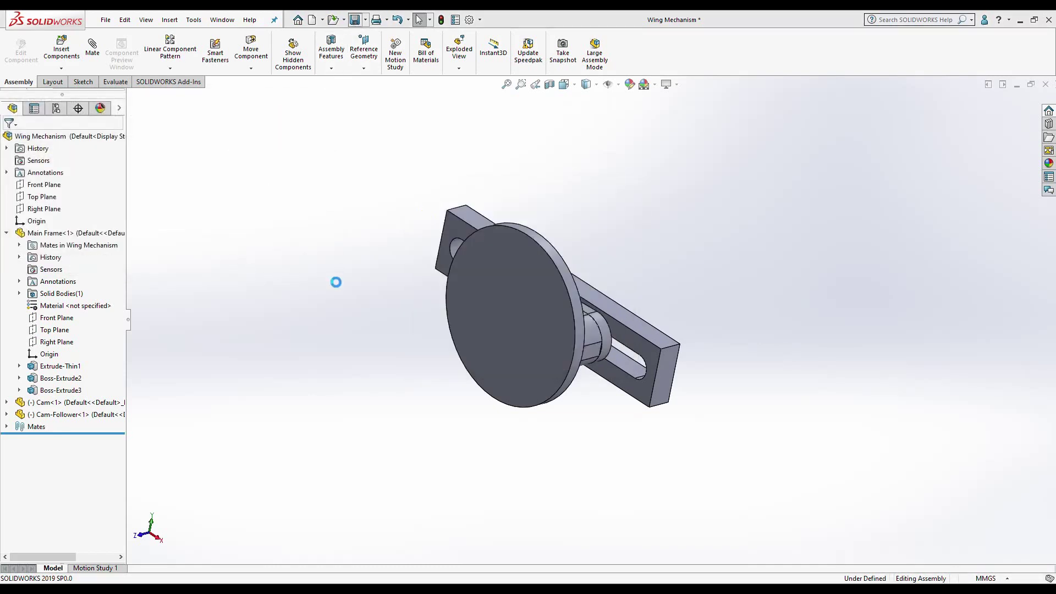
# Step: Insert the Wing part and place it below the cam disc
pyautogui.click(61, 50)
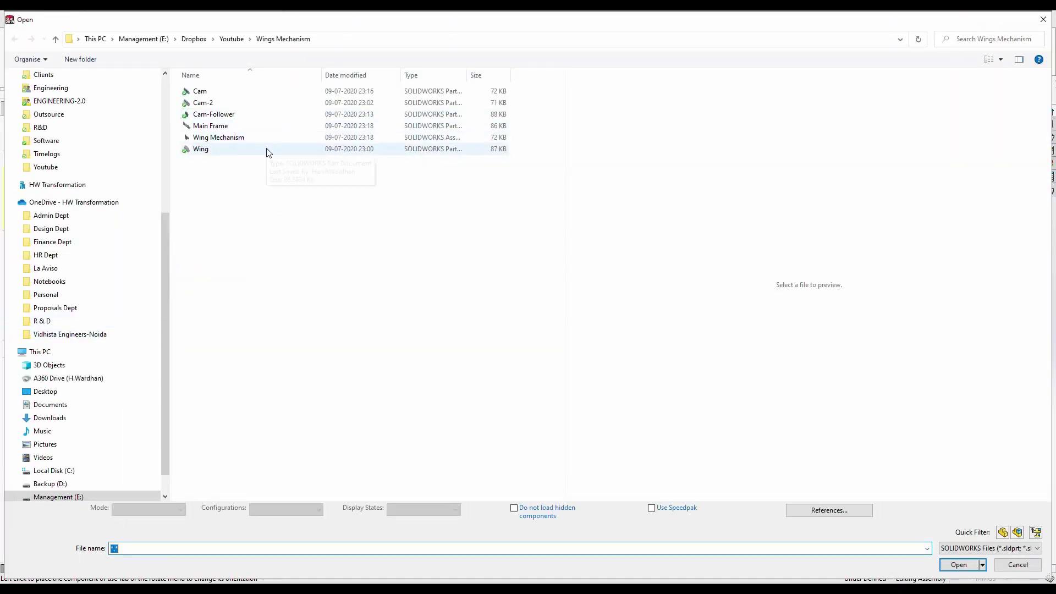
pyautogui.doubleClick(266, 150)
pyautogui.click(431, 307)
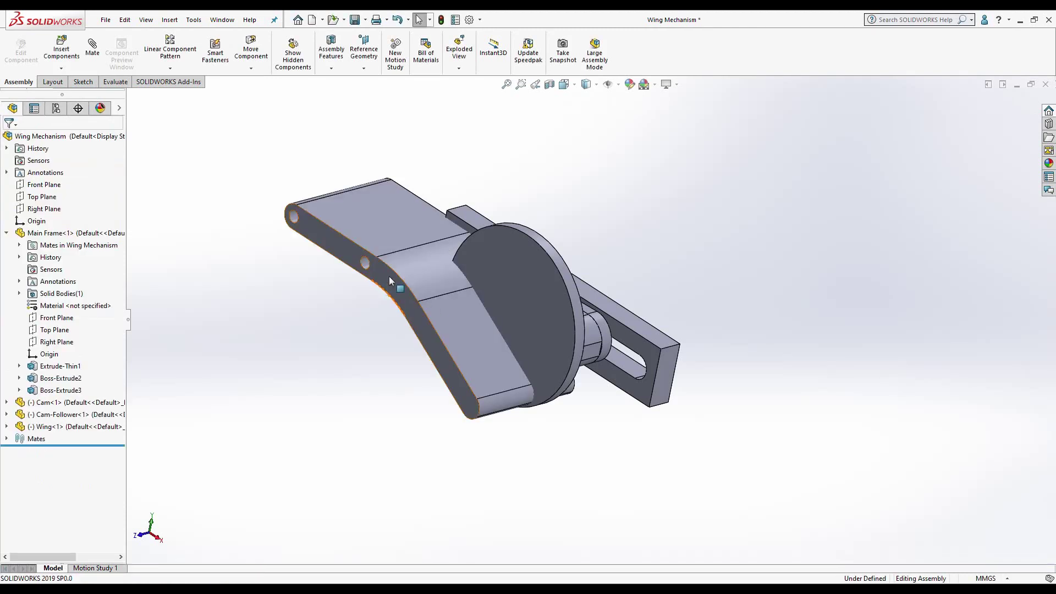
pyautogui.moveTo(388, 276); pyautogui.dragTo(454, 418)
# Step: Orbit the assembly, trying face selections on the Wing and Cam-Follower before clearing them
pyautogui.moveTo(456, 381); pyautogui.dragTo(355, 396, button='middle')
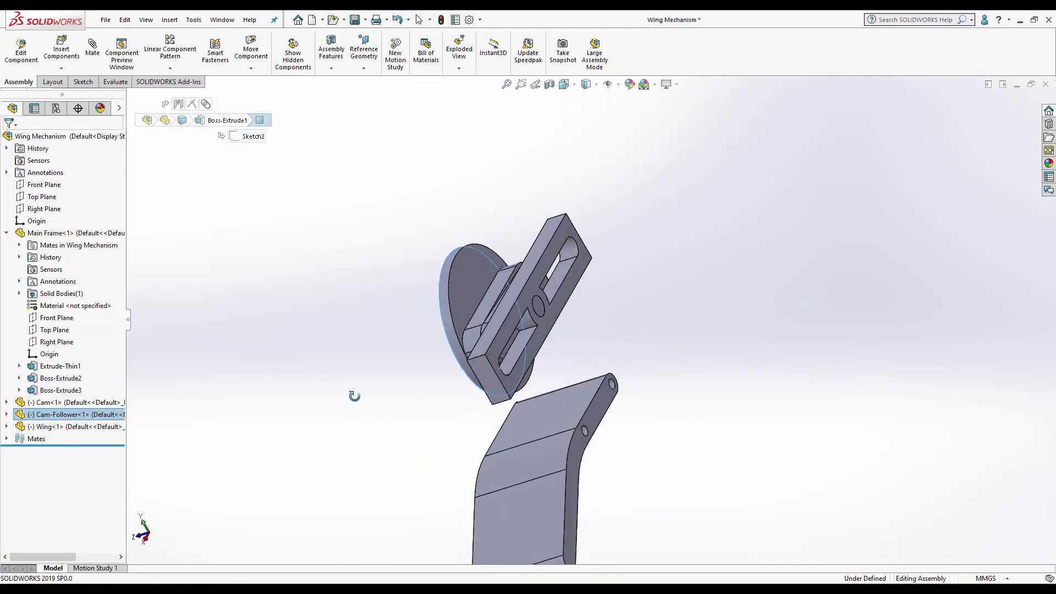
pyautogui.click(610, 402)
pyautogui.moveTo(610, 402)
pyautogui.mouseDown(button='middle')
pyautogui.moveTo(546, 342)
pyautogui.moveTo(474, 385)
pyautogui.mouseUp(button='middle')
pyautogui.click(473, 385)
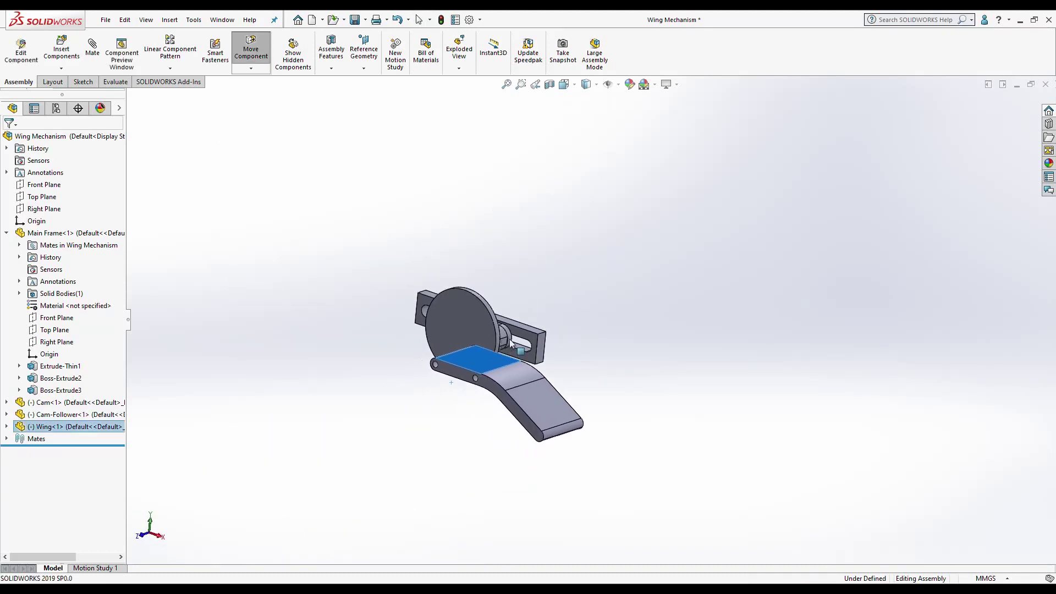
pyautogui.scroll(-3, 534, 352)
pyautogui.scroll(-3, 533, 356)
pyautogui.scroll(2, 529, 272)
pyautogui.keyDown('ctrl'); pyautogui.click(363, 358); pyautogui.keyUp('ctrl')
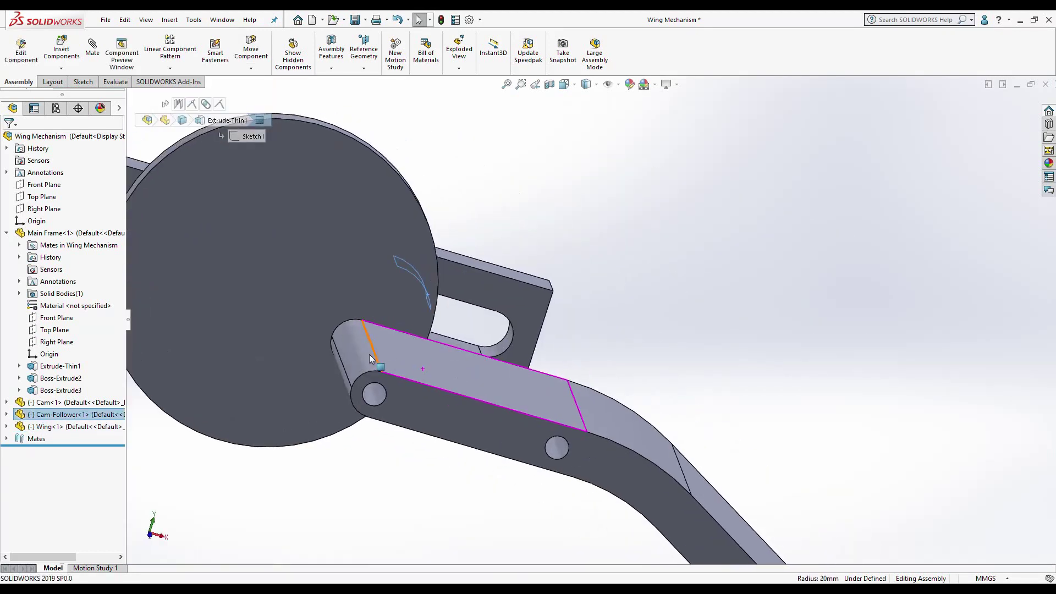
pyautogui.press('Escape')
pyautogui.moveTo(437, 318)
pyautogui.mouseDown(button='middle')
pyautogui.moveTo(476, 376)
pyautogui.moveTo(596, 354)
pyautogui.mouseUp(button='middle')
pyautogui.scroll(-3, 572, 337)
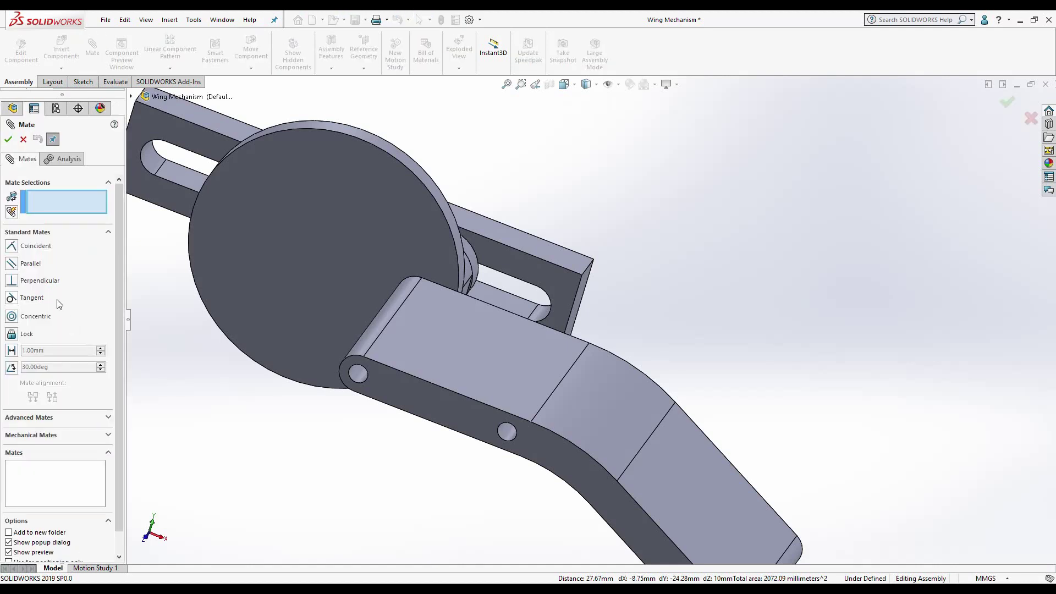
# Step: Try a Slot mechanical mate between the wing pin face and the frame slot edge
pyautogui.click(74, 435)
pyautogui.click(12, 297)
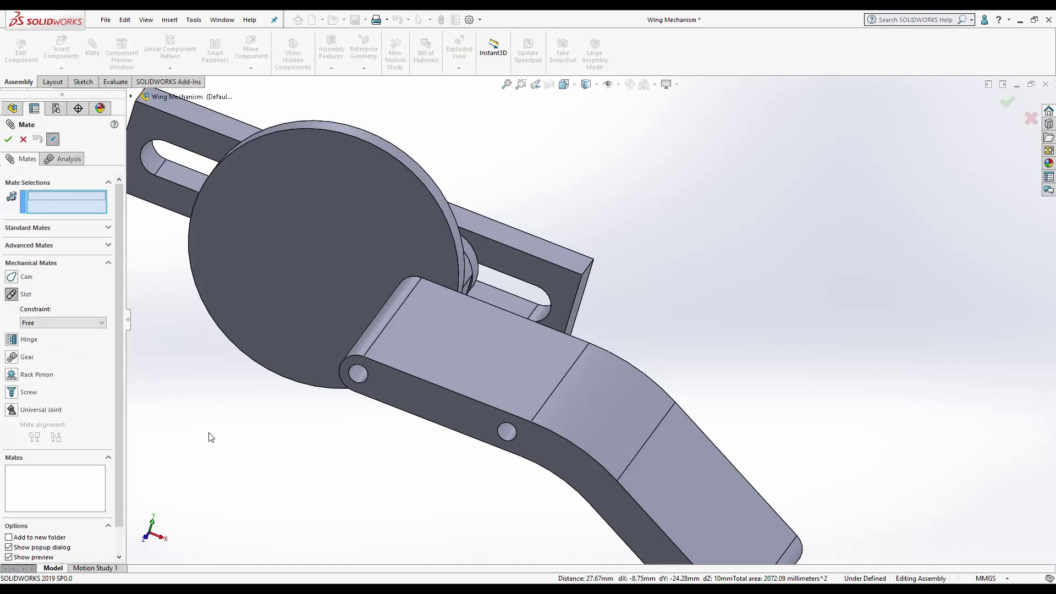
pyautogui.click(509, 437)
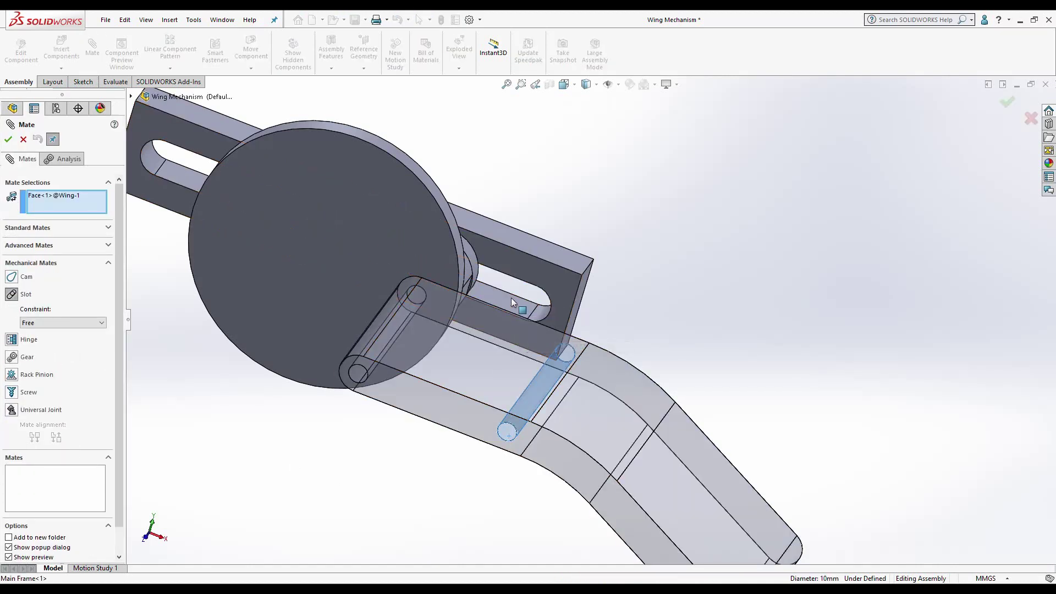
pyautogui.click(541, 313)
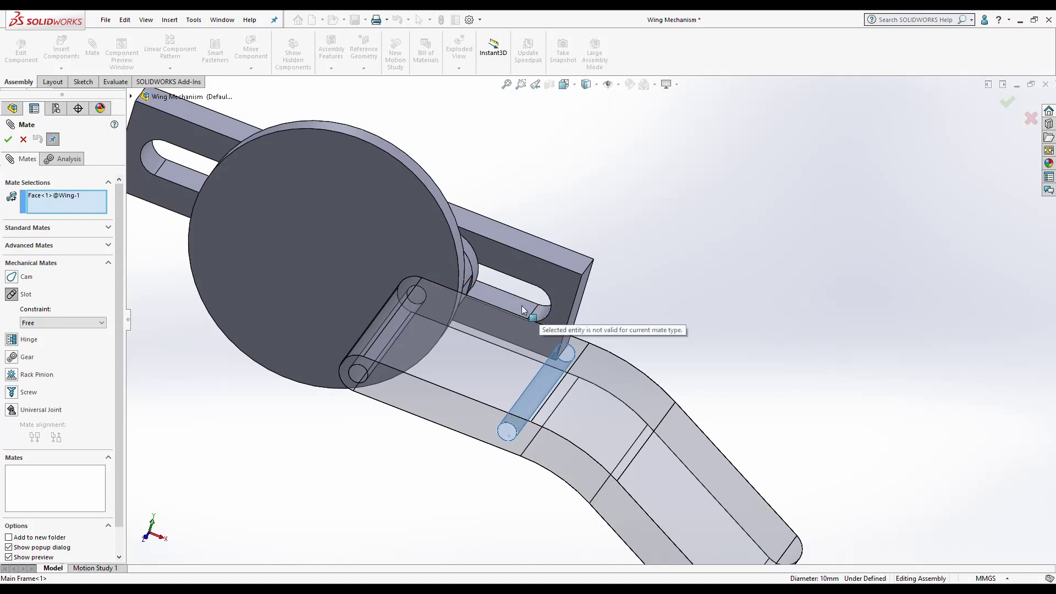
pyautogui.moveTo(523, 307)
pyautogui.mouseDown(button='middle')
pyautogui.moveTo(648, 330)
pyautogui.moveTo(596, 320)
pyautogui.mouseUp(button='middle')
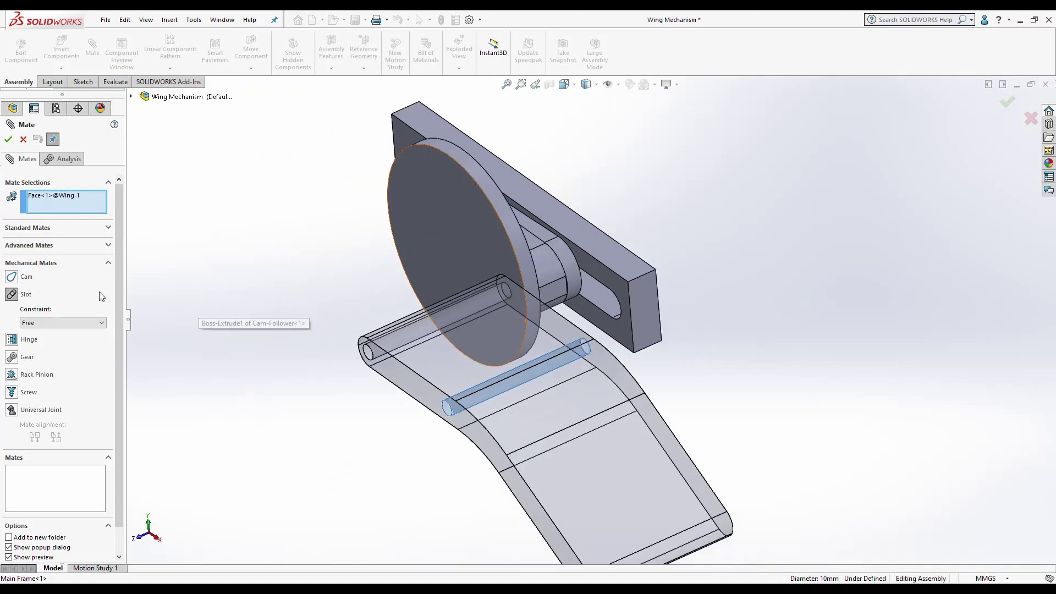
# Step: Try a Cam mate with the frame slot face, then clear the cam selections
pyautogui.click(25, 277)
pyautogui.moveTo(573, 368); pyautogui.dragTo(595, 300, button='middle')
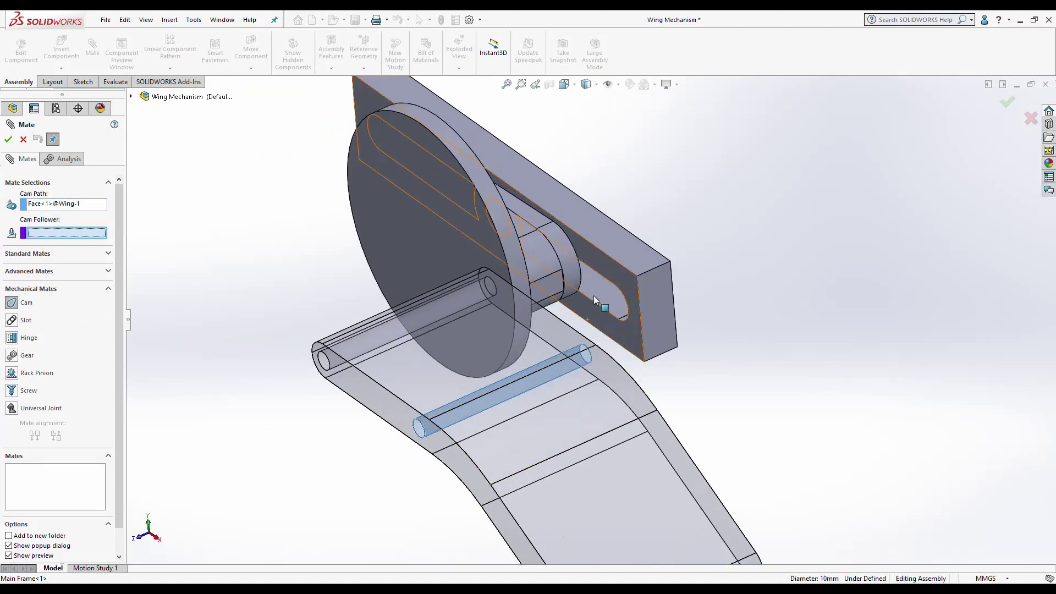
pyautogui.click(596, 299)
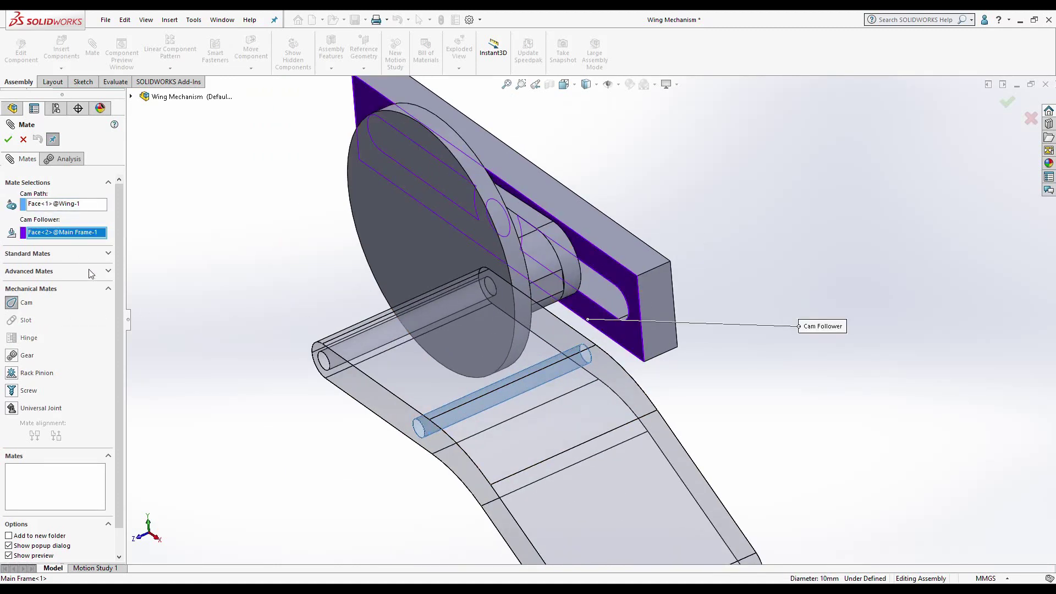
pyautogui.rightClick(65, 234)
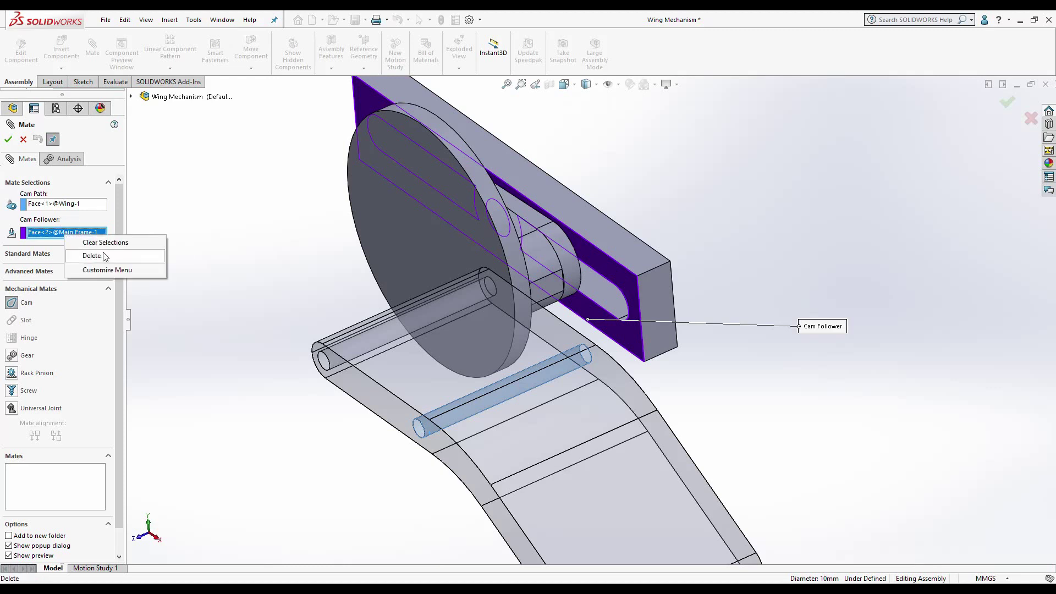
pyautogui.click(92, 257)
pyautogui.rightClick(83, 206)
pyautogui.click(120, 214)
# Step: Switch back to Slot, reselect the wing pin face, then close the mate setup
pyautogui.click(16, 318)
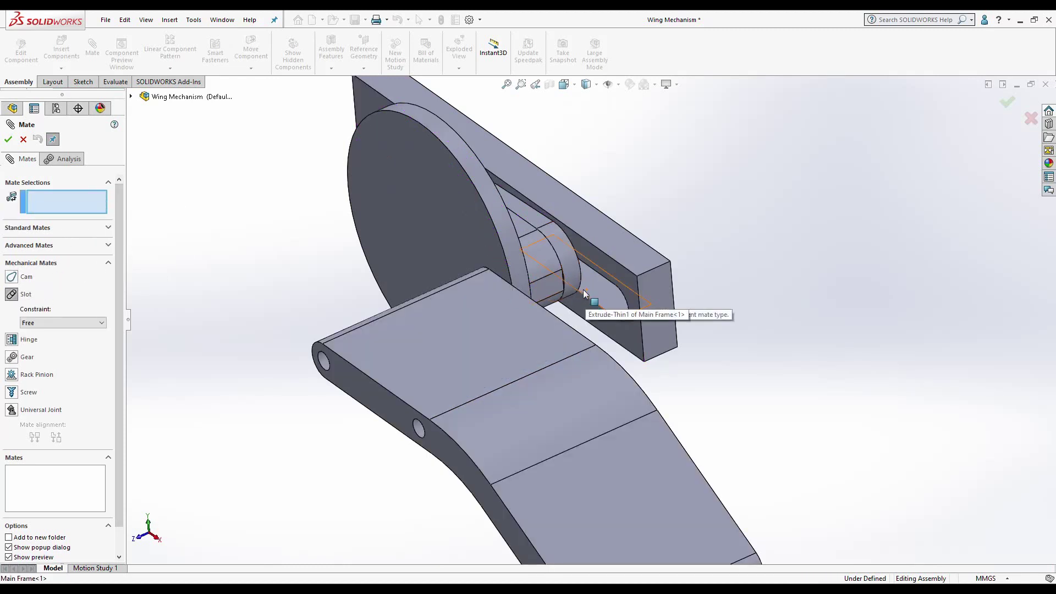
pyautogui.click(430, 443)
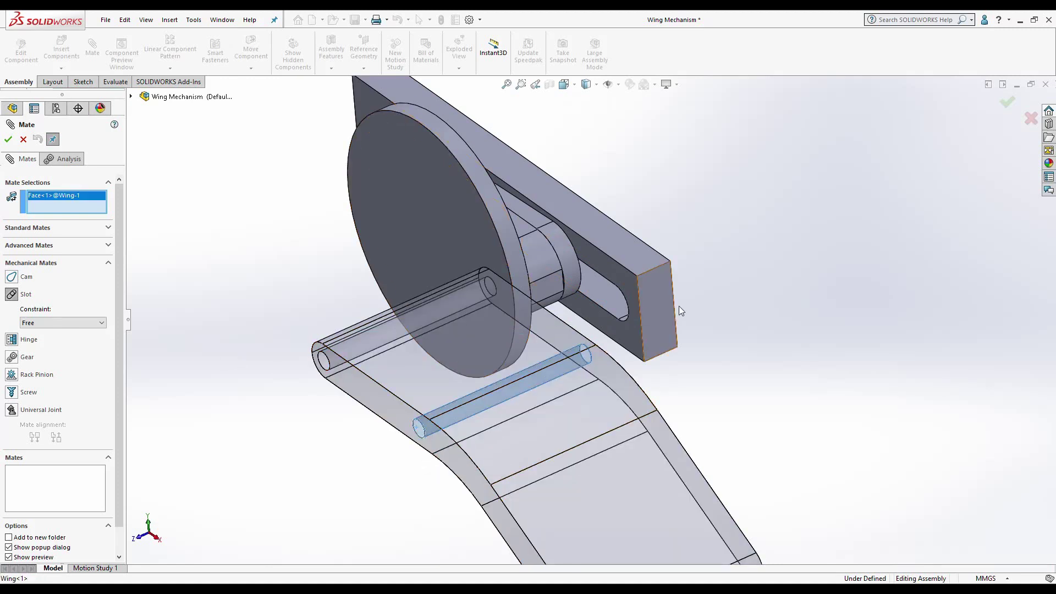
pyautogui.moveTo(615, 305)
pyautogui.mouseDown(button='middle')
pyautogui.moveTo(476, 345)
pyautogui.moveTo(707, 357)
pyautogui.mouseUp(button='middle')
pyautogui.click(23, 139)
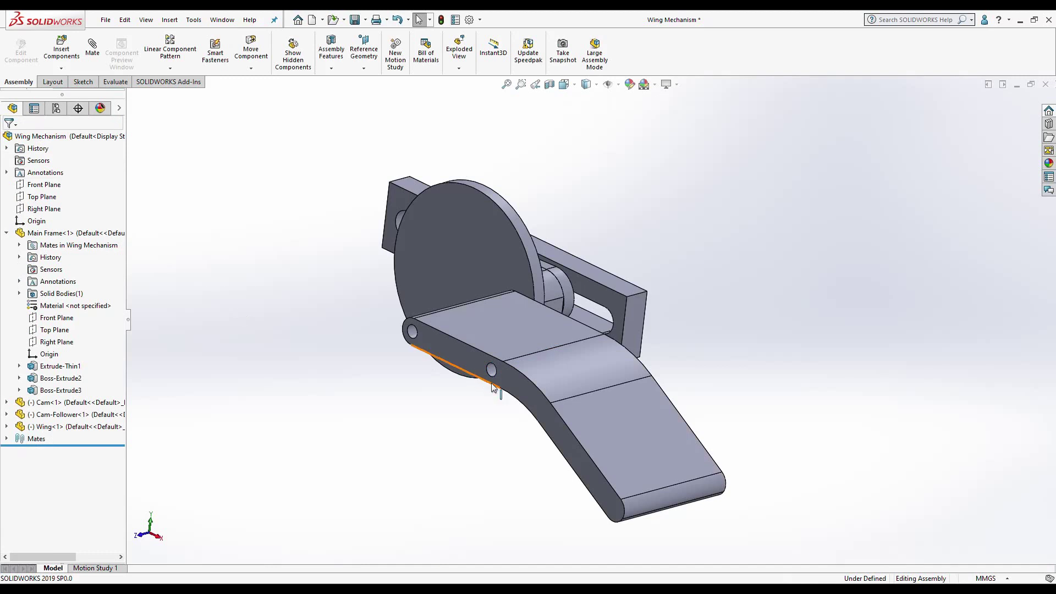
# Step: Open the Main Frame part on its own and locate the slot face's Boss-Extrude3 feature
pyautogui.moveTo(493, 388)
pyautogui.mouseDown(button='middle')
pyautogui.moveTo(496, 459)
pyautogui.moveTo(606, 276)
pyautogui.mouseUp(button='middle')
pyautogui.scroll(-5, 606, 275)
pyautogui.click(576, 258)
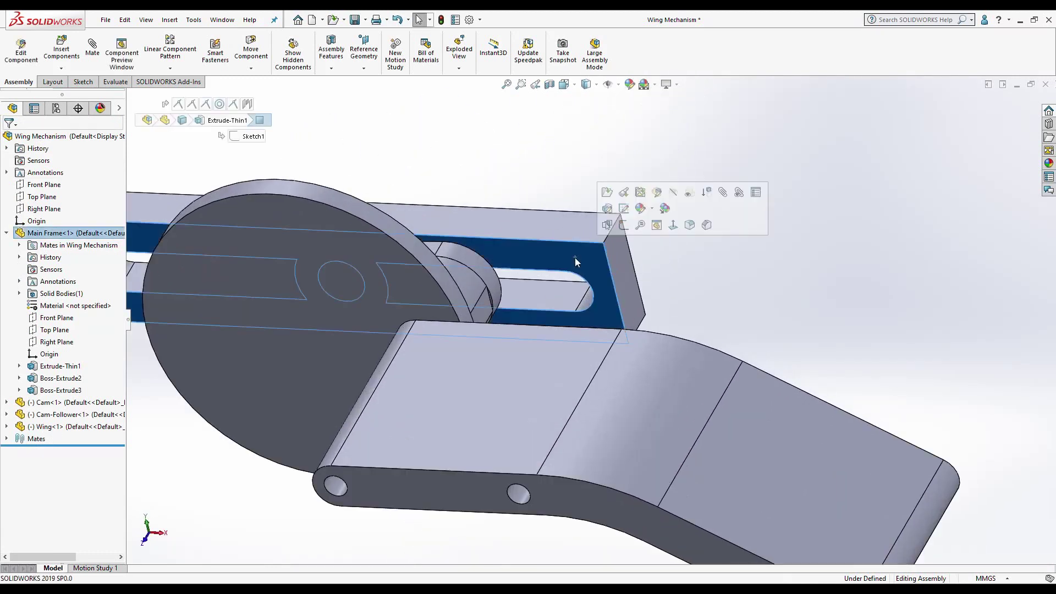
pyautogui.click(625, 194)
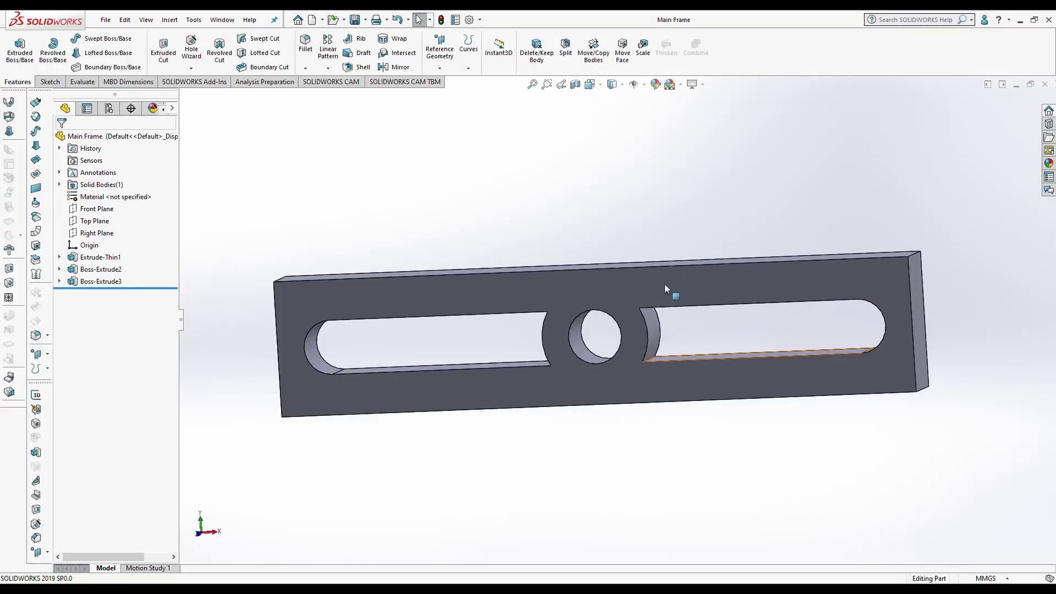
pyautogui.scroll(-3, 665, 289)
pyautogui.click(679, 404)
pyautogui.scroll(4, 682, 379)
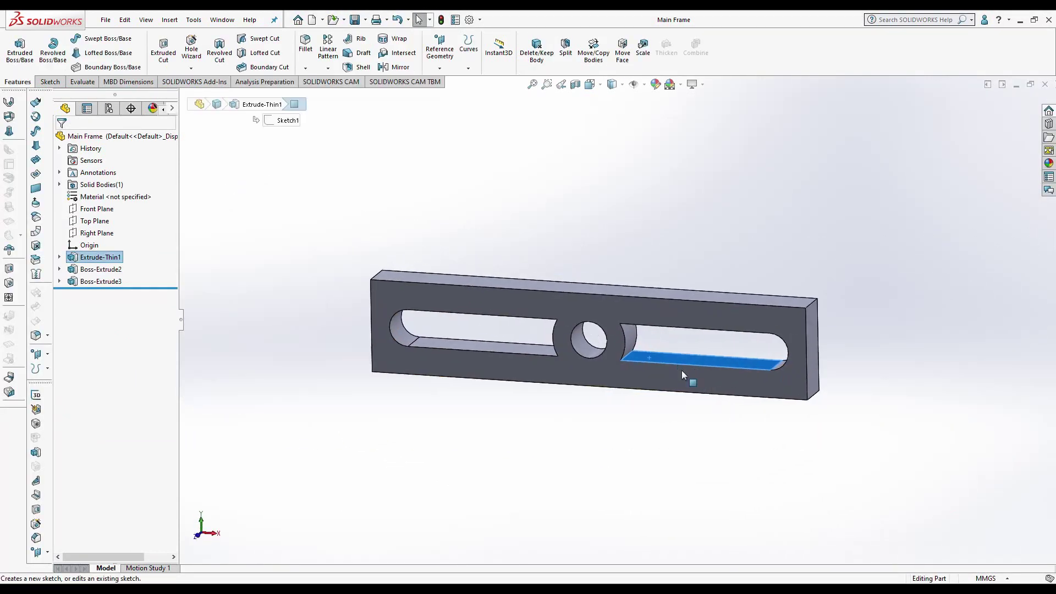
pyautogui.scroll(-2, 775, 376)
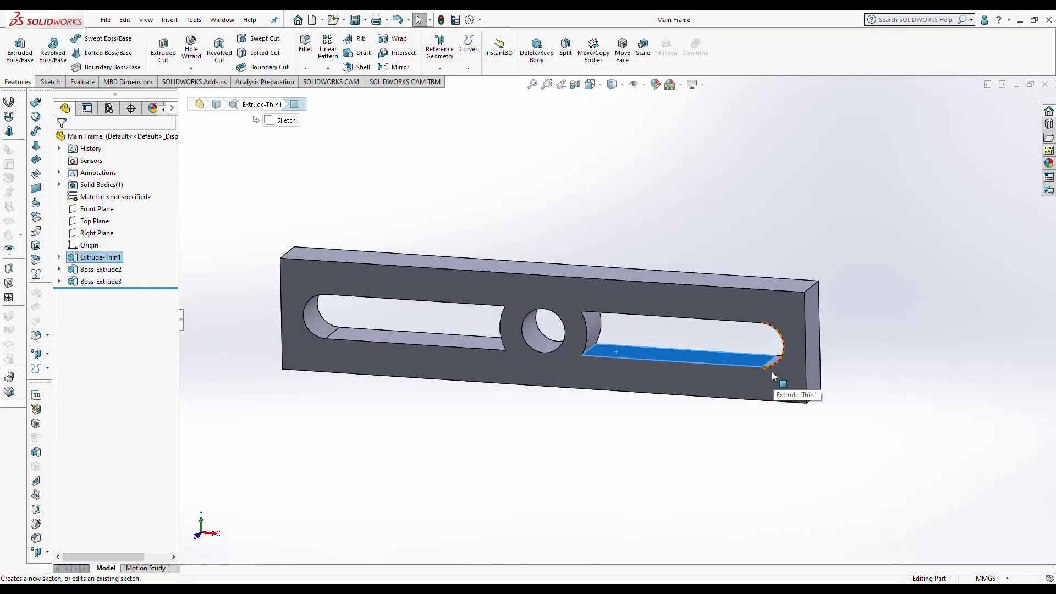
pyautogui.click(115, 282)
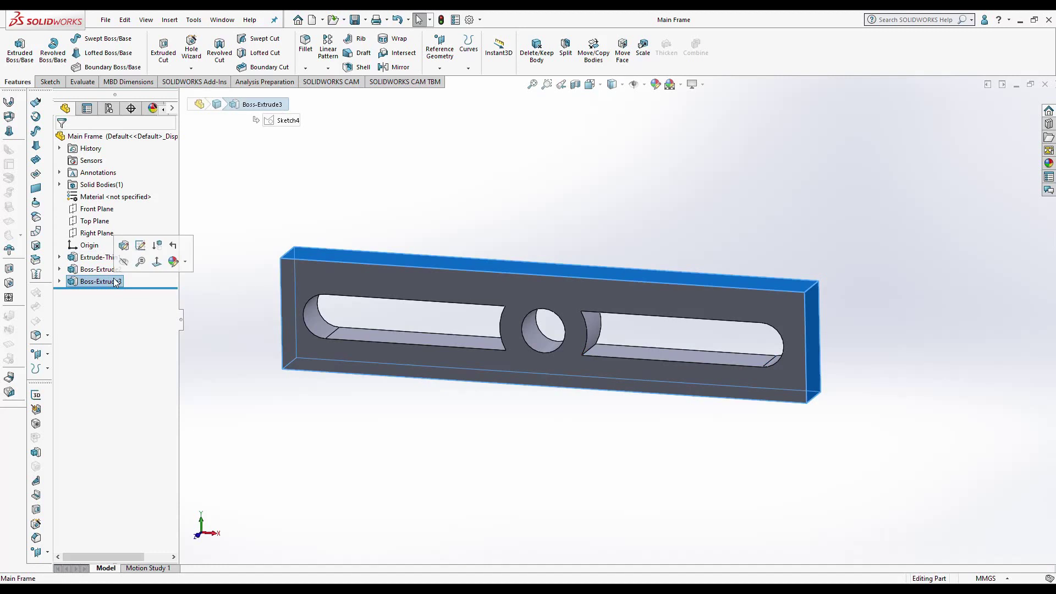
# Step: In Boss-Extrude3's sketch, convert both slot edge loops into sketch entities
pyautogui.click(140, 247)
pyautogui.scroll(-2, 479, 360)
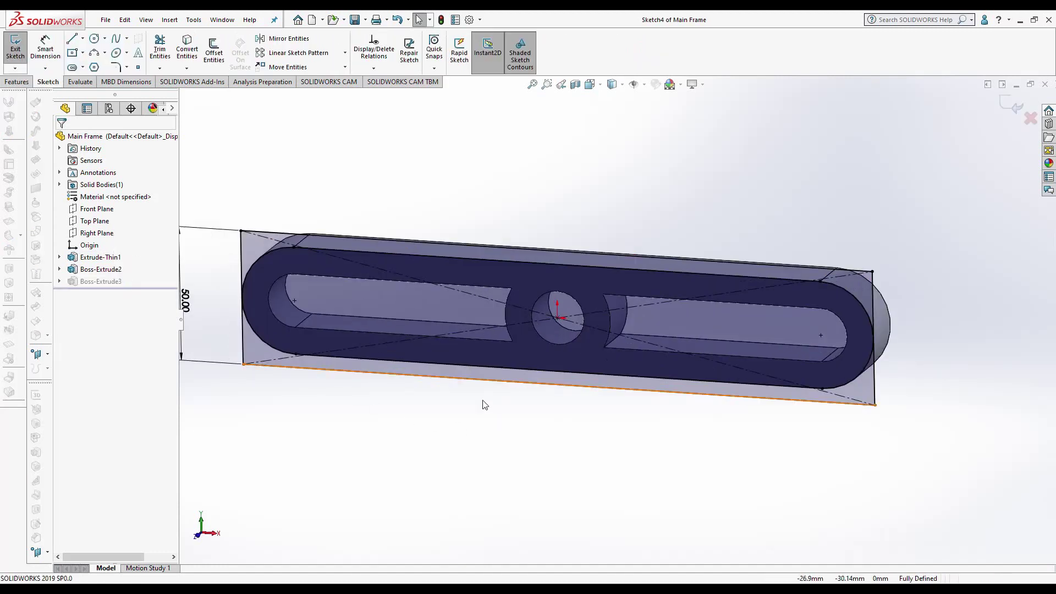
pyautogui.rightClick(459, 340)
pyautogui.click(495, 373)
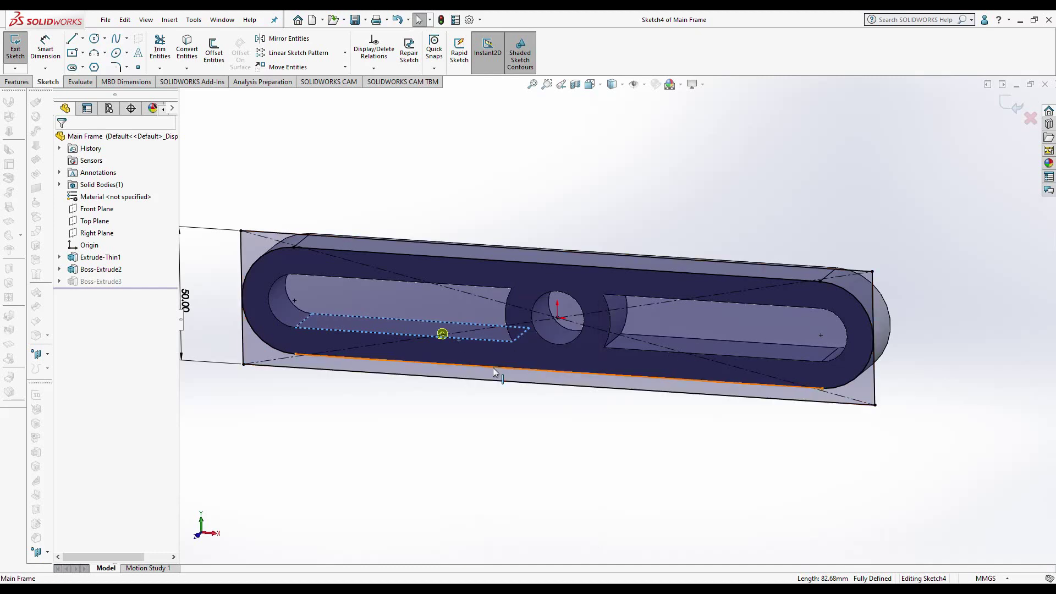
pyautogui.click(187, 49)
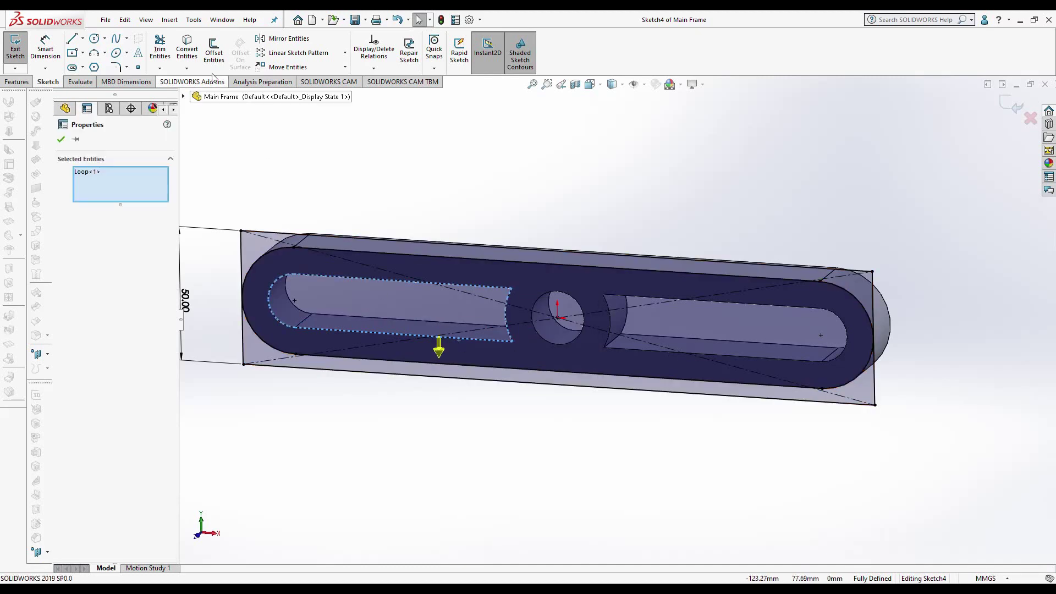
pyautogui.rightClick(702, 357)
pyautogui.click(732, 385)
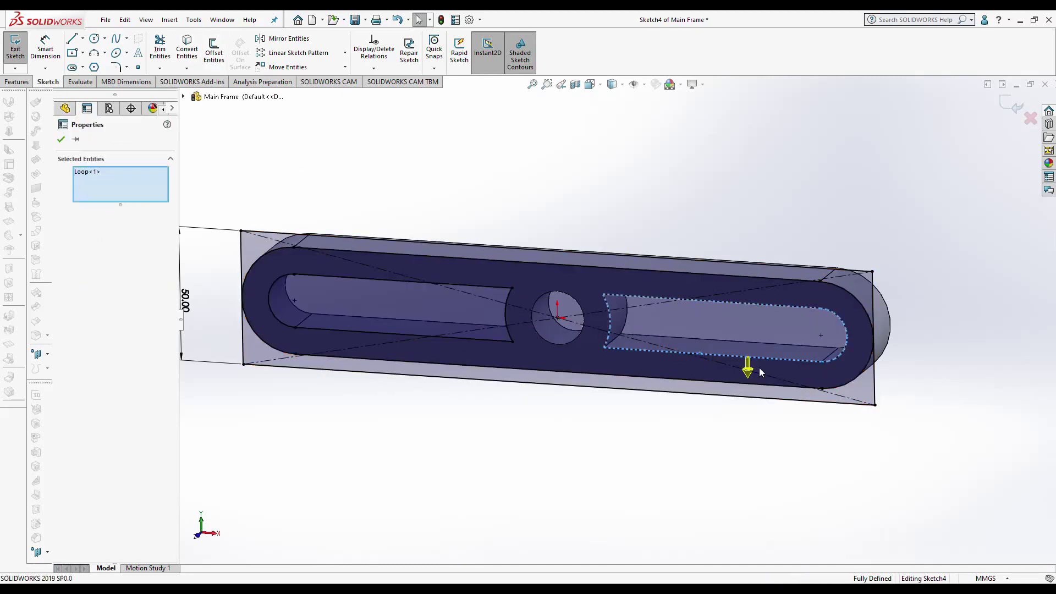
pyautogui.click(199, 58)
# Step: Exit the sketch and add both slot regions to Boss-Extrude3's contours
pyautogui.click(1019, 110)
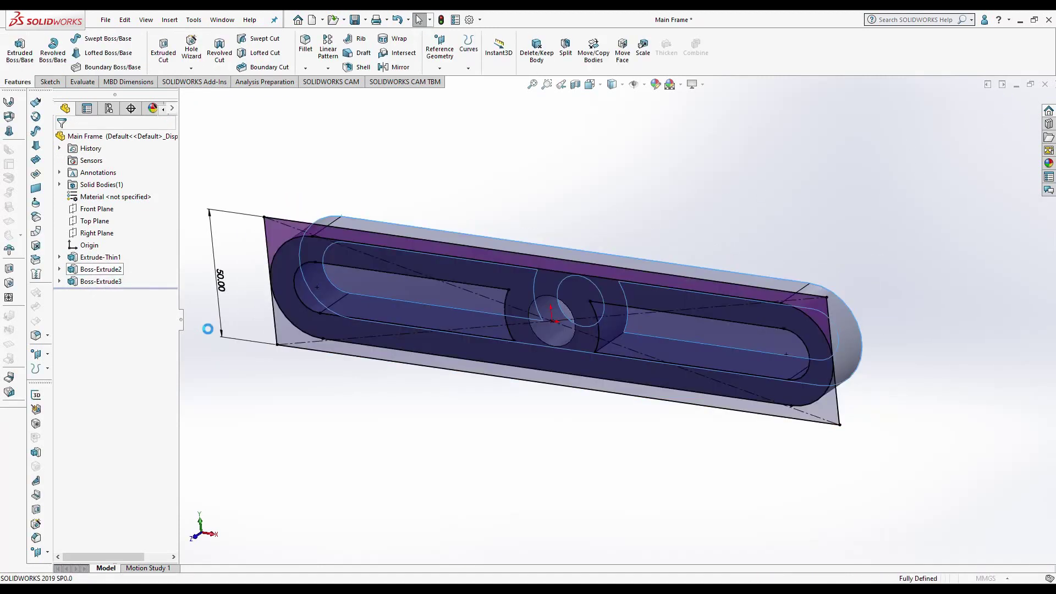
pyautogui.click(337, 289)
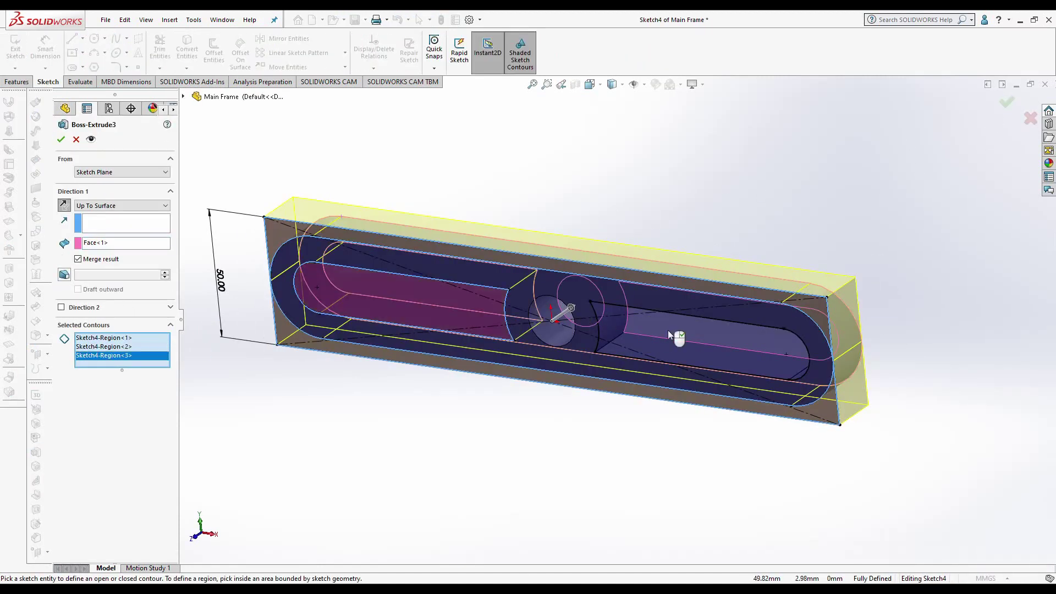
pyautogui.click(668, 330)
pyautogui.click(61, 139)
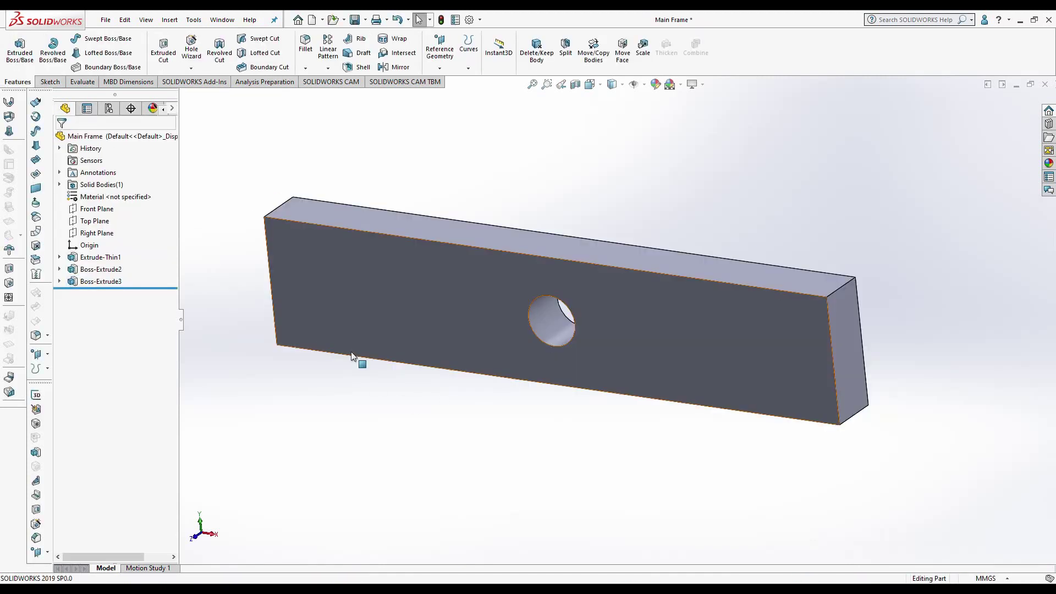
# Step: Sketch a slot on the frame's front face, left of the central hole
pyautogui.click(443, 298)
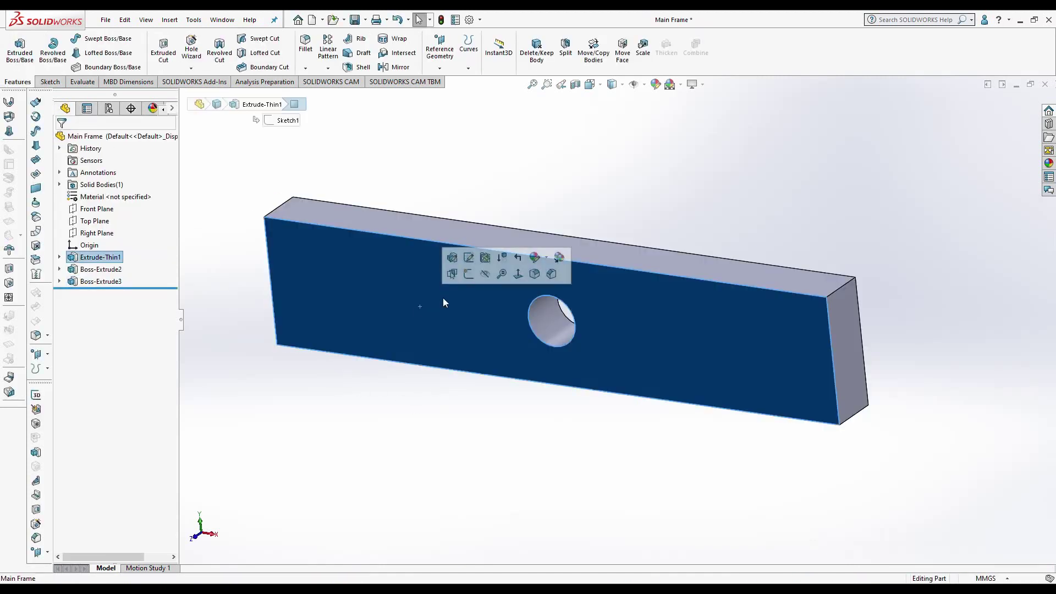
pyautogui.click(468, 274)
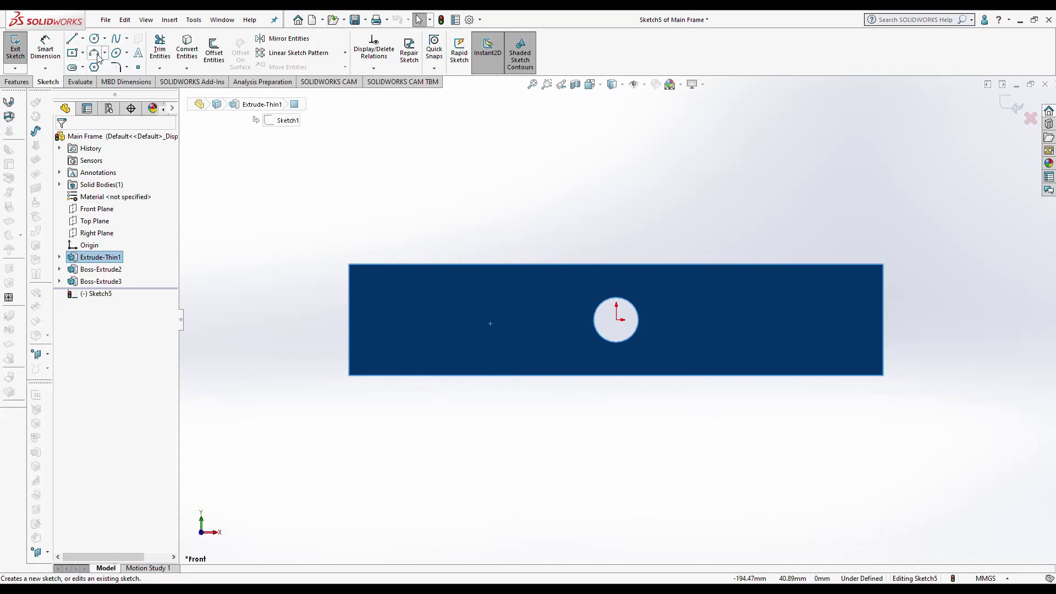
pyautogui.click(84, 54)
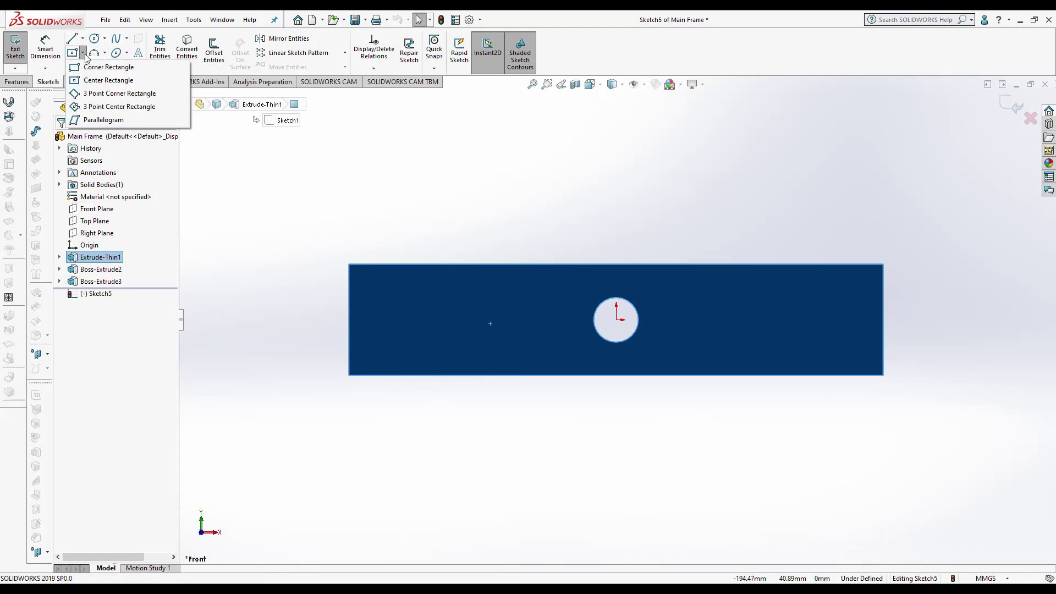
pyautogui.click(97, 96)
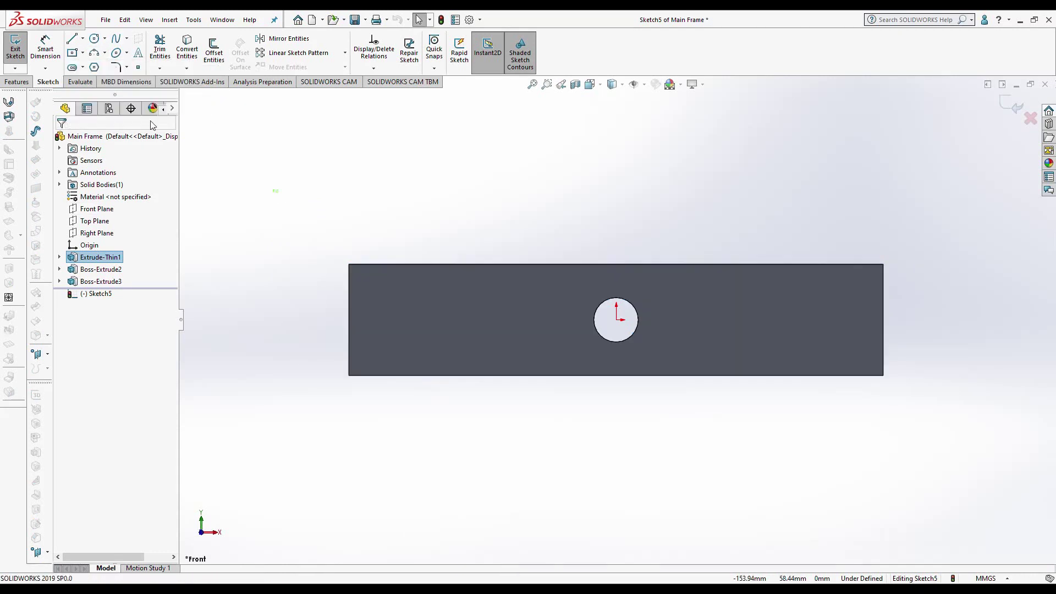
pyautogui.click(72, 67)
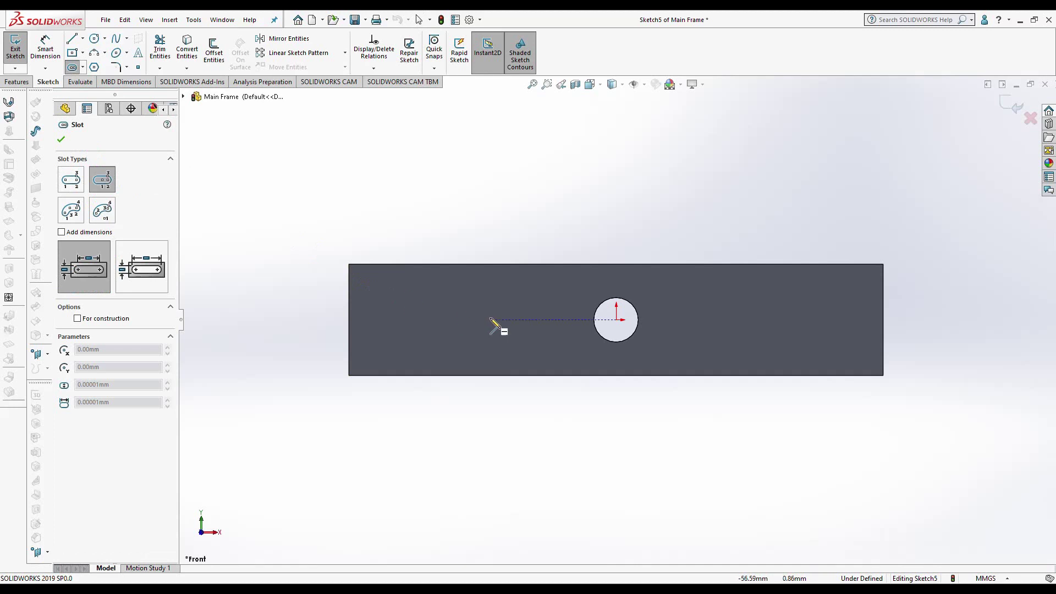
pyautogui.click(574, 334)
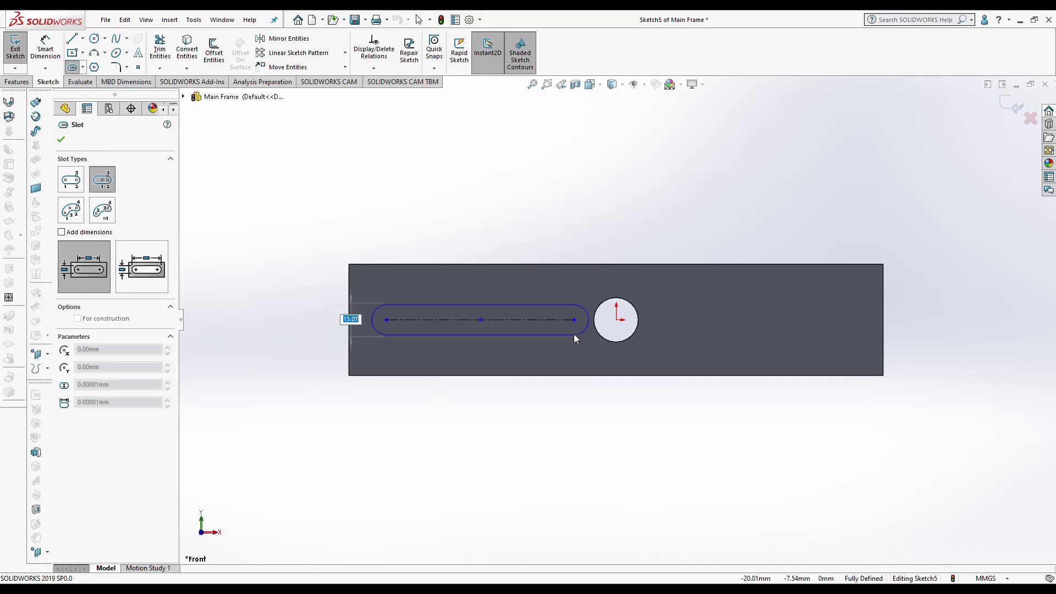
pyautogui.rightClick(322, 316)
pyautogui.click(342, 314)
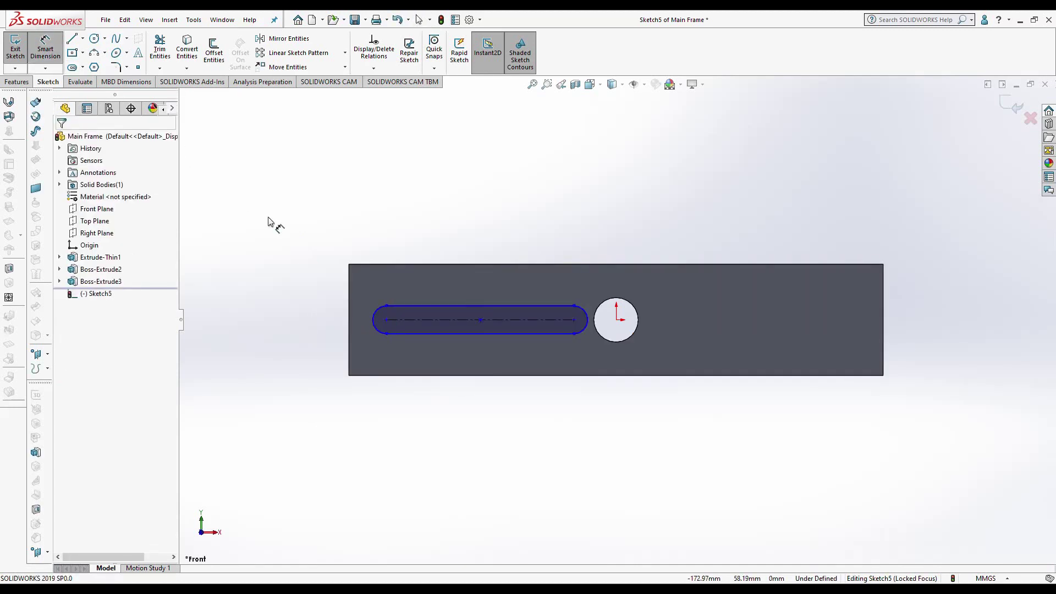
# Step: Dimension the slot end radius to 10 mm and its arc centre 25 mm from the hole
pyautogui.click(374, 326)
pyautogui.click(309, 340)
pyautogui.write('10')
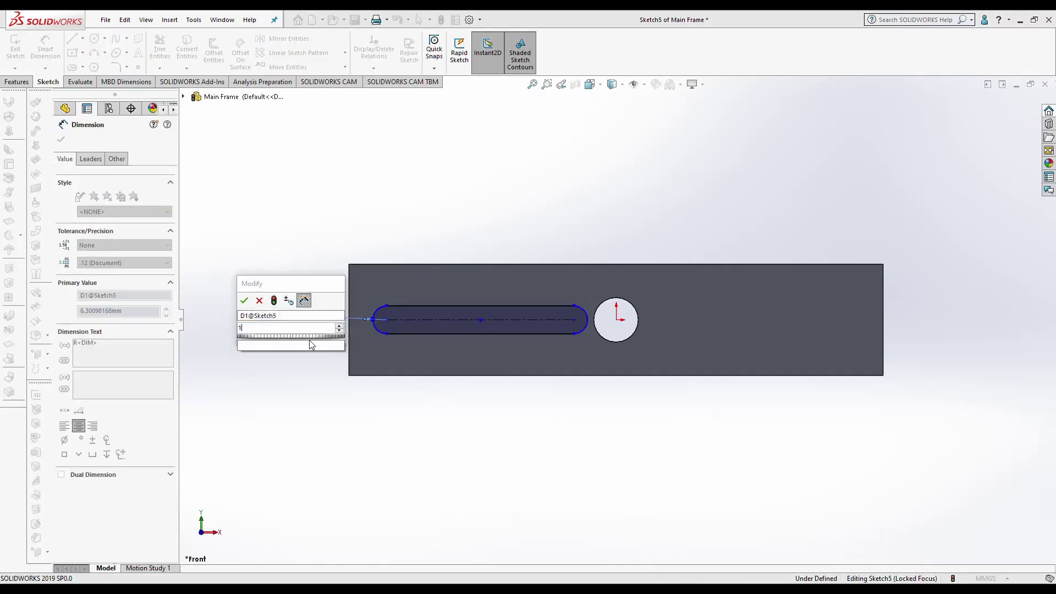
pyautogui.press('Return')
pyautogui.click(616, 320)
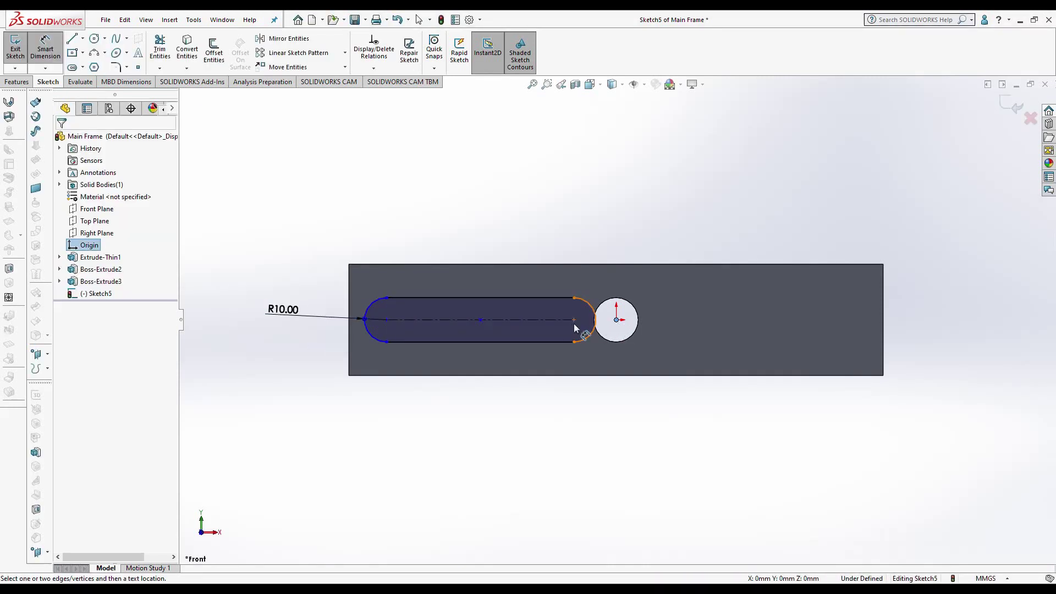
pyautogui.click(574, 318)
pyautogui.click(590, 223)
pyautogui.write('25')
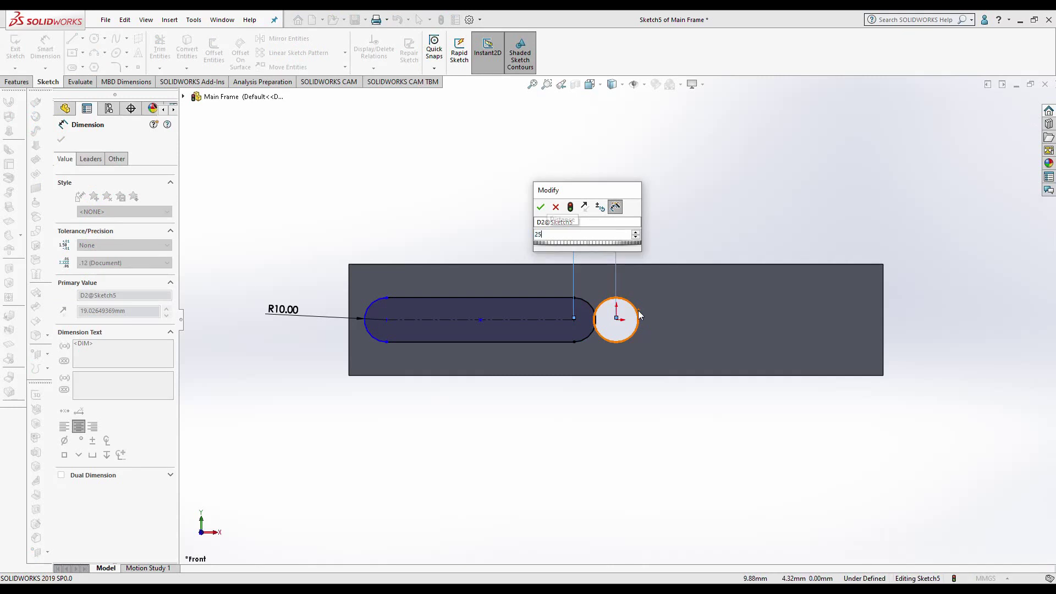
pyautogui.press('Return')
# Step: Set the left arc centre 15 mm from the frame's left edge and exit the sketch
pyautogui.click(398, 342)
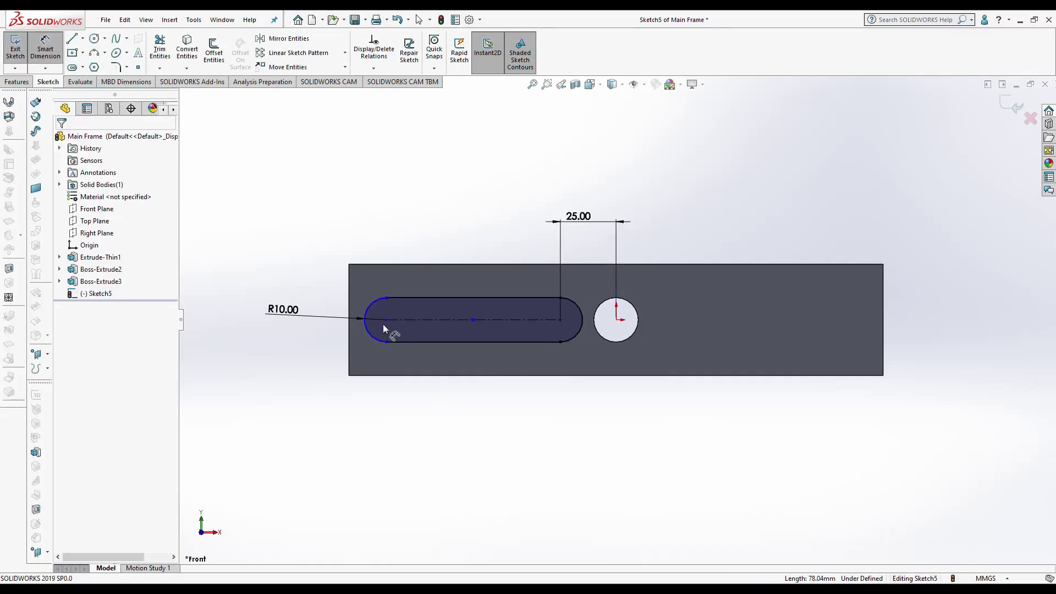
pyautogui.click(387, 320)
pyautogui.click(349, 330)
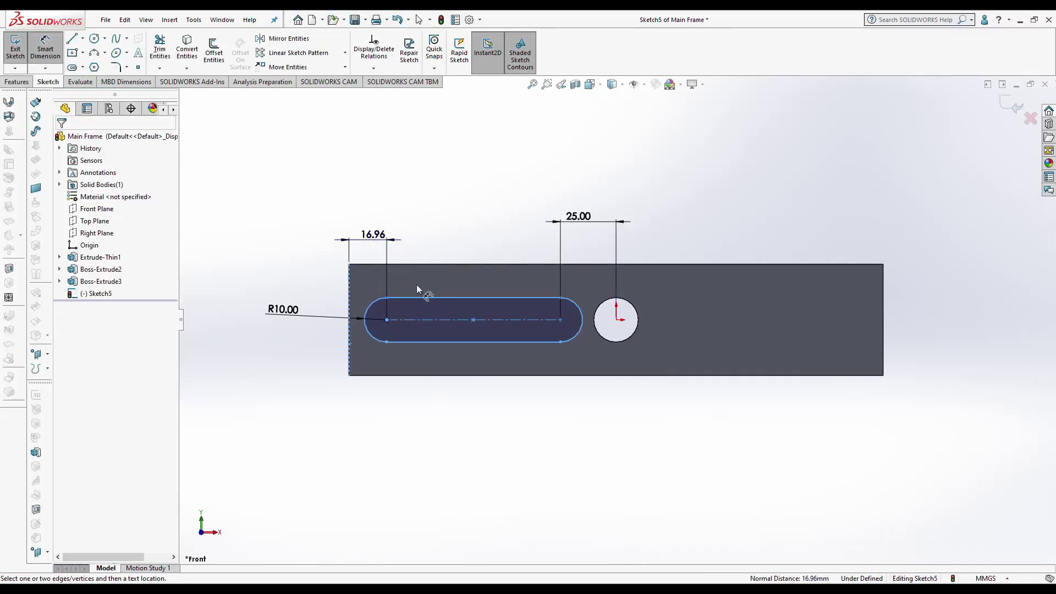
pyautogui.click(397, 253)
pyautogui.write('15')
pyautogui.press('Return')
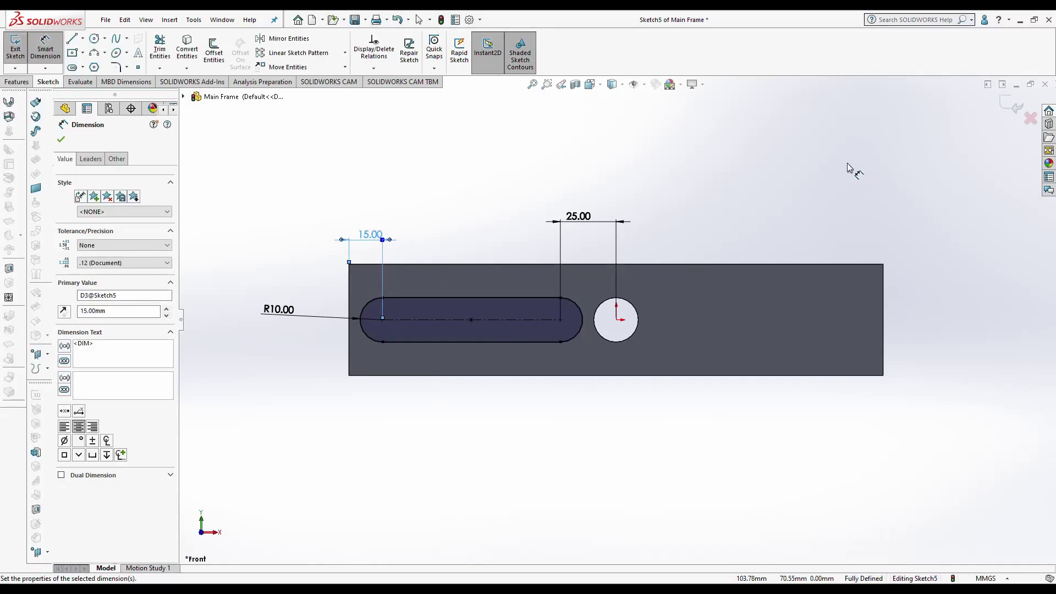
pyautogui.click(1012, 105)
# Step: Cut the Sketch5 profile through all of the Main Frame as an extruded cut
pyautogui.click(168, 67)
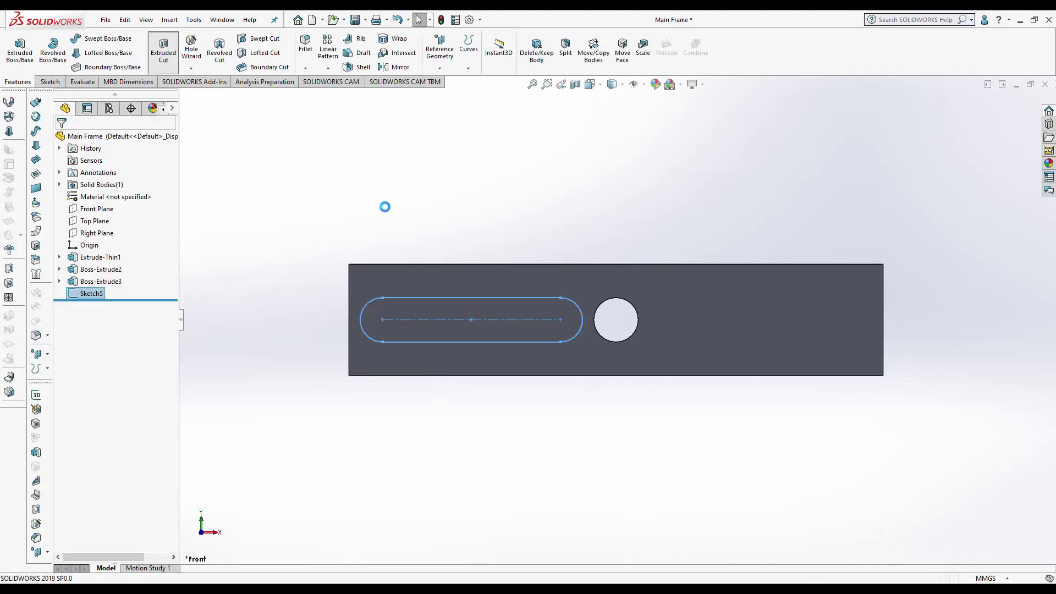
pyautogui.click(130, 206)
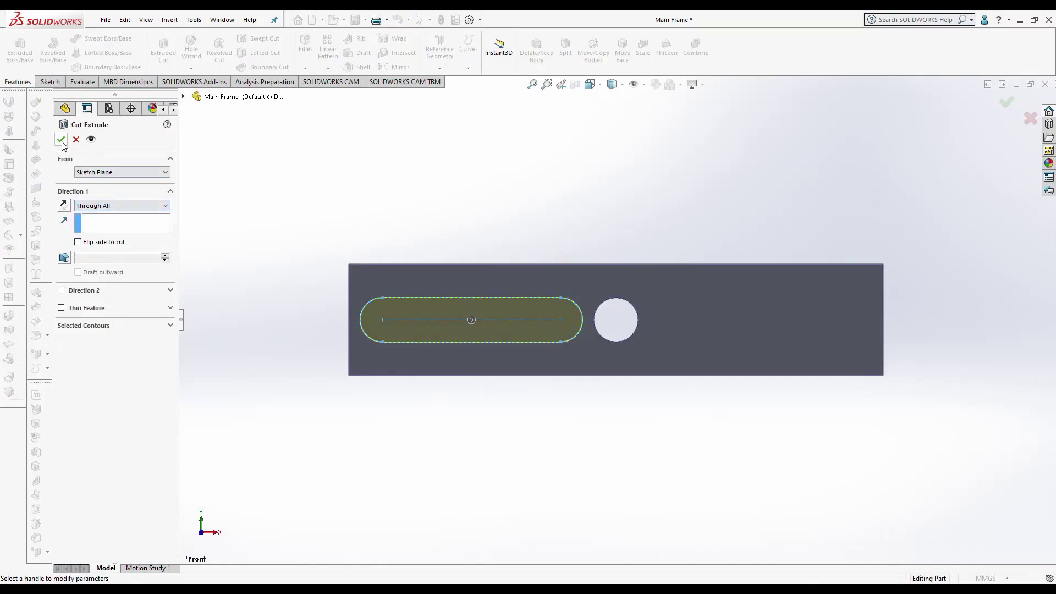
pyautogui.press('Return')
# Step: Mirror the slot cut about the Right Plane to the other side of the hole
pyautogui.click(332, 69)
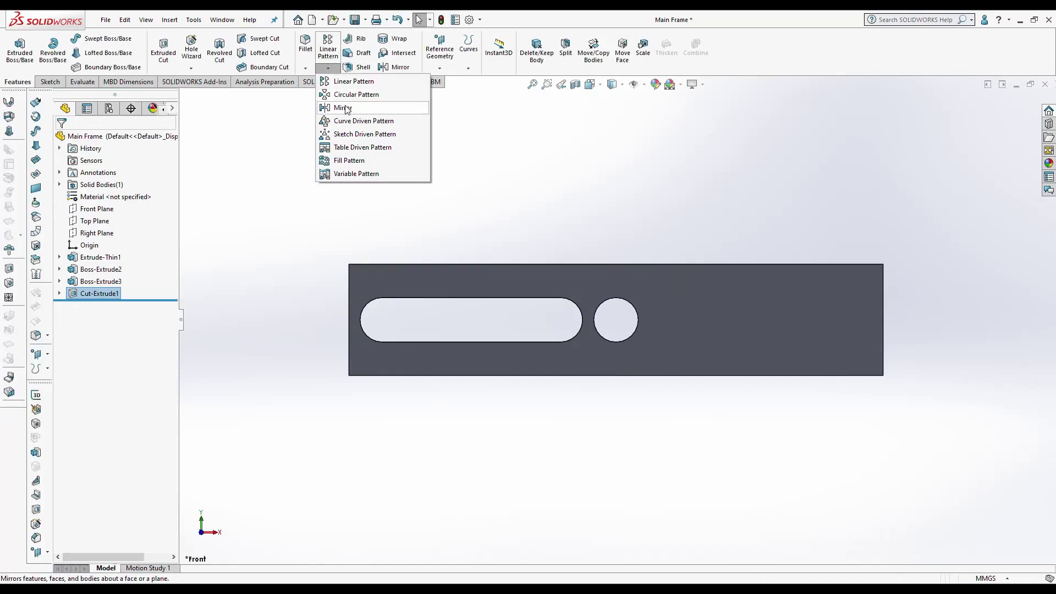
pyautogui.click(341, 113)
pyautogui.click(184, 98)
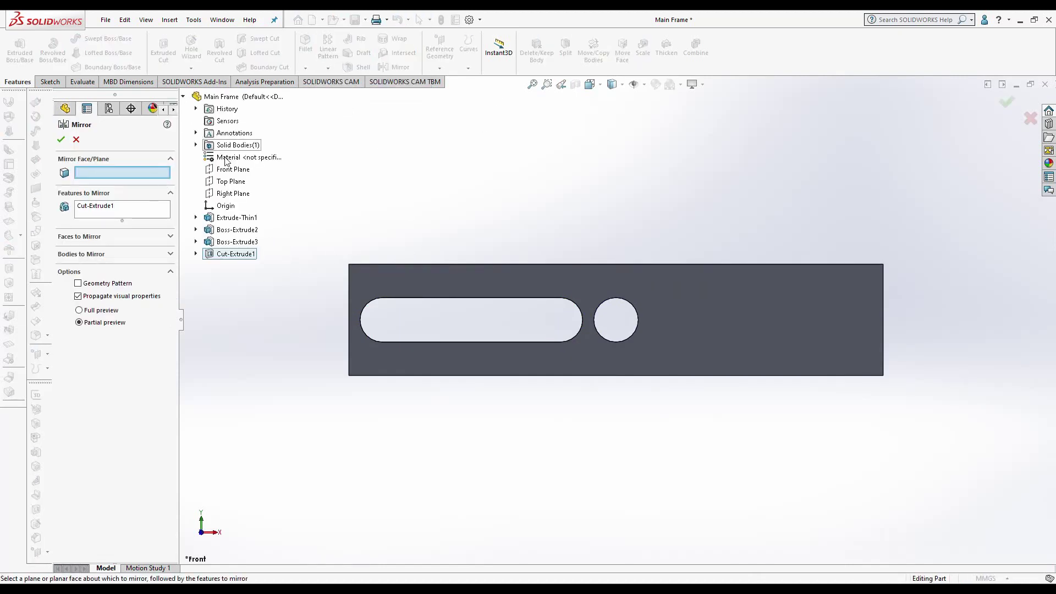
pyautogui.click(233, 193)
pyautogui.click(60, 141)
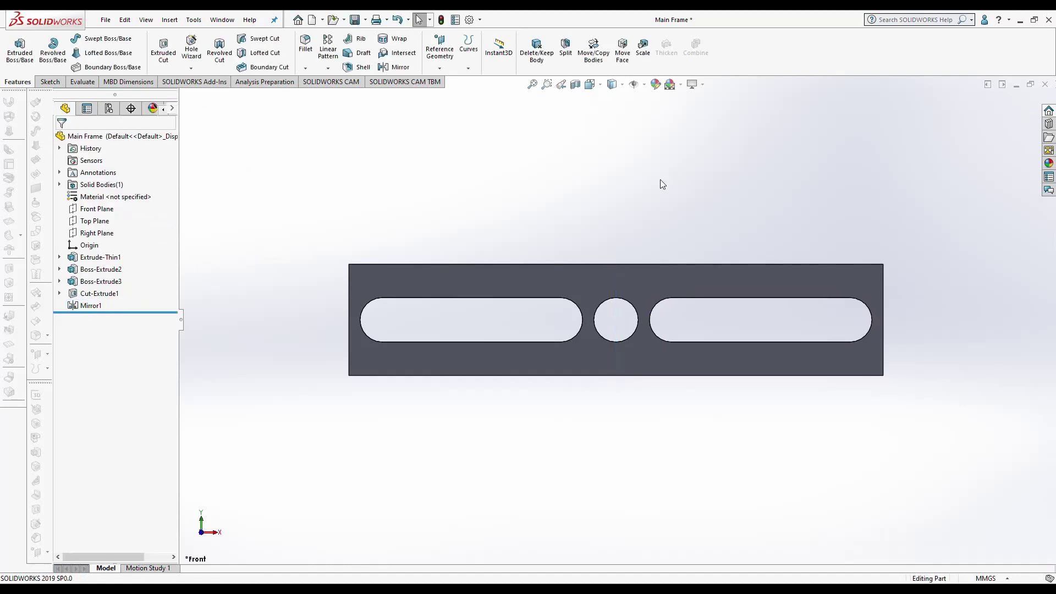
pyautogui.hotkey('ctrl', 'Tab')
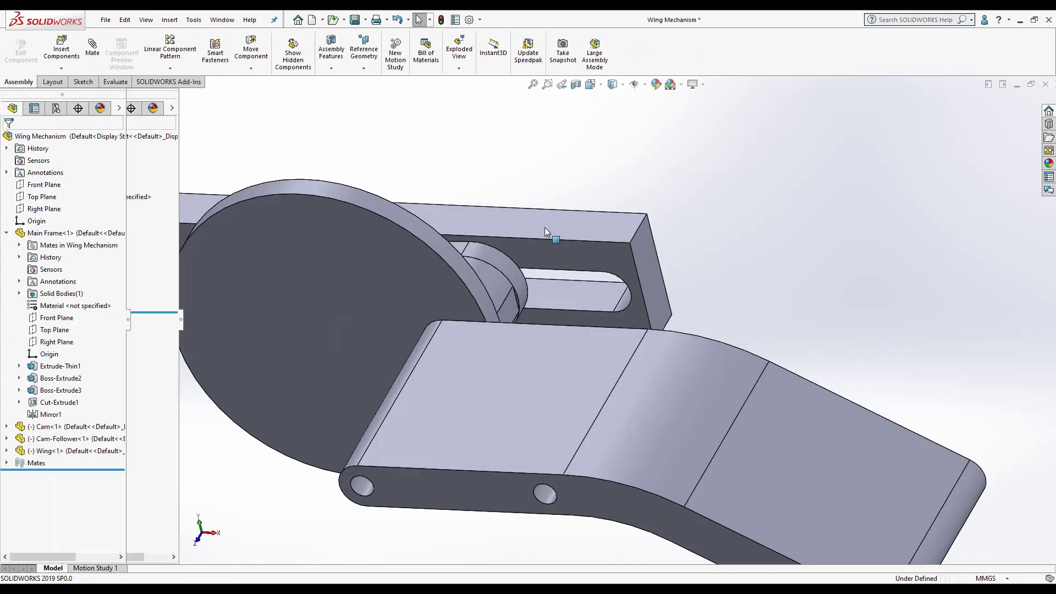
pyautogui.moveTo(545, 227)
pyautogui.mouseDown(button='middle')
pyautogui.moveTo(547, 277)
pyautogui.moveTo(606, 297)
pyautogui.mouseUp(button='middle')
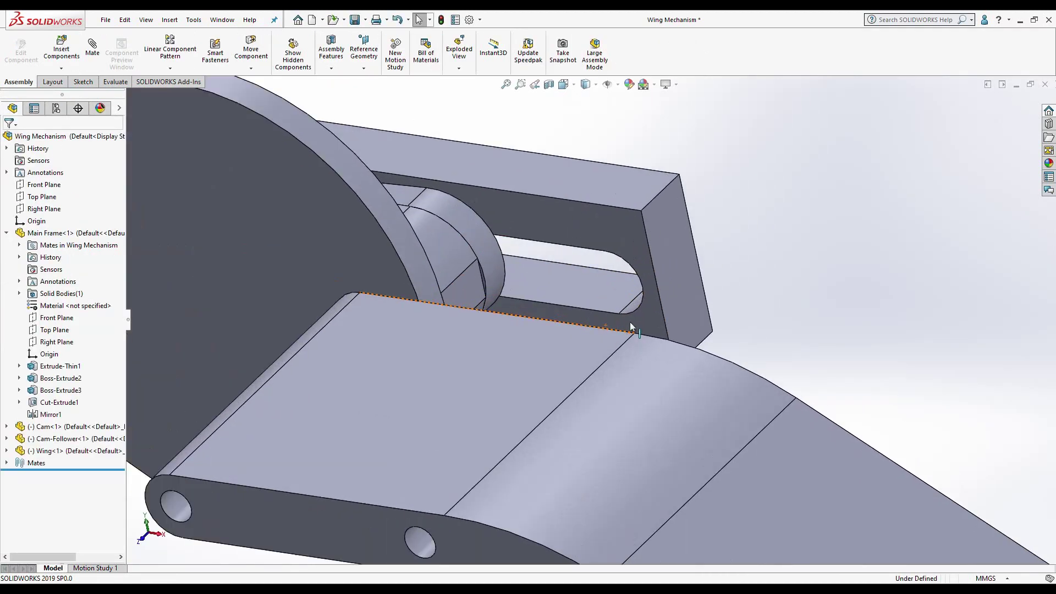
pyautogui.scroll(-3, 649, 306)
pyautogui.scroll(5, 649, 305)
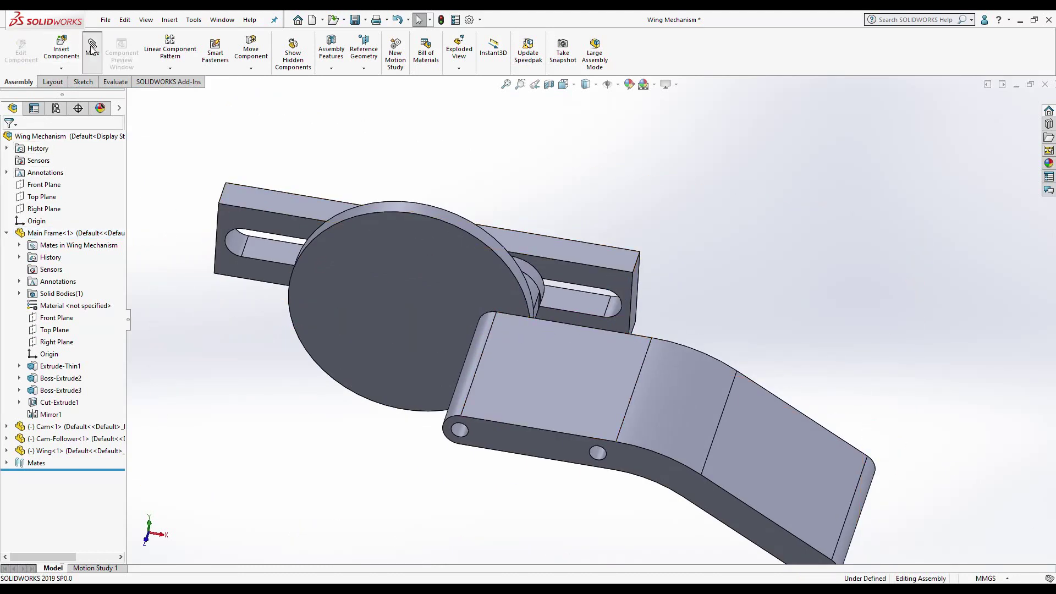
pyautogui.click(53, 435)
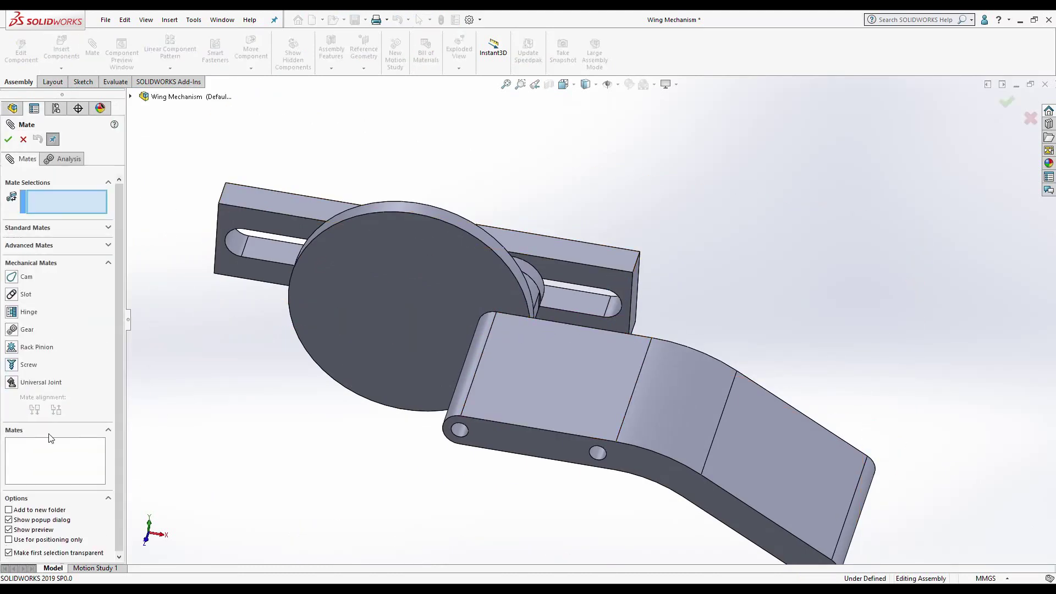
pyautogui.click(12, 296)
pyautogui.click(597, 423)
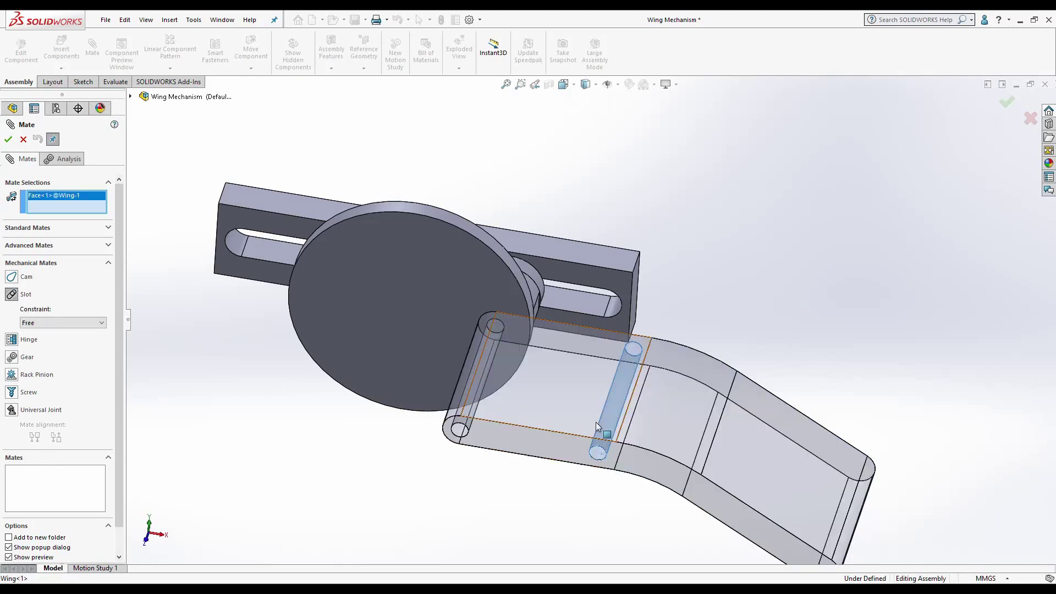
pyautogui.click(573, 304)
pyautogui.rightClick(573, 304)
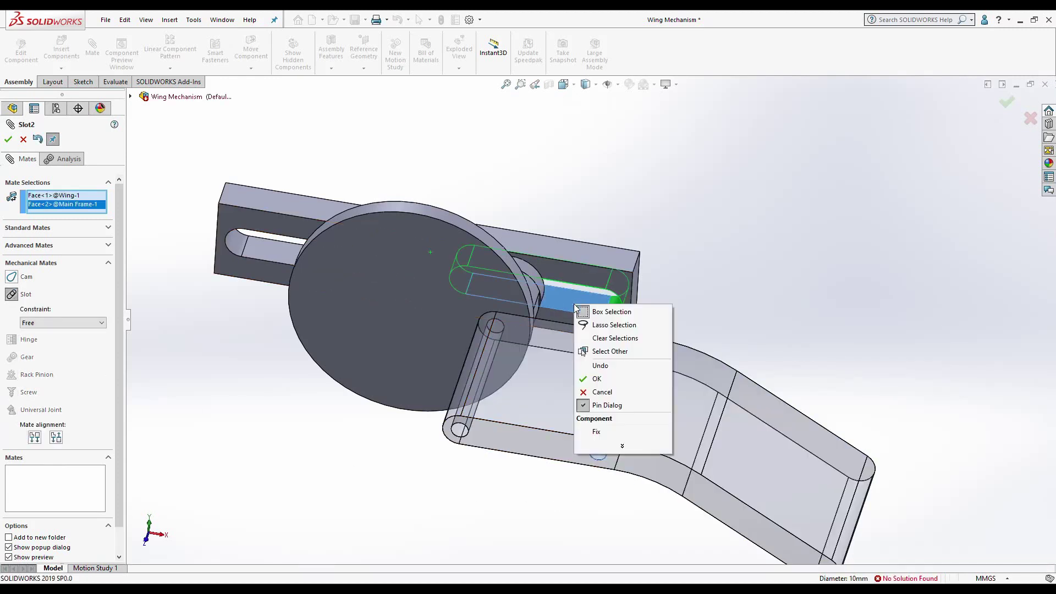
pyautogui.click(603, 380)
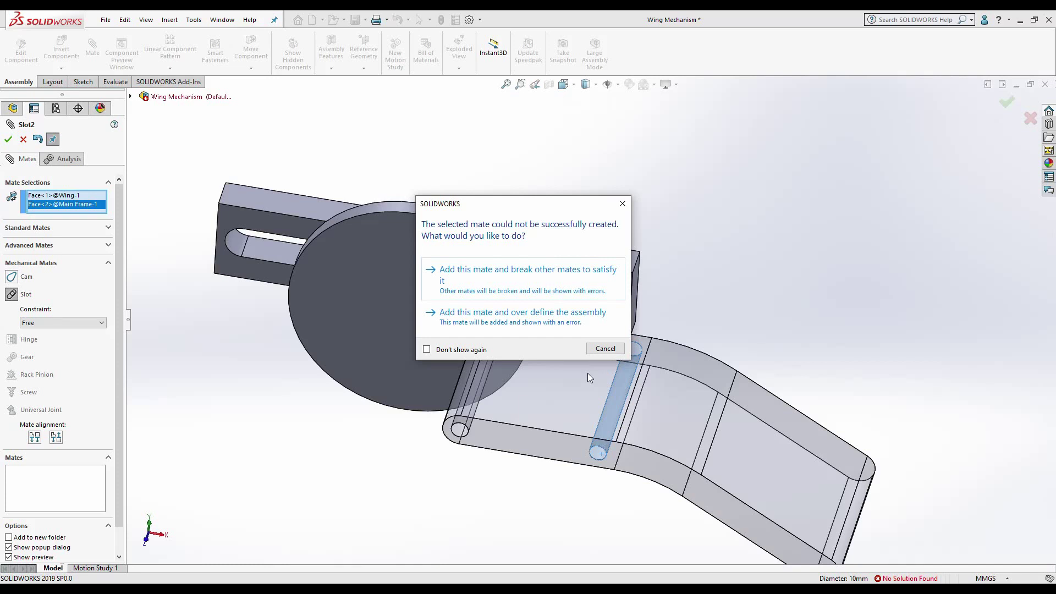
pyautogui.click(570, 318)
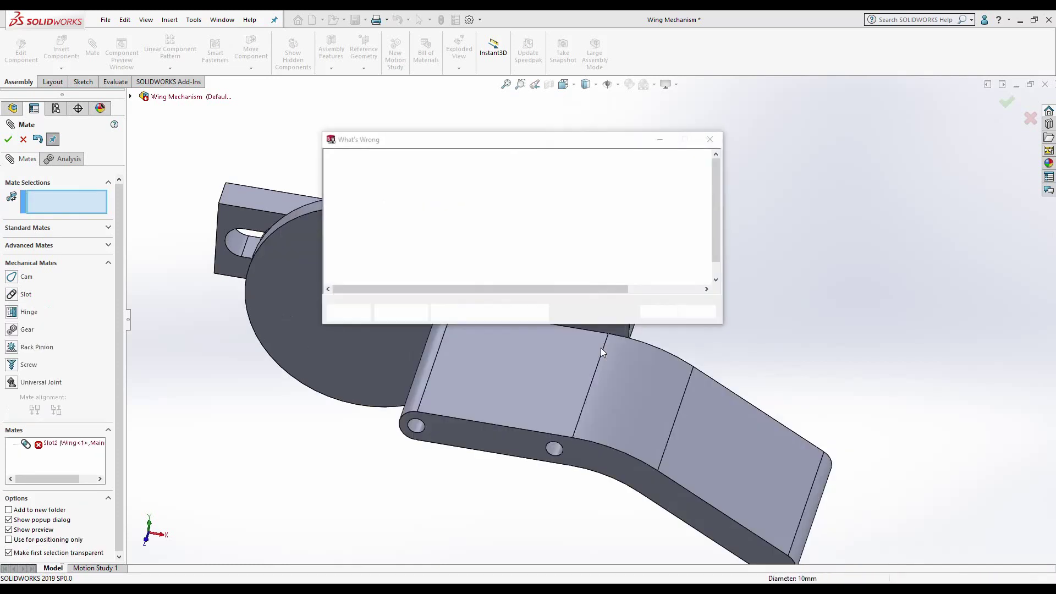
pyautogui.click(685, 310)
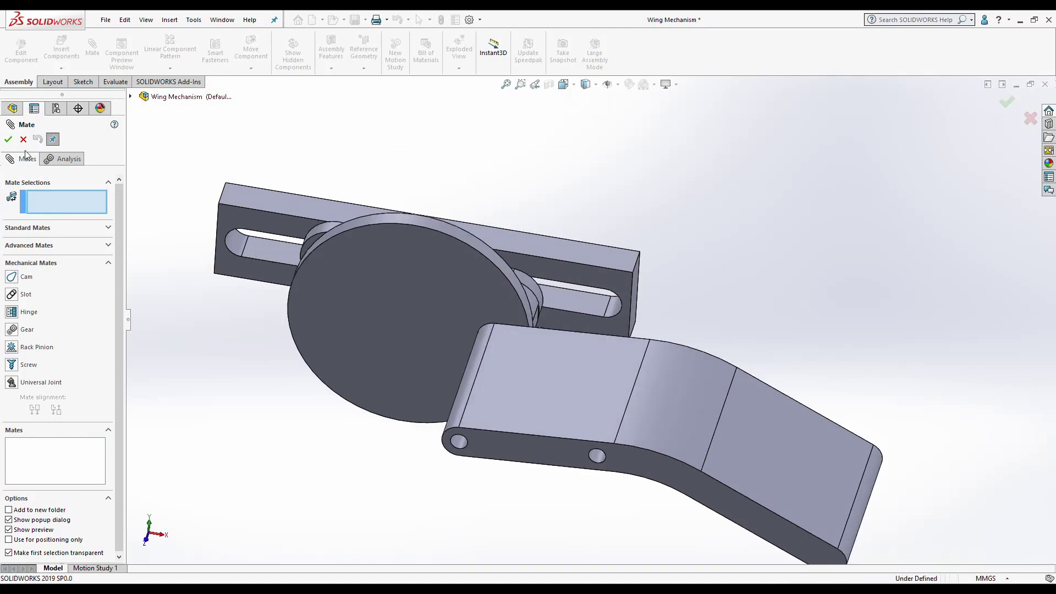
pyautogui.click(8, 139)
pyautogui.scroll(-1, 601, 297)
# Step: Select the Main Frame component in the assembly and open it as a separate part
pyautogui.scroll(-2, 601, 297)
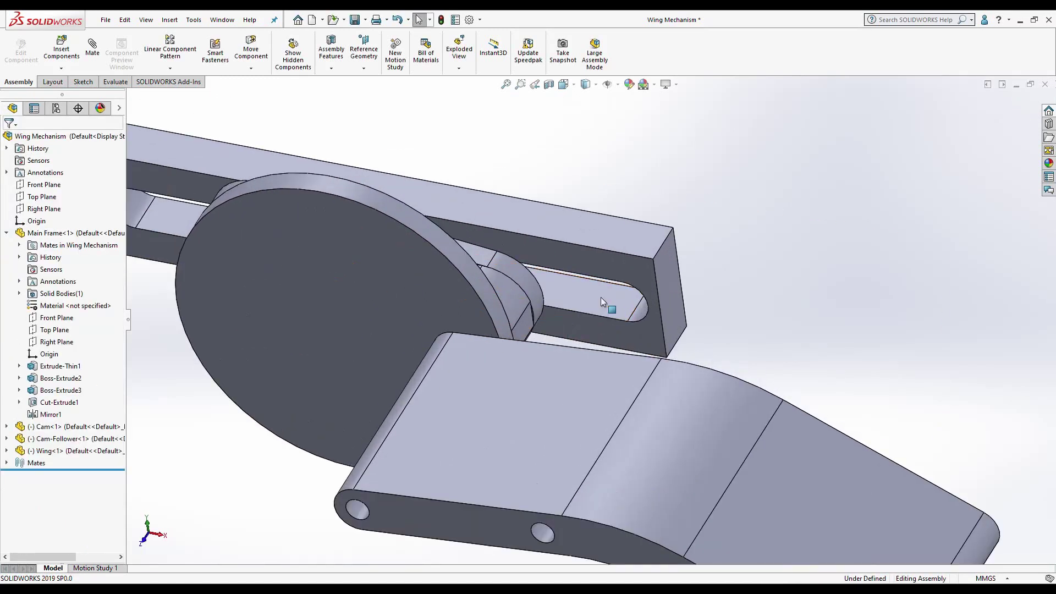
pyautogui.click(572, 297)
pyautogui.click(682, 282)
pyautogui.scroll(3, 688, 285)
pyautogui.moveTo(570, 259); pyautogui.dragTo(626, 240, button='middle')
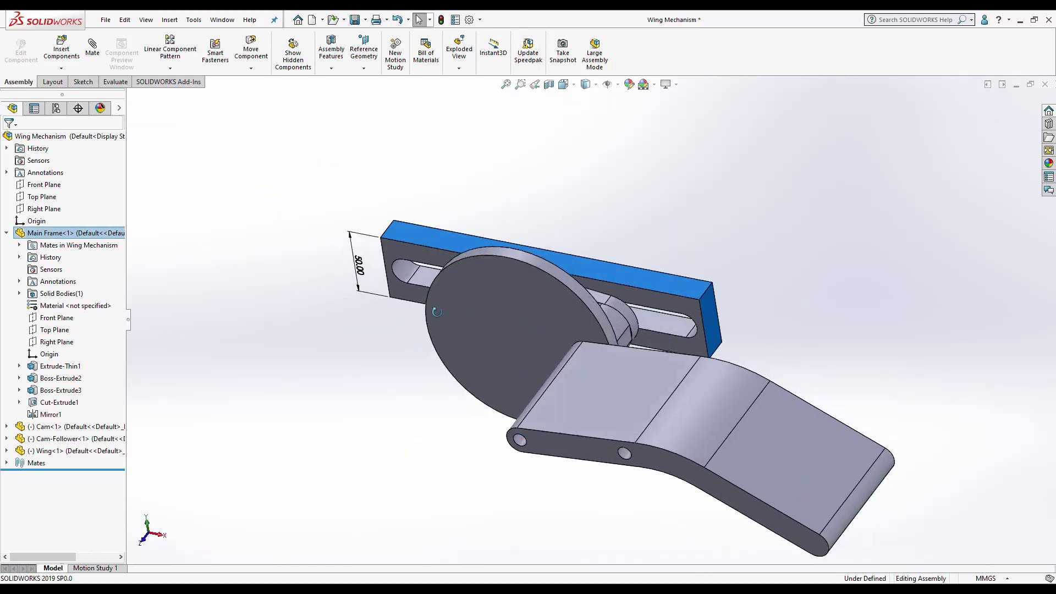
pyautogui.rightClick(626, 240)
pyautogui.click(651, 212)
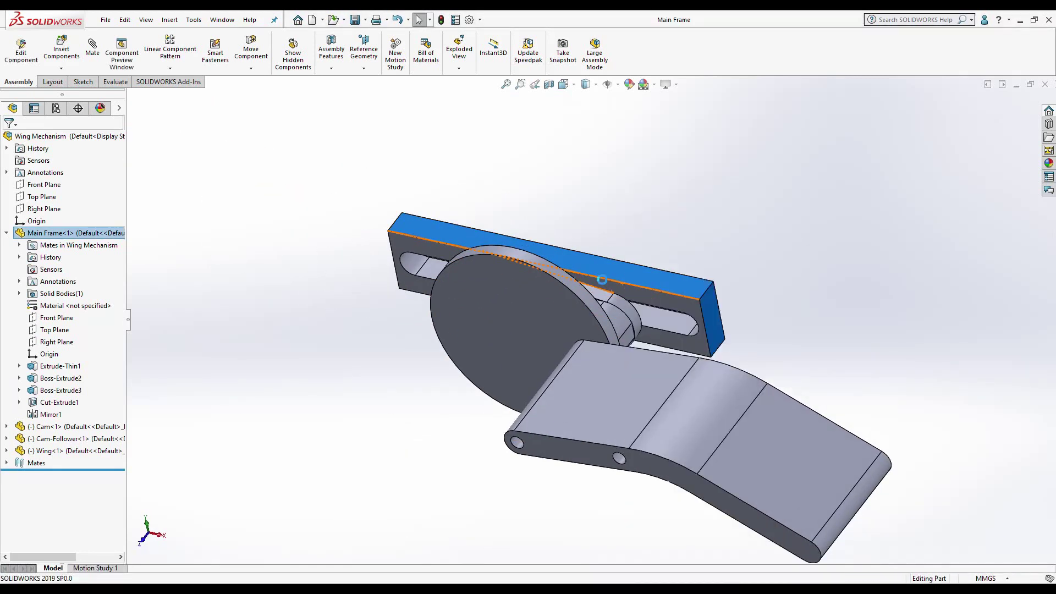
# Step: Change the Extrude-Thin1 sketch length from 200 to 300 mm and rebuild the frame
pyautogui.click(113, 258)
pyautogui.click(100, 269)
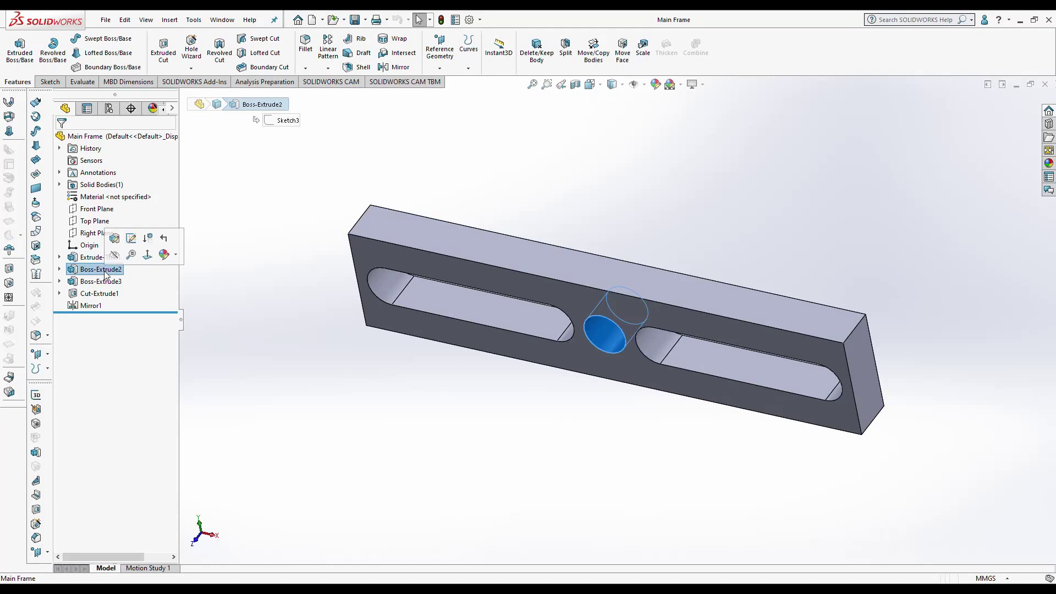
pyautogui.click(97, 258)
pyautogui.click(119, 227)
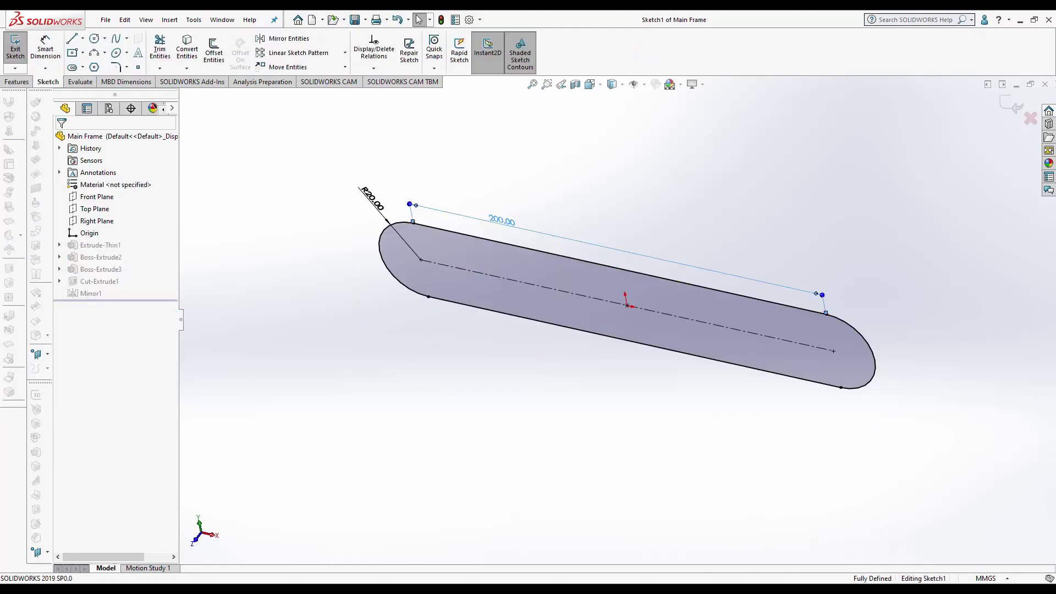
pyautogui.doubleClick(448, 214)
pyautogui.write('300')
pyautogui.press('Return')
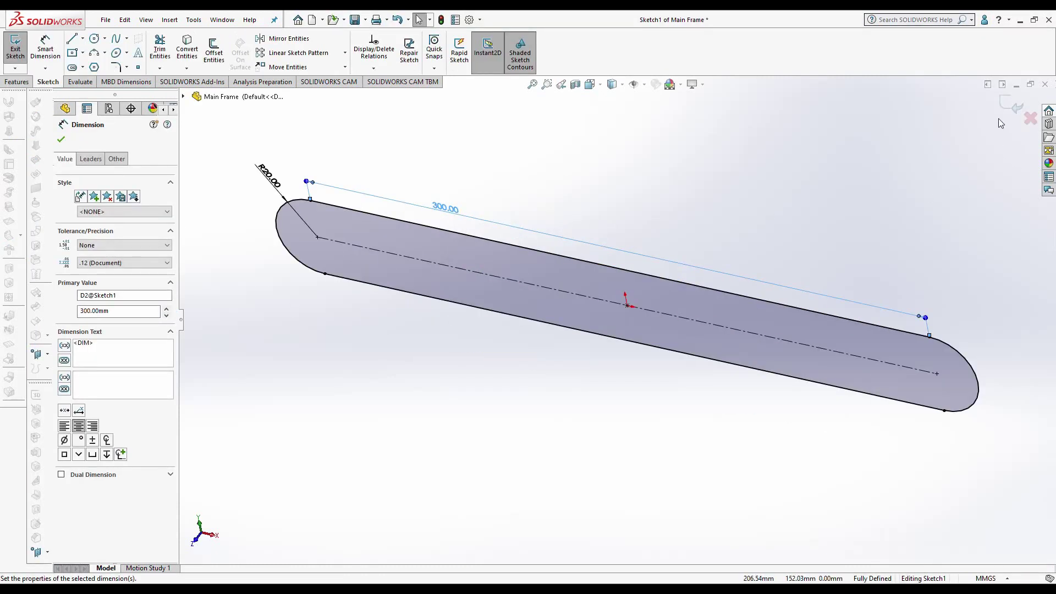
pyautogui.hotkey('ctrl', 'b')
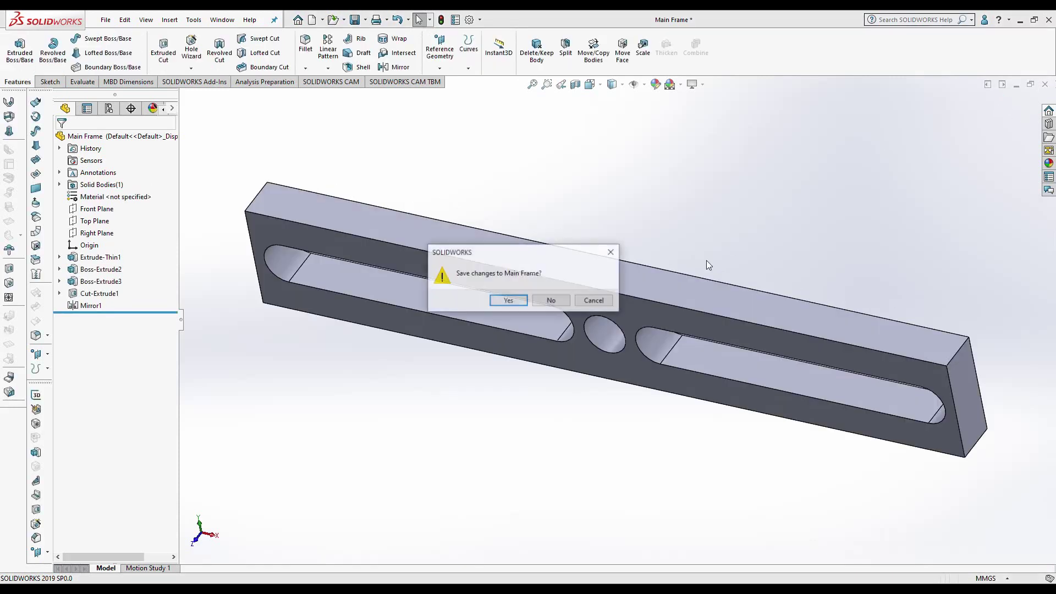
pyautogui.press('Escape')
# Step: Back in Wing Mechanism, tie the wing hole to the frame slot with a Slot mate
pyautogui.hotkey('ctrl', 'Tab')
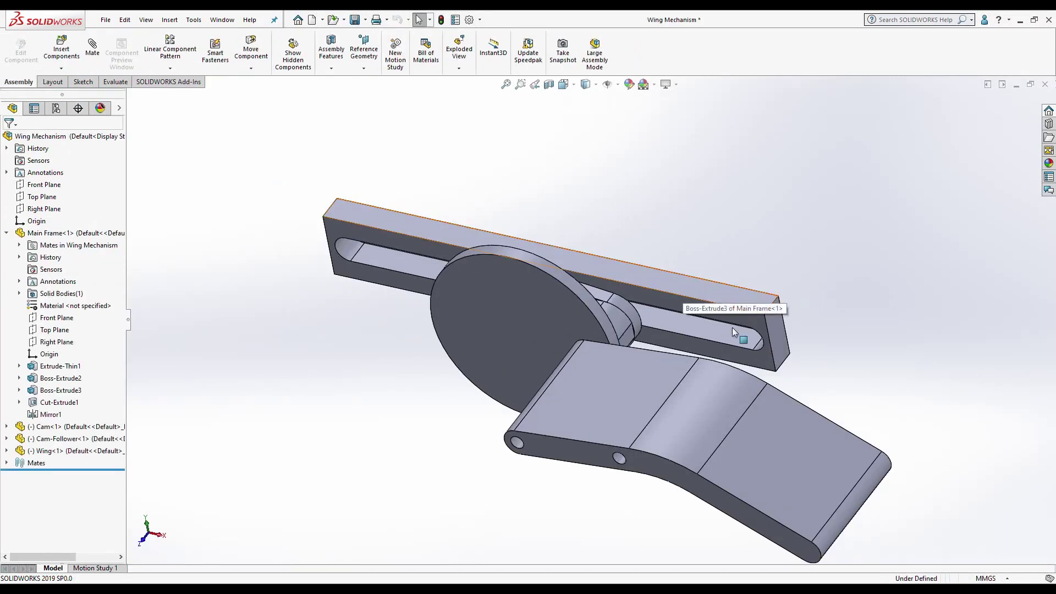
pyautogui.click(61, 49)
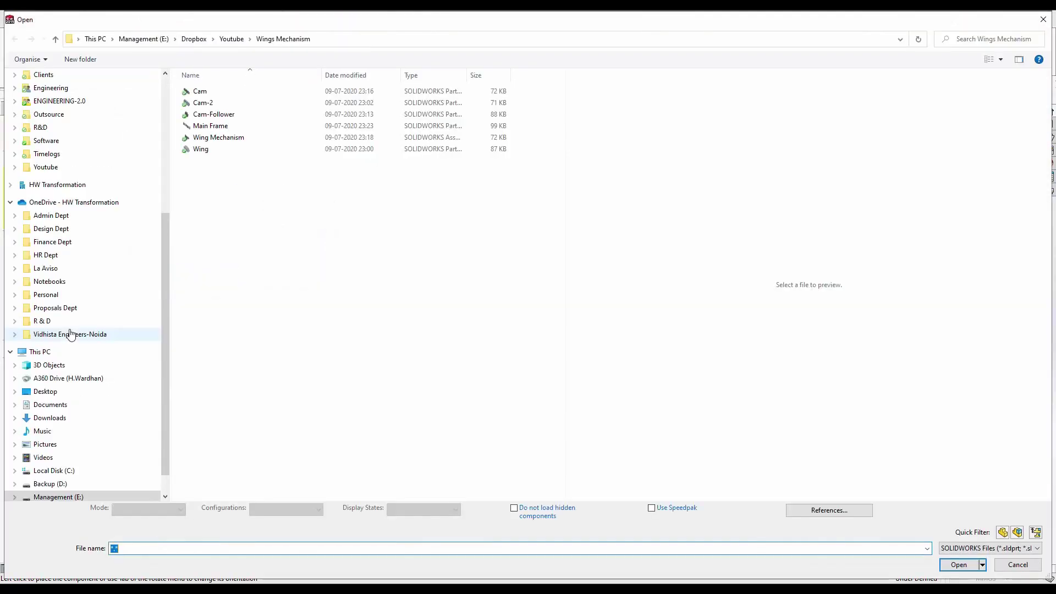
pyautogui.press('Escape')
pyautogui.press('Escape')
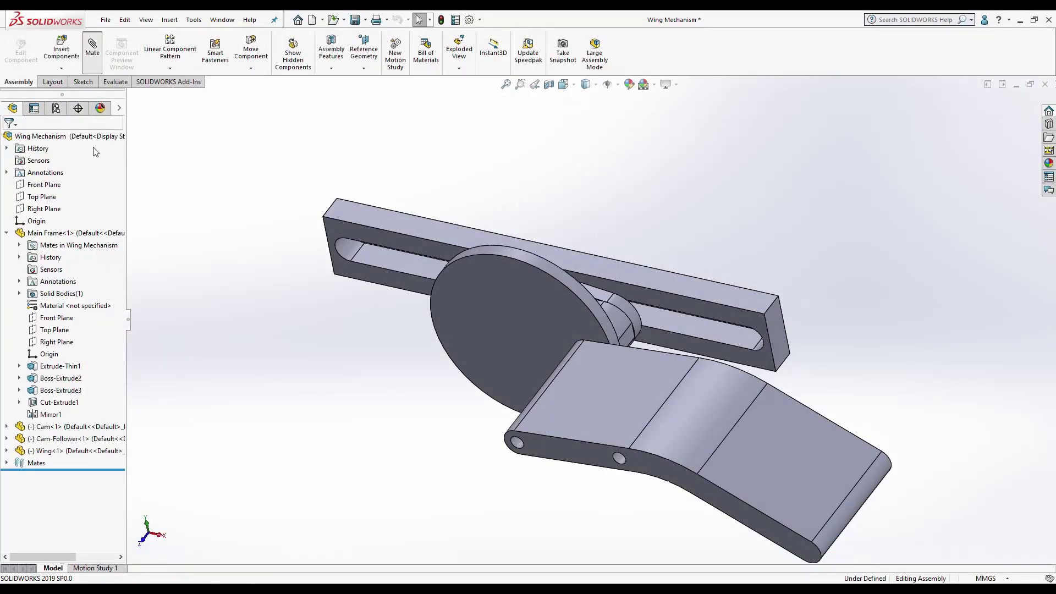
pyautogui.click(34, 435)
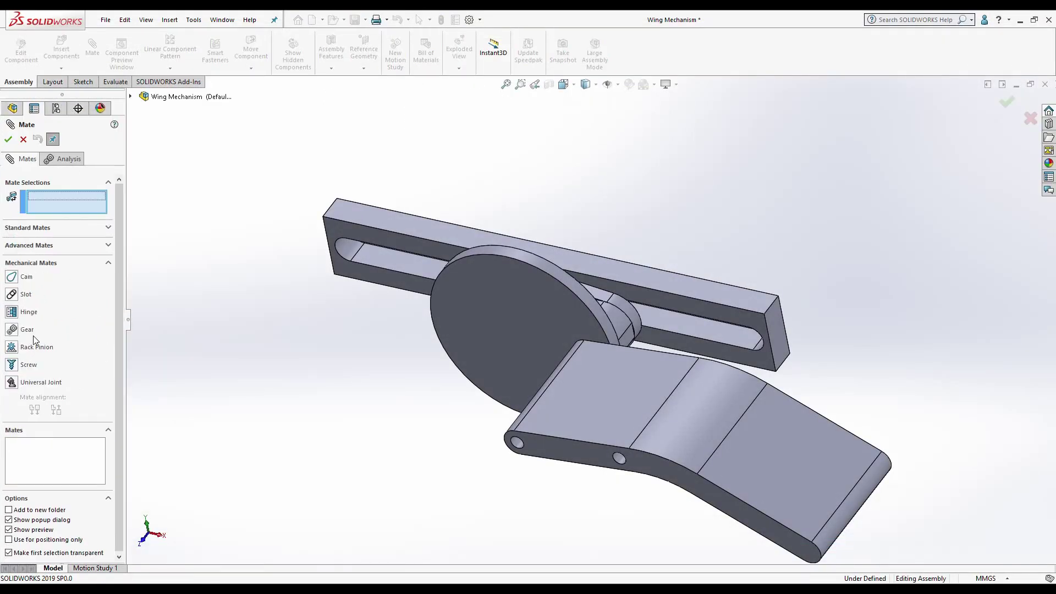
pyautogui.click(12, 296)
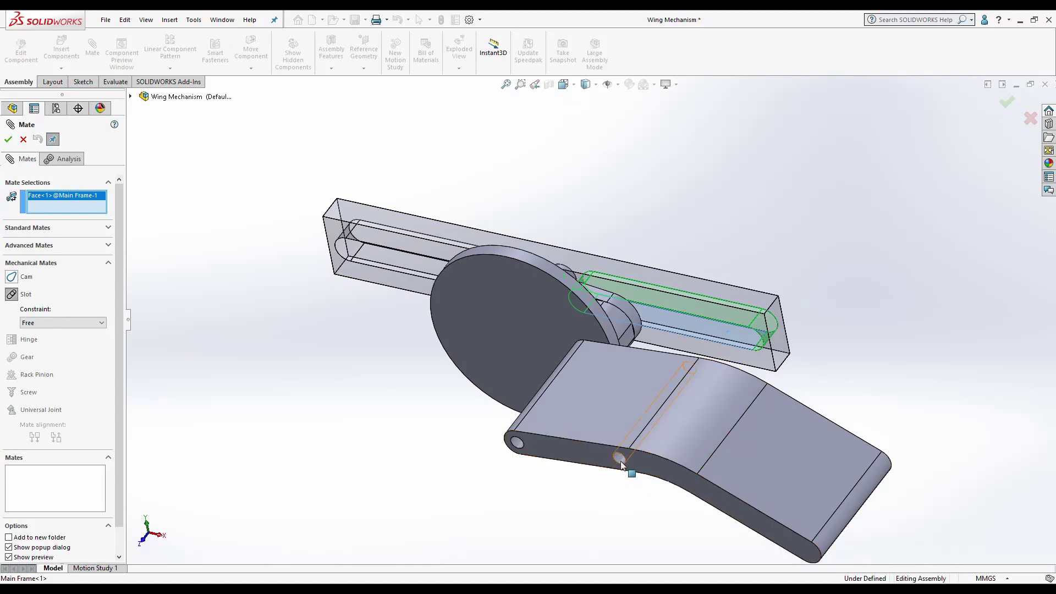
pyautogui.click(622, 463)
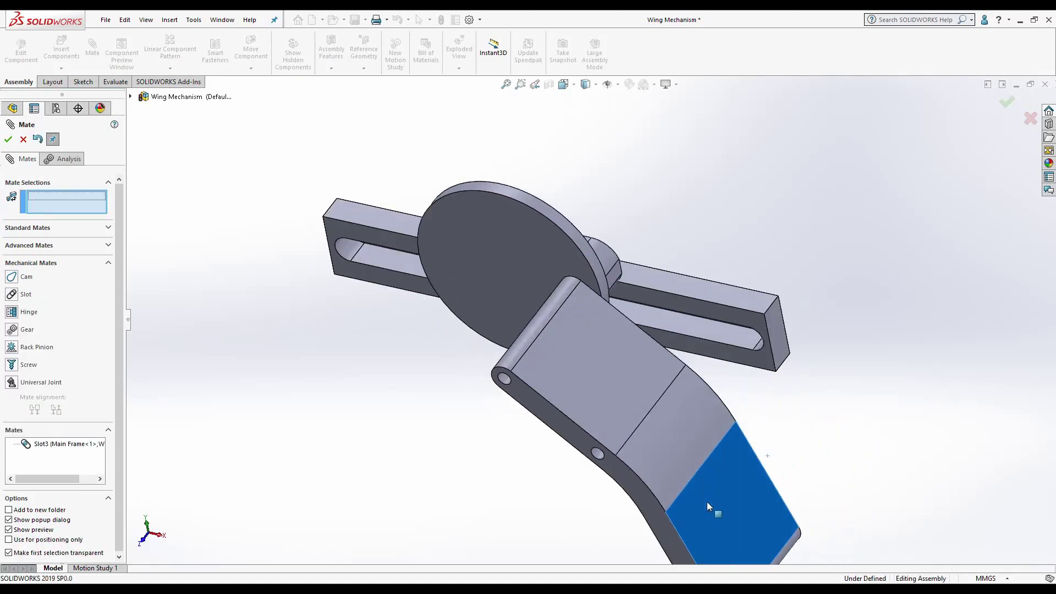
# Step: Swing the wing to check its motion, then copy it as Wing<2> on the left
pyautogui.moveTo(708, 507); pyautogui.dragTo(741, 478)
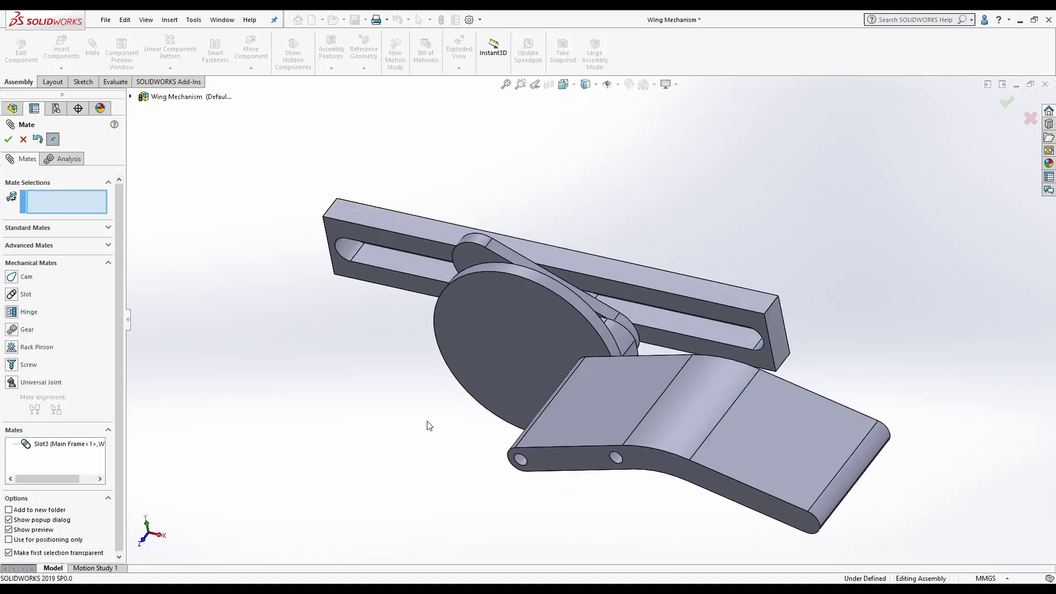
pyautogui.press('Escape')
pyautogui.keyDown('ctrl'); pyautogui.moveTo(566, 418); pyautogui.dragTo(323, 358); pyautogui.keyUp('ctrl')
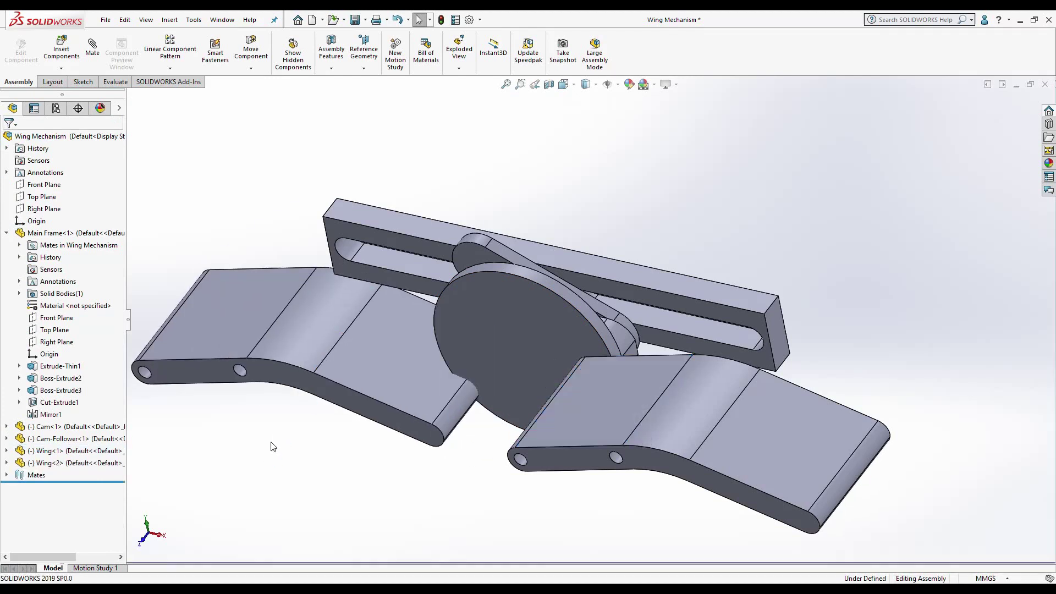
# Step: Mate the second wing's faces coincident with the cam follower faces
pyautogui.moveTo(319, 422); pyautogui.dragTo(380, 361, button='middle')
pyautogui.click(372, 346)
pyautogui.keyDown('ctrl'); pyautogui.click(536, 302); pyautogui.keyUp('ctrl')
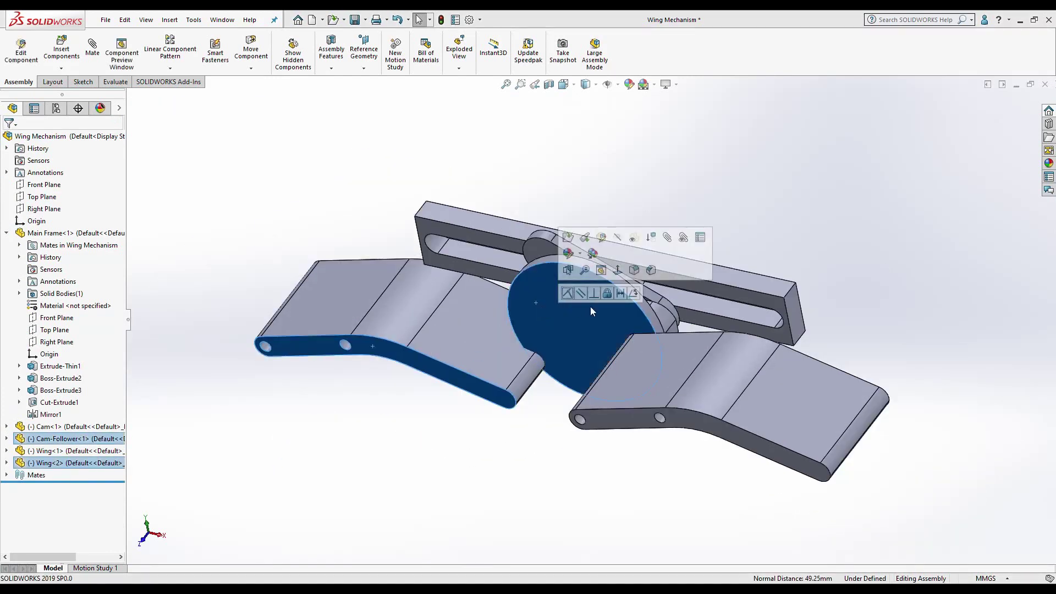
pyautogui.click(668, 238)
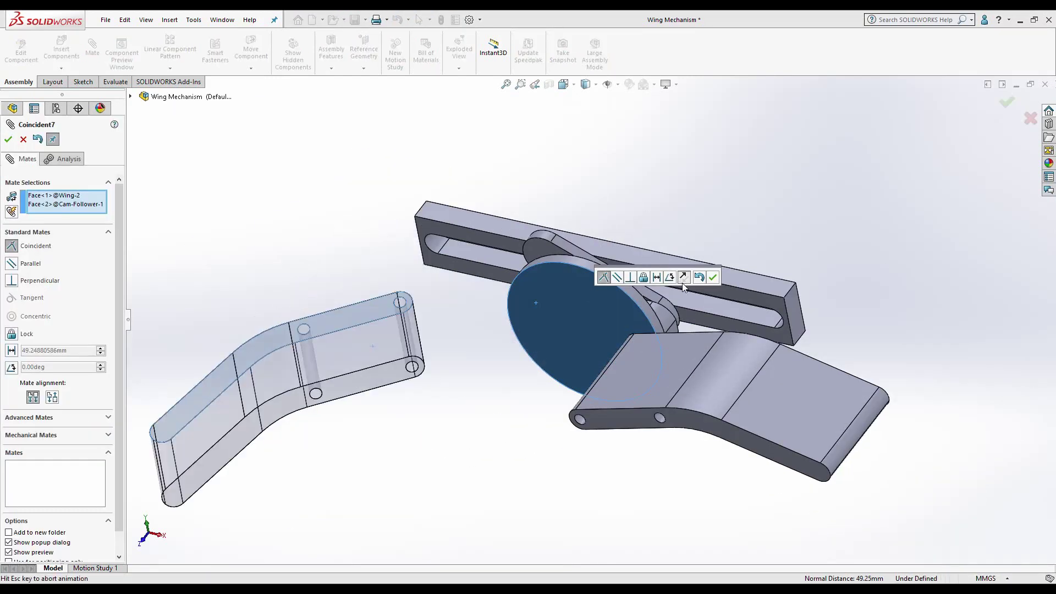
pyautogui.press('Return')
pyautogui.press('Escape')
pyautogui.scroll(-3, 527, 297)
pyautogui.click(517, 277)
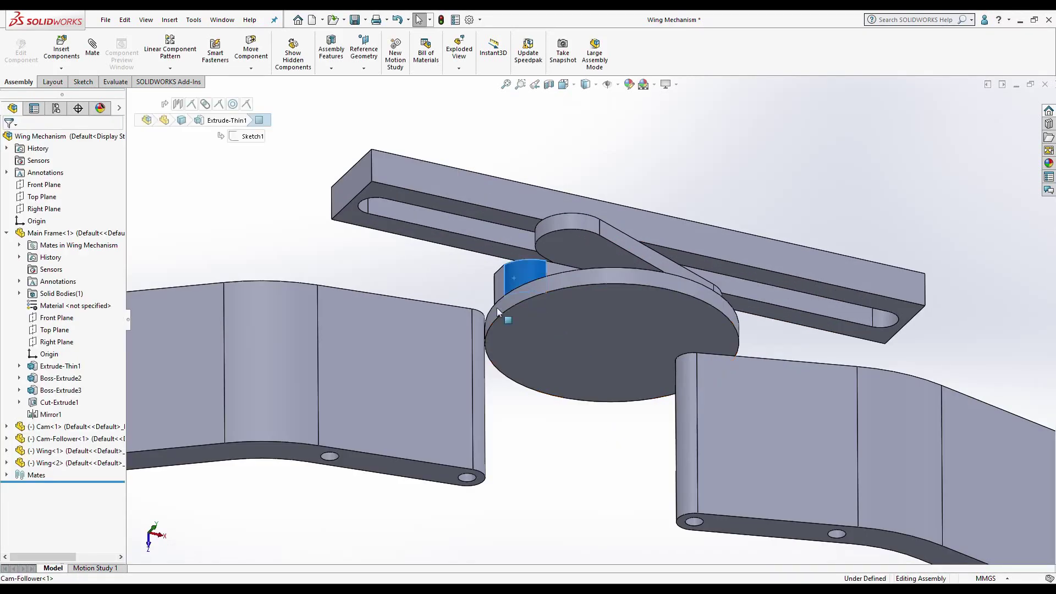
pyautogui.keyDown('ctrl'); pyautogui.click(479, 355); pyautogui.keyUp('ctrl')
pyautogui.click(552, 344)
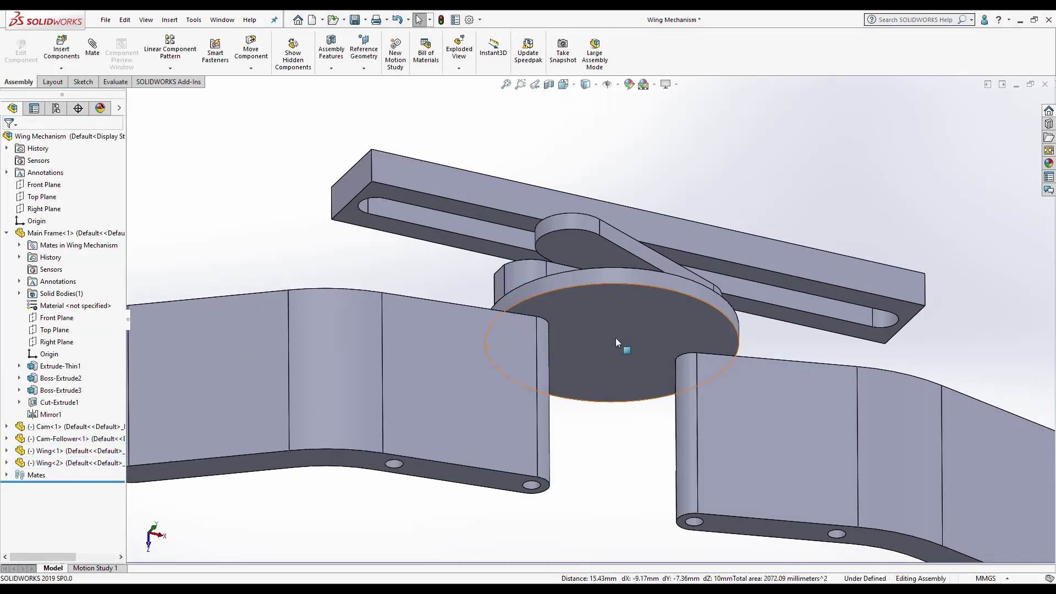
# Step: Slot-mate the second wing's outer hole to the other frame slot, then drag a wing to test
pyautogui.click(406, 217)
pyautogui.keyDown('ctrl'); pyautogui.click(396, 464); pyautogui.keyUp('ctrl')
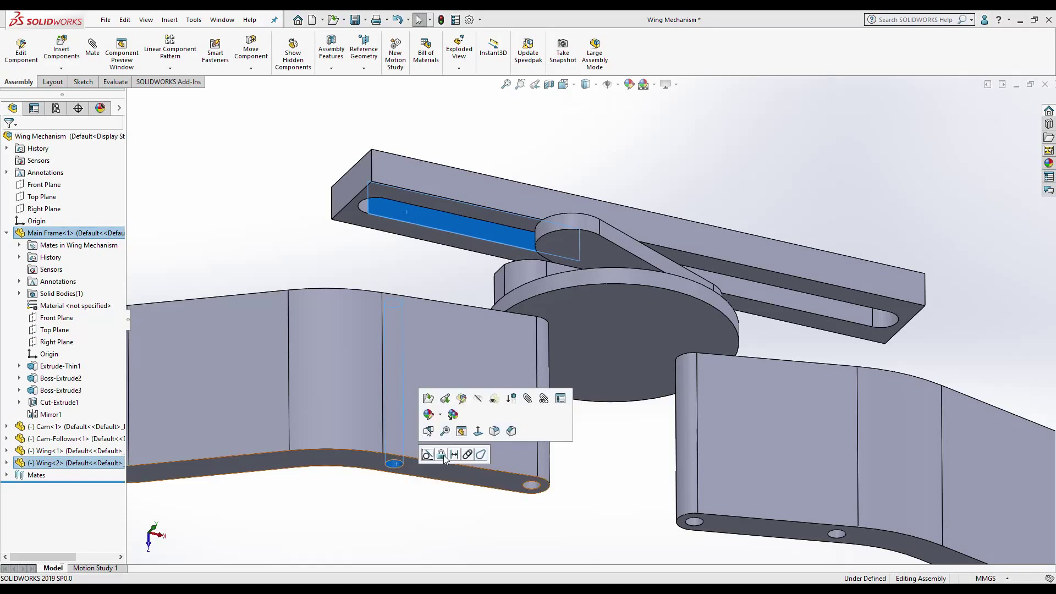
pyautogui.click(533, 398)
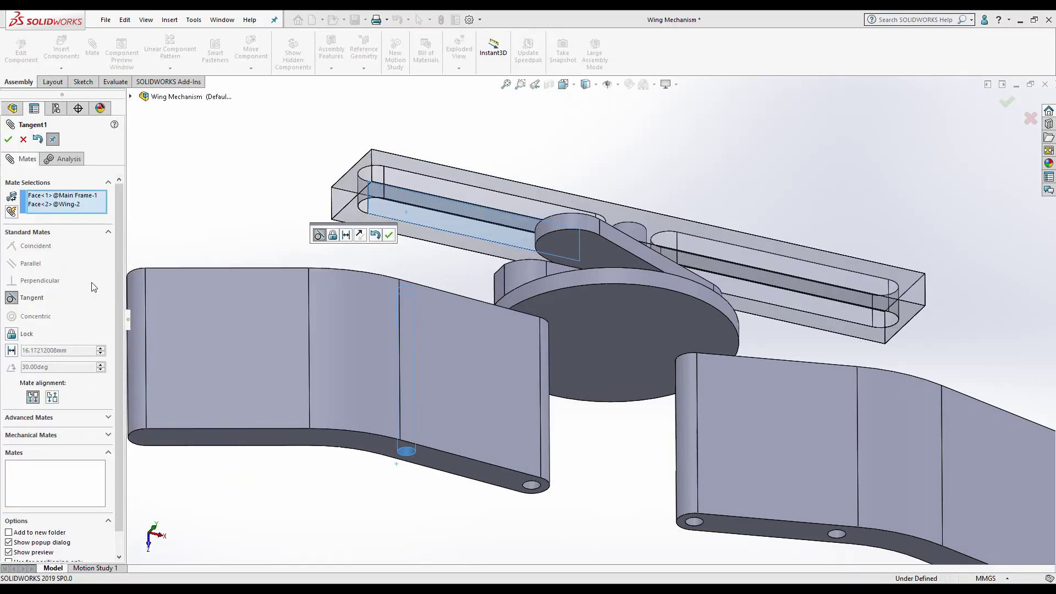
pyautogui.click(55, 434)
pyautogui.click(14, 295)
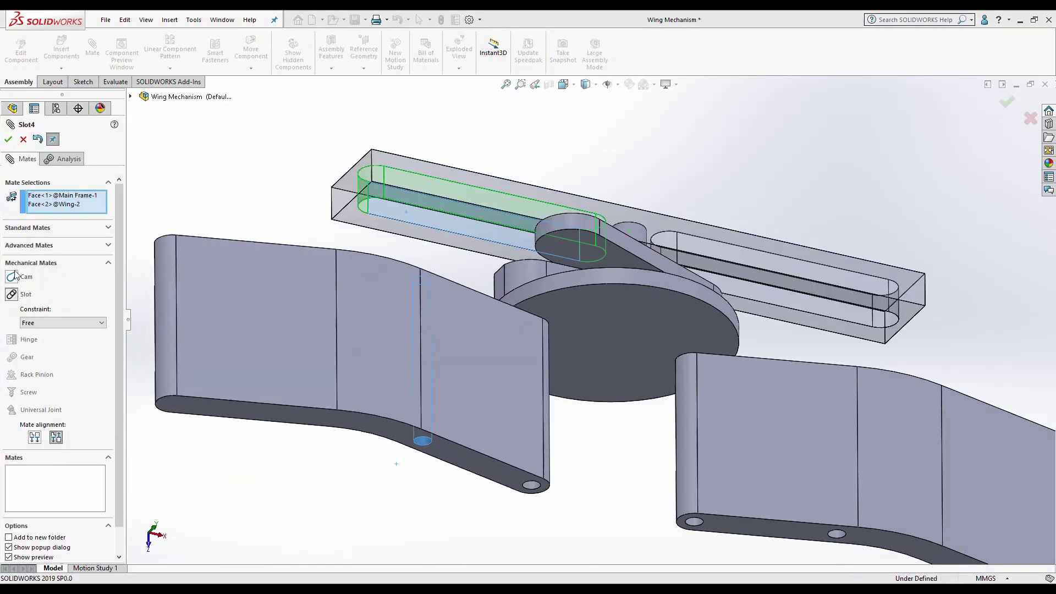
pyautogui.click(8, 139)
pyautogui.moveTo(606, 341); pyautogui.dragTo(746, 348, button='middle')
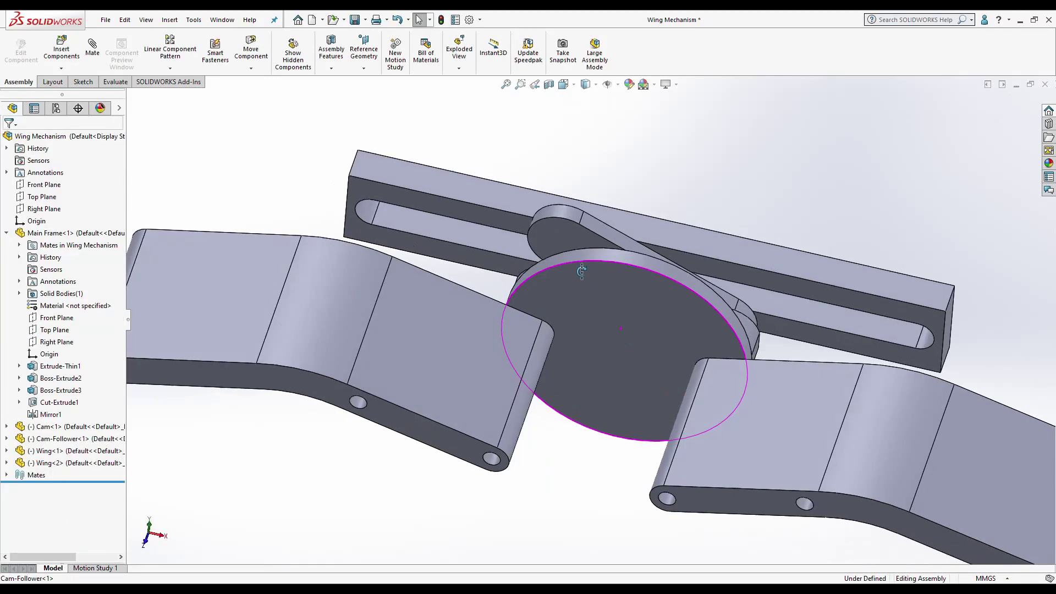
pyautogui.moveTo(746, 349)
pyautogui.mouseDown()
pyautogui.moveTo(646, 448)
pyautogui.moveTo(694, 462)
pyautogui.moveTo(702, 408)
pyautogui.moveTo(707, 484)
pyautogui.moveTo(712, 398)
pyautogui.moveTo(706, 457)
pyautogui.mouseUp()
# Step: Stop moving components and open the right Wing part on its own
pyautogui.press('Escape')
pyautogui.scroll(-3, 677, 417)
pyautogui.click(632, 374)
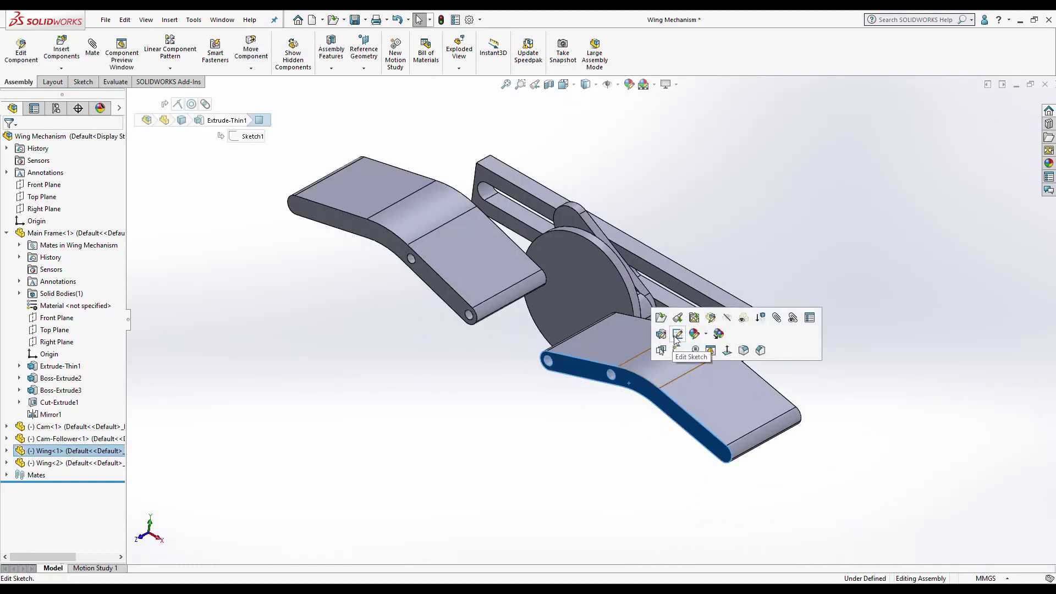
pyautogui.click(666, 359)
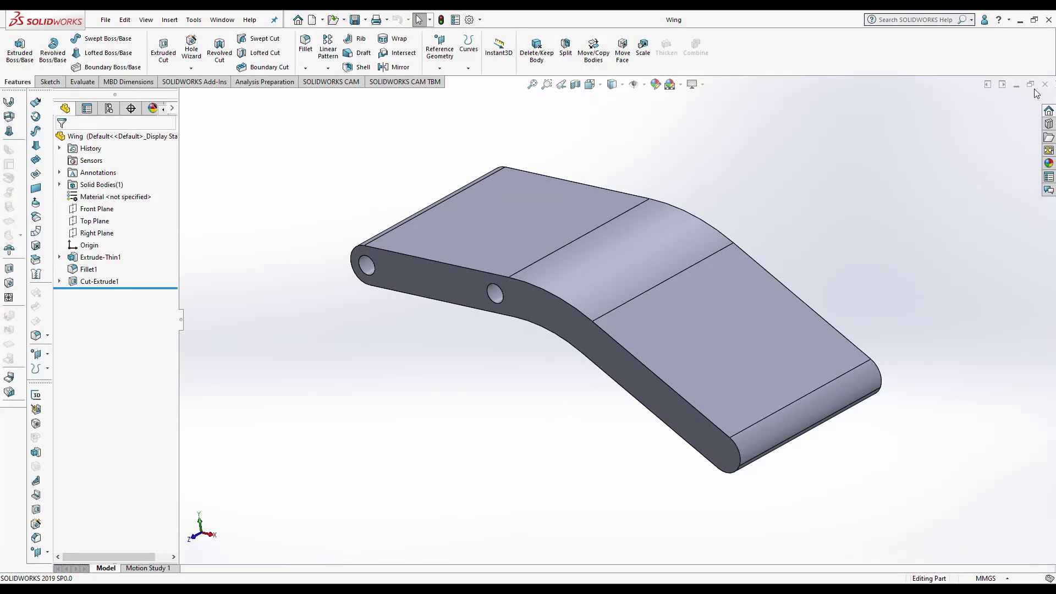
# Step: Start a new part and sketch a 10 mm radius circle at the origin on the Front Plane
pyautogui.click(312, 19)
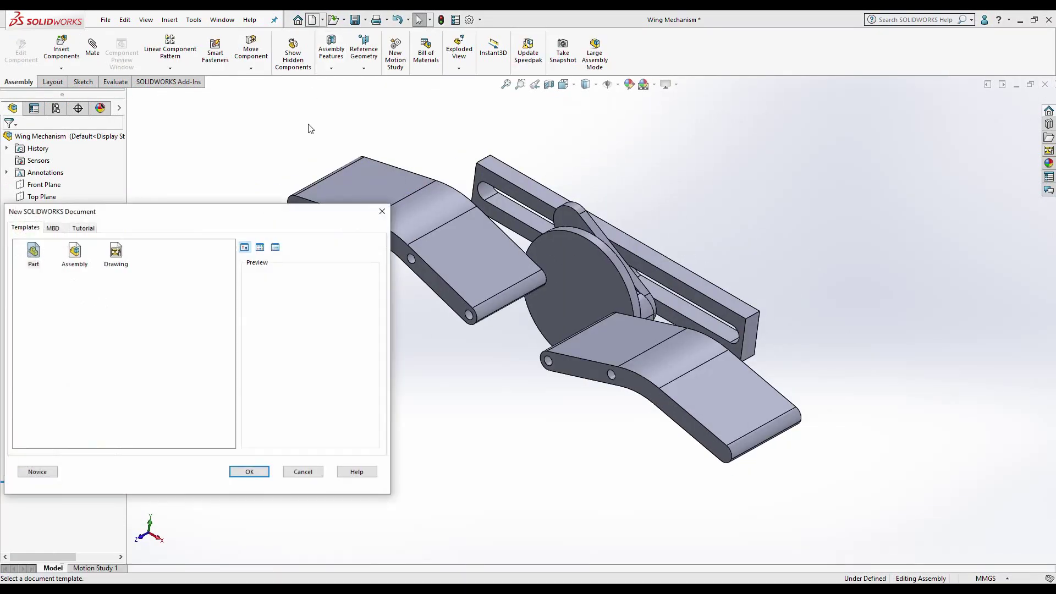
pyautogui.doubleClick(34, 254)
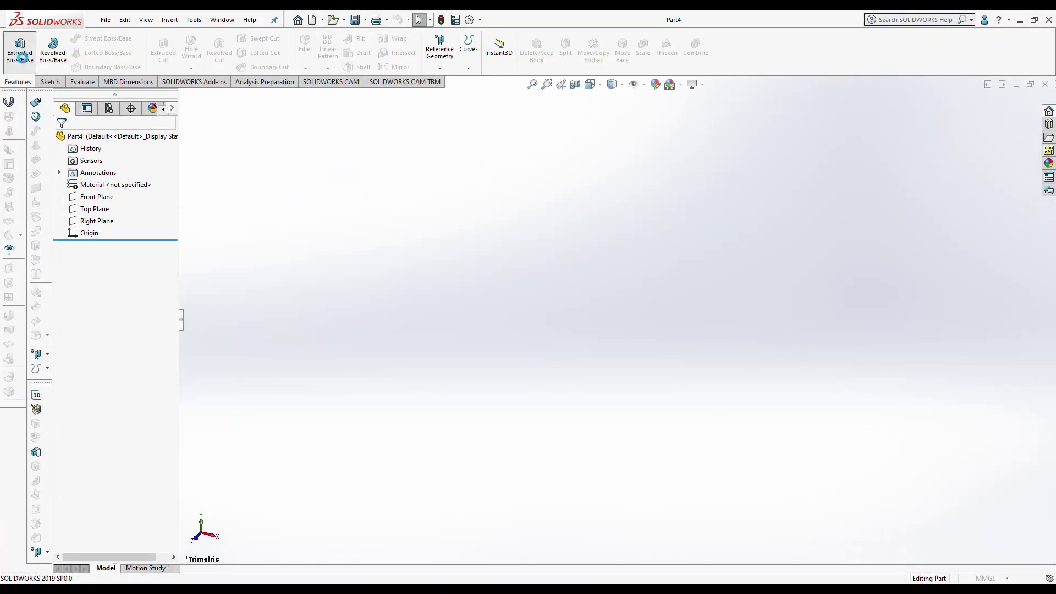
pyautogui.click(22, 57)
pyautogui.click(455, 198)
pyautogui.click(94, 38)
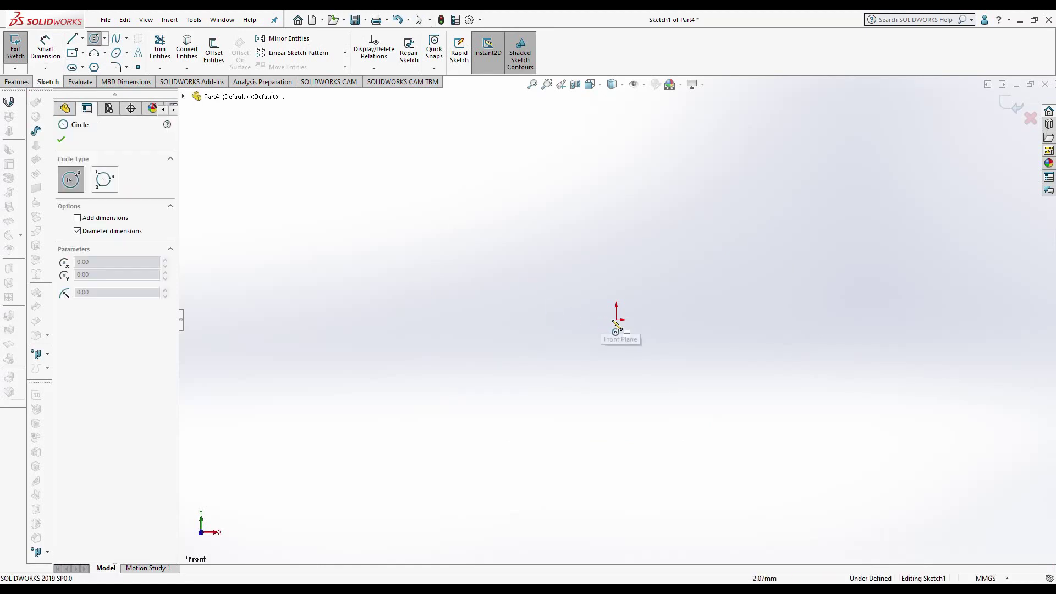
pyautogui.moveTo(616, 320); pyautogui.dragTo(578, 320)
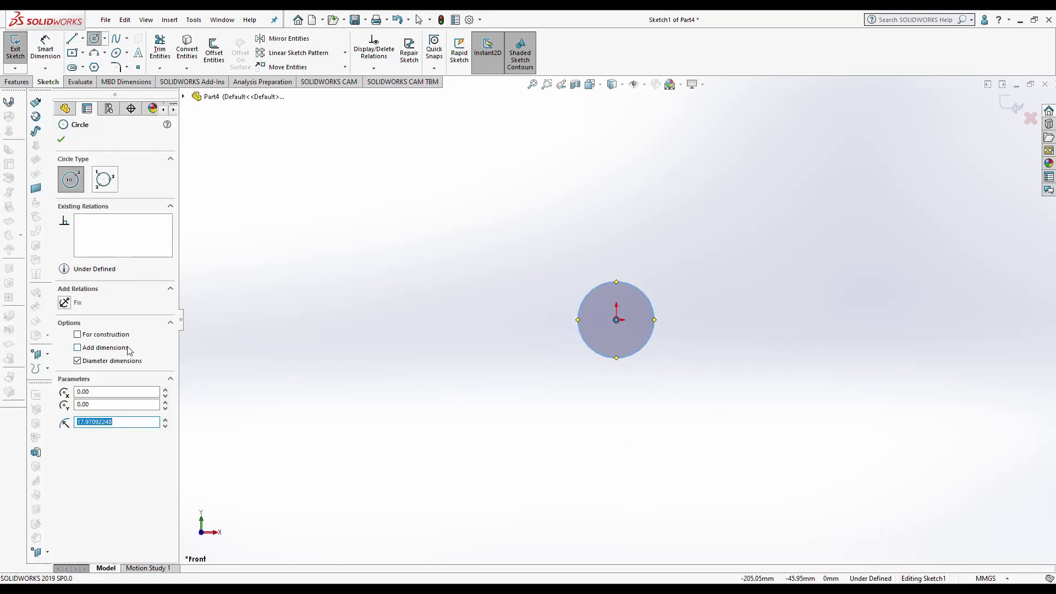
pyautogui.press('Return')
pyautogui.click(61, 141)
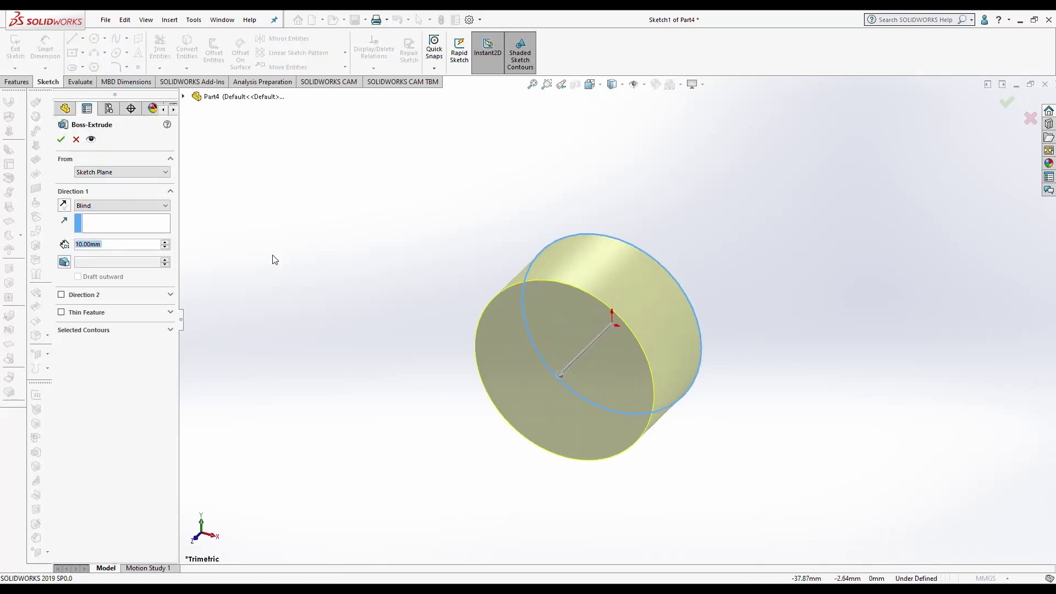
# Step: Extrude the circle 50 mm into a solid cylinder and save the part
pyautogui.write('0')
pyautogui.press('Return')
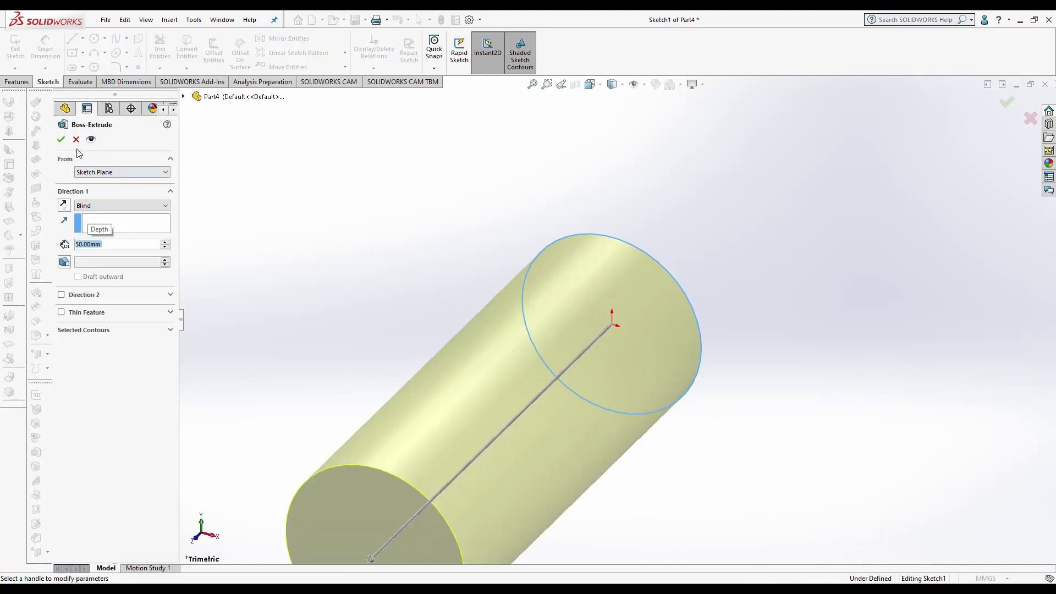
pyautogui.click(61, 140)
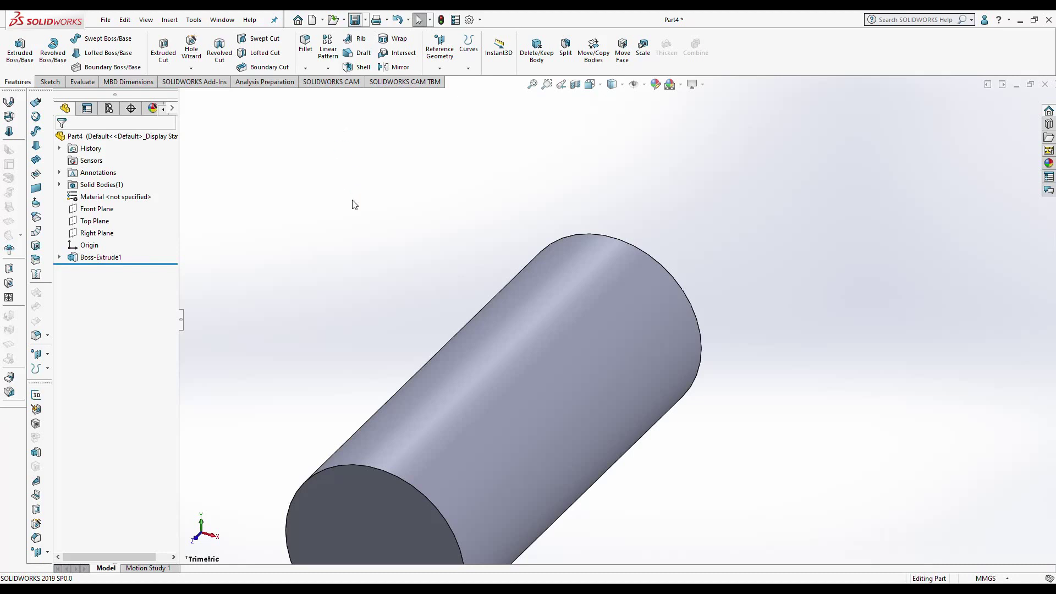
pyautogui.hotkey('ctrl', 's')
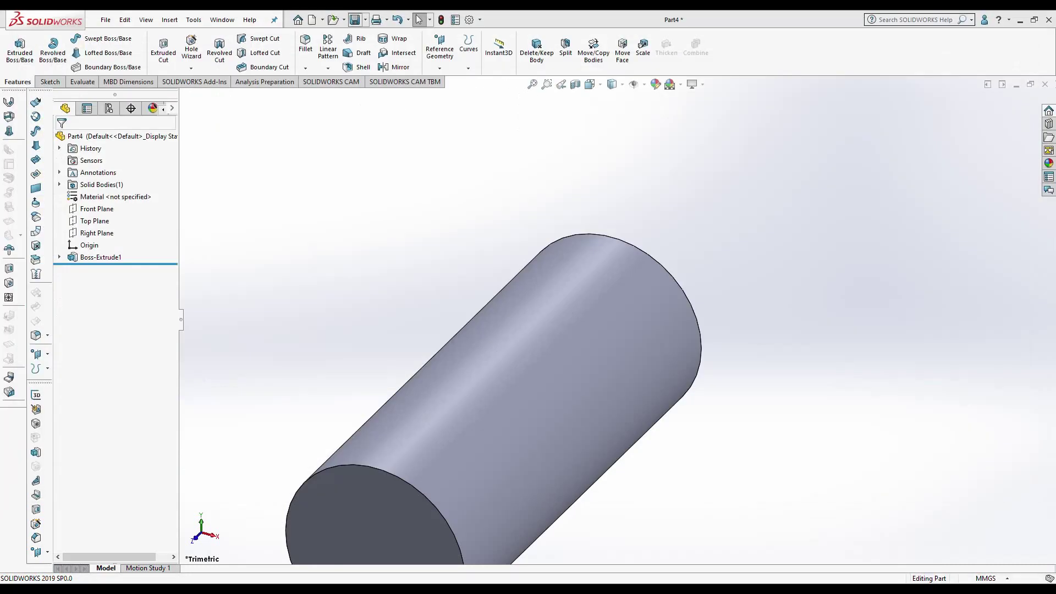
# Step: Insert the Pin into the Wing Mechanism assembly and set it to float
pyautogui.click(62, 50)
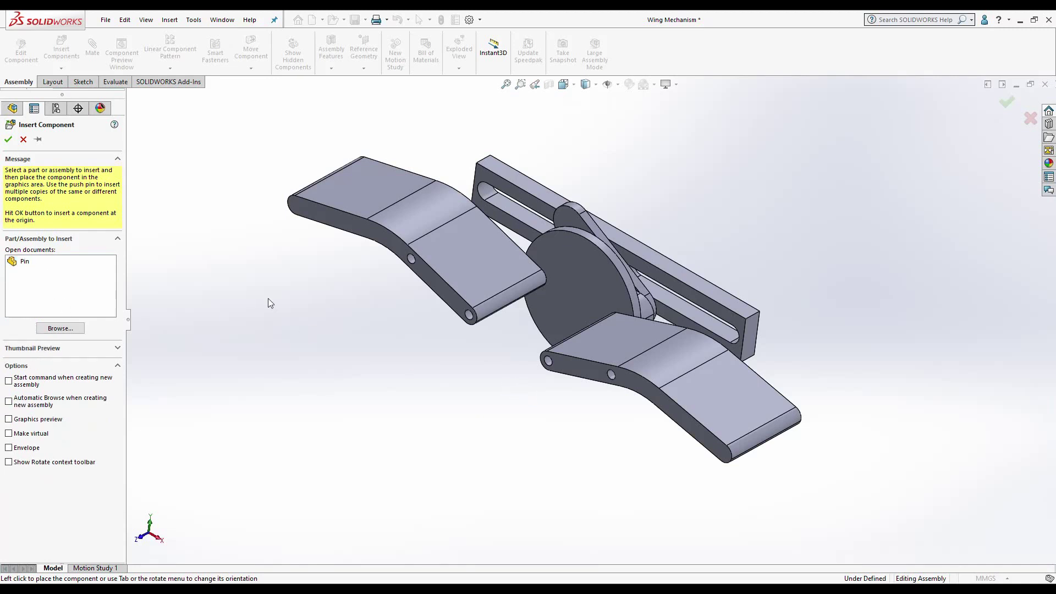
pyautogui.click(8, 139)
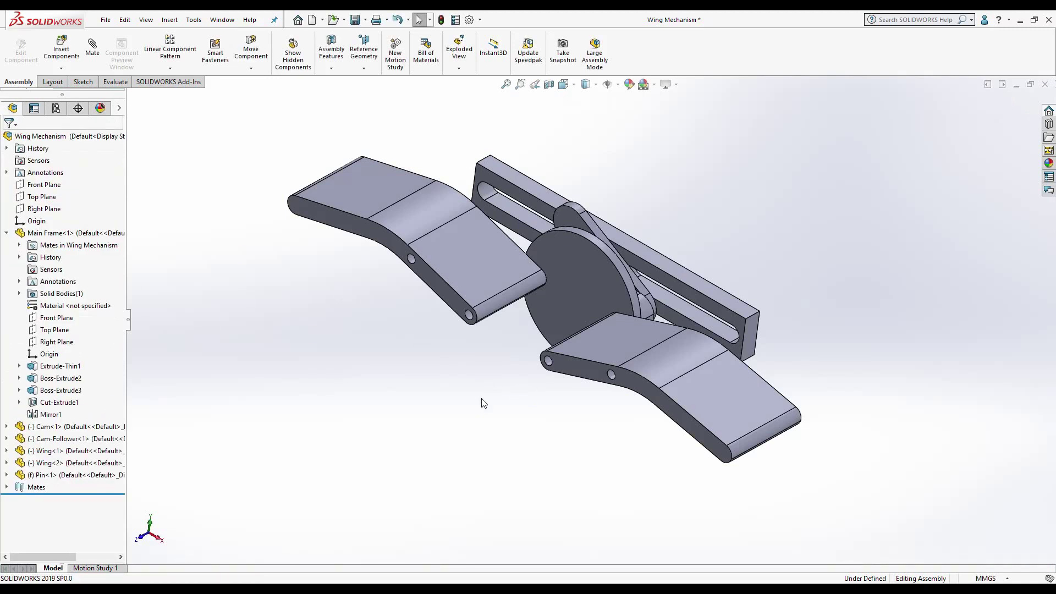
pyautogui.scroll(3, 483, 403)
pyautogui.click(77, 475)
pyautogui.moveTo(473, 352); pyautogui.dragTo(555, 346, button='middle')
pyautogui.moveTo(554, 331); pyautogui.dragTo(418, 374)
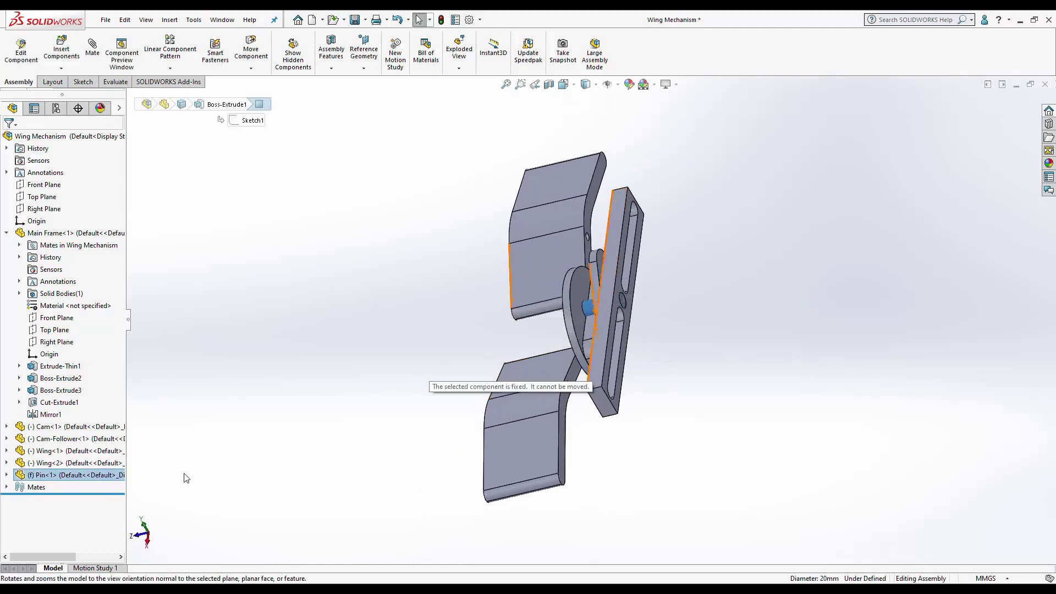
pyautogui.rightClick(77, 476)
pyautogui.click(105, 380)
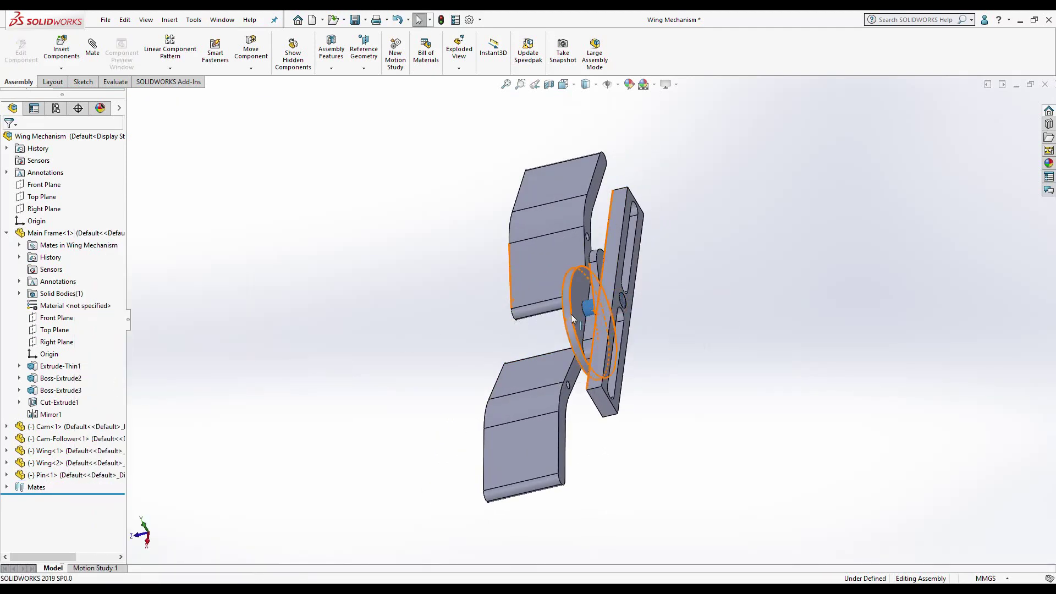
# Step: Drag the pin beside the wing and make it concentric with the wing hole
pyautogui.moveTo(590, 308); pyautogui.dragTo(492, 349)
pyautogui.moveTo(493, 349); pyautogui.dragTo(591, 388, button='middle')
pyautogui.scroll(-5, 591, 388)
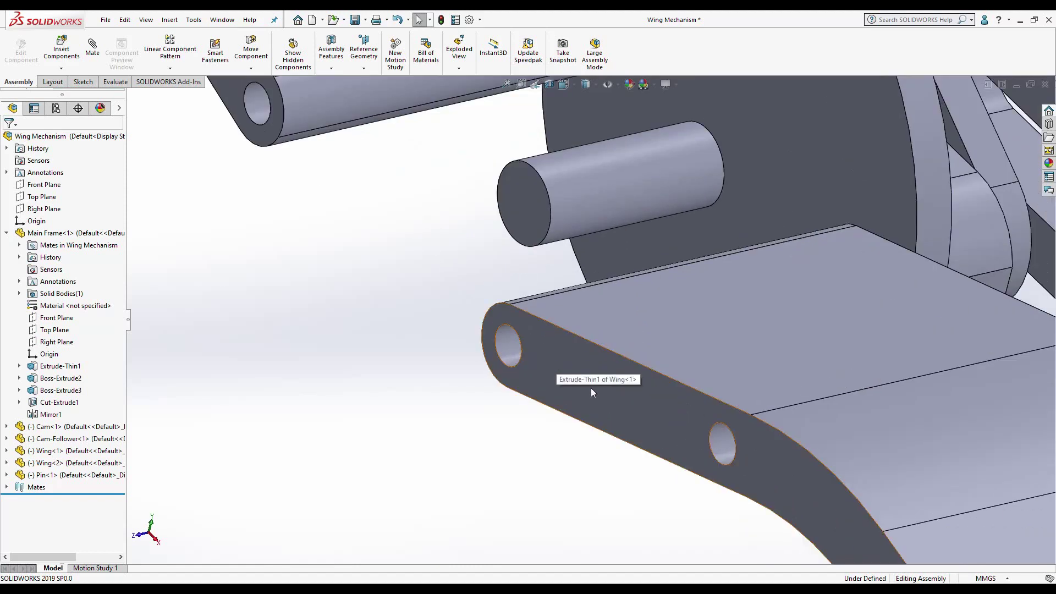
pyautogui.click(728, 447)
pyautogui.keyDown('ctrl'); pyautogui.click(615, 223); pyautogui.keyUp('ctrl')
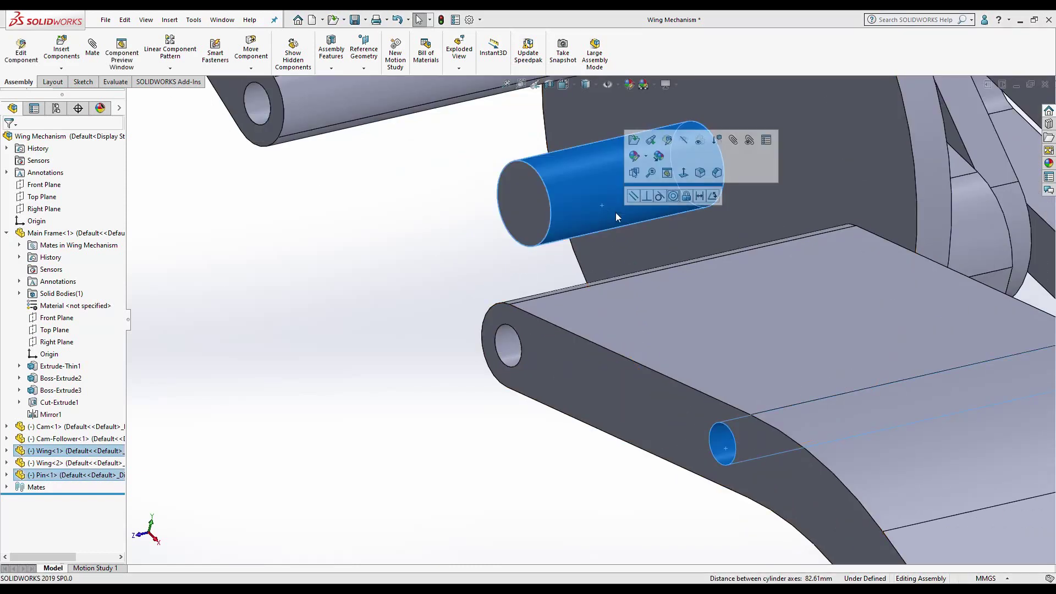
pyautogui.click(675, 204)
# Step: Pull the pin back out of the wing hole and select its cylindrical face
pyautogui.scroll(-3, 732, 401)
pyautogui.click(705, 425)
pyautogui.scroll(3, 715, 432)
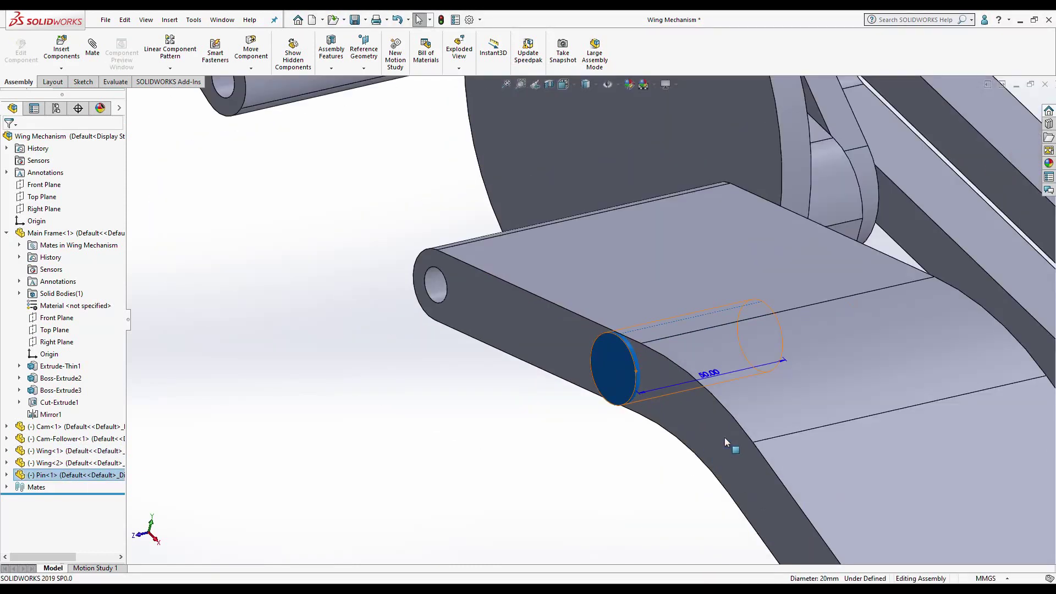
pyautogui.scroll(-2, 770, 407)
pyautogui.scroll(5, 792, 387)
pyautogui.scroll(2, 580, 348)
pyautogui.moveTo(580, 347); pyautogui.dragTo(553, 394)
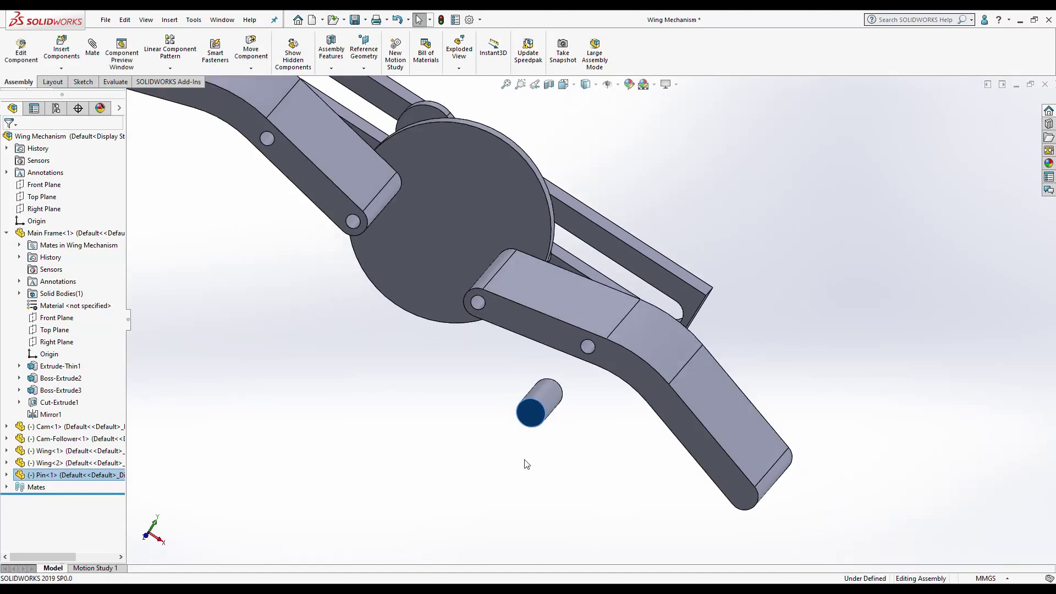
pyautogui.scroll(-3, 553, 394)
pyautogui.scroll(-2, 555, 385)
pyautogui.click(586, 329)
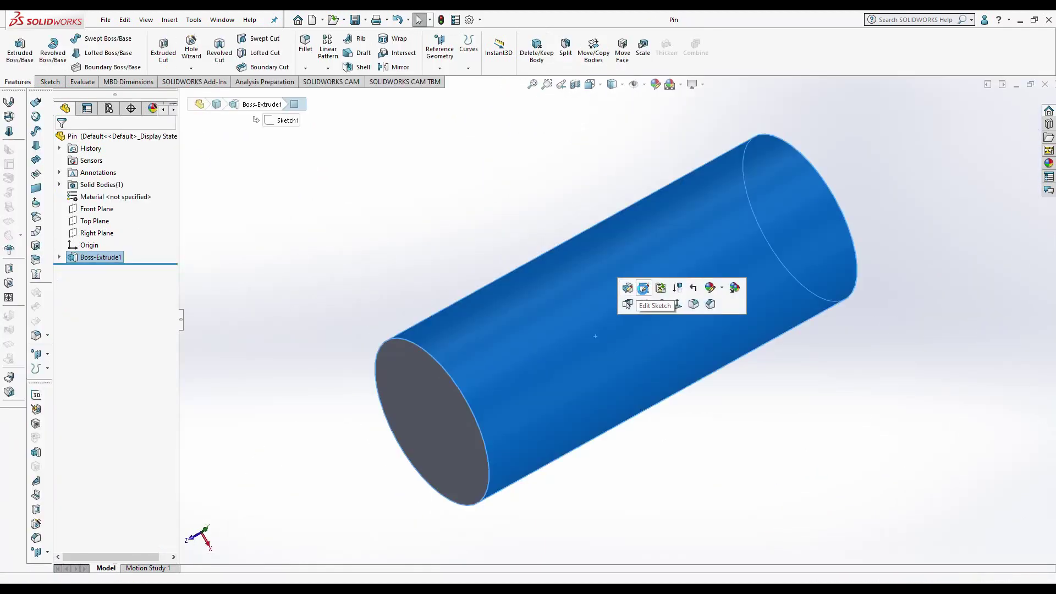
# Step: Set the Pin sketch's circle diameter to 10 mm, rebuild, and go back to Wing Mechanism
pyautogui.click(644, 288)
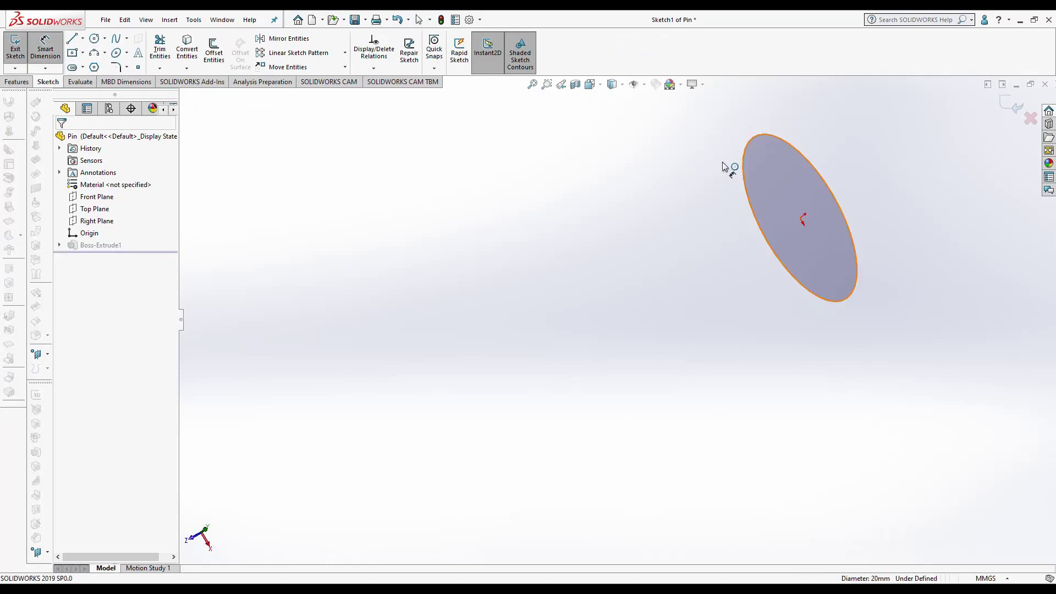
pyautogui.write('10')
pyautogui.press('Return')
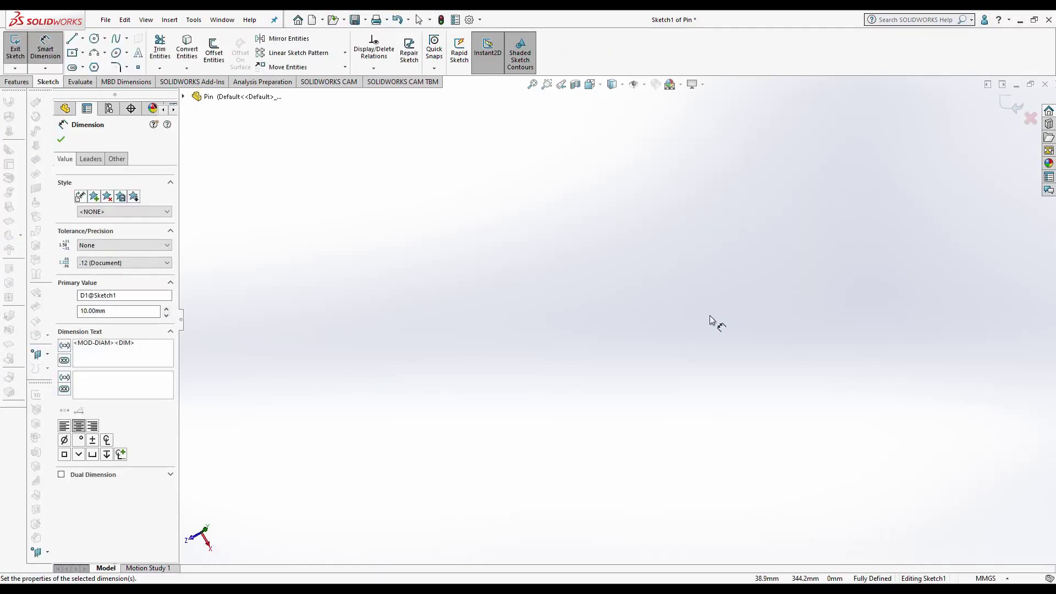
pyautogui.hotkey('ctrl', 'b')
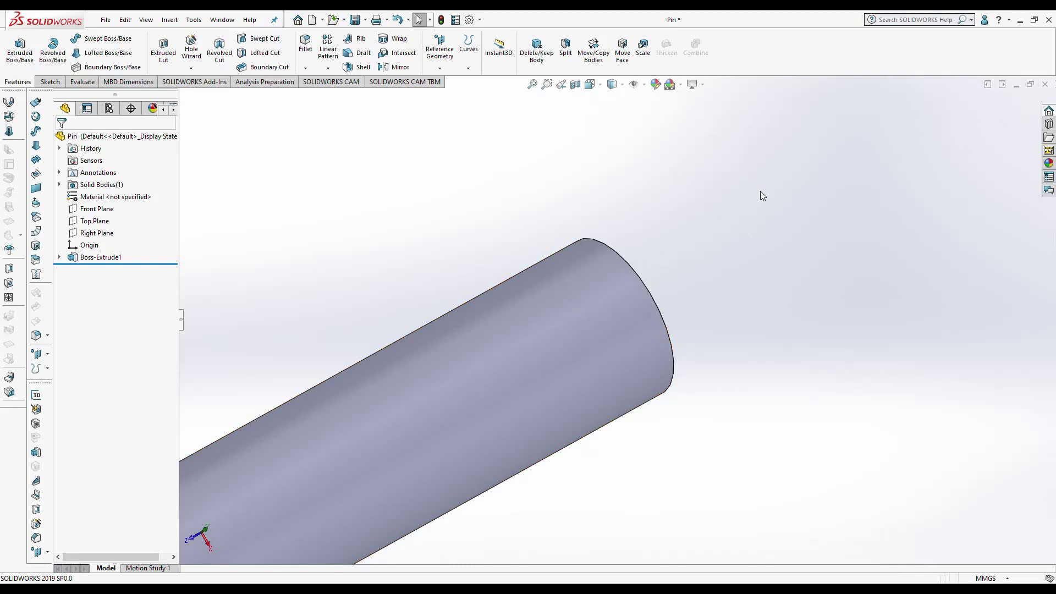
pyautogui.hotkey('ctrl', 'Tab')
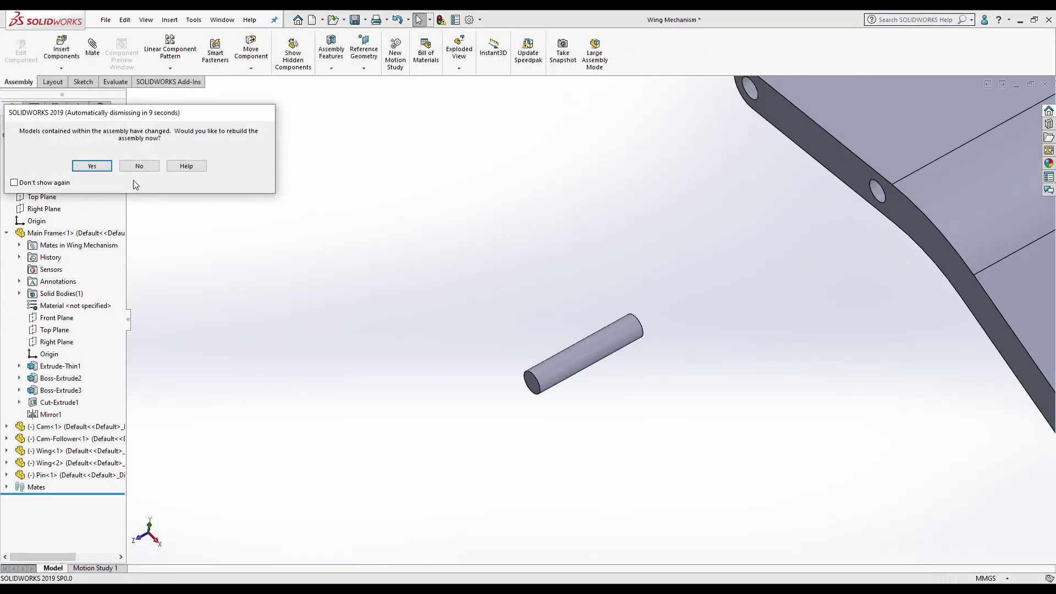
# Step: Rebuild the assembly and measure the 160 mm gap between the wing face and the frame
pyautogui.press('Return')
pyautogui.scroll(3, 591, 309)
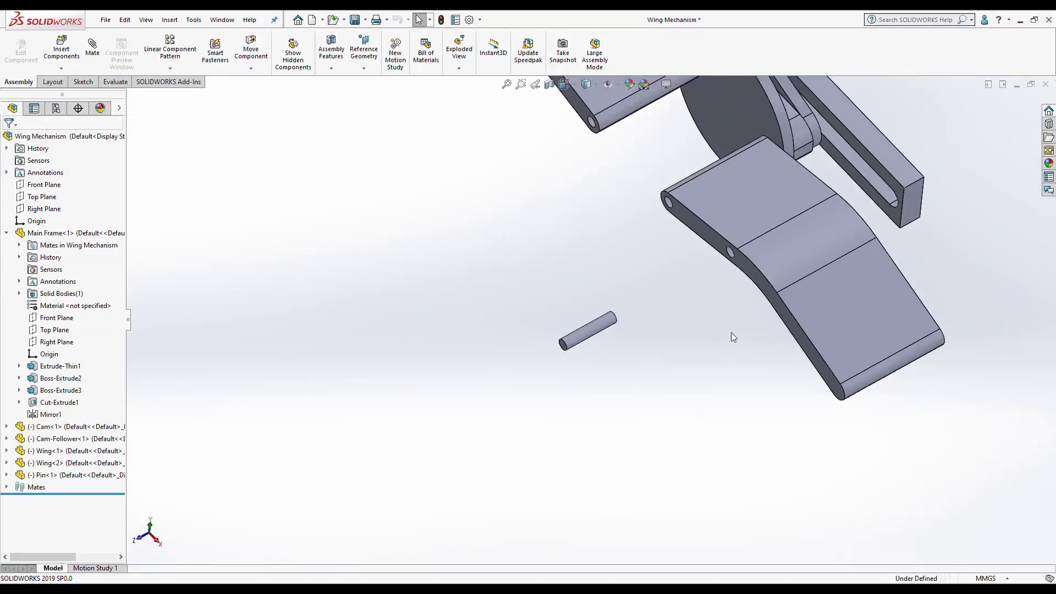
pyautogui.click(115, 82)
pyautogui.click(154, 50)
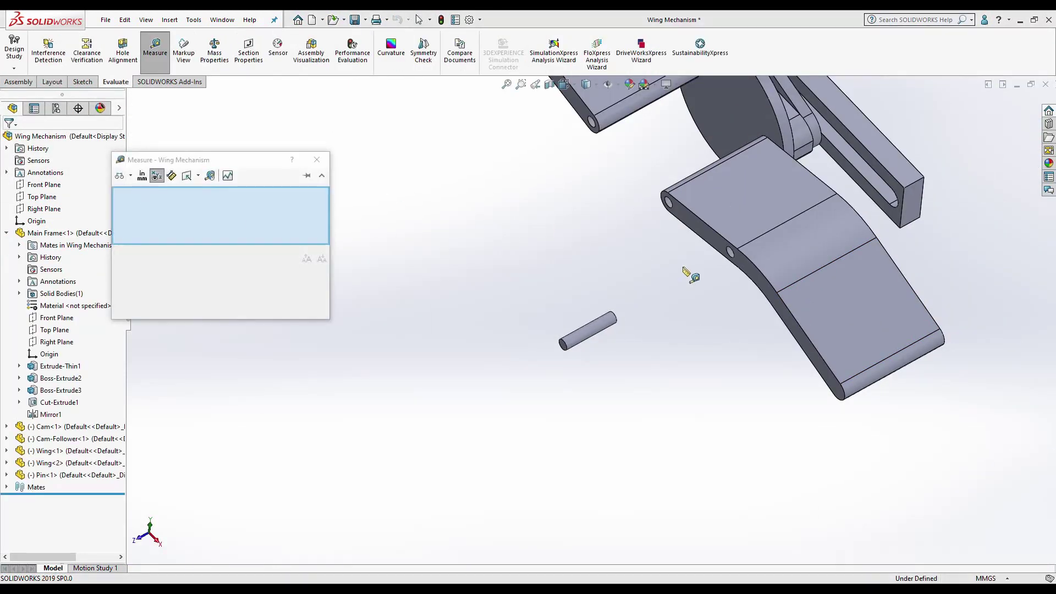
pyautogui.click(758, 278)
pyautogui.scroll(-3, 813, 237)
pyautogui.click(792, 279)
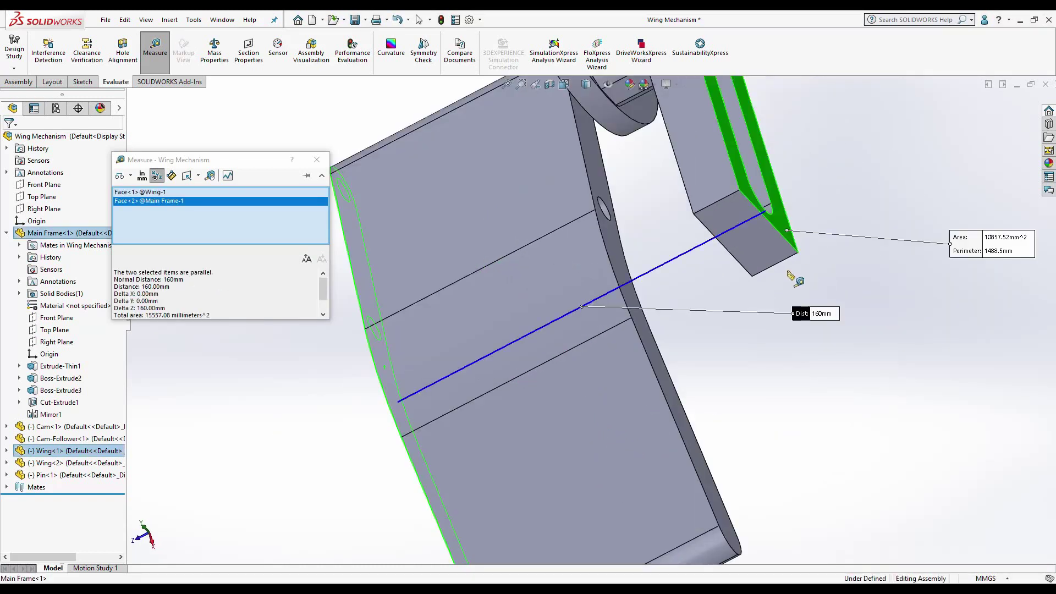
pyautogui.scroll(3, 793, 279)
pyautogui.click(317, 160)
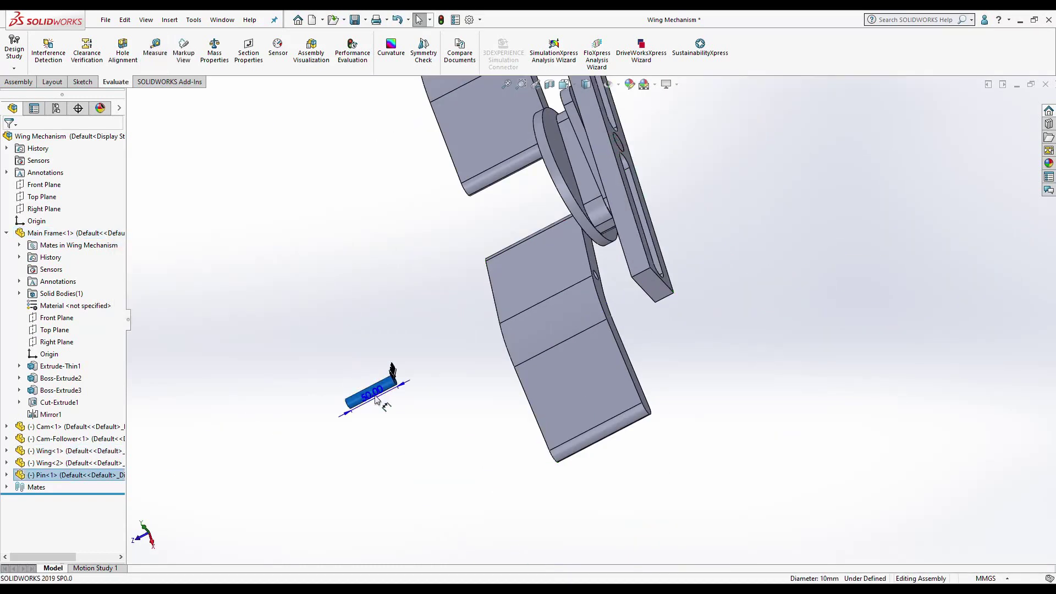
# Step: Lengthen the pin beyond 50 mm and align its end face with the wing's side face
pyautogui.doubleClick(392, 367)
pyautogui.press('Return')
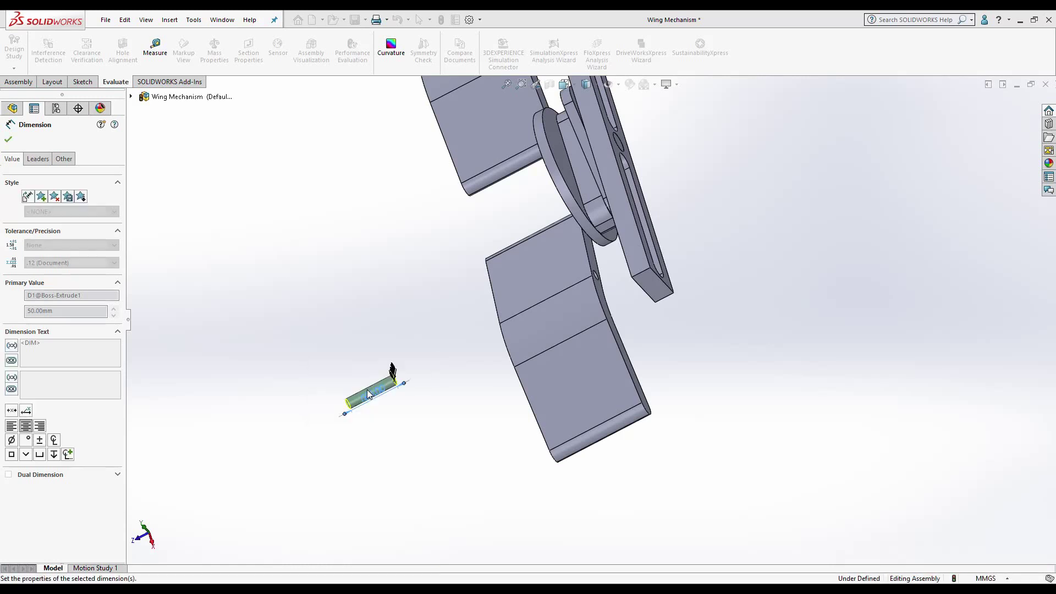
pyautogui.press('Escape')
pyautogui.moveTo(352, 393); pyautogui.dragTo(385, 380, button='middle')
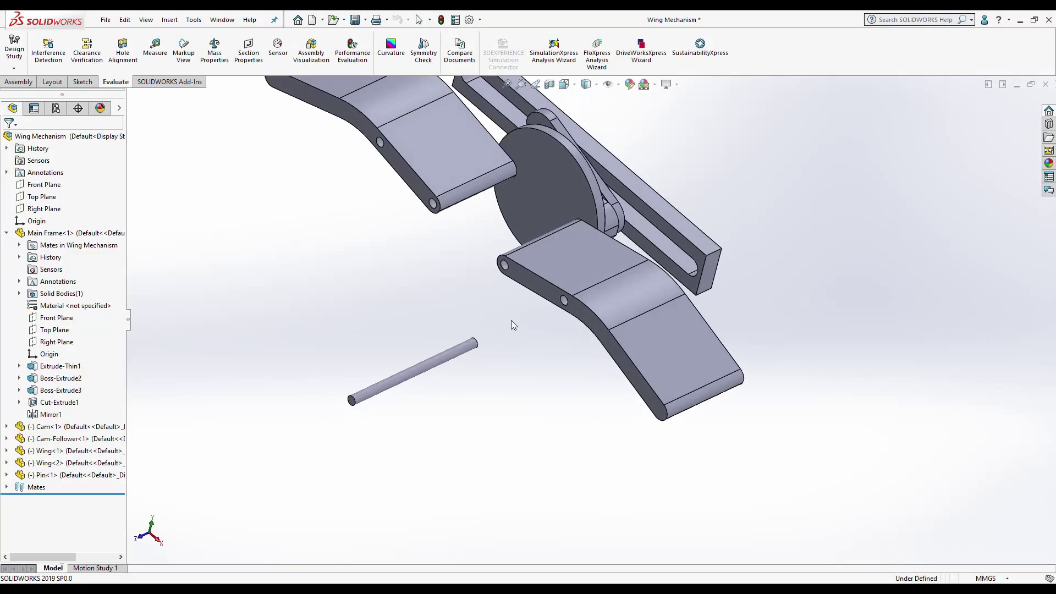
pyautogui.scroll(-3, 348, 392)
pyautogui.click(348, 390)
pyautogui.keyDown('ctrl'); pyautogui.click(780, 242); pyautogui.keyUp('ctrl')
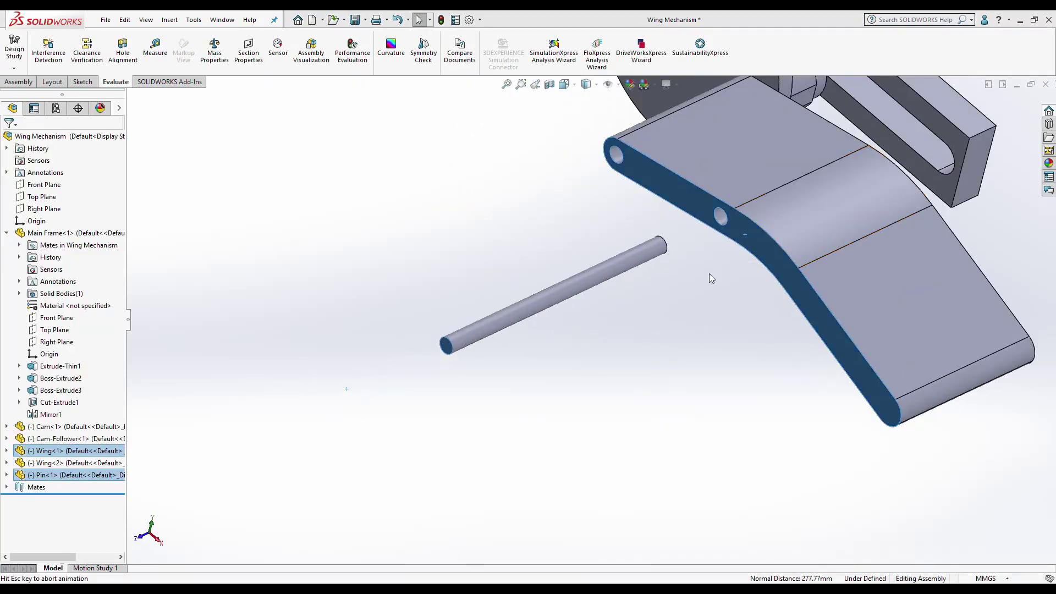
# Step: Copy the pin as Pin<2> and move it next to the other wing's hole
pyautogui.moveTo(771, 237)
pyautogui.mouseDown(button='middle')
pyautogui.moveTo(751, 245)
pyautogui.moveTo(584, 206)
pyautogui.mouseUp(button='middle')
pyautogui.scroll(-2, 775, 234)
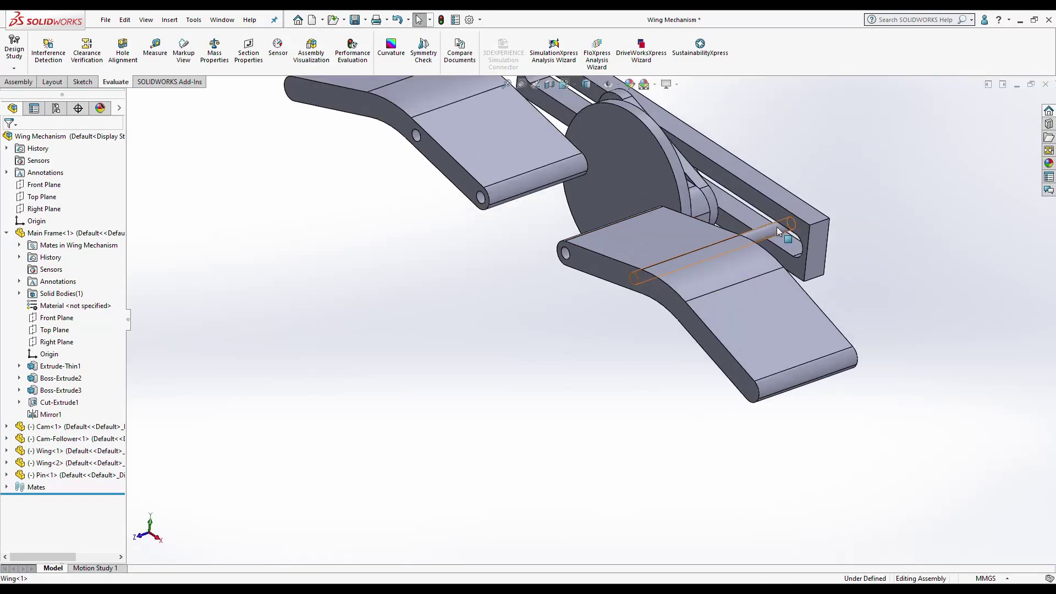
pyautogui.click(778, 231)
pyautogui.rightClick(779, 231)
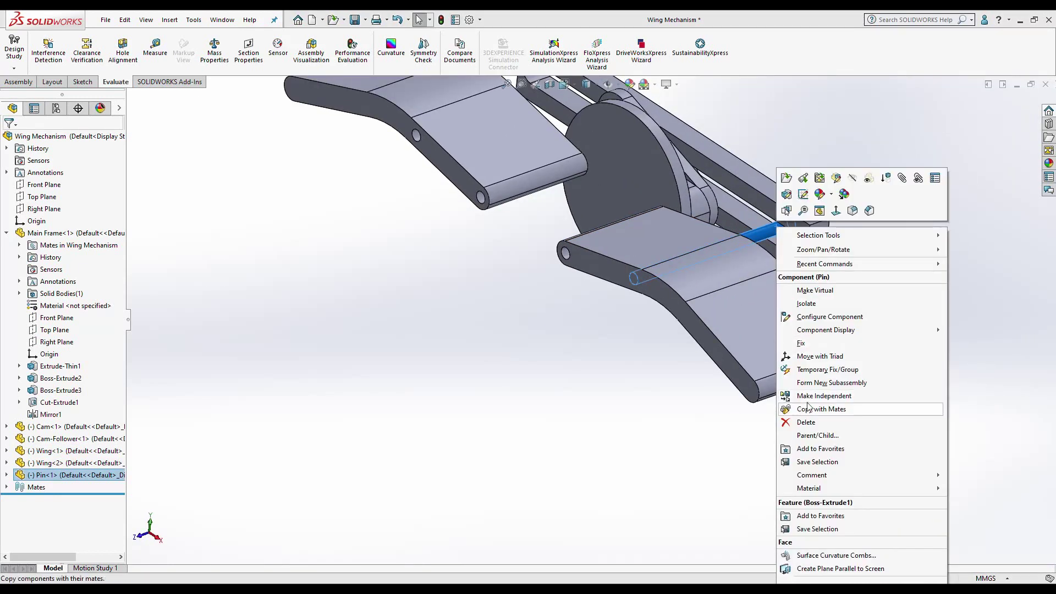
pyautogui.press('Escape')
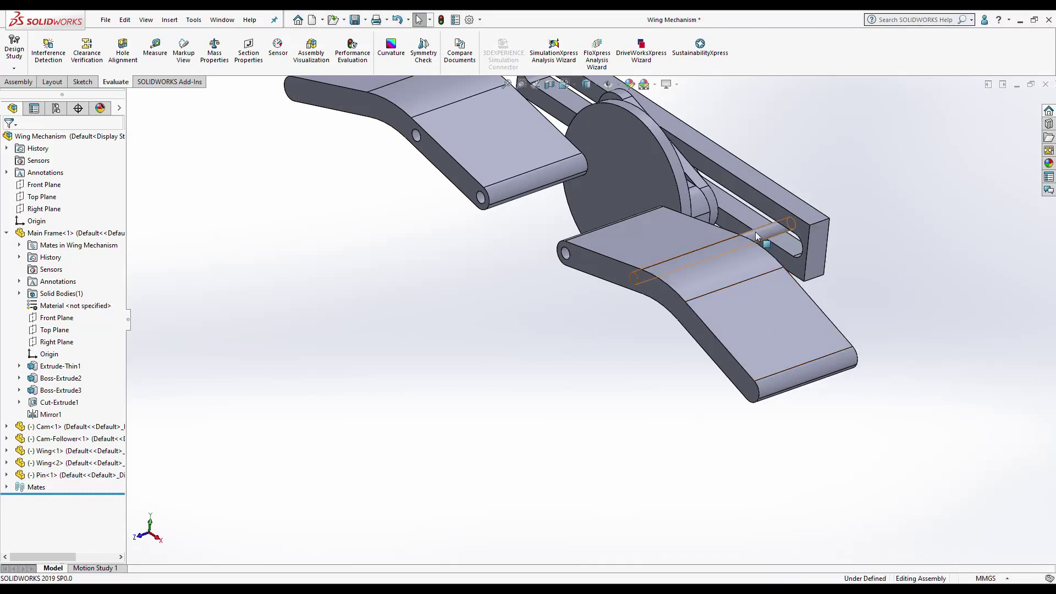
pyautogui.keyDown('ctrl'); pyautogui.moveTo(704, 239); pyautogui.dragTo(528, 220); pyautogui.keyUp('ctrl')
pyautogui.scroll(-3, 576, 451)
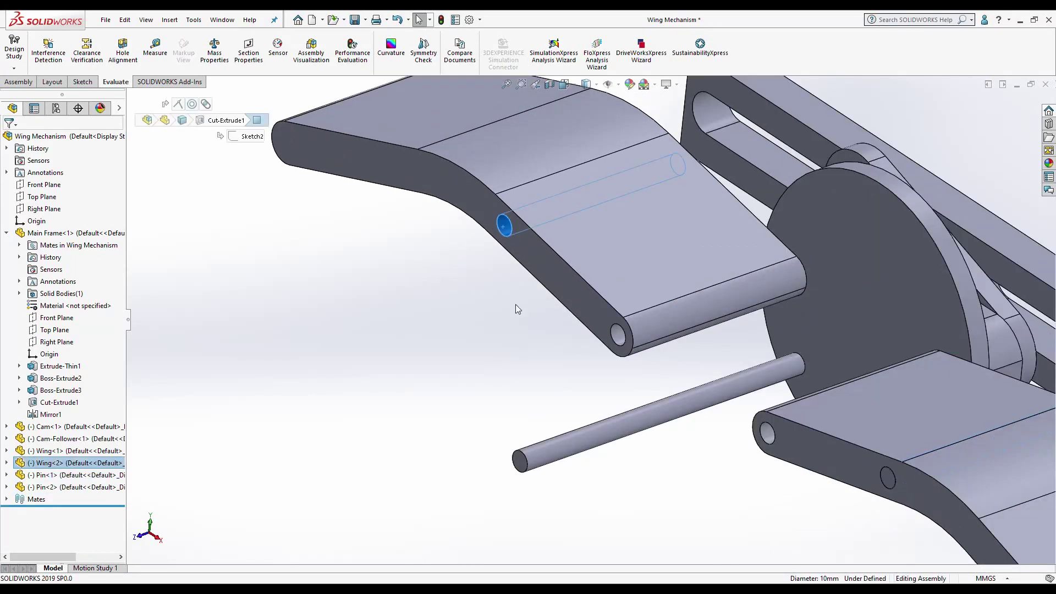
pyautogui.click(576, 451)
pyautogui.moveTo(576, 451); pyautogui.dragTo(479, 239)
# Step: Mate Pin<2>'s end coincident with the wing face, then turn the cam to check the flapping
pyautogui.click(528, 258)
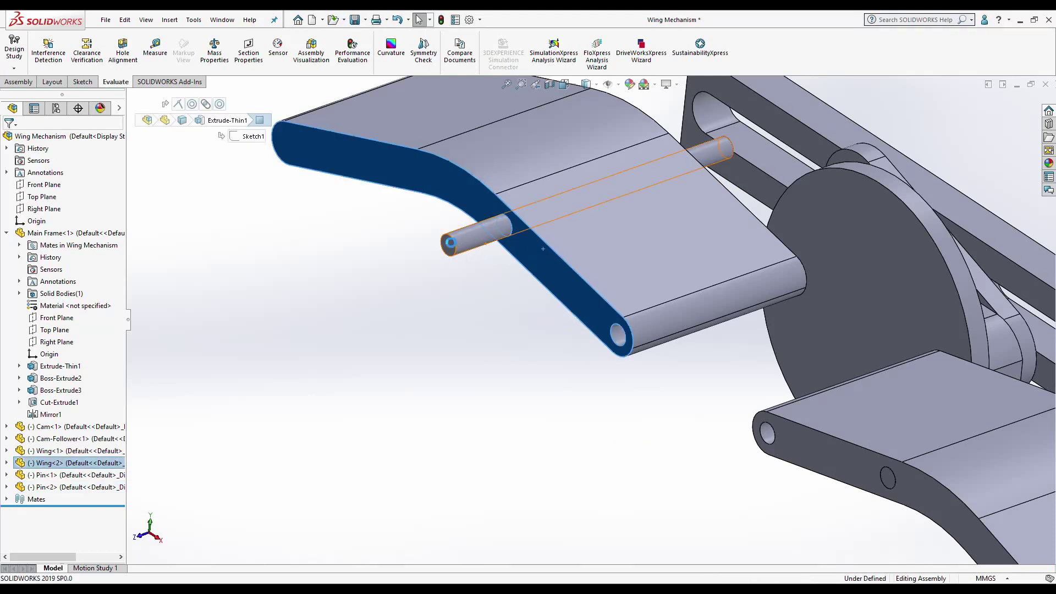
pyautogui.click(483, 236)
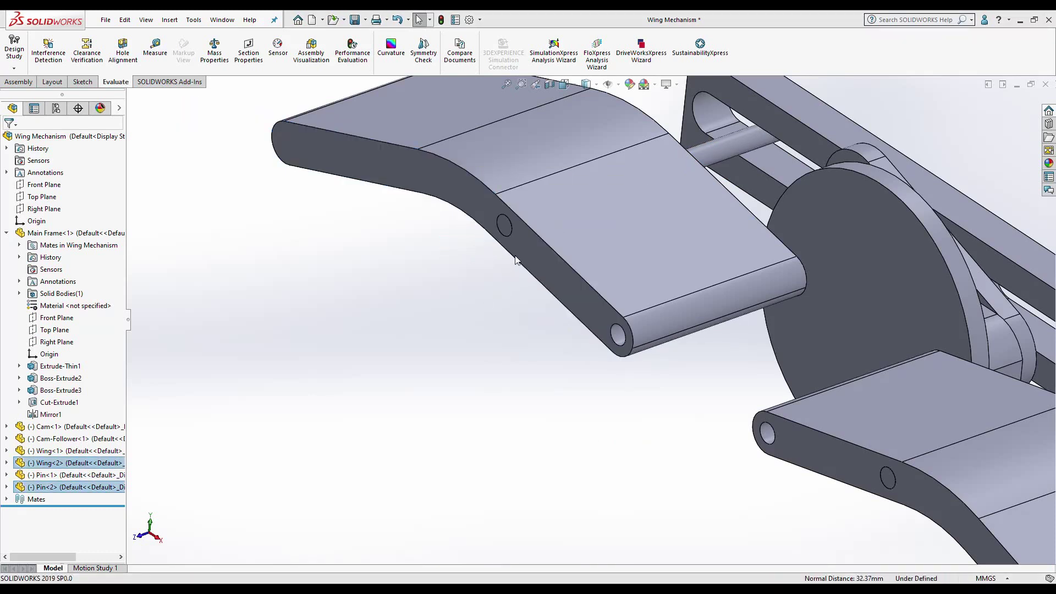
pyautogui.scroll(-5, 550, 247)
pyautogui.moveTo(551, 236)
pyautogui.mouseDown(button='middle')
pyautogui.moveTo(575, 247)
pyautogui.moveTo(583, 274)
pyautogui.moveTo(689, 289)
pyautogui.mouseUp(button='middle')
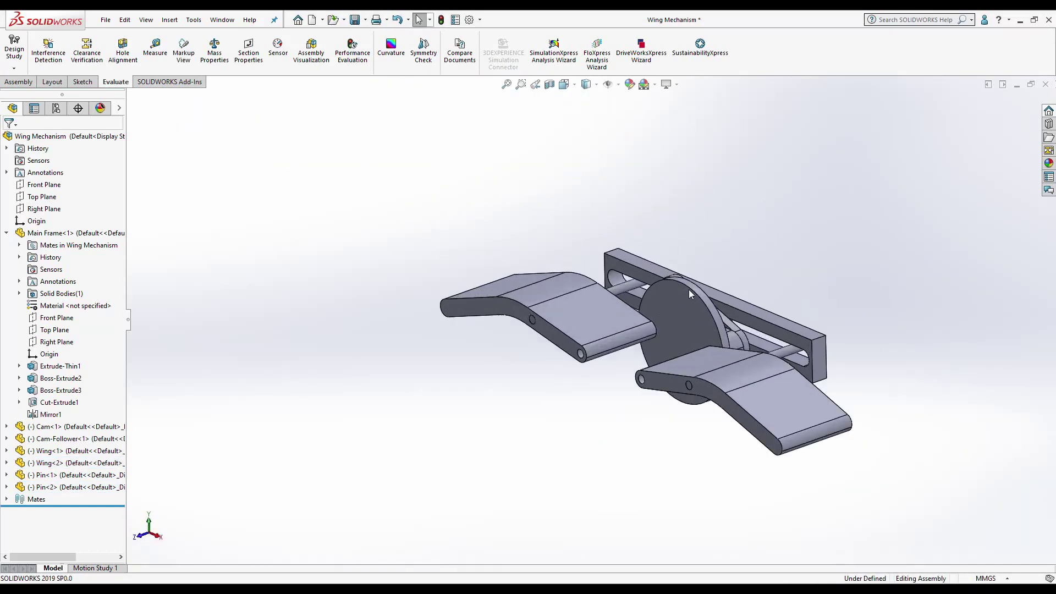
pyautogui.moveTo(689, 289)
pyautogui.mouseDown()
pyautogui.moveTo(662, 351)
pyautogui.moveTo(658, 293)
pyautogui.moveTo(670, 331)
pyautogui.mouseUp()
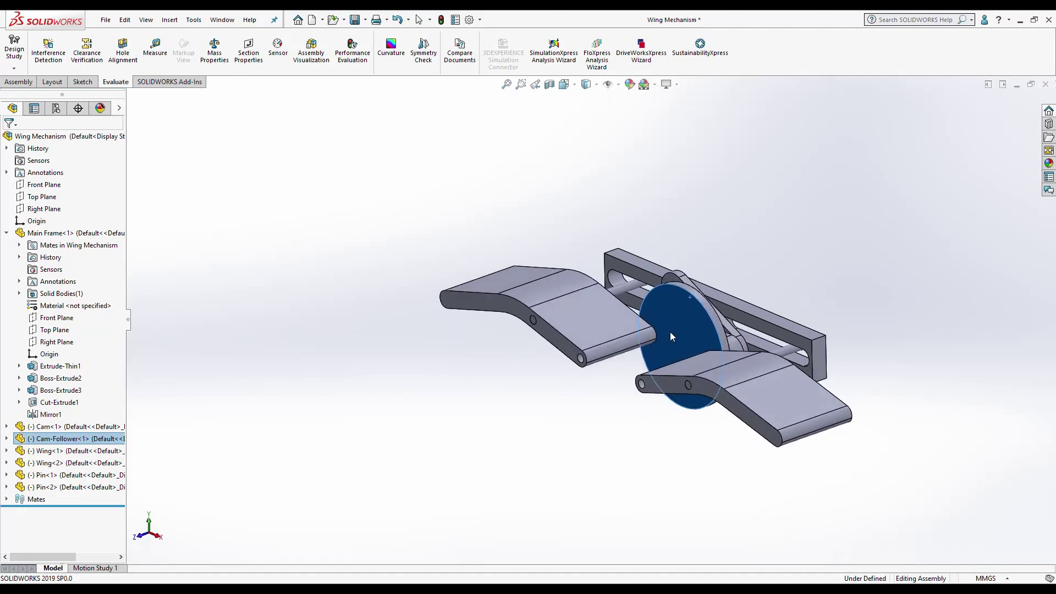
# Step: Save all modified documents with a rebuild
pyautogui.hotkey('ctrl', 's')
pyautogui.click(239, 260)
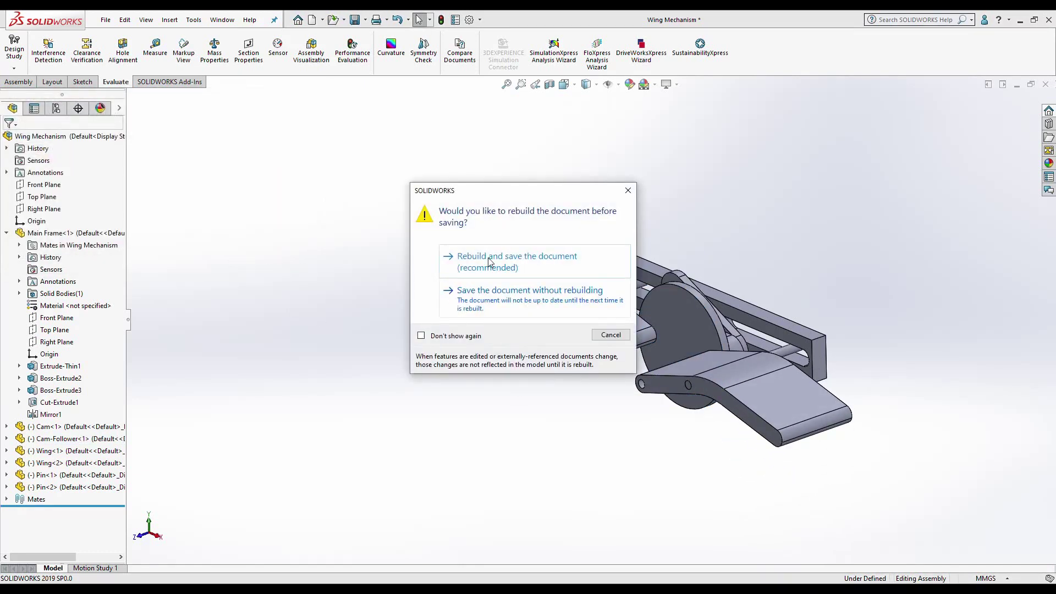
pyautogui.click(489, 259)
# Step: Turn the cam to swing both pinned wings to a new angle
pyautogui.scroll(1, 595, 304)
pyautogui.scroll(2, 594, 304)
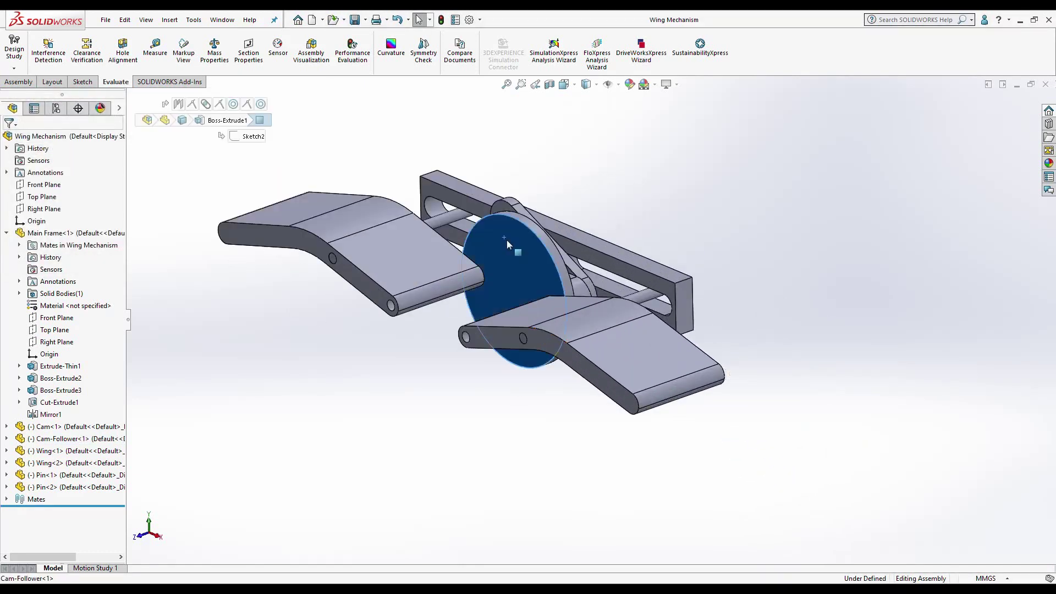
pyautogui.moveTo(507, 240)
pyautogui.mouseDown()
pyautogui.moveTo(501, 269)
pyautogui.moveTo(497, 165)
pyautogui.moveTo(495, 236)
pyautogui.moveTo(505, 190)
pyautogui.mouseUp()
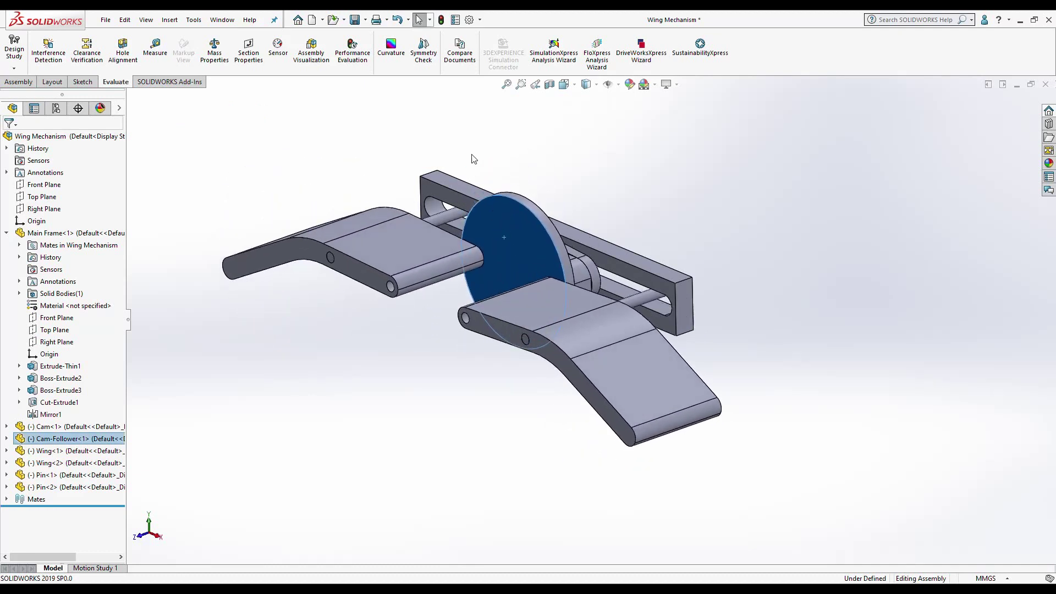
pyautogui.click(507, 182)
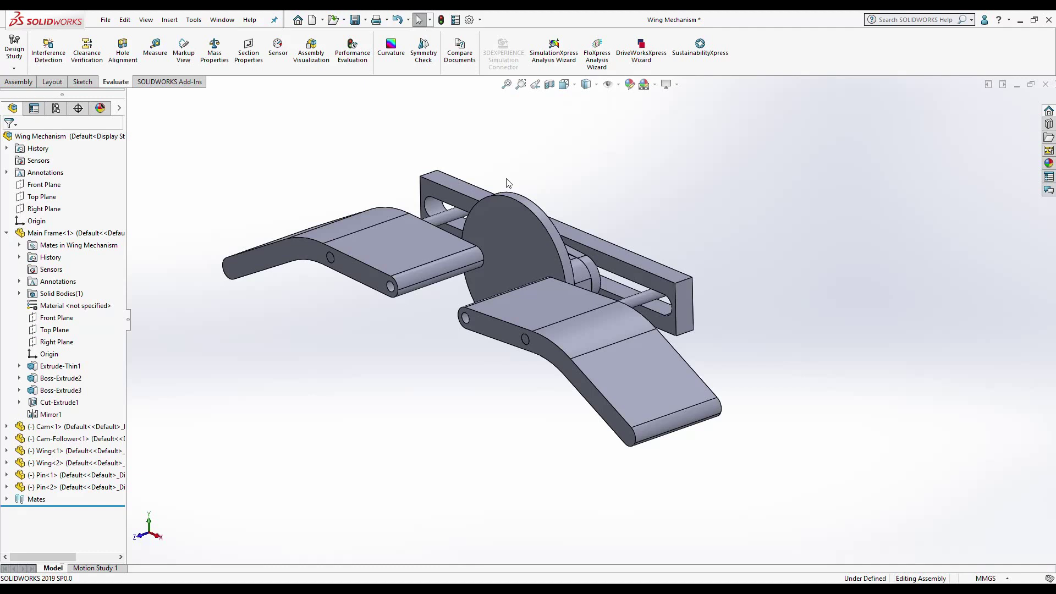
pyautogui.moveTo(471, 226); pyautogui.dragTo(495, 242, button='middle')
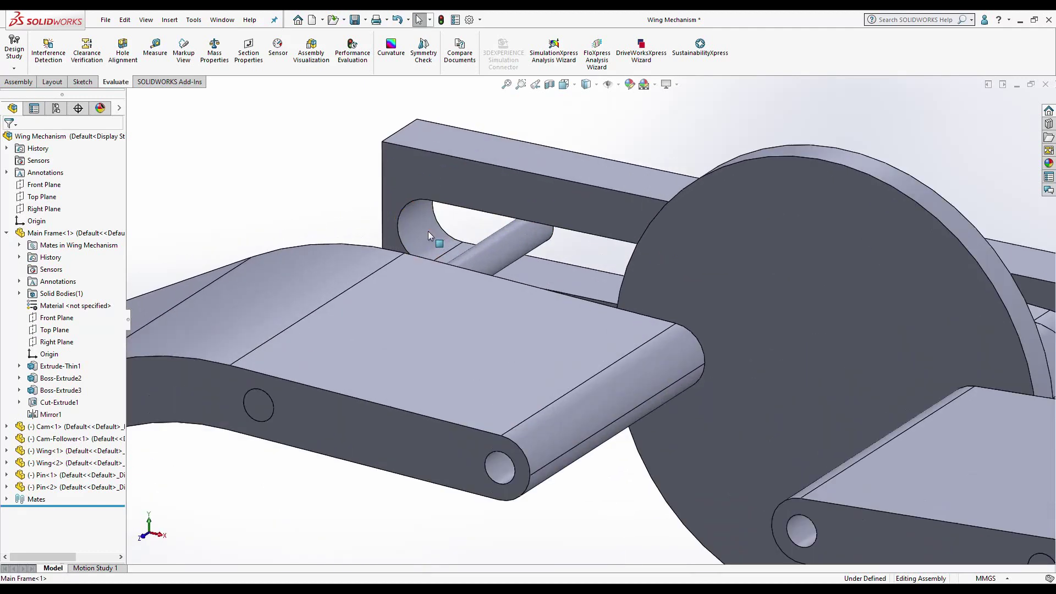
pyautogui.scroll(-3, 516, 262)
pyautogui.scroll(2, 516, 262)
pyautogui.scroll(-4, 516, 261)
pyautogui.doubleClick(531, 245)
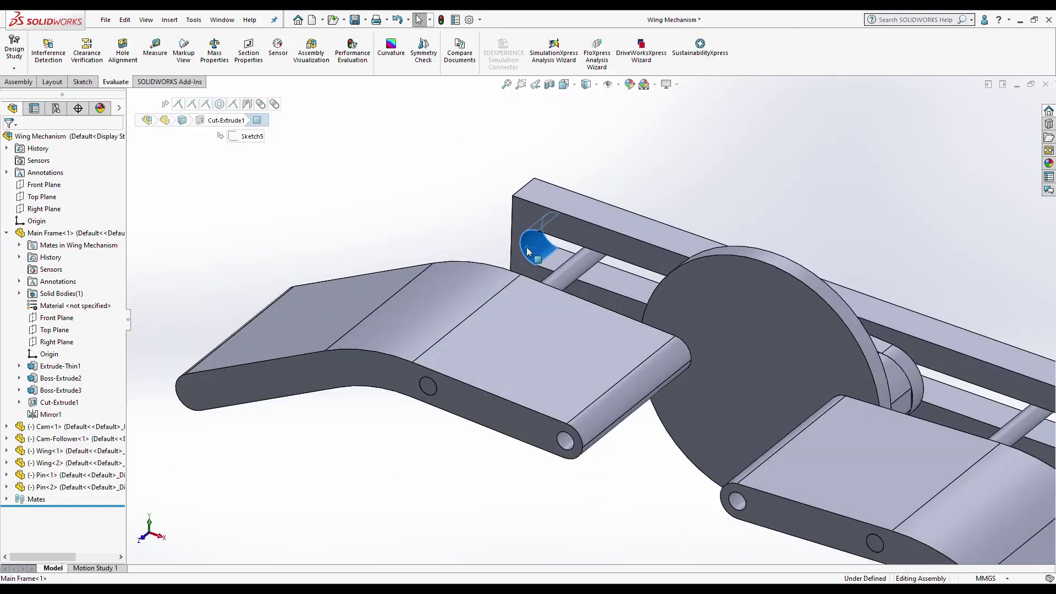
pyautogui.doubleClick(515, 238)
pyautogui.write('5')
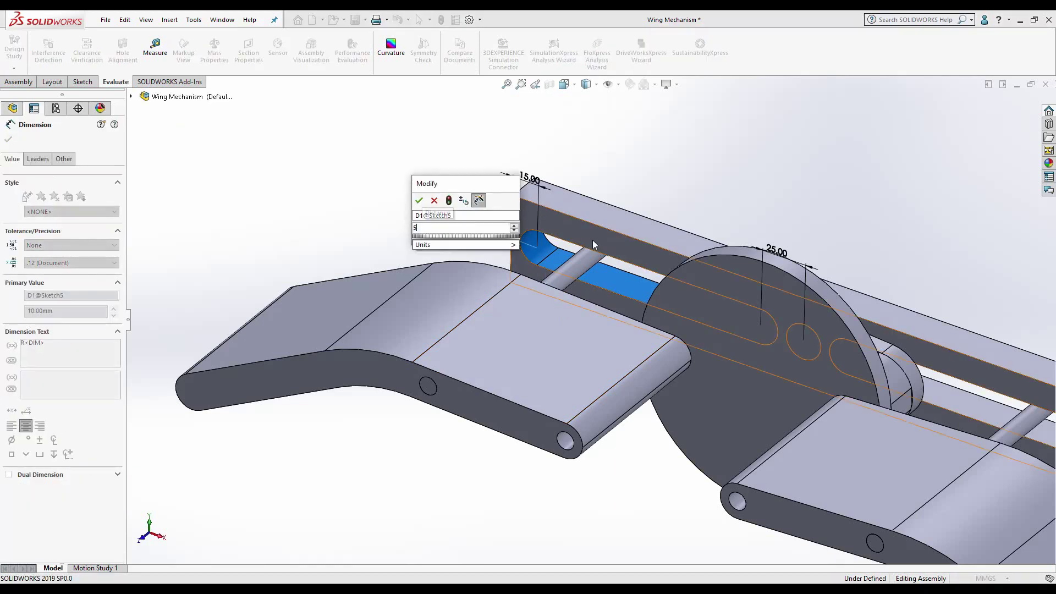
pyautogui.press('Return')
pyautogui.click(440, 173)
pyautogui.scroll(4, 571, 370)
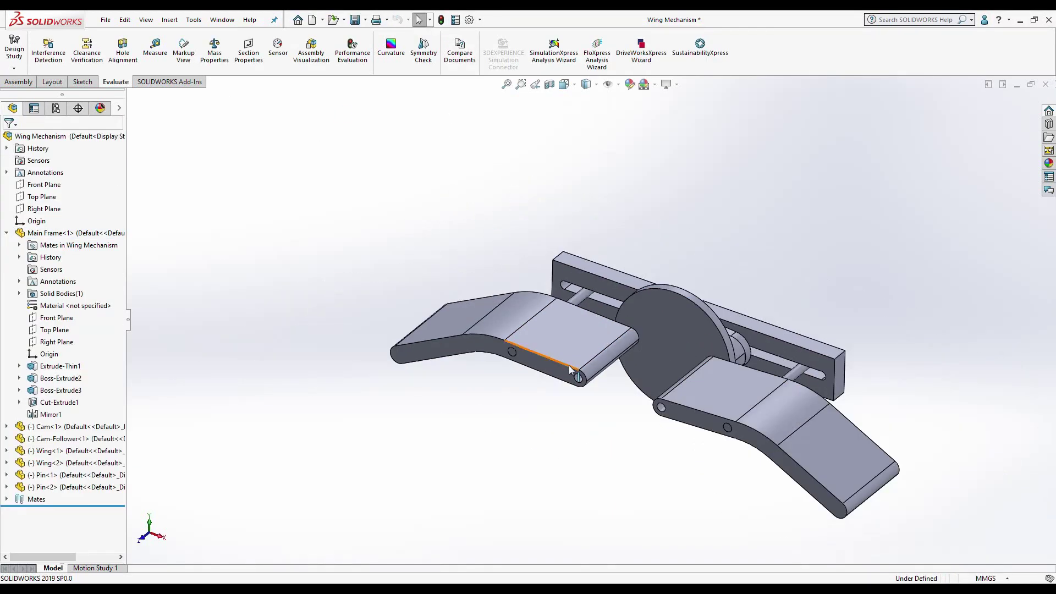
pyautogui.moveTo(571, 370)
pyautogui.mouseDown()
pyautogui.moveTo(598, 374)
pyautogui.moveTo(620, 337)
pyautogui.moveTo(644, 430)
pyautogui.moveTo(635, 381)
pyautogui.moveTo(609, 338)
pyautogui.moveTo(661, 416)
pyautogui.moveTo(627, 338)
pyautogui.moveTo(614, 370)
pyautogui.moveTo(623, 398)
pyautogui.mouseUp()
pyautogui.scroll(-3, 596, 330)
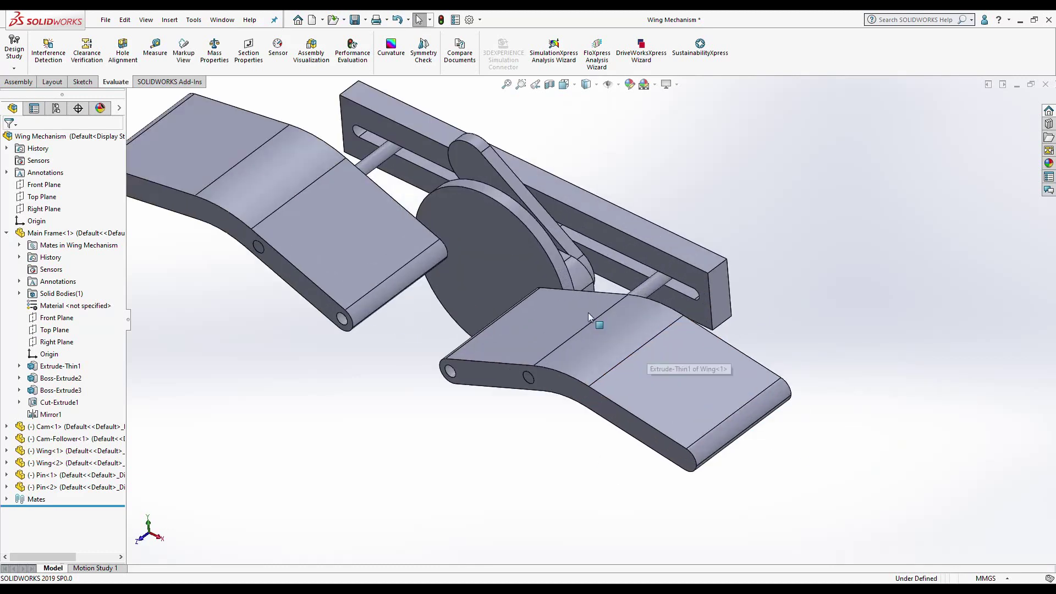
pyautogui.scroll(1, 596, 330)
pyautogui.scroll(-1, 596, 338)
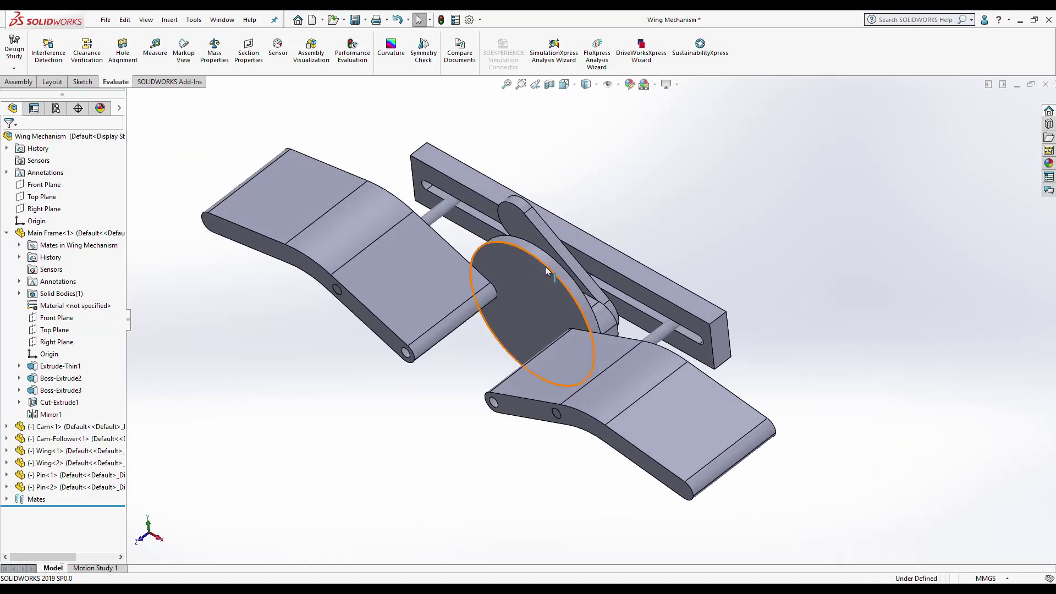
pyautogui.moveTo(540, 325)
pyautogui.mouseDown(button='middle')
pyautogui.moveTo(621, 297)
pyautogui.moveTo(549, 342)
pyautogui.mouseUp(button='middle')
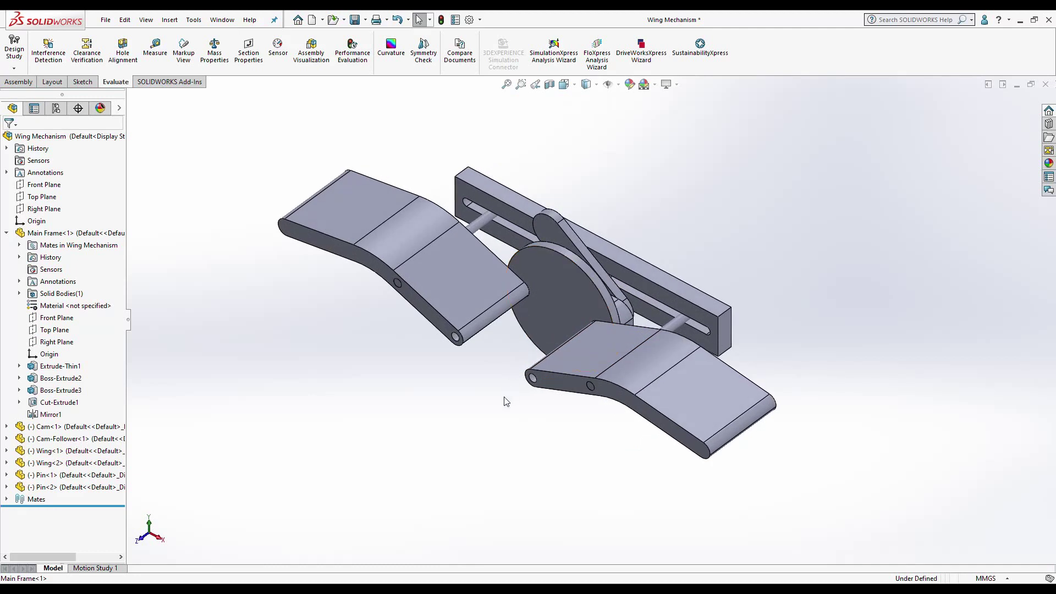
# Step: In Motion Study 1, add a rotary motor on the frame plate's circular hole edge
pyautogui.click(105, 568)
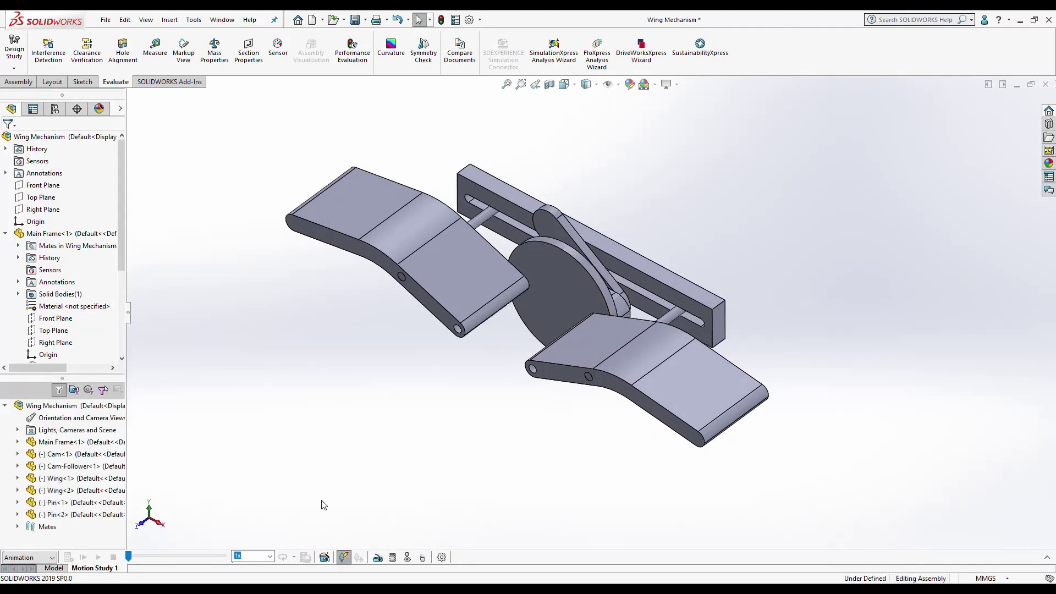
pyautogui.click(344, 557)
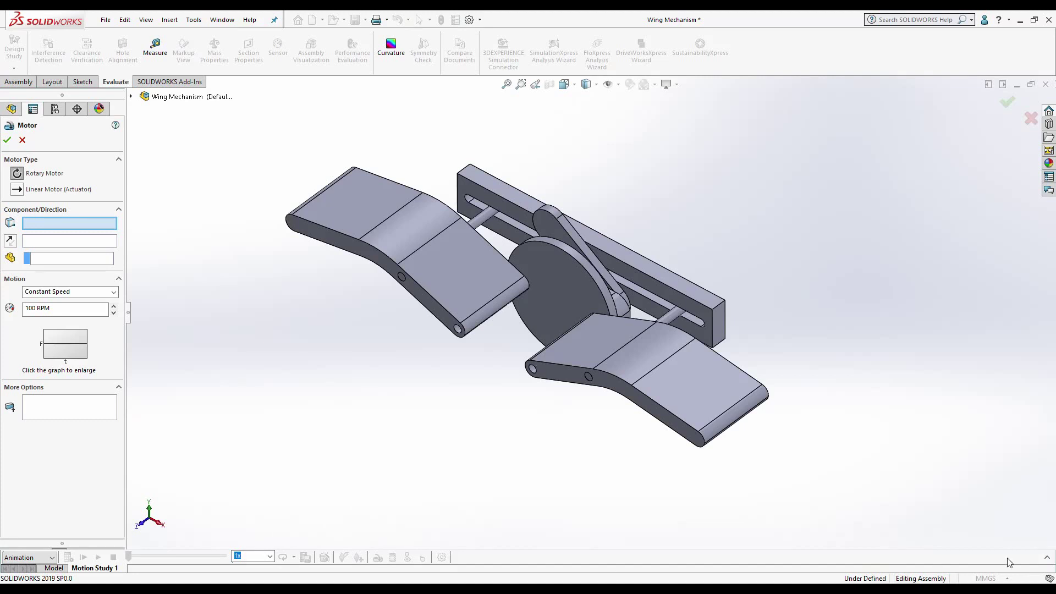
pyautogui.click(1047, 558)
pyautogui.scroll(-3, 570, 220)
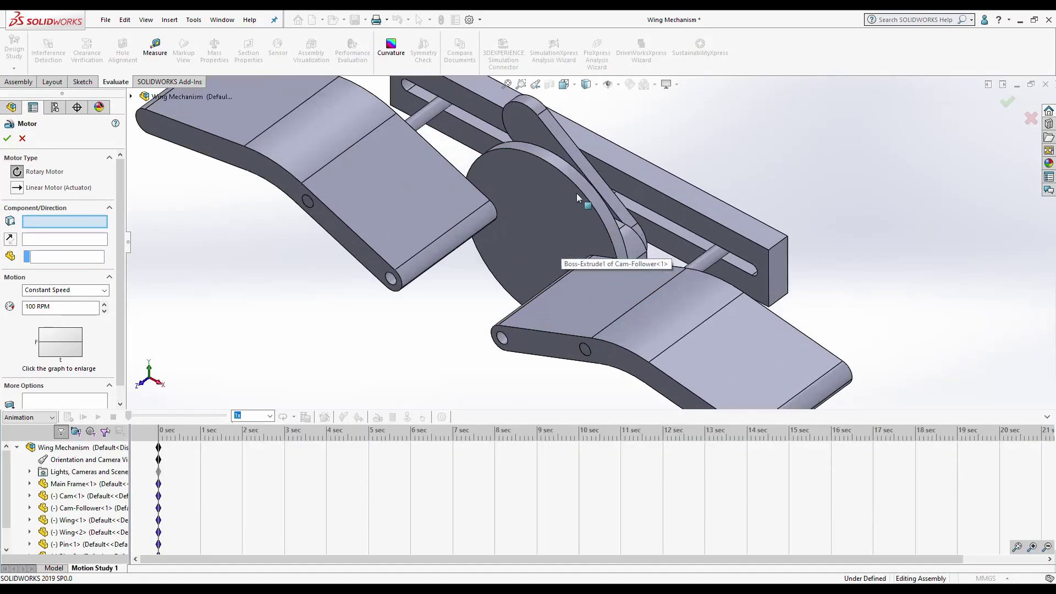
pyautogui.moveTo(582, 186)
pyautogui.mouseDown(button='middle')
pyautogui.moveTo(623, 233)
pyautogui.moveTo(563, 278)
pyautogui.moveTo(547, 242)
pyautogui.mouseUp(button='middle')
pyautogui.scroll(-5, 548, 241)
pyautogui.click(546, 241)
# Step: Set the motor to a 90° Distance motion, accept it, calculate the study, then stop playback
pyautogui.scroll(5, 572, 228)
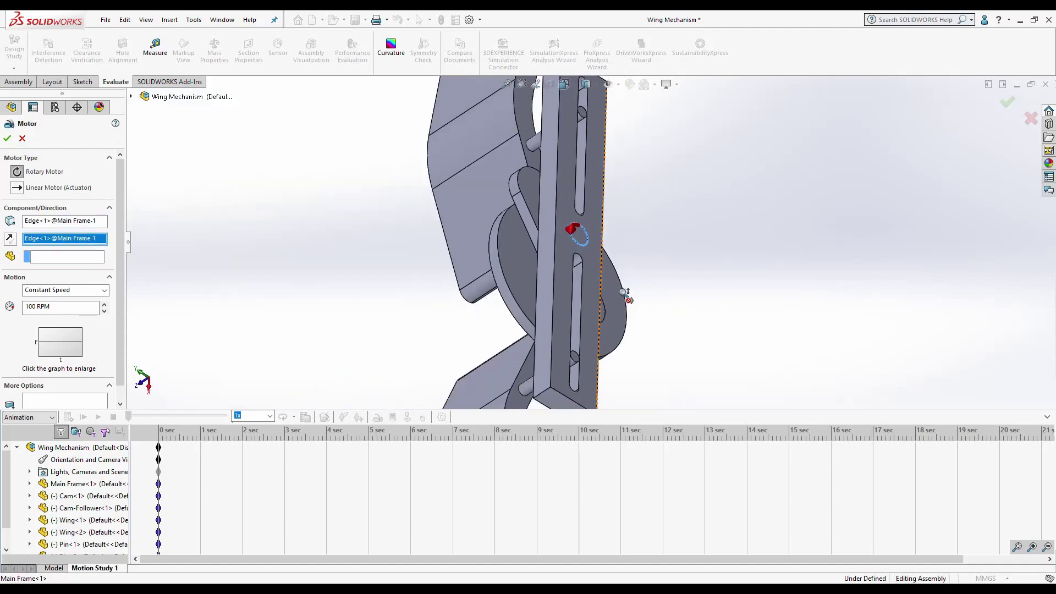
pyautogui.scroll(3, 684, 297)
pyautogui.moveTo(684, 298); pyautogui.dragTo(705, 248, button='middle')
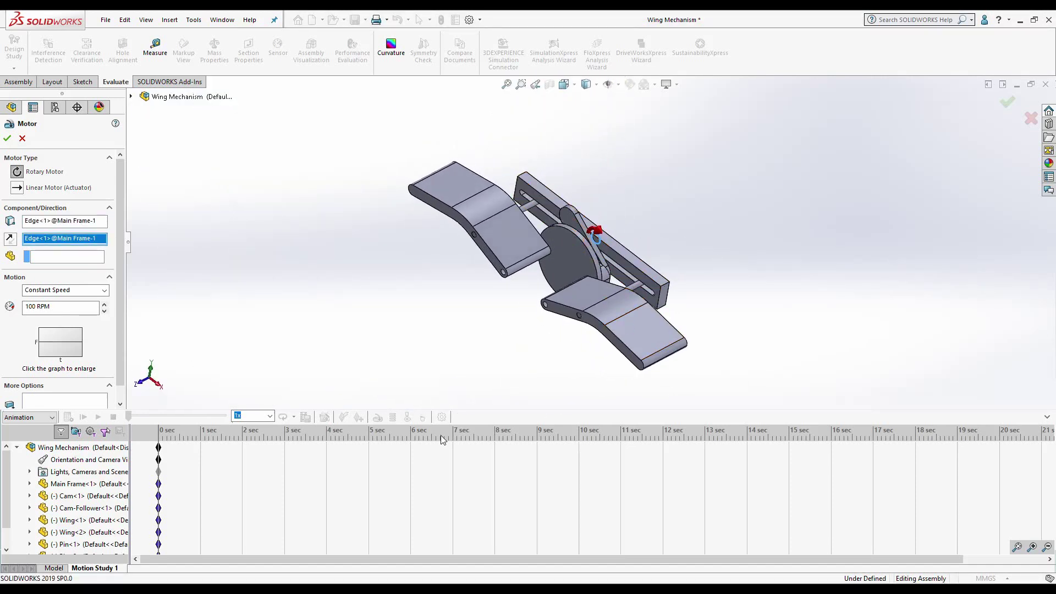
pyautogui.click(83, 290)
pyautogui.click(82, 303)
pyautogui.write('10')
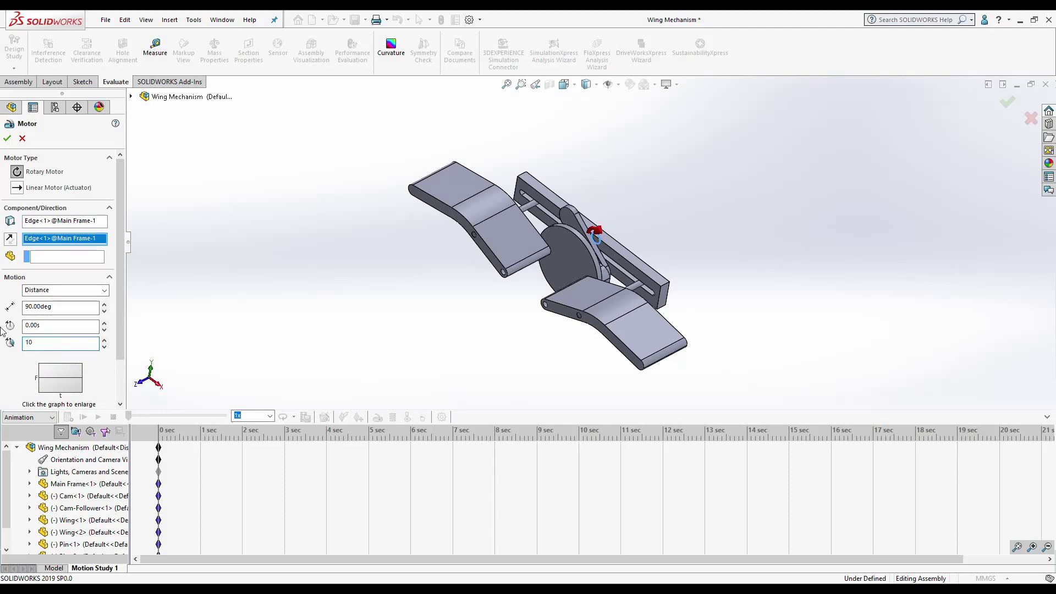
pyautogui.click(10, 141)
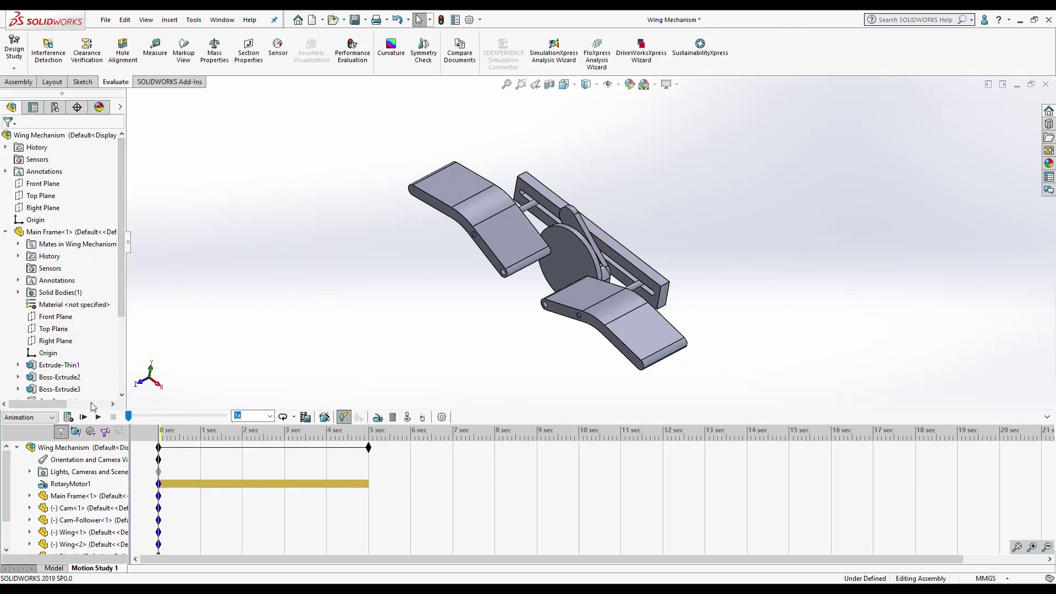
pyautogui.click(68, 417)
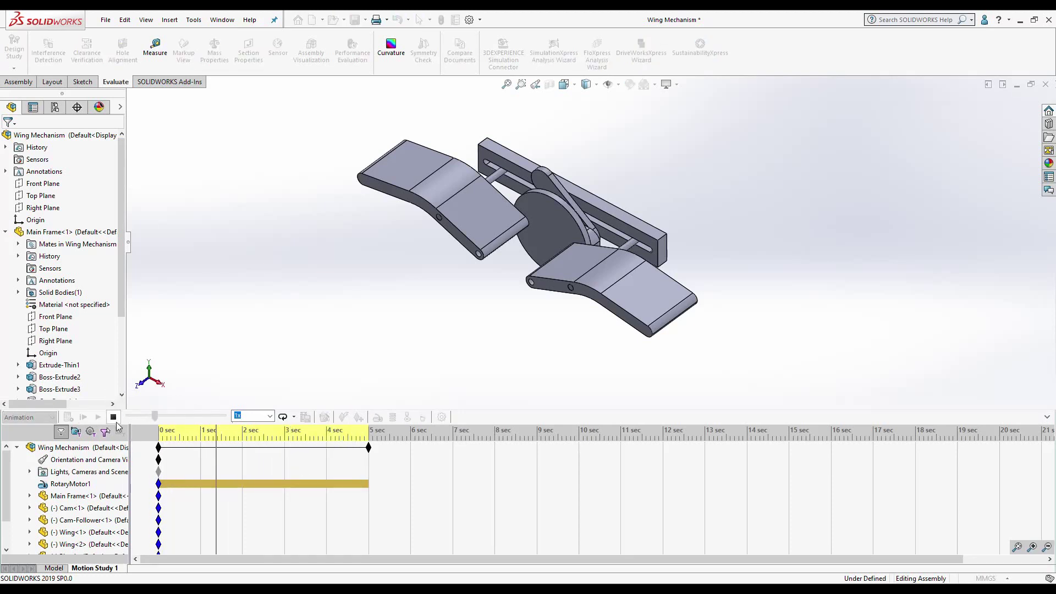
pyautogui.click(114, 417)
# Step: Delete RotaryMotor1 from the motion study and return to the Model view
pyautogui.rightClick(80, 487)
pyautogui.click(110, 411)
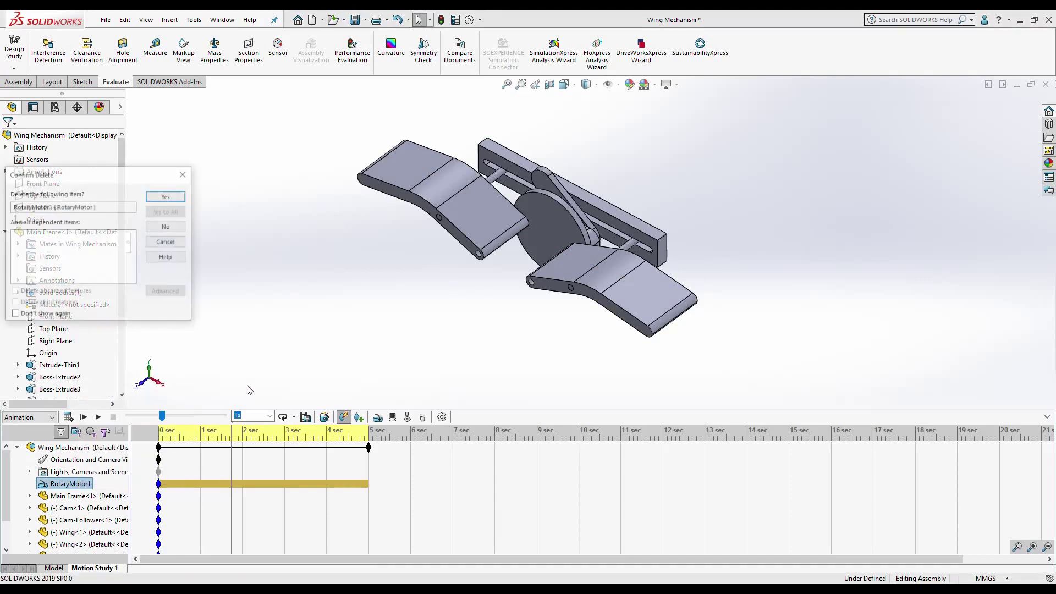
pyautogui.click(167, 198)
pyautogui.moveTo(542, 190); pyautogui.dragTo(531, 176)
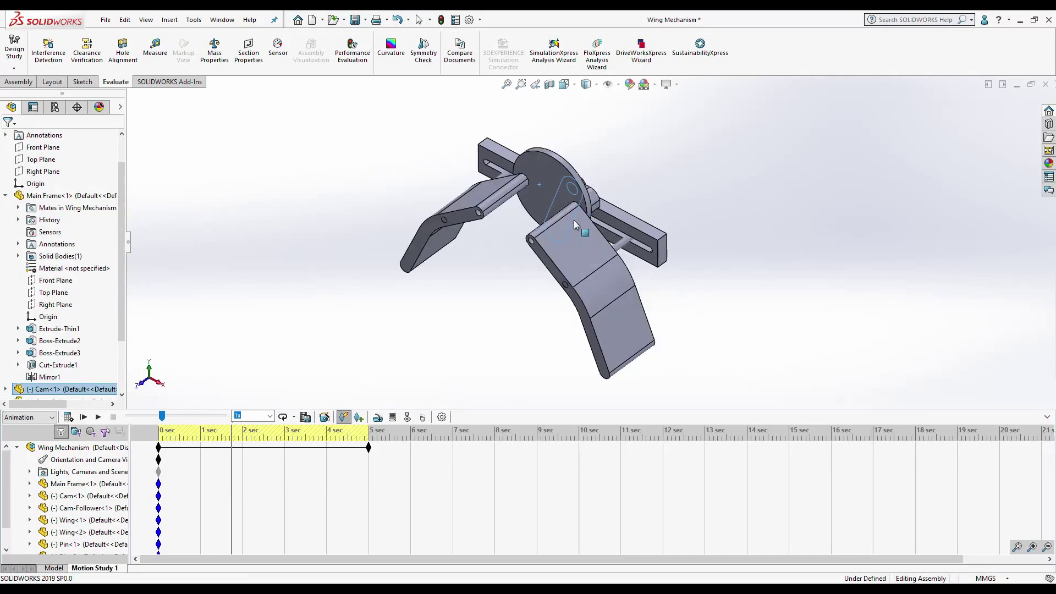
pyautogui.scroll(-3, 531, 176)
pyautogui.moveTo(531, 176); pyautogui.dragTo(578, 233, button='middle')
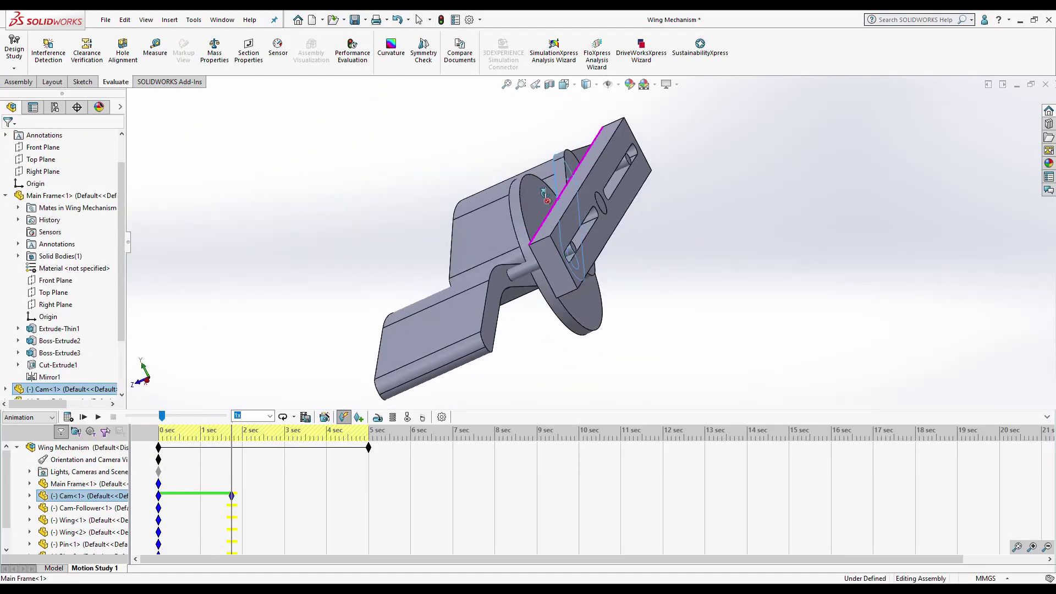
pyautogui.scroll(-5, 578, 234)
pyautogui.click(54, 568)
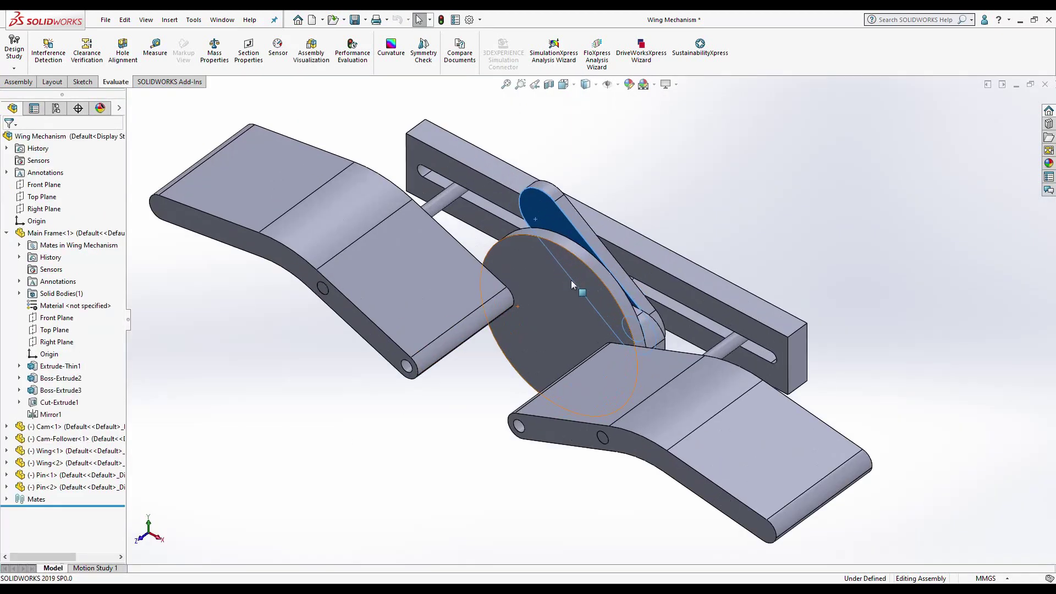
# Step: Isolate the cam and display its pin's diameter dimension
pyautogui.scroll(-3, 632, 231)
pyautogui.click(631, 231)
pyautogui.rightClick(631, 231)
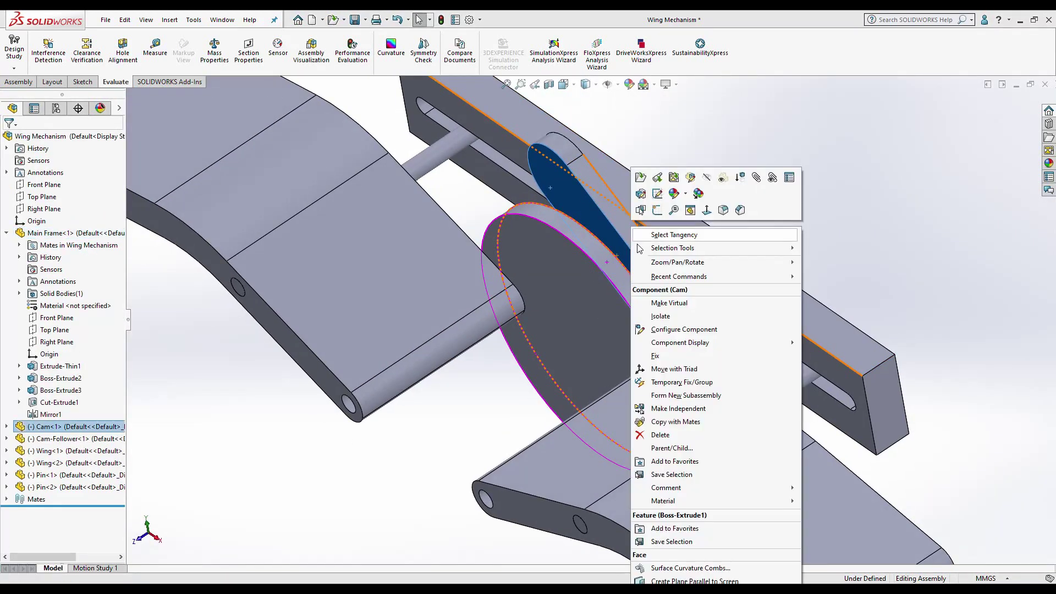
pyautogui.click(648, 316)
pyautogui.scroll(-2, 628, 234)
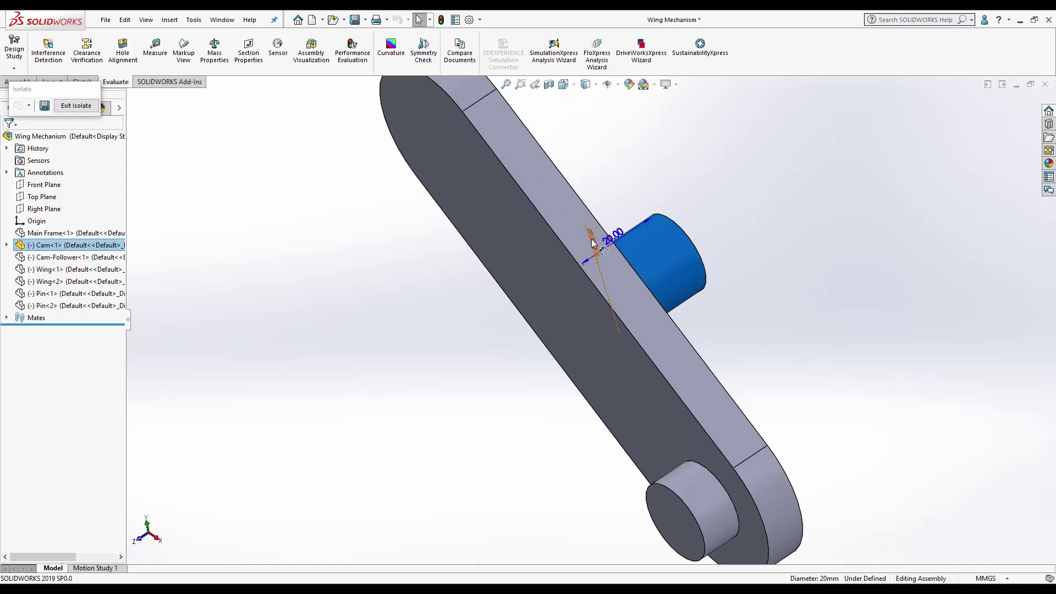
pyautogui.doubleClick(611, 238)
pyautogui.press('Return')
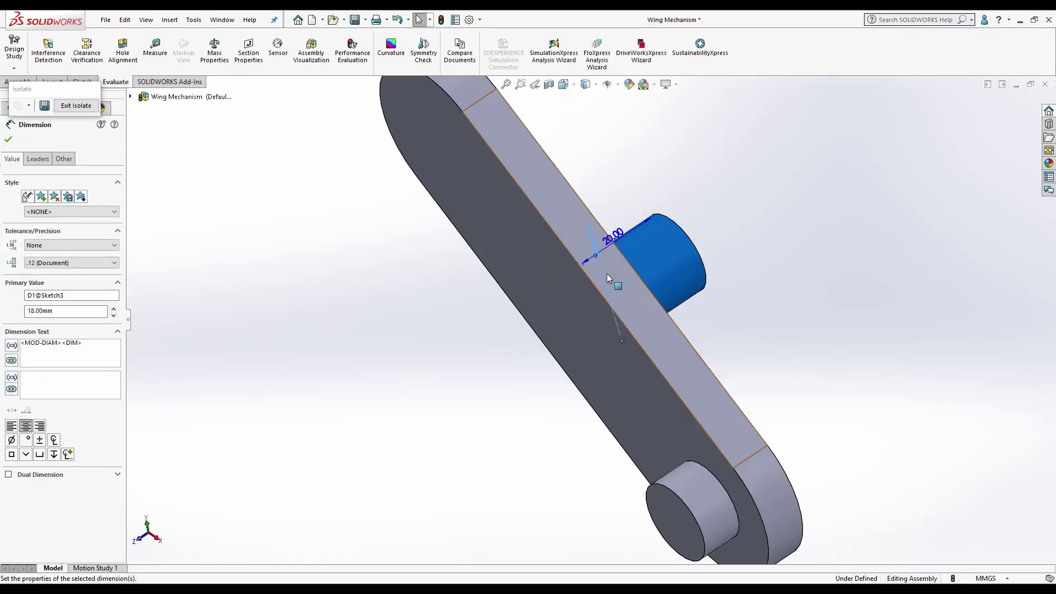
# Step: Confirm the cam pin diameter at 20 mm, rebuild, and exit isolate to the full assembly
pyautogui.doubleClick(595, 242)
pyautogui.press('Escape')
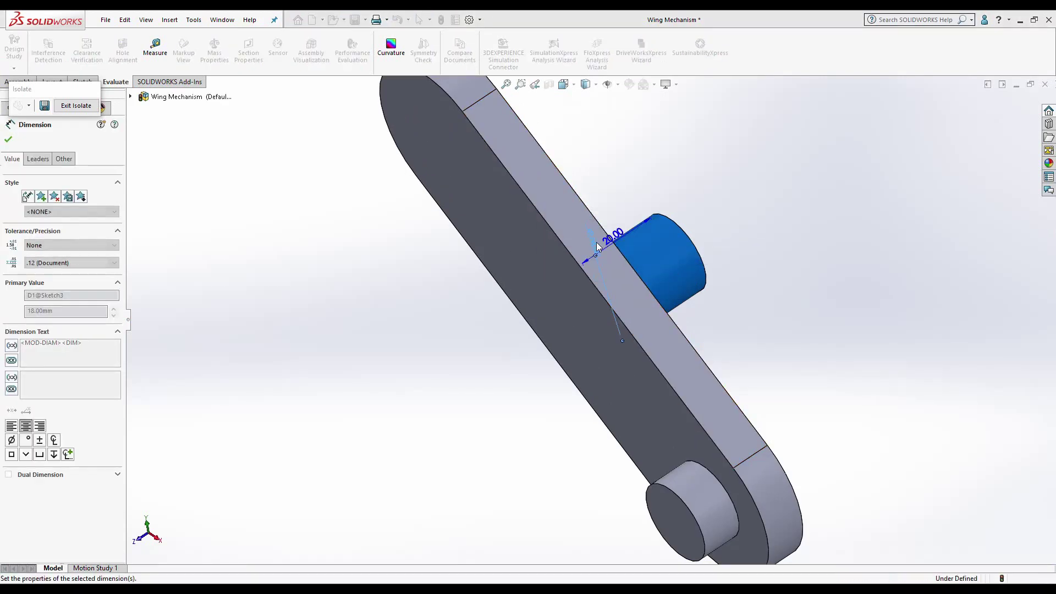
pyautogui.doubleClick(610, 241)
pyautogui.press('Return')
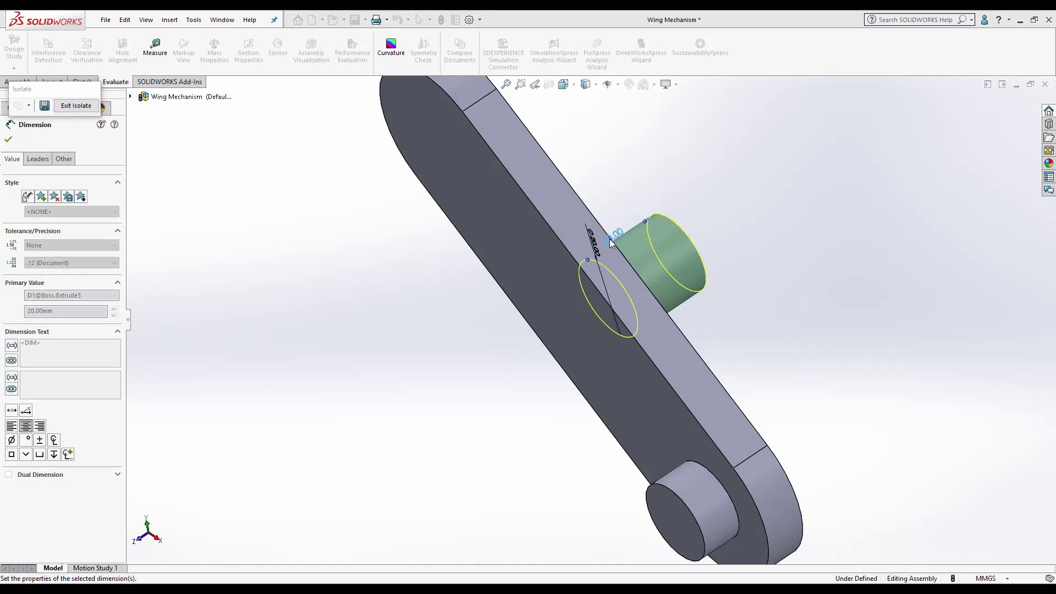
pyautogui.click(373, 309)
pyautogui.scroll(1, 467, 128)
pyautogui.click(442, 23)
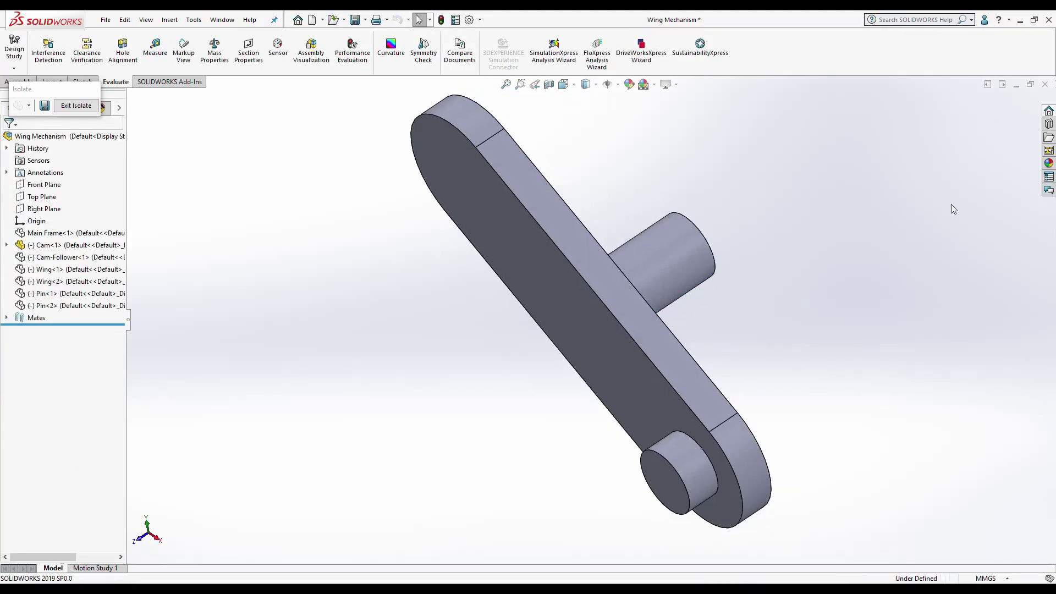
pyautogui.rightClick(914, 155)
pyautogui.click(76, 105)
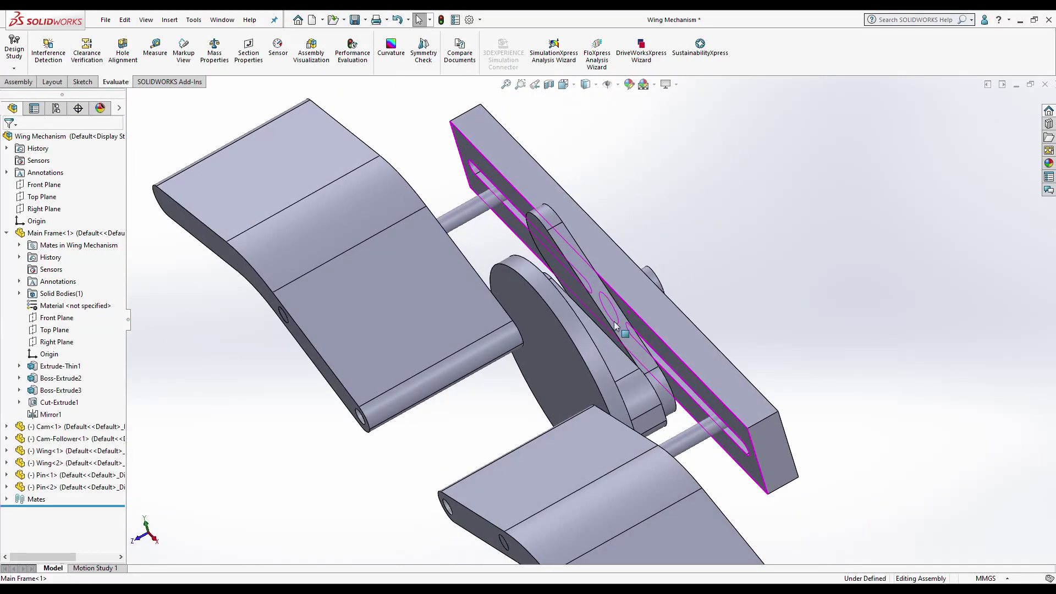
# Step: Save the assembly and its modified documents, then go to Motion Study 1
pyautogui.hotkey('ctrl', 's')
pyautogui.click(221, 262)
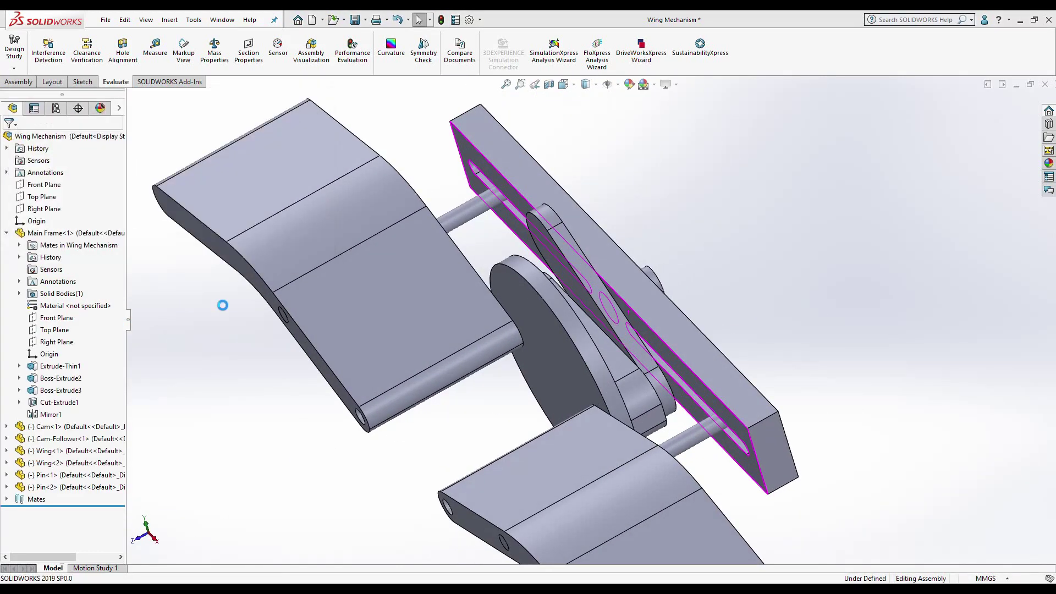
pyautogui.click(92, 571)
pyautogui.click(82, 374)
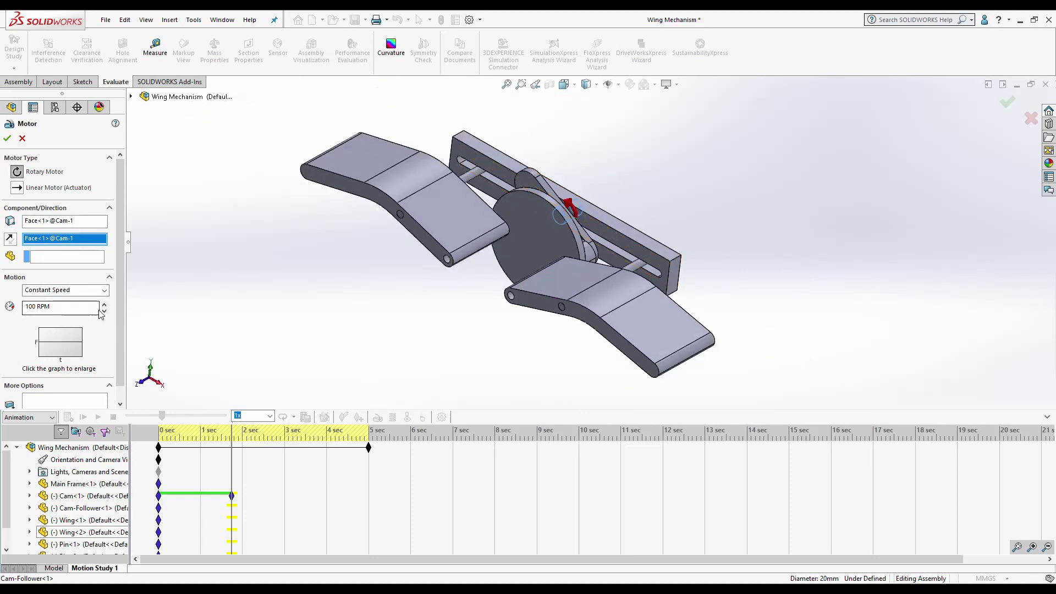
# Step: Add a 100 RPM rotary motor on the cam, calculate, and play the study on loop
pyautogui.click(7, 138)
pyautogui.click(68, 417)
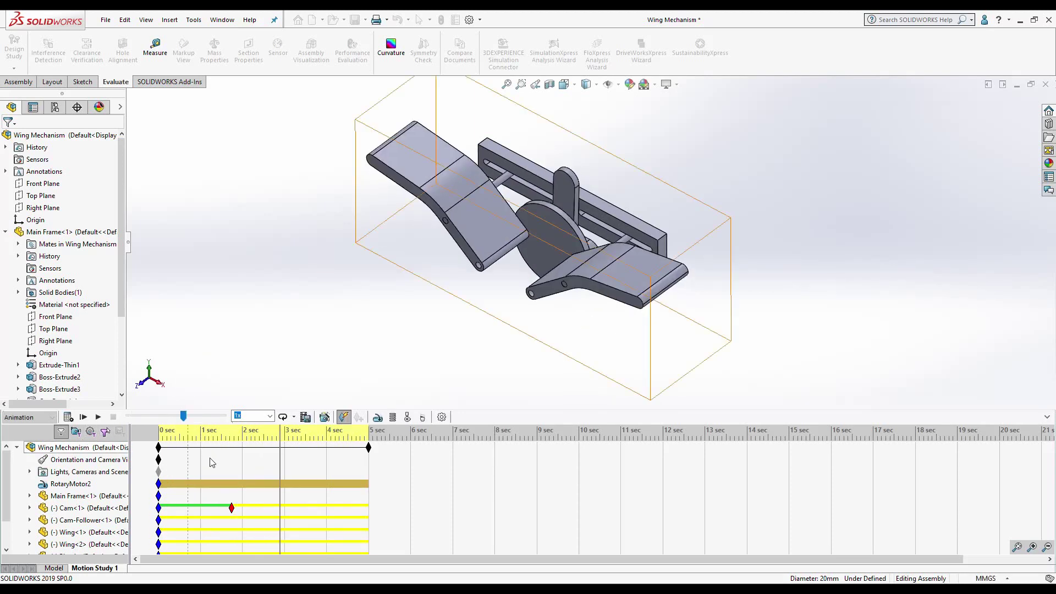
pyautogui.click(295, 419)
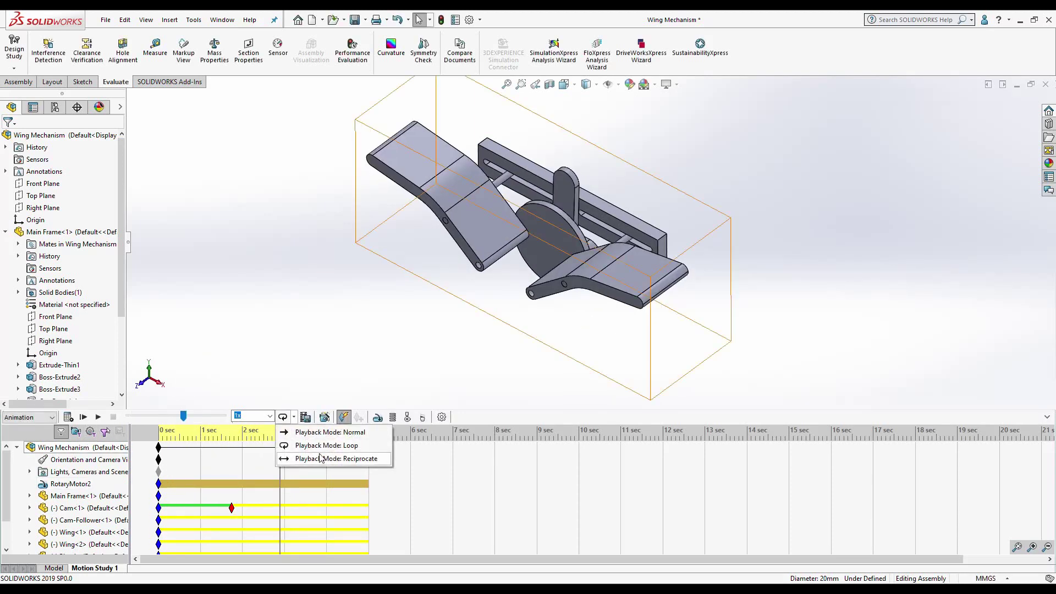
pyautogui.click(321, 445)
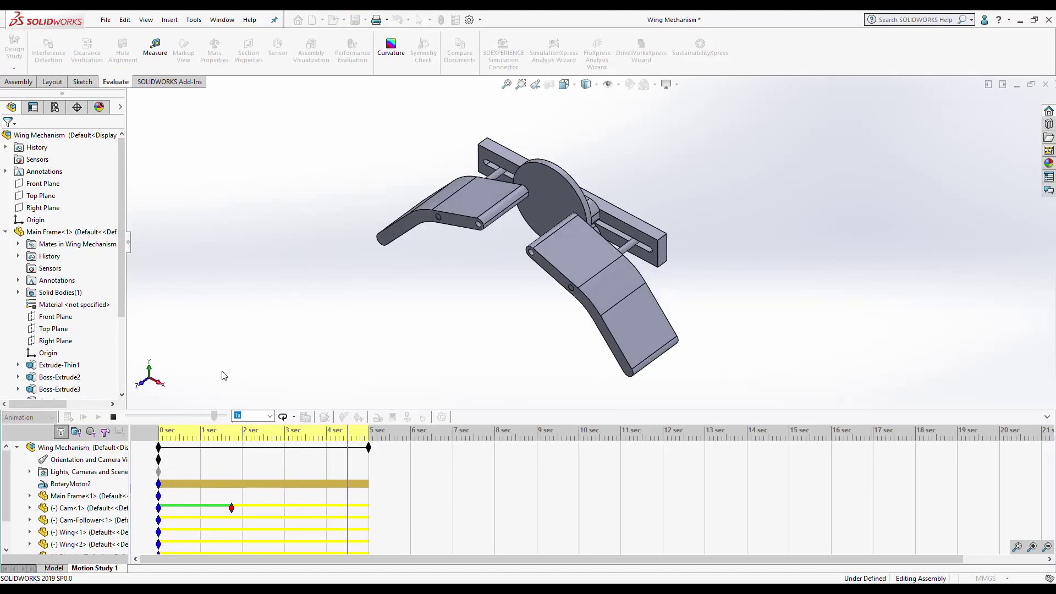
# Step: Re-open RotaryMotor2's settings, accept them, and recalculate the motion study
pyautogui.rightClick(70, 483)
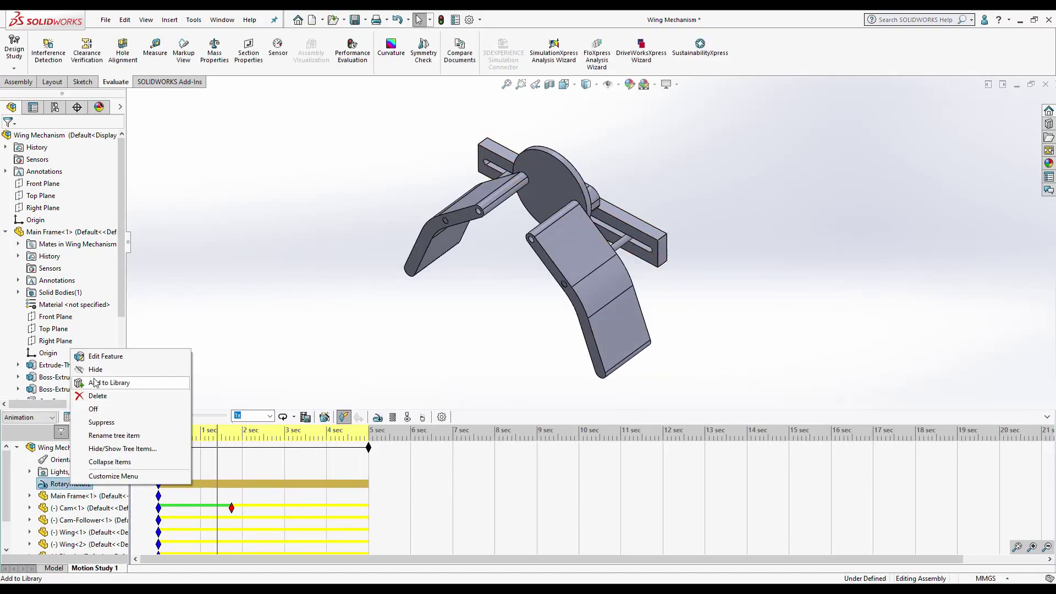
pyautogui.click(91, 357)
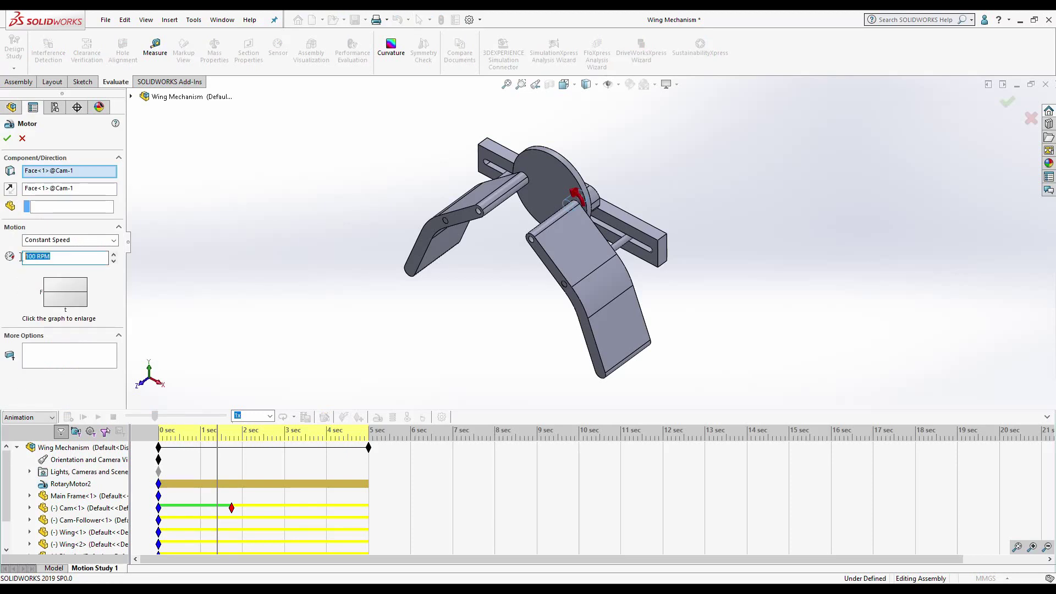
pyautogui.click(7, 139)
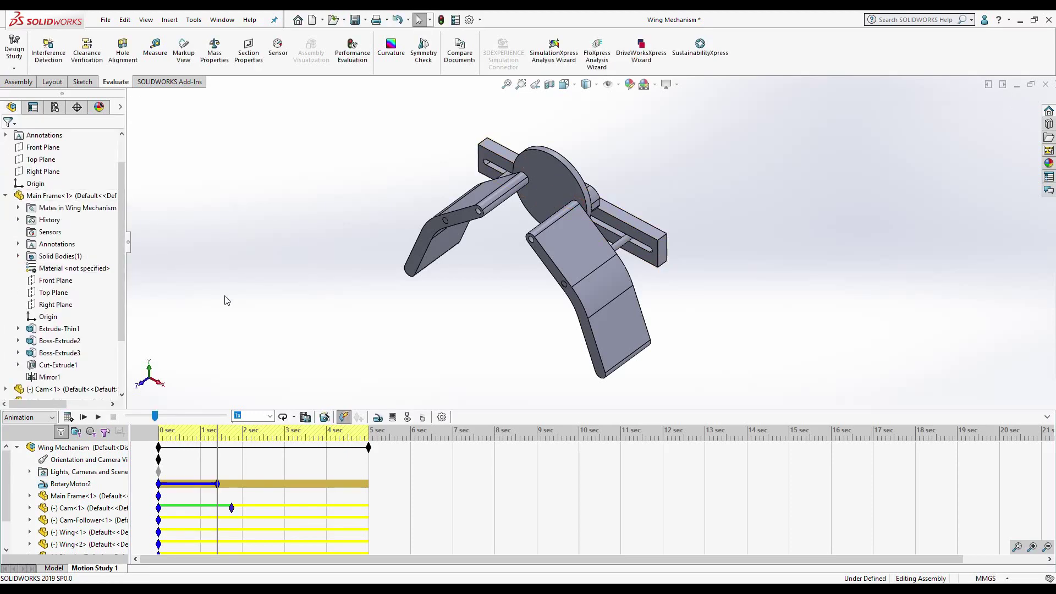
pyautogui.click(68, 417)
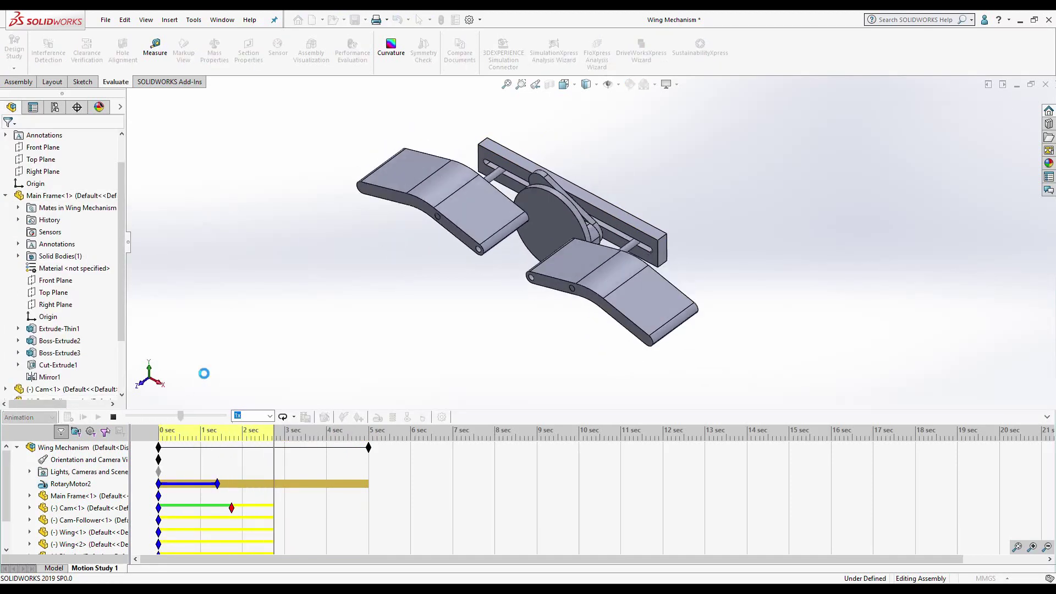
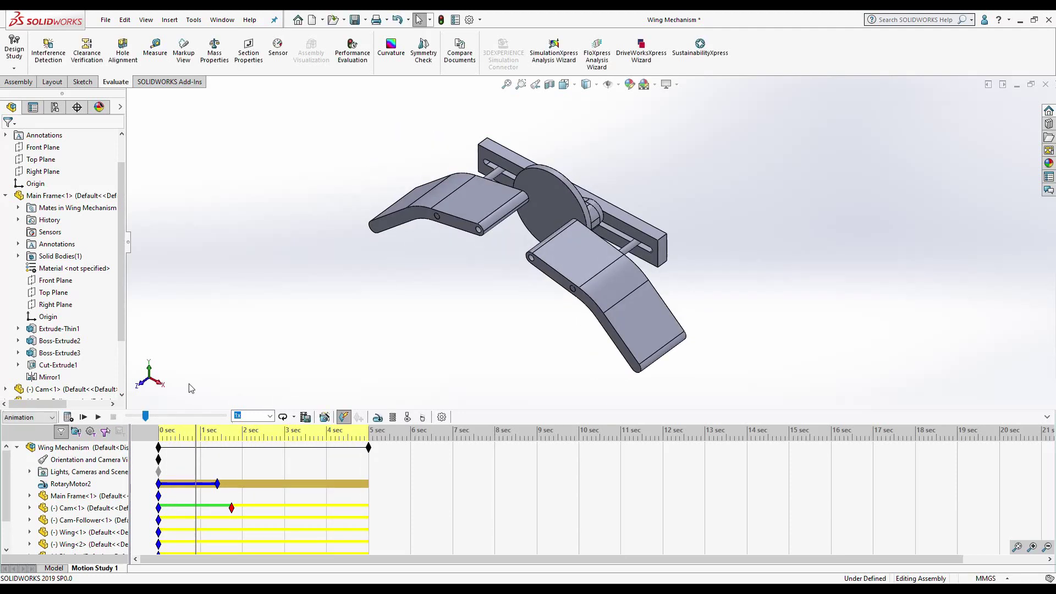
# Step: Leave the motion study for the model view and orbit and zoom around the assembly
pyautogui.click(54, 569)
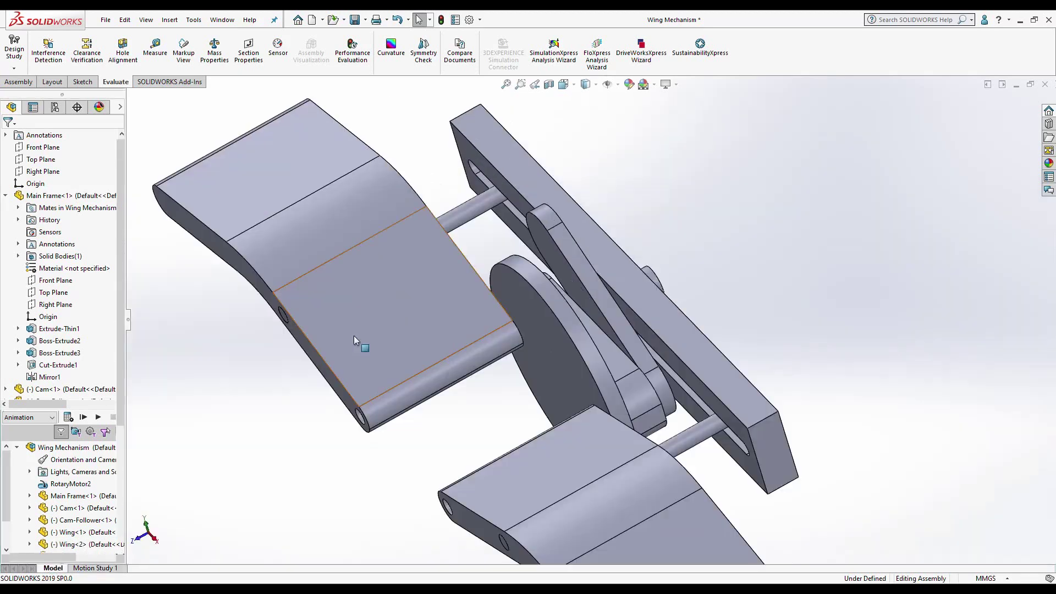
pyautogui.moveTo(516, 413)
pyautogui.mouseDown(button='middle')
pyautogui.moveTo(558, 436)
pyautogui.moveTo(441, 346)
pyautogui.mouseUp(button='middle')
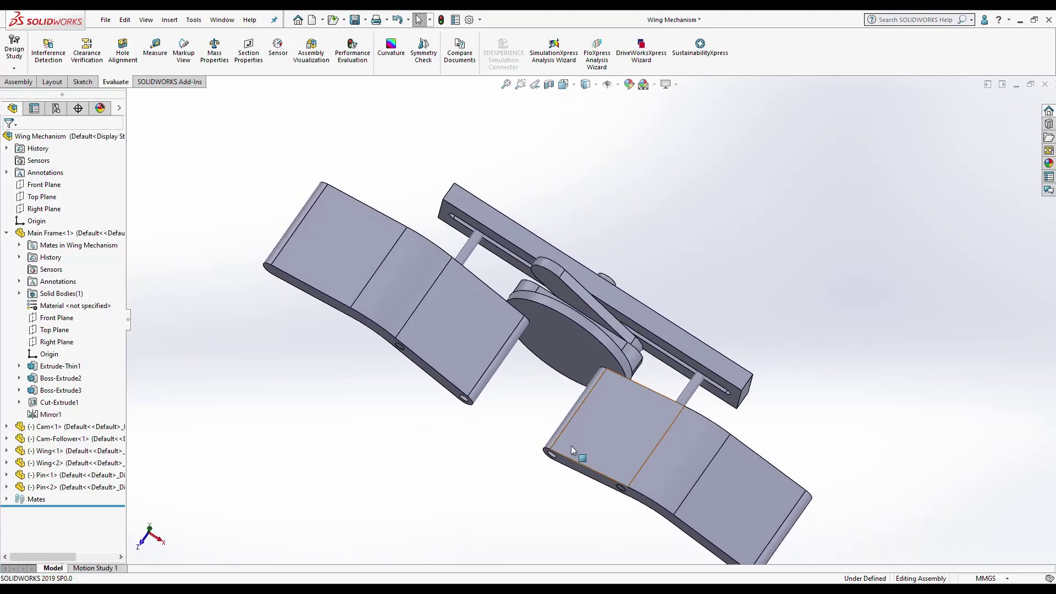
pyautogui.scroll(3, 442, 347)
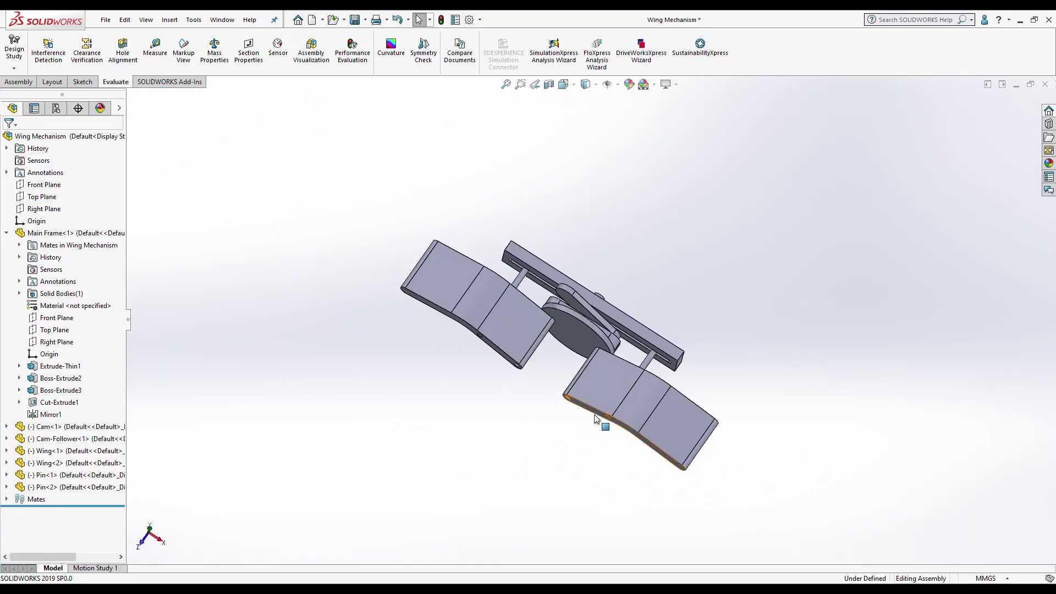
pyautogui.moveTo(595, 419); pyautogui.dragTo(523, 349, button='middle')
pyautogui.scroll(-6, 614, 312)
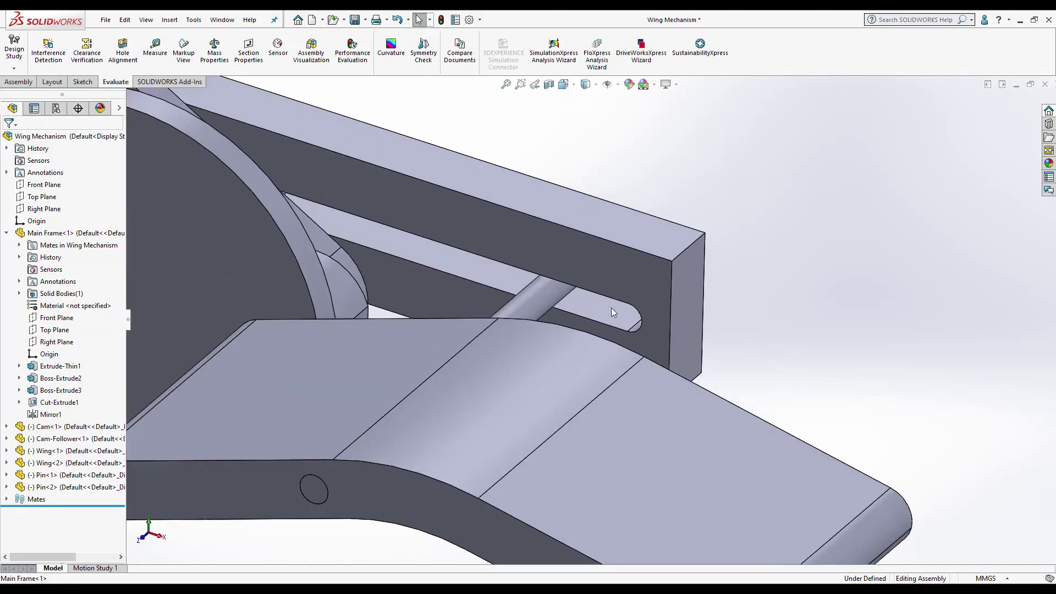
pyautogui.scroll(5, 614, 313)
# Step: Show the wing mechanism in Isometric view, briefly opening and closing the File menu
pyautogui.press('space')
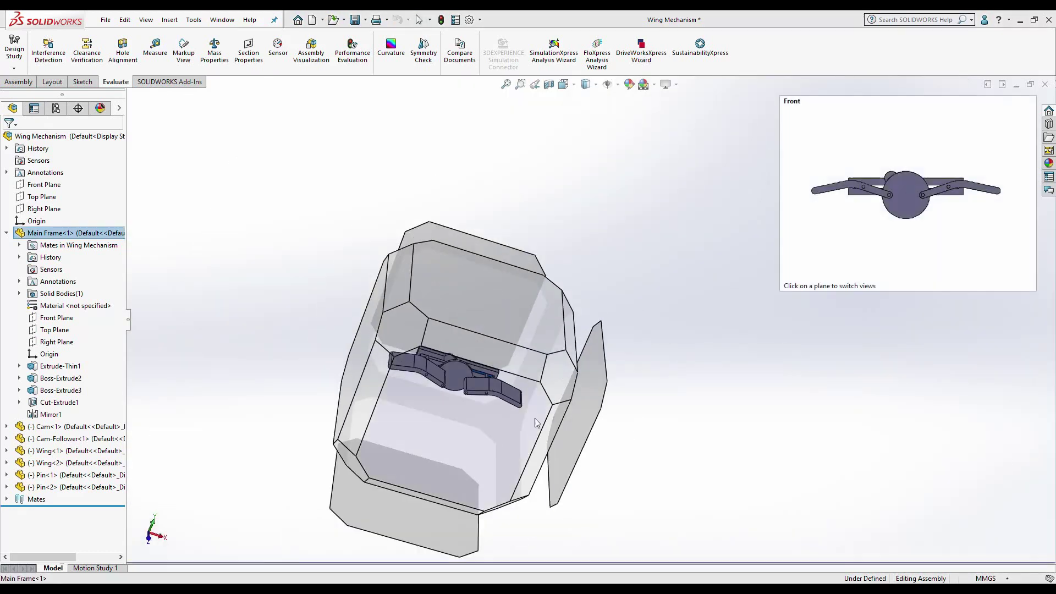
pyautogui.click(537, 422)
pyautogui.click(106, 20)
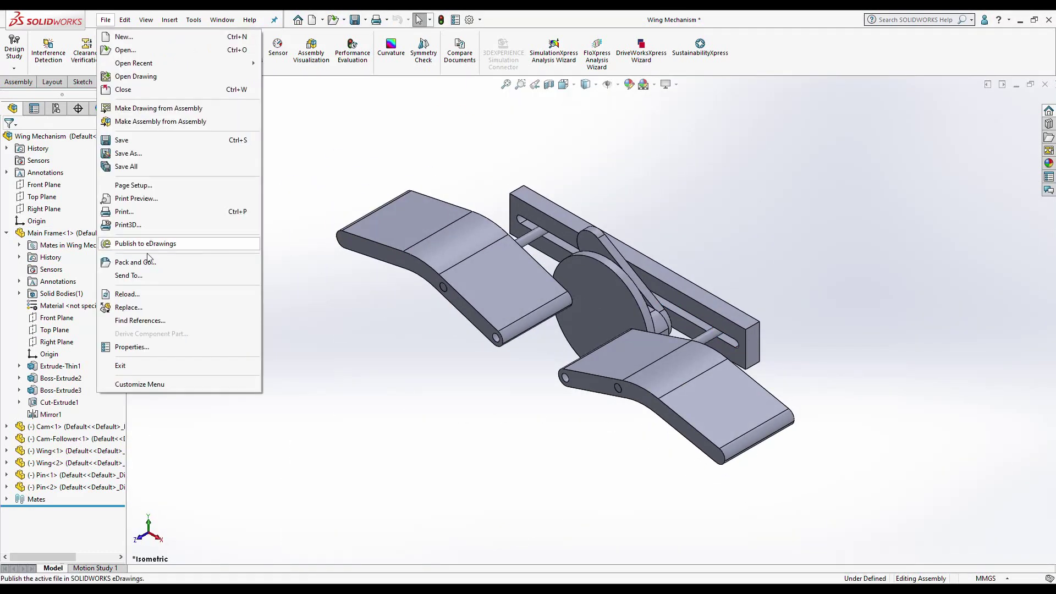
pyautogui.click(276, 328)
# Step: Start a mate and choose the Slot mechanical mate with Free constraint
pyautogui.click(691, 572)
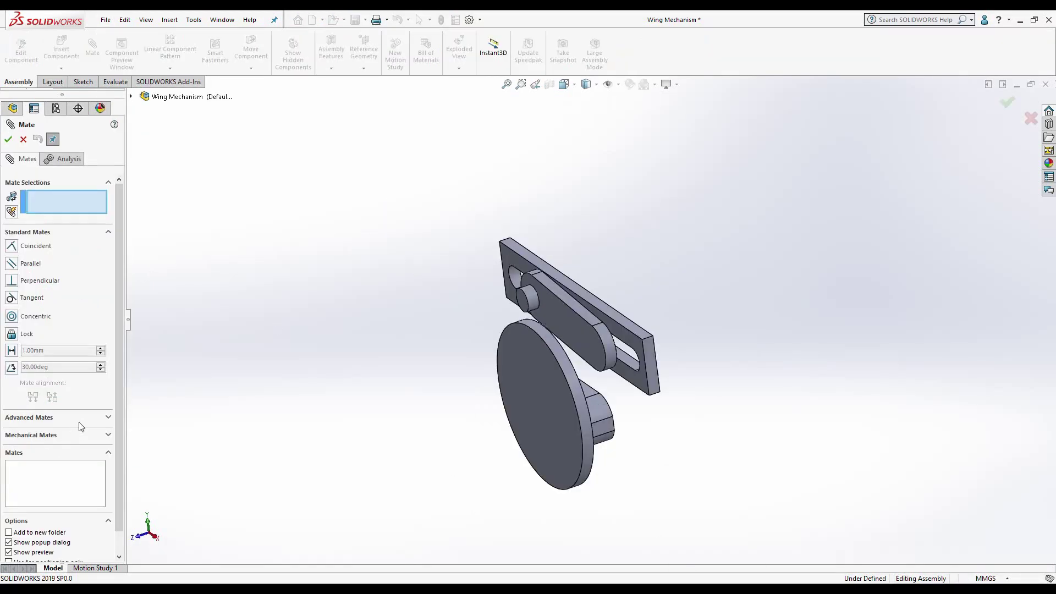
pyautogui.click(106, 419)
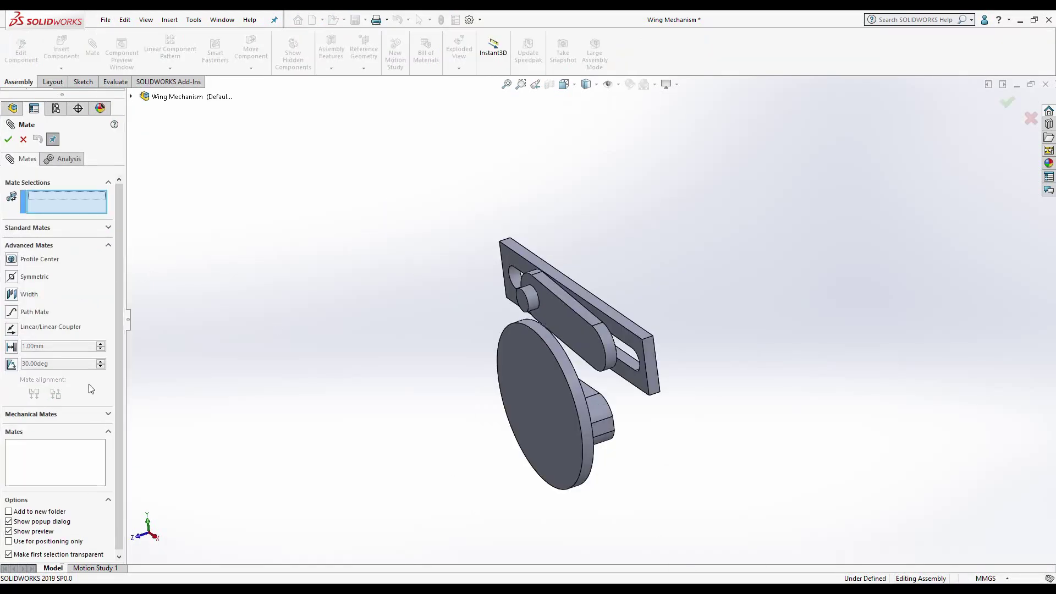
pyautogui.click(109, 413)
pyautogui.click(10, 284)
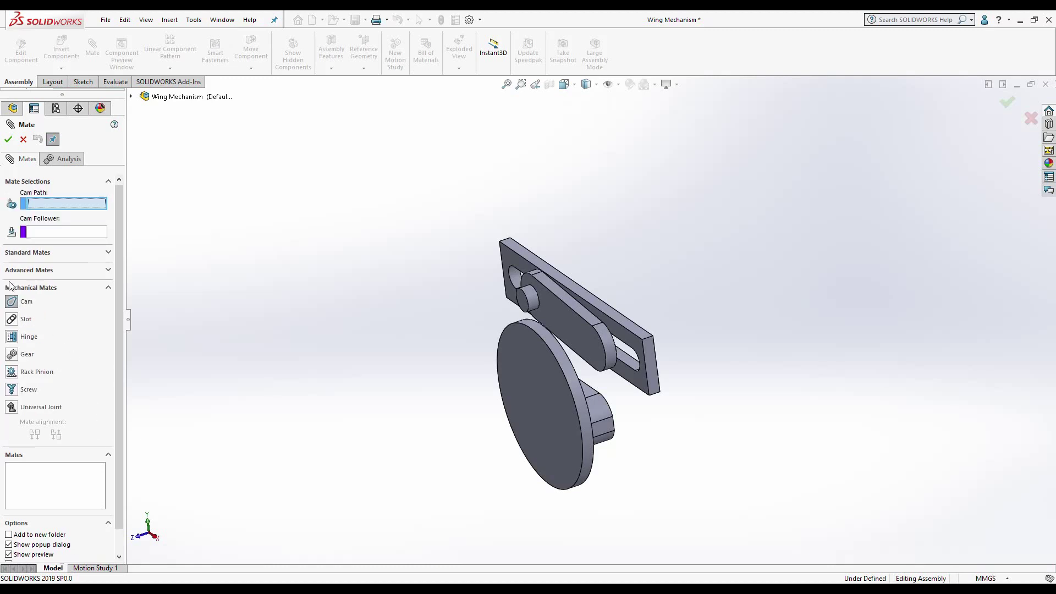
pyautogui.click(11, 320)
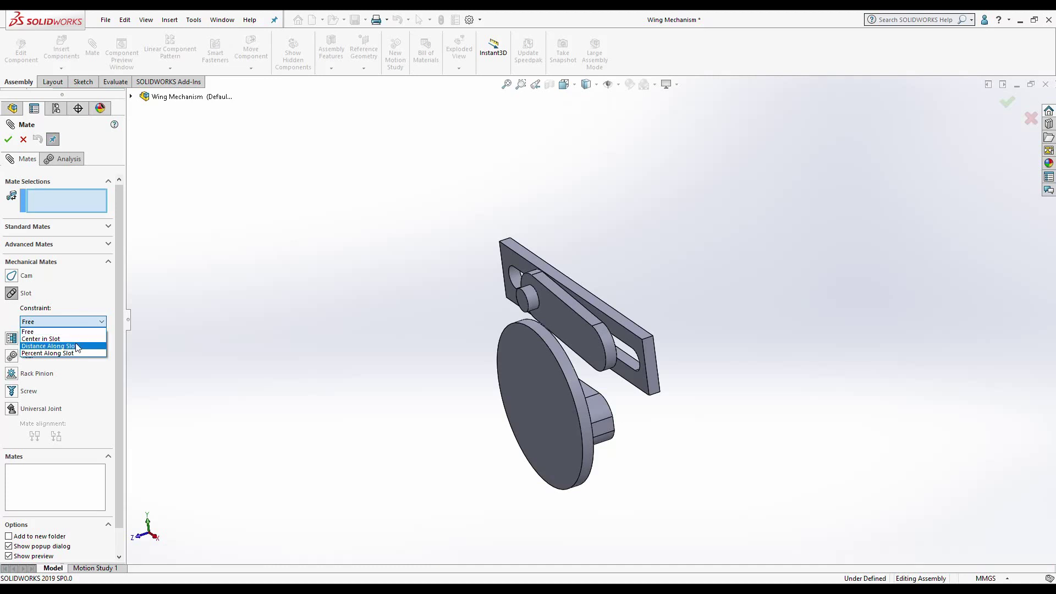
pyautogui.scroll(3, 400, 376)
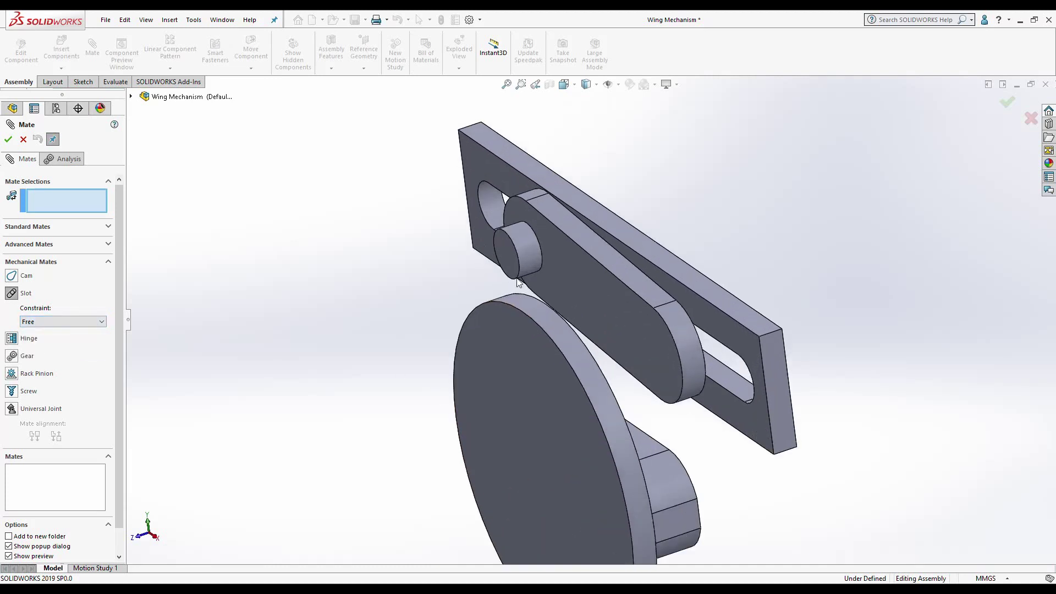
# Step: Mate the cam's pin face to the cam follower's slot face and accept it
pyautogui.click(520, 285)
pyautogui.scroll(-3, 498, 367)
pyautogui.moveTo(497, 368); pyautogui.dragTo(609, 385, button='middle')
pyautogui.click(609, 384)
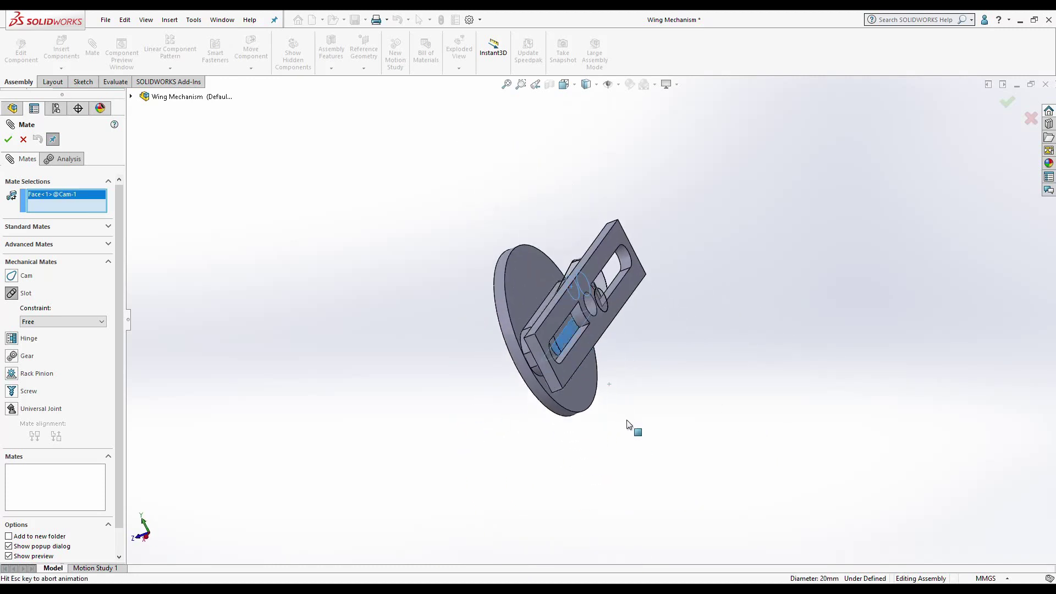
pyautogui.click(629, 425)
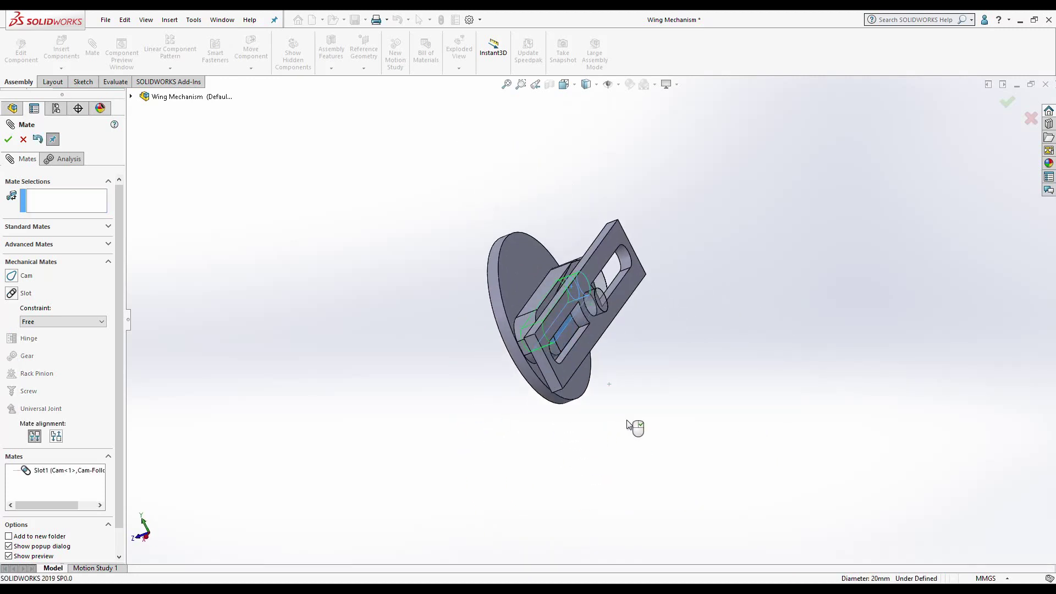
# Step: Close the mate settings and drag the cam follower to check the slot mate
pyautogui.click(7, 139)
pyautogui.moveTo(445, 311); pyautogui.dragTo(542, 303, button='middle')
pyautogui.moveTo(542, 304)
pyautogui.mouseDown()
pyautogui.moveTo(543, 412)
pyautogui.moveTo(582, 324)
pyautogui.mouseUp()
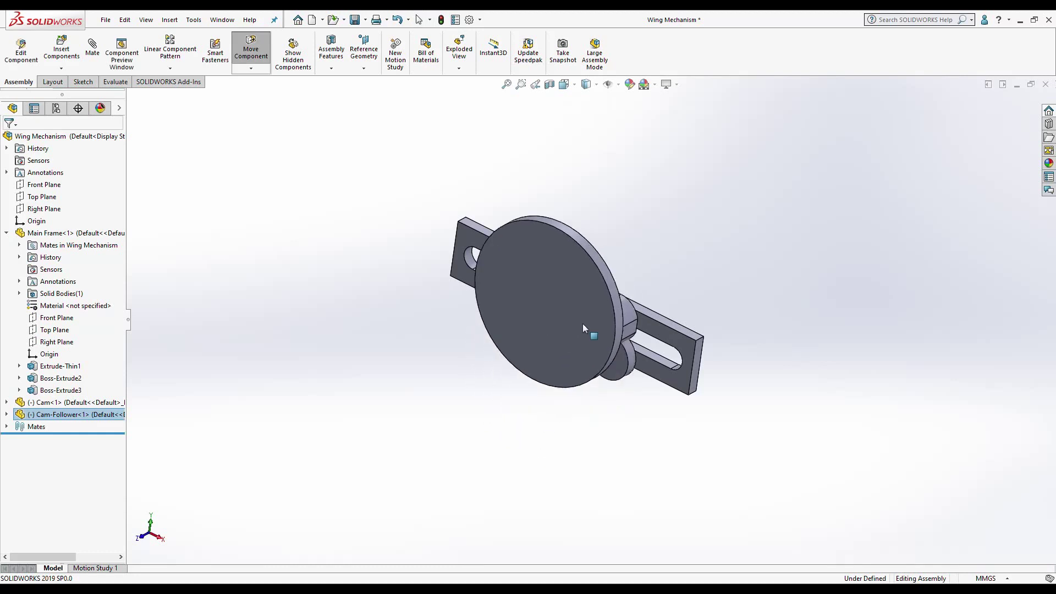
# Step: Orbit the assembly and select the main frame to reveal its dimensions
pyautogui.moveTo(583, 328)
pyautogui.mouseDown(button='middle')
pyautogui.moveTo(302, 396)
pyautogui.moveTo(460, 396)
pyautogui.moveTo(576, 327)
pyautogui.moveTo(539, 375)
pyautogui.mouseUp(button='middle')
pyautogui.press('Escape')
pyautogui.scroll(-3, 571, 295)
pyautogui.scroll(-2, 592, 325)
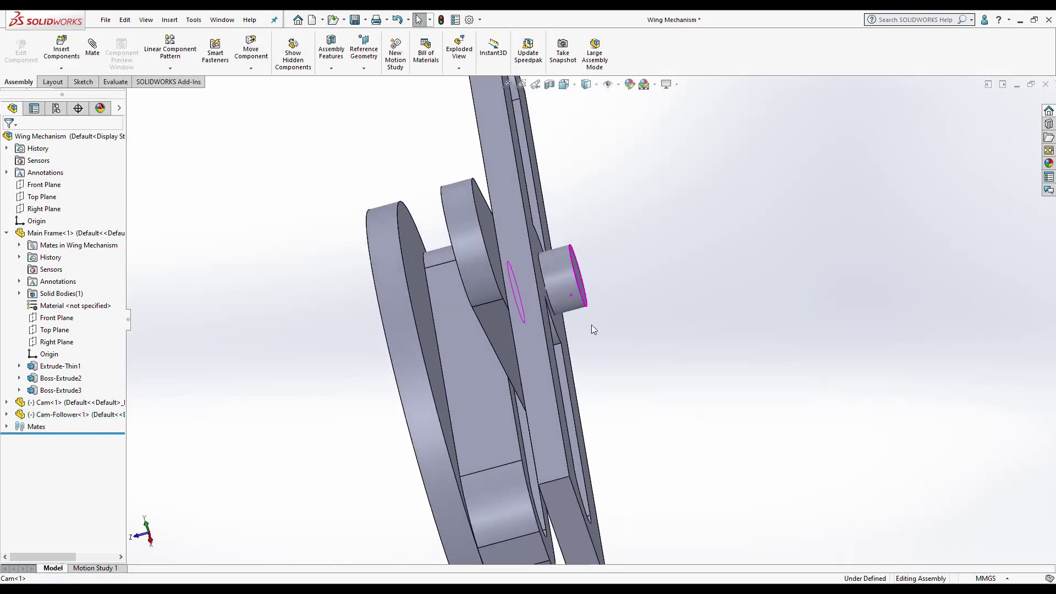
pyautogui.scroll(2, 527, 274)
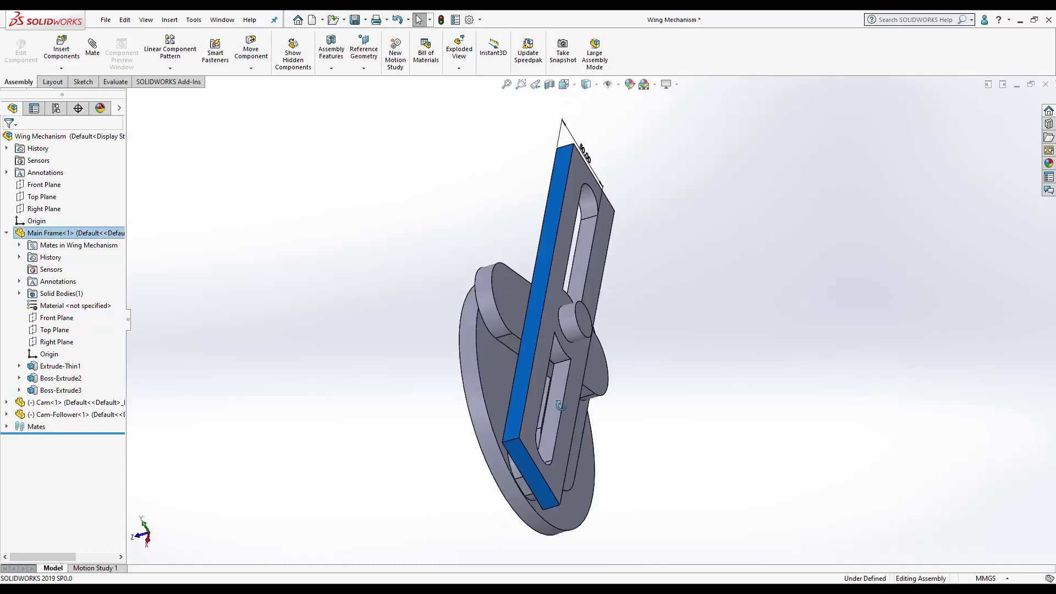
pyautogui.moveTo(570, 263)
pyautogui.mouseDown(button='middle')
pyautogui.moveTo(642, 262)
pyautogui.moveTo(536, 378)
pyautogui.moveTo(510, 382)
pyautogui.moveTo(526, 401)
pyautogui.mouseUp(button='middle')
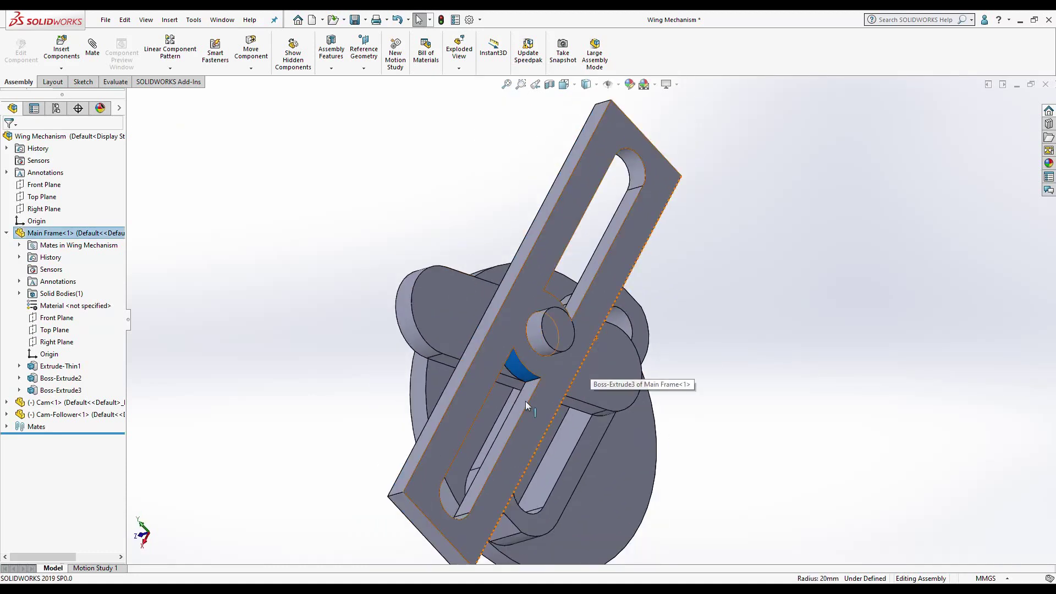
pyautogui.click(594, 264)
pyautogui.moveTo(566, 316); pyautogui.dragTo(575, 260, button='middle')
pyautogui.scroll(3, 576, 261)
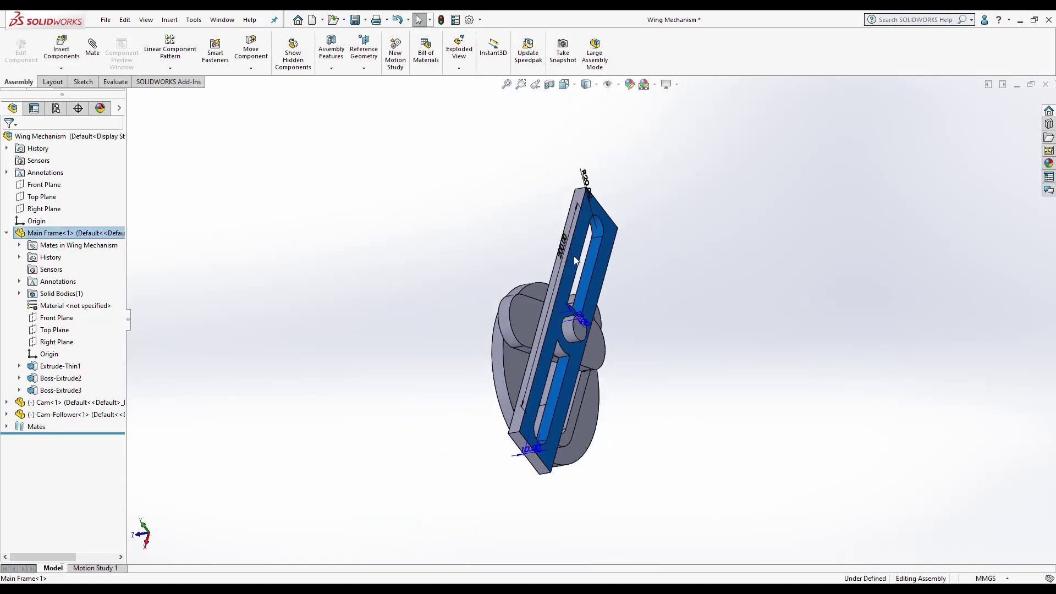
# Step: Change the frame's D1@Extrude-Thin1 dimension from 10 mm to 200 mm and rebuild
pyautogui.click(529, 457)
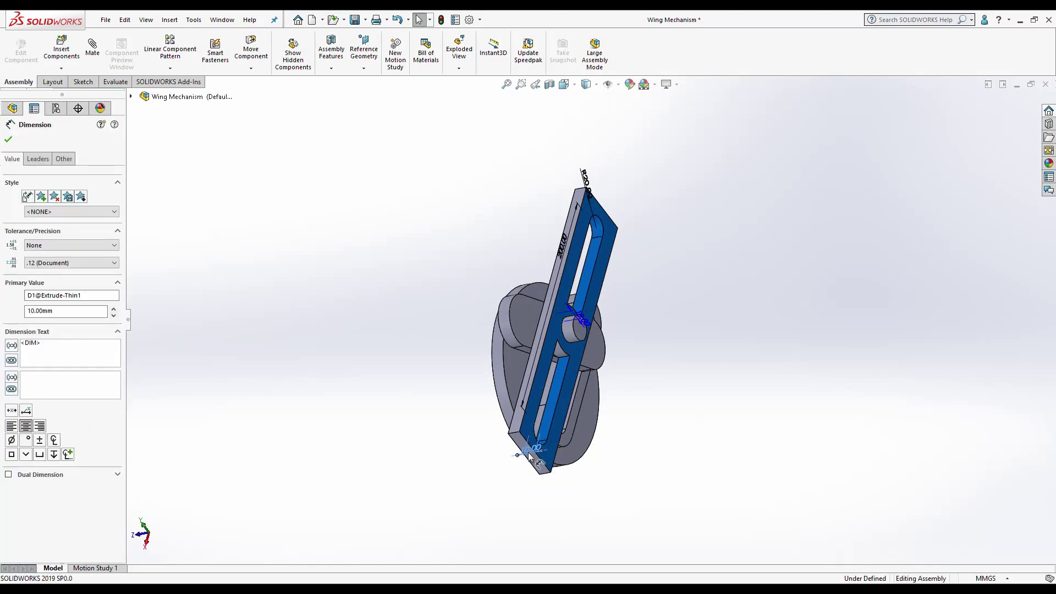
pyautogui.doubleClick(530, 450)
pyautogui.write('200')
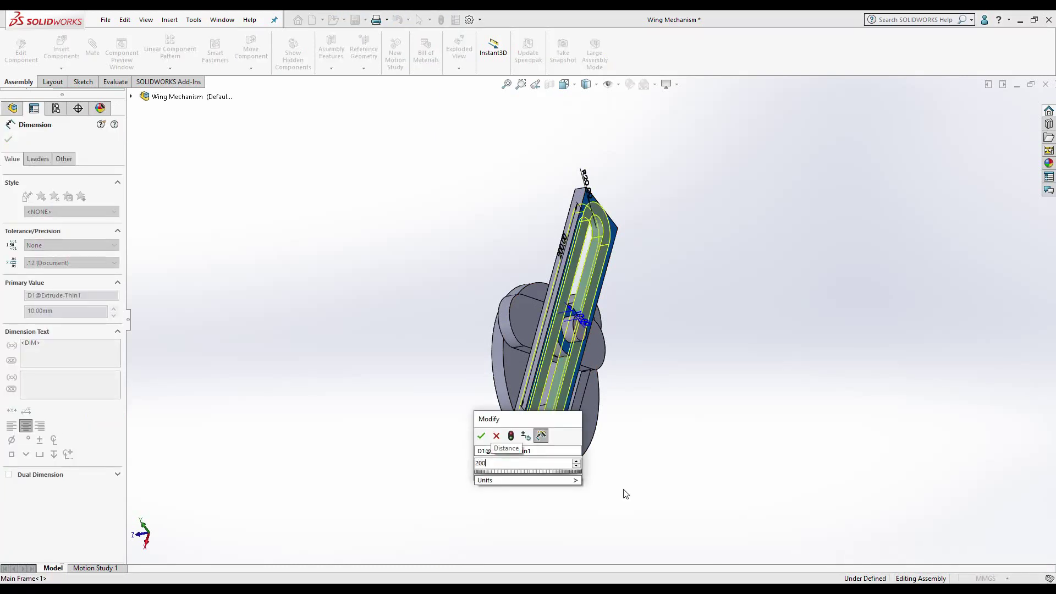
pyautogui.press('Return')
pyautogui.press('Escape')
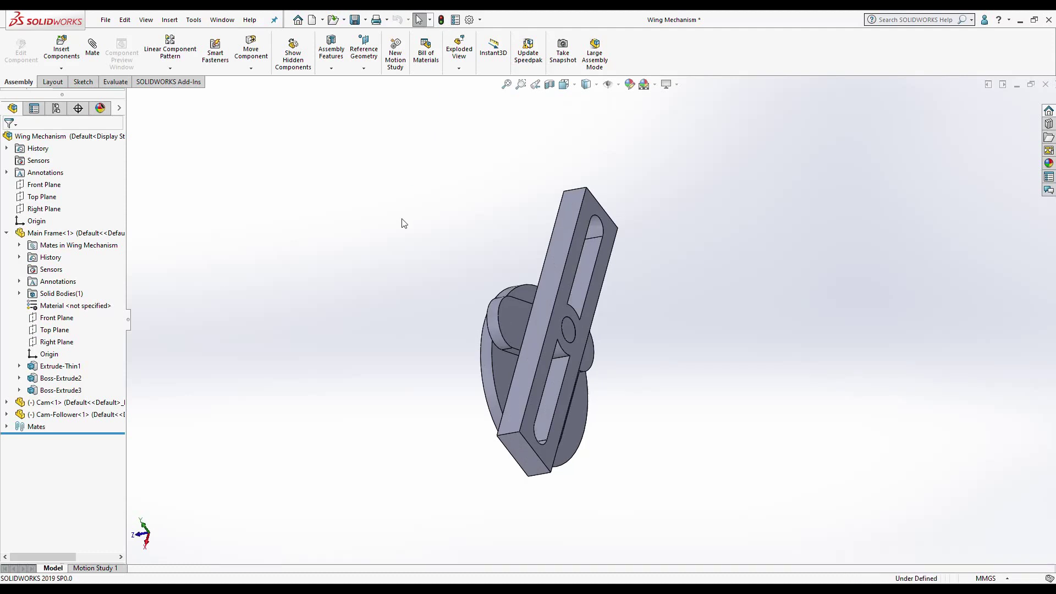
# Step: Rotate the cam disc several times to test the mechanism's motion
pyautogui.moveTo(401, 224); pyautogui.dragTo(542, 365, button='middle')
pyautogui.moveTo(592, 384); pyautogui.dragTo(484, 451)
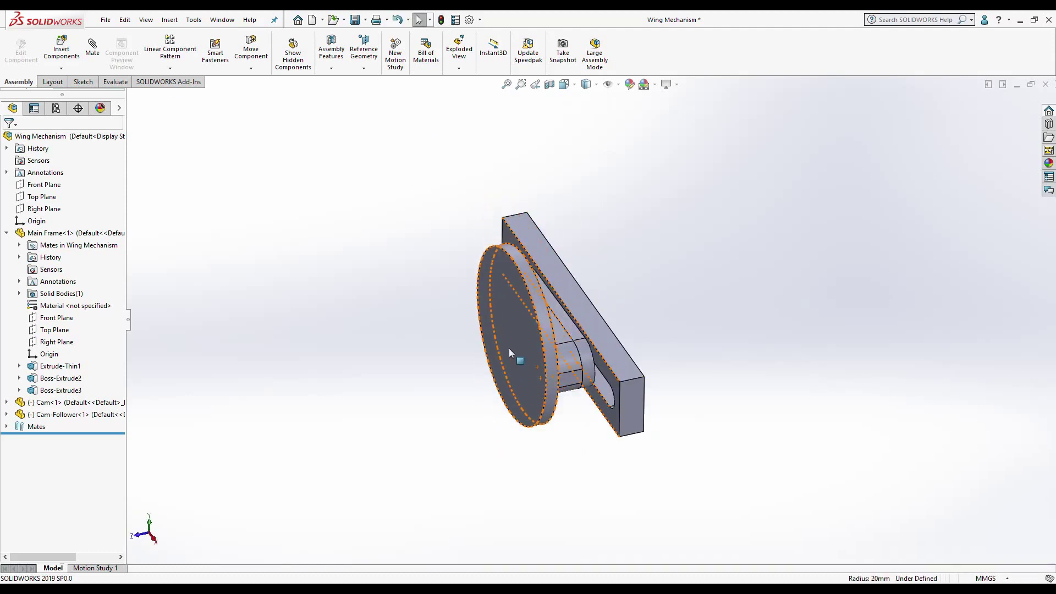
pyautogui.moveTo(518, 315); pyautogui.dragTo(671, 382)
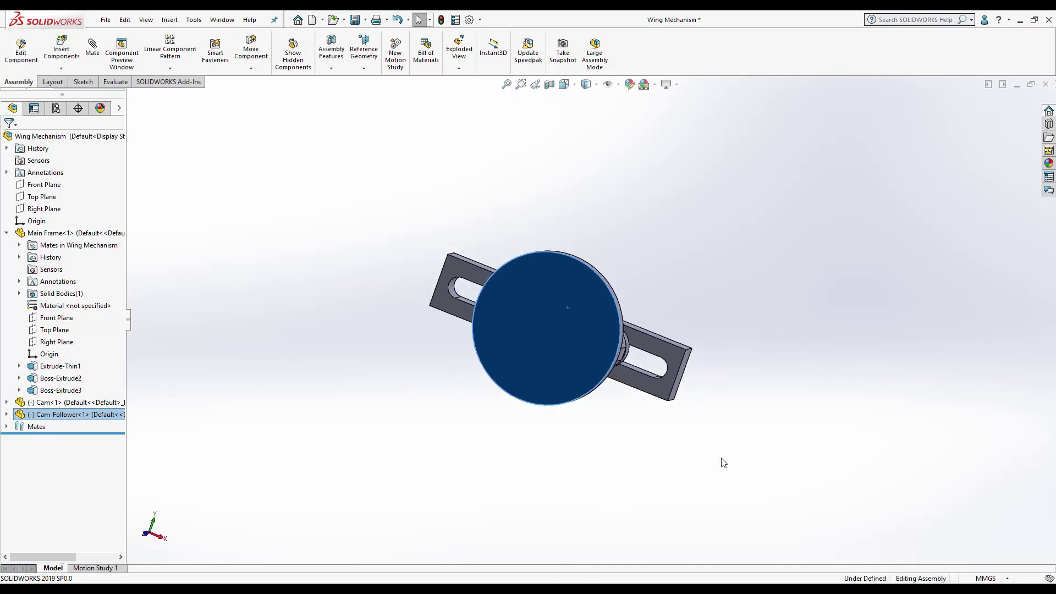
pyautogui.moveTo(671, 383); pyautogui.dragTo(566, 420)
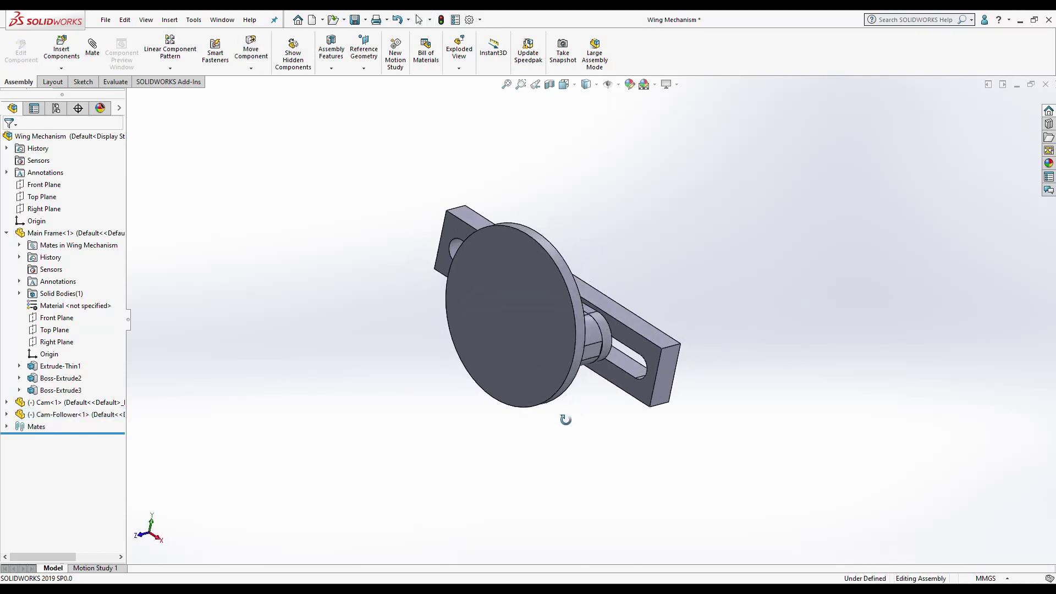
# Step: Save the assembly and its modified documents, rebuilding first
pyautogui.click(355, 22)
pyautogui.click(222, 259)
pyautogui.click(504, 263)
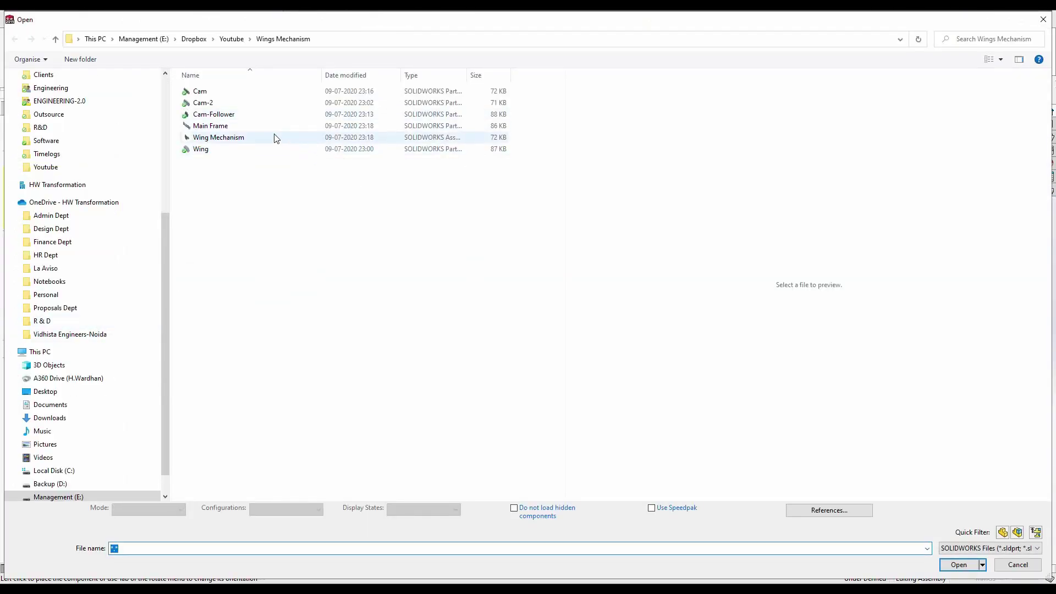
# Step: Insert the Wing part below the cam and trial-select the cam face and wing edge
pyautogui.doubleClick(268, 154)
pyautogui.click(430, 305)
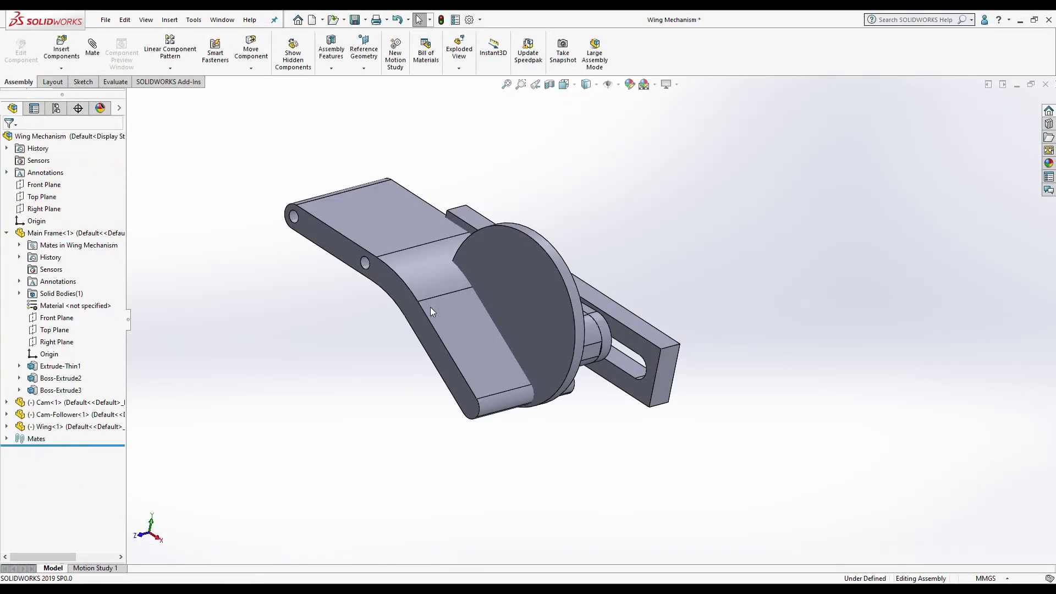
pyautogui.moveTo(435, 275); pyautogui.dragTo(520, 379)
pyautogui.click(526, 371)
pyautogui.moveTo(526, 372); pyautogui.dragTo(546, 424, button='middle')
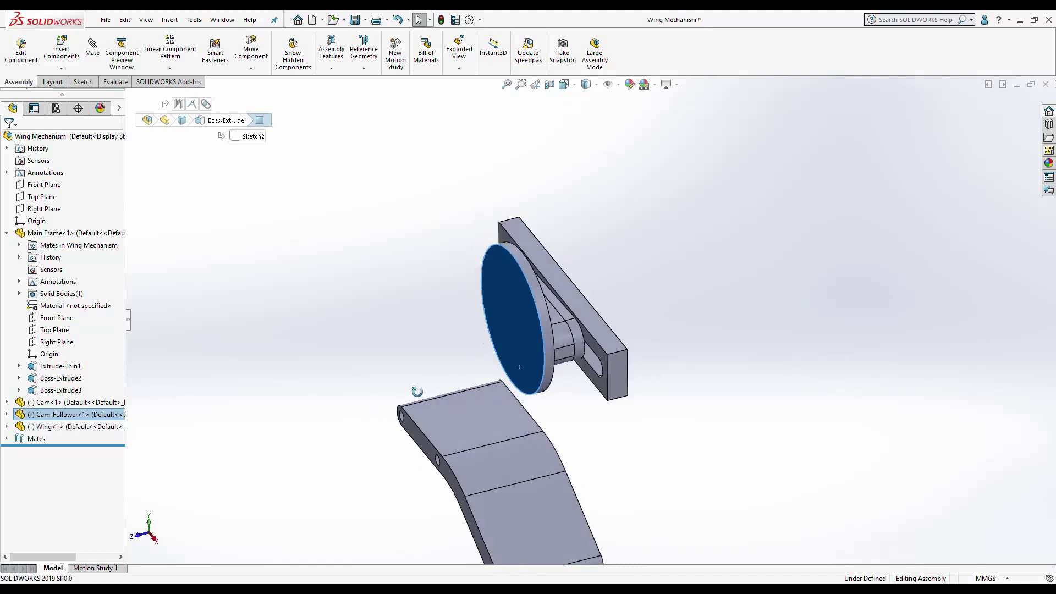
pyautogui.keyDown('ctrl'); pyautogui.click(608, 402); pyautogui.keyUp('ctrl')
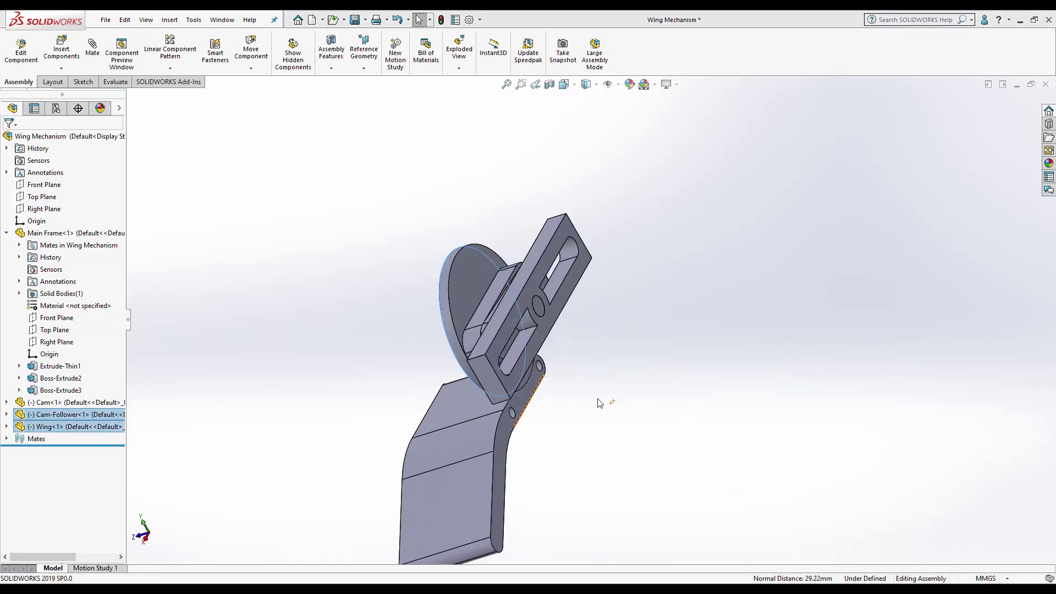
pyautogui.press('Escape')
# Step: Select the wing and follower faces, then clear them and view the whole mechanism
pyautogui.moveTo(500, 375); pyautogui.dragTo(439, 371, button='middle')
pyautogui.click(439, 371)
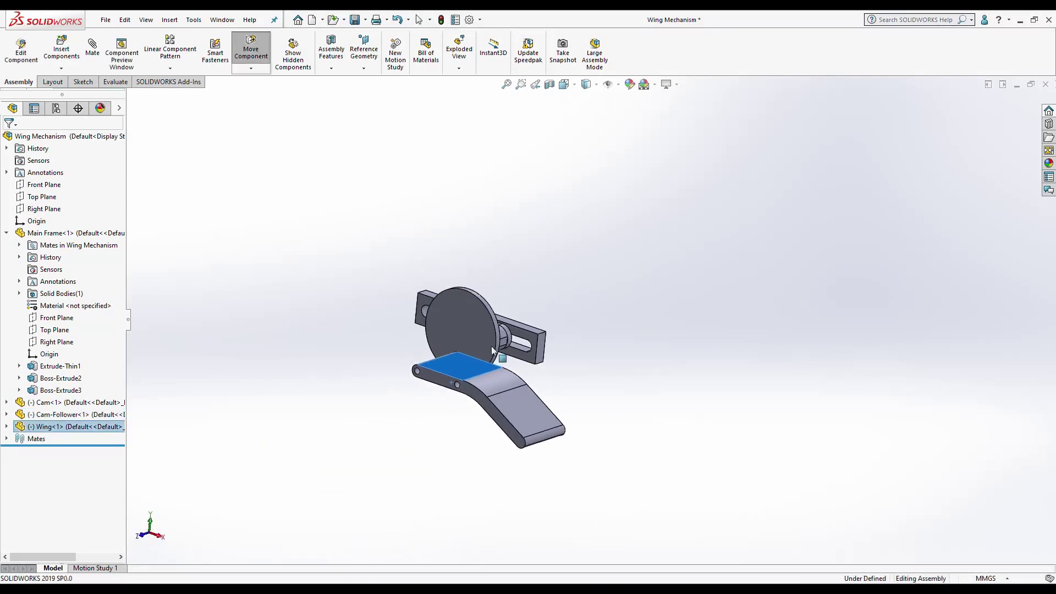
pyautogui.scroll(-5, 543, 334)
pyautogui.scroll(-3, 418, 336)
pyautogui.scroll(5, 417, 336)
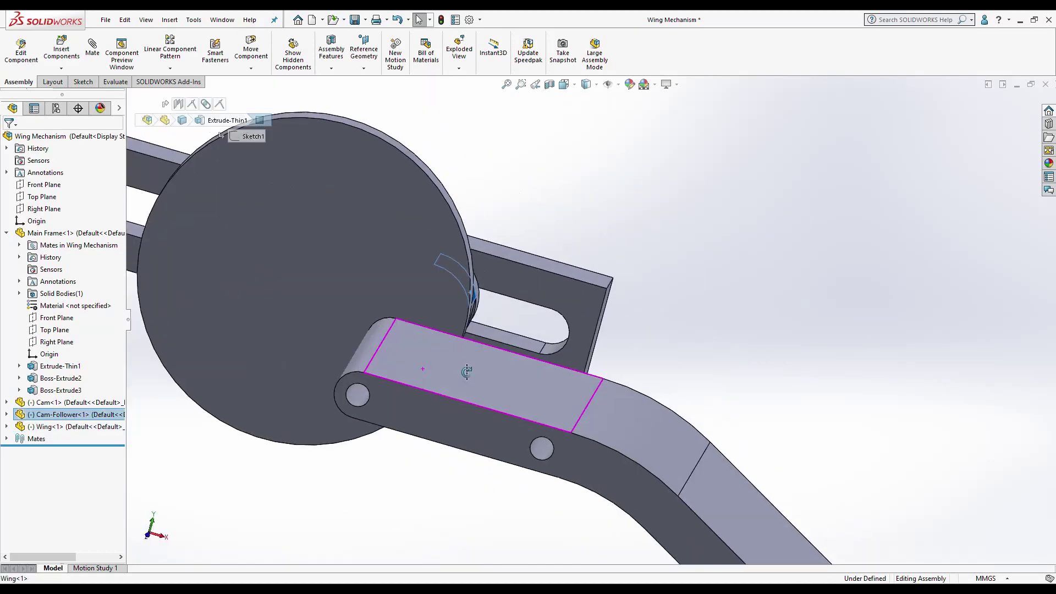
pyautogui.keyDown('ctrl'); pyautogui.click(422, 360); pyautogui.keyUp('ctrl')
pyautogui.press('Escape')
pyautogui.scroll(5, 422, 360)
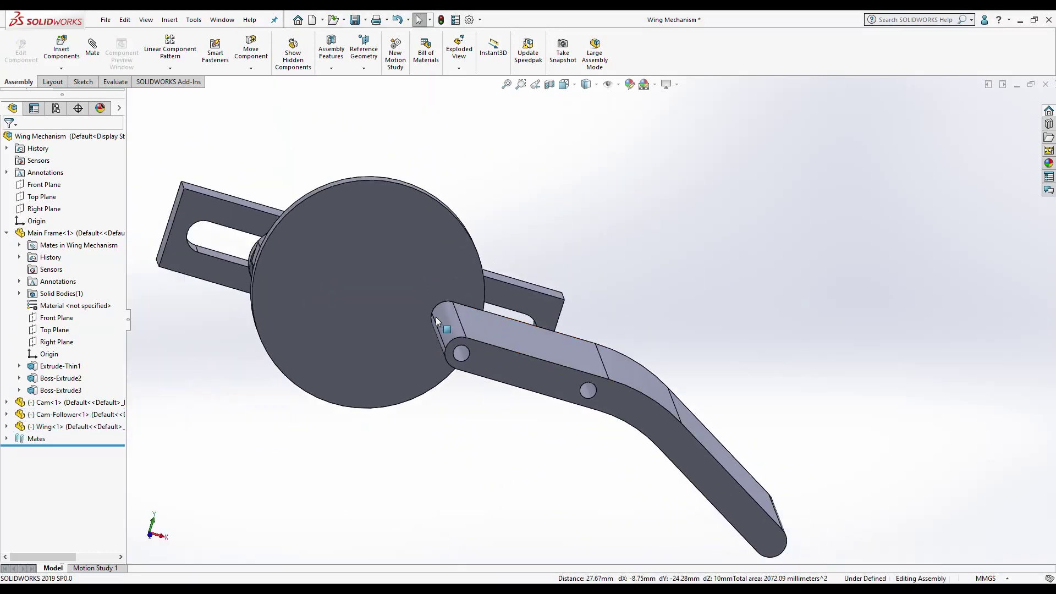
pyautogui.moveTo(422, 361); pyautogui.dragTo(487, 363, button='middle')
pyautogui.scroll(-2, 622, 343)
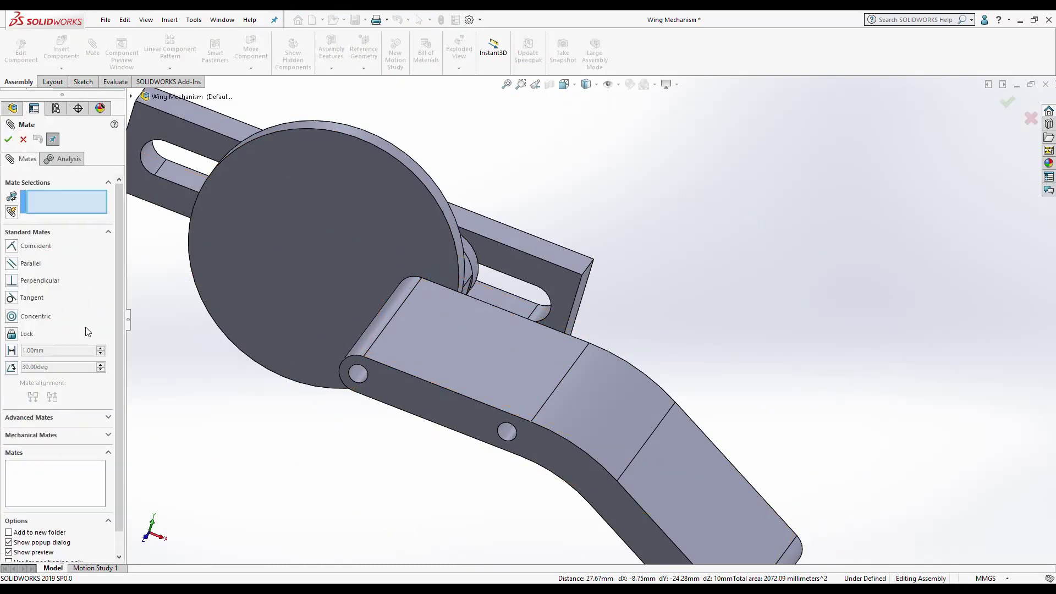
# Step: Choose a Slot mechanical mate and pick the wing's pin as the first entity
pyautogui.click(74, 435)
pyautogui.click(26, 294)
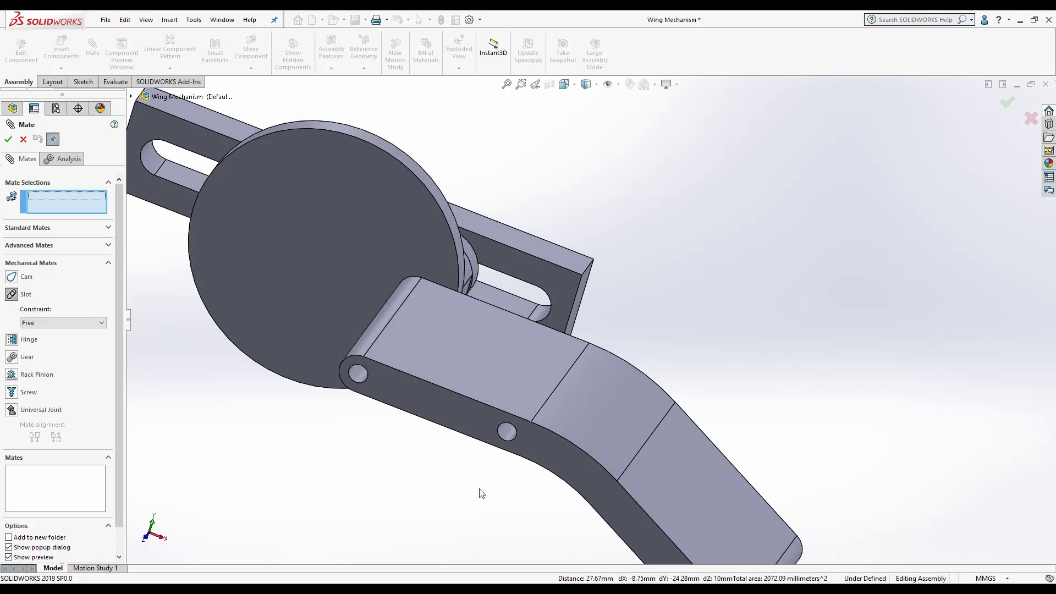
pyautogui.click(510, 437)
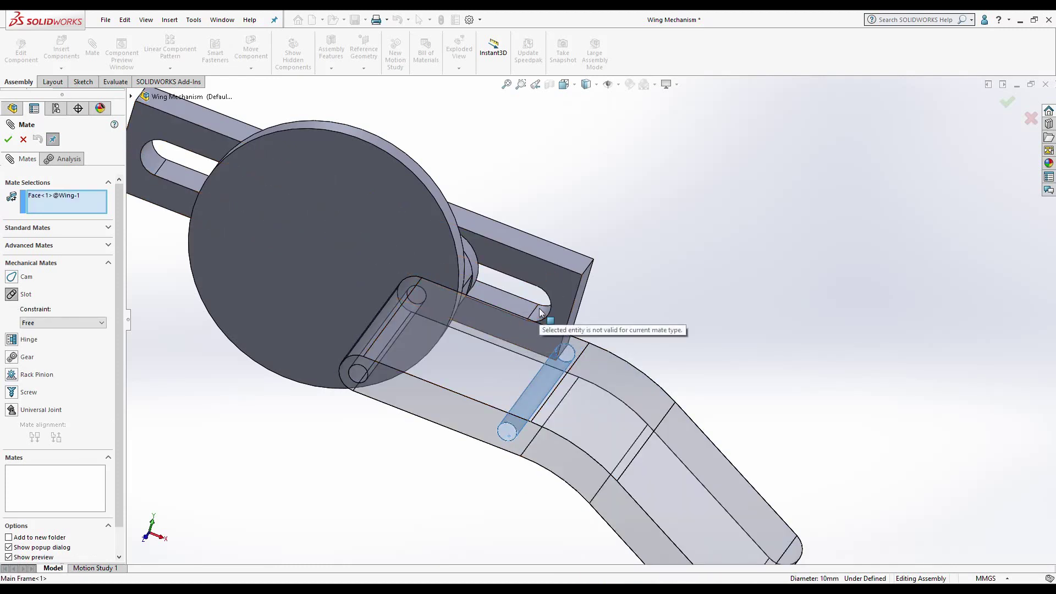
pyautogui.moveTo(533, 371); pyautogui.dragTo(606, 330, button='middle')
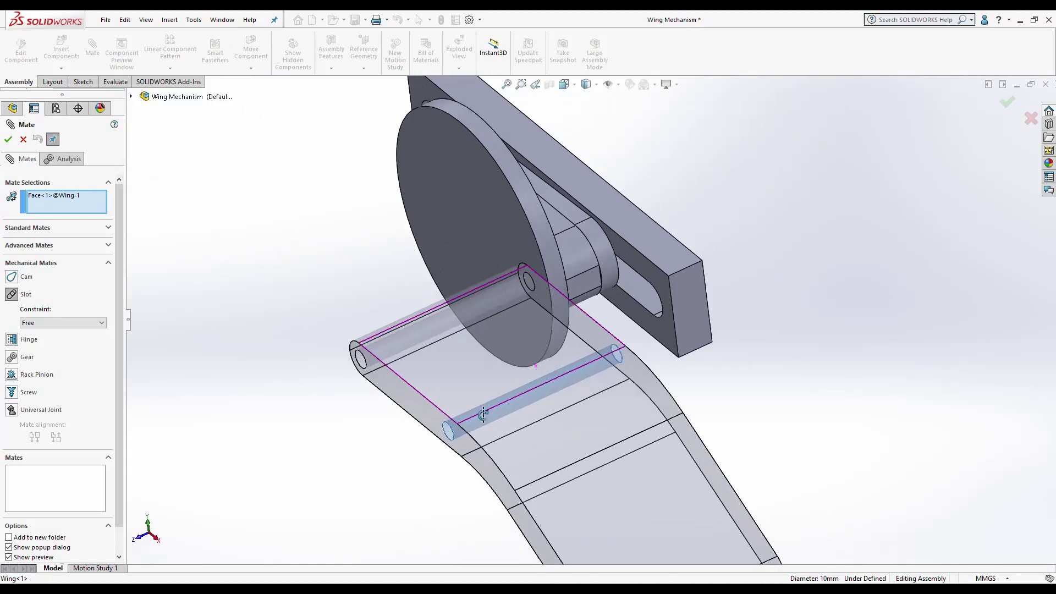
pyautogui.scroll(-3, 627, 305)
pyautogui.scroll(3, 619, 367)
pyautogui.moveTo(598, 290); pyautogui.dragTo(473, 321, button='middle')
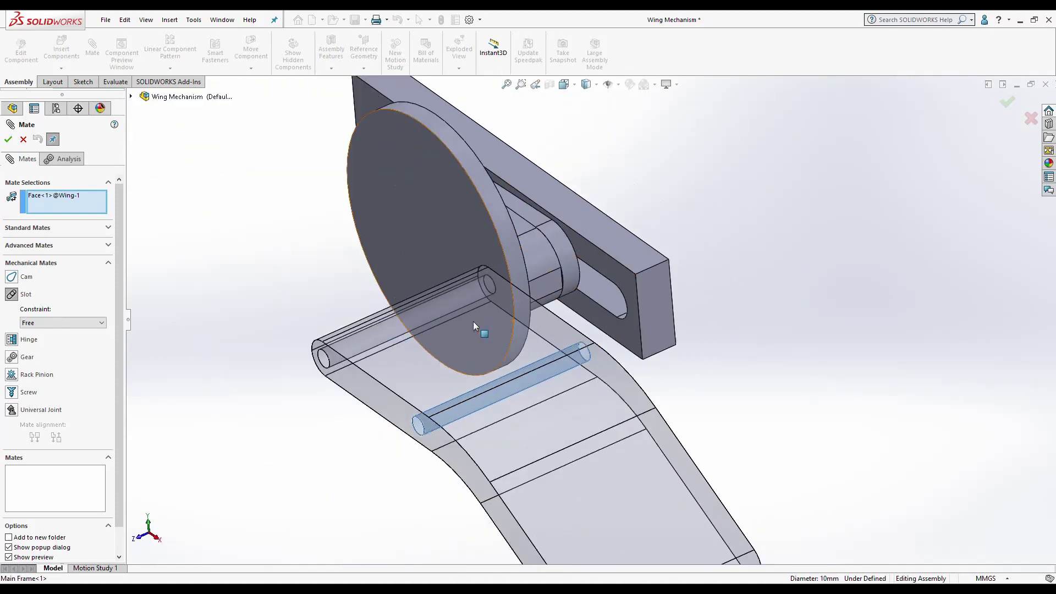
# Step: Try a Cam mate with the frame's slot face, then clear the selections
pyautogui.click(11, 277)
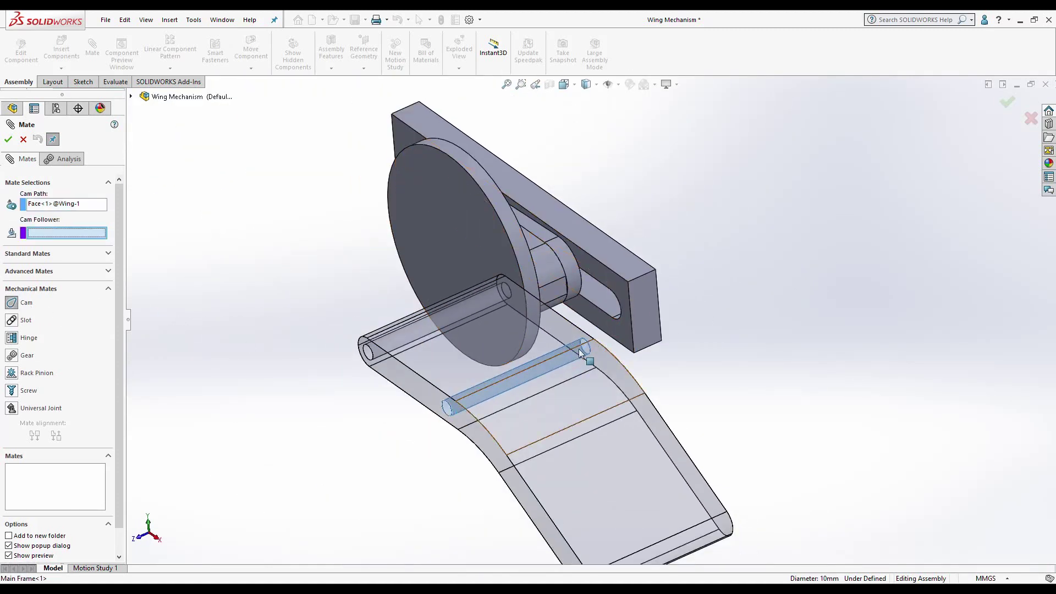
pyautogui.moveTo(579, 348); pyautogui.dragTo(596, 291, button='middle')
pyautogui.click(596, 291)
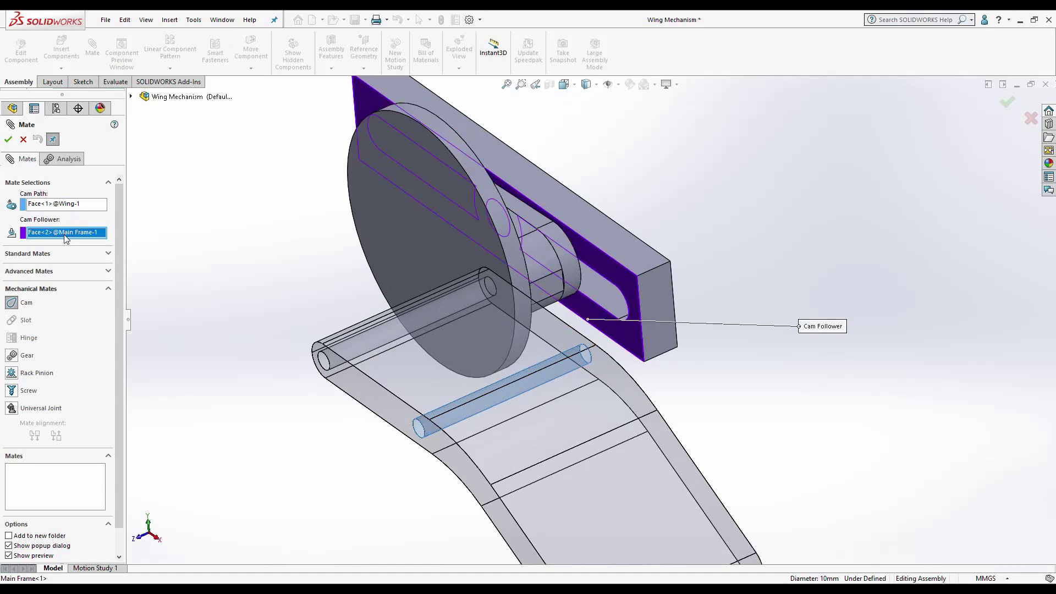
pyautogui.click(108, 245)
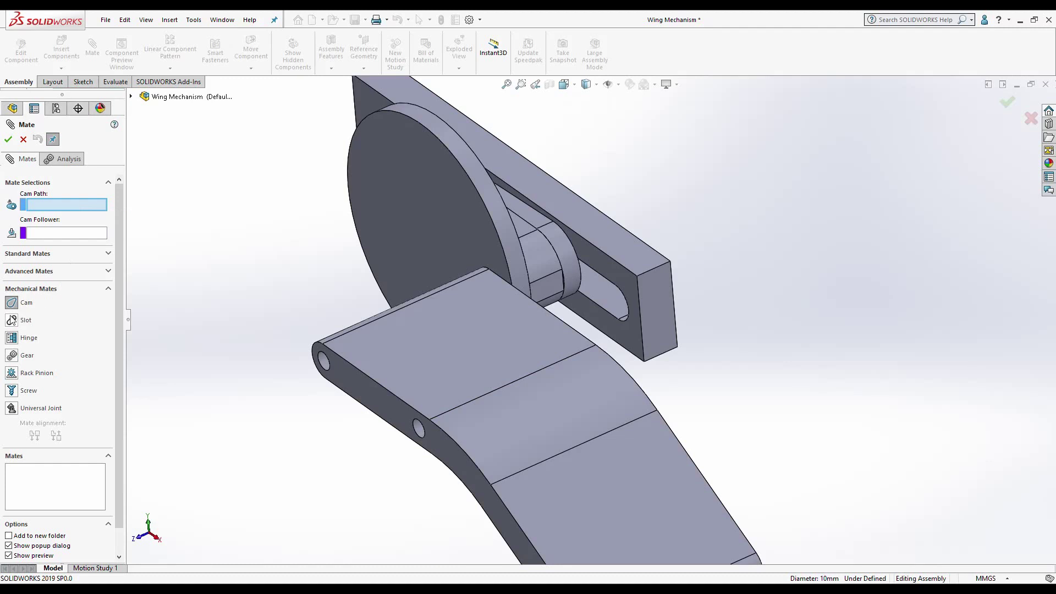
# Step: Switch back to the Slot mate and reselect the wing's pin
pyautogui.click(11, 319)
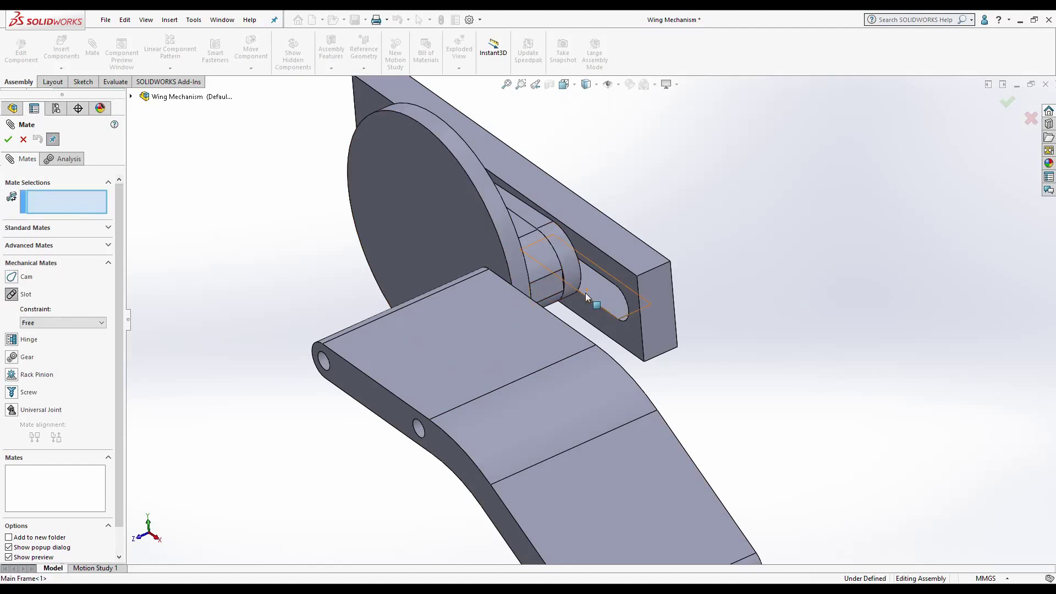
pyautogui.click(418, 429)
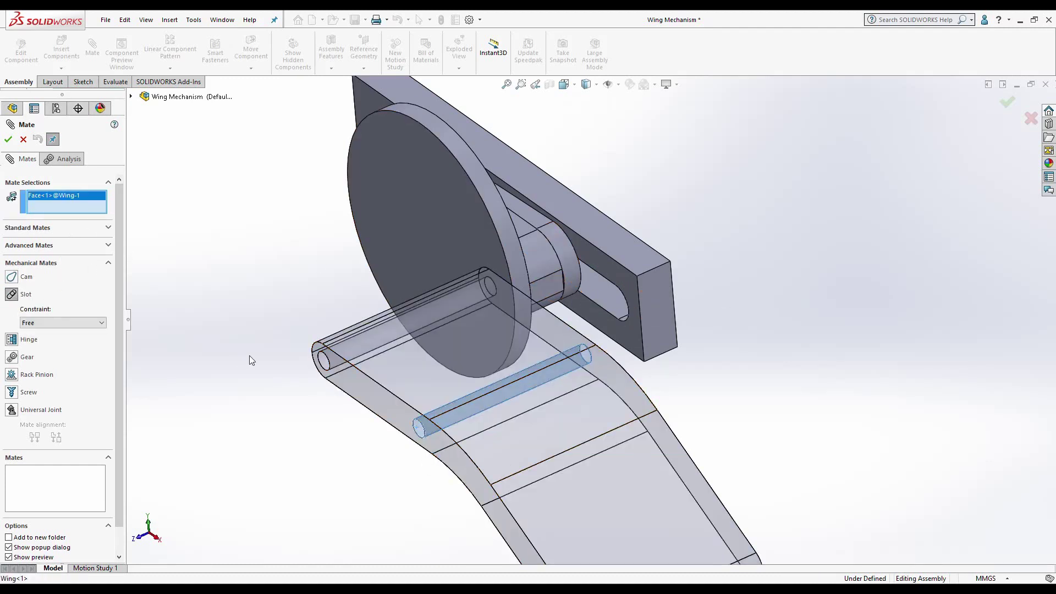
pyautogui.moveTo(617, 318); pyautogui.dragTo(631, 297, button='middle')
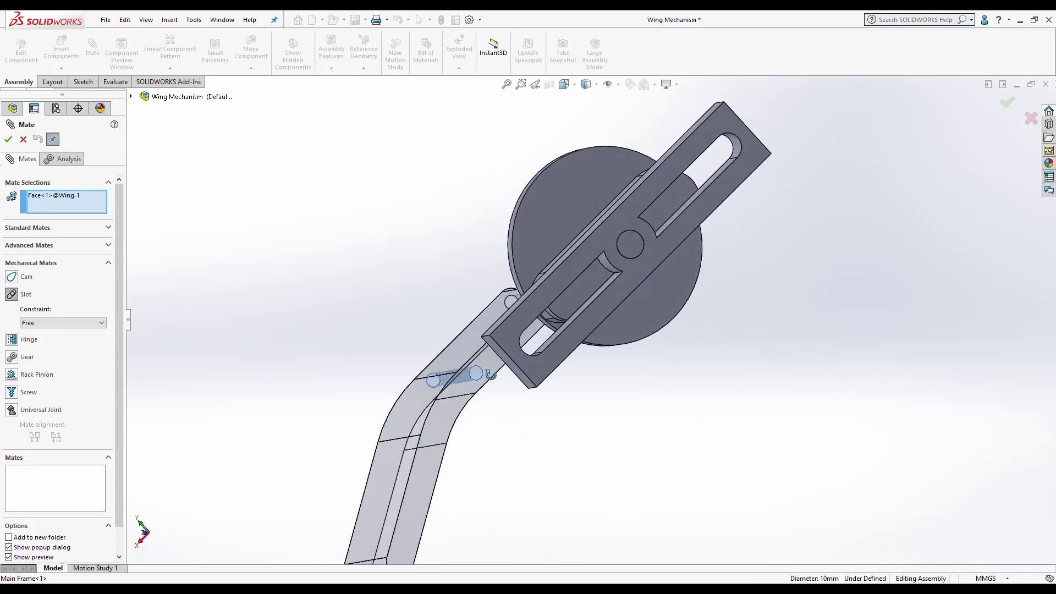
# Step: Close the mate settings, select the main frame's slot faces, and fit the frame in view
pyautogui.click(23, 141)
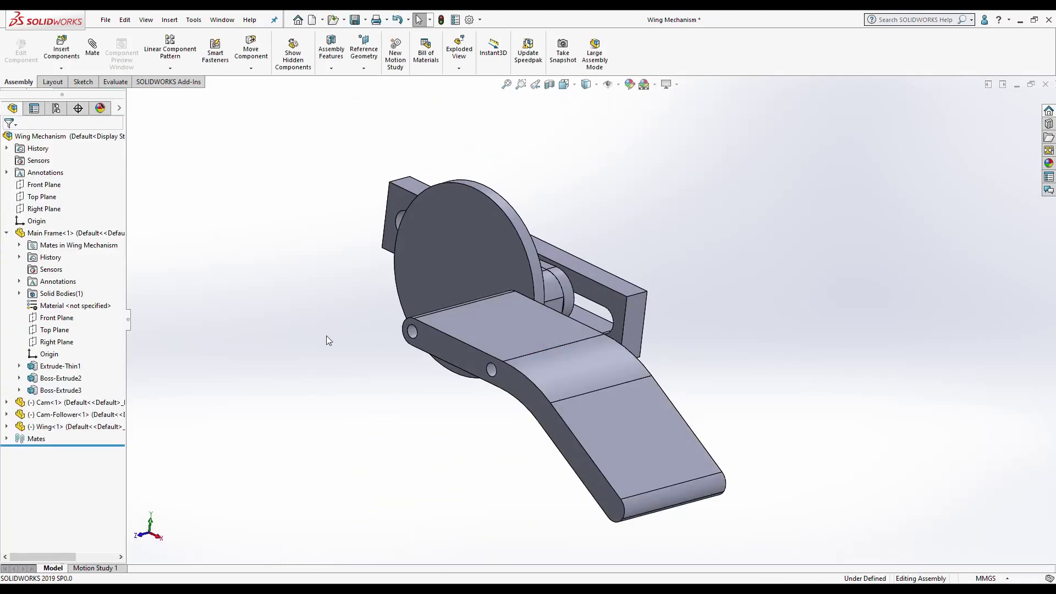
pyautogui.moveTo(536, 411)
pyautogui.mouseDown(button='middle')
pyautogui.moveTo(528, 419)
pyautogui.moveTo(572, 264)
pyautogui.mouseUp(button='middle')
pyautogui.scroll(-3, 575, 258)
pyautogui.click(576, 258)
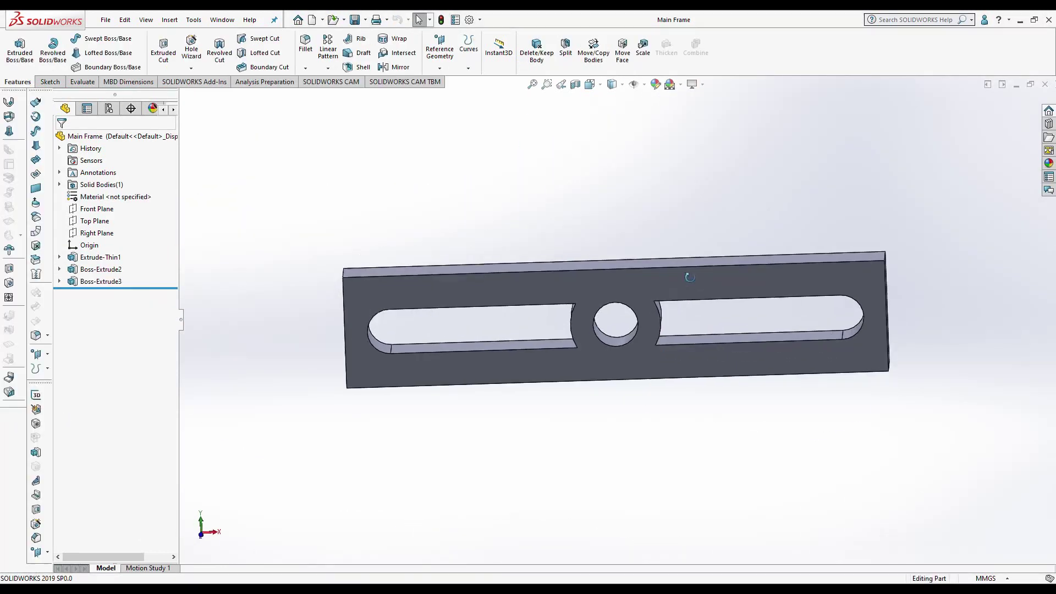
pyautogui.moveTo(661, 327); pyautogui.dragTo(676, 404, button='middle')
pyautogui.click(676, 404)
pyautogui.press('f')
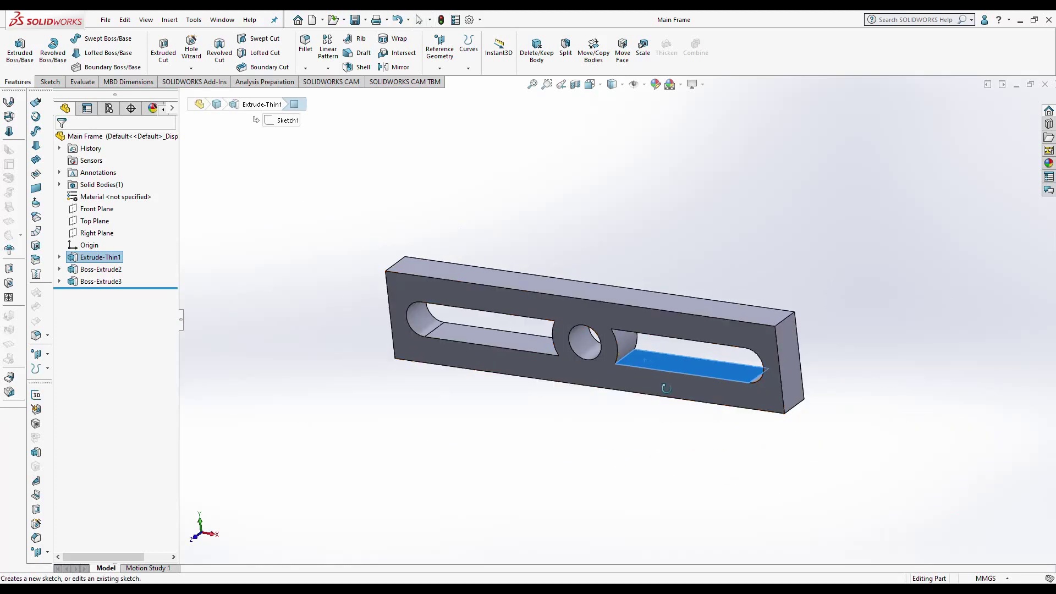
pyautogui.scroll(-2, 776, 378)
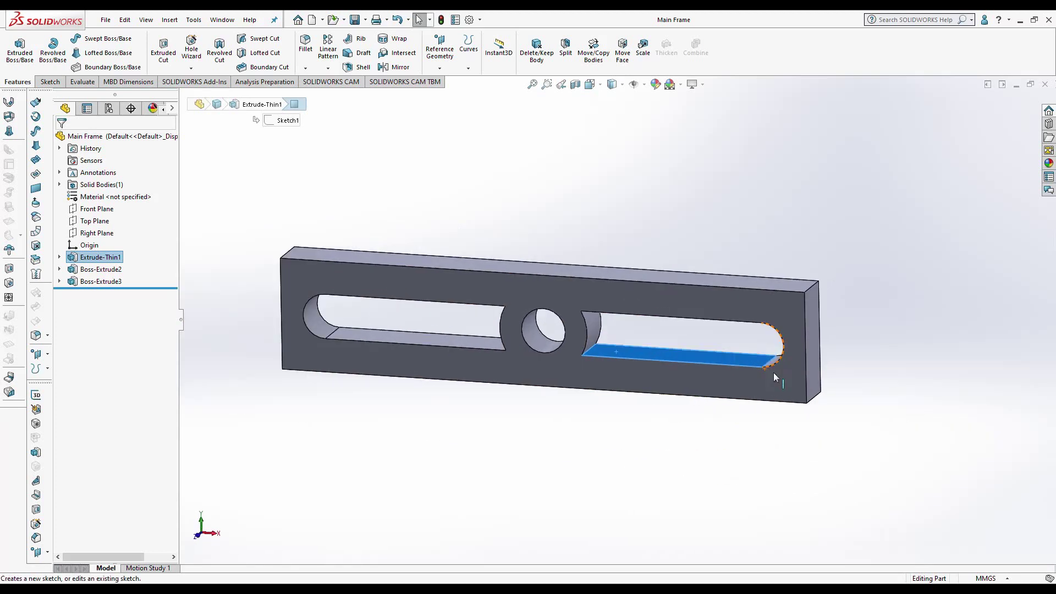
# Step: In the Boss-Extrude3 sketch, convert the slot outline loop into sketch entities, then exit
pyautogui.click(115, 282)
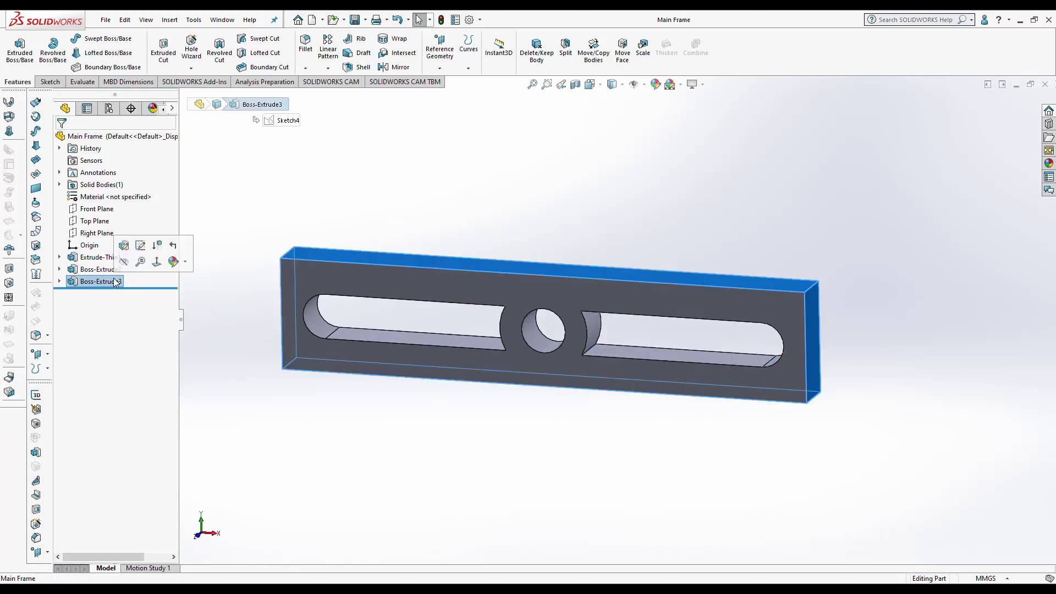
pyautogui.click(140, 245)
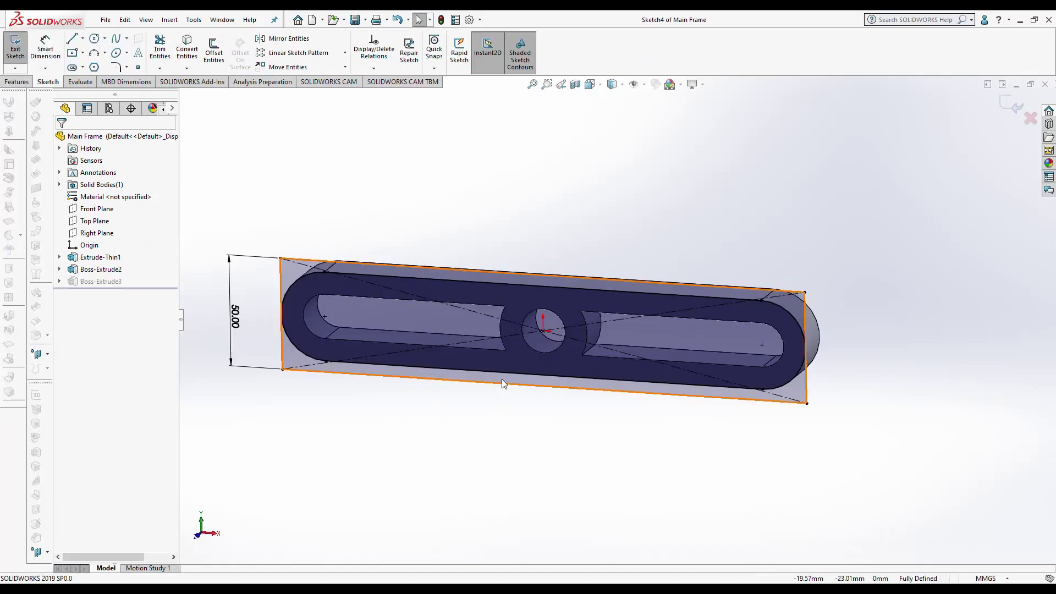
pyautogui.scroll(-2, 484, 385)
pyautogui.rightClick(461, 345)
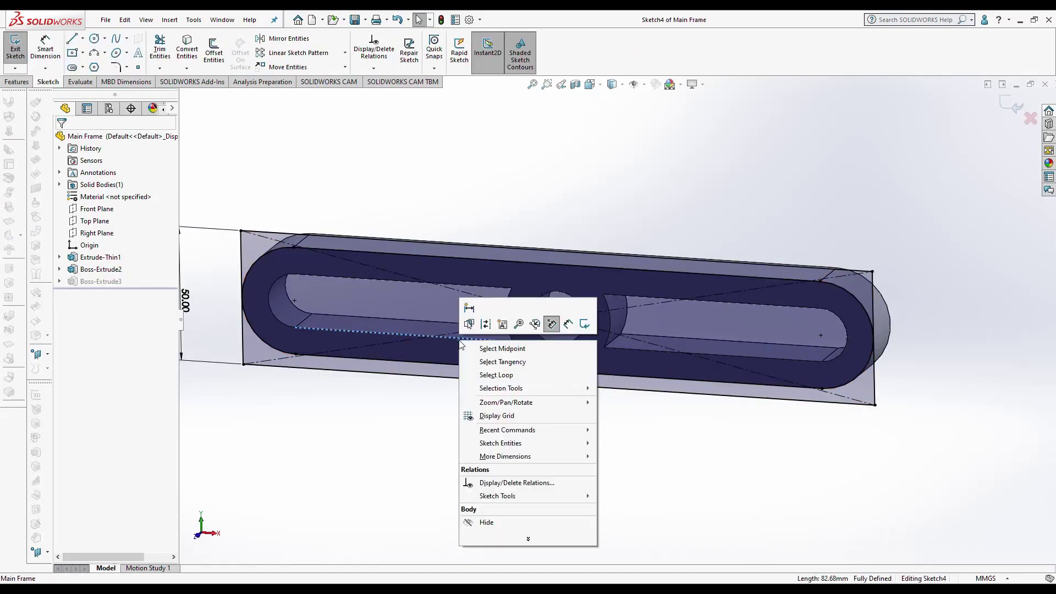
pyautogui.click(497, 375)
pyautogui.click(194, 56)
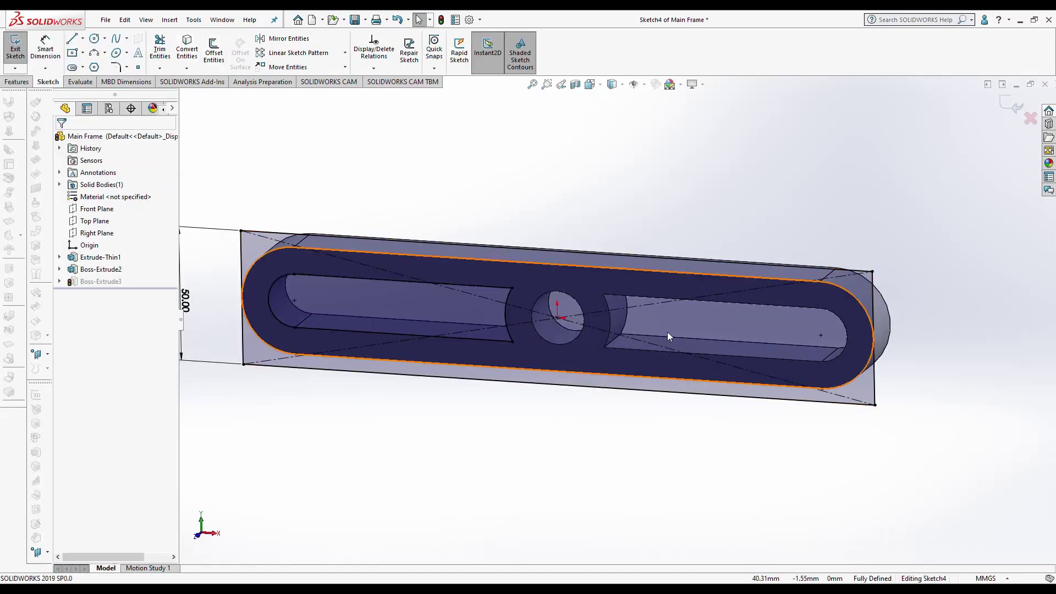
pyautogui.click(700, 355)
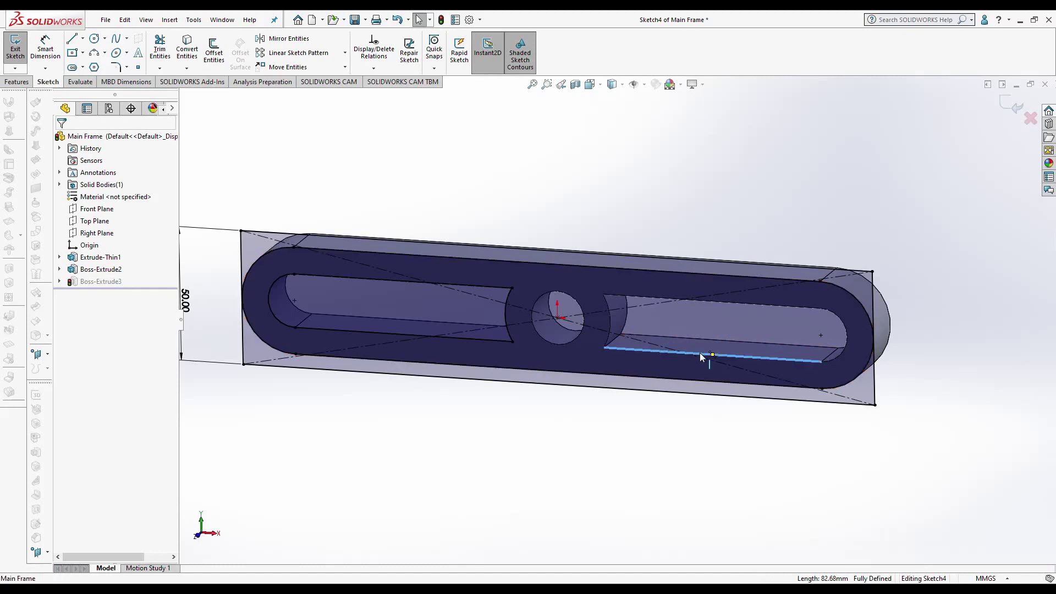
pyautogui.click(748, 356)
pyautogui.click(990, 121)
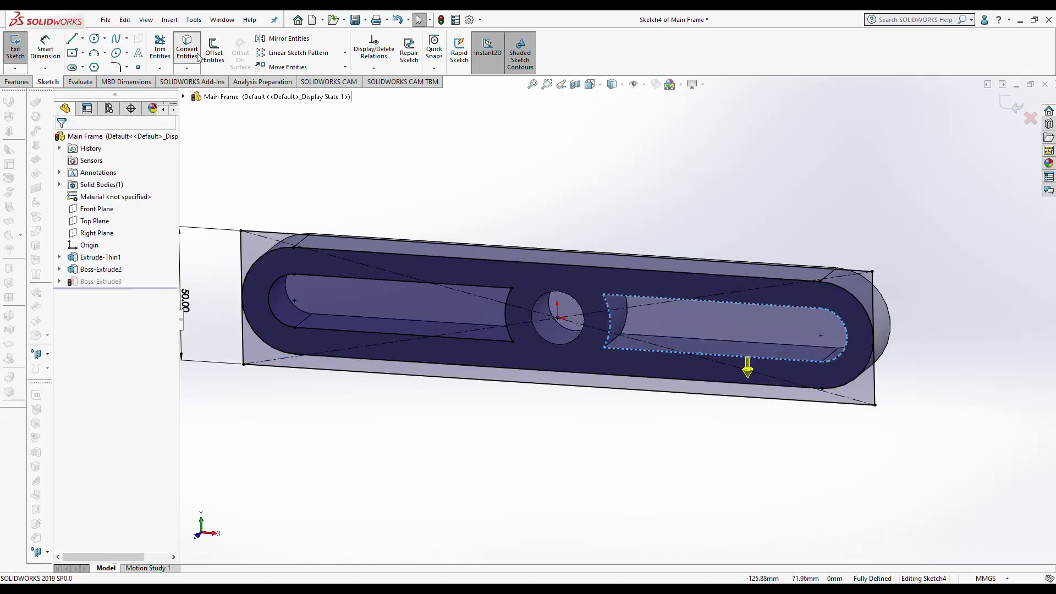
pyautogui.click(1014, 105)
# Step: Edit Boss-Extrude3 to include both slot regions so the slots fill in
pyautogui.click(101, 282)
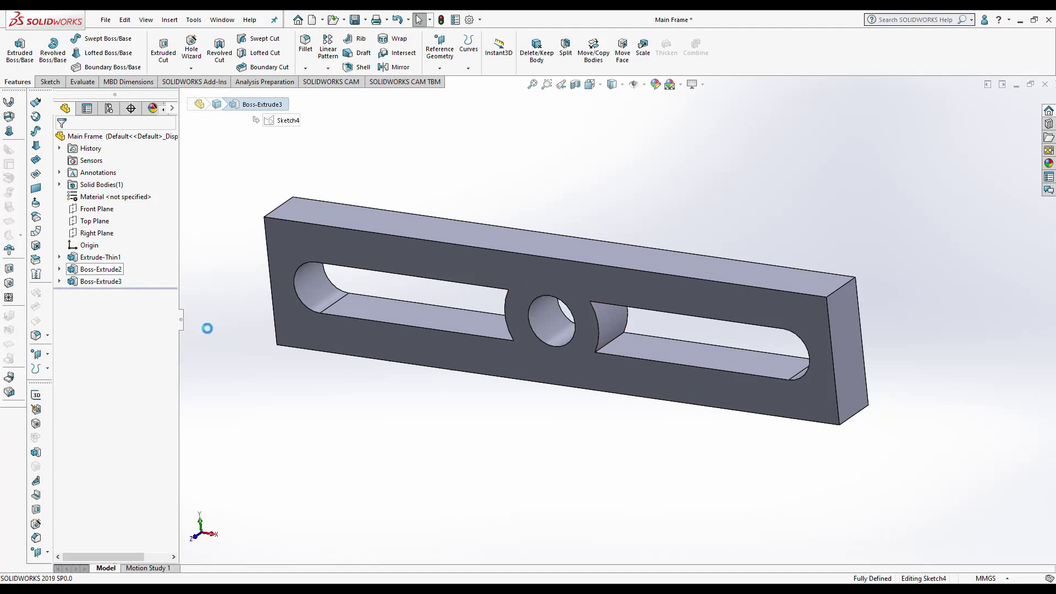
pyautogui.click(126, 347)
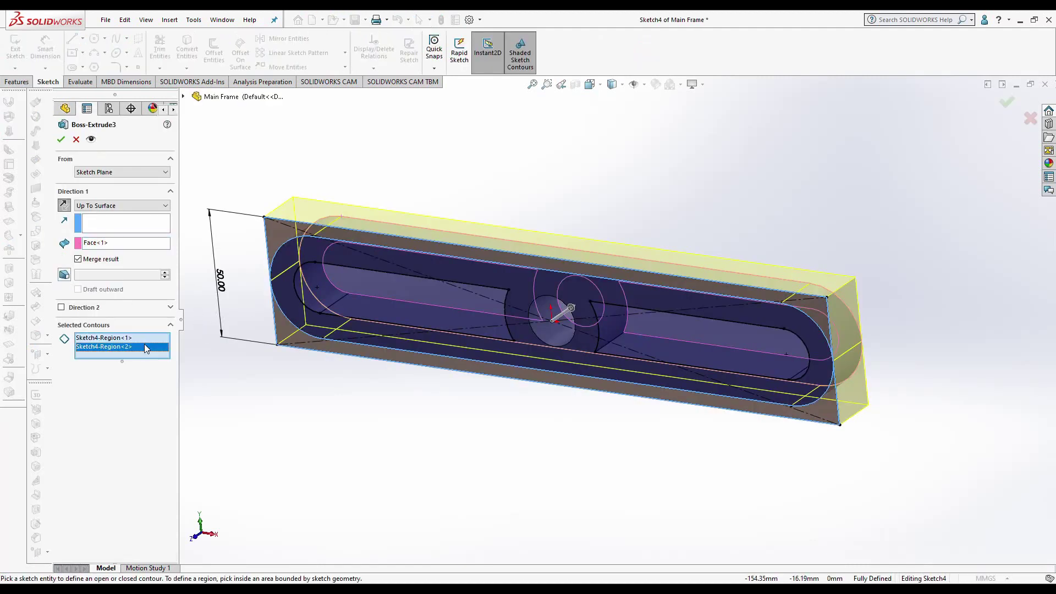
pyautogui.click(338, 295)
pyautogui.click(602, 333)
pyautogui.click(61, 140)
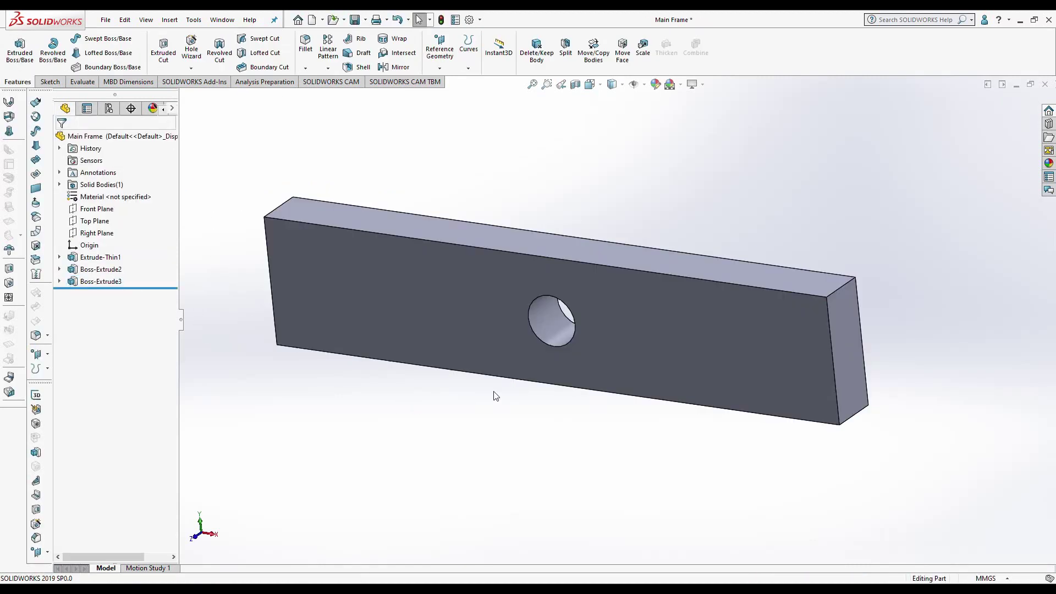
# Step: Sketch a straight slot on the frame's front face, left of the central hole
pyautogui.click(420, 306)
pyautogui.click(463, 280)
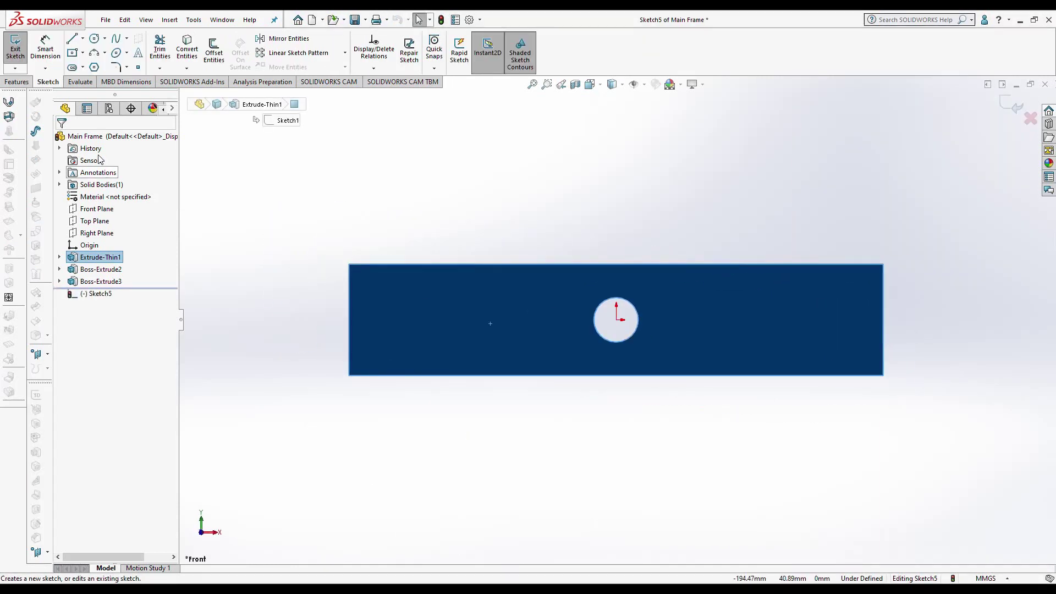
pyautogui.click(85, 55)
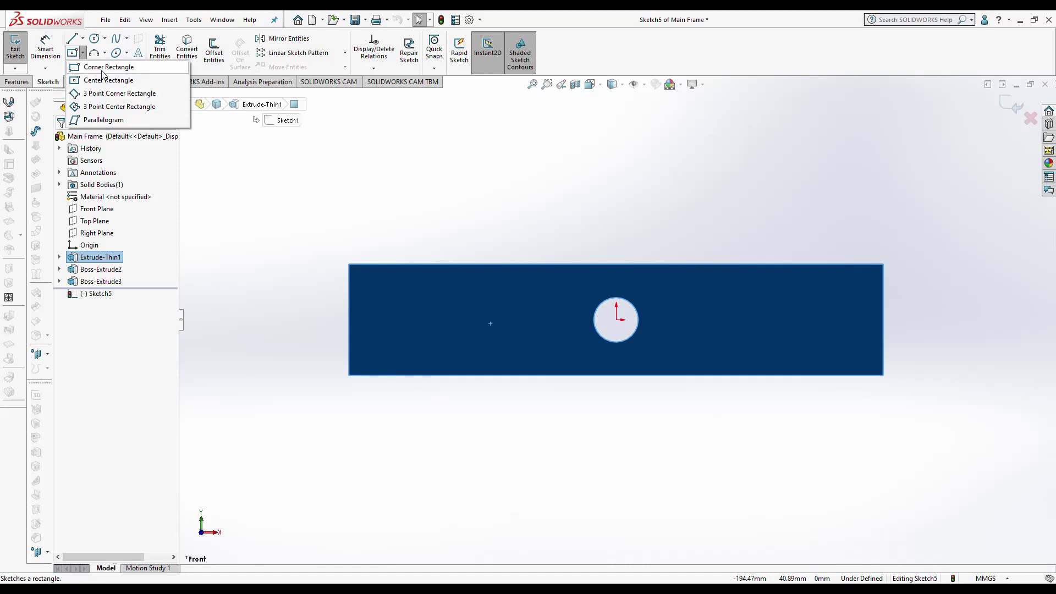
pyautogui.click(72, 67)
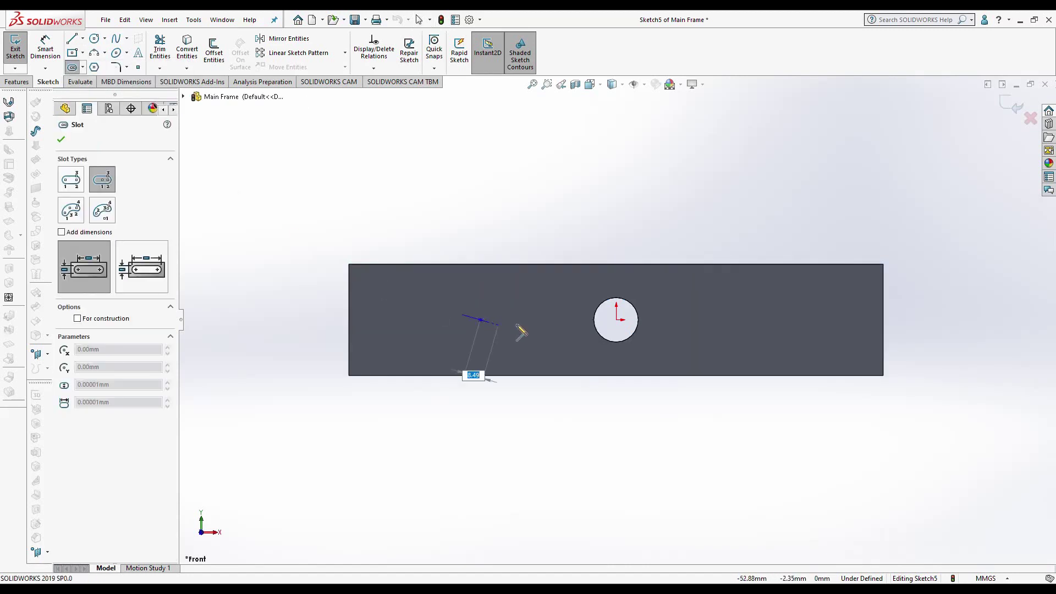
pyautogui.click(469, 338)
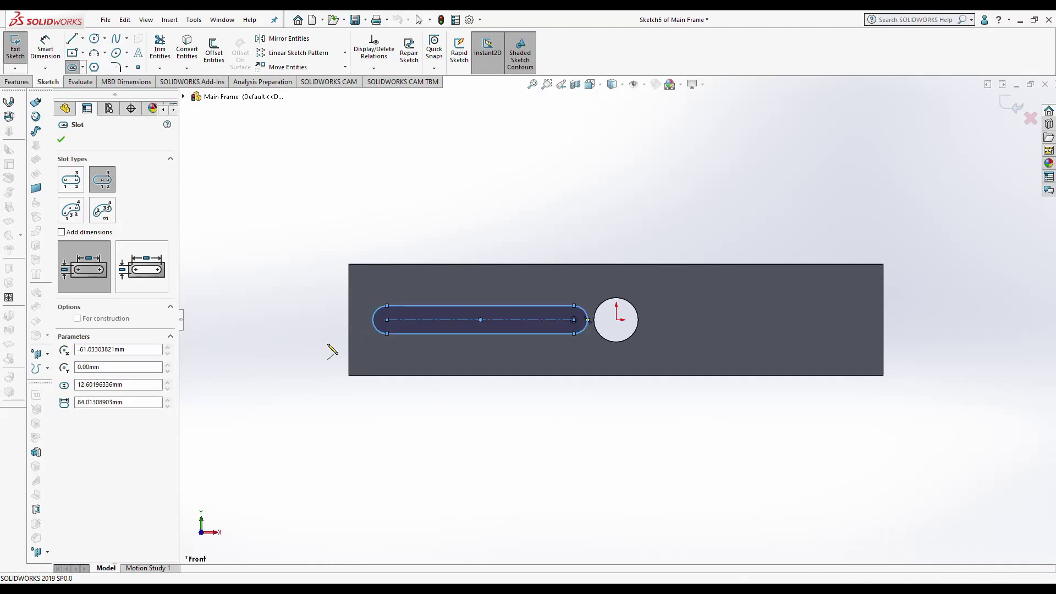
pyautogui.rightClick(321, 314)
# Step: Dimension the slot end radius to 10 mm and its arc centre 25 mm from the hole centre
pyautogui.click(337, 315)
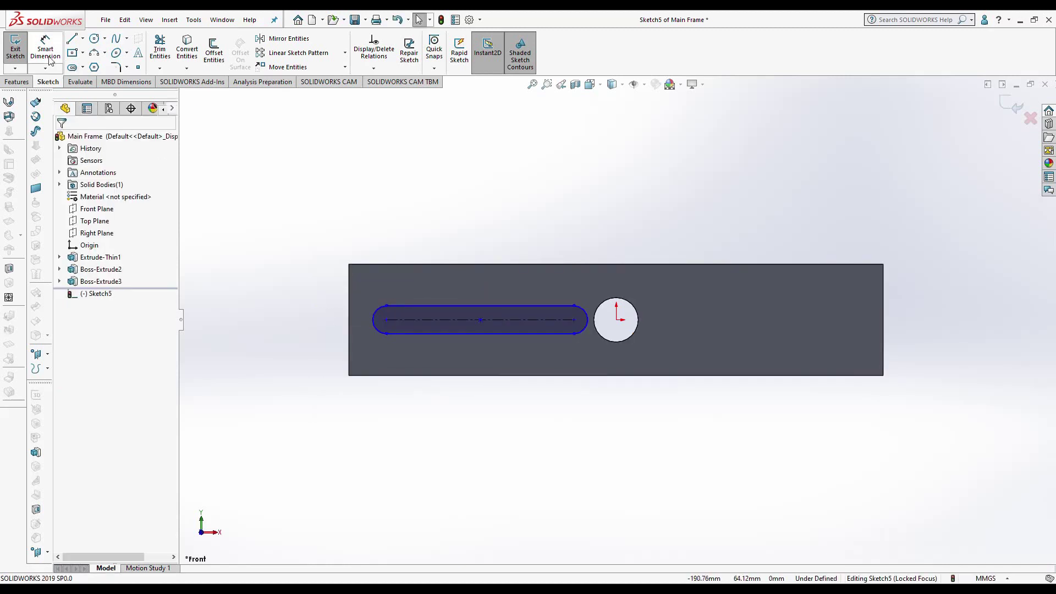
pyautogui.click(374, 319)
pyautogui.click(309, 340)
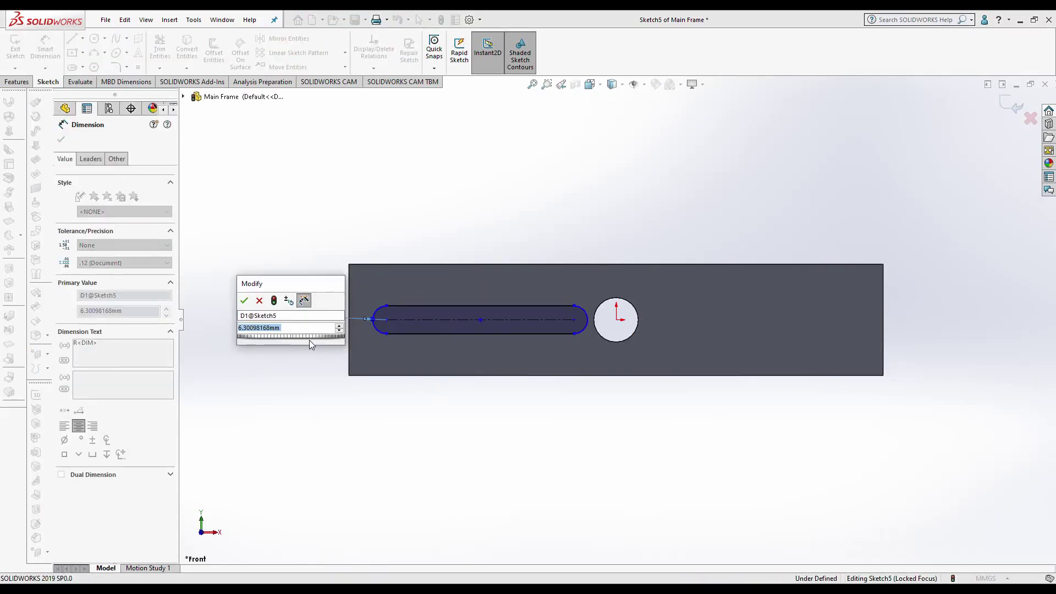
pyautogui.write('10')
pyautogui.press('Return')
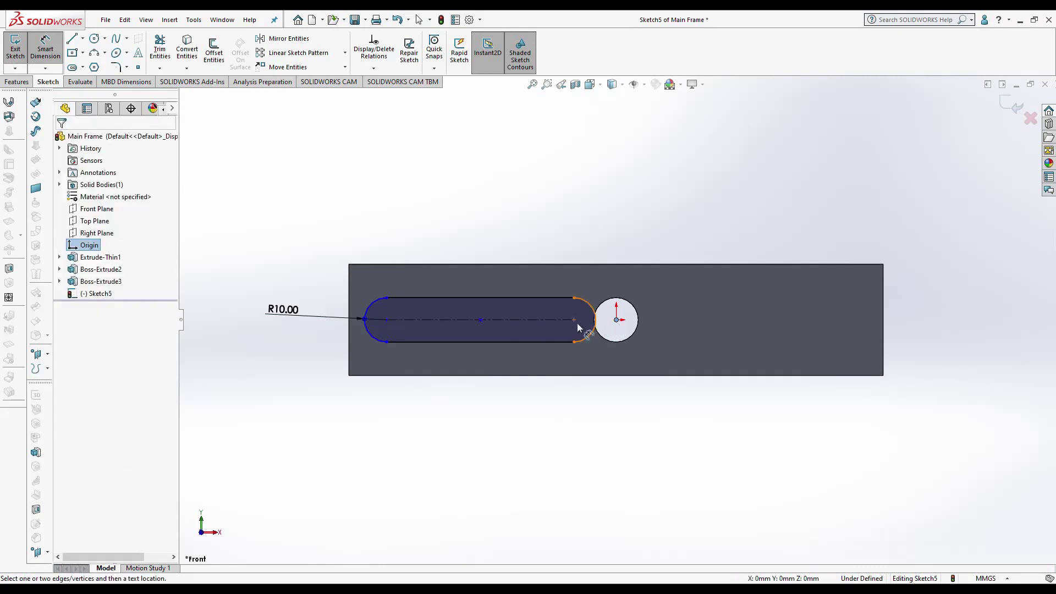
pyautogui.click(574, 327)
pyautogui.click(616, 320)
pyautogui.click(578, 220)
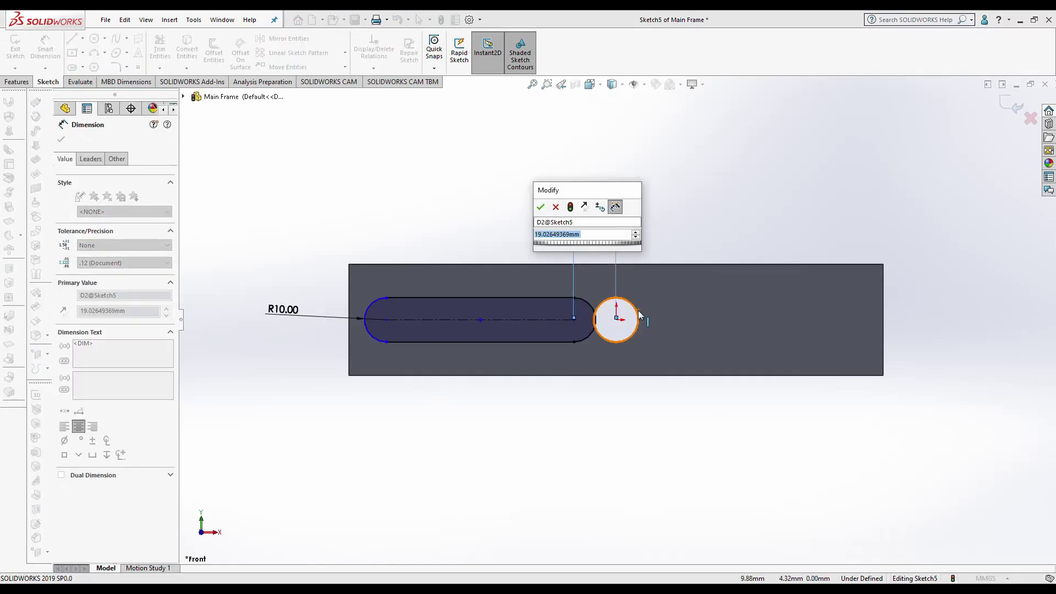
pyautogui.write('25')
pyautogui.press('Return')
# Step: Dimension the slot arc 15 mm from the frame's left edge and exit the sketch
pyautogui.click(423, 326)
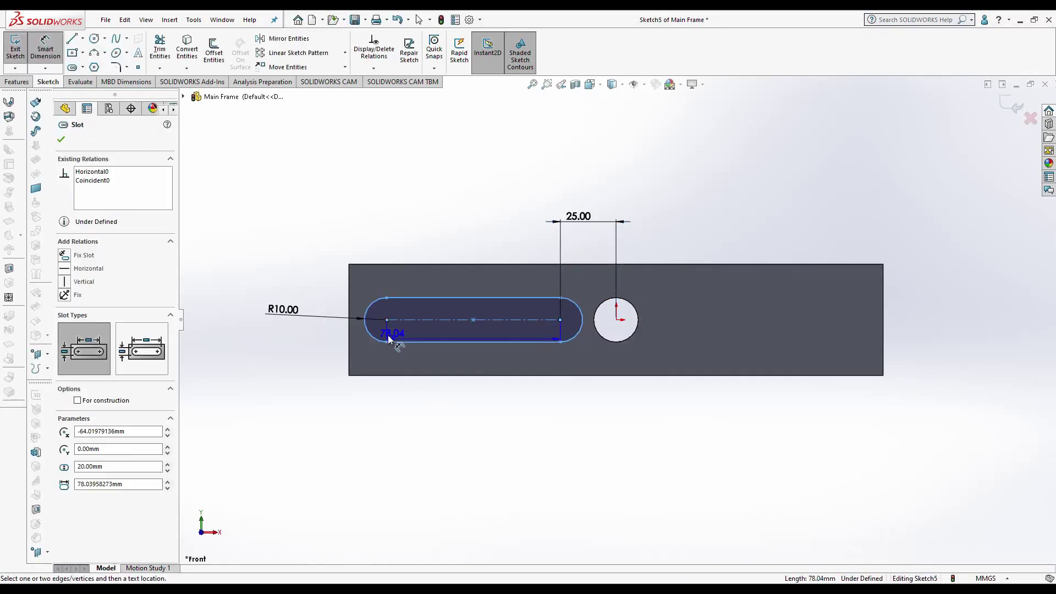
pyautogui.press('Escape')
pyautogui.click(376, 331)
pyautogui.click(349, 348)
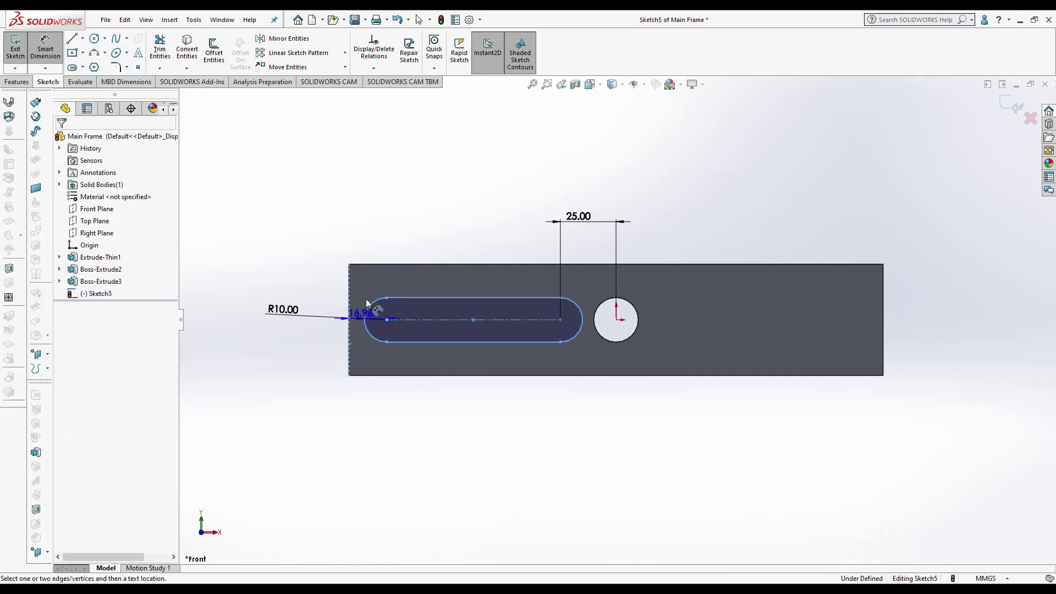
pyautogui.click(445, 315)
pyautogui.write('15')
pyautogui.press('Return')
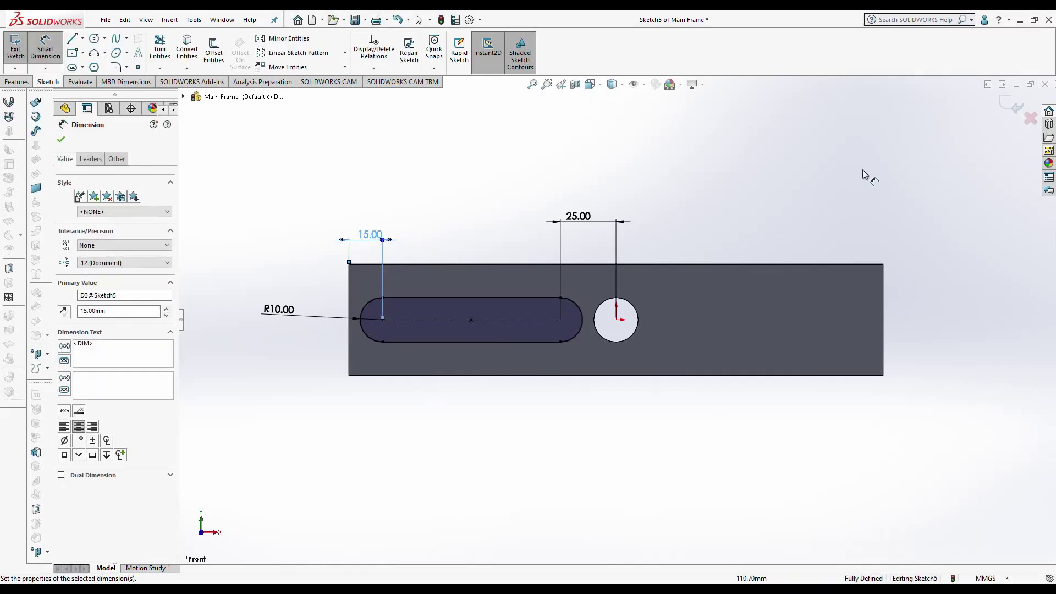
pyautogui.click(1012, 105)
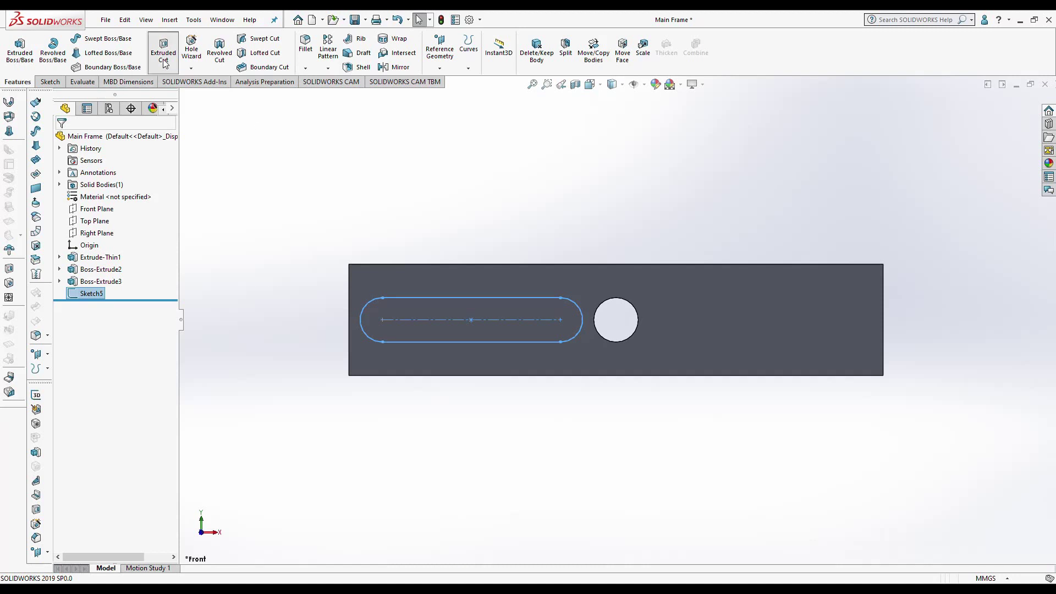
# Step: Cut the slot sketch Through All the main frame
pyautogui.click(130, 205)
pyautogui.click(96, 219)
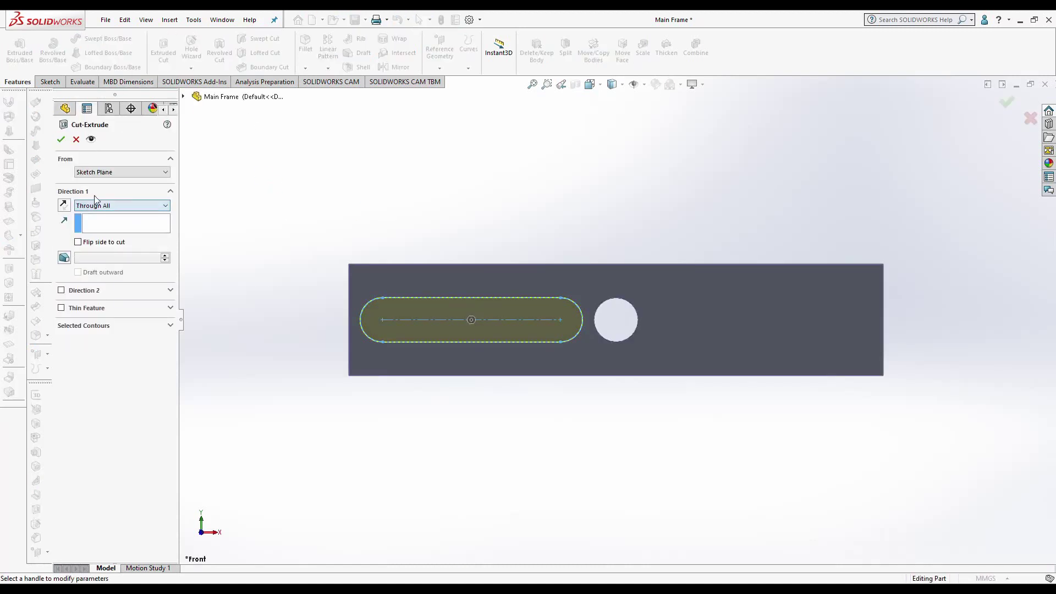
pyautogui.press('Return')
# Step: Mirror the slot cut across the Right Plane and close the Main Frame part
pyautogui.click(328, 67)
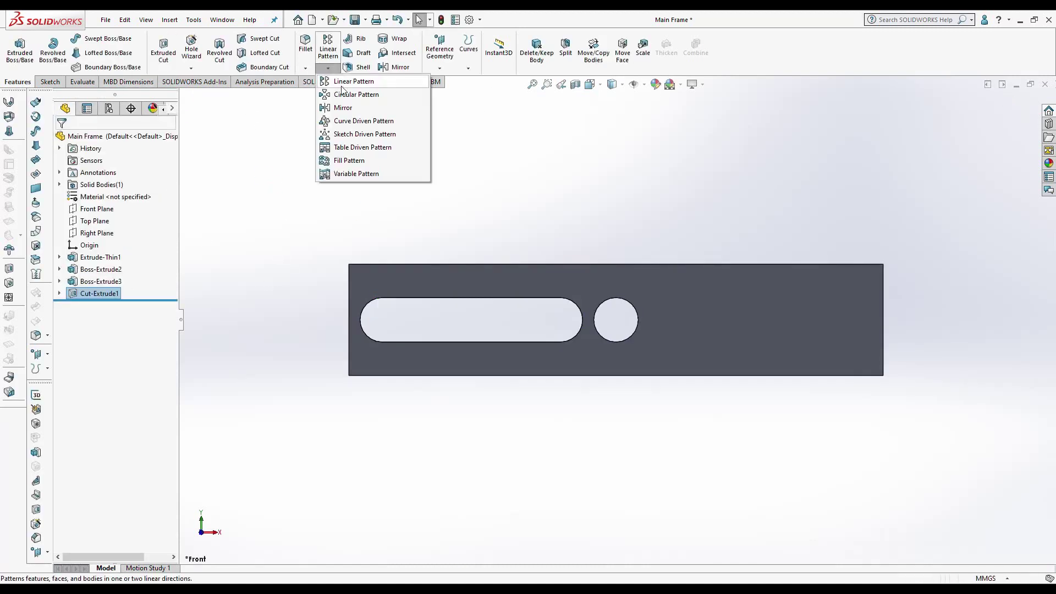
pyautogui.click(352, 108)
pyautogui.click(183, 96)
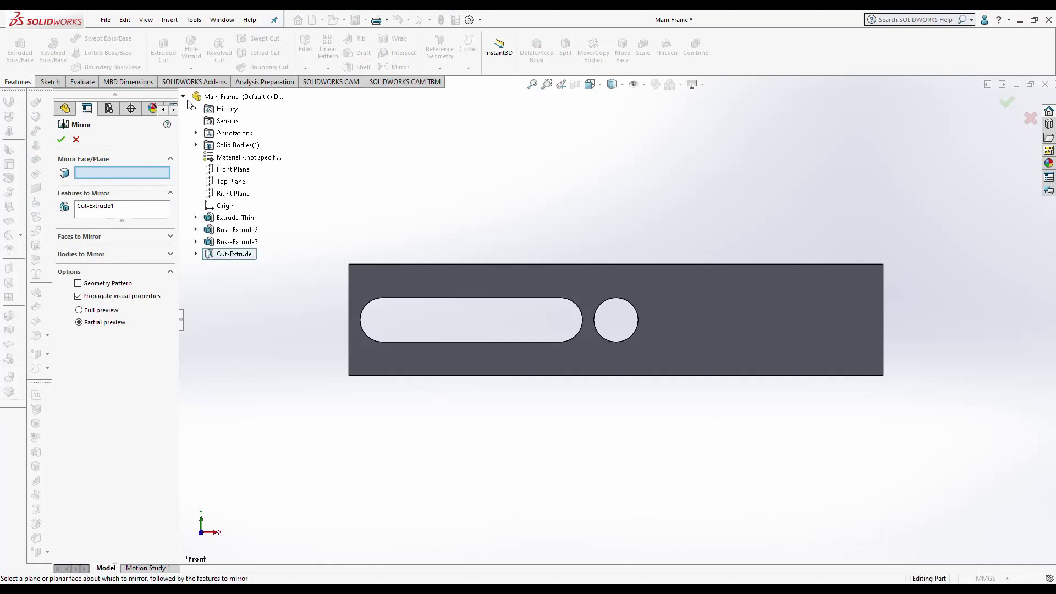
pyautogui.click(234, 193)
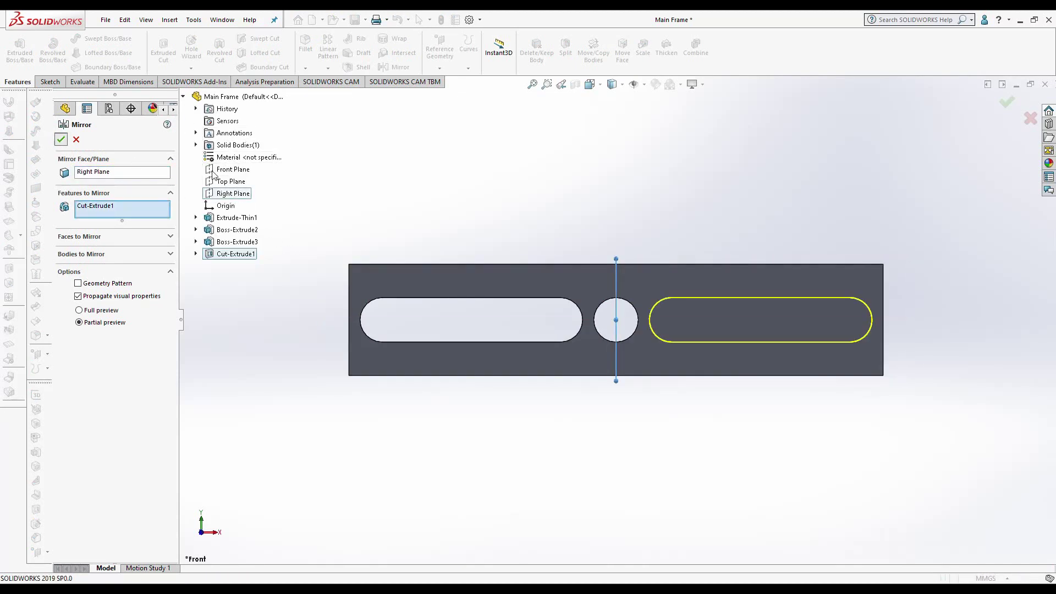
pyautogui.press('Return')
pyautogui.click(1046, 84)
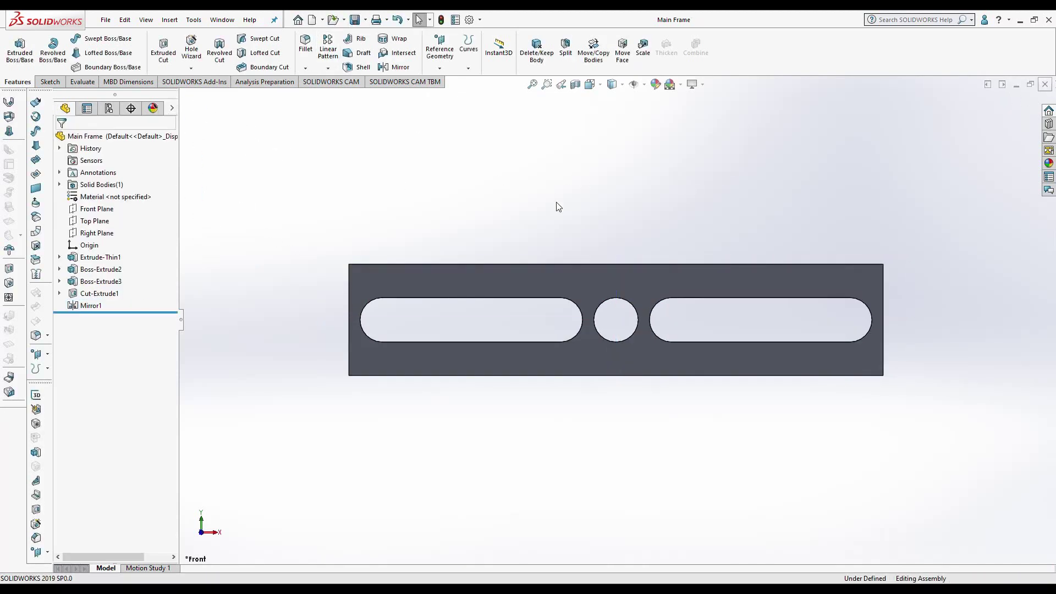
pyautogui.moveTo(546, 226)
pyautogui.mouseDown(button='middle')
pyautogui.moveTo(565, 289)
pyautogui.moveTo(552, 258)
pyautogui.moveTo(572, 270)
pyautogui.mouseUp(button='middle')
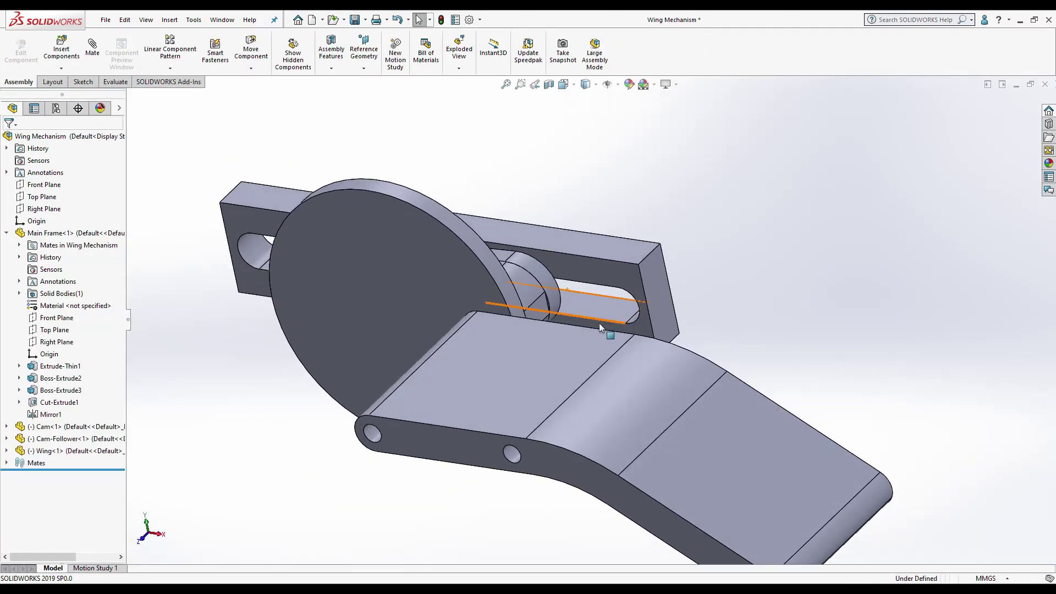
pyautogui.scroll(-5, 605, 275)
pyautogui.click(645, 282)
pyautogui.scroll(5, 643, 348)
pyautogui.click(713, 318)
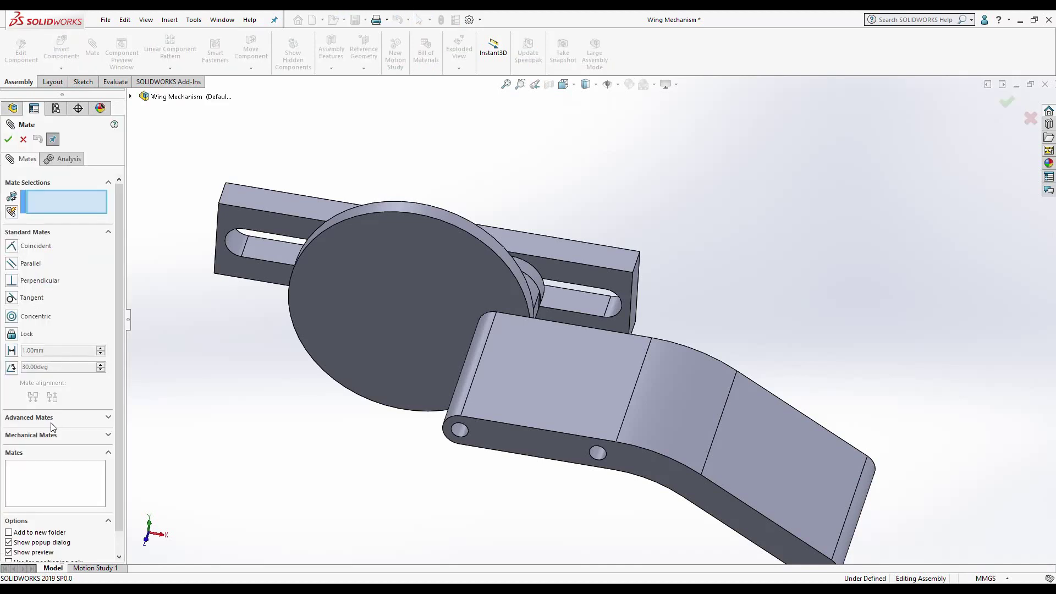
pyautogui.click(52, 434)
pyautogui.click(13, 296)
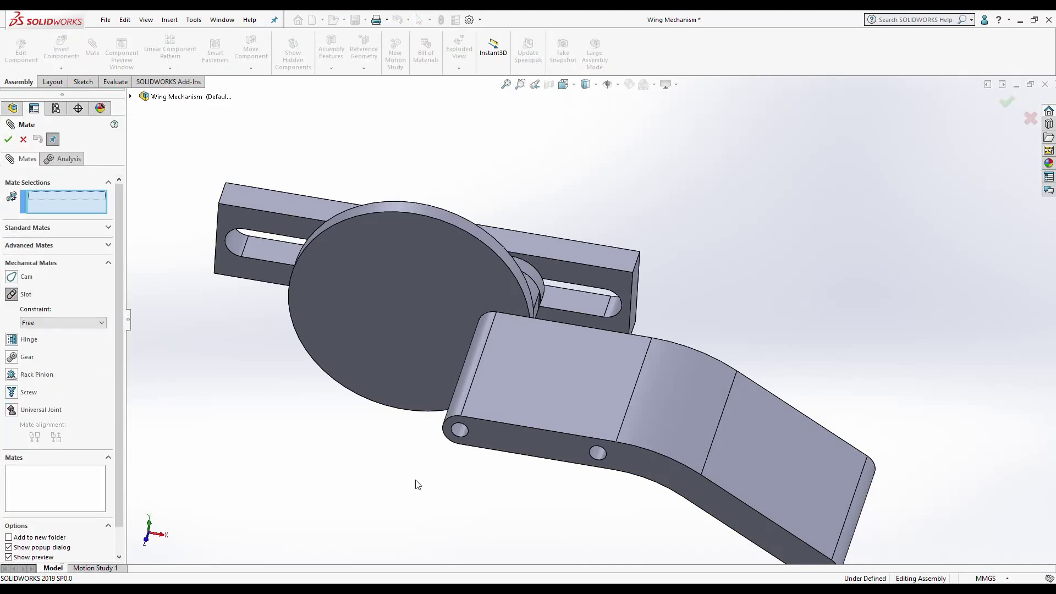
pyautogui.click(602, 454)
pyautogui.click(573, 304)
pyautogui.rightClick(573, 304)
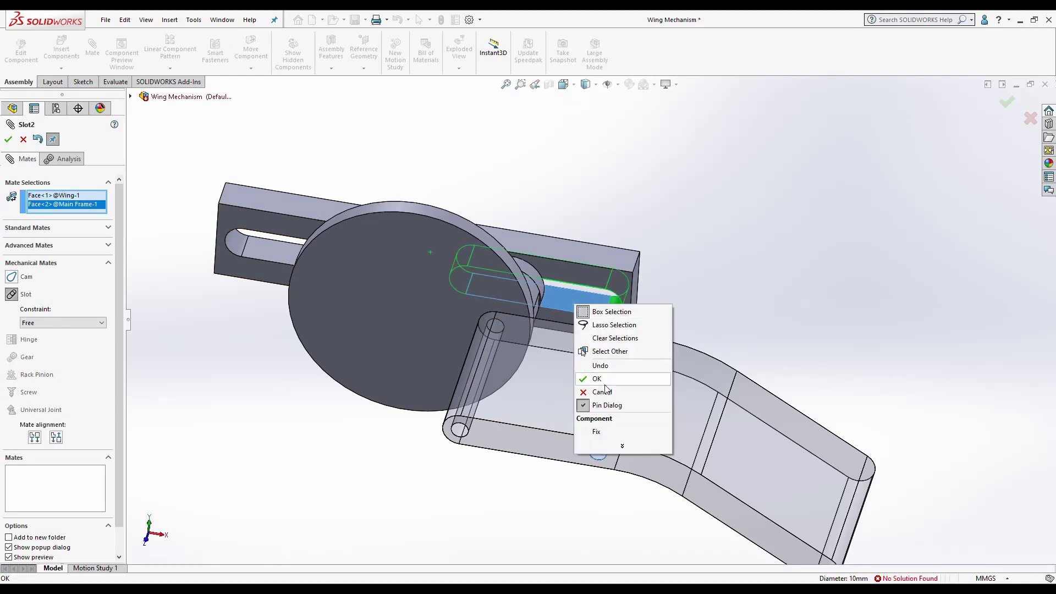
pyautogui.click(603, 380)
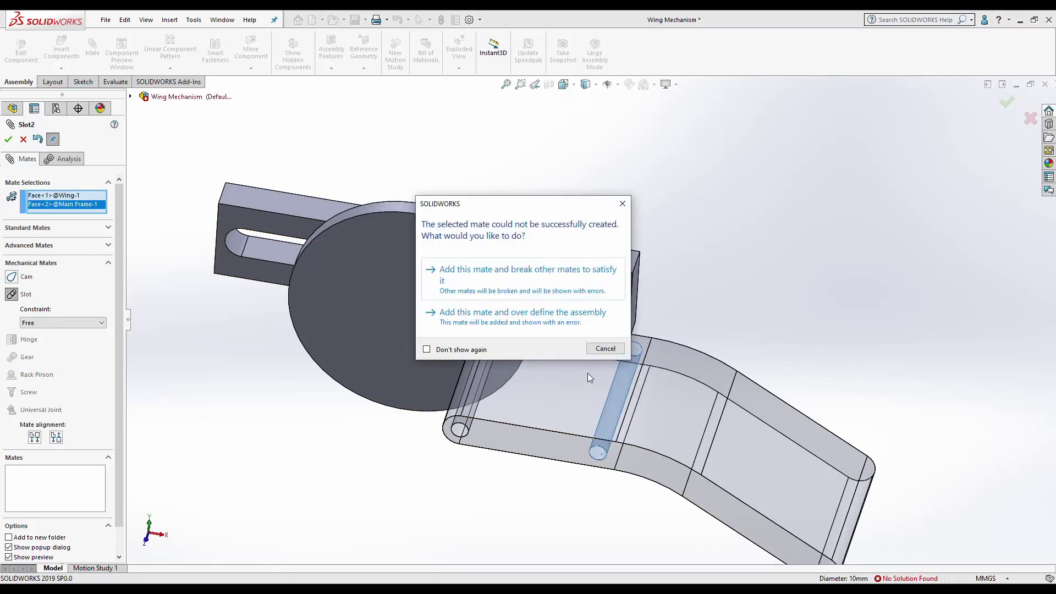
pyautogui.click(575, 278)
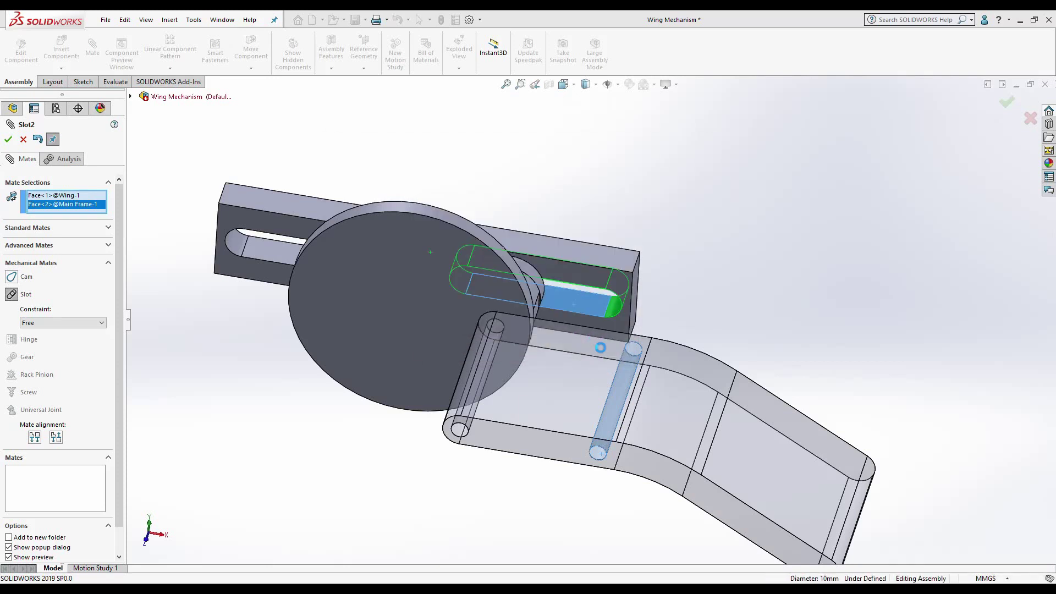
pyautogui.press('Escape')
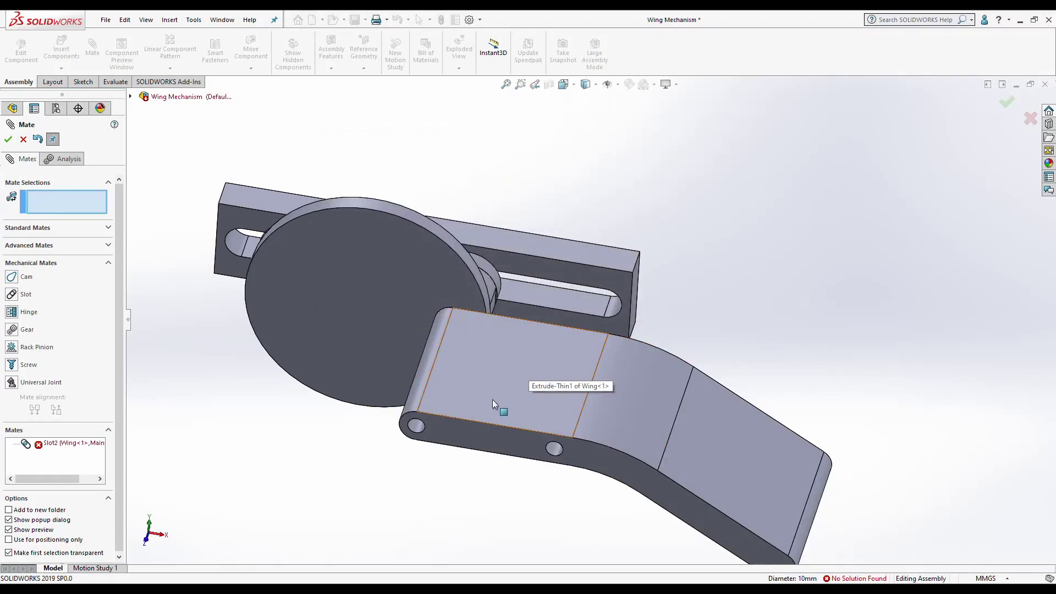
pyautogui.click(516, 347)
pyautogui.press('Escape')
pyautogui.hotkey('ctrl', 'z')
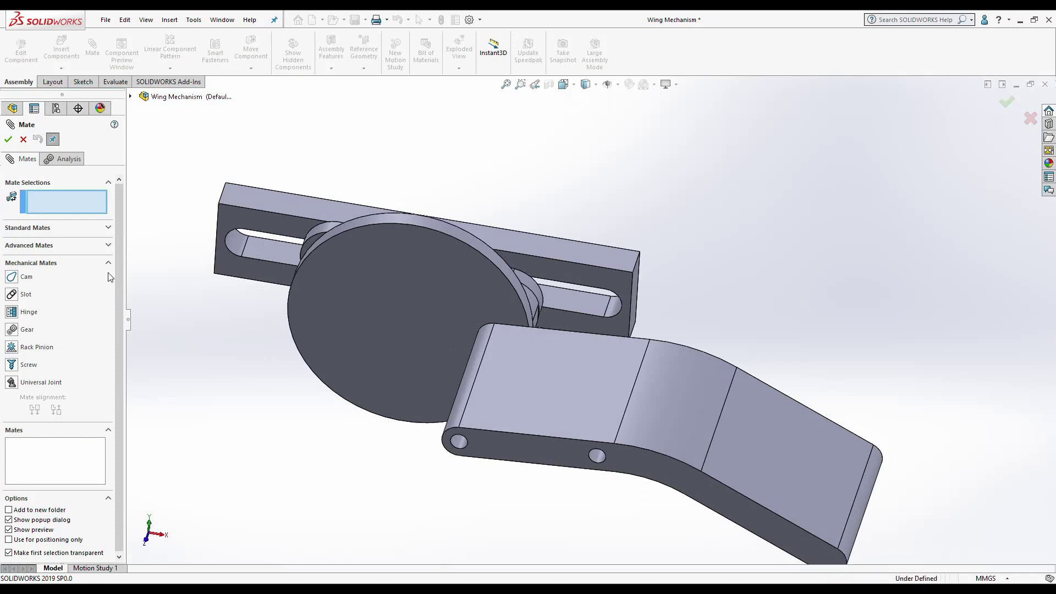
pyautogui.click(24, 141)
# Step: Open the Main Frame component from the assembly as its own part
pyautogui.scroll(3, 471, 284)
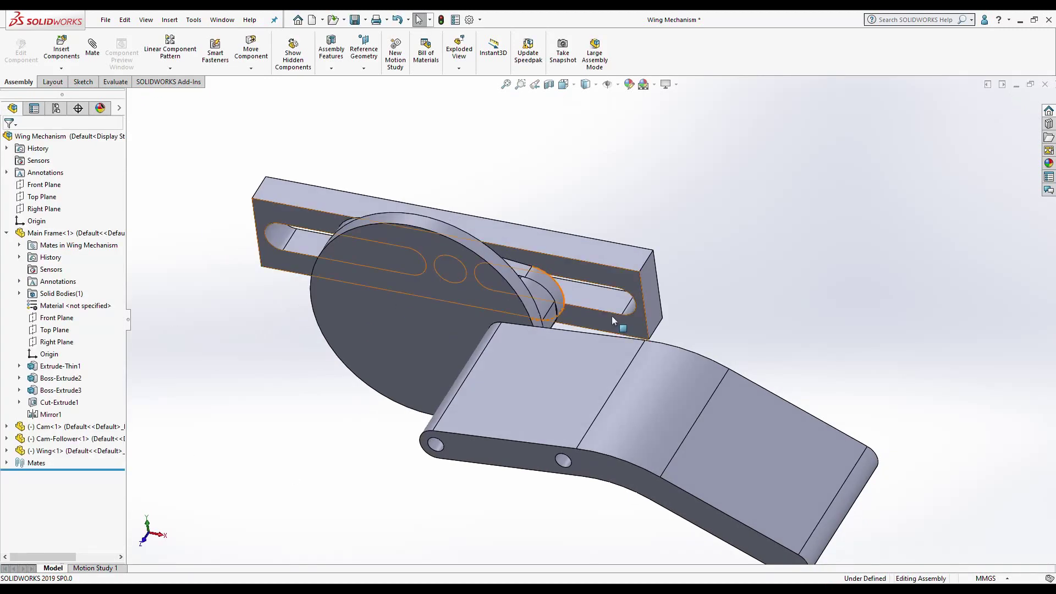
pyautogui.scroll(-5, 612, 315)
pyautogui.click(601, 297)
pyautogui.click(641, 237)
pyautogui.scroll(3, 629, 269)
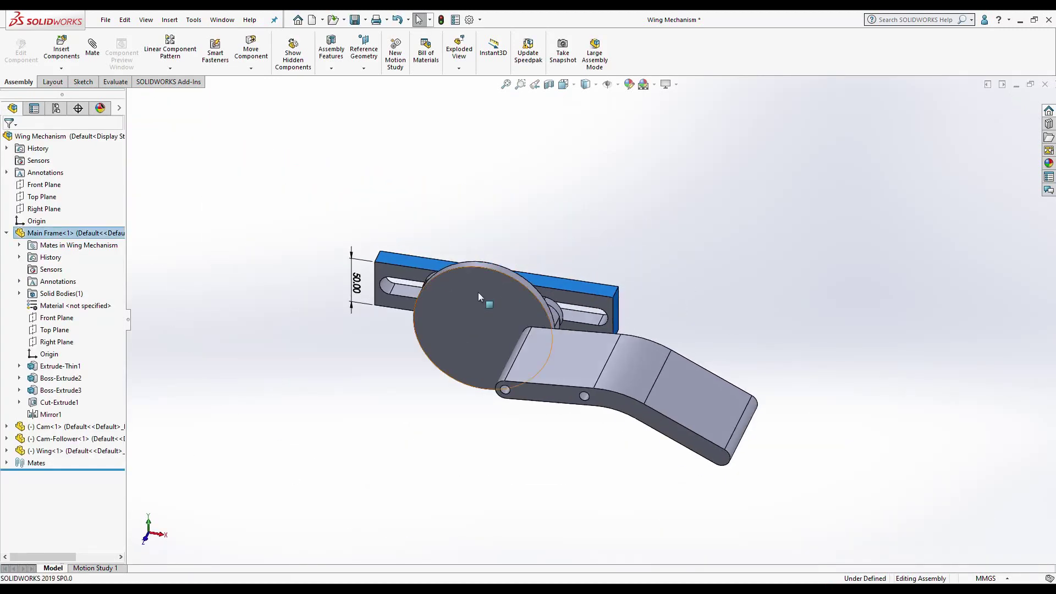
pyautogui.scroll(-3, 617, 292)
pyautogui.rightClick(628, 279)
pyautogui.click(639, 187)
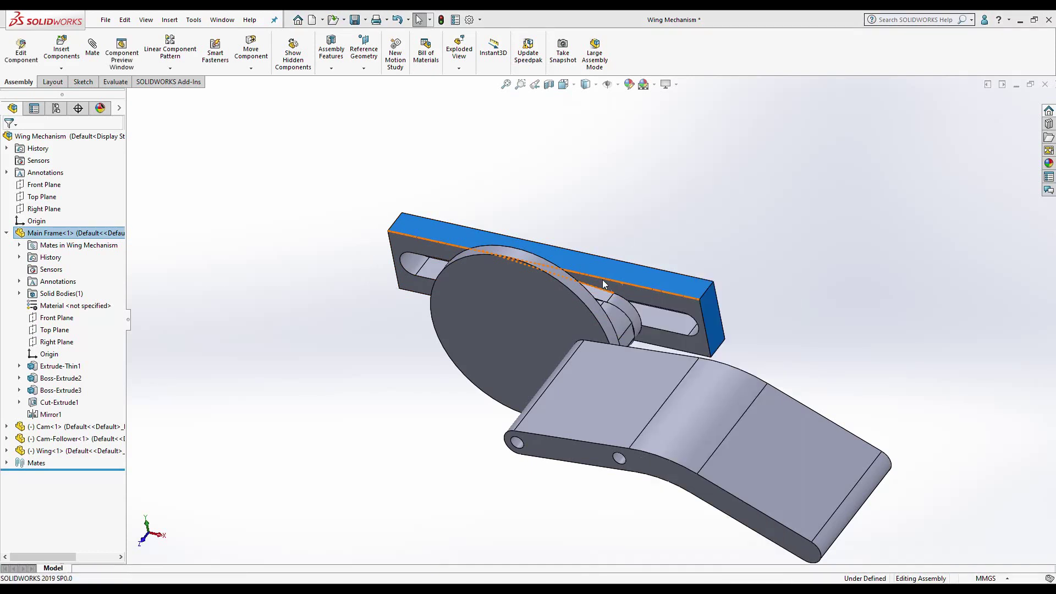
# Step: Change the frame's base sketch length from 200 to 300 mm, then close and save the part
pyautogui.click(100, 257)
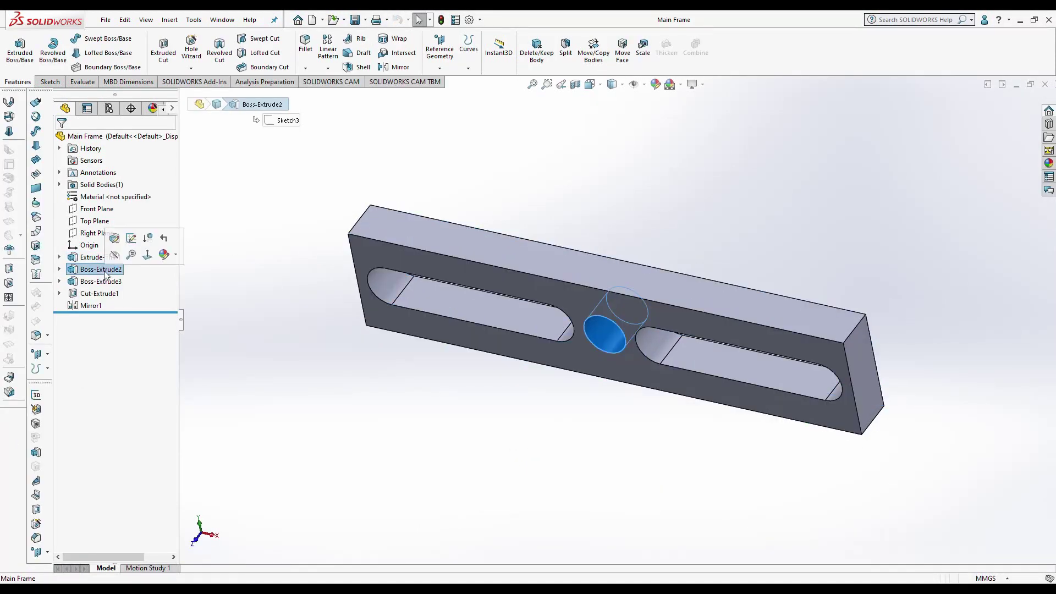
pyautogui.click(100, 257)
pyautogui.click(118, 227)
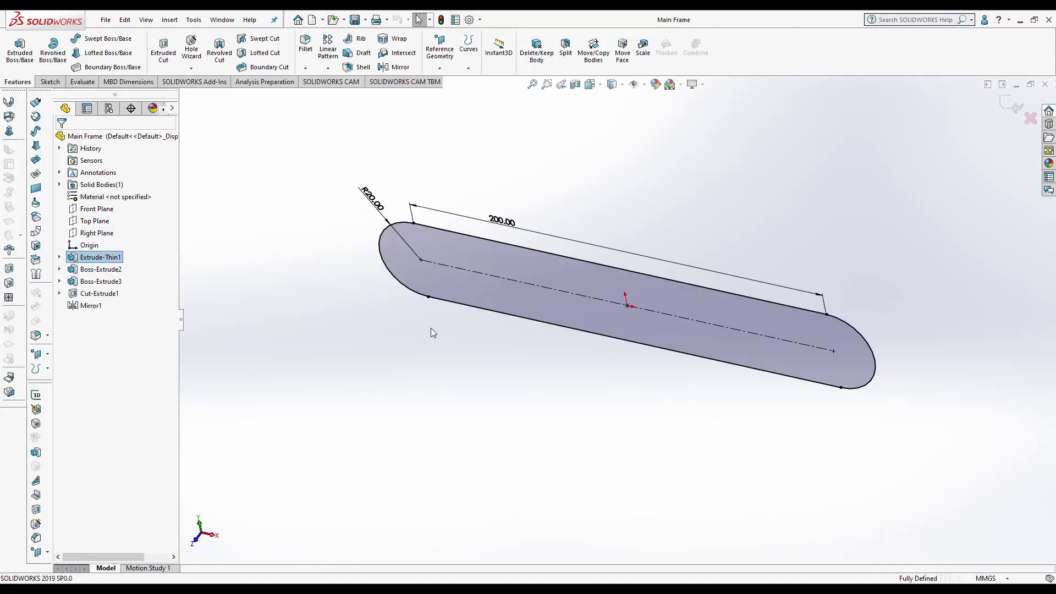
pyautogui.doubleClick(504, 226)
pyautogui.write('300')
pyautogui.press('Return')
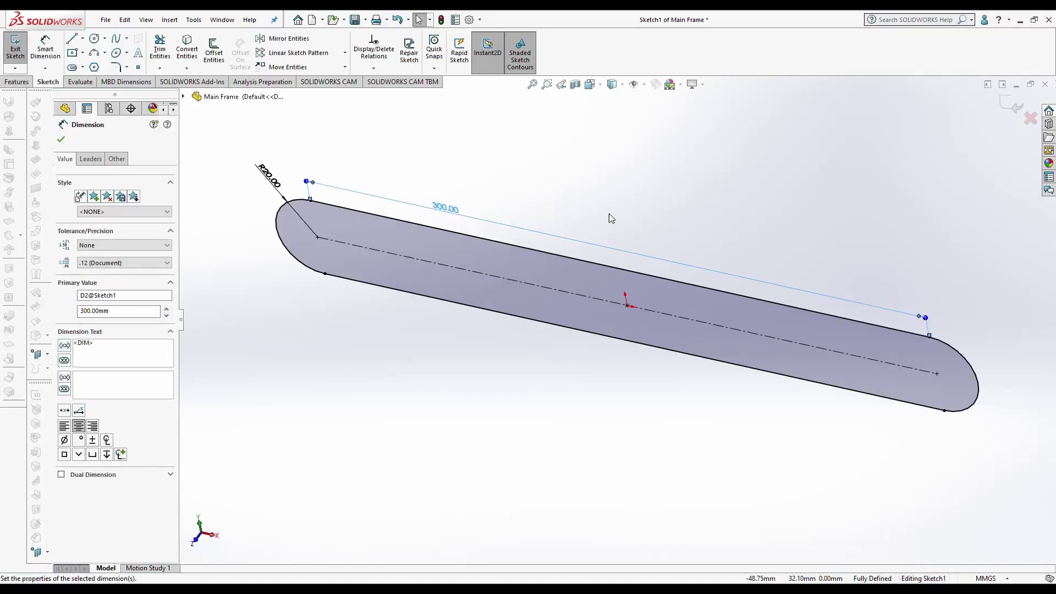
pyautogui.click(1001, 107)
pyautogui.click(1046, 84)
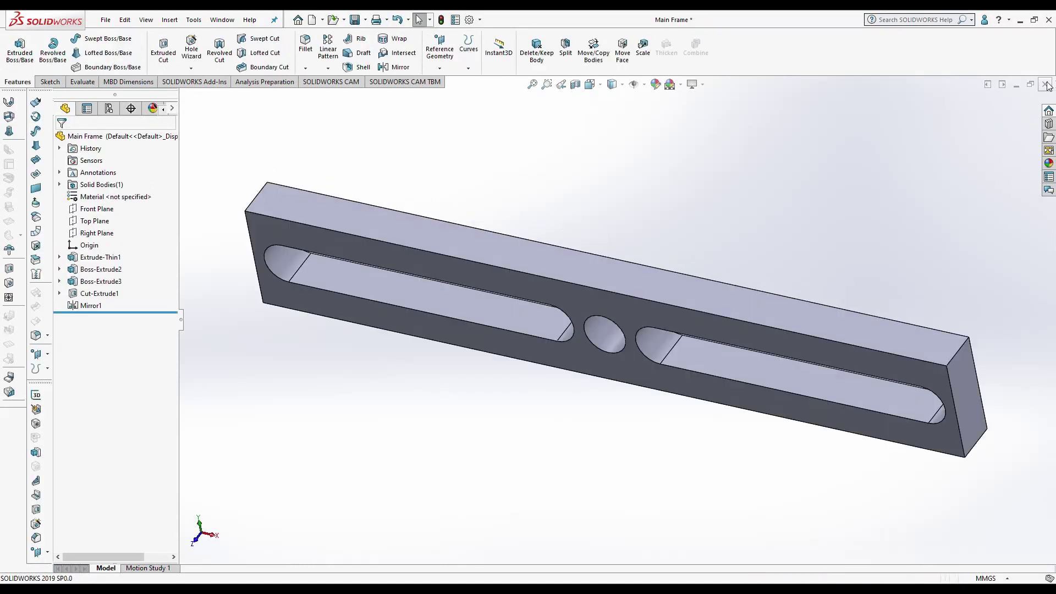
pyautogui.click(548, 303)
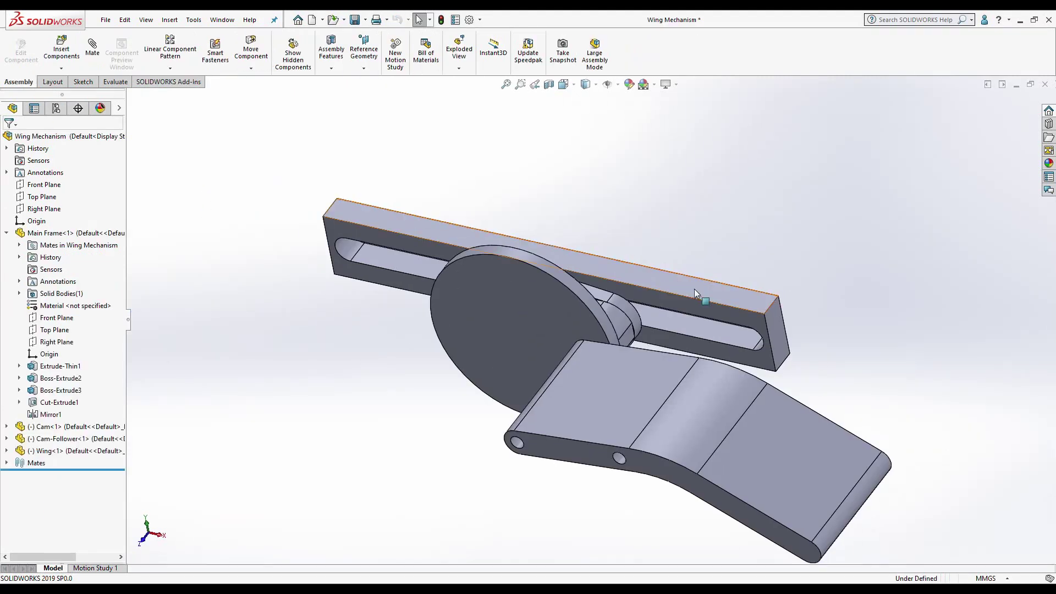
# Step: Add a slot mate between the main frame's slot face and the wing's pin hole
pyautogui.click(69, 51)
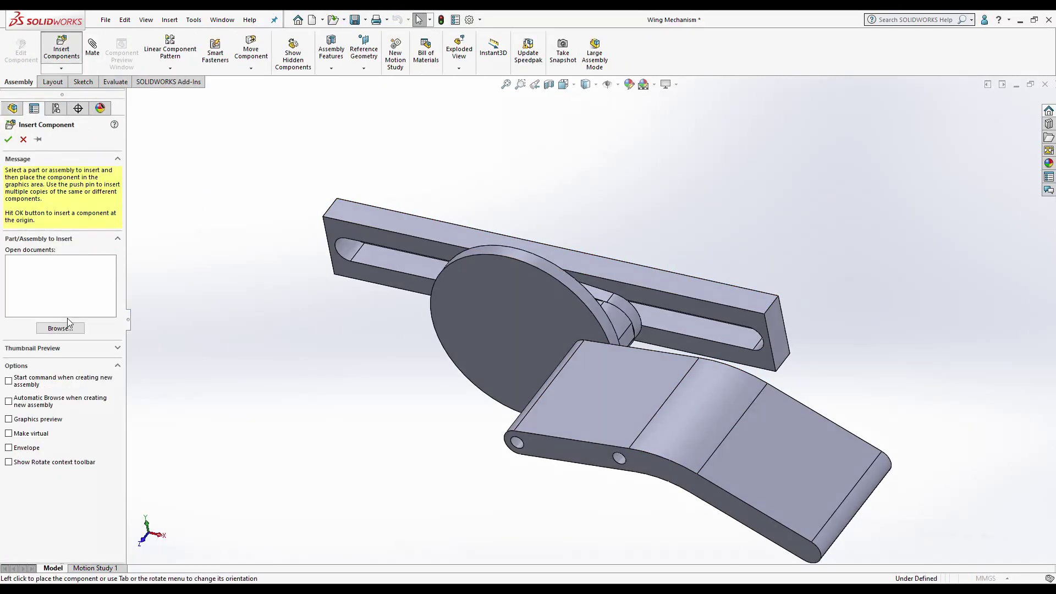
pyautogui.press('Escape')
pyautogui.press('Escape')
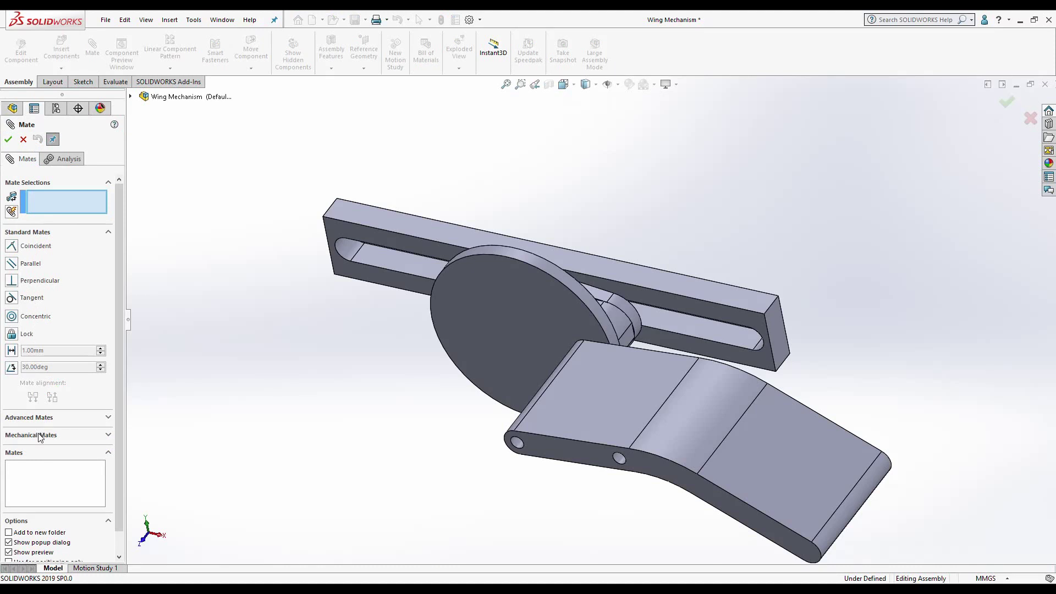
pyautogui.click(38, 435)
pyautogui.click(12, 295)
pyautogui.click(728, 336)
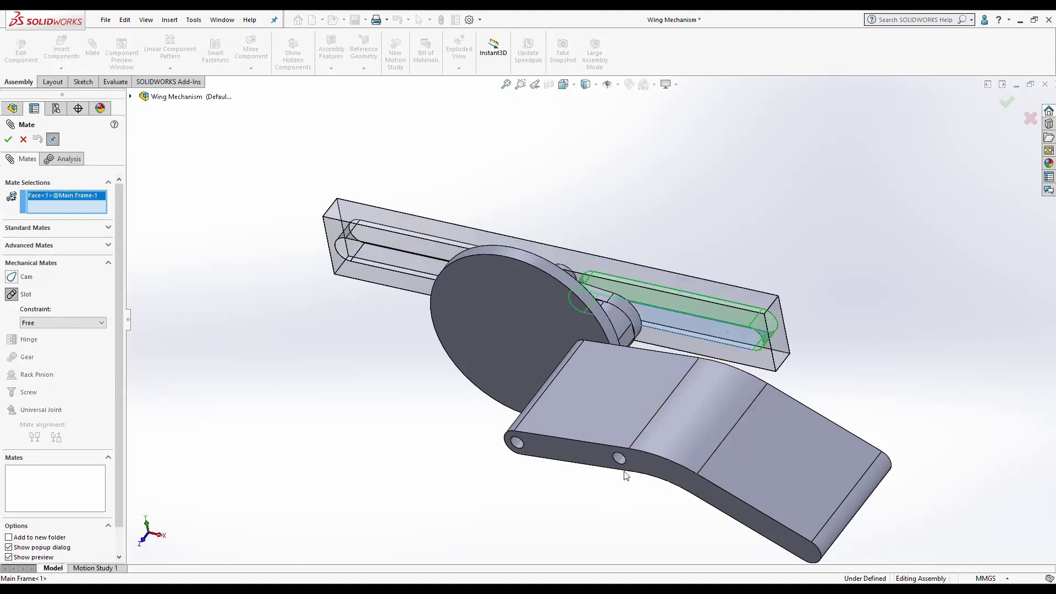
pyautogui.click(621, 461)
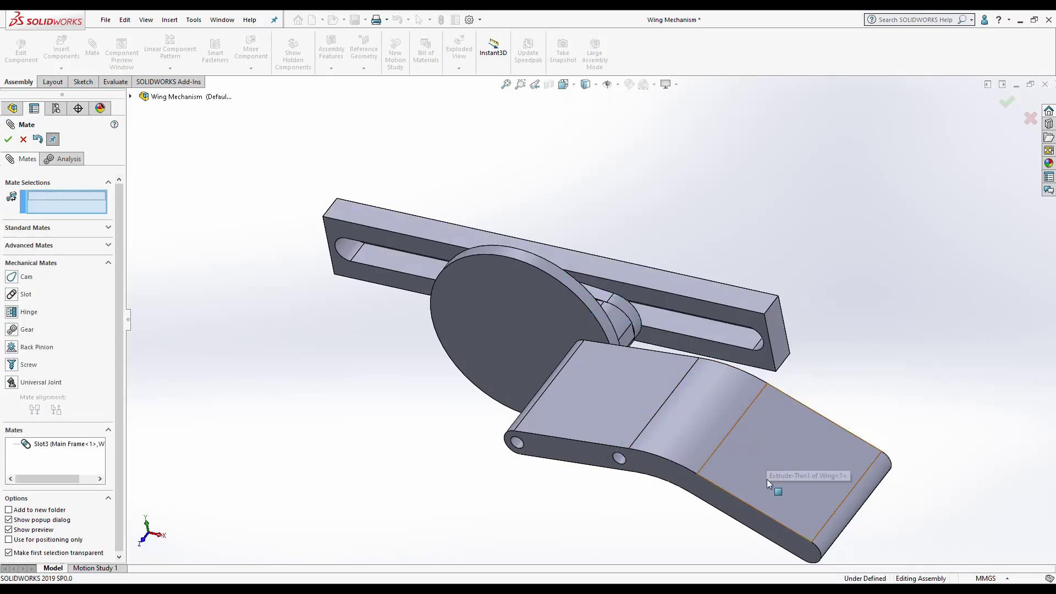
pyautogui.moveTo(767, 480)
pyautogui.mouseDown()
pyautogui.moveTo(711, 497)
pyautogui.moveTo(751, 441)
pyautogui.moveTo(761, 446)
pyautogui.moveTo(543, 474)
pyautogui.mouseUp()
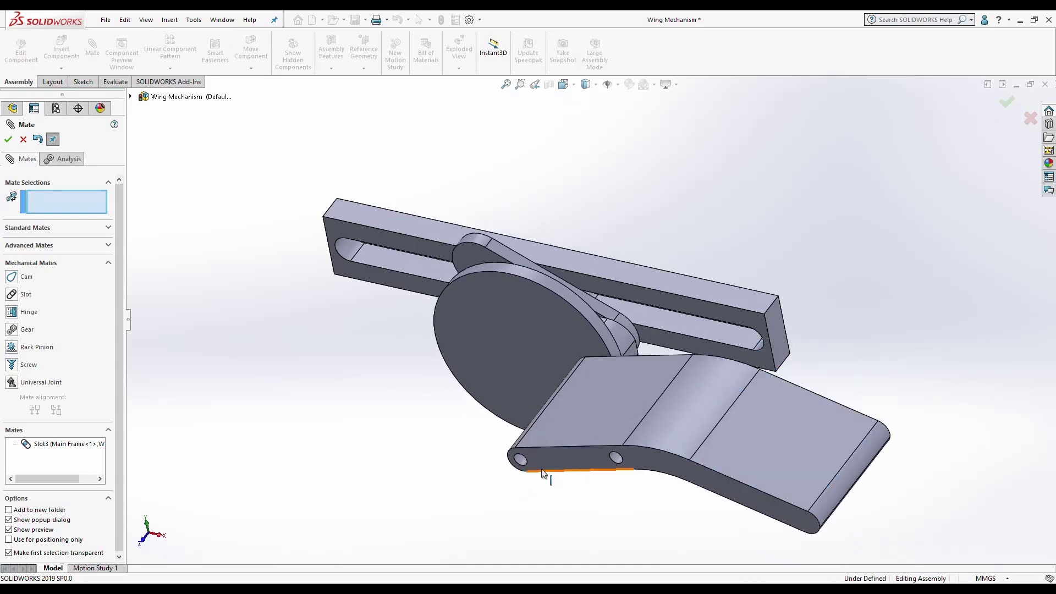
pyautogui.press('Return')
# Step: Place a second wing copy and make its flat face coincident with the cam follower
pyautogui.keyDown('ctrl'); pyautogui.moveTo(562, 417); pyautogui.dragTo(294, 415); pyautogui.keyUp('ctrl')
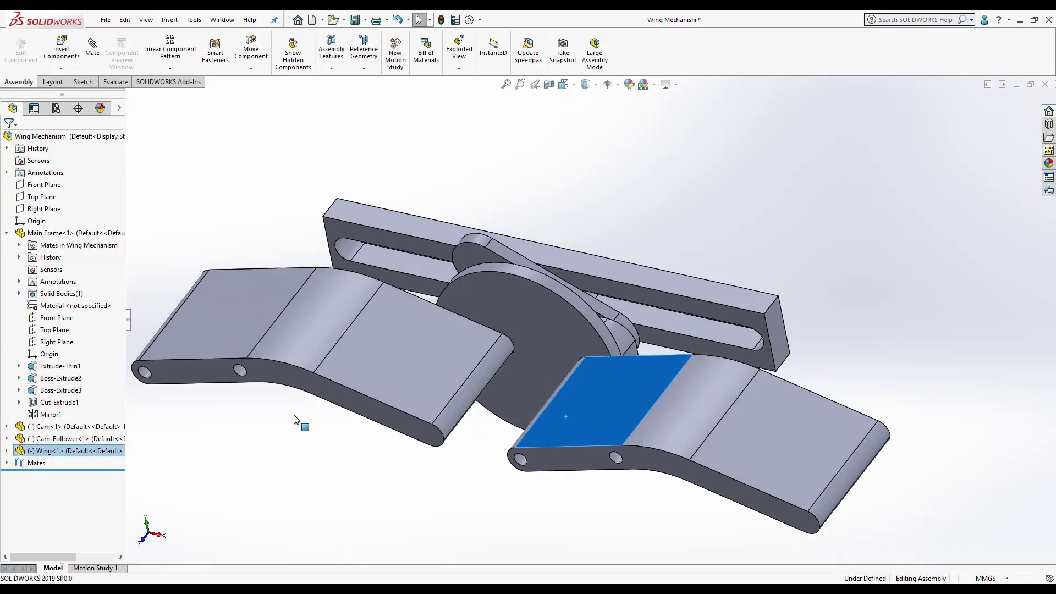
pyautogui.moveTo(319, 422)
pyautogui.mouseDown(button='middle')
pyautogui.moveTo(391, 388)
pyautogui.moveTo(372, 346)
pyautogui.mouseUp(button='middle')
pyautogui.click(373, 346)
pyautogui.keyDown('ctrl'); pyautogui.click(536, 303); pyautogui.keyUp('ctrl')
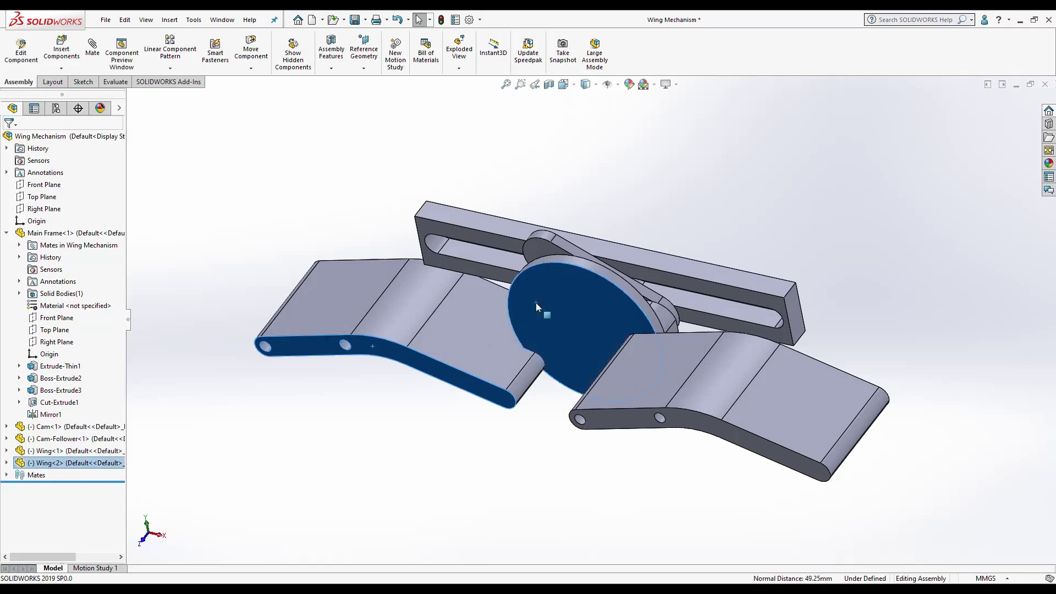
pyautogui.click(667, 237)
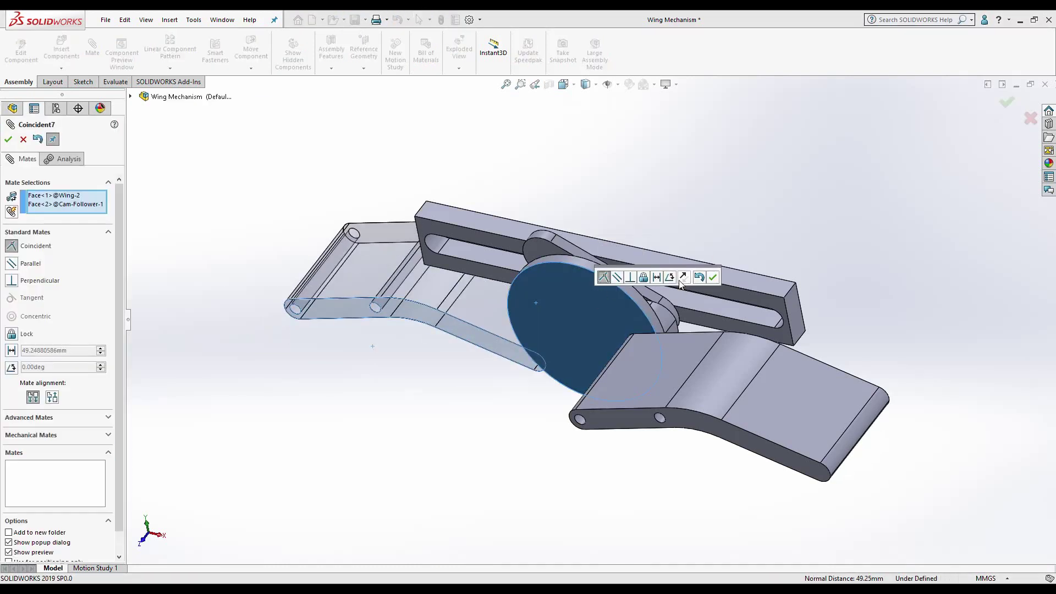
pyautogui.click(713, 278)
# Step: Mate the second wing's end face against the cam follower's side face
pyautogui.moveTo(642, 298); pyautogui.dragTo(621, 367, button='middle')
pyautogui.press('Return')
pyautogui.scroll(-3, 520, 287)
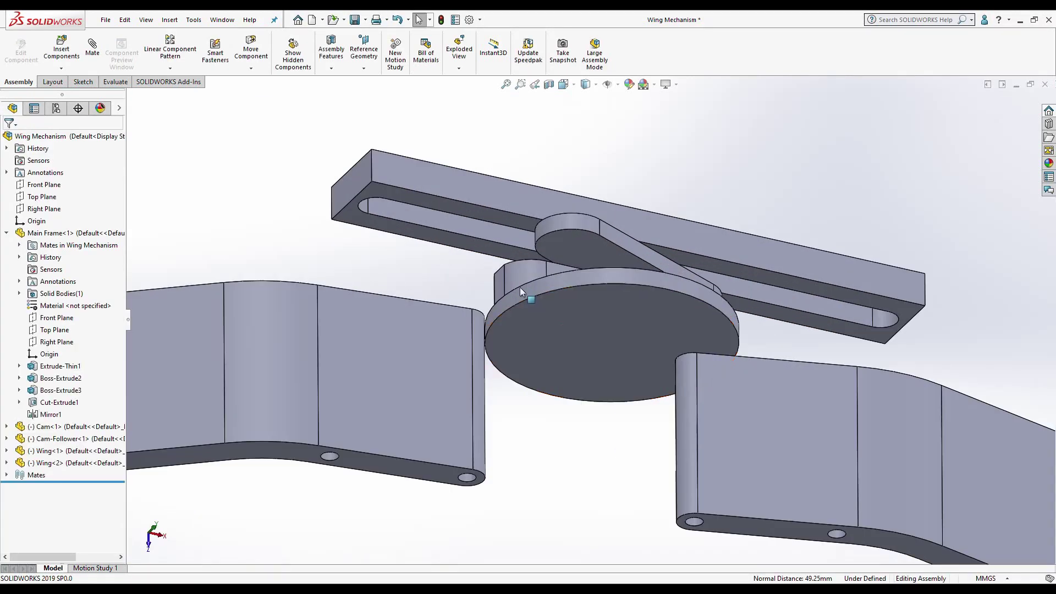
pyautogui.click(520, 284)
pyautogui.keyDown('ctrl'); pyautogui.click(478, 351); pyautogui.keyUp('ctrl')
pyautogui.click(552, 344)
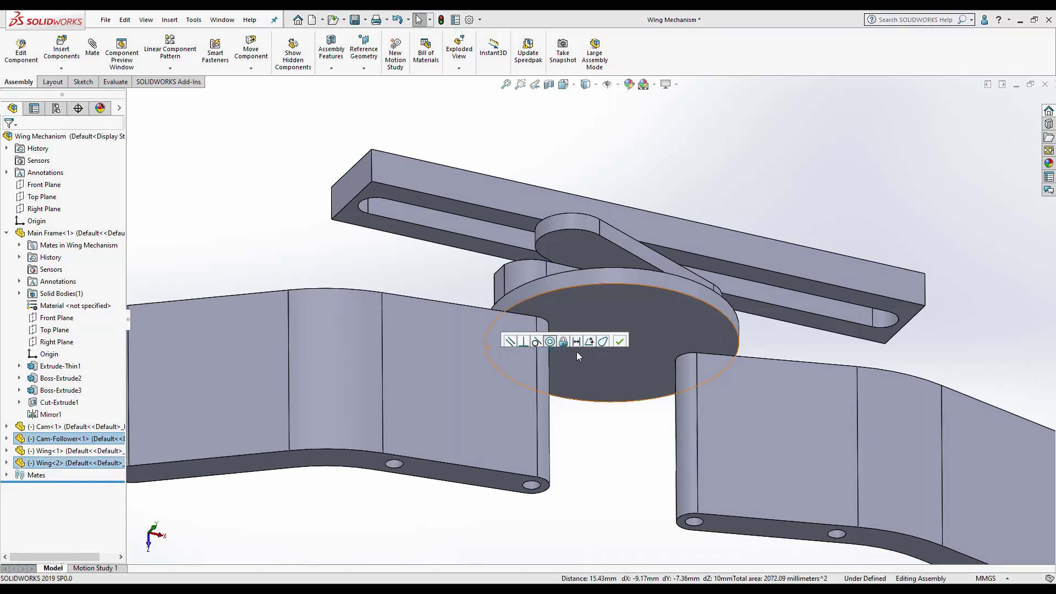
# Step: Slot-mate the second wing's hole to the main frame's other slot face
pyautogui.click(406, 213)
pyautogui.keyDown('ctrl'); pyautogui.click(395, 463); pyautogui.keyUp('ctrl')
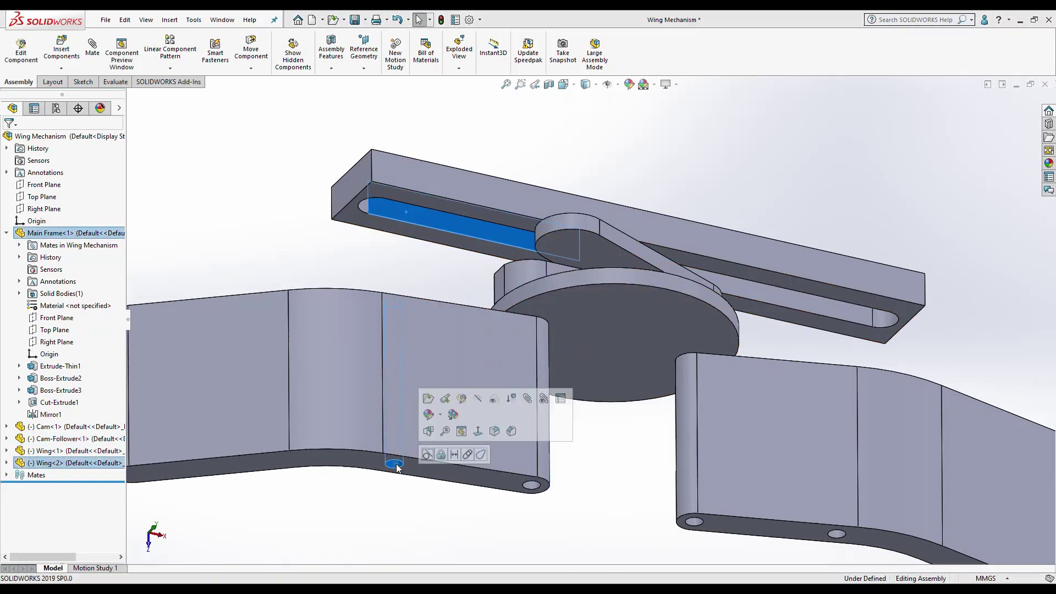
pyautogui.click(527, 397)
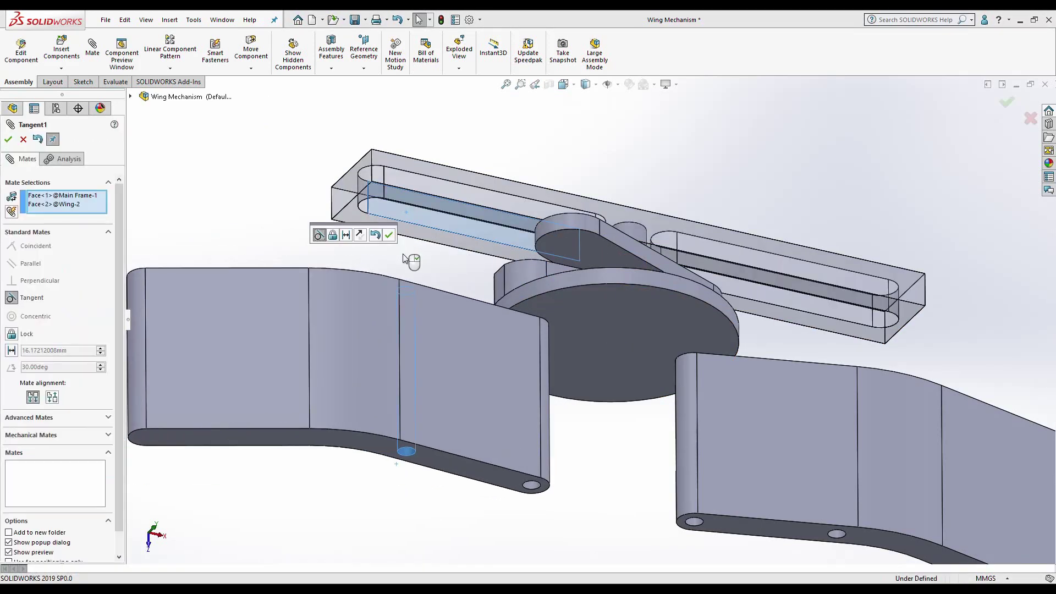
pyautogui.click(55, 435)
pyautogui.click(22, 294)
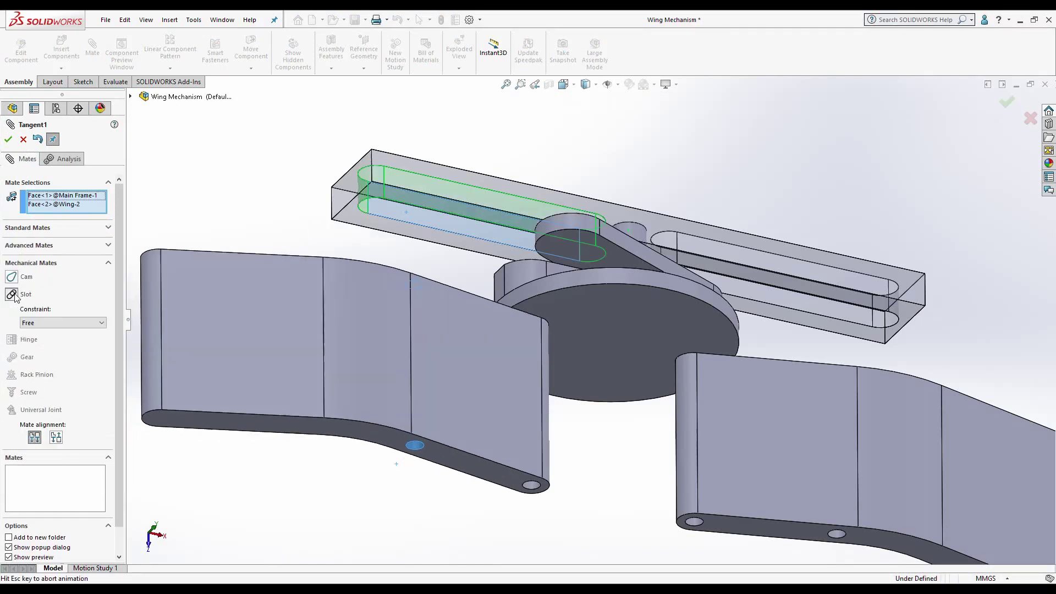
pyautogui.click(8, 140)
pyautogui.click(8, 139)
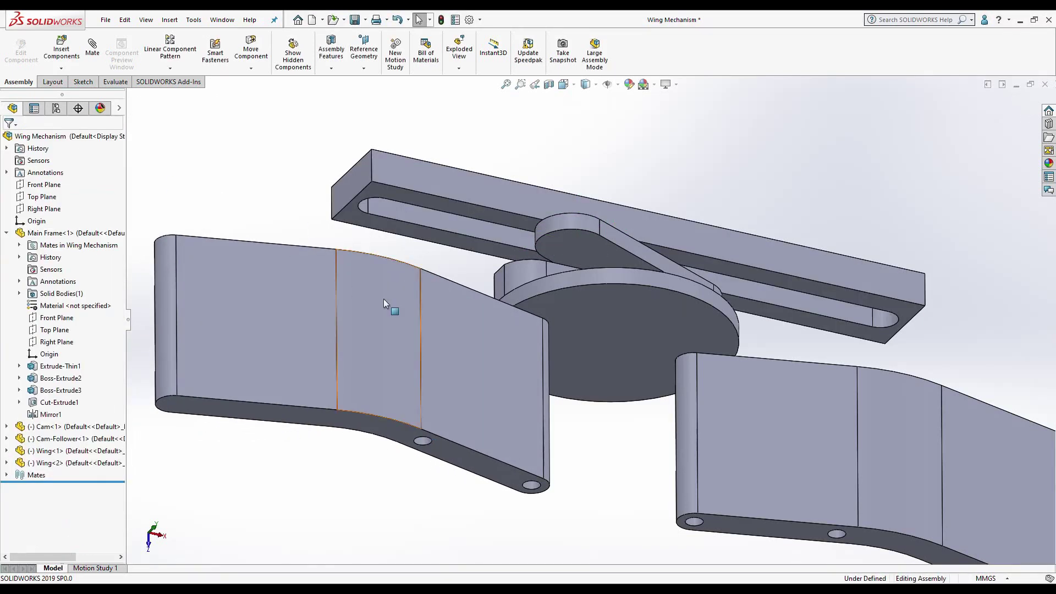
# Step: Drag the first wing to test the mechanism's motion
pyautogui.moveTo(384, 299)
pyautogui.mouseDown(button='middle')
pyautogui.moveTo(547, 254)
pyautogui.moveTo(709, 454)
pyautogui.mouseUp(button='middle')
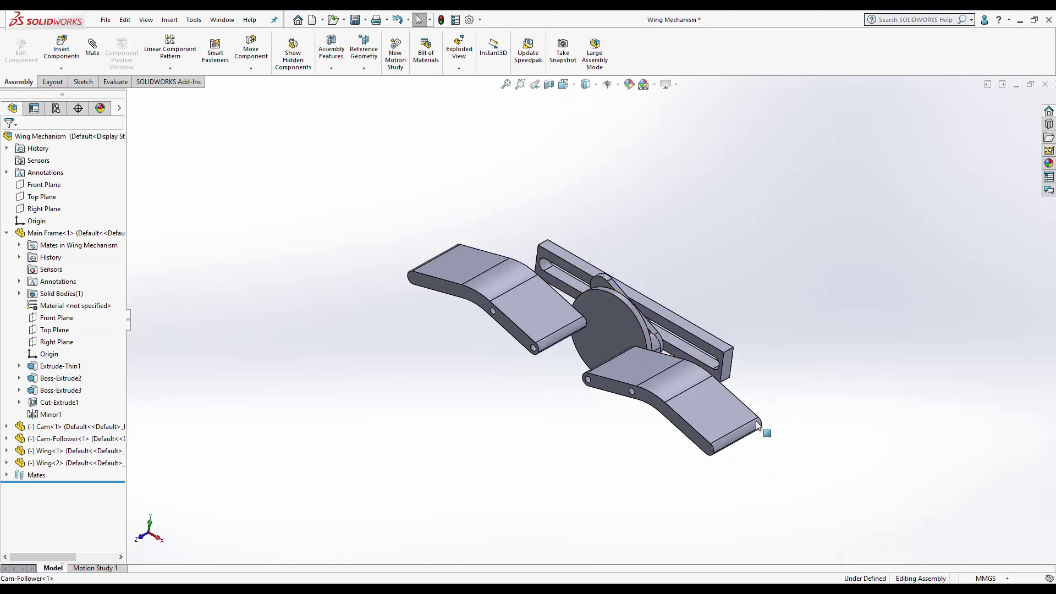
pyautogui.click(708, 457)
pyautogui.moveTo(708, 457)
pyautogui.mouseDown()
pyautogui.moveTo(707, 433)
pyautogui.moveTo(688, 473)
pyautogui.moveTo(717, 430)
pyautogui.moveTo(685, 477)
pyautogui.moveTo(719, 432)
pyautogui.mouseUp()
pyautogui.press('Escape')
pyautogui.scroll(3, 676, 397)
pyautogui.click(628, 383)
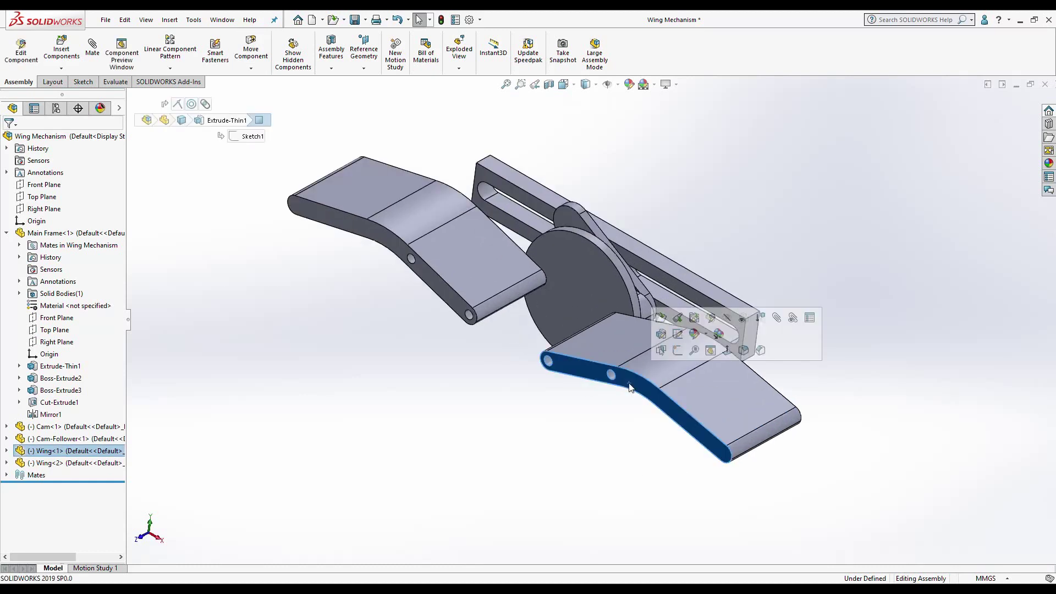
# Step: Open and close the Wing part, then create a new blank part
pyautogui.click(678, 319)
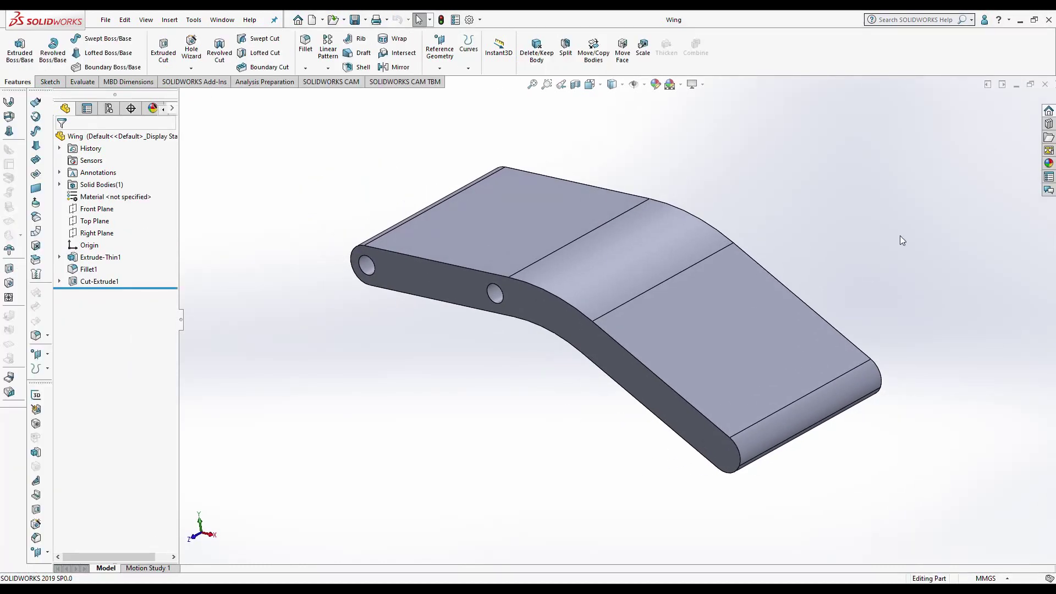
pyautogui.click(1045, 85)
pyautogui.click(312, 19)
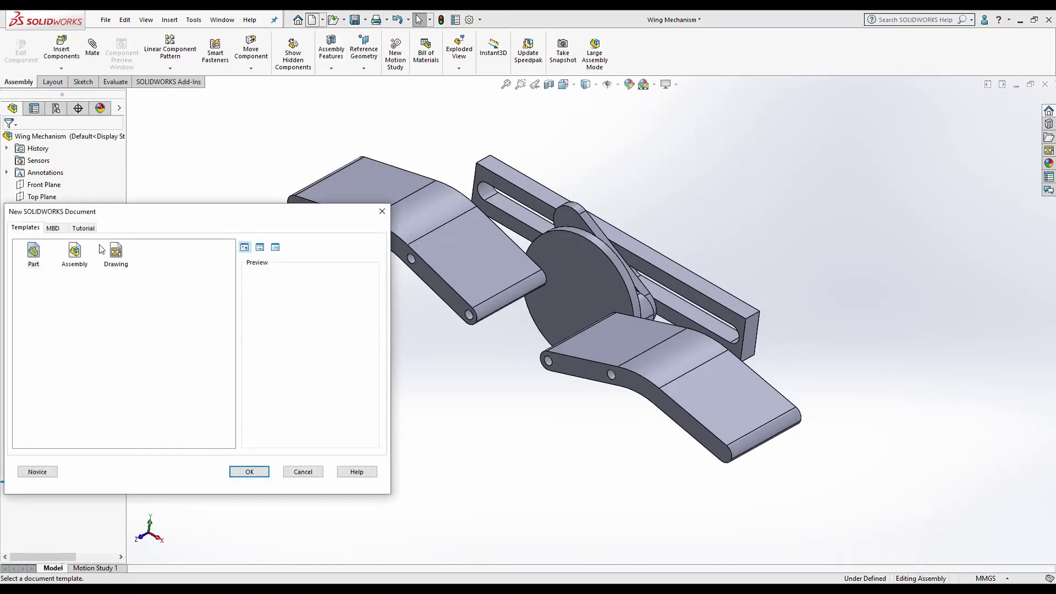
pyautogui.press('Return')
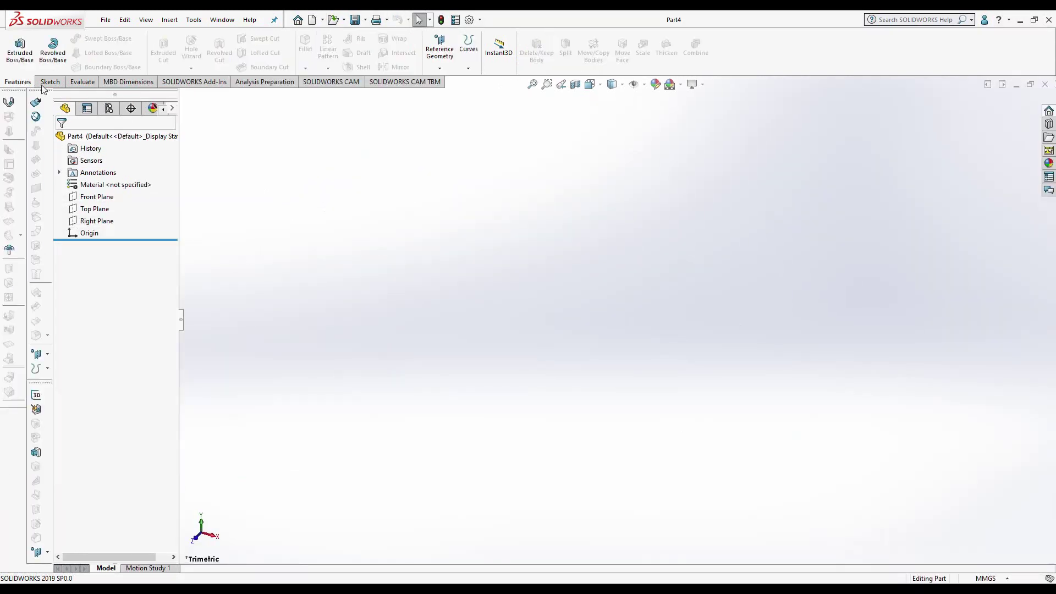
# Step: Sketch a 10 mm radius circle at the origin on the Front Plane
pyautogui.click(20, 48)
pyautogui.click(440, 175)
pyautogui.click(94, 38)
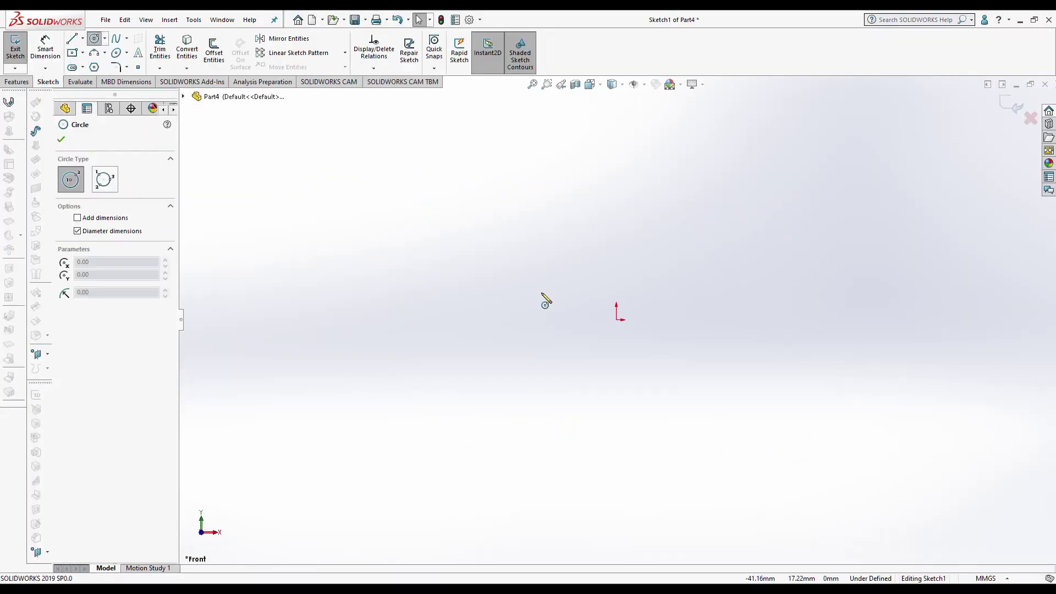
pyautogui.click(616, 319)
pyautogui.click(578, 324)
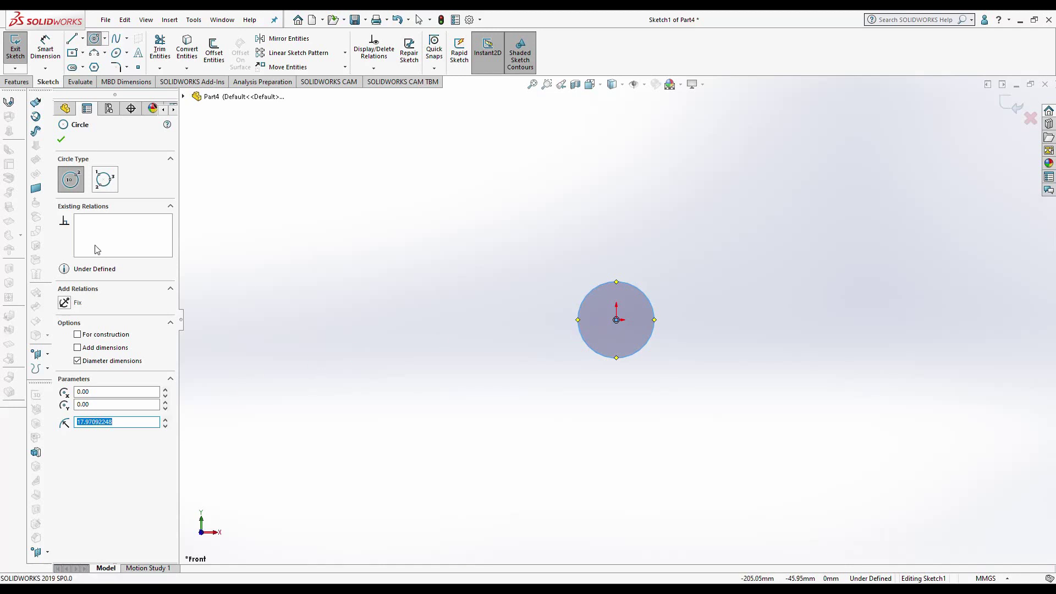
pyautogui.write('10')
pyautogui.press('Return')
pyautogui.click(61, 139)
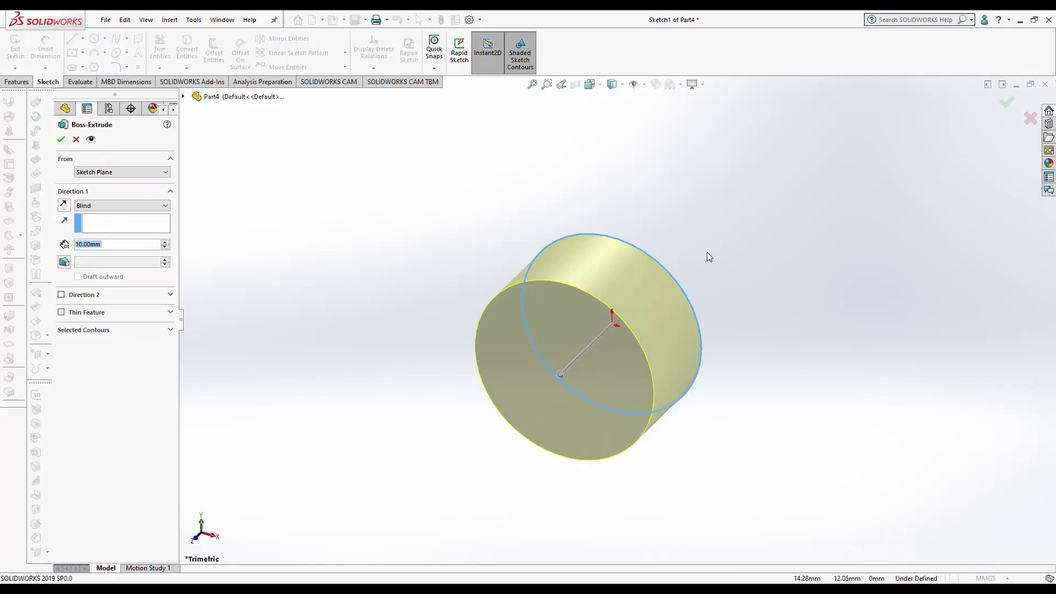
# Step: Extrude the circle 50 mm to form the cylinder
pyautogui.write('0')
pyautogui.press('Return')
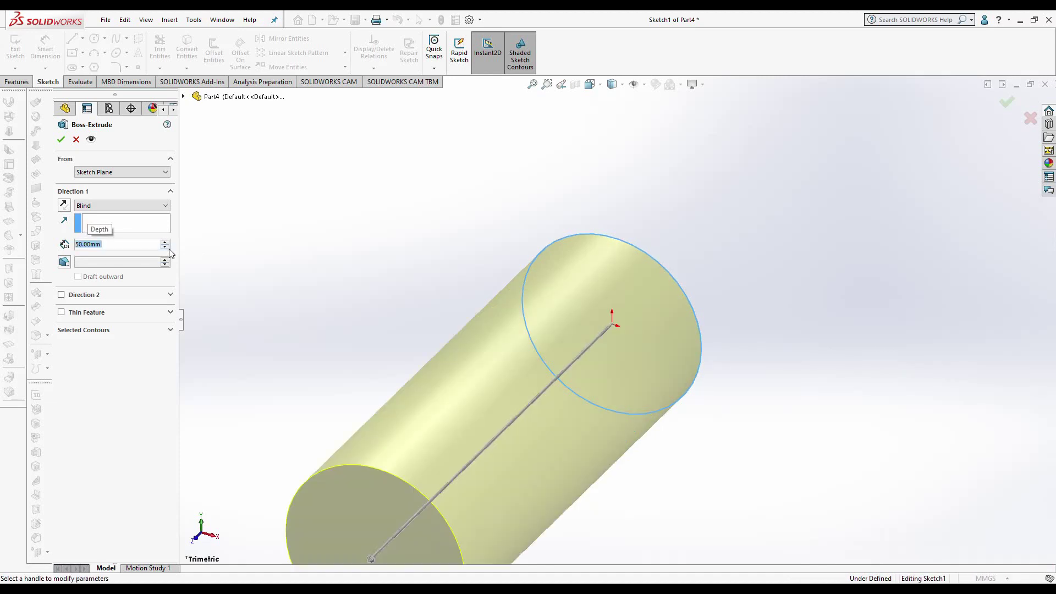
pyautogui.click(61, 139)
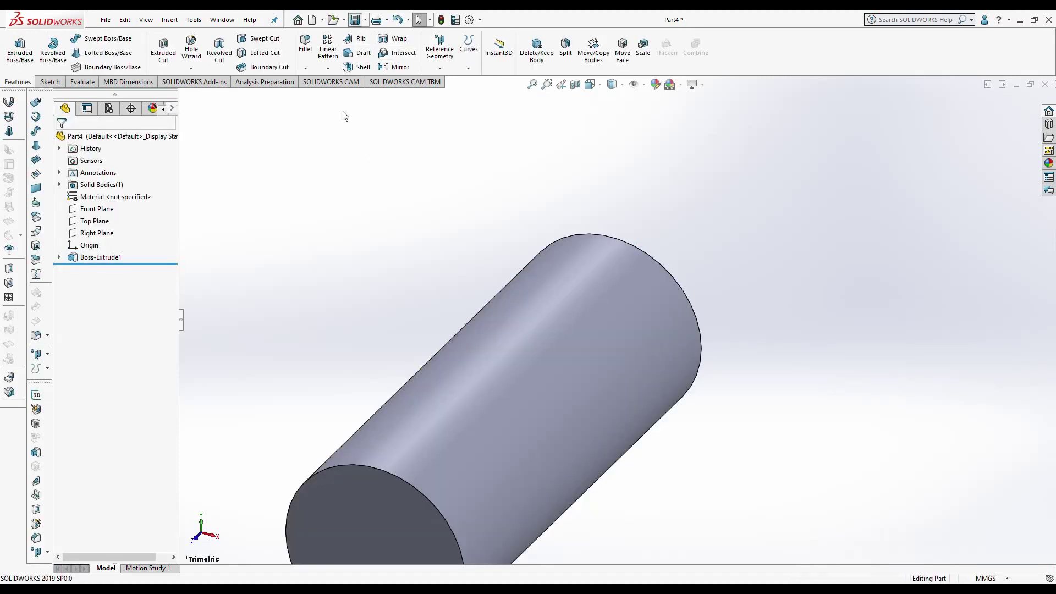
# Step: Save the new part and switch back to the Wing Mechanism assembly
pyautogui.hotkey('ctrl', 's')
pyautogui.write('P')
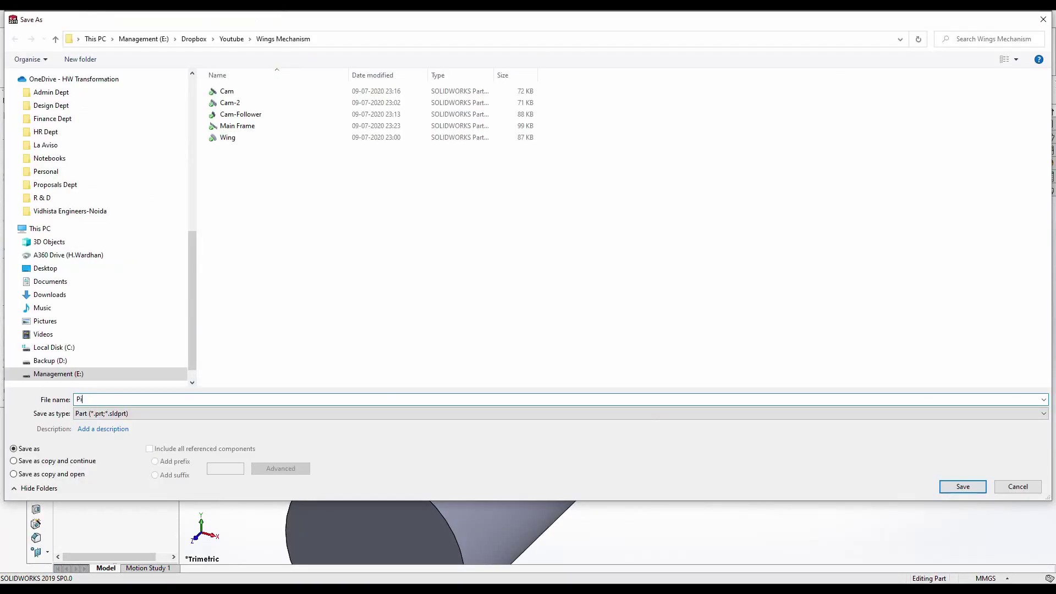
pyautogui.write('n')
pyautogui.press('Return')
pyautogui.hotkey('ctrl', 'Tab')
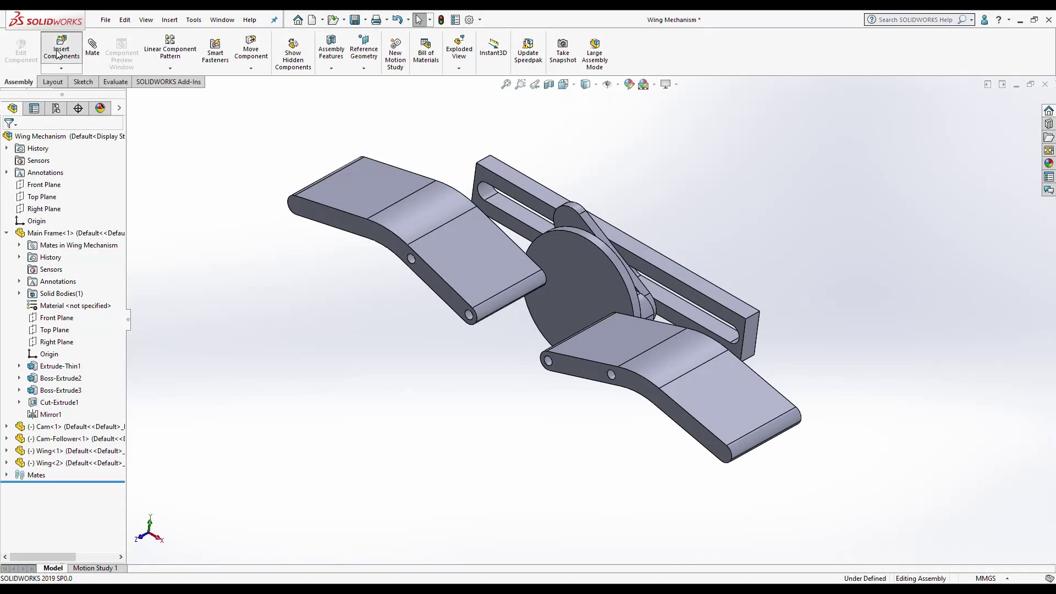
# Step: Insert the Pin part into the assembly and float it so it can move
pyautogui.click(58, 54)
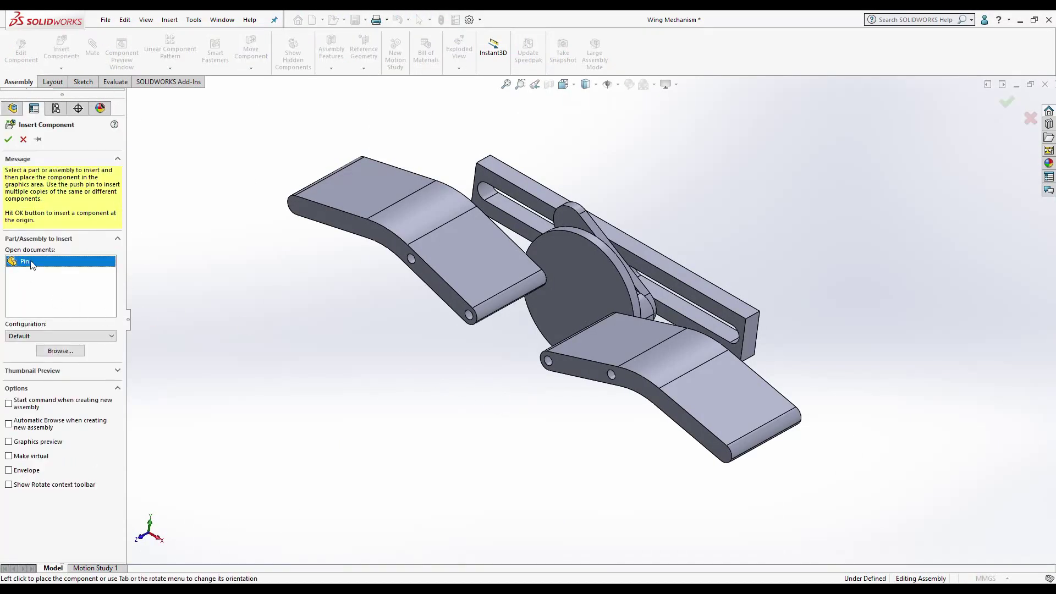
pyautogui.press('Return')
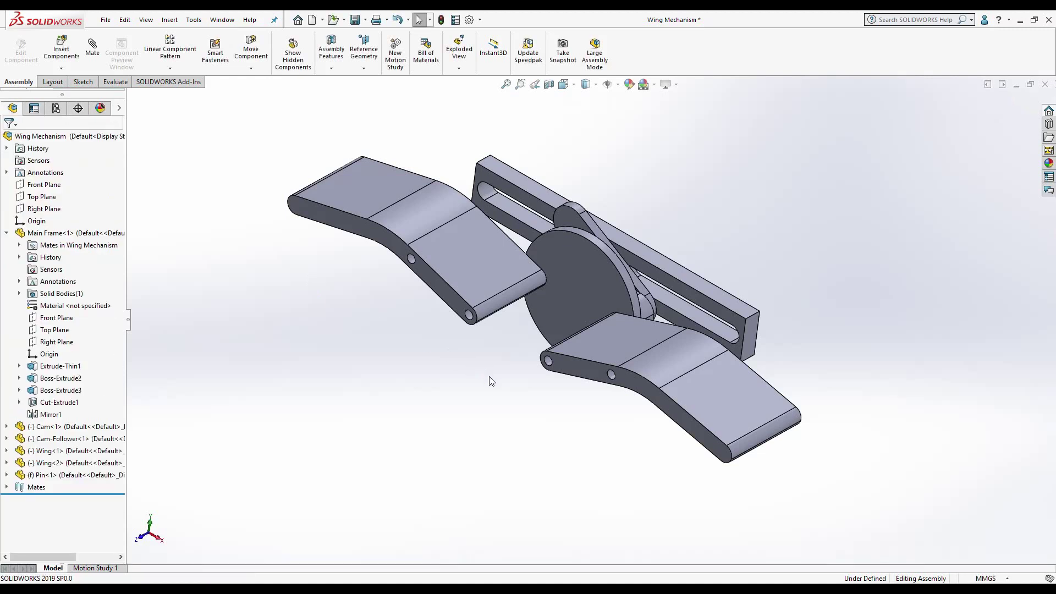
pyautogui.press('f')
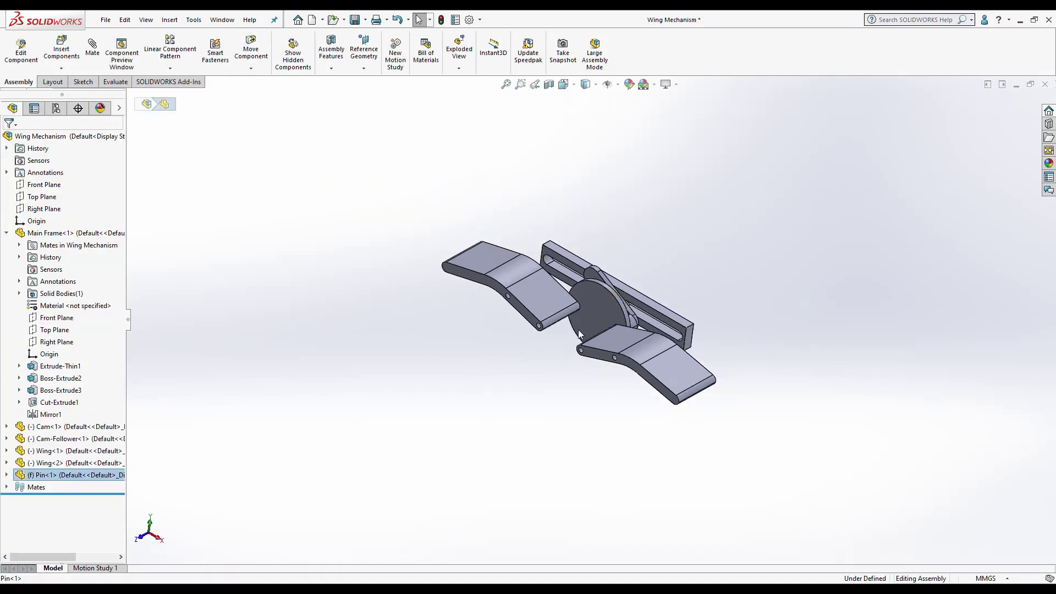
pyautogui.moveTo(579, 329); pyautogui.dragTo(589, 309, button='middle')
pyautogui.click(589, 308)
pyautogui.moveTo(607, 322); pyautogui.dragTo(445, 368)
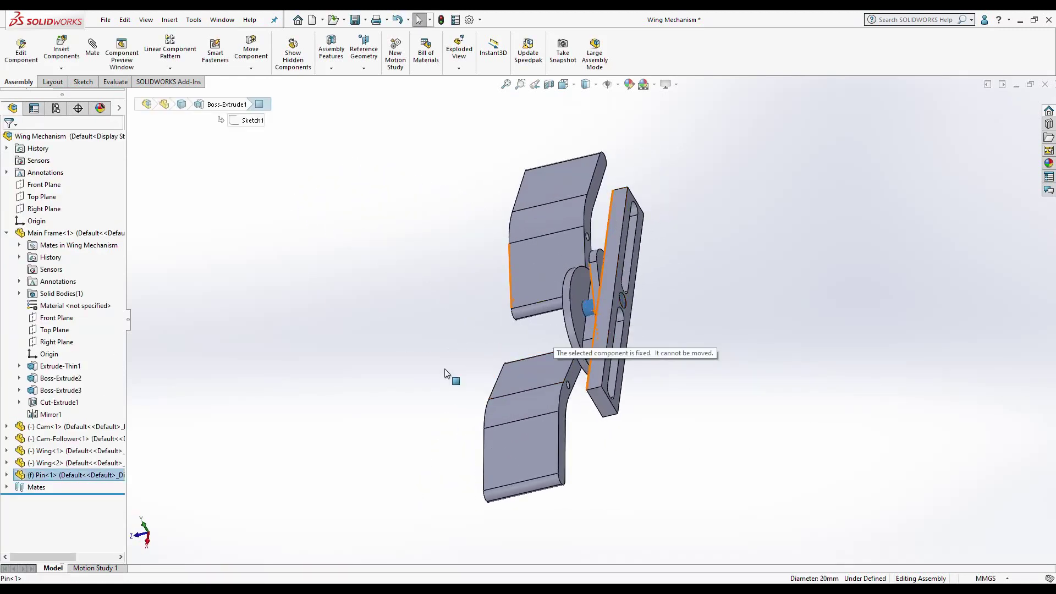
pyautogui.rightClick(74, 475)
pyautogui.click(118, 387)
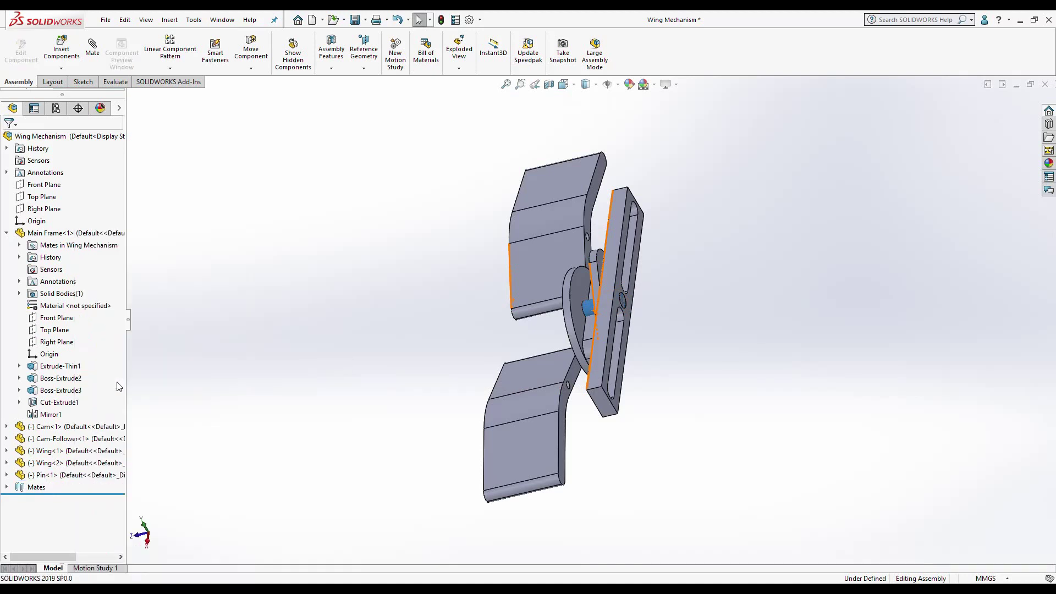
# Step: Drag the pin into the wing hole to compare sizes, undo, and reselect the pin
pyautogui.scroll(-5, 557, 357)
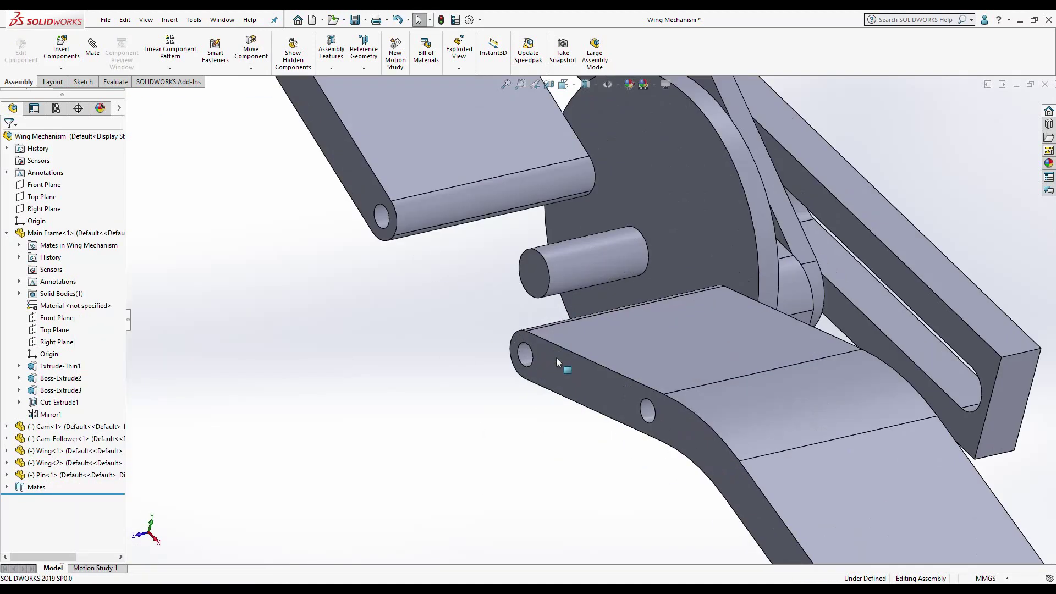
pyautogui.scroll(-3, 557, 357)
pyautogui.click(724, 443)
pyautogui.keyDown('ctrl'); pyautogui.click(602, 205); pyautogui.keyUp('ctrl')
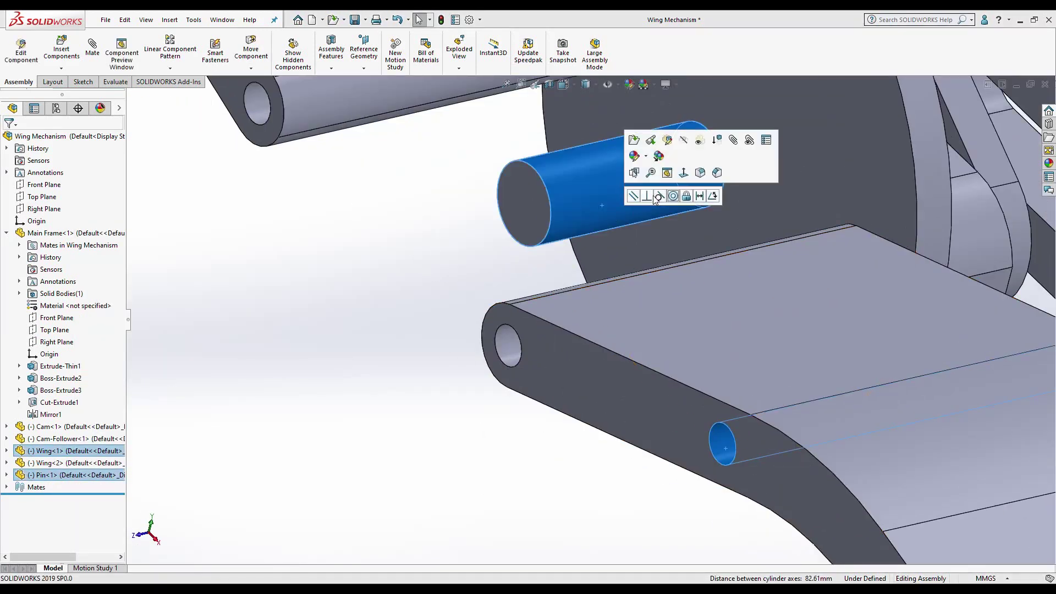
pyautogui.moveTo(669, 206)
pyautogui.mouseDown()
pyautogui.moveTo(739, 419)
pyautogui.moveTo(704, 425)
pyautogui.mouseUp()
pyautogui.scroll(-3, 715, 423)
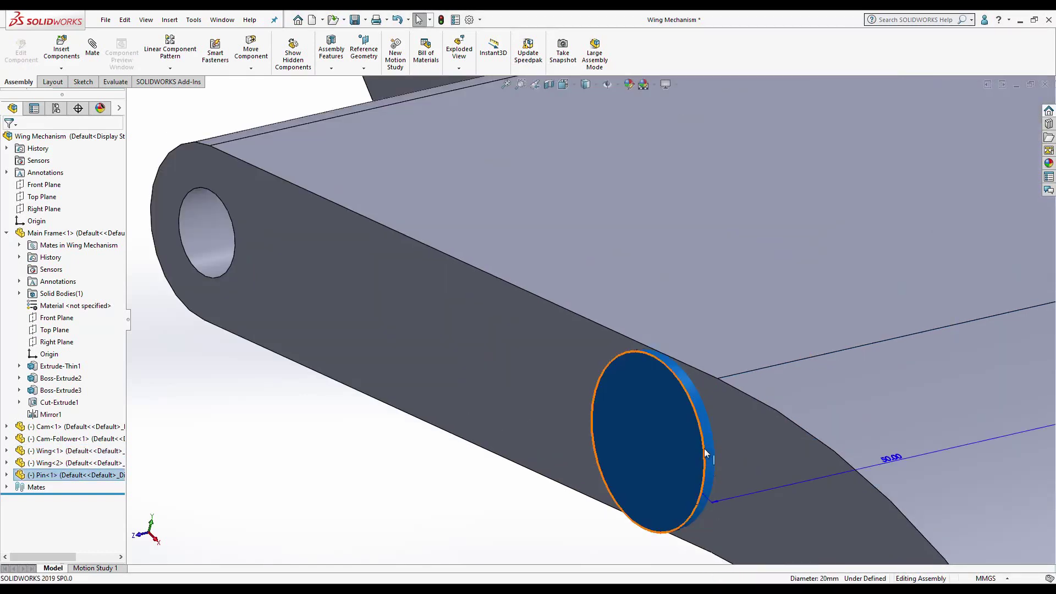
pyautogui.scroll(4, 716, 419)
pyautogui.scroll(-2, 770, 393)
pyautogui.scroll(5, 610, 379)
pyautogui.hotkey('ctrl', 'z')
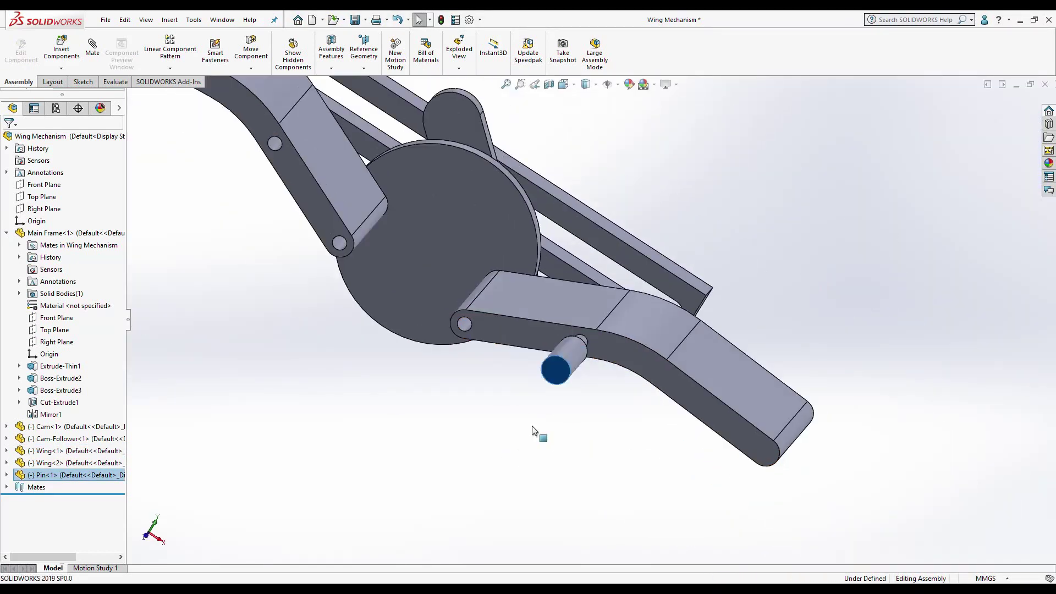
pyautogui.scroll(-3, 517, 468)
pyautogui.scroll(-3, 567, 358)
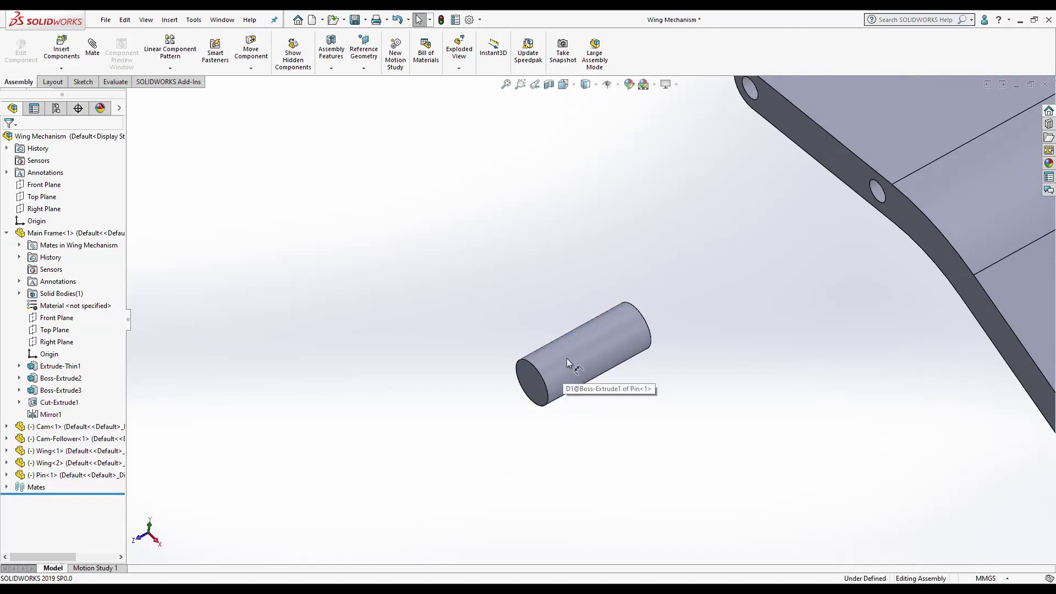
pyautogui.click(567, 358)
# Step: Dimension the pin's sketch circle to a 10 mm diameter
pyautogui.click(622, 293)
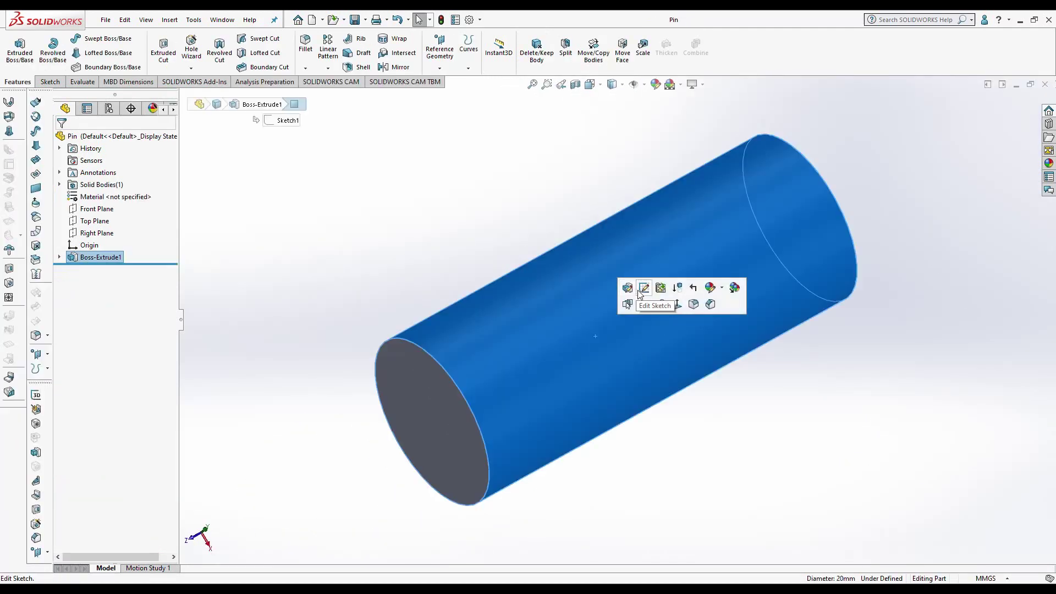
pyautogui.click(641, 293)
pyautogui.click(36, 51)
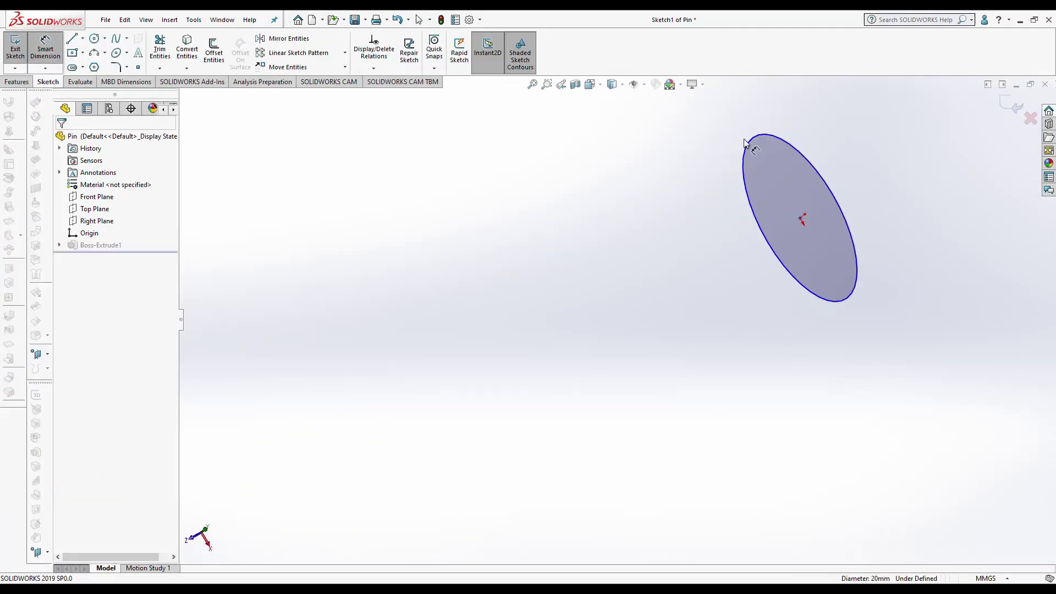
pyautogui.click(749, 148)
pyautogui.click(728, 316)
pyautogui.write('10')
pyautogui.press('Return')
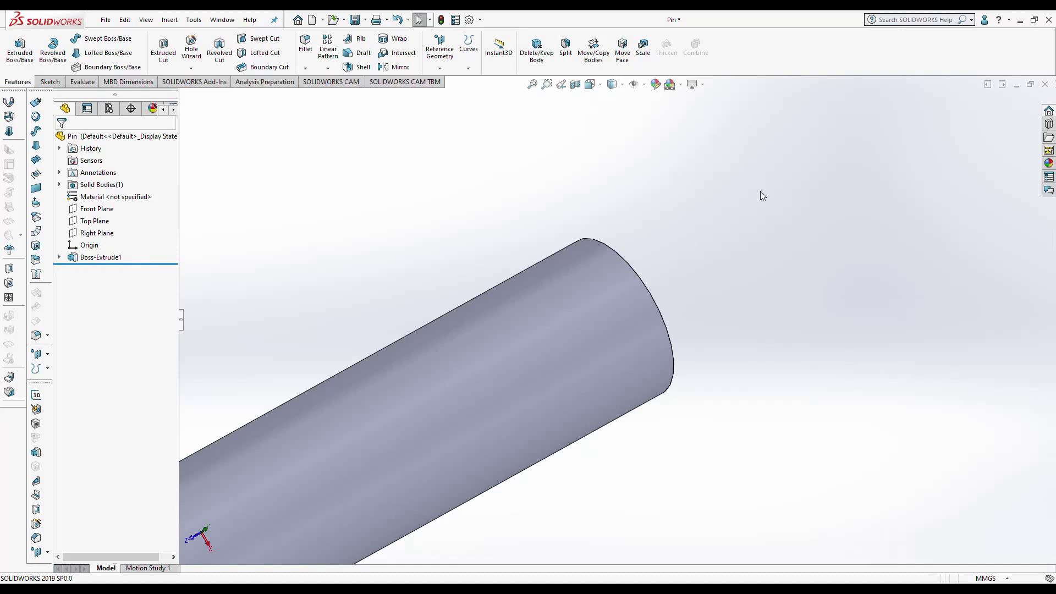
# Step: Rebuild the assembly and measure the wing's side face against the Main Frame
pyautogui.hotkey('ctrl', 'Tab')
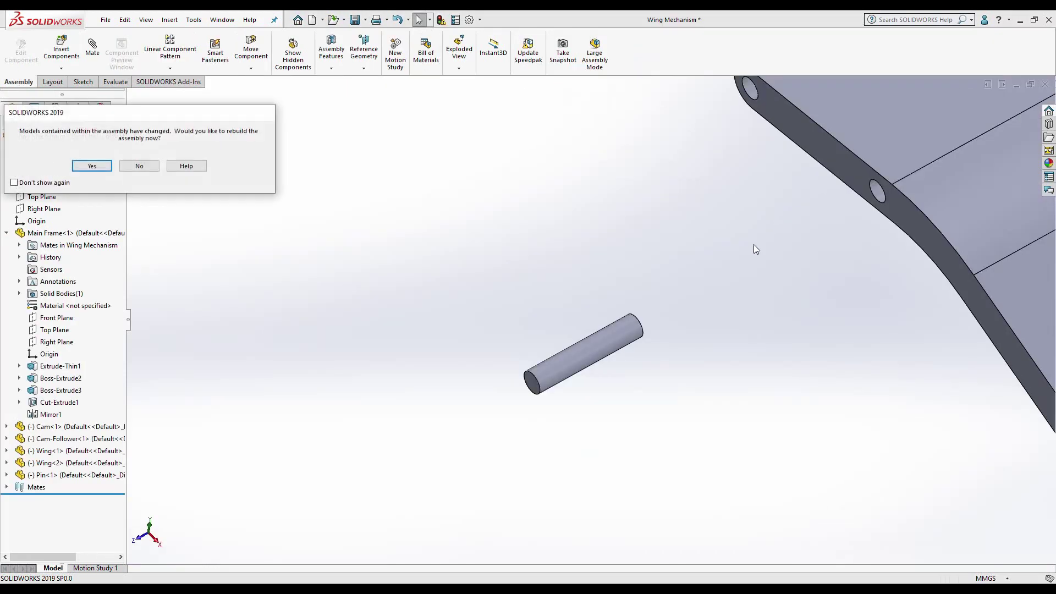
pyautogui.click(92, 166)
pyautogui.scroll(3, 594, 374)
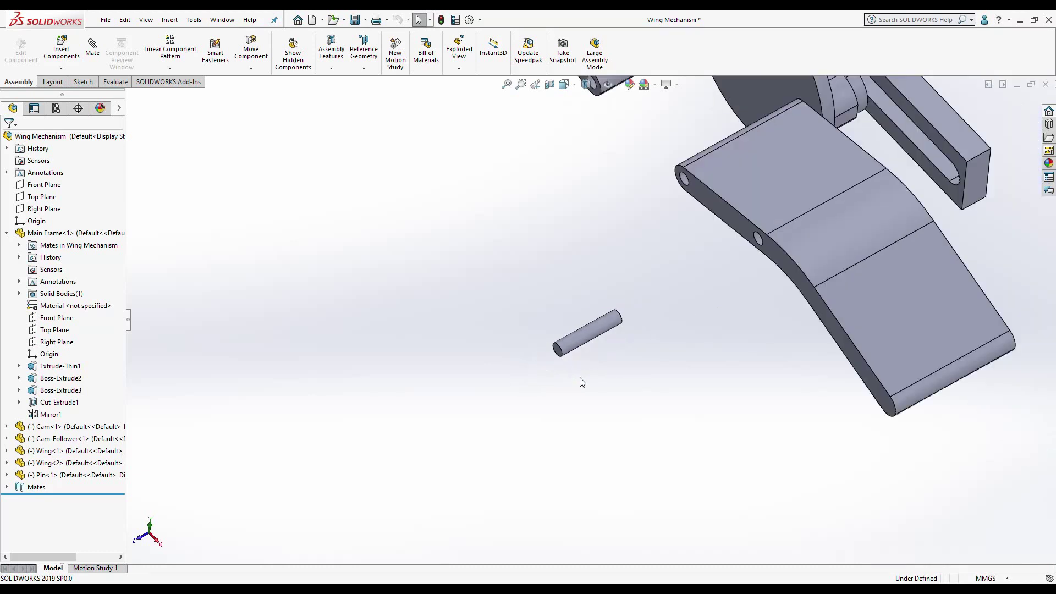
pyautogui.click(115, 82)
pyautogui.click(155, 52)
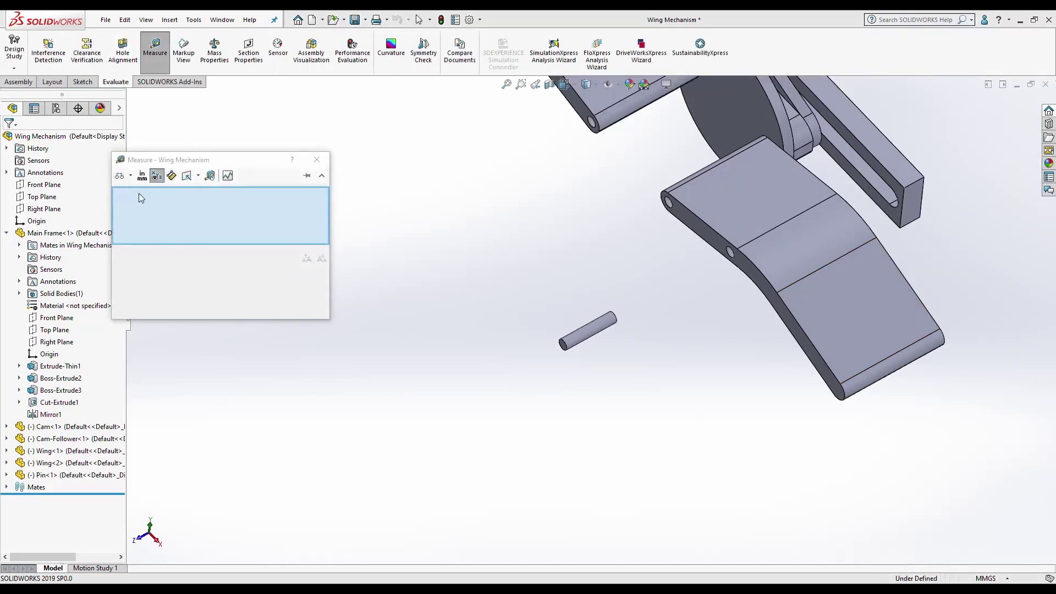
pyautogui.click(735, 268)
pyautogui.moveTo(754, 337); pyautogui.dragTo(771, 319, button='middle')
pyautogui.scroll(-3, 770, 319)
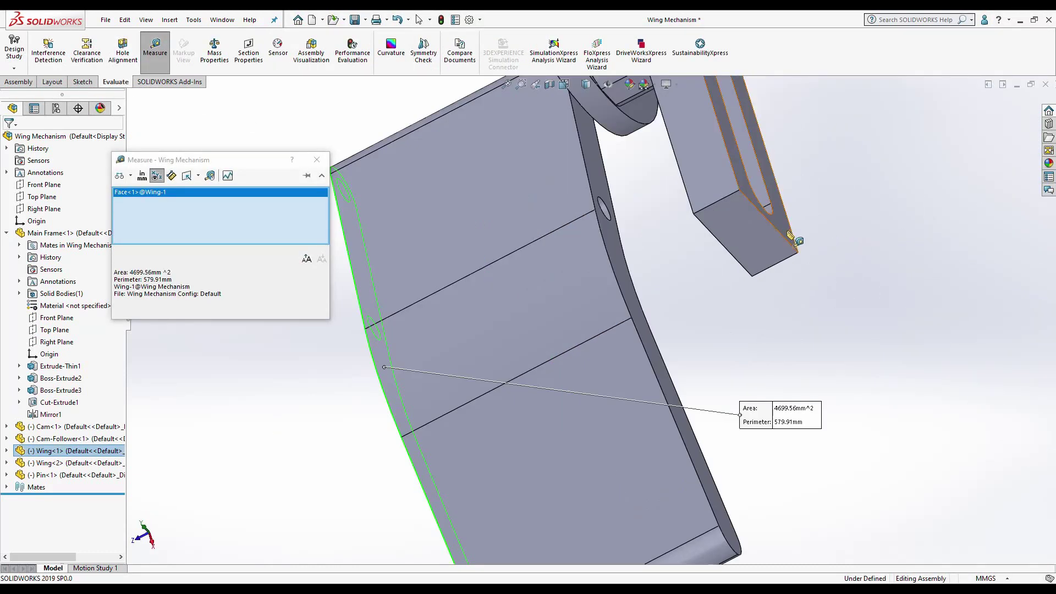
pyautogui.click(789, 236)
pyautogui.scroll(3, 792, 278)
pyautogui.press('Escape')
pyautogui.press('Escape')
# Step: Change the pin's extrusion length from 50 to 160 mm and rebuild
pyautogui.doubleClick(382, 389)
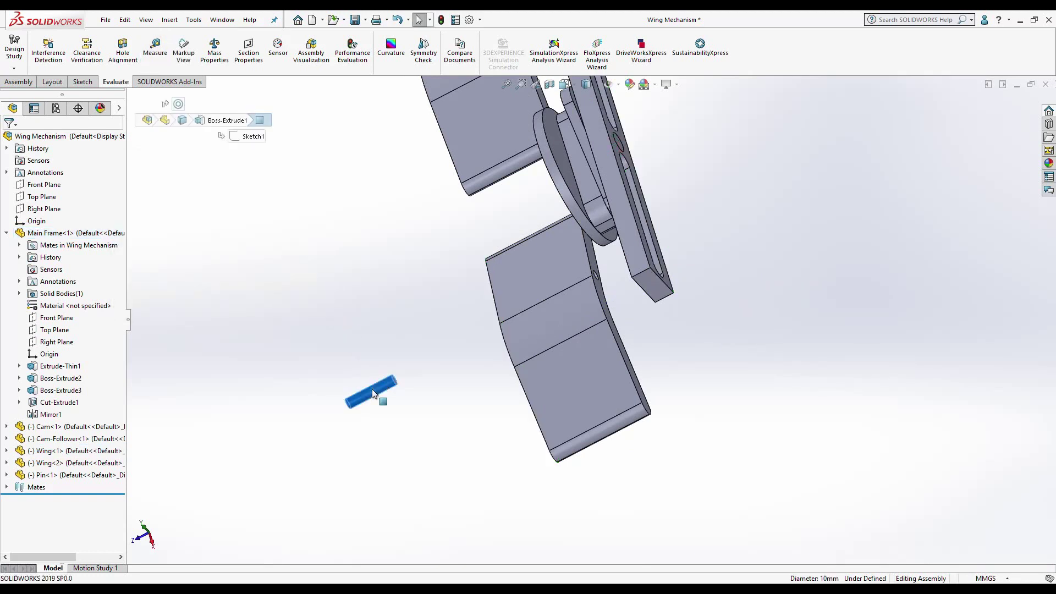
pyautogui.click(392, 369)
pyautogui.doubleClick(368, 390)
pyautogui.write('160')
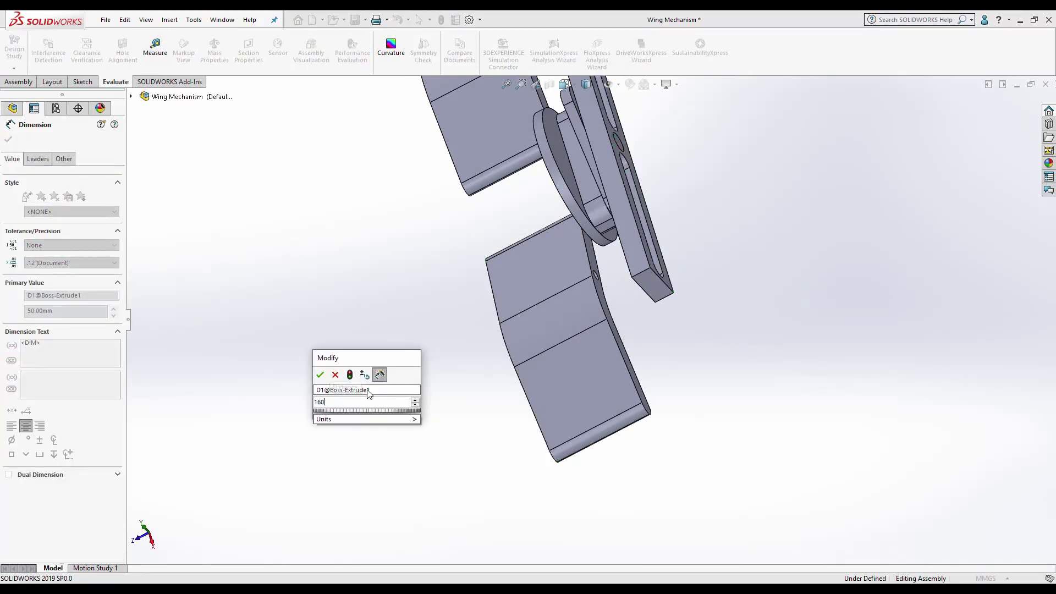
pyautogui.press('Return')
pyautogui.press('Escape')
pyautogui.hotkey('ctrl', 'b')
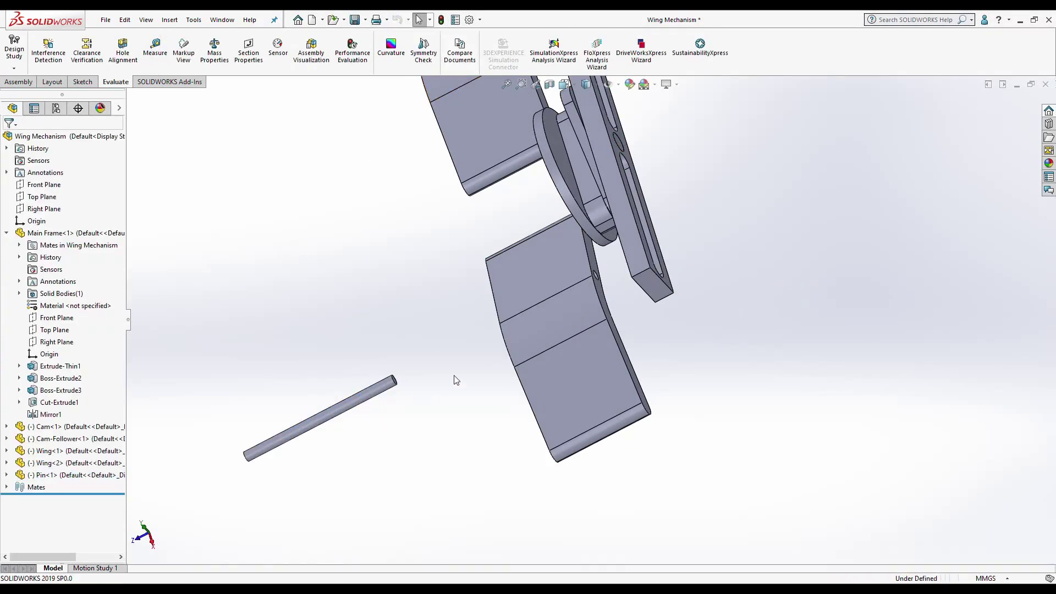
pyautogui.moveTo(454, 380); pyautogui.dragTo(392, 398, button='middle')
pyautogui.scroll(-3, 348, 393)
pyautogui.click(348, 392)
# Step: Make the long pin's end face flush with the wing's side face
pyautogui.keyDown('ctrl'); pyautogui.click(783, 236); pyautogui.keyUp('ctrl')
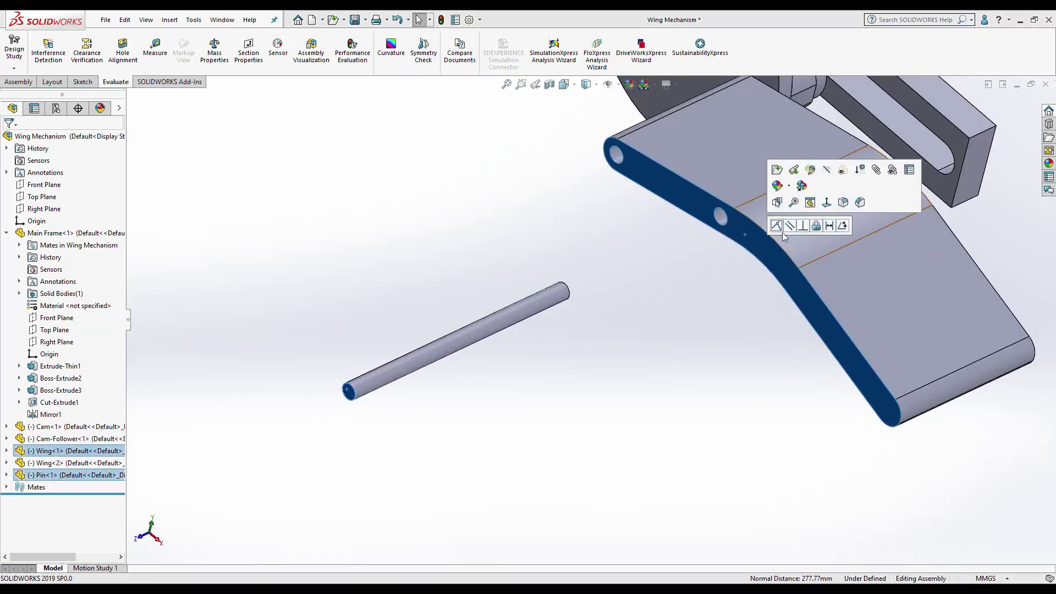
pyautogui.moveTo(784, 235); pyautogui.dragTo(798, 214, button='middle')
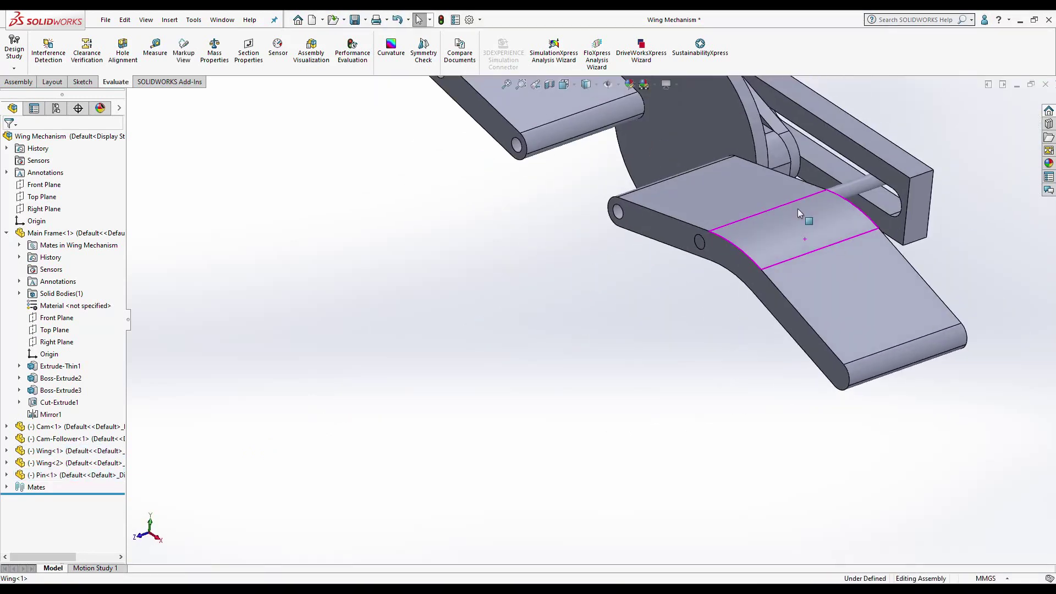
pyautogui.scroll(2, 751, 245)
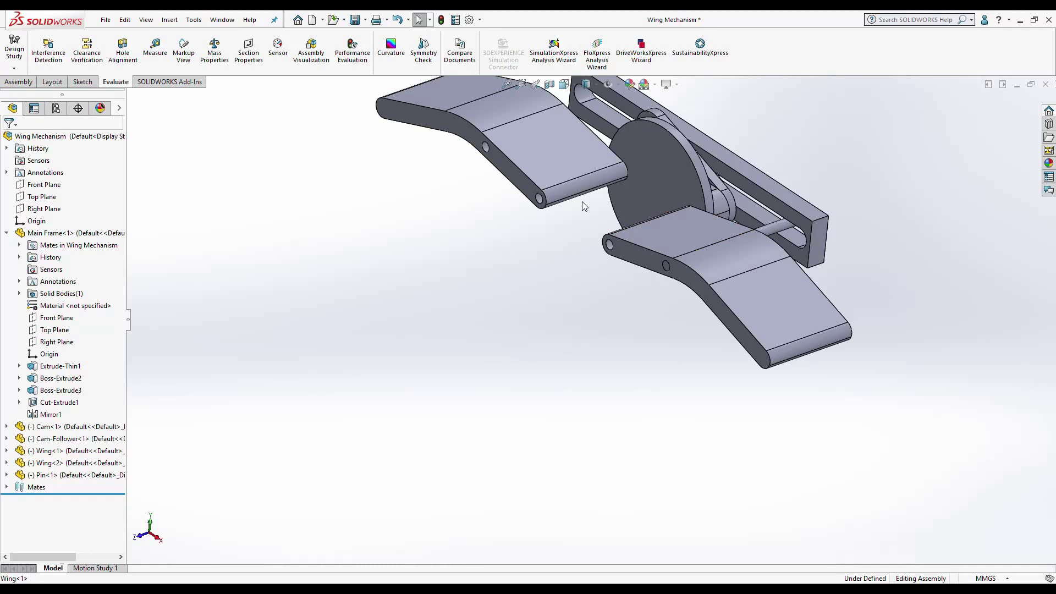
pyautogui.scroll(-1, 776, 228)
pyautogui.rightClick(777, 227)
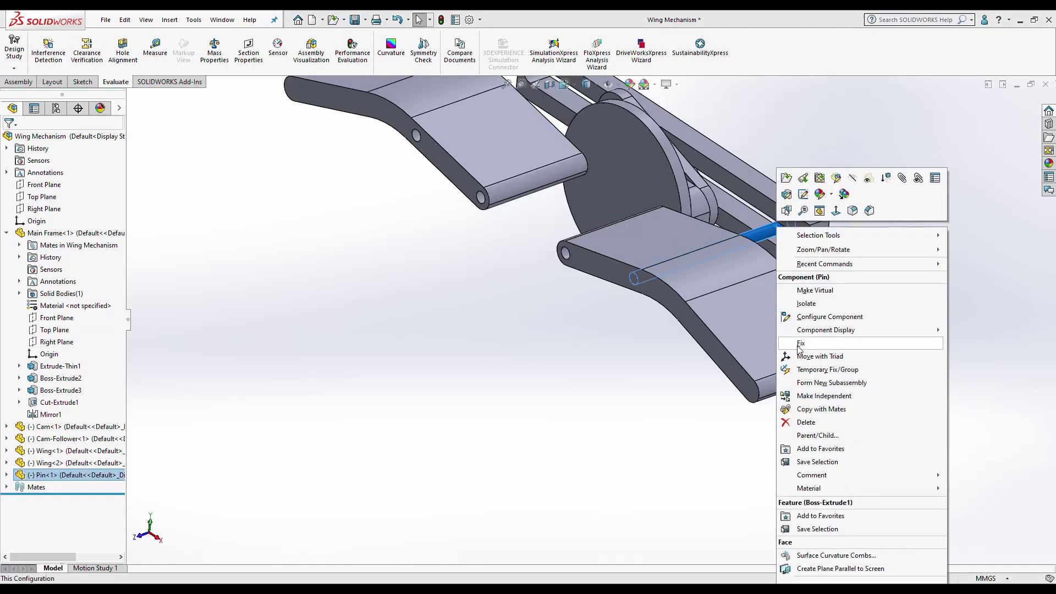
pyautogui.click(665, 333)
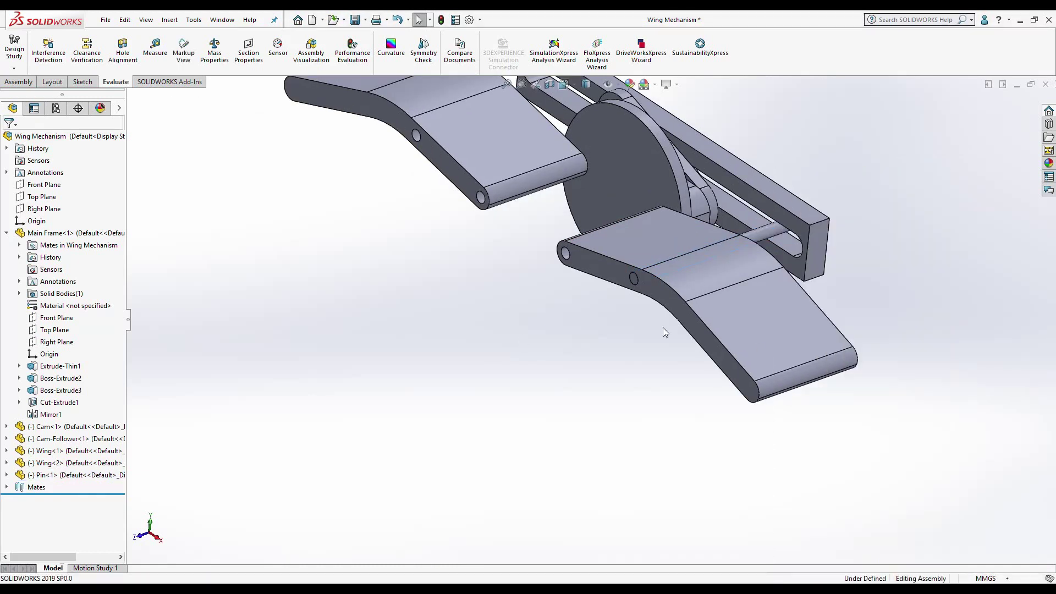
# Step: Add a pin copy, concentric with the second wing's hole and flush with it
pyautogui.keyDown('ctrl'); pyautogui.moveTo(759, 234); pyautogui.dragTo(535, 277); pyautogui.keyUp('ctrl')
pyautogui.scroll(-3, 567, 256)
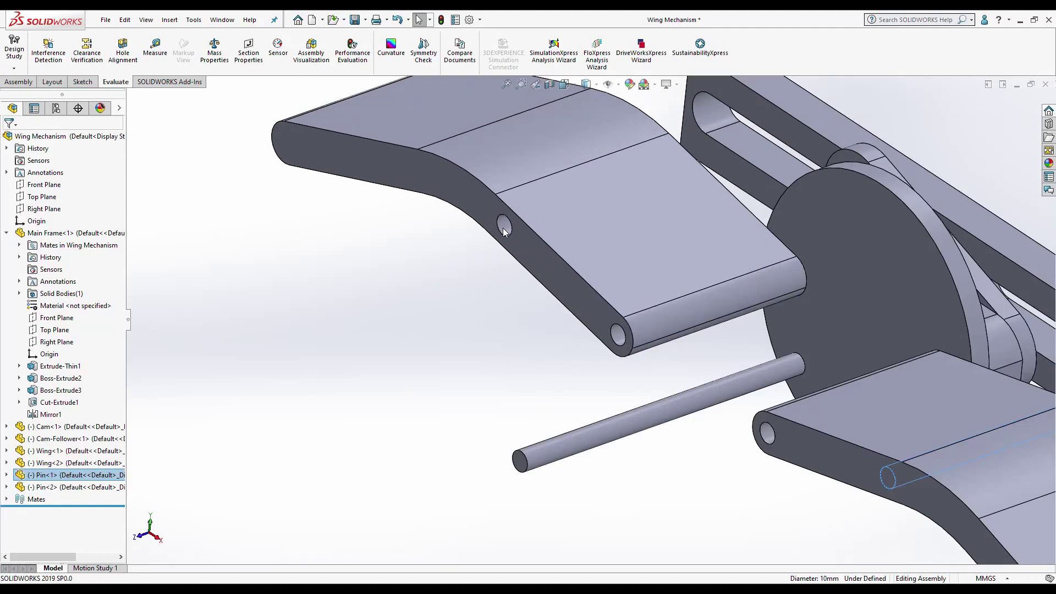
pyautogui.keyDown('ctrl'); pyautogui.click(577, 451); pyautogui.keyUp('ctrl')
pyautogui.click(619, 437)
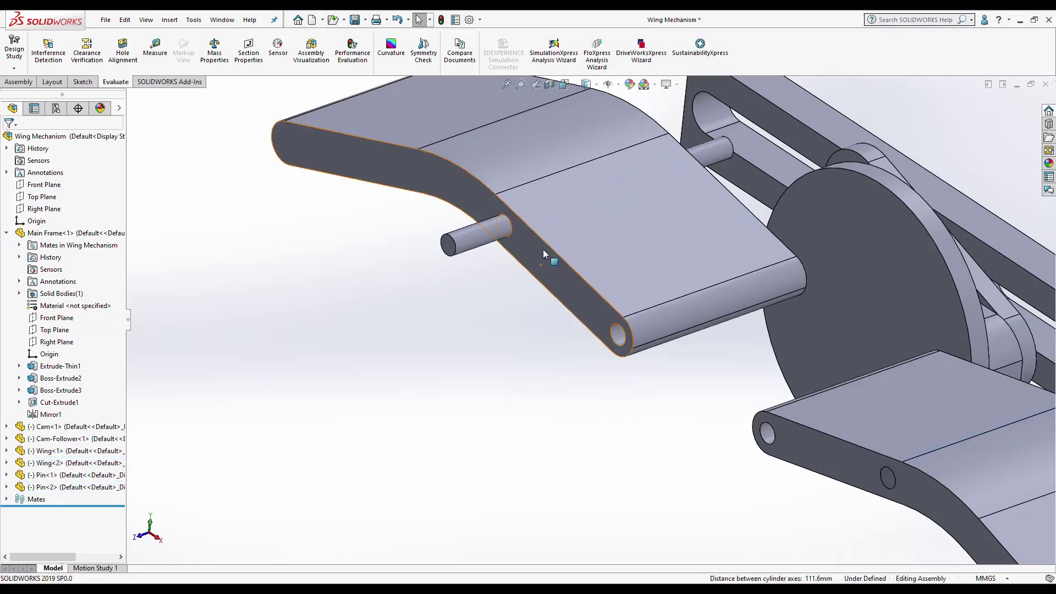
pyautogui.click(543, 249)
pyautogui.keyDown('ctrl'); pyautogui.click(449, 248); pyautogui.keyUp('ctrl')
pyautogui.click(493, 282)
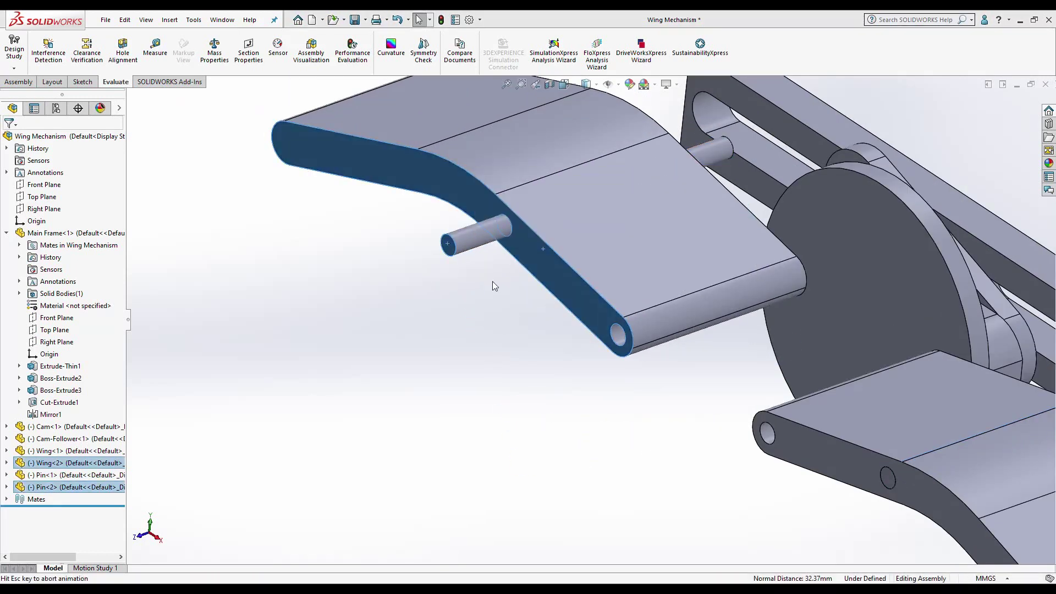
# Step: Turn the cam follower to check the wings move
pyautogui.scroll(5, 652, 216)
pyautogui.moveTo(653, 215)
pyautogui.mouseDown(button='middle')
pyautogui.moveTo(635, 237)
pyautogui.moveTo(543, 262)
pyautogui.moveTo(685, 308)
pyautogui.mouseUp(button='middle')
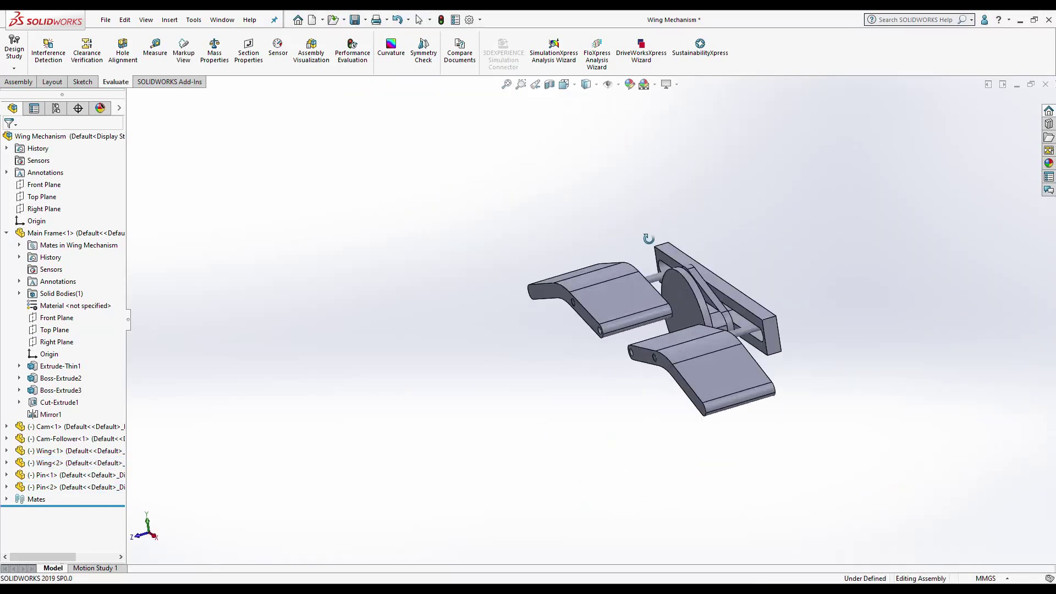
pyautogui.moveTo(685, 308)
pyautogui.mouseDown()
pyautogui.moveTo(667, 339)
pyautogui.moveTo(681, 311)
pyautogui.moveTo(549, 386)
pyautogui.mouseUp()
# Step: Rebuild and save the Wing Mechanism assembly
pyautogui.click(549, 386)
pyautogui.hotkey('ctrl', 's')
pyautogui.press('Return')
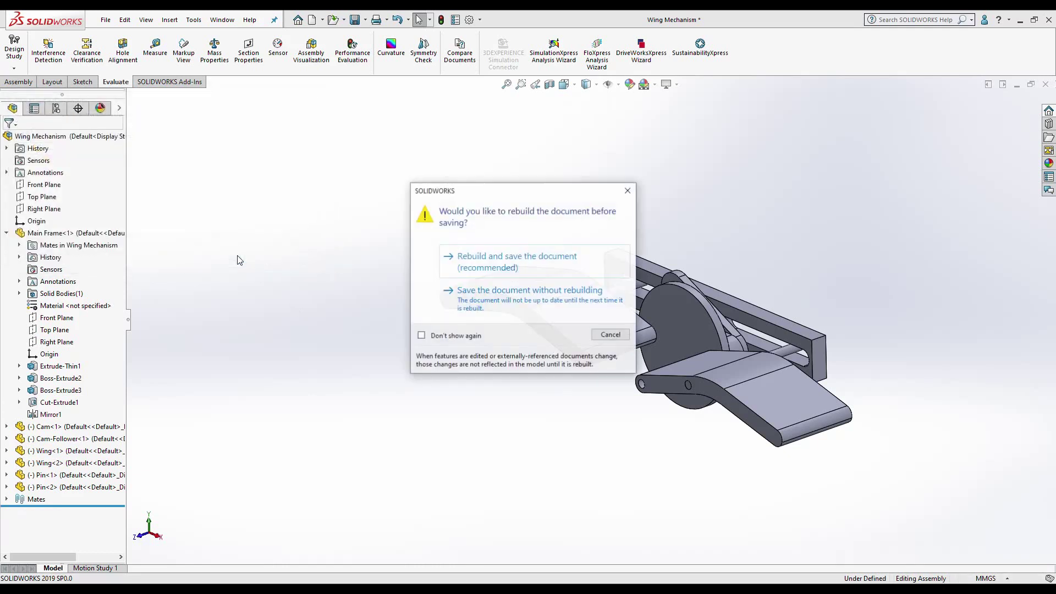
pyautogui.press('Return')
# Step: Turn the Cam-Follower disc to see how the pinned wings move
pyautogui.scroll(3, 702, 309)
pyautogui.scroll(-5, 701, 309)
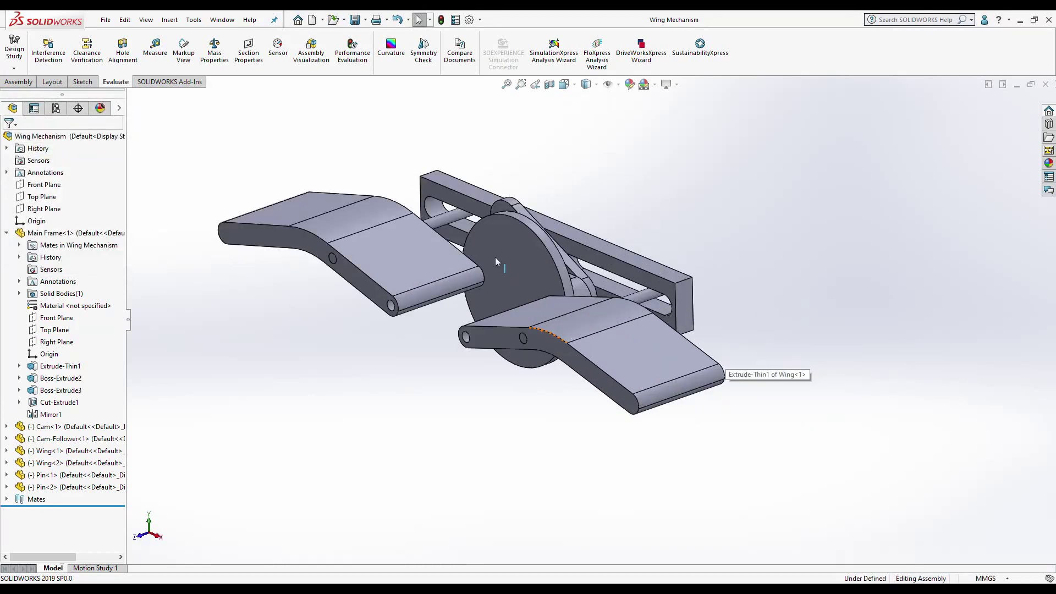
pyautogui.moveTo(495, 256)
pyautogui.mouseDown()
pyautogui.moveTo(499, 196)
pyautogui.moveTo(497, 228)
pyautogui.mouseUp()
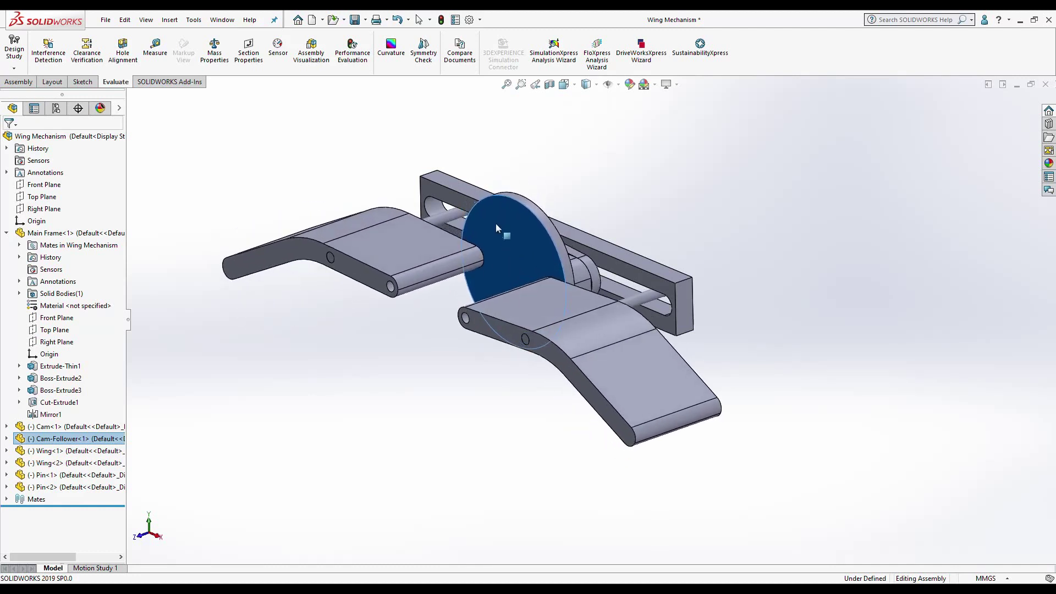
pyautogui.click(508, 183)
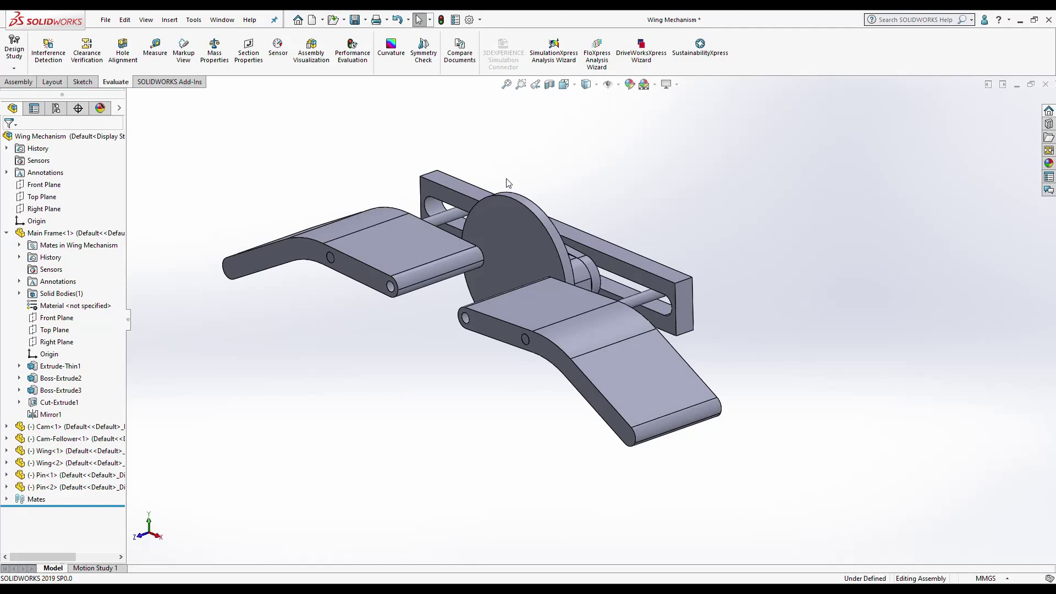
pyautogui.scroll(-3, 484, 292)
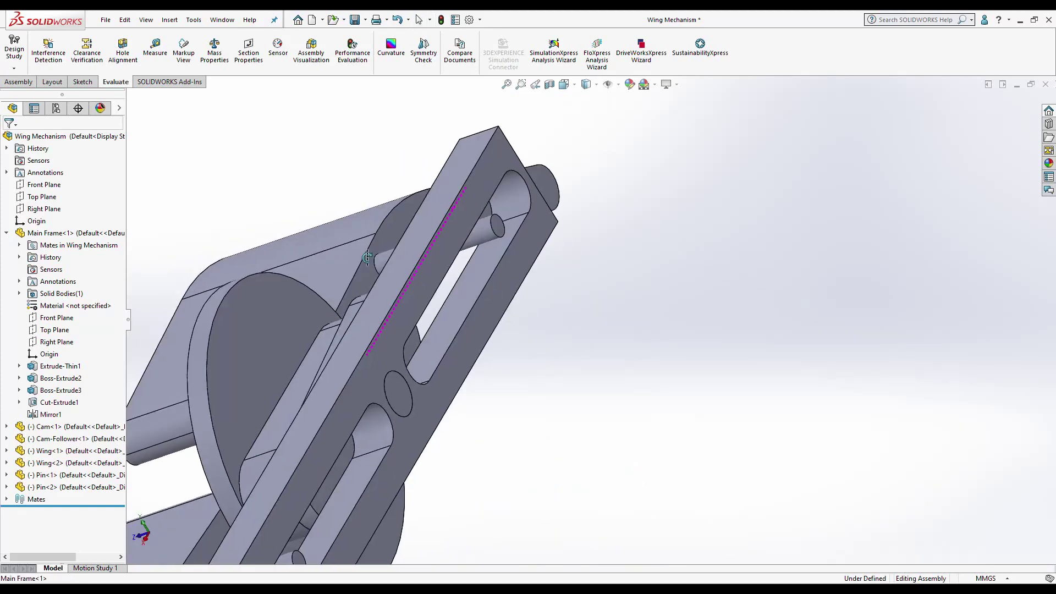
# Step: Change the main frame slot's end radius from R10 to 5 mm
pyautogui.moveTo(484, 292); pyautogui.dragTo(474, 191, button='middle')
pyautogui.scroll(-3, 429, 231)
pyautogui.scroll(5, 428, 231)
pyautogui.scroll(-4, 495, 248)
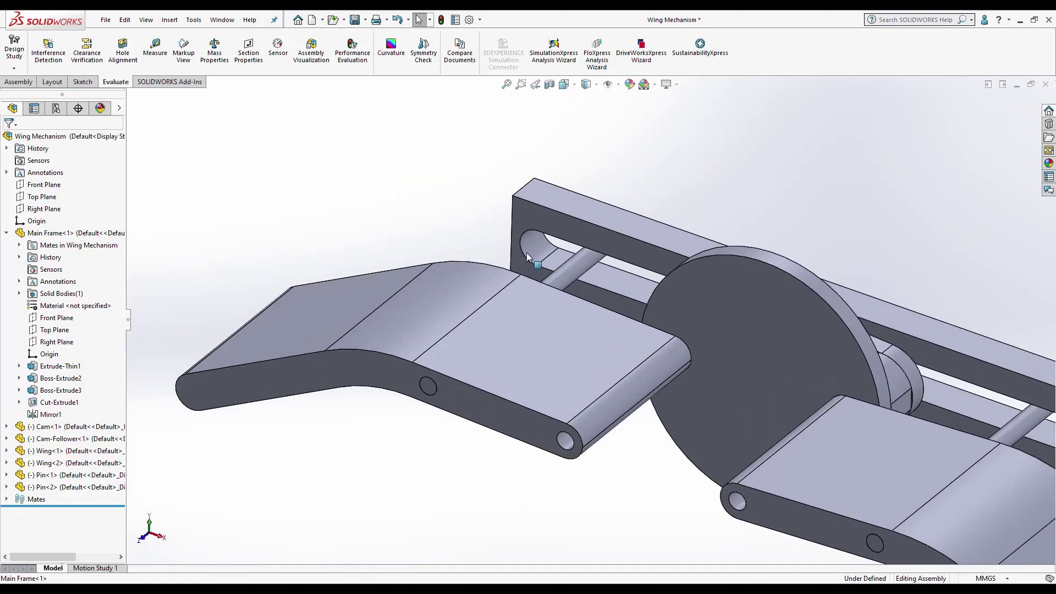
pyautogui.doubleClick(527, 252)
pyautogui.doubleClick(467, 218)
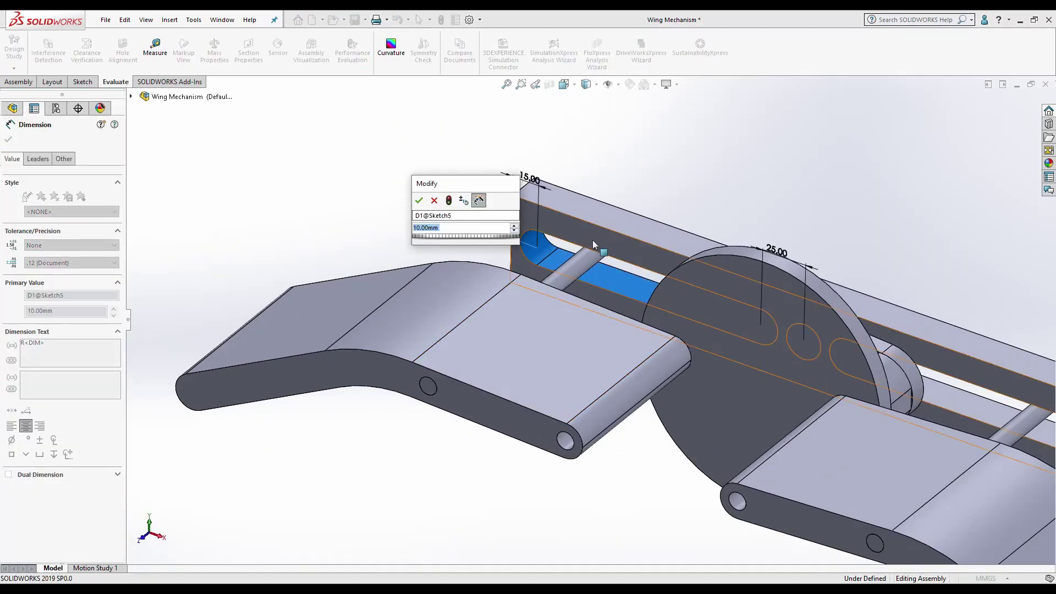
pyautogui.write('5')
pyautogui.press('Return')
pyautogui.click(451, 119)
# Step: Turn the cam repeatedly to confirm the wings still flap, ending in isometric view
pyautogui.scroll(3, 431, 226)
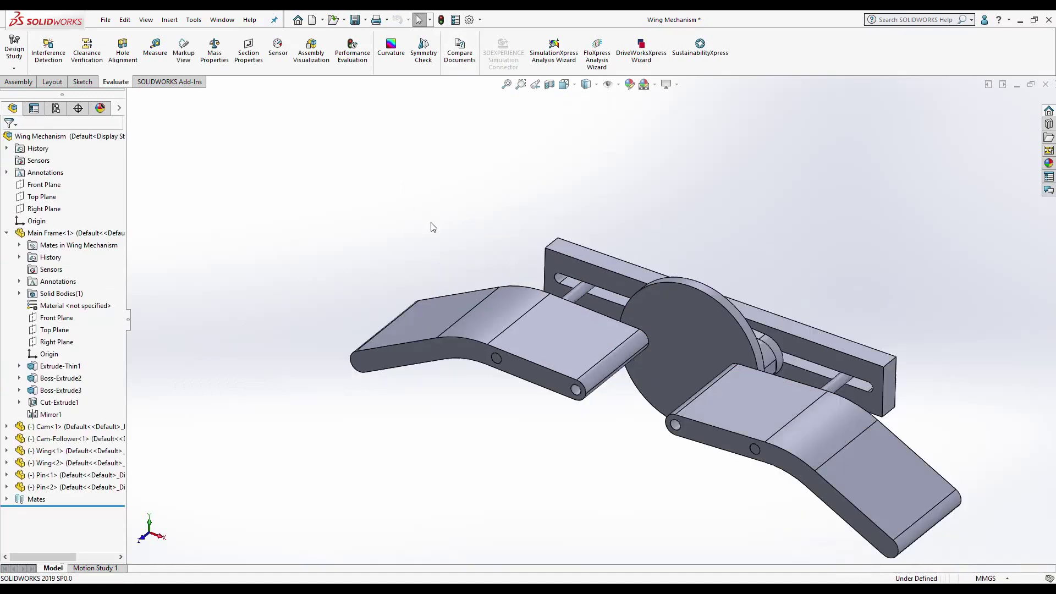
pyautogui.moveTo(419, 253); pyautogui.dragTo(568, 331, button='middle')
pyautogui.moveTo(569, 331)
pyautogui.mouseDown()
pyautogui.moveTo(616, 346)
pyautogui.moveTo(619, 372)
pyautogui.moveTo(629, 342)
pyautogui.moveTo(606, 370)
pyautogui.moveTo(631, 382)
pyautogui.moveTo(608, 330)
pyautogui.moveTo(633, 456)
pyautogui.mouseUp()
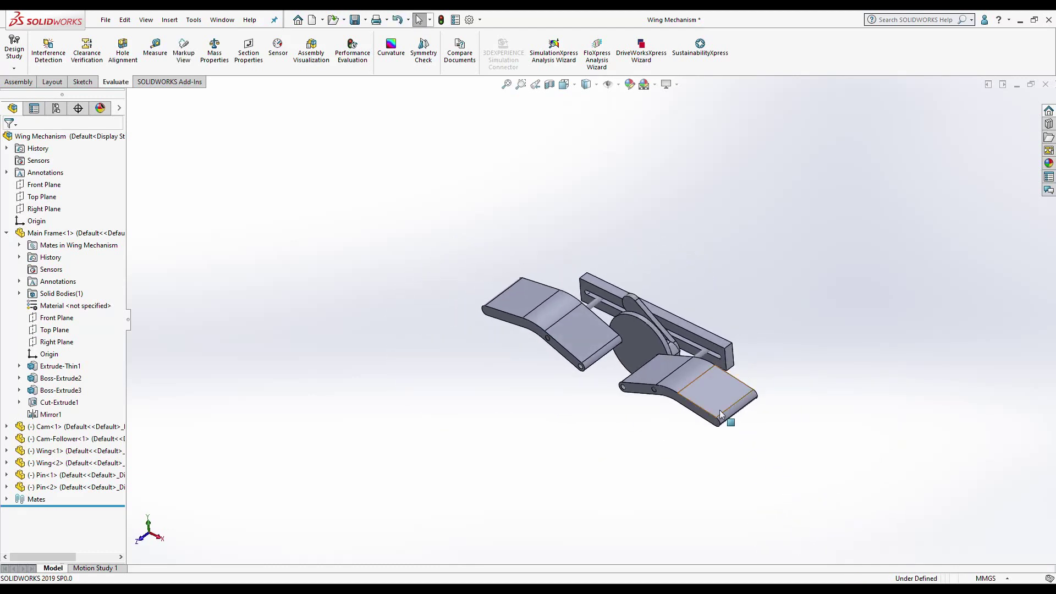
pyautogui.scroll(-3, 501, 306)
pyautogui.scroll(1, 539, 251)
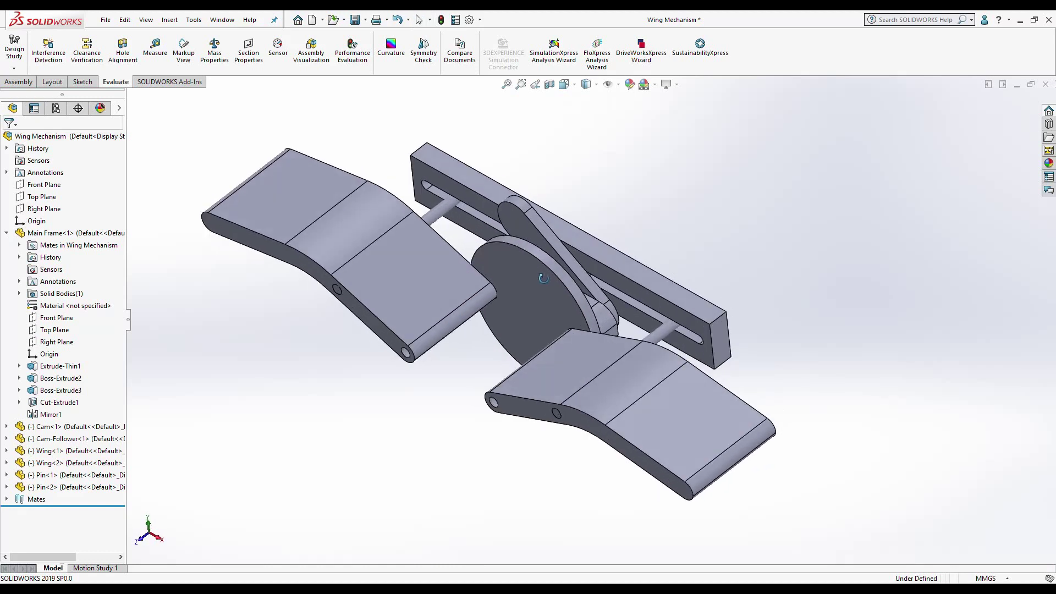
pyautogui.moveTo(539, 251); pyautogui.dragTo(556, 297)
pyautogui.moveTo(556, 297); pyautogui.dragTo(575, 312, button='middle')
pyautogui.hotkey('ctrl', '7')
pyautogui.scroll(2, 553, 367)
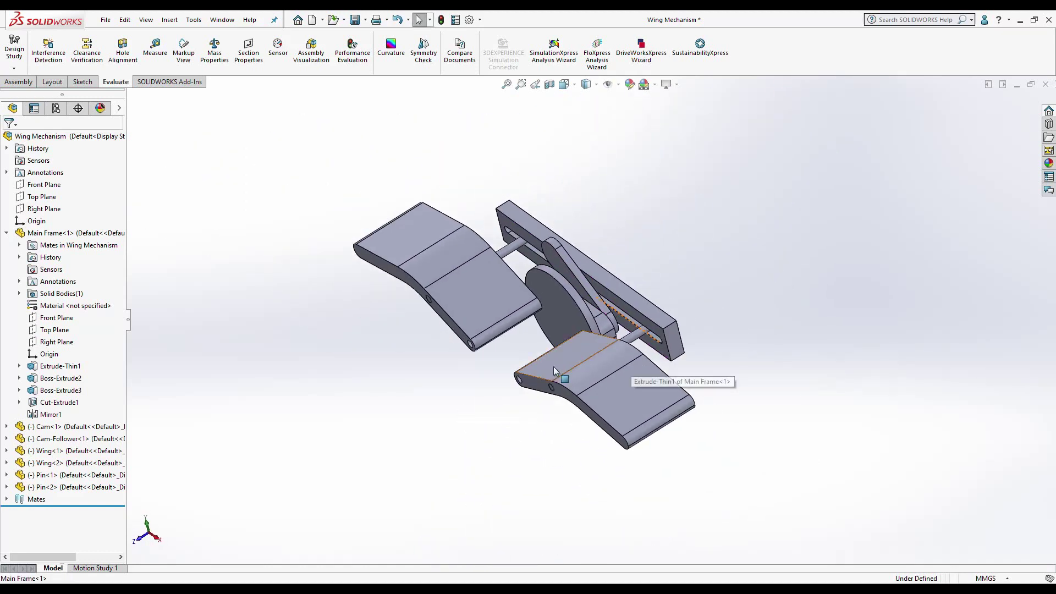
pyautogui.scroll(-2, 554, 366)
pyautogui.scroll(-1, 533, 329)
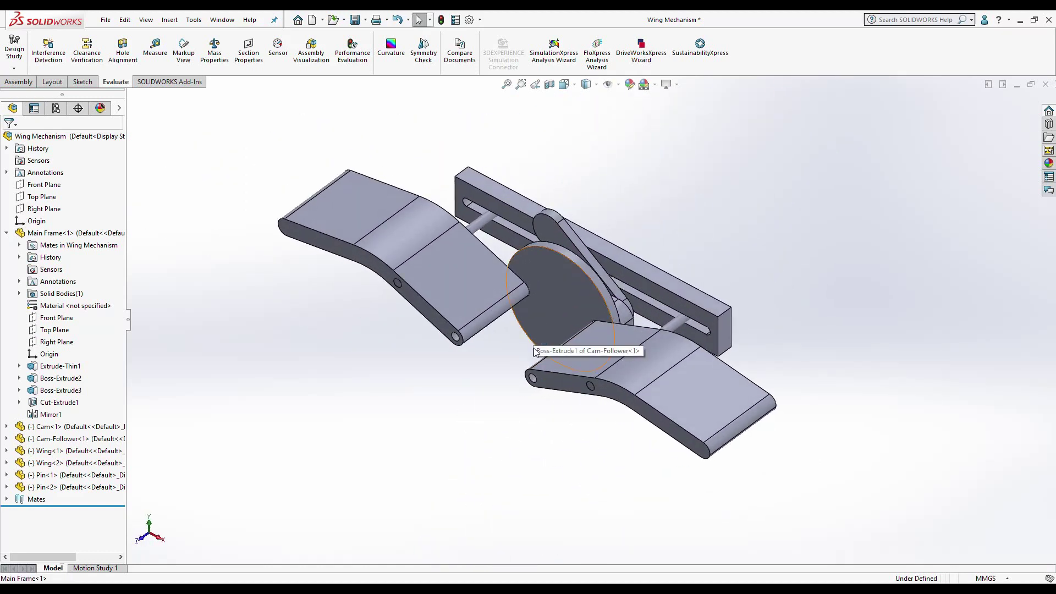
# Step: Switch to Motion Study 1 and begin adding a rotary motor
pyautogui.click(111, 570)
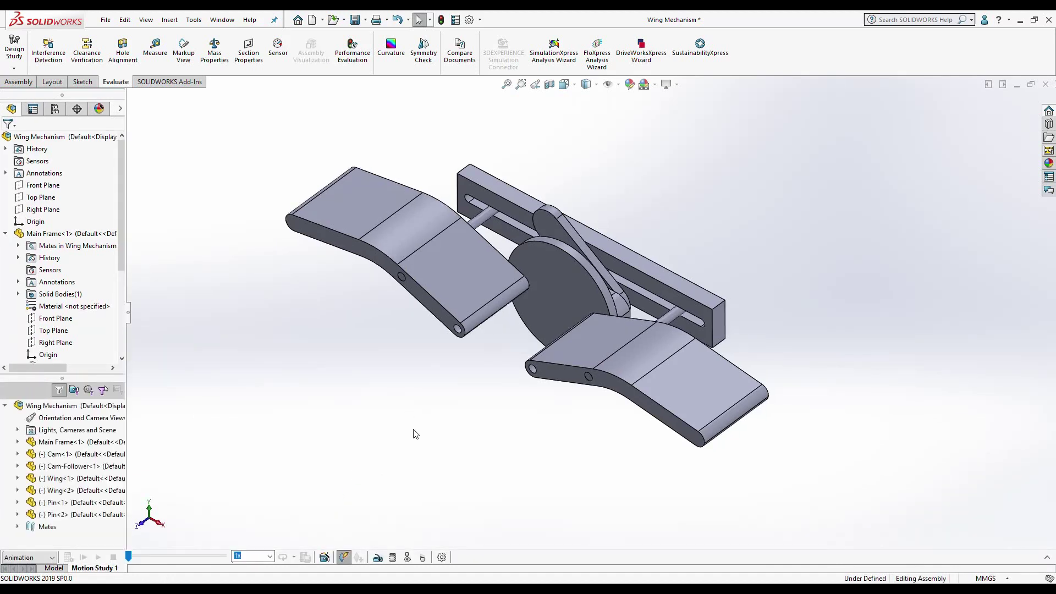
pyautogui.click(306, 557)
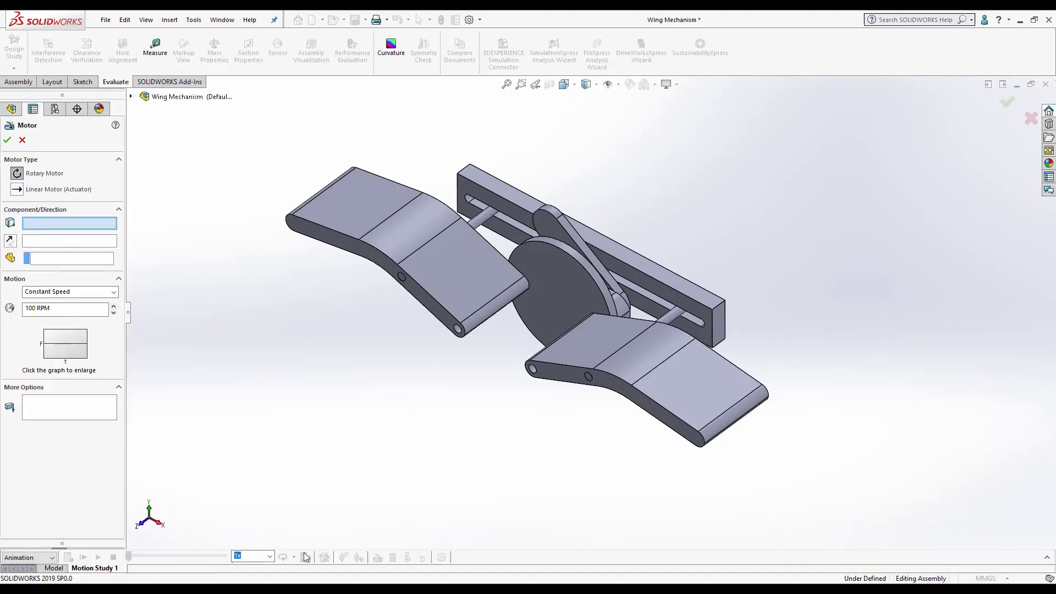
pyautogui.click(1048, 557)
pyautogui.scroll(-3, 507, 220)
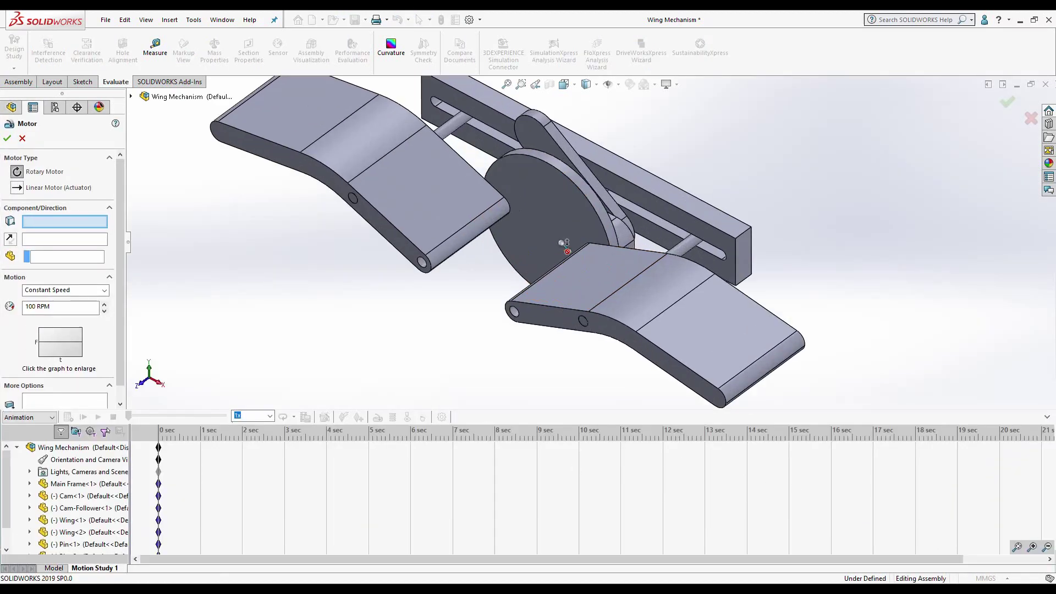
pyautogui.scroll(-2, 550, 231)
pyautogui.scroll(3, 621, 238)
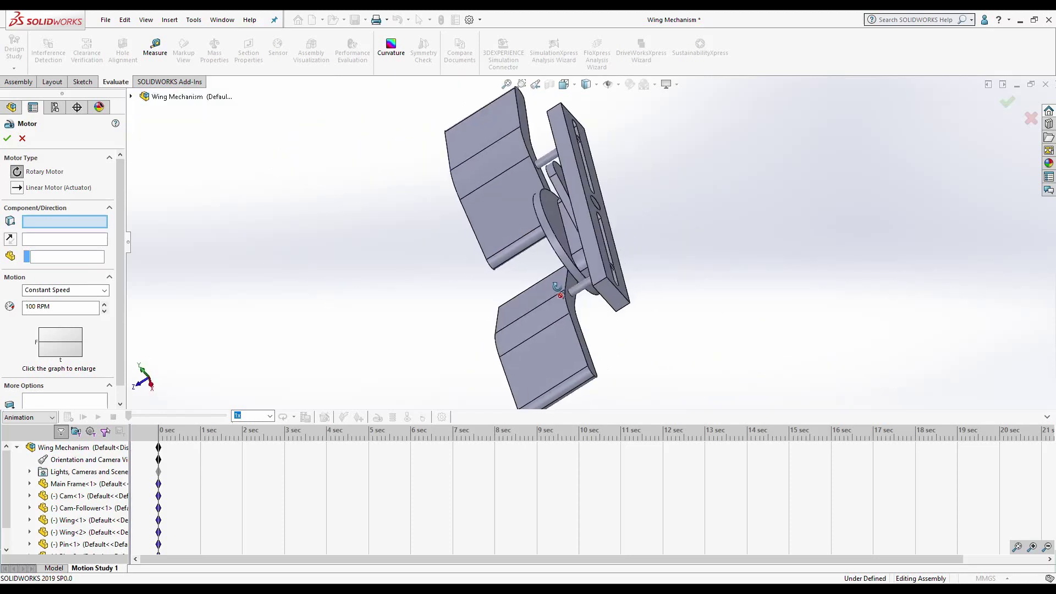
pyautogui.moveTo(621, 237); pyautogui.dragTo(597, 211, button='middle')
pyautogui.scroll(-4, 546, 233)
# Step: Place the rotary motor on the frame's circular edge with 90deg Distance motion
pyautogui.click(546, 237)
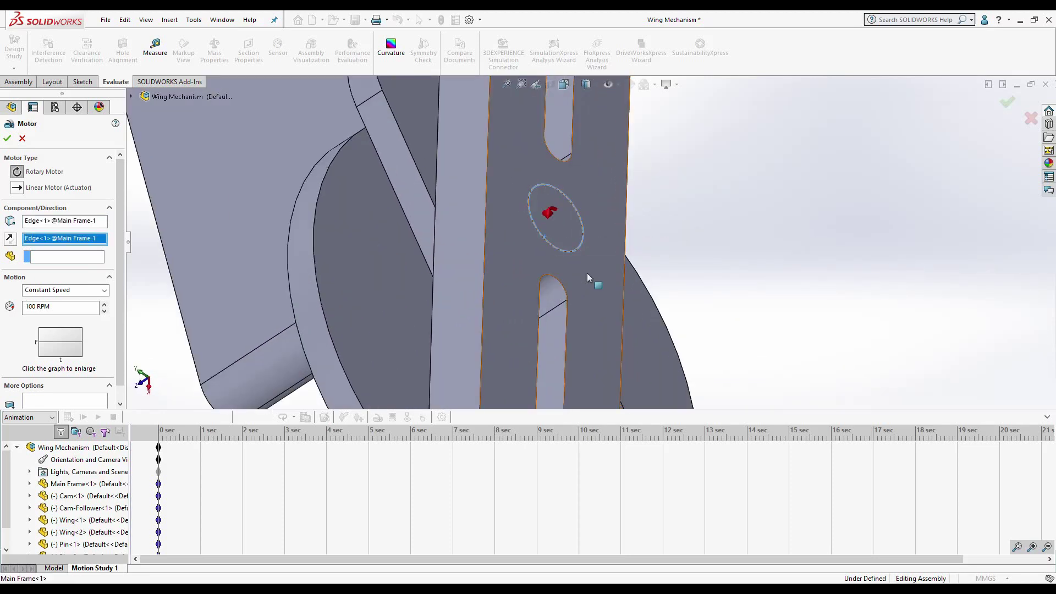
pyautogui.scroll(5, 605, 287)
pyautogui.moveTo(671, 305)
pyautogui.mouseDown(button='middle')
pyautogui.moveTo(693, 266)
pyautogui.moveTo(624, 302)
pyautogui.mouseUp(button='middle')
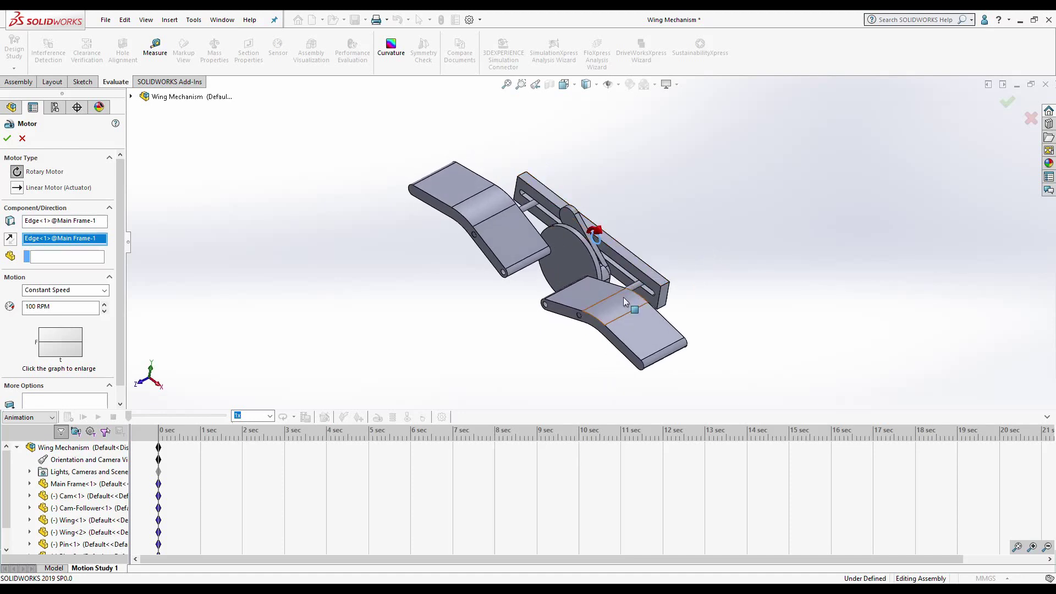
pyautogui.click(81, 291)
pyautogui.click(83, 304)
pyautogui.write('10')
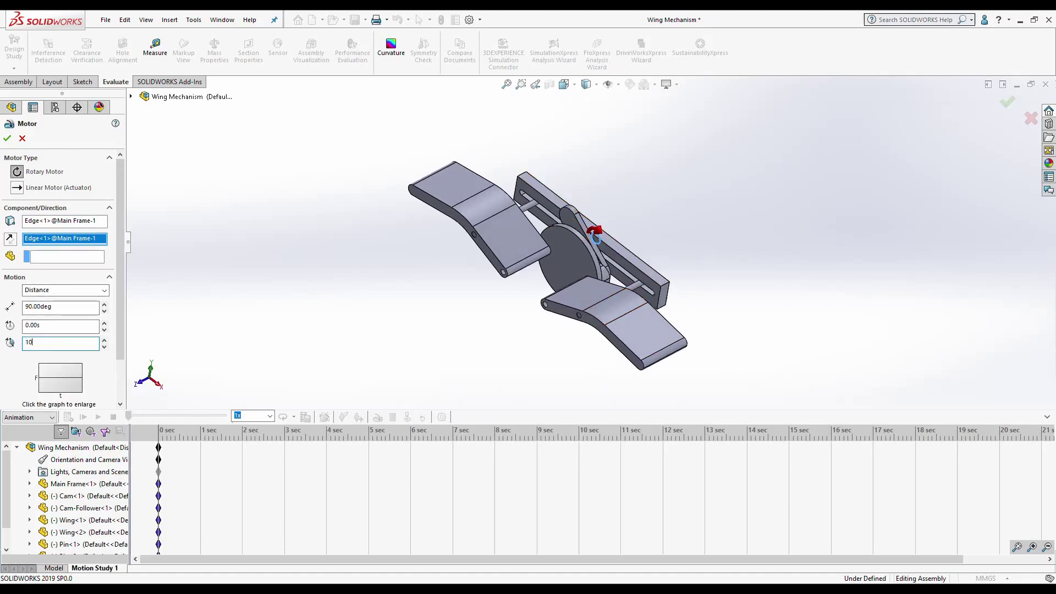
pyautogui.click(8, 138)
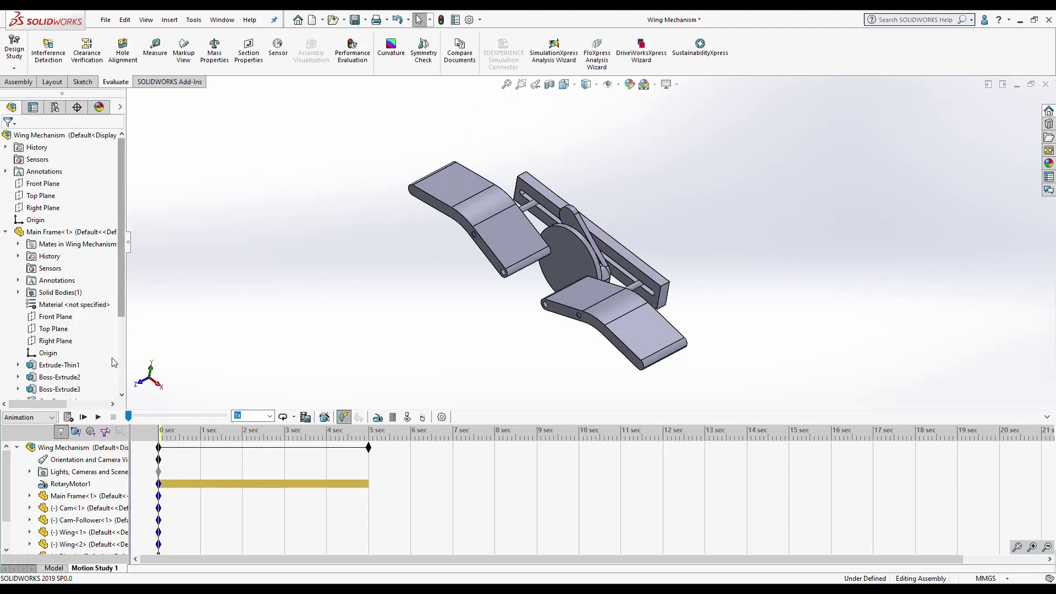
# Step: Calculate and play the motion study, then delete RotaryMotor1
pyautogui.click(68, 418)
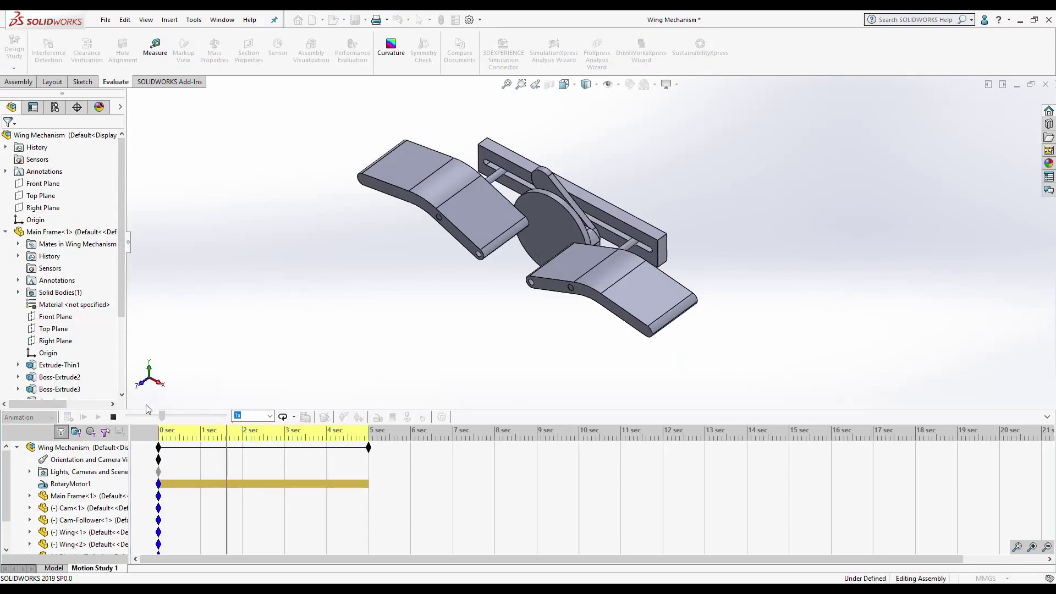
pyautogui.click(115, 419)
pyautogui.click(84, 417)
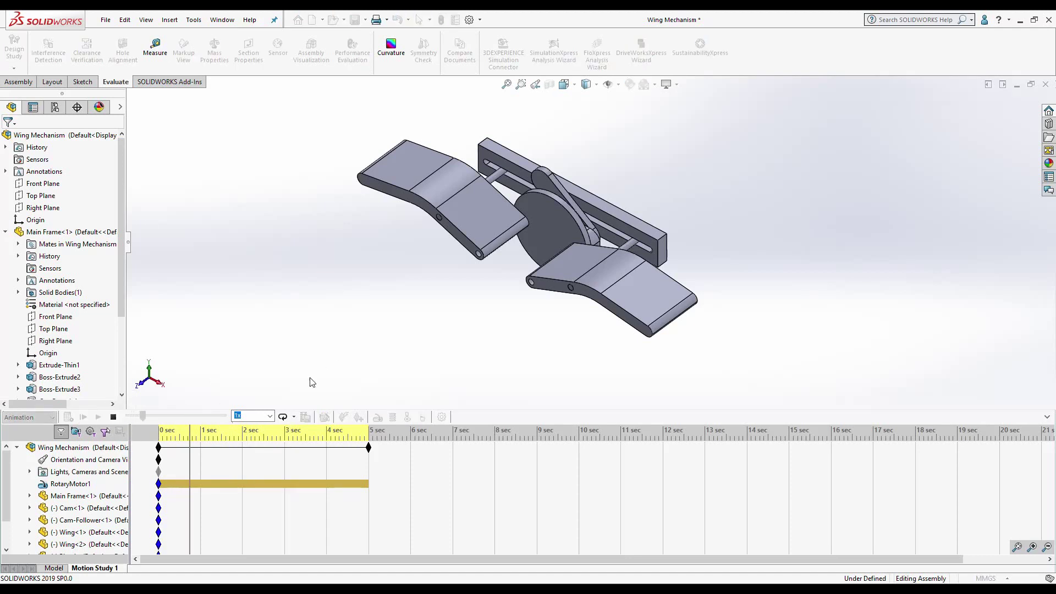
pyautogui.click(114, 418)
pyautogui.rightClick(76, 484)
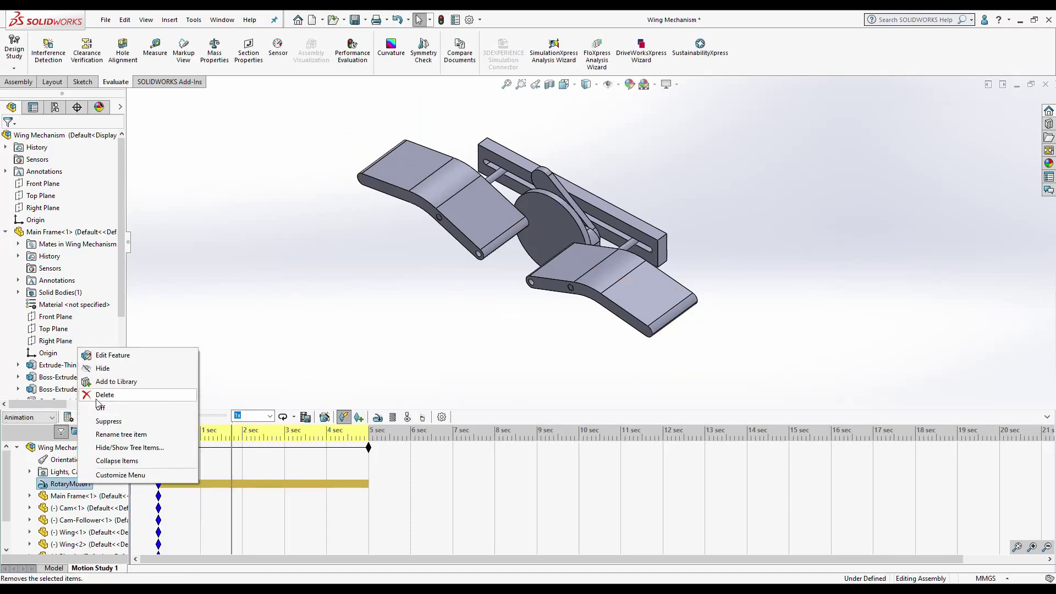
pyautogui.click(96, 397)
pyautogui.press('Return')
# Step: Turn the cam into a new pose to add a key in the motion study
pyautogui.moveTo(542, 182)
pyautogui.mouseDown()
pyautogui.moveTo(571, 211)
pyautogui.moveTo(587, 205)
pyautogui.mouseUp()
pyautogui.moveTo(588, 204)
pyautogui.mouseDown(button='middle')
pyautogui.moveTo(605, 212)
pyautogui.moveTo(583, 231)
pyautogui.moveTo(612, 259)
pyautogui.mouseUp(button='middle')
pyautogui.scroll(-5, 606, 211)
# Step: Return to the Model tab and isolate the cam part
pyautogui.click(54, 568)
pyautogui.scroll(-5, 610, 262)
pyautogui.click(612, 258)
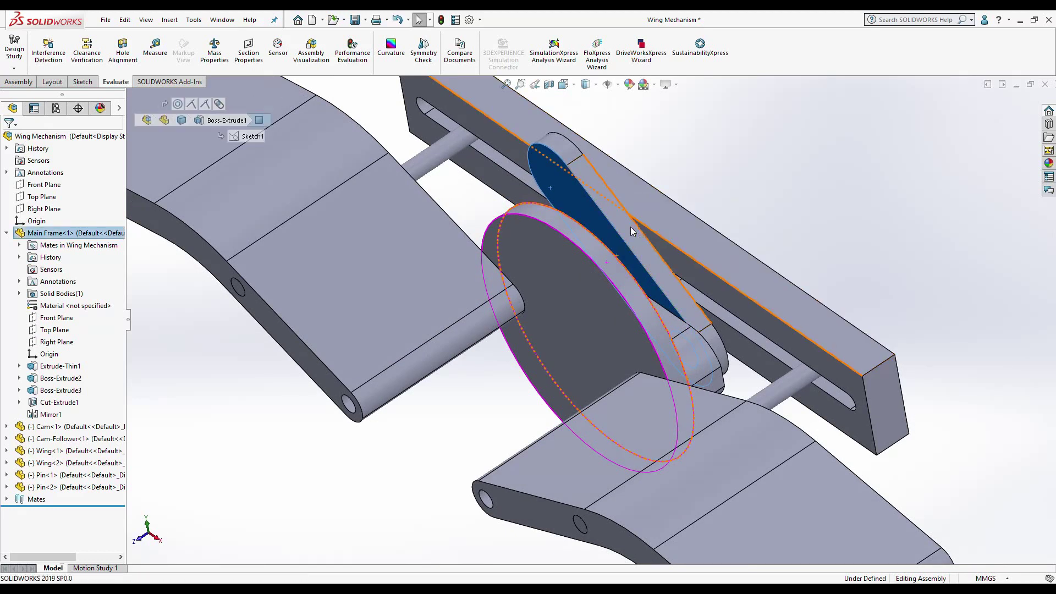
pyautogui.rightClick(631, 227)
pyautogui.click(677, 311)
# Step: Try an 18 mm peg diameter and new peg depth, then revert to 20 mm and undo
pyautogui.click(655, 245)
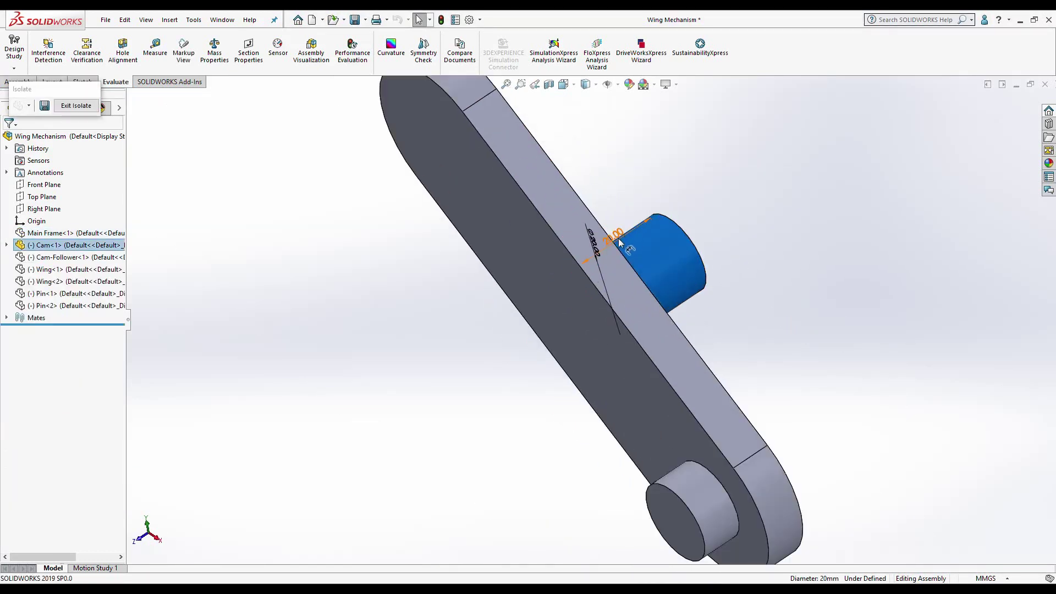
pyautogui.click(620, 243)
pyautogui.write('18')
pyautogui.press('Return')
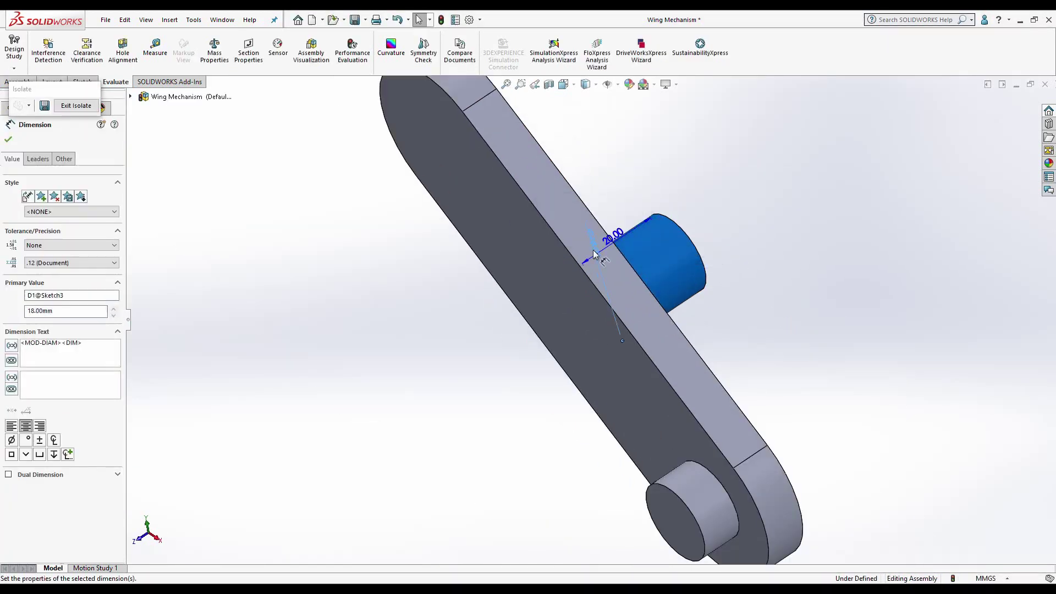
pyautogui.doubleClick(598, 243)
pyautogui.write('20')
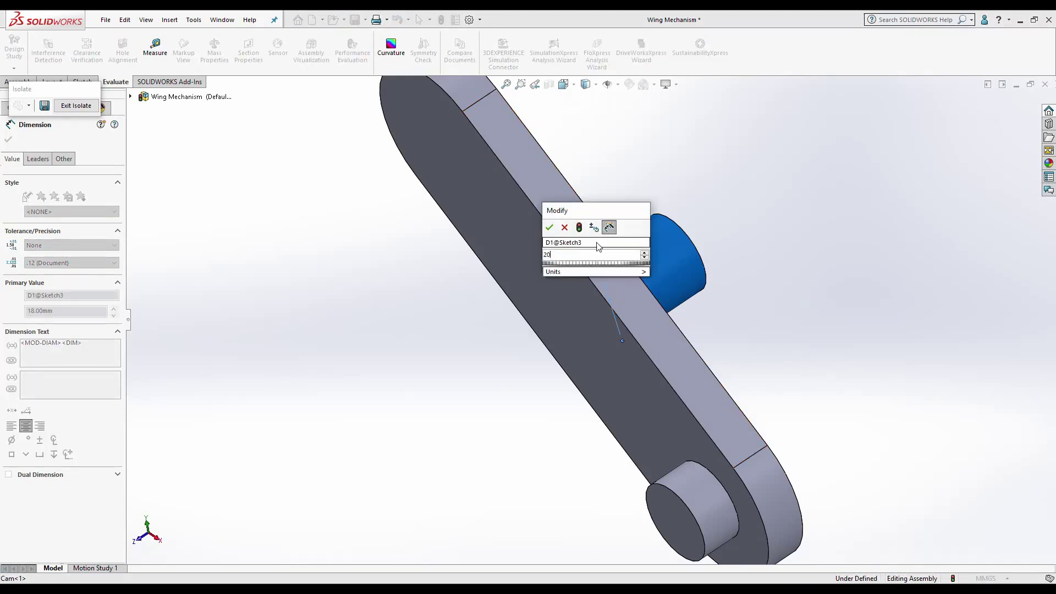
pyautogui.press('Return')
pyautogui.doubleClick(611, 239)
pyautogui.write('3')
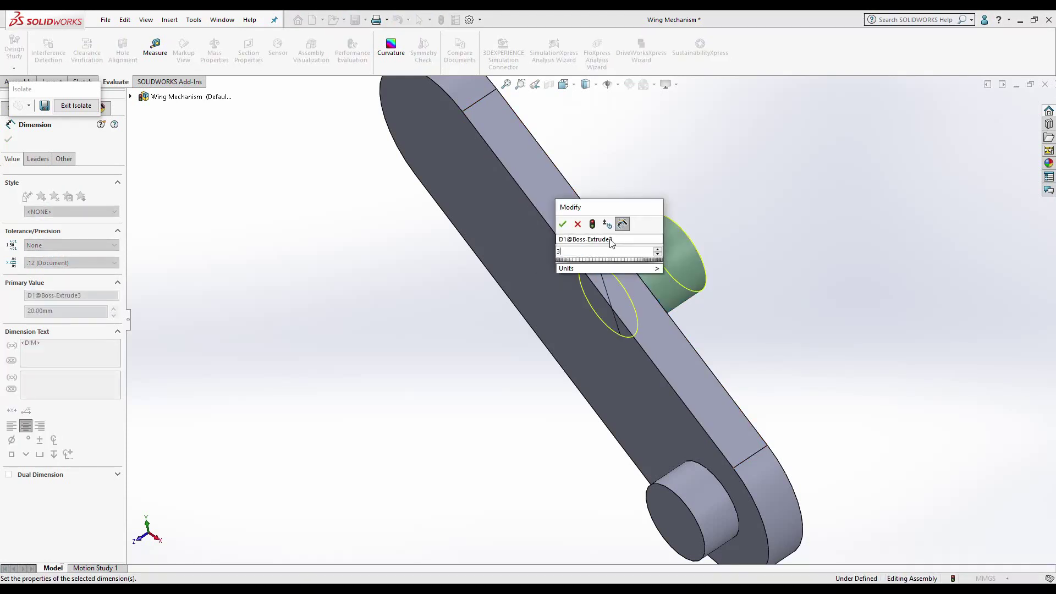
pyautogui.press('Return')
pyautogui.click(387, 287)
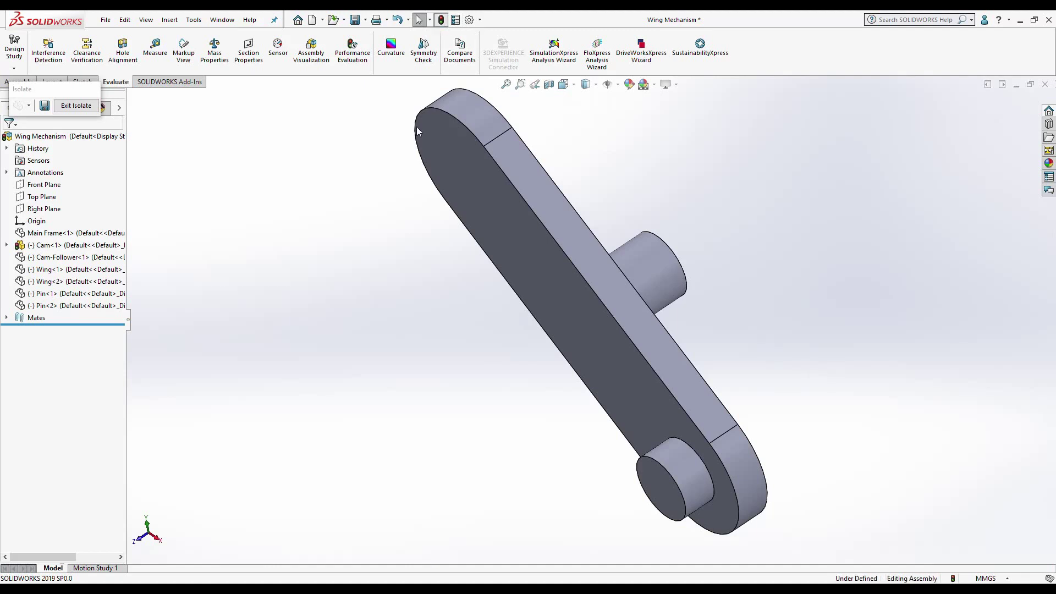
pyautogui.hotkey('ctrl', 'z')
# Step: Exit isolate and save the assembly with all modified documents
pyautogui.rightClick(913, 149)
pyautogui.click(741, 199)
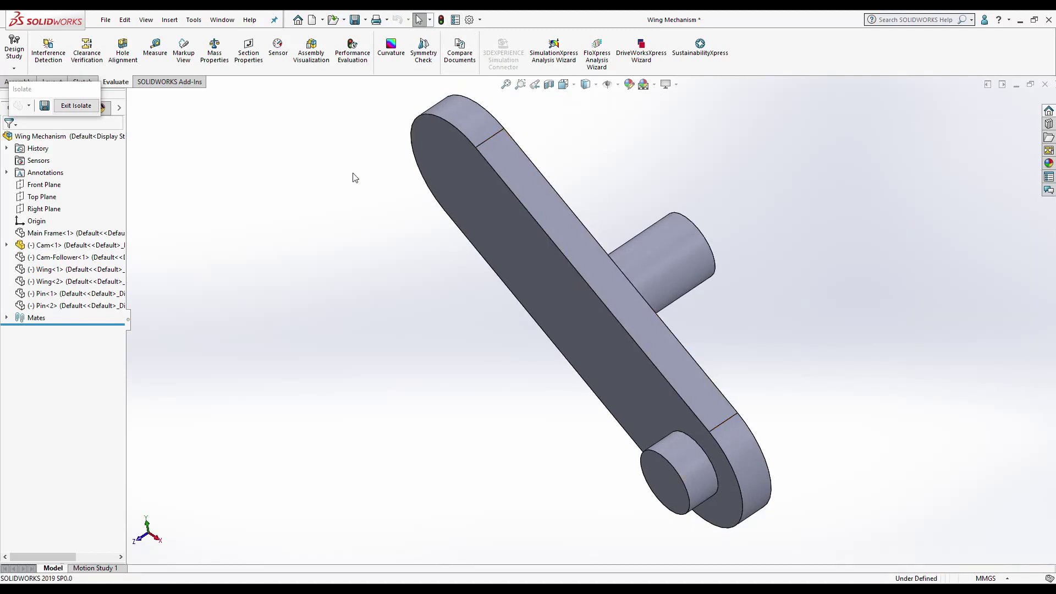
pyautogui.click(71, 106)
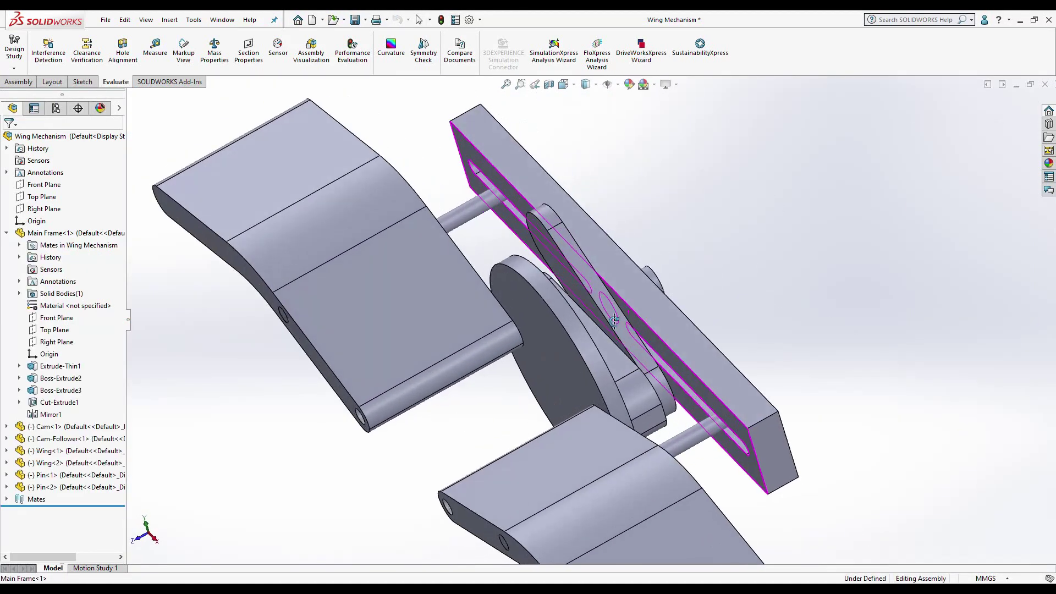
pyautogui.hotkey('ctrl', 's')
pyautogui.click(220, 262)
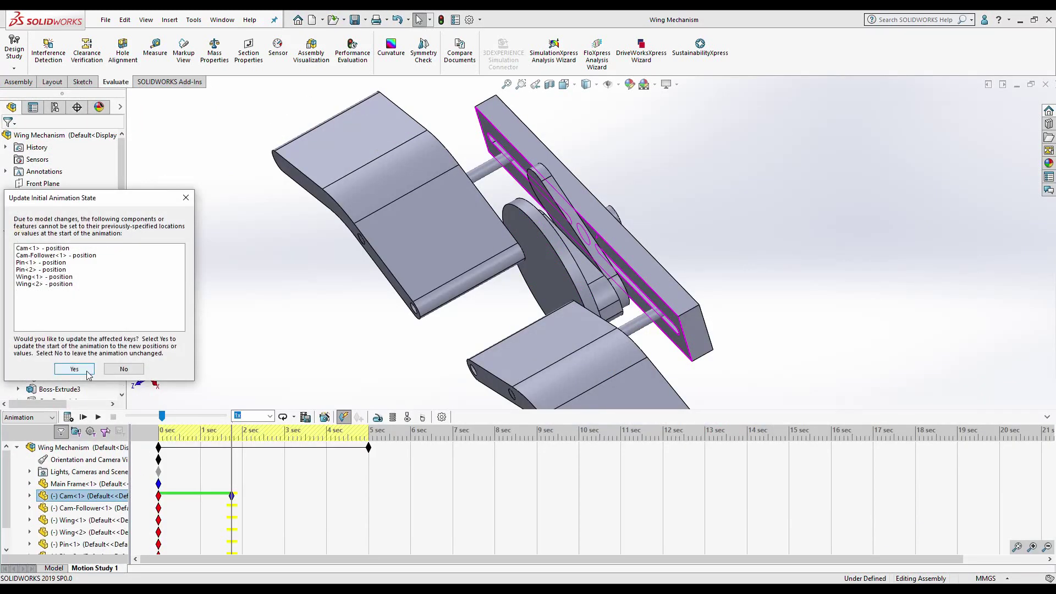
# Step: Add a rotary motor on the cam face to the motion study
pyautogui.click(74, 369)
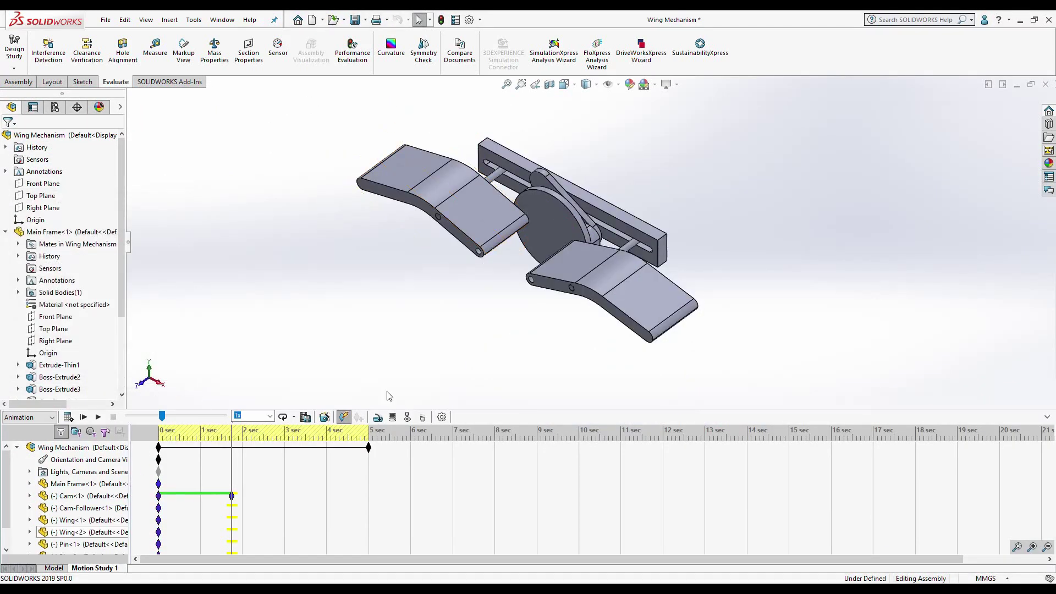
pyautogui.moveTo(489, 358); pyautogui.dragTo(541, 320, button='middle')
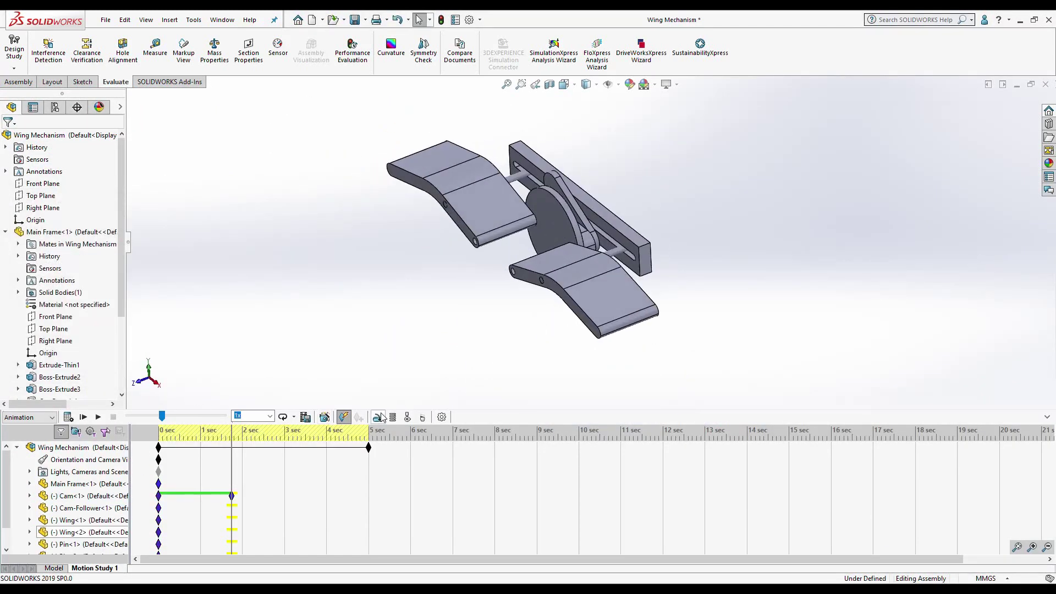
pyautogui.click(380, 417)
pyautogui.scroll(-5, 629, 228)
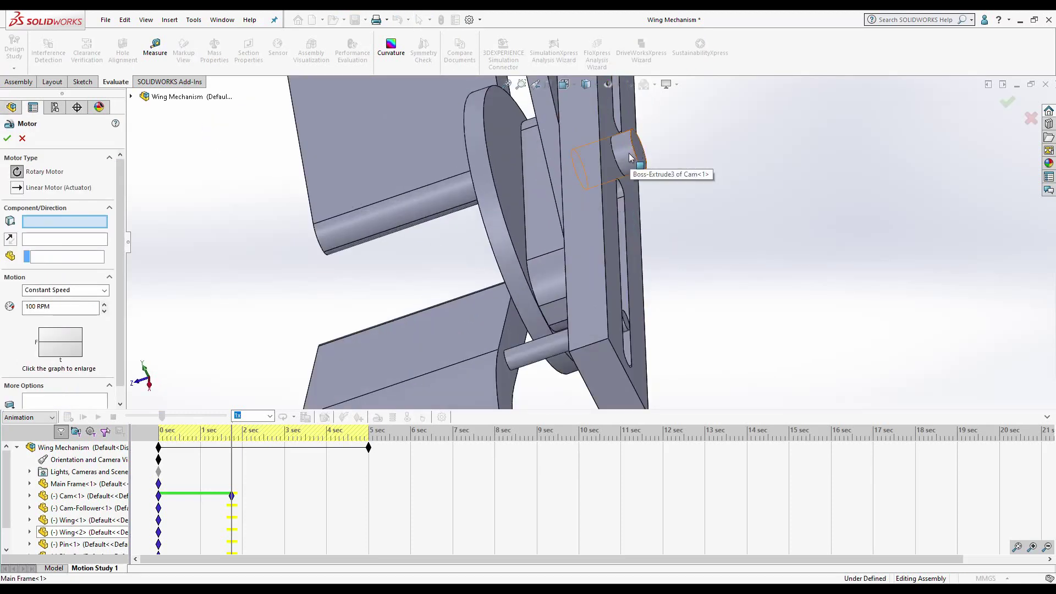
pyautogui.click(630, 158)
pyautogui.scroll(5, 578, 209)
pyautogui.moveTo(495, 247); pyautogui.dragTo(524, 235, button='middle')
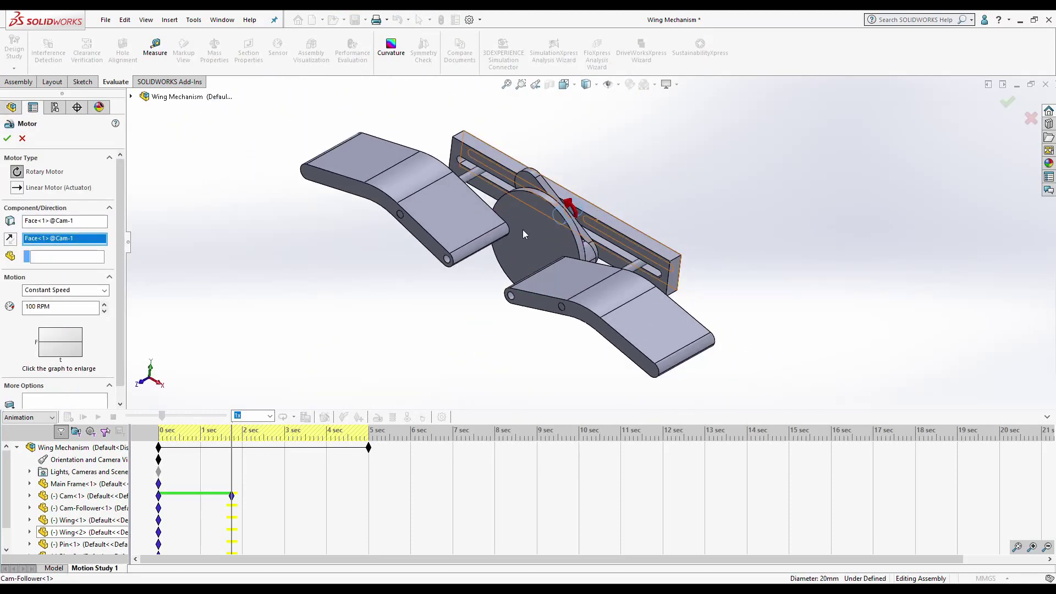
pyautogui.click(8, 139)
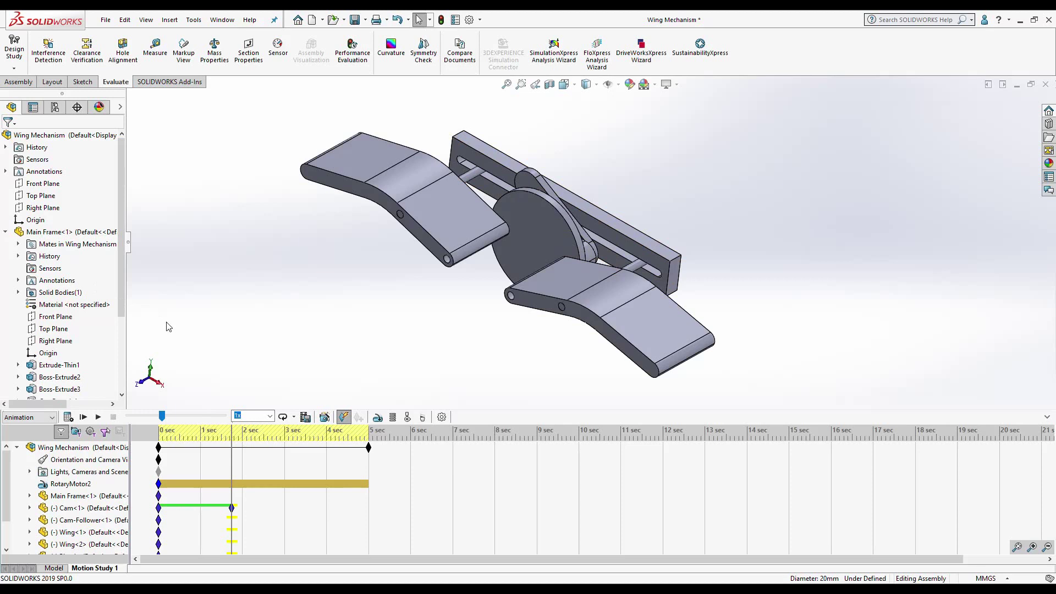
# Step: Calculate the study, set playback mode to Loop, and play the wing animation
pyautogui.click(71, 417)
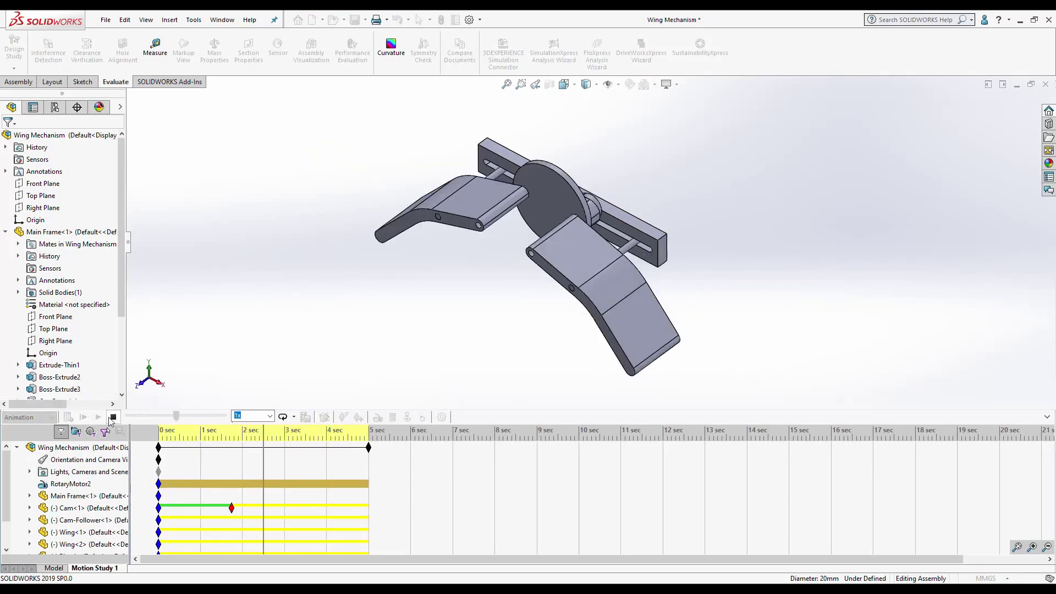
pyautogui.click(113, 417)
pyautogui.click(294, 417)
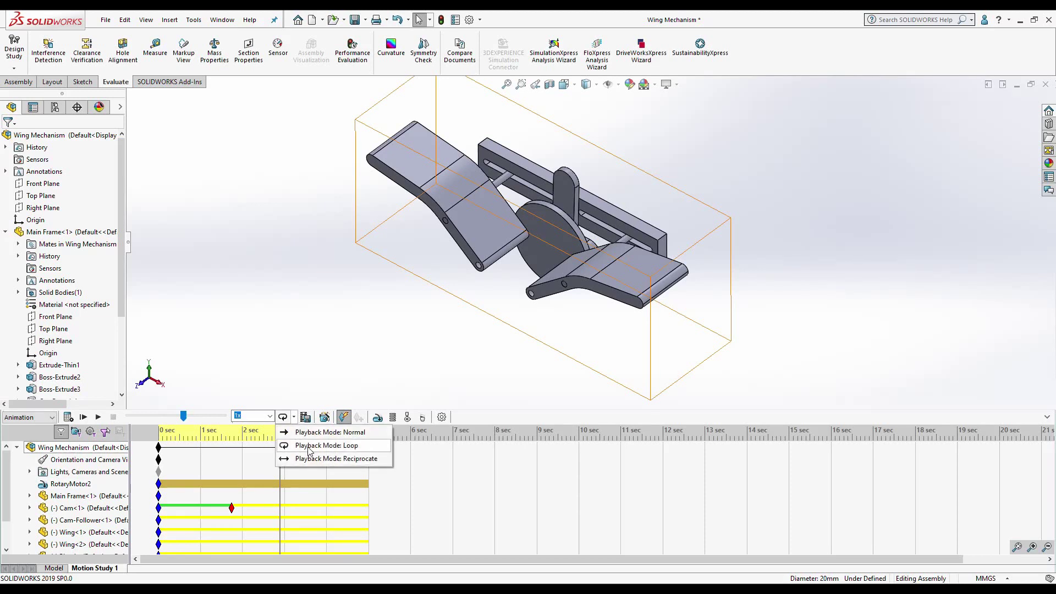
pyautogui.click(327, 445)
pyautogui.click(98, 417)
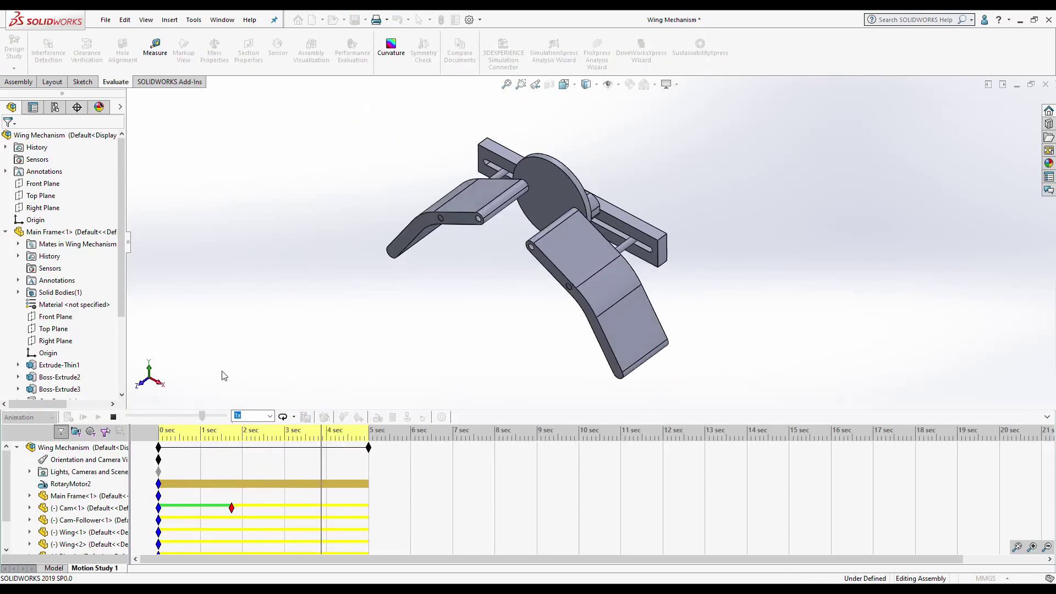
# Step: Review RotaryMotor2's 100 RPM settings, accept them, and replay the flapping animation
pyautogui.rightClick(75, 485)
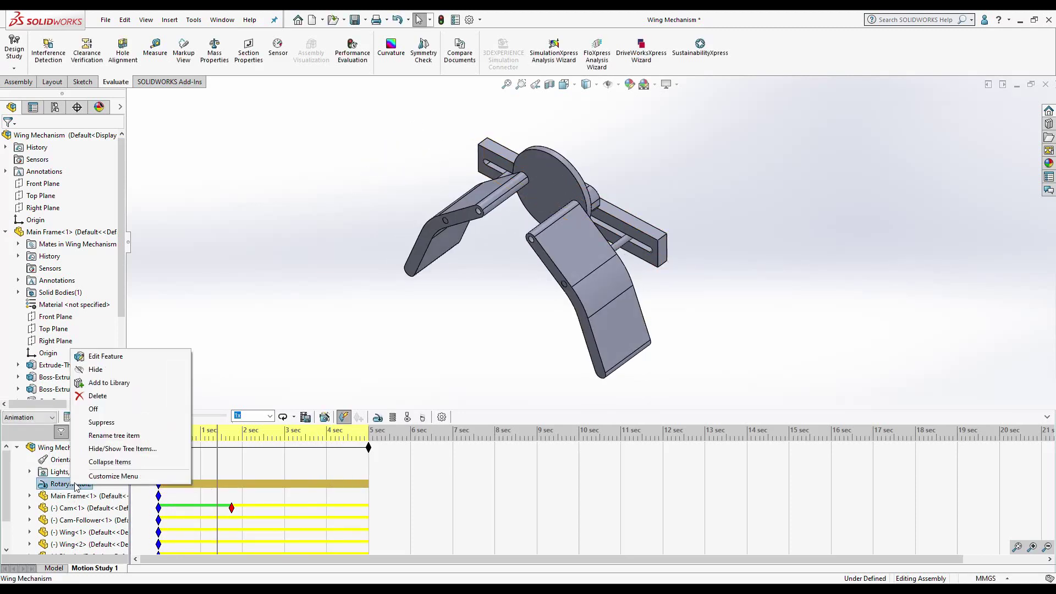
pyautogui.click(104, 357)
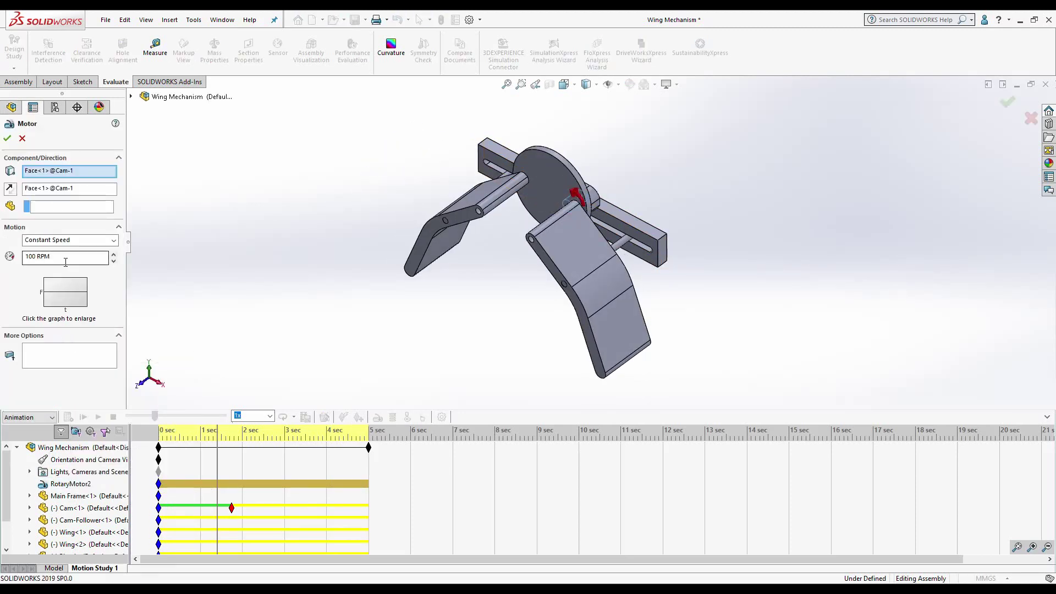
pyautogui.click(7, 138)
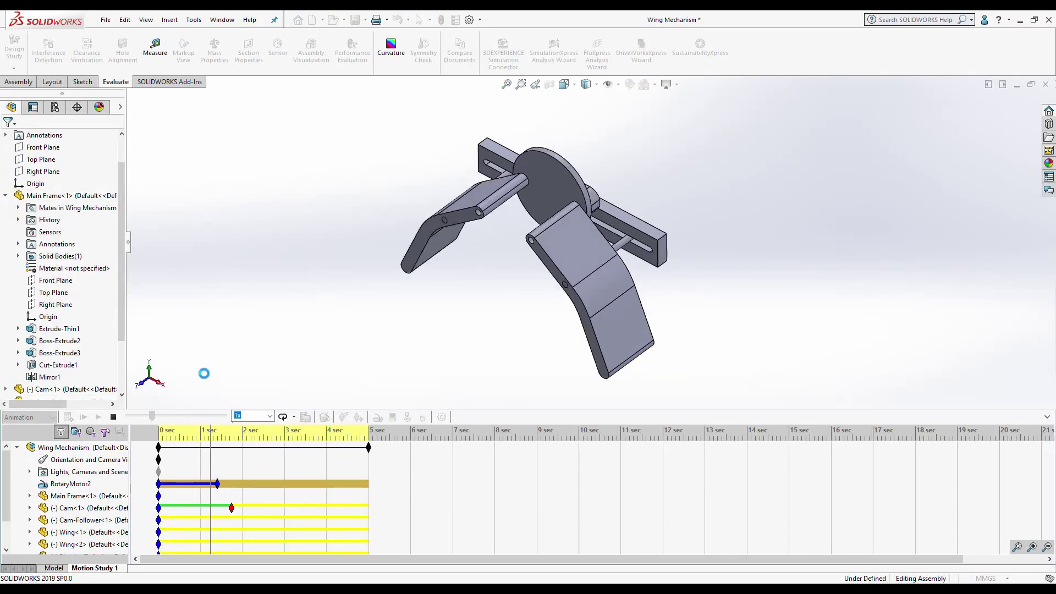
pyautogui.click(84, 417)
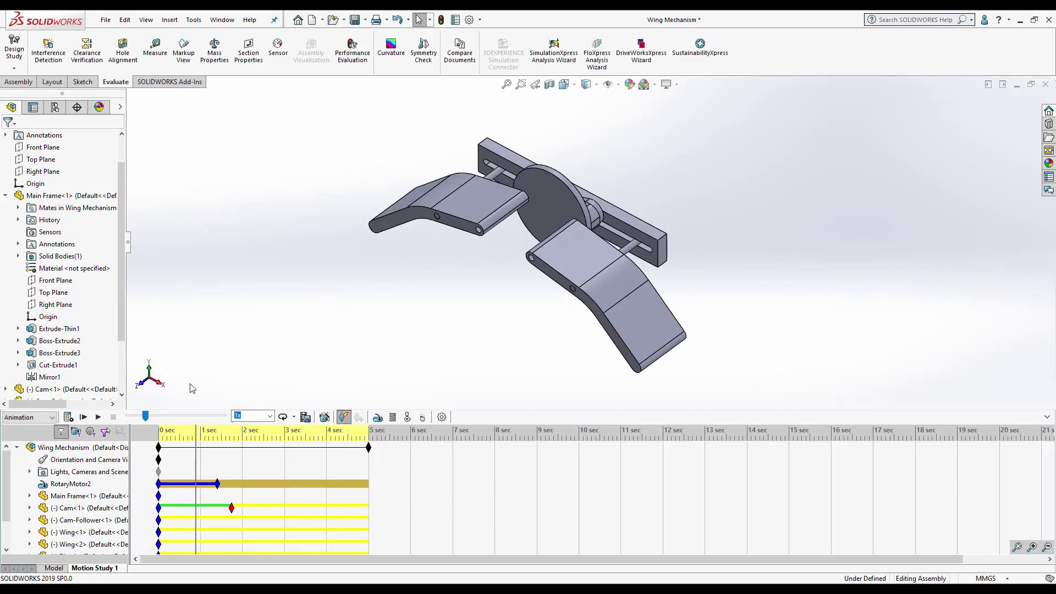
# Step: Return to the Model tab and show the whole assembly in isometric view
pyautogui.click(53, 568)
pyautogui.moveTo(365, 342); pyautogui.dragTo(566, 453, button='middle')
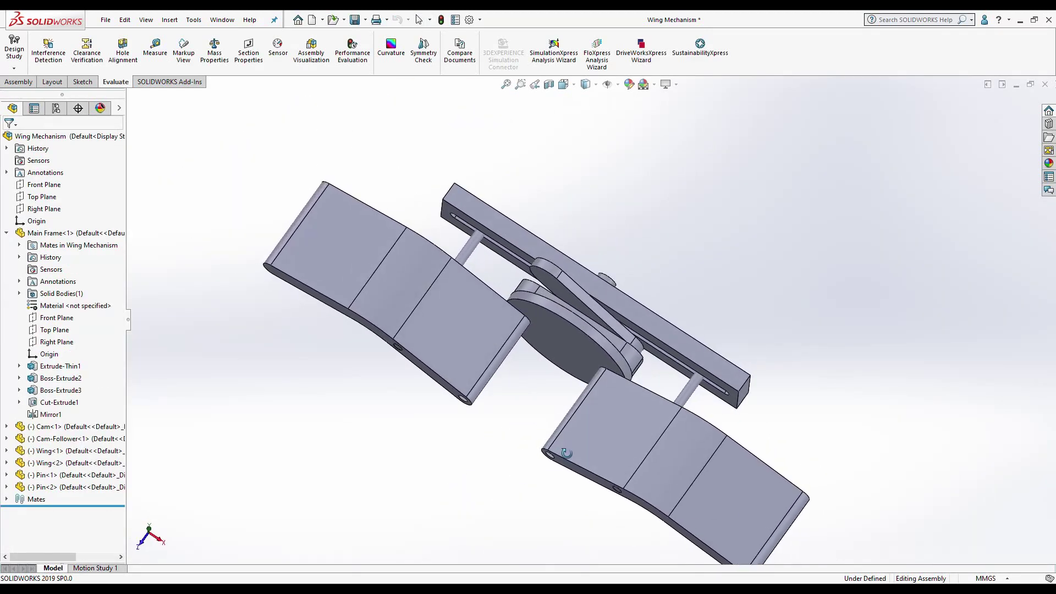
pyautogui.press('z')
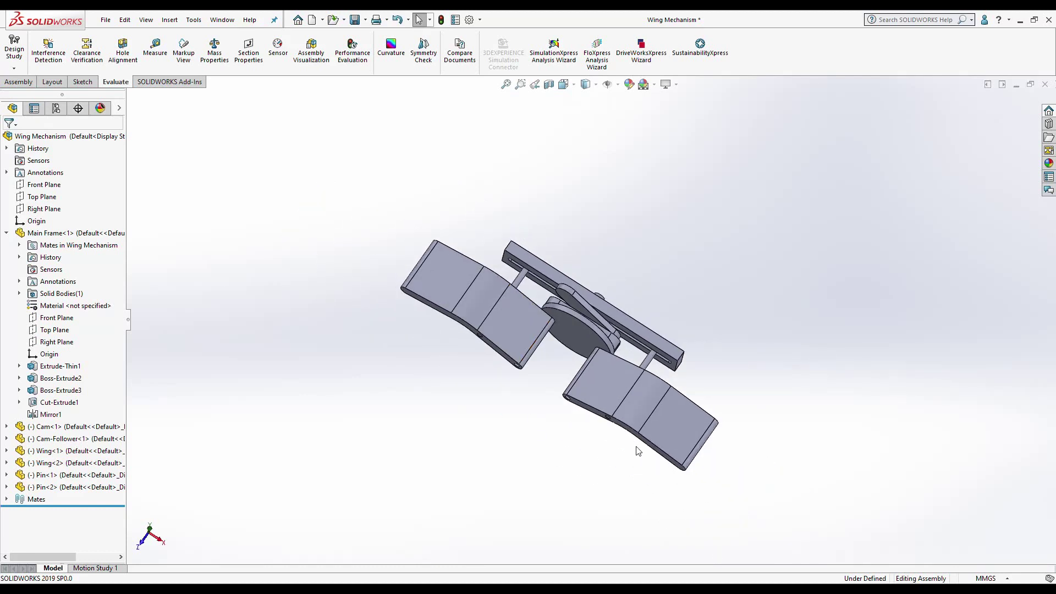
pyautogui.moveTo(638, 451); pyautogui.dragTo(662, 314, button='middle')
pyautogui.scroll(-4, 666, 300)
pyautogui.scroll(-5, 675, 301)
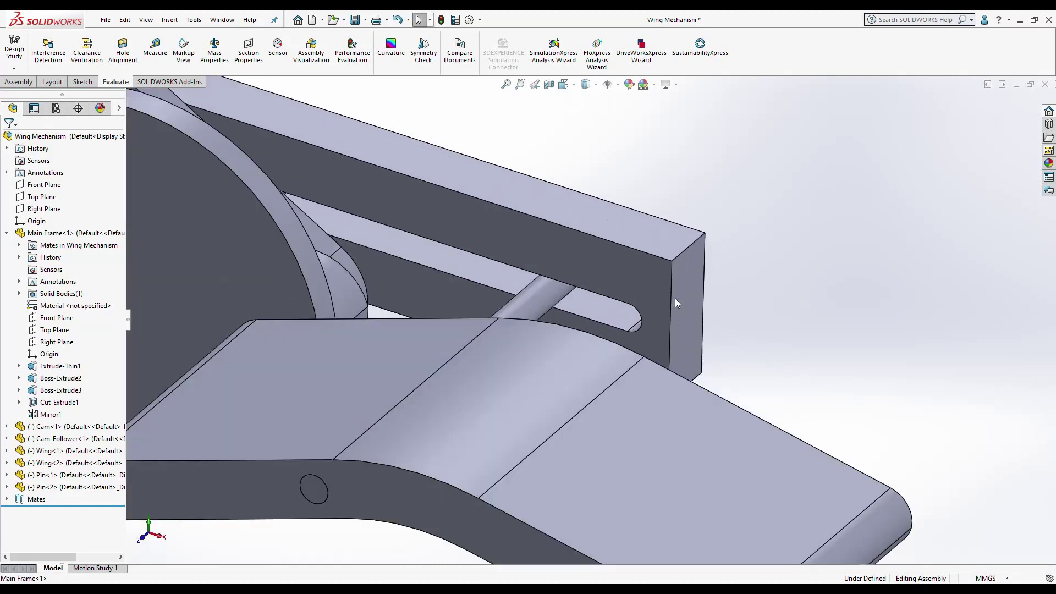
pyautogui.click(615, 326)
pyautogui.hotkey('ctrl', '8')
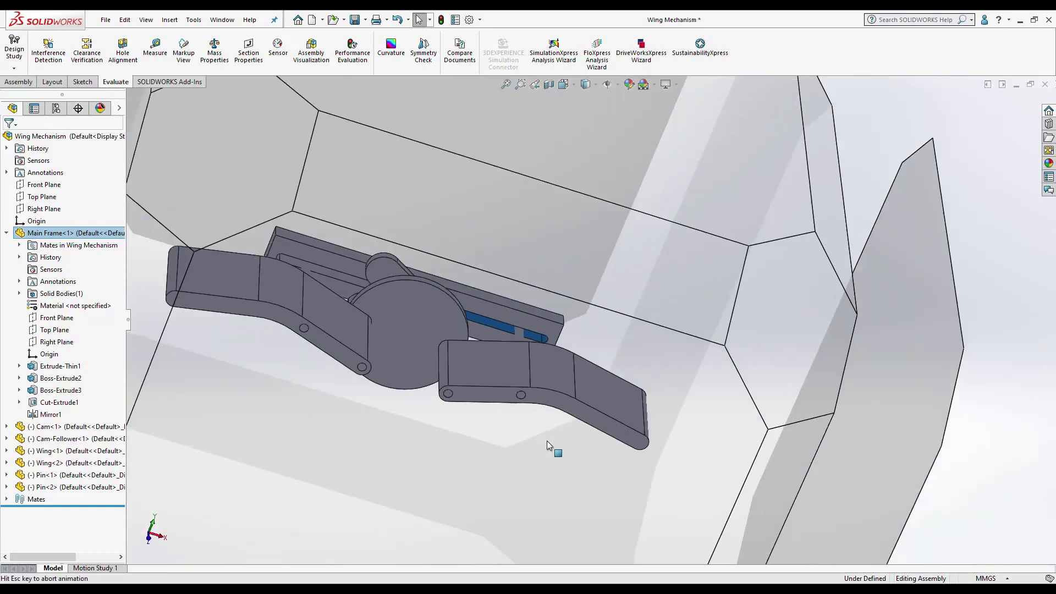
pyautogui.press('space')
pyautogui.hotkey('ctrl', '7')
# Step: Open Save As, choose JPEG as the file type, then close the dialog
pyautogui.click(105, 20)
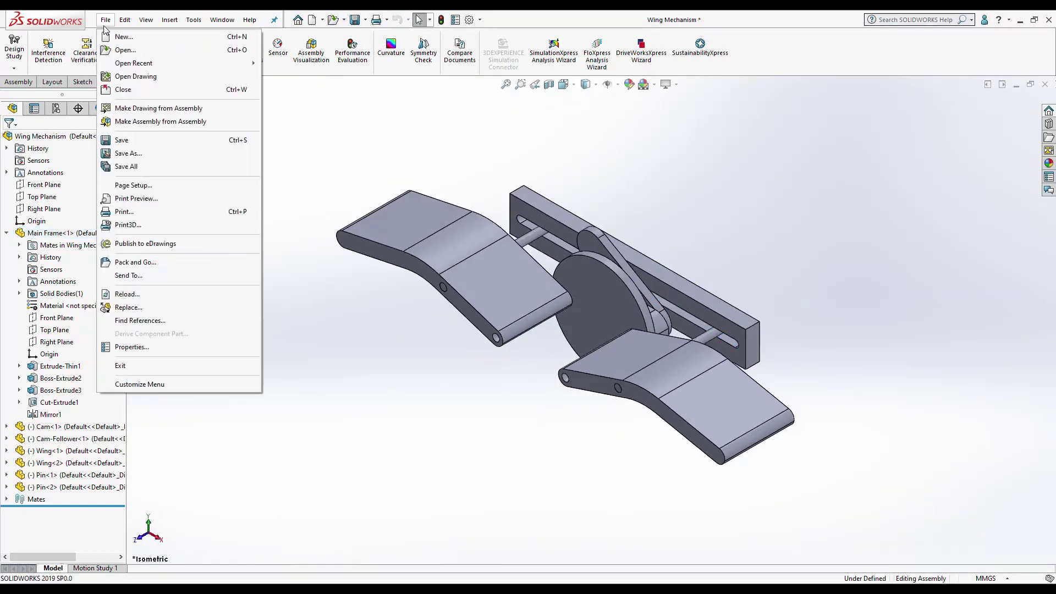
pyautogui.click(407, 425)
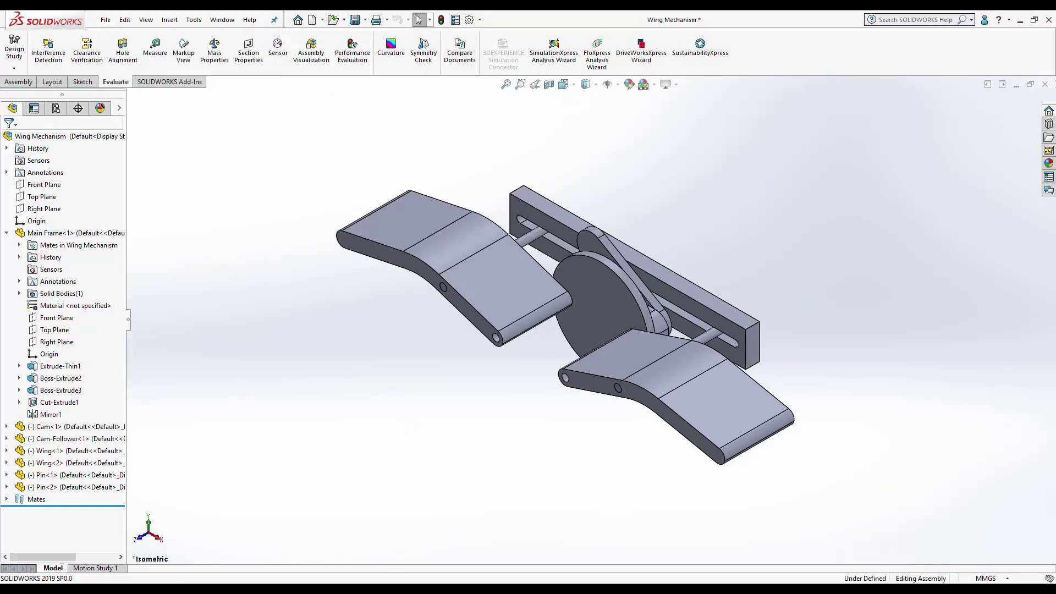
pyautogui.click(105, 20)
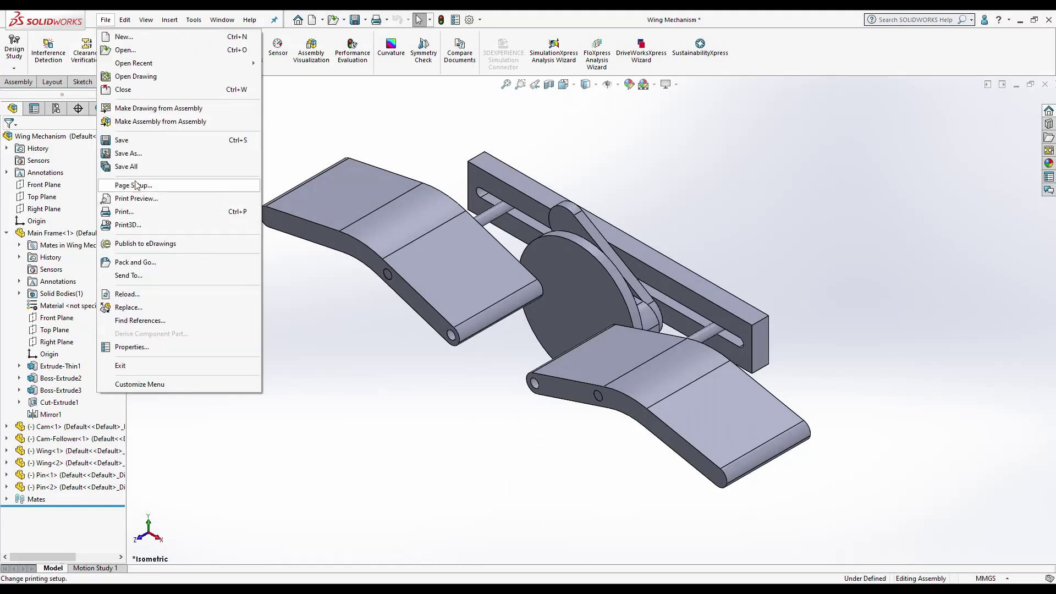
pyautogui.click(139, 156)
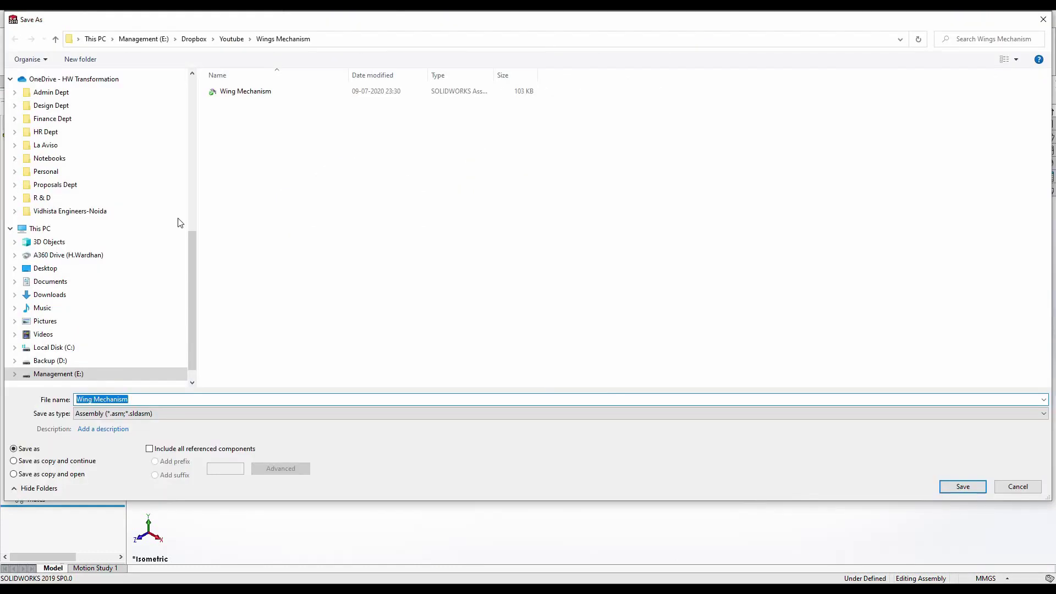
pyautogui.click(139, 413)
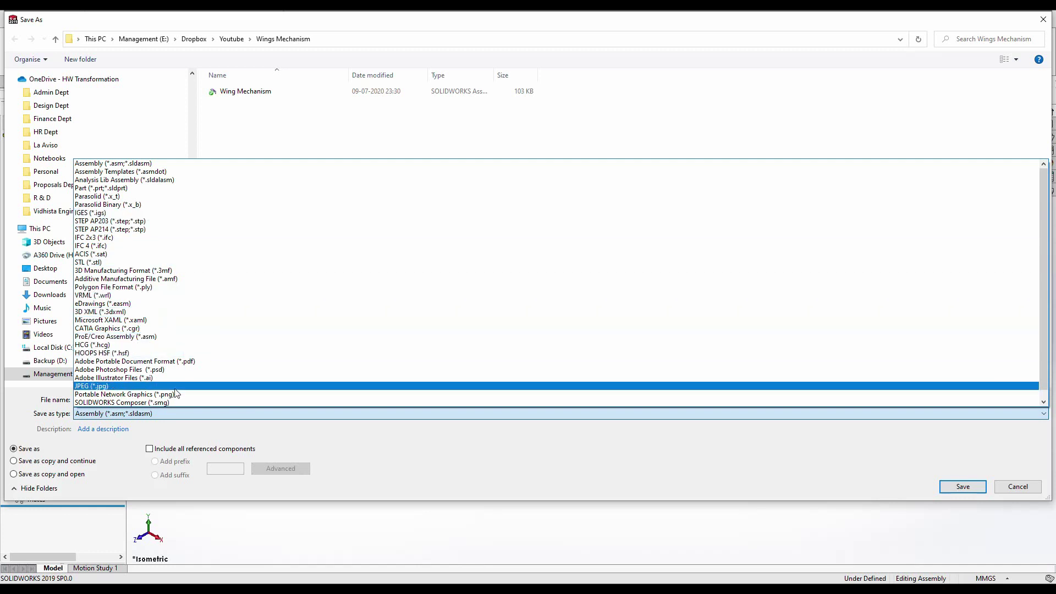
pyautogui.click(329, 386)
pyautogui.click(963, 505)
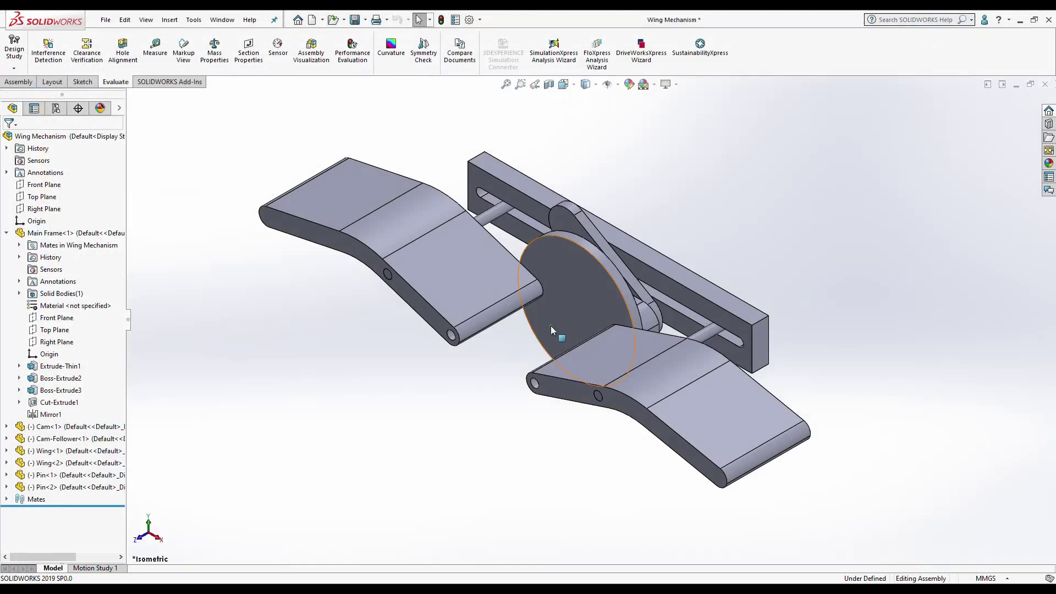
# Step: Orbit to the main frame slot and display its dimensions
pyautogui.moveTo(640, 406); pyautogui.dragTo(788, 314, button='middle')
pyautogui.scroll(5, 722, 276)
pyautogui.click(721, 276)
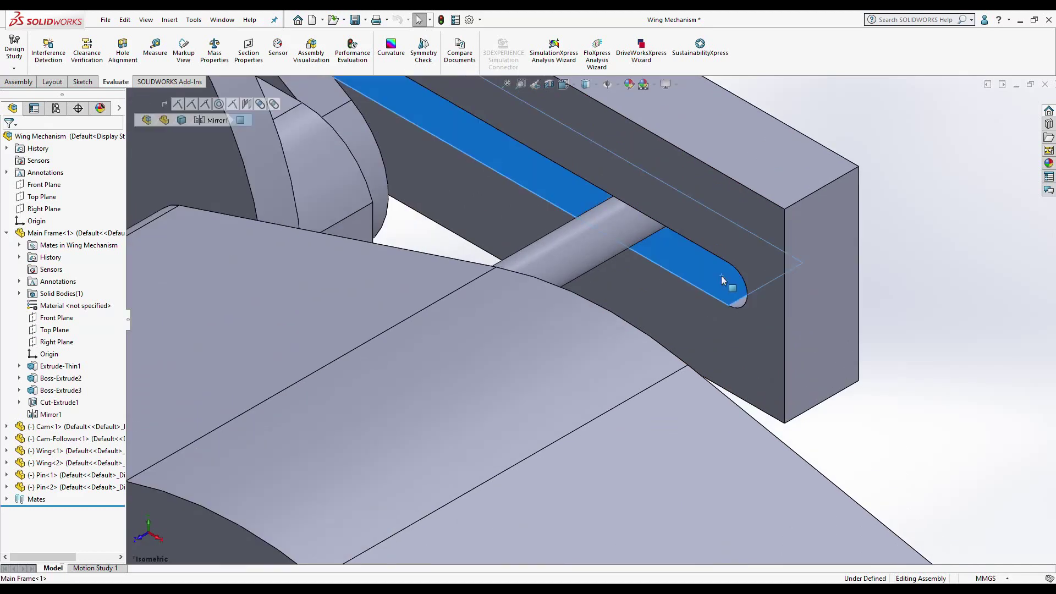
pyautogui.scroll(-5, 694, 318)
pyautogui.moveTo(693, 318)
pyautogui.mouseDown(button='middle')
pyautogui.moveTo(715, 348)
pyautogui.moveTo(356, 262)
pyautogui.mouseUp(button='middle')
pyautogui.scroll(5, 715, 348)
pyautogui.scroll(-5, 715, 348)
pyautogui.scroll(6, 385, 196)
pyautogui.doubleClick(385, 196)
pyautogui.scroll(-2, 431, 216)
pyautogui.scroll(-3, 431, 215)
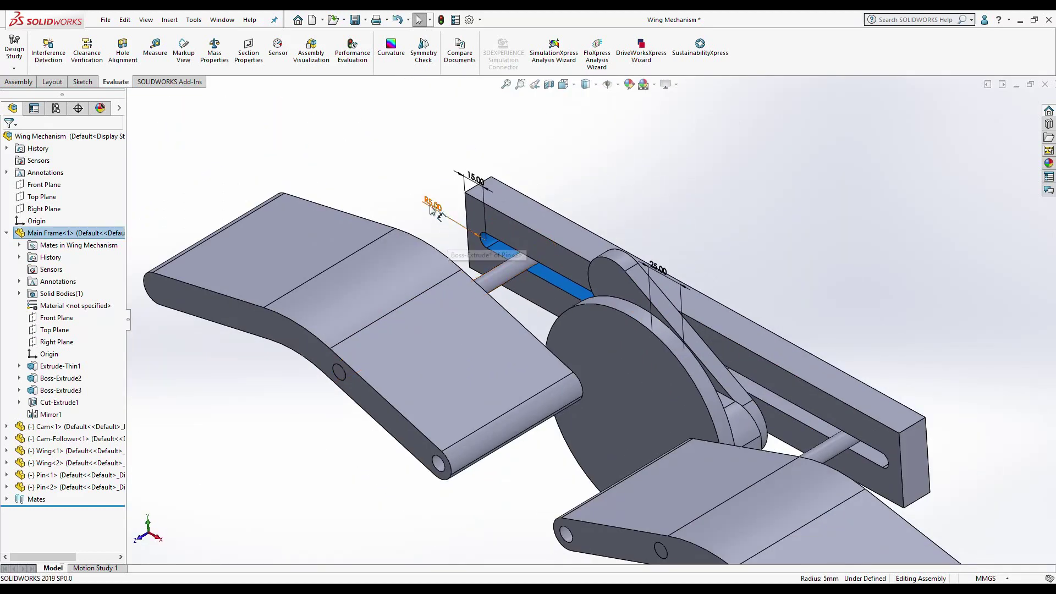
# Step: Set the slot end radius to 6 mm, rebuild, and select the frame's top face
pyautogui.doubleClick(434, 209)
pyautogui.write('6')
pyautogui.press('Return')
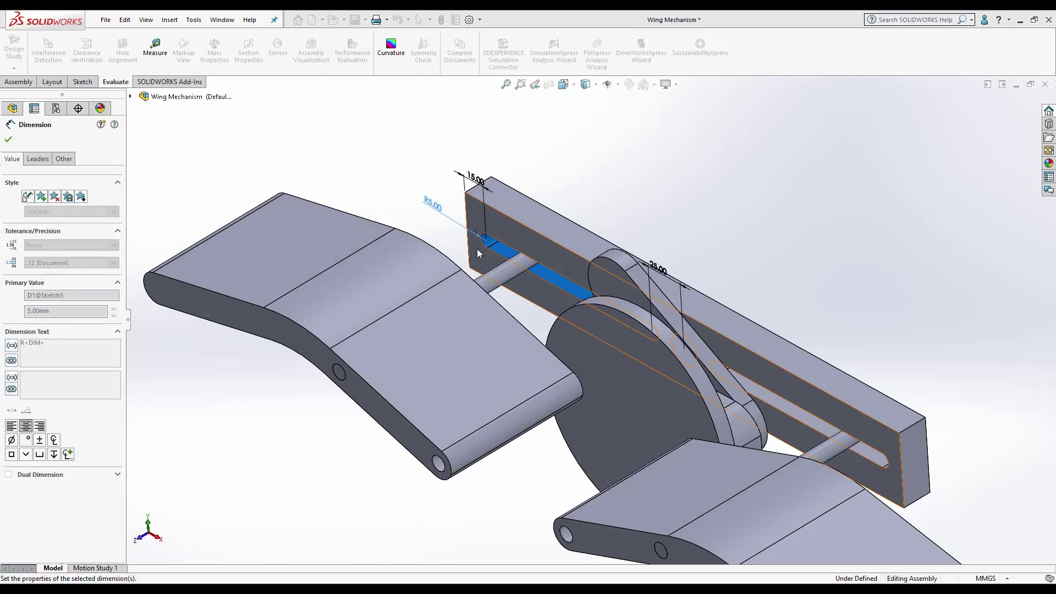
pyautogui.press('Escape')
pyautogui.click(442, 22)
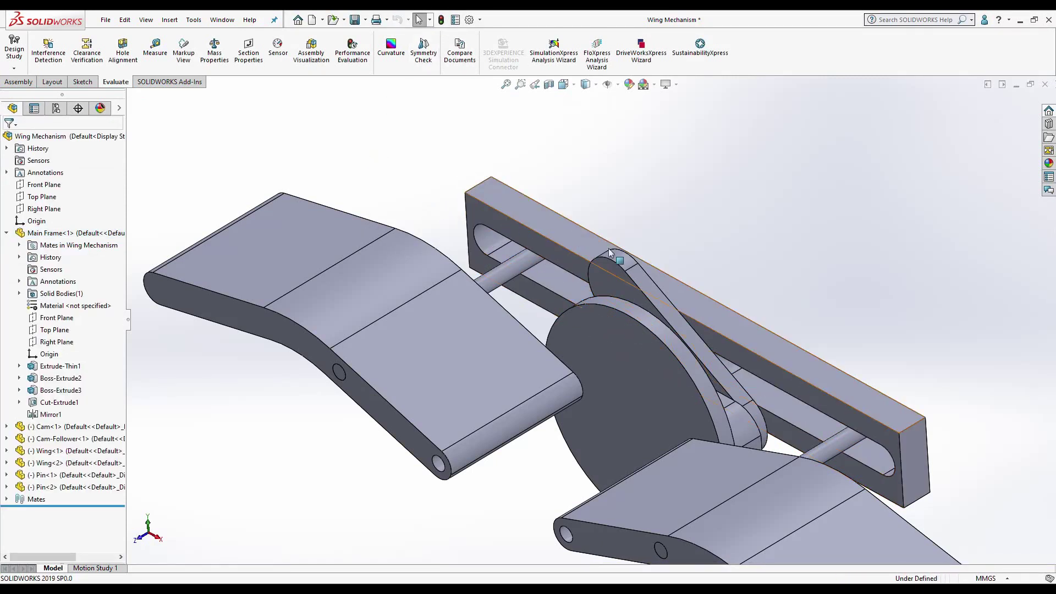
pyautogui.press('f')
pyautogui.click(705, 318)
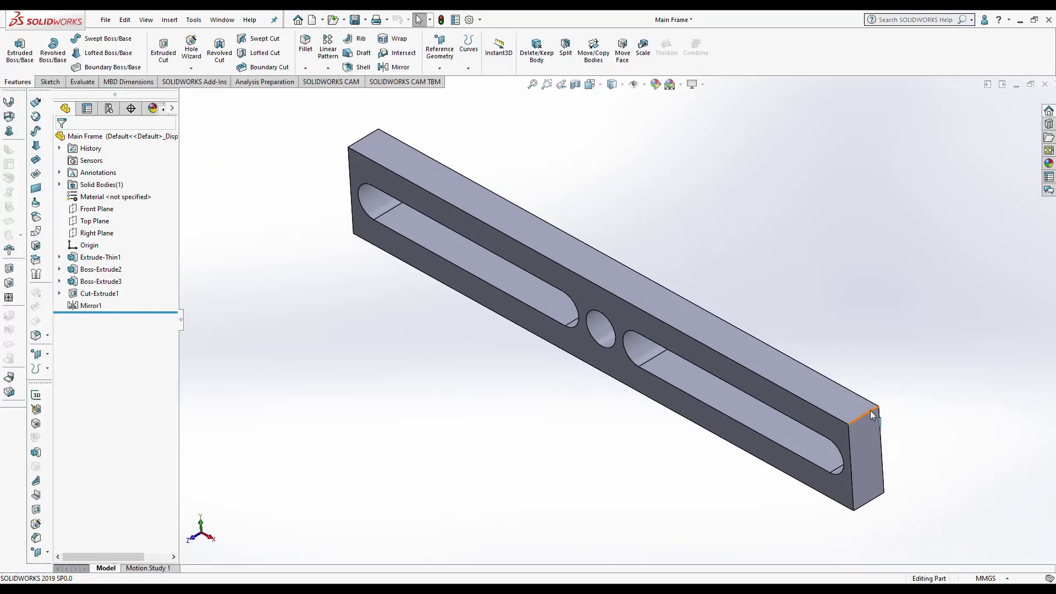
# Step: Fillet the Main Frame's end edges with a 10 mm radius
pyautogui.moveTo(680, 391)
pyautogui.mouseDown(button='middle')
pyautogui.moveTo(658, 410)
pyautogui.moveTo(685, 406)
pyautogui.mouseUp(button='middle')
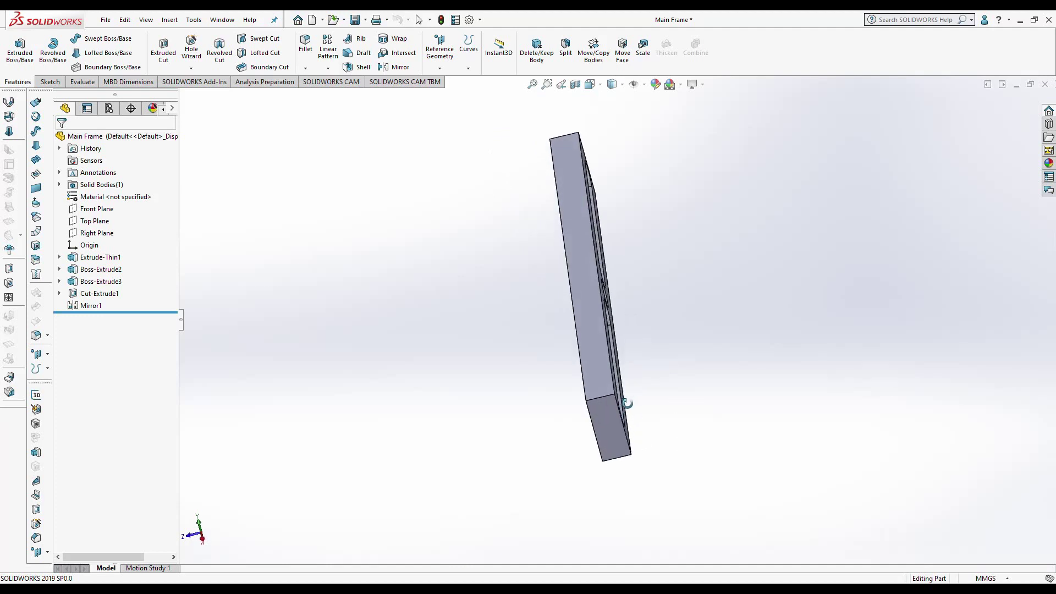
pyautogui.scroll(-3, 759, 419)
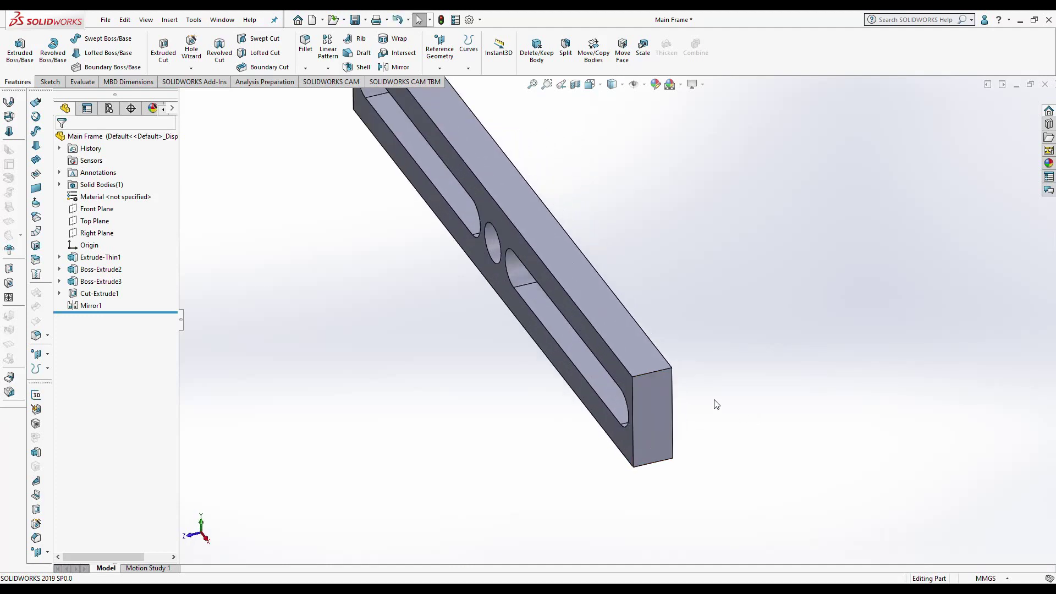
pyautogui.moveTo(715, 401); pyautogui.dragTo(687, 374, button='middle')
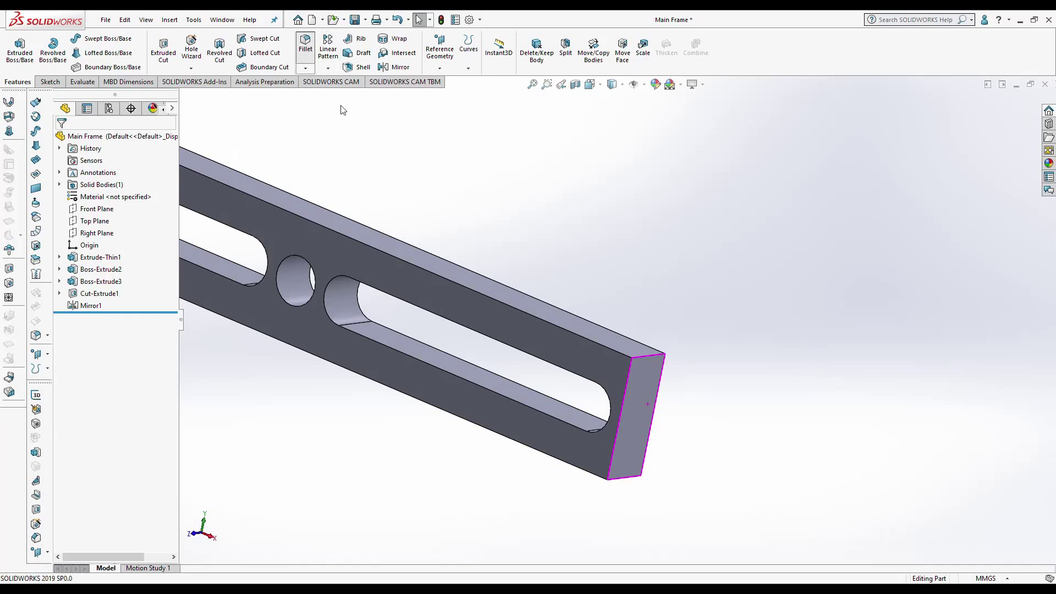
pyautogui.click(629, 483)
pyautogui.scroll(5, 627, 330)
pyautogui.scroll(-5, 440, 248)
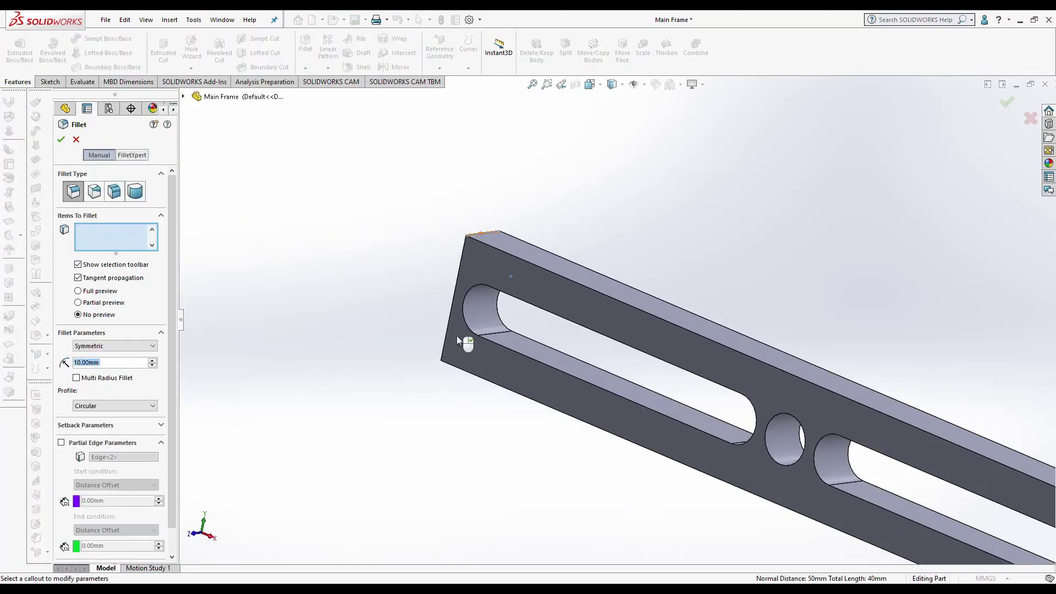
pyautogui.moveTo(457, 341); pyautogui.dragTo(480, 301, button='middle')
pyautogui.click(442, 374)
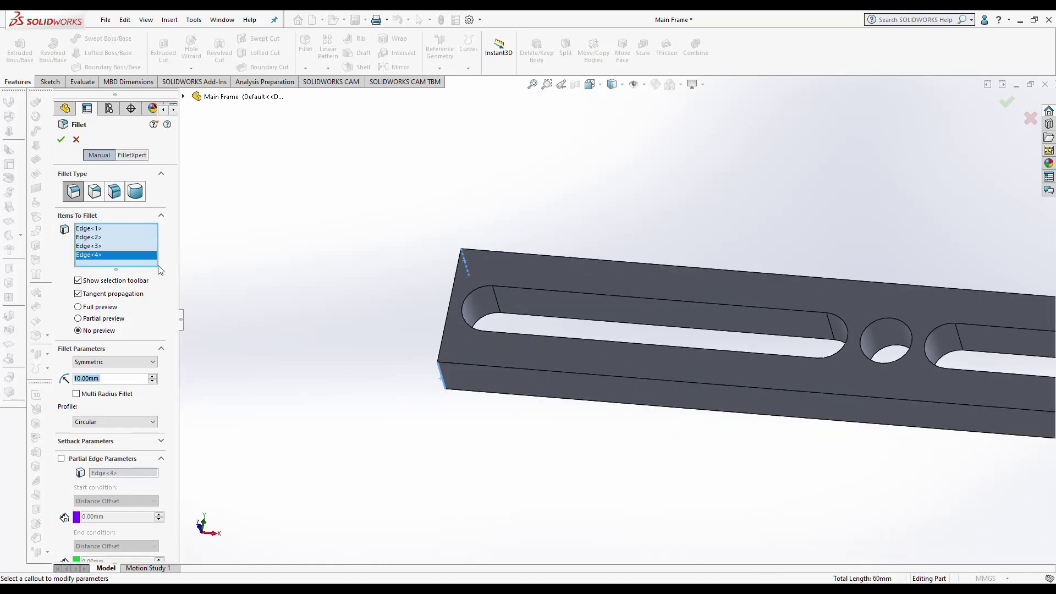
pyautogui.click(61, 140)
# Step: View the part end-on and select the Extrude-Thin1 base feature
pyautogui.scroll(5, 573, 339)
pyautogui.moveTo(573, 340)
pyautogui.mouseDown(button='middle')
pyautogui.moveTo(511, 341)
pyautogui.moveTo(731, 356)
pyautogui.mouseUp(button='middle')
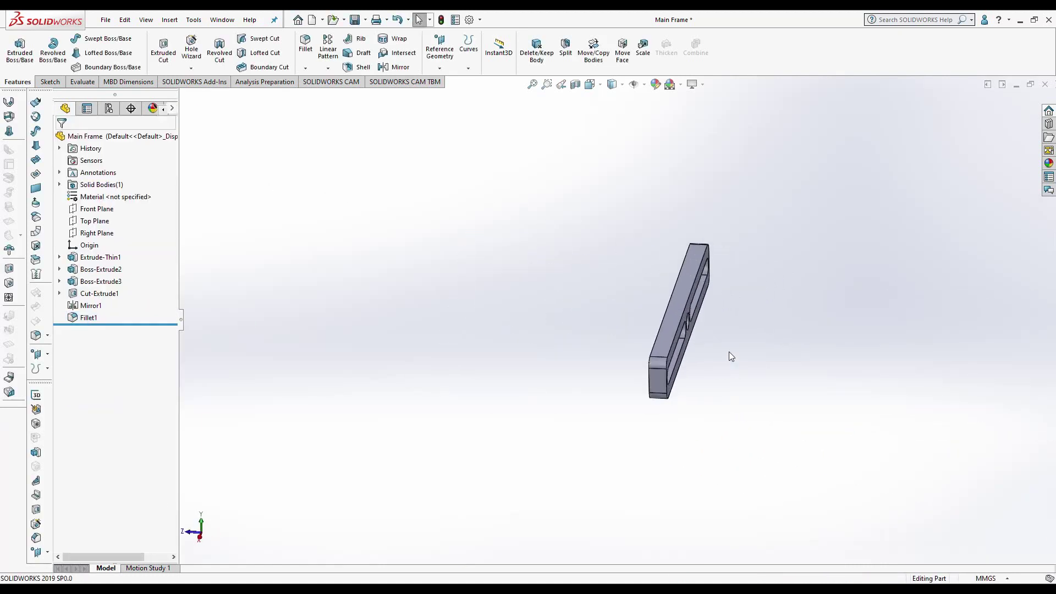
pyautogui.scroll(-5, 731, 357)
pyautogui.click(603, 302)
pyautogui.scroll(3, 603, 302)
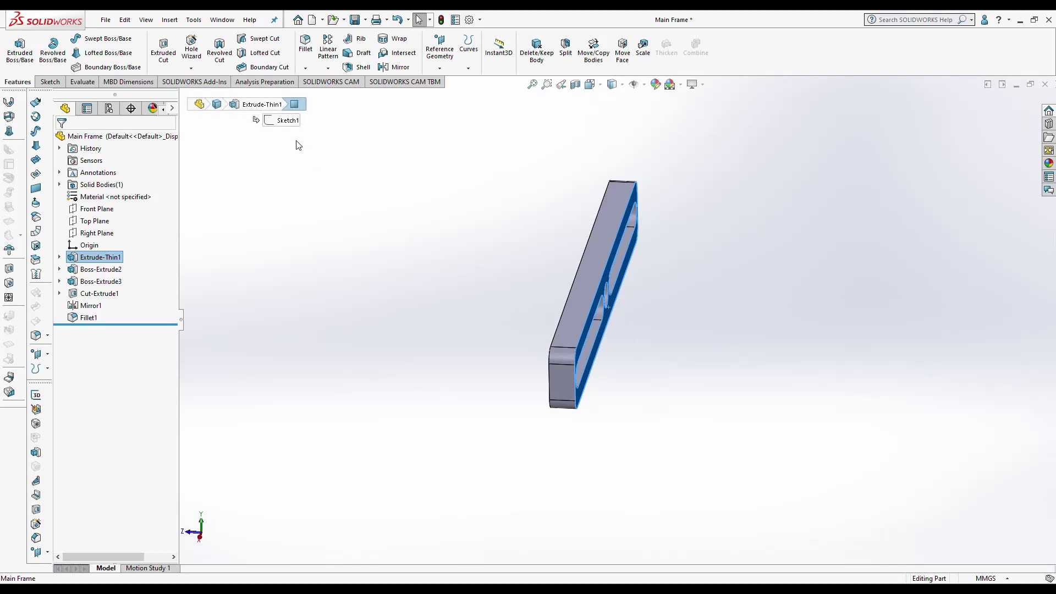
# Step: Create Plane1 offset 200 mm from the frame face
pyautogui.click(439, 67)
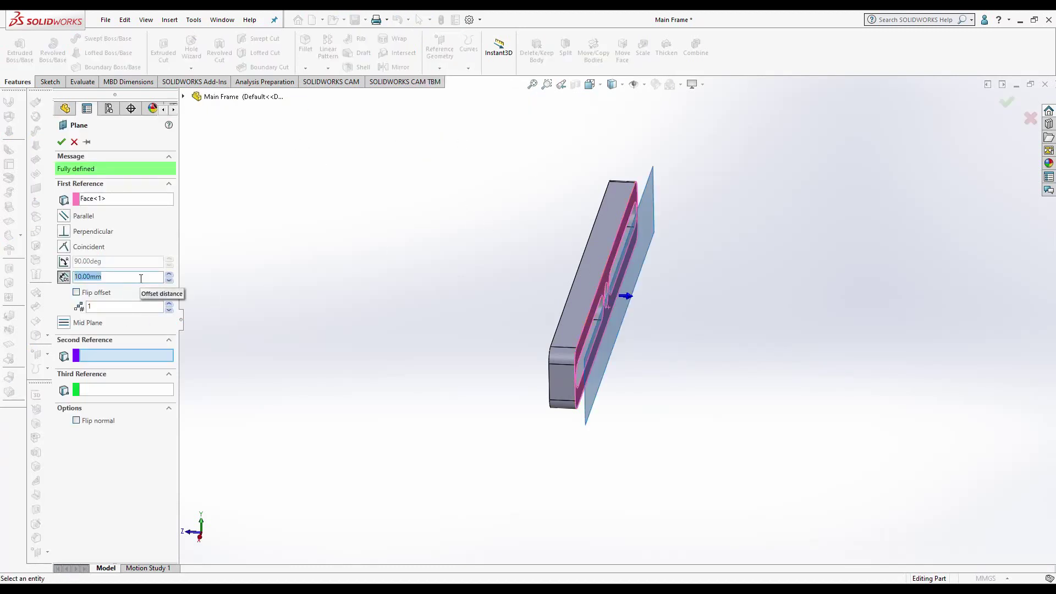
pyautogui.write('200')
pyautogui.press('Return')
pyautogui.click(61, 142)
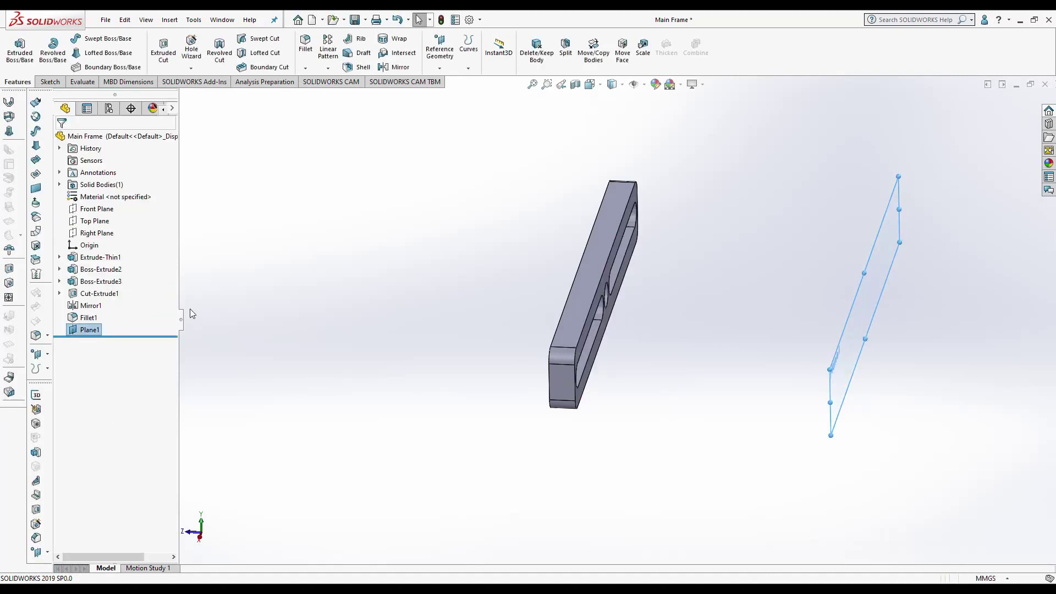
# Step: Start a sketch on Plane1, view it normal-to, and draw a circle below the frame
pyautogui.rightClick(299, 246)
pyautogui.click(388, 328)
pyautogui.press('space')
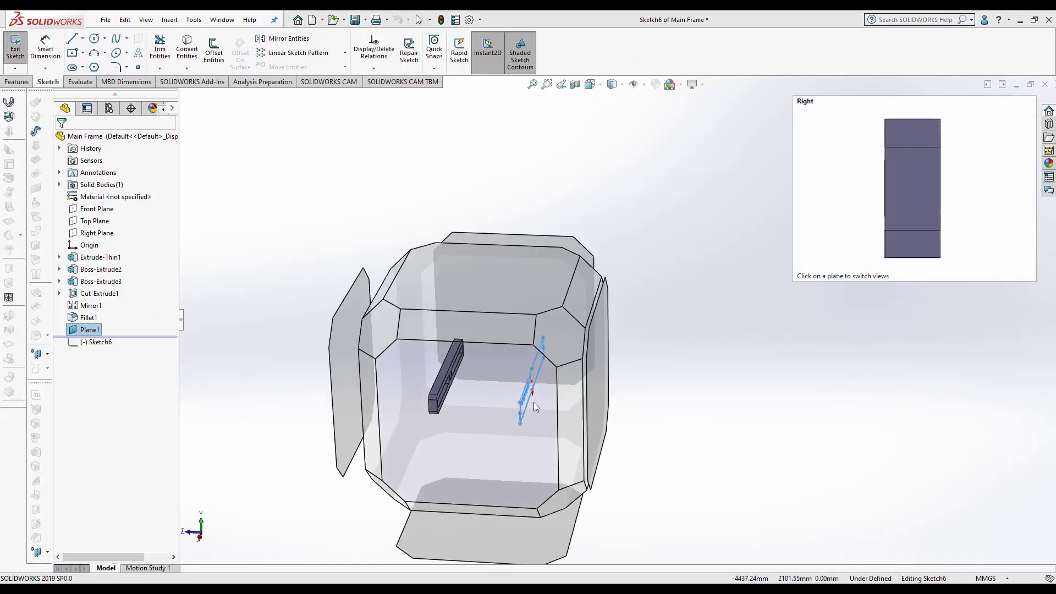
pyautogui.click(550, 374)
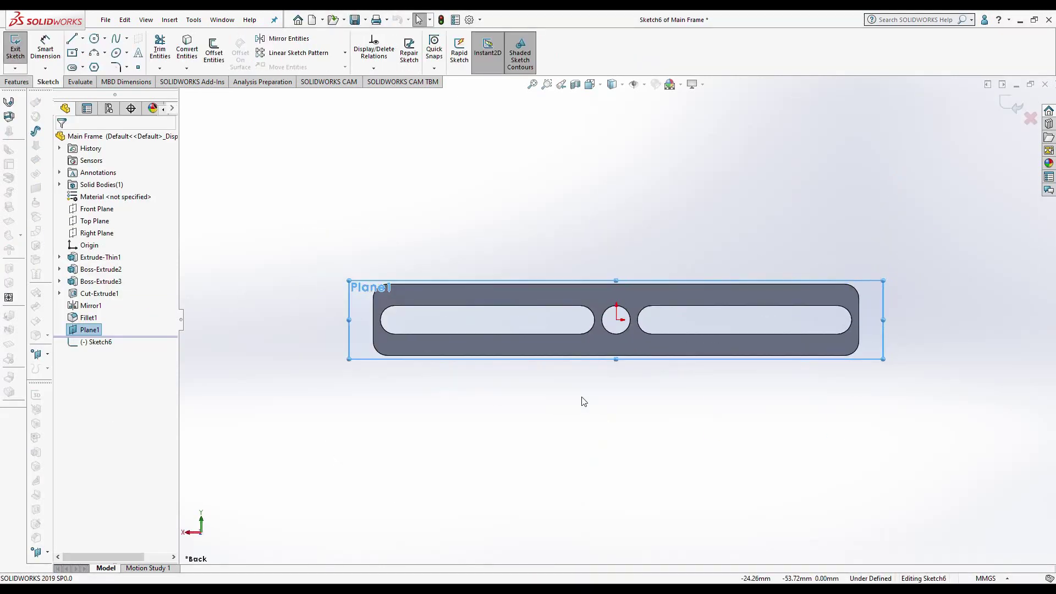
pyautogui.click(93, 39)
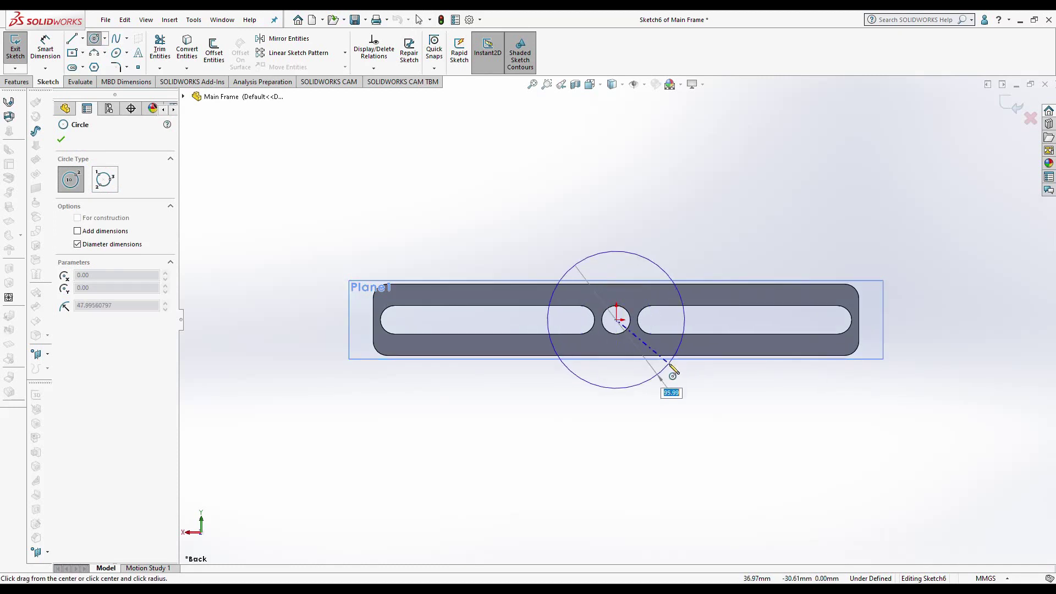
pyautogui.press('Escape')
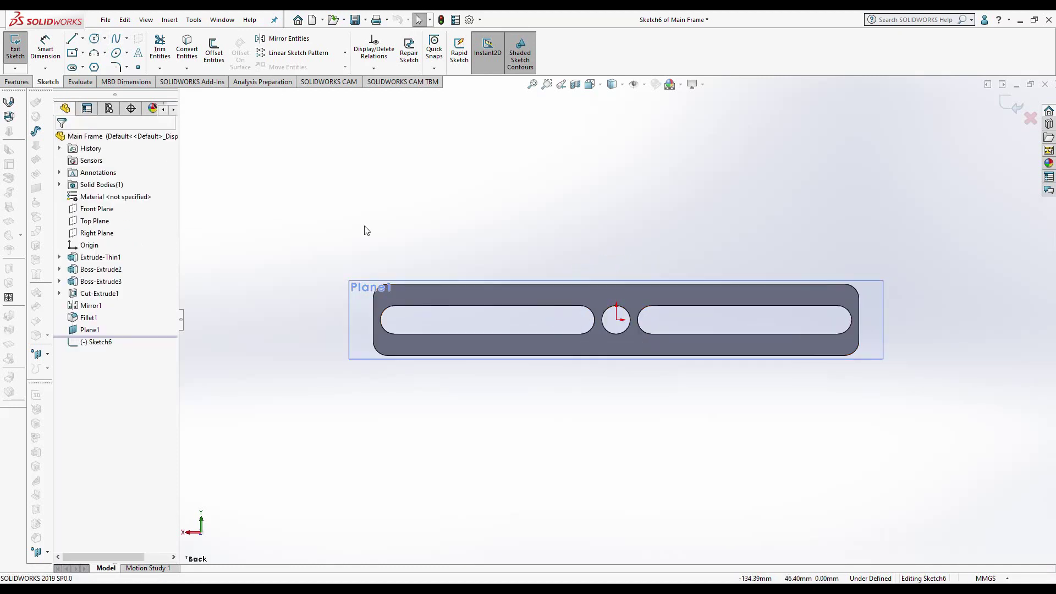
pyautogui.click(94, 40)
pyautogui.click(616, 382)
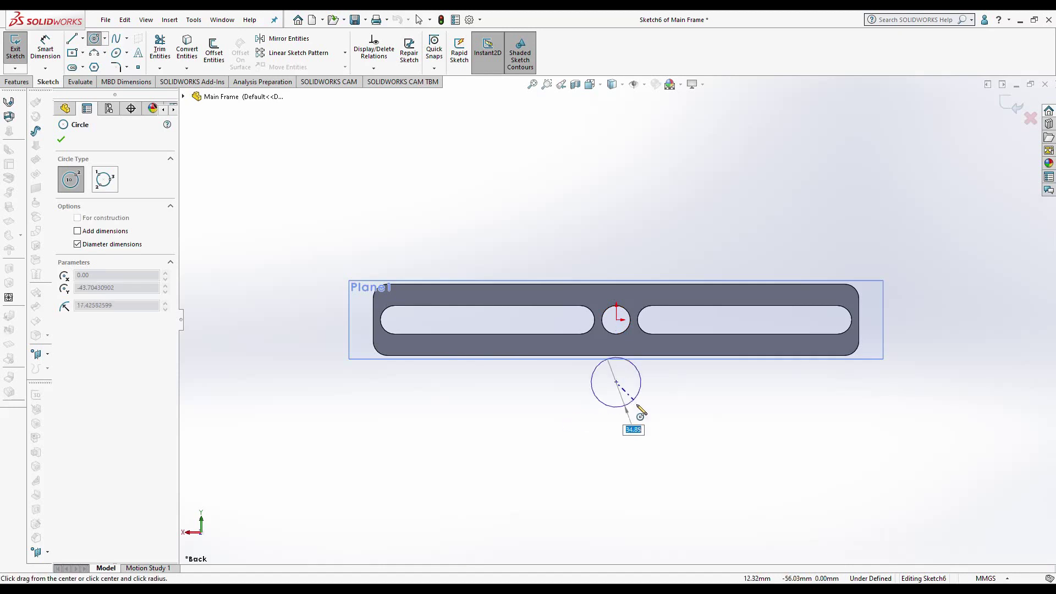
pyautogui.click(641, 410)
# Step: Dimension the circle Ø20 mm with its centre 40 mm below the origin
pyautogui.rightClick(673, 399)
pyautogui.click(701, 368)
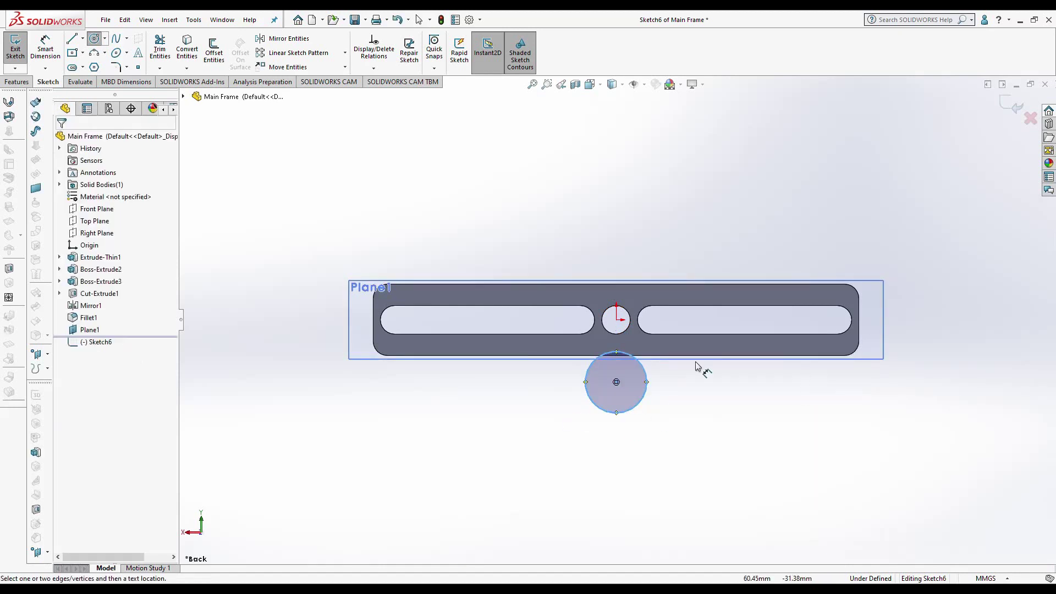
pyautogui.click(616, 320)
pyautogui.click(616, 383)
pyautogui.click(693, 427)
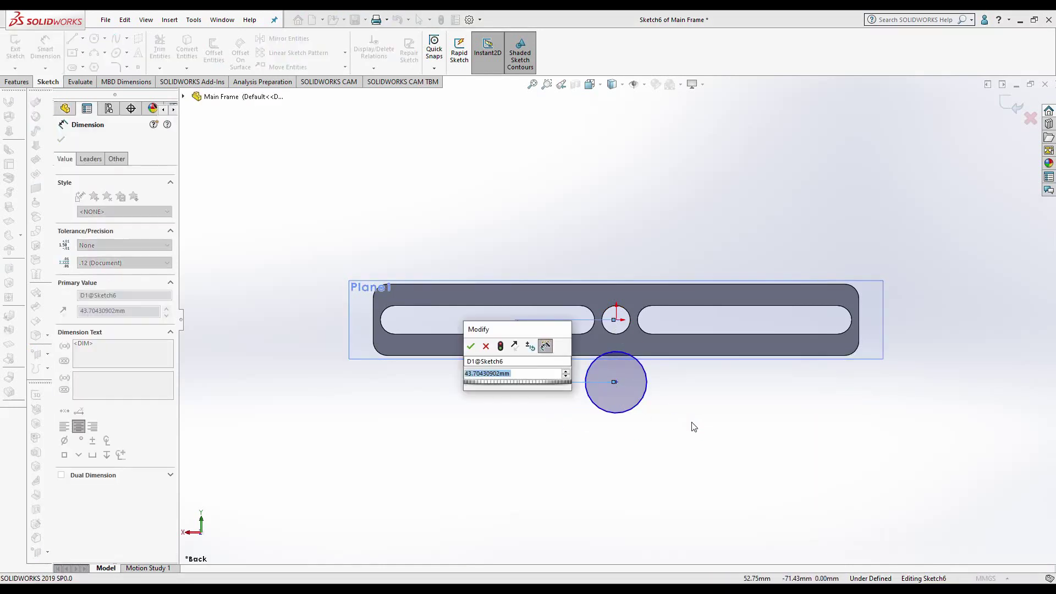
pyautogui.write('40')
pyautogui.press('Return')
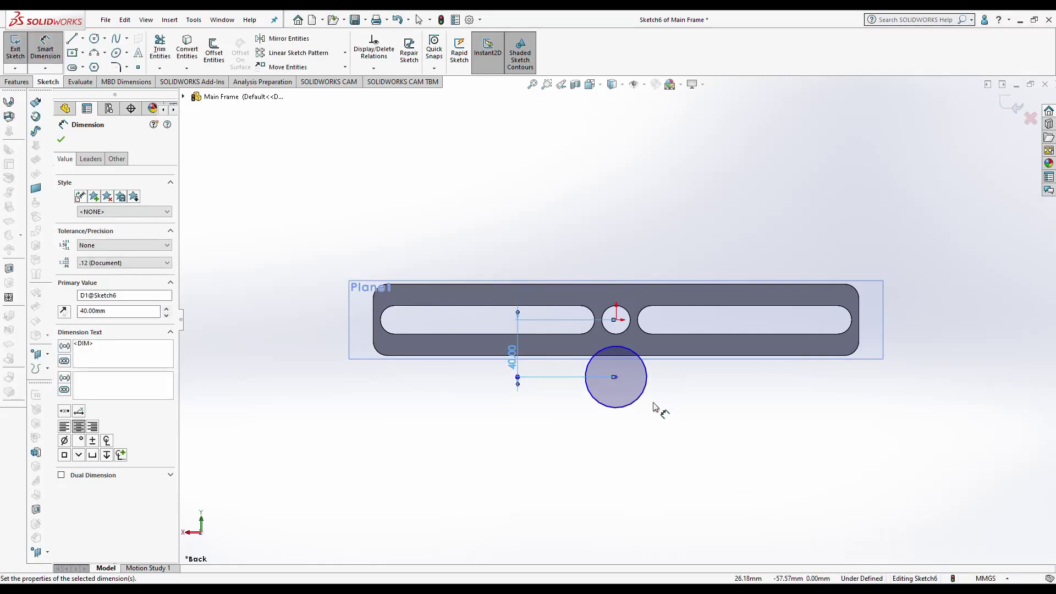
pyautogui.click(648, 406)
pyautogui.write('20')
pyautogui.press('Return')
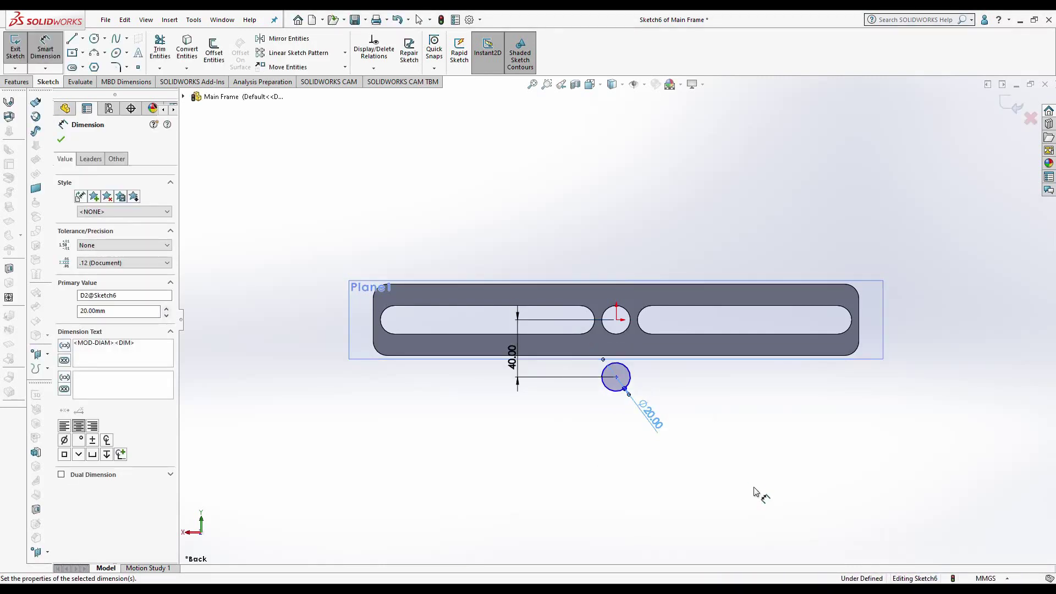
# Step: Constrain the circle's centre to the origin so it is fully defined, and exit the sketch
pyautogui.press('Escape')
pyautogui.click(617, 377)
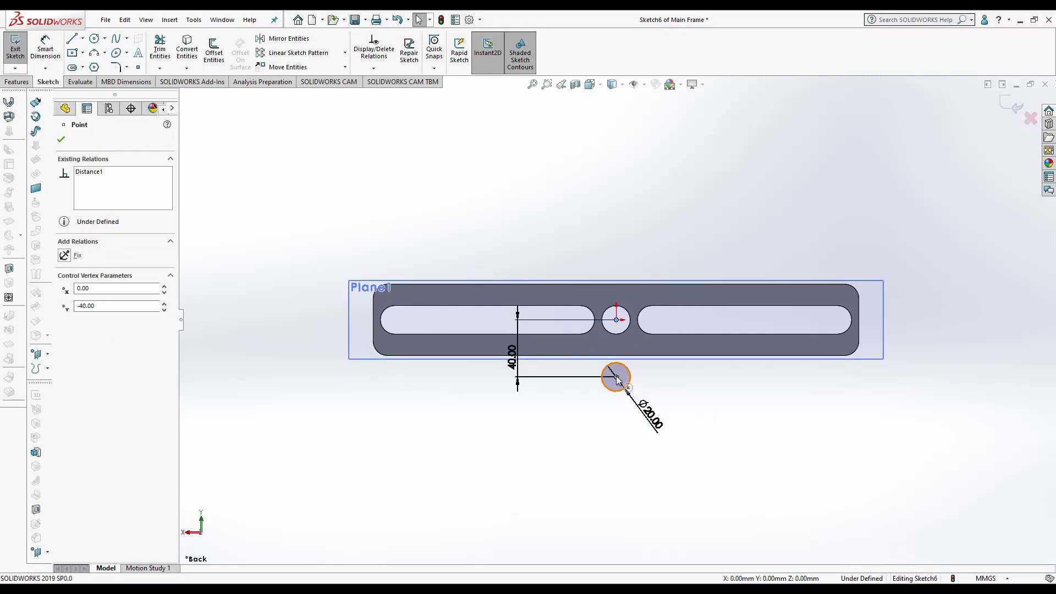
pyautogui.keyDown('ctrl'); pyautogui.click(617, 320); pyautogui.keyUp('ctrl')
pyautogui.click(733, 342)
pyautogui.click(1013, 106)
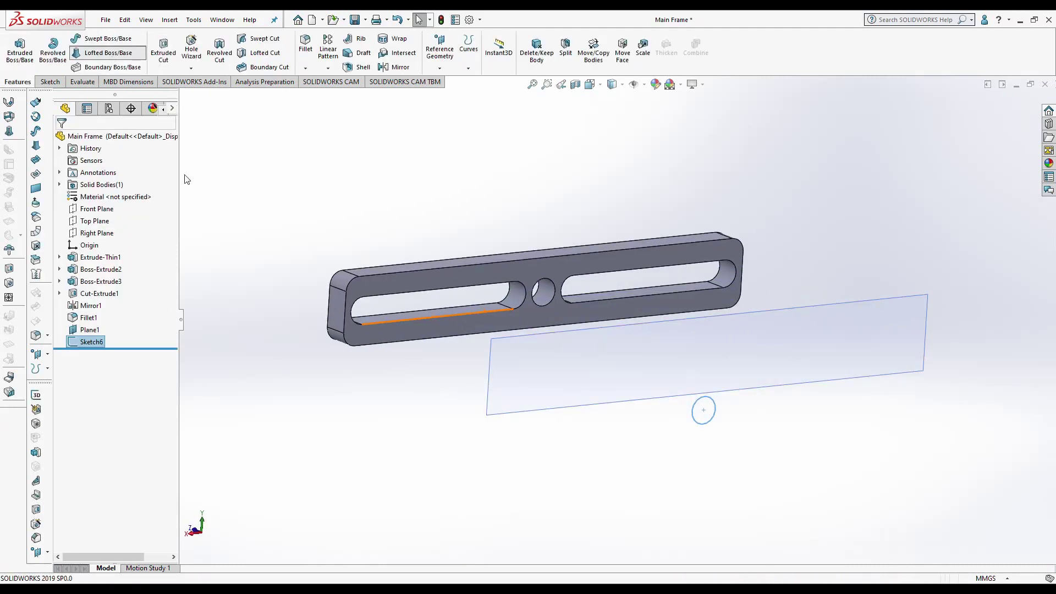
pyautogui.click(364, 275)
pyautogui.rightClick(362, 277)
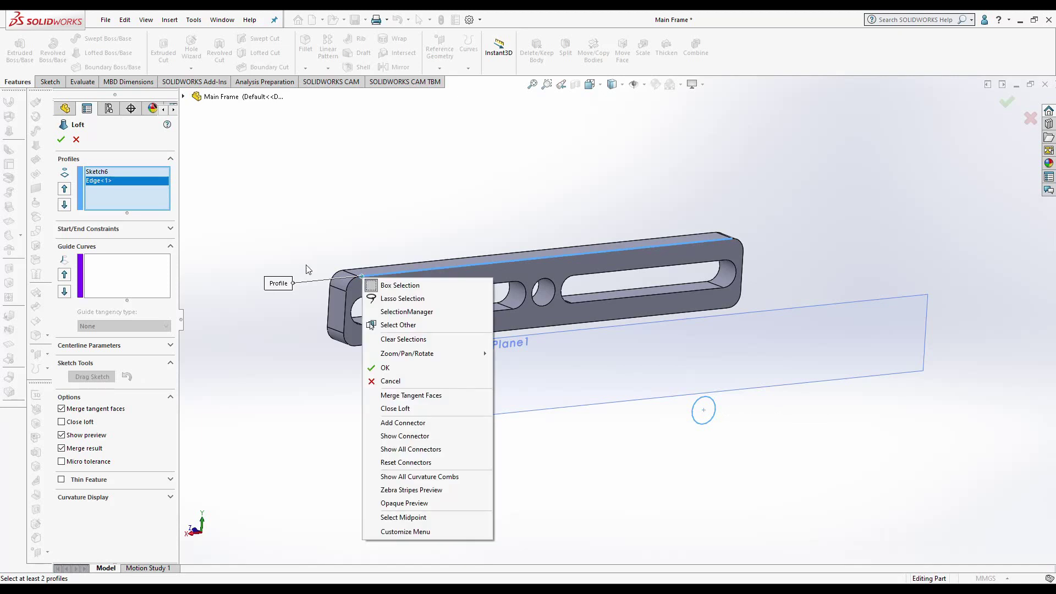
pyautogui.rightClick(138, 192)
pyautogui.click(171, 200)
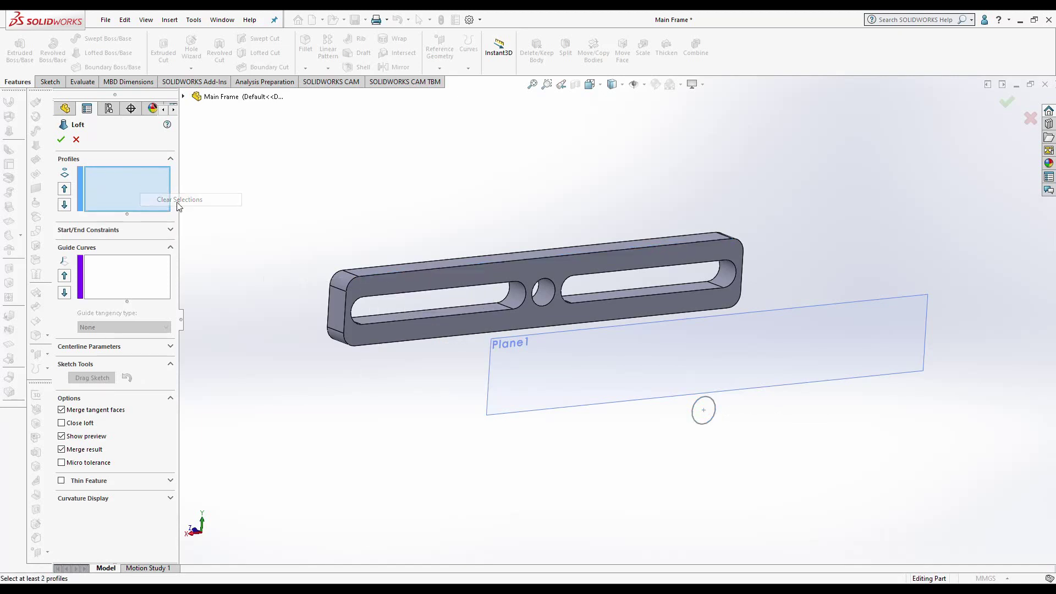
pyautogui.rightClick(380, 275)
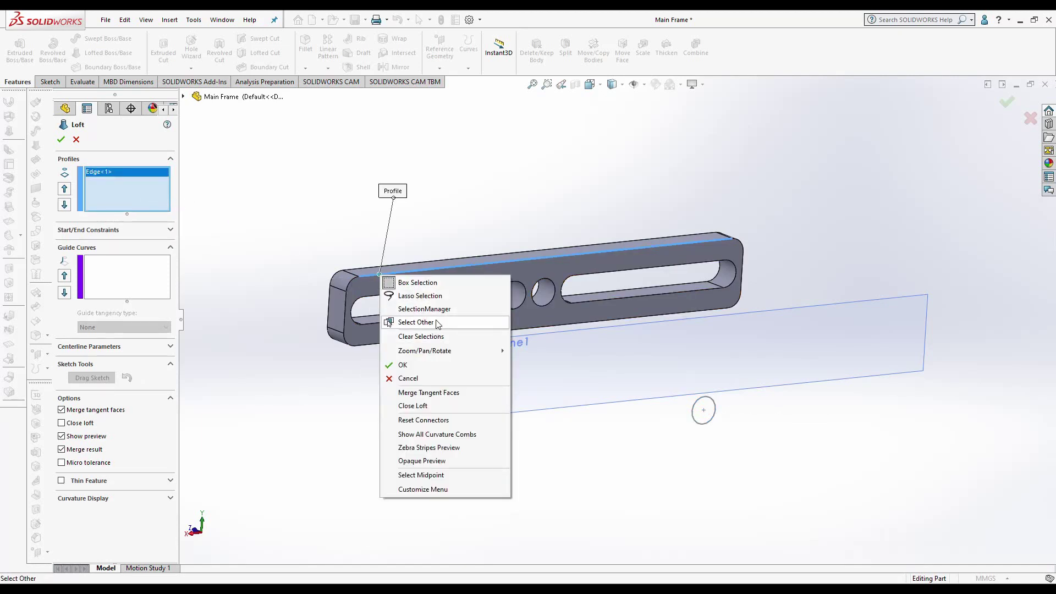
pyautogui.click(428, 406)
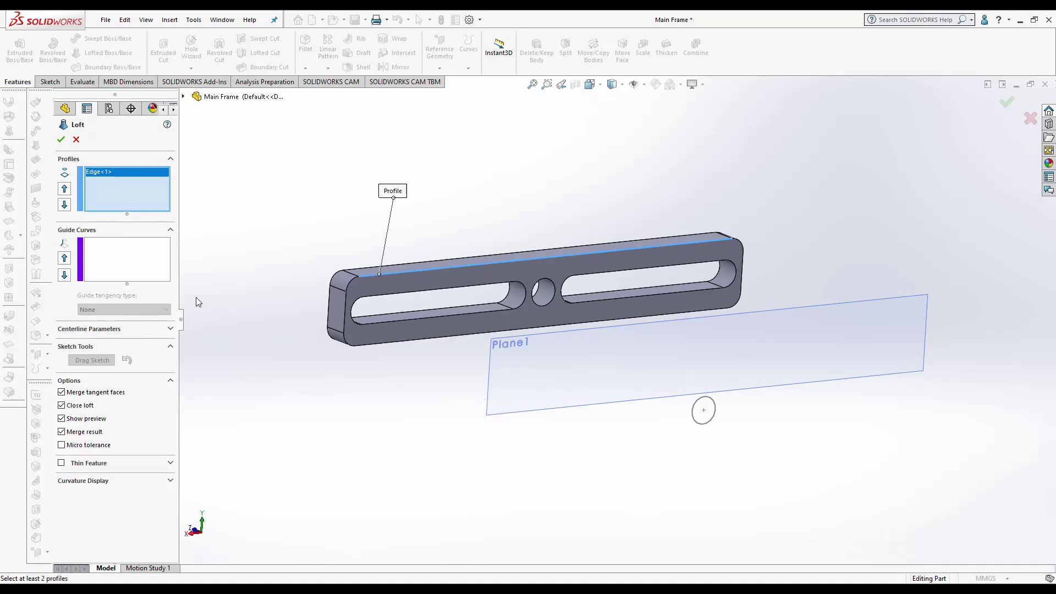
pyautogui.rightClick(146, 186)
pyautogui.click(165, 200)
pyautogui.click(378, 294)
pyautogui.click(604, 325)
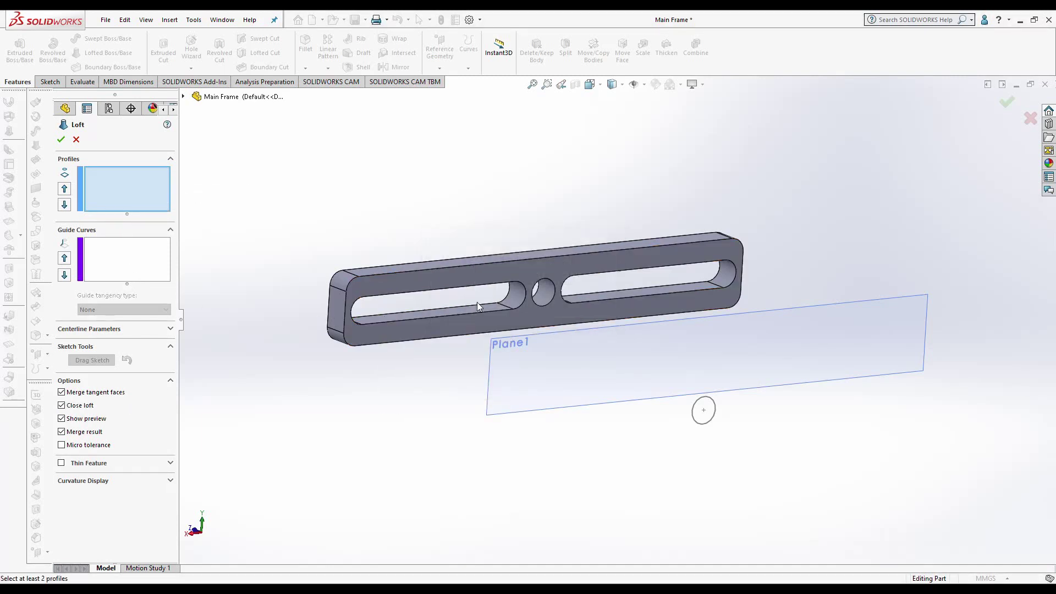
pyautogui.click(353, 277)
pyautogui.rightClick(355, 279)
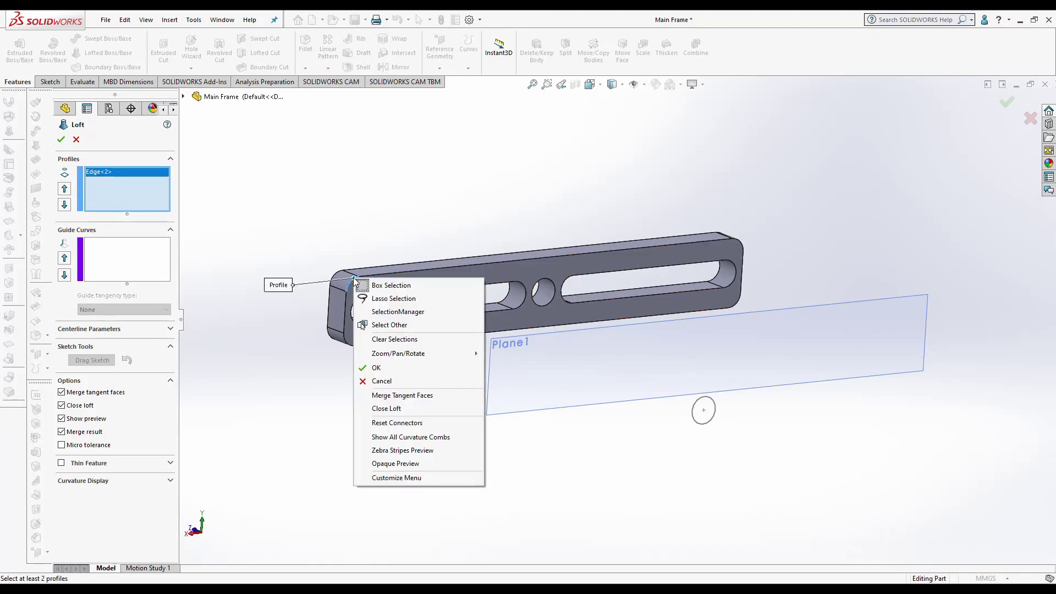
pyautogui.click(265, 203)
pyautogui.click(76, 139)
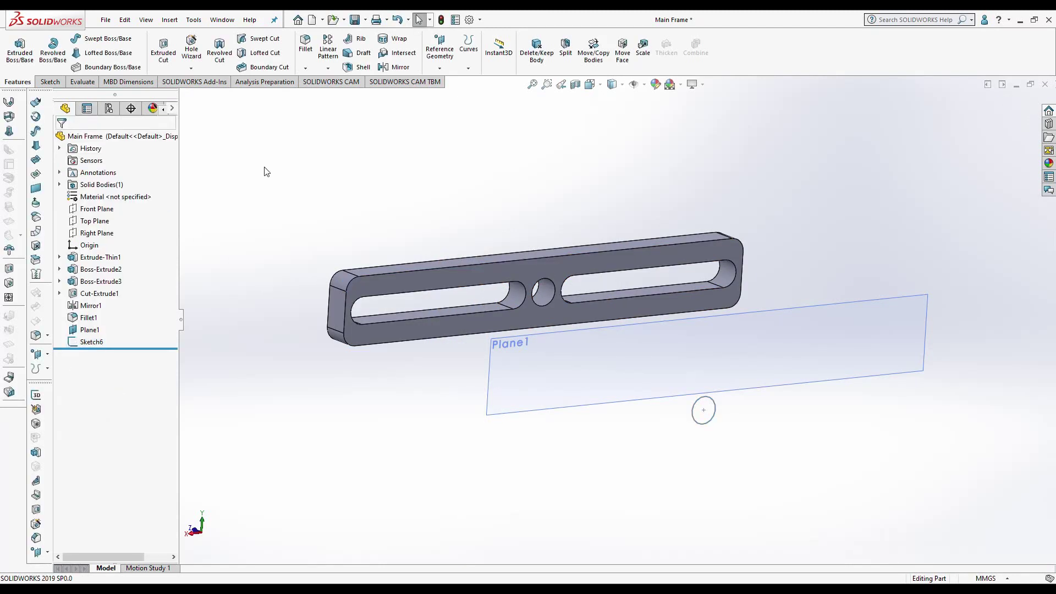
pyautogui.click(429, 277)
# Step: Convert the frame's front-face edges into a new outline sketch (Sketch7)
pyautogui.click(457, 235)
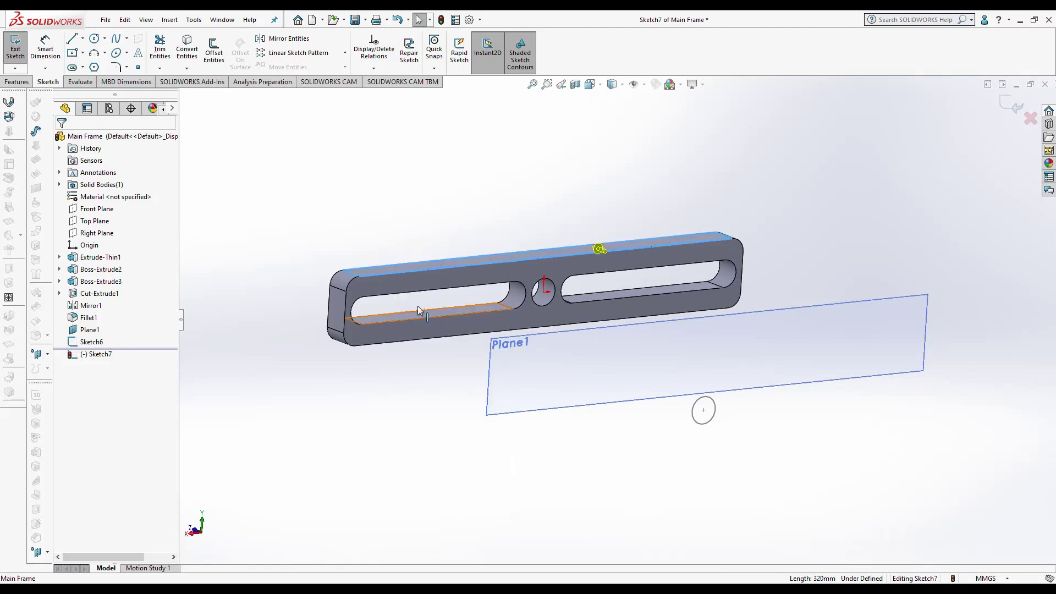
pyautogui.click(600, 256)
pyautogui.click(187, 49)
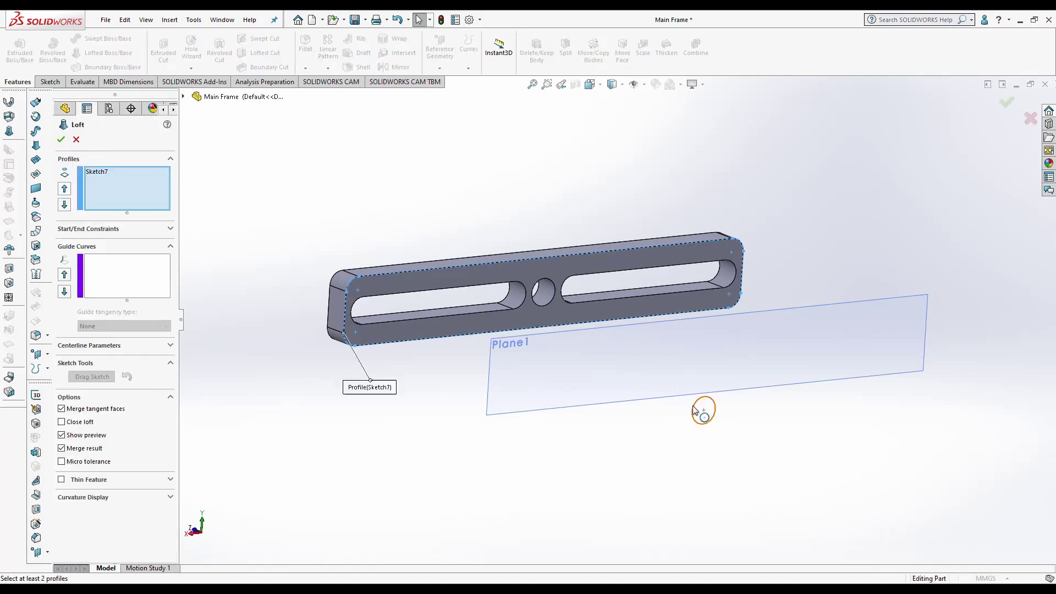
# Step: Loft from the Sketch7 outline down to the Sketch6 circle, creating a tapered body
pyautogui.click(710, 417)
pyautogui.moveTo(710, 418)
pyautogui.mouseDown(button='middle')
pyautogui.moveTo(592, 364)
pyautogui.moveTo(200, 241)
pyautogui.mouseUp(button='middle')
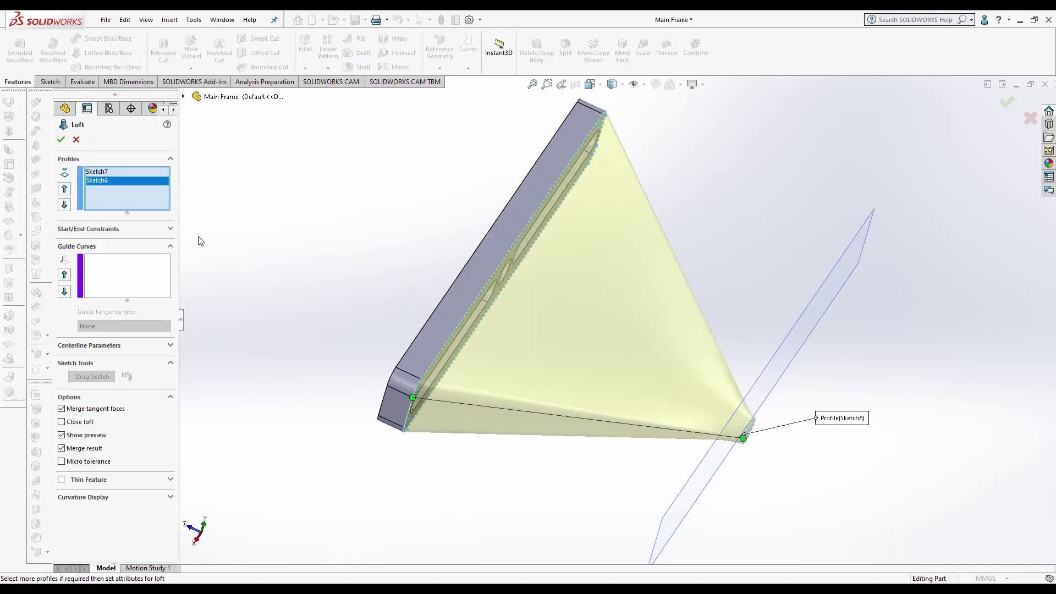
pyautogui.click(60, 140)
pyautogui.moveTo(483, 242); pyautogui.dragTo(503, 172, button='middle')
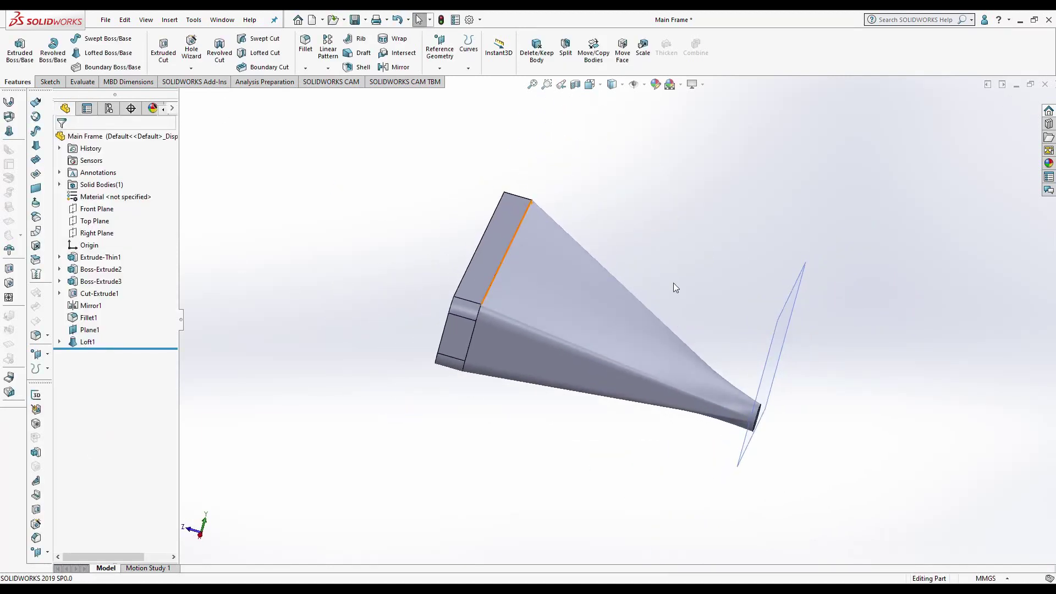
pyautogui.moveTo(673, 282)
pyautogui.mouseDown(button='middle')
pyautogui.moveTo(696, 380)
pyautogui.moveTo(662, 386)
pyautogui.mouseUp(button='middle')
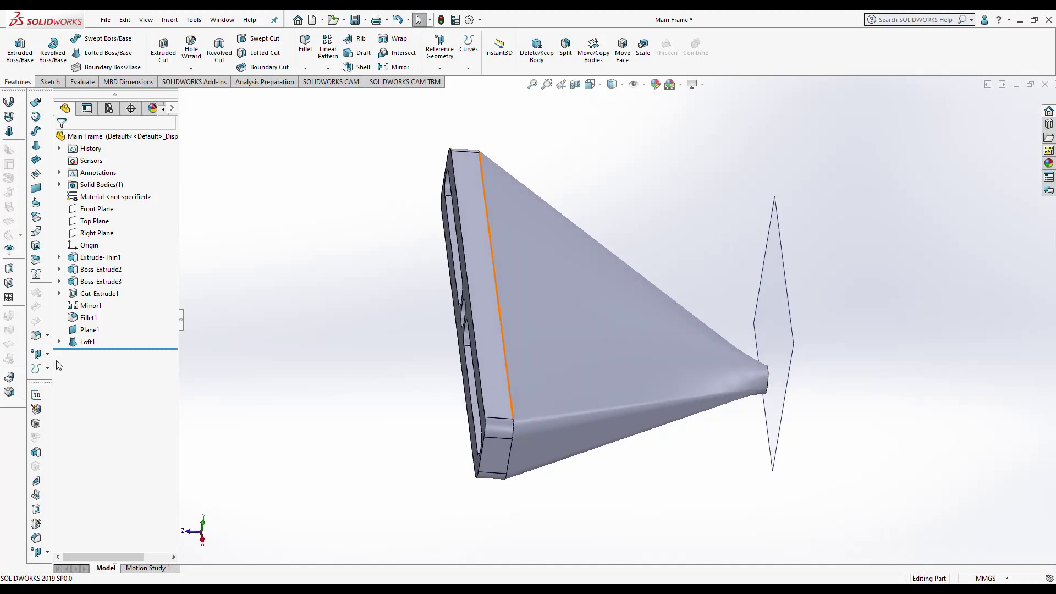
# Step: Edit Plane1's offset distance and rebuild the Main Frame part
pyautogui.click(90, 329)
pyautogui.scroll(3, 583, 342)
pyautogui.doubleClick(619, 326)
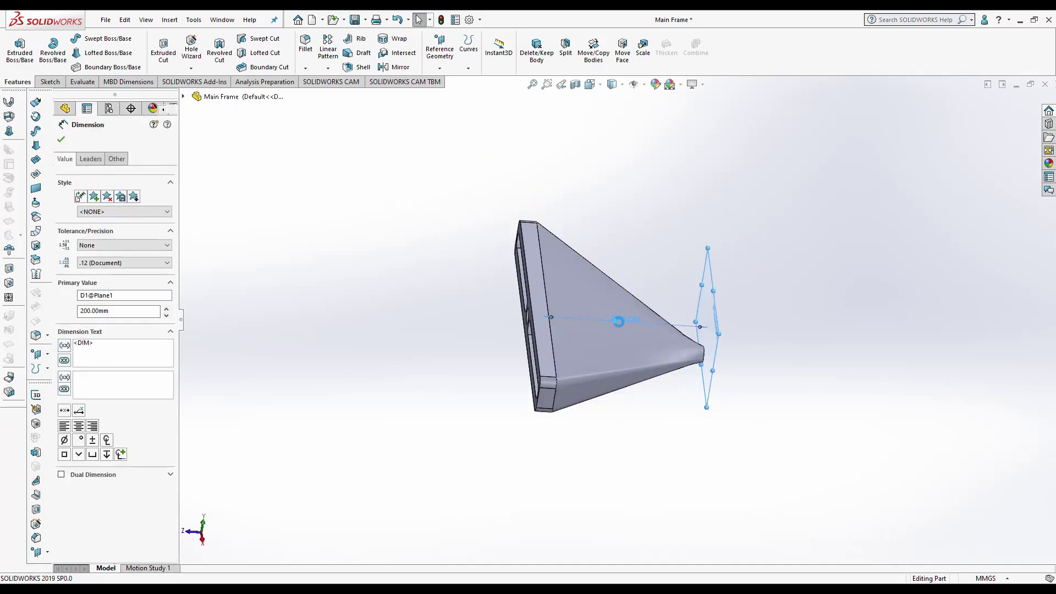
pyautogui.write('5')
pyautogui.press('Return')
pyautogui.click(559, 152)
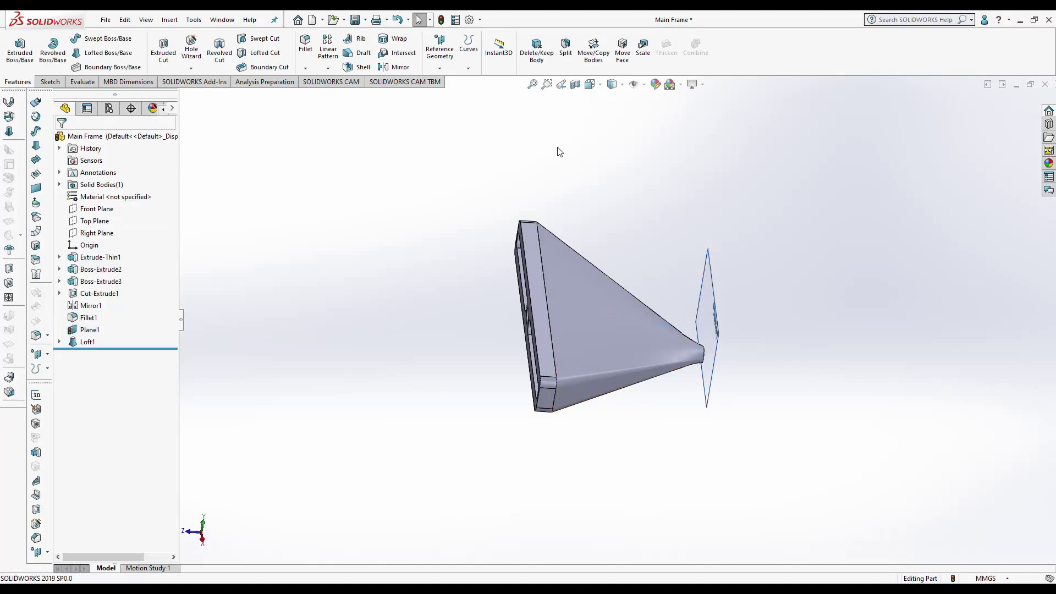
pyautogui.click(442, 21)
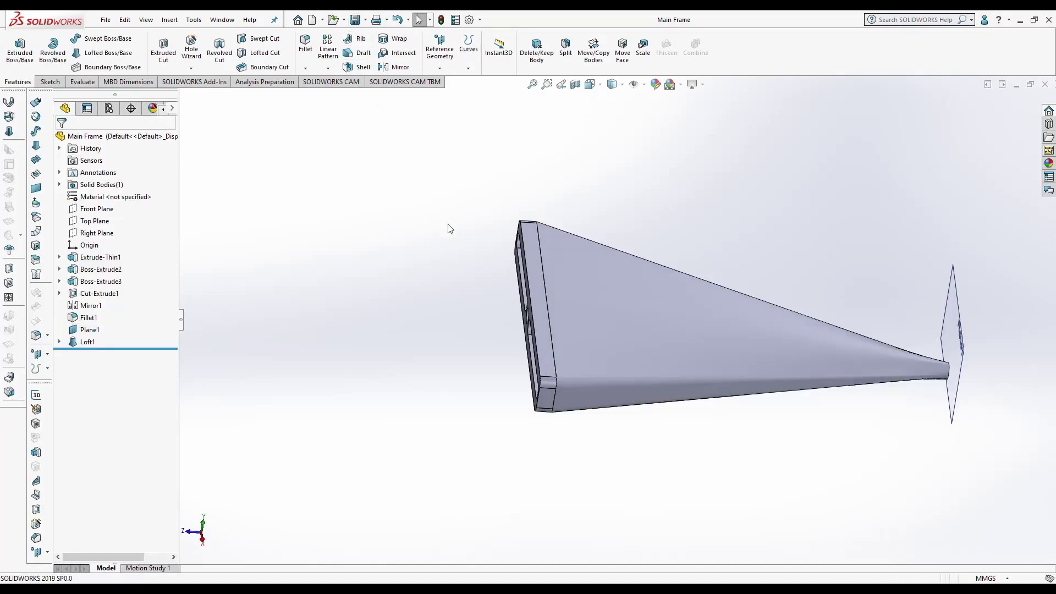
pyautogui.moveTo(450, 229); pyautogui.dragTo(562, 189, button='middle')
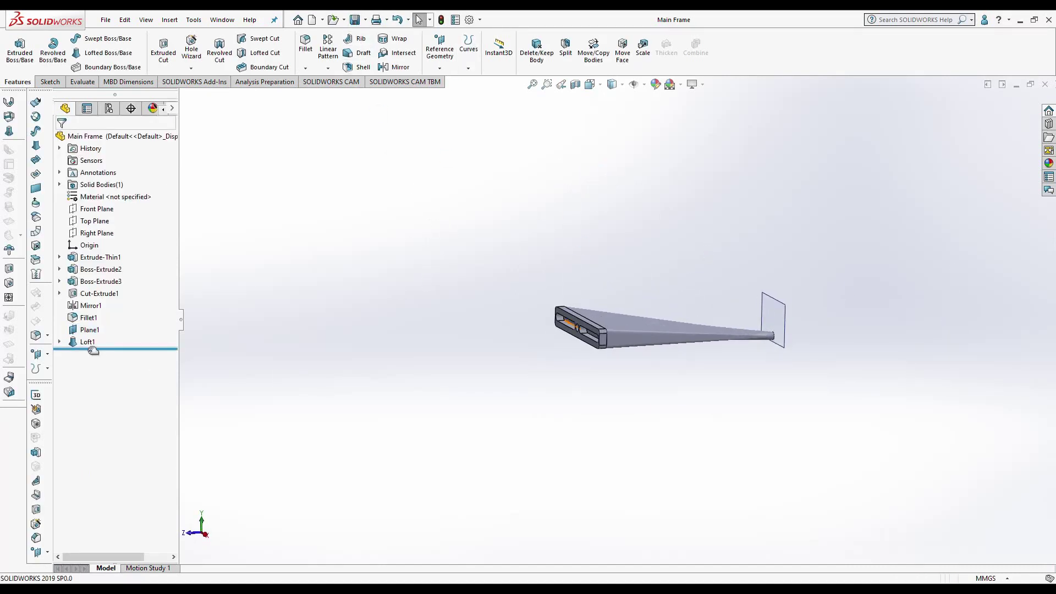
# Step: Change the Sketch6 loft-end dimension, rebuild, and close the Main Frame part
pyautogui.click(60, 342)
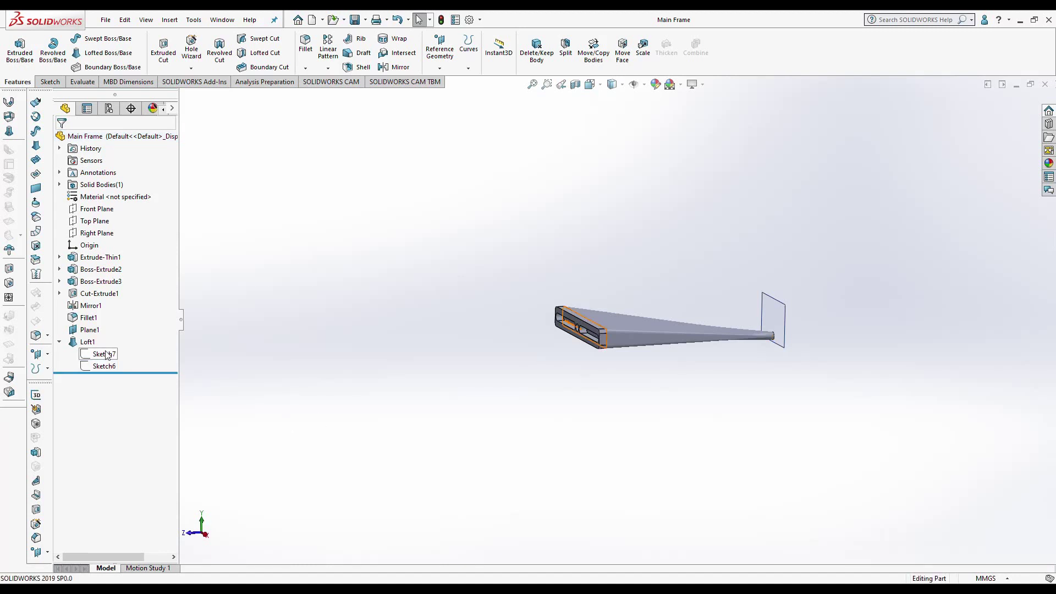
pyautogui.scroll(5, 606, 335)
pyautogui.scroll(-2, 854, 325)
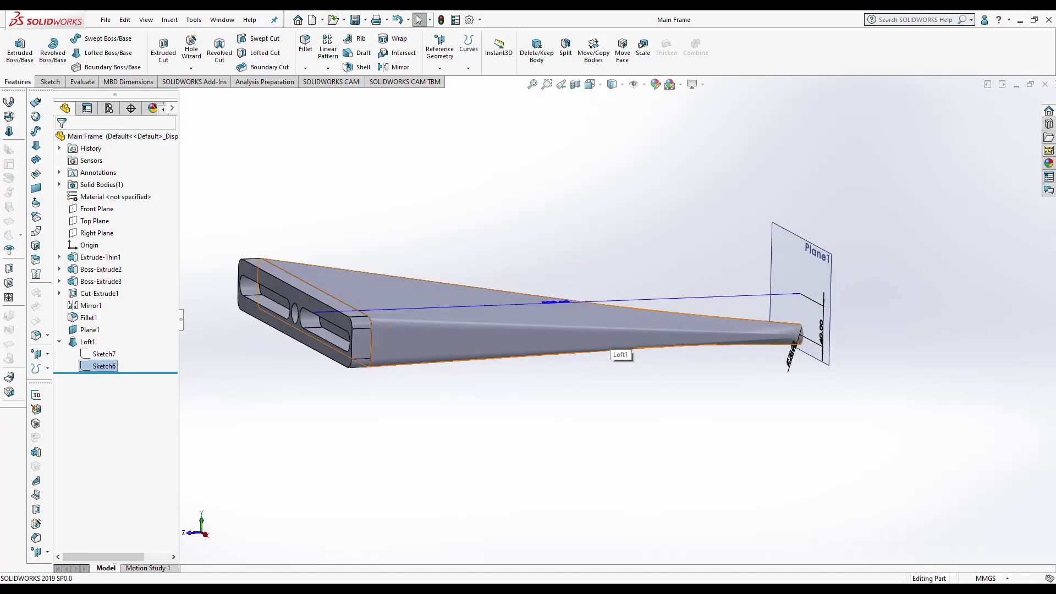
pyautogui.doubleClick(822, 333)
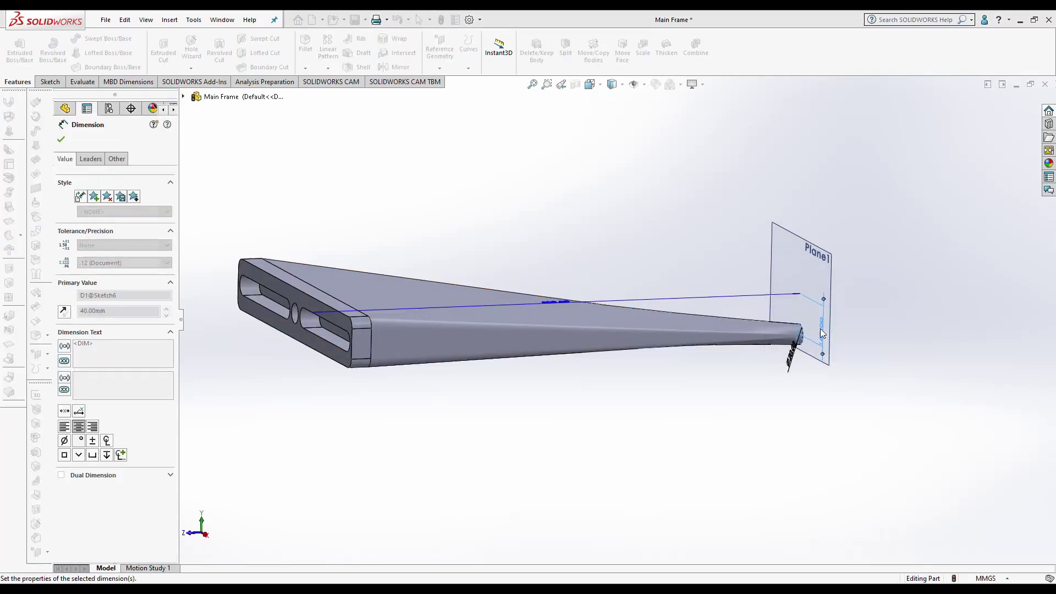
pyautogui.press('Return')
pyautogui.click(442, 23)
pyautogui.moveTo(584, 258)
pyautogui.mouseDown(button='middle')
pyautogui.moveTo(628, 266)
pyautogui.moveTo(493, 328)
pyautogui.mouseUp(button='middle')
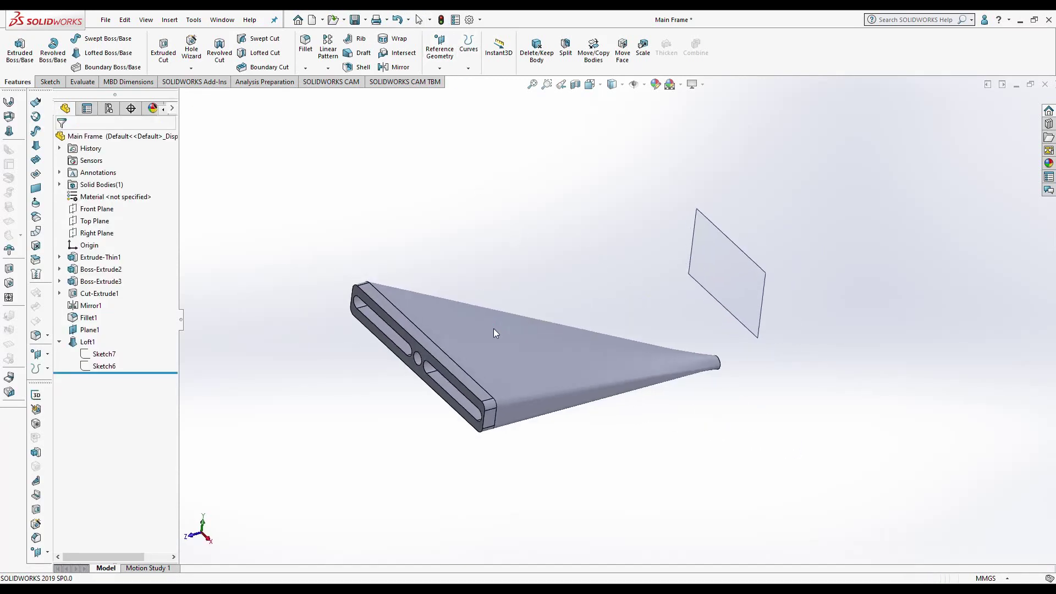
pyautogui.click(1044, 85)
# Step: Rebuild the assembly and change Pin<1>'s diameter from 10 mm to 20 mm
pyautogui.click(88, 166)
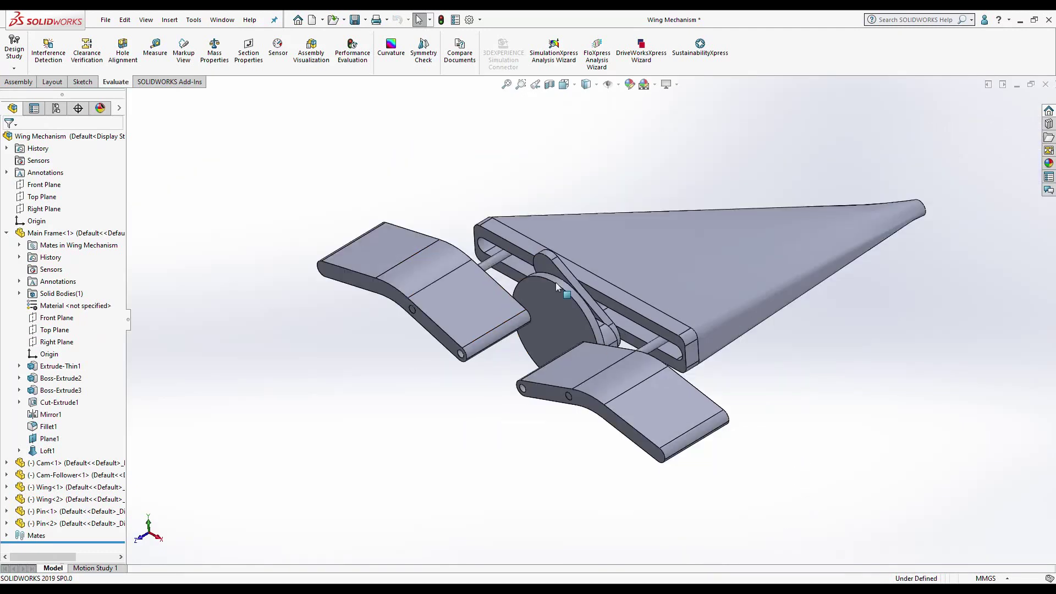
pyautogui.scroll(-2, 597, 404)
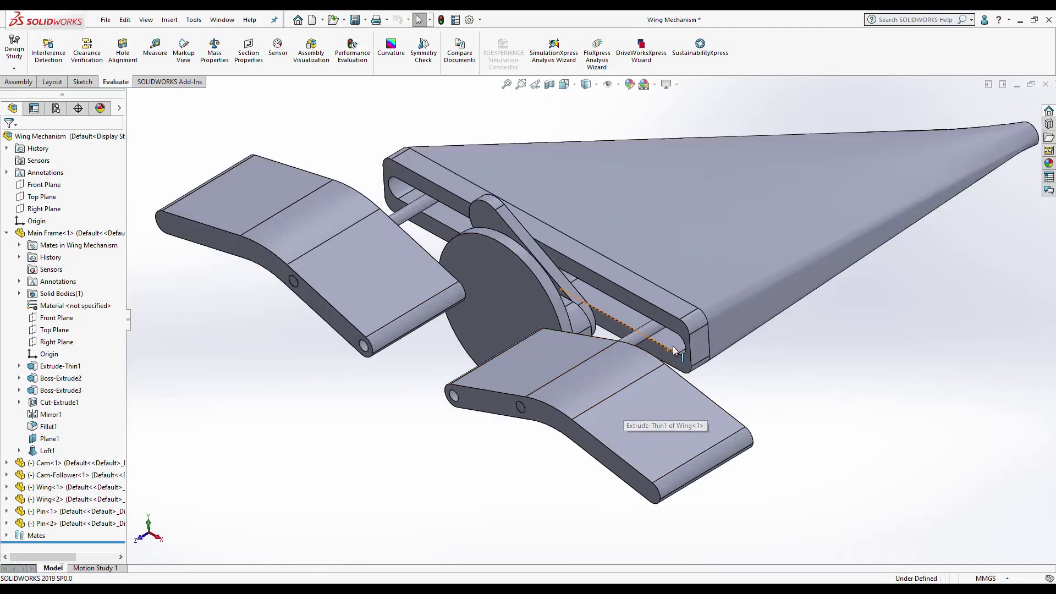
pyautogui.scroll(-3, 592, 358)
pyautogui.scroll(-3, 592, 339)
pyautogui.click(593, 339)
pyautogui.scroll(2, 616, 330)
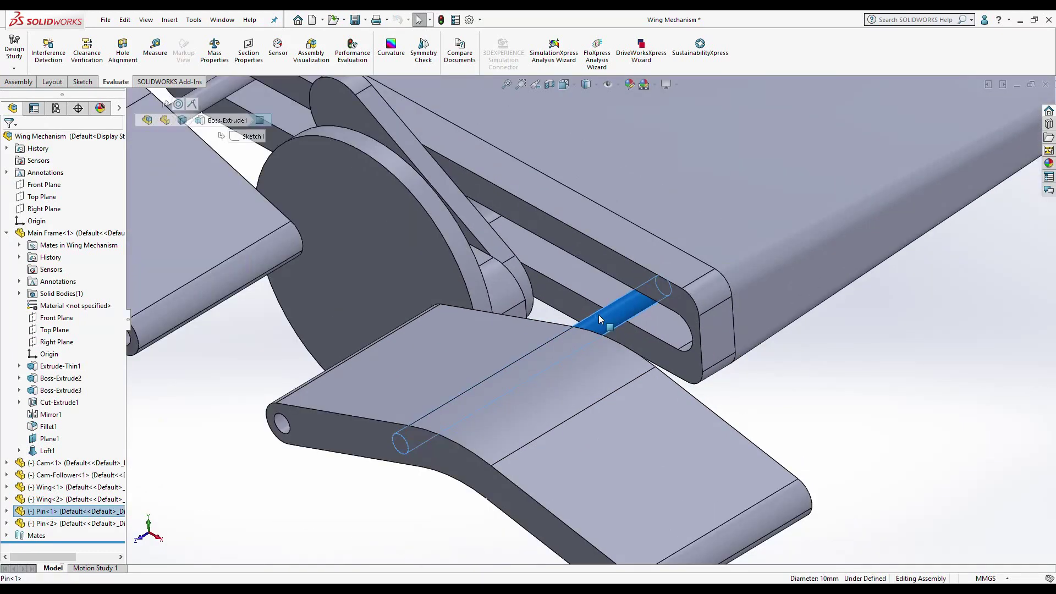
pyautogui.doubleClick(648, 284)
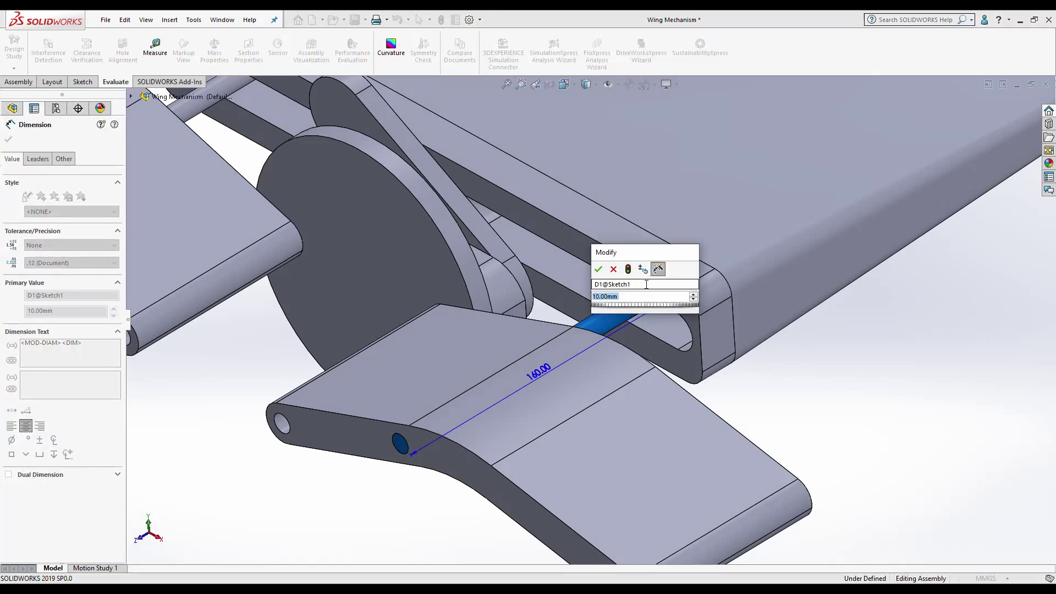
pyautogui.press('Return')
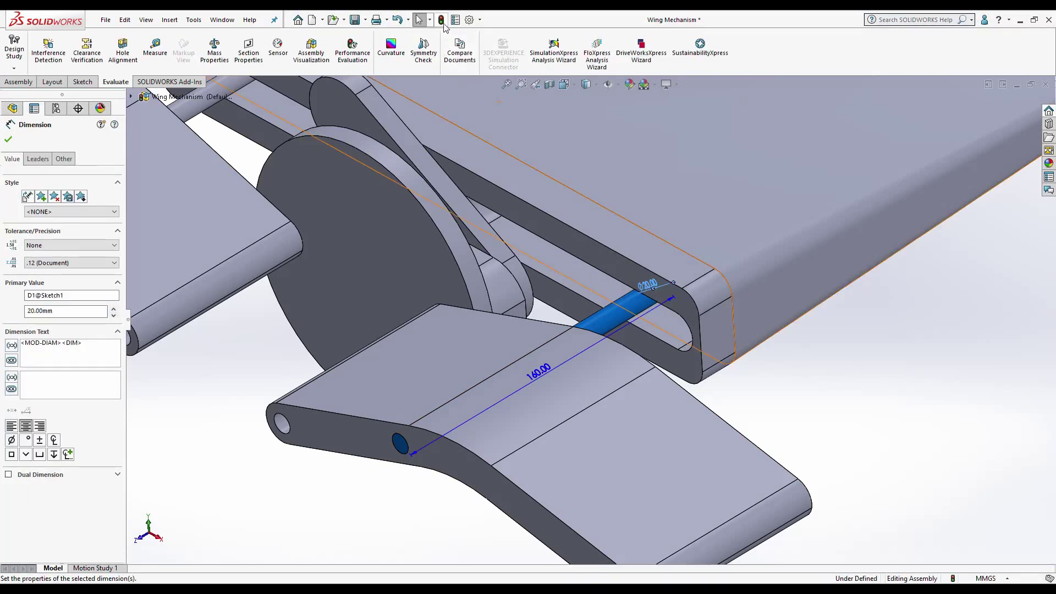
pyautogui.press('Escape')
pyautogui.moveTo(579, 383)
pyautogui.mouseDown(button='middle')
pyautogui.moveTo(627, 351)
pyautogui.moveTo(542, 301)
pyautogui.moveTo(565, 348)
pyautogui.moveTo(541, 359)
pyautogui.mouseUp(button='middle')
# Step: Change the wing's Extrude-Thin1 depth from 20 to 40 mm
pyautogui.doubleClick(597, 455)
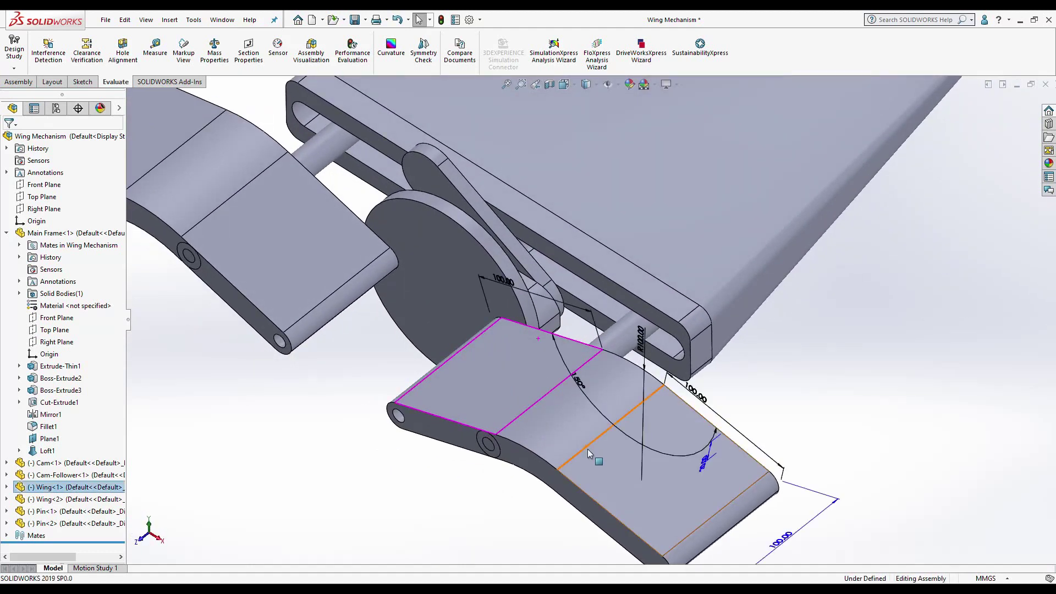
pyautogui.scroll(3, 596, 455)
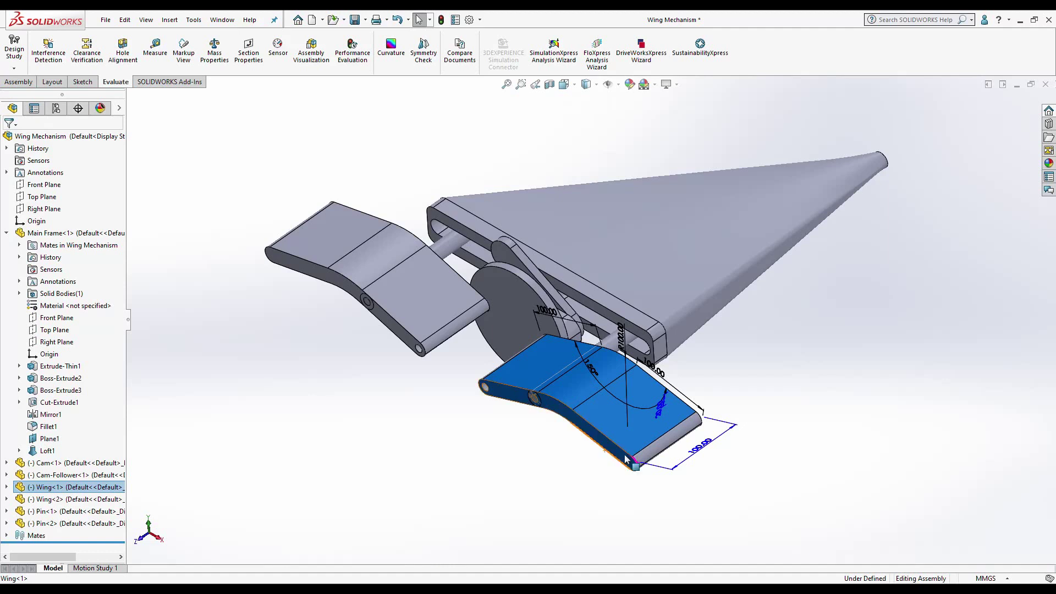
pyautogui.moveTo(625, 458)
pyautogui.mouseDown(button='middle')
pyautogui.moveTo(651, 406)
pyautogui.moveTo(745, 427)
pyautogui.moveTo(738, 387)
pyautogui.mouseUp(button='middle')
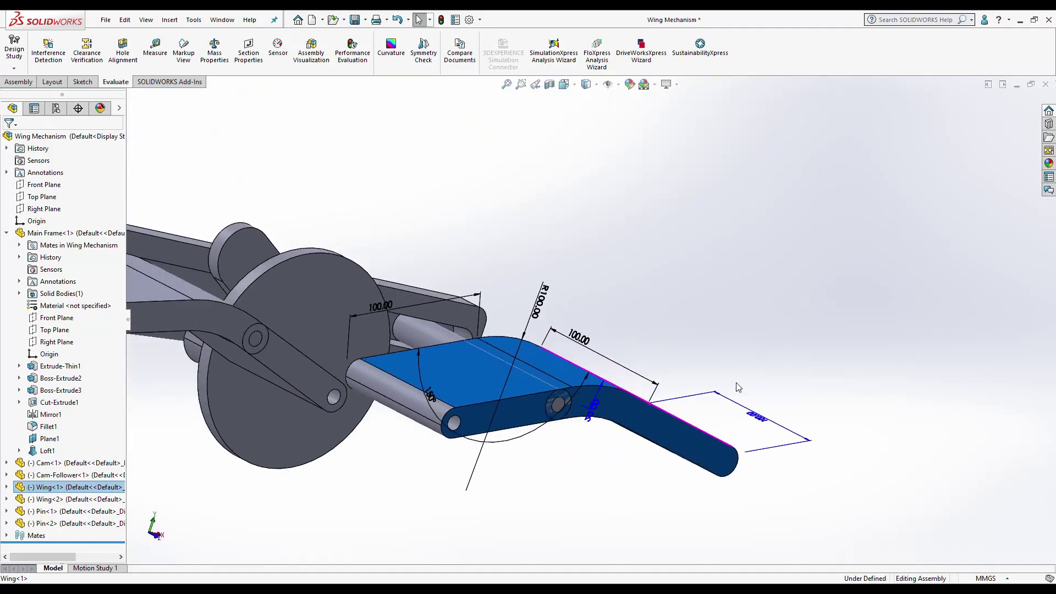
pyautogui.scroll(-3, 655, 427)
pyautogui.doubleClick(534, 407)
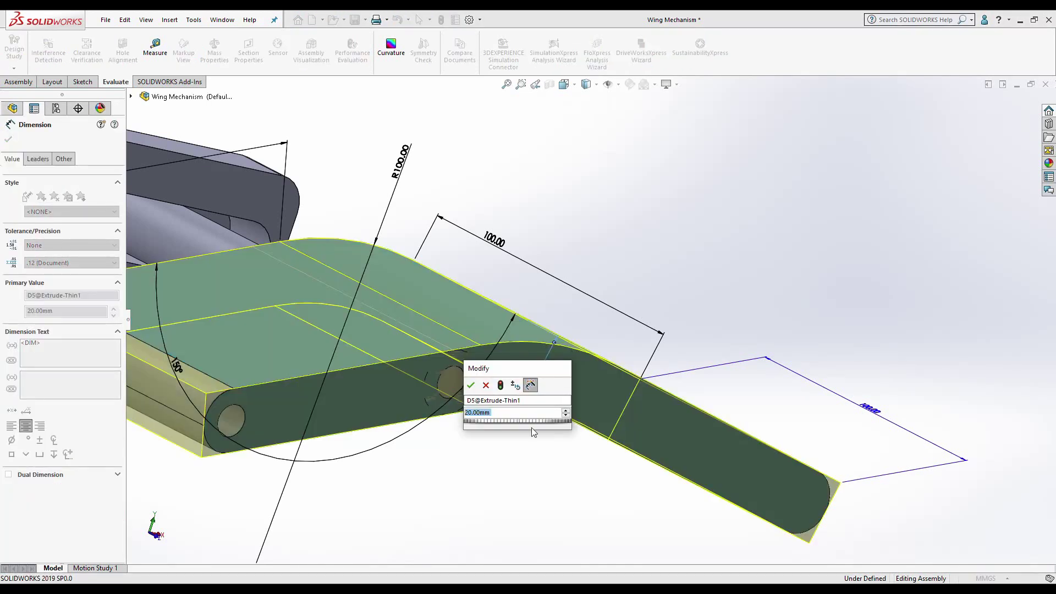
pyautogui.write('40')
pyautogui.press('Return')
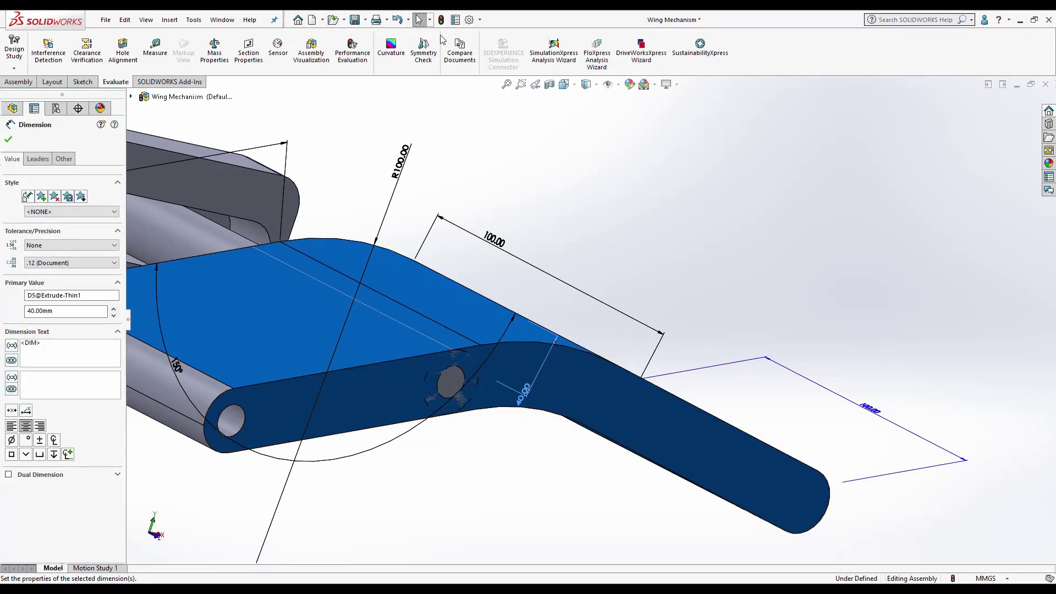
pyautogui.click(621, 277)
# Step: Set the wing-end fillet radius to R20
pyautogui.scroll(3, 396, 385)
pyautogui.scroll(-1, 397, 379)
pyautogui.click(397, 377)
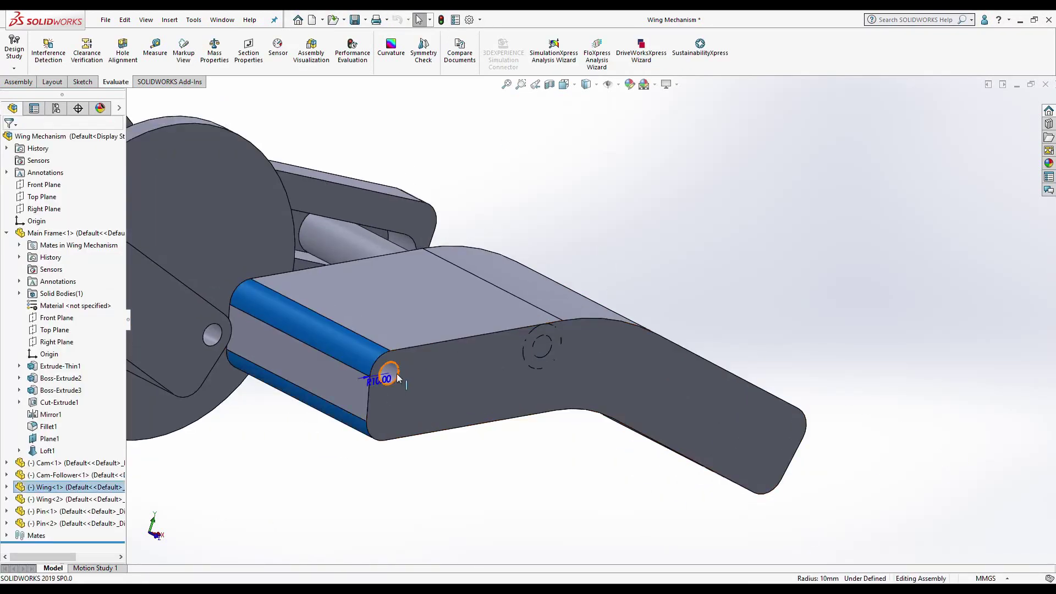
pyautogui.doubleClick(386, 378)
pyautogui.write('20')
pyautogui.press('Return')
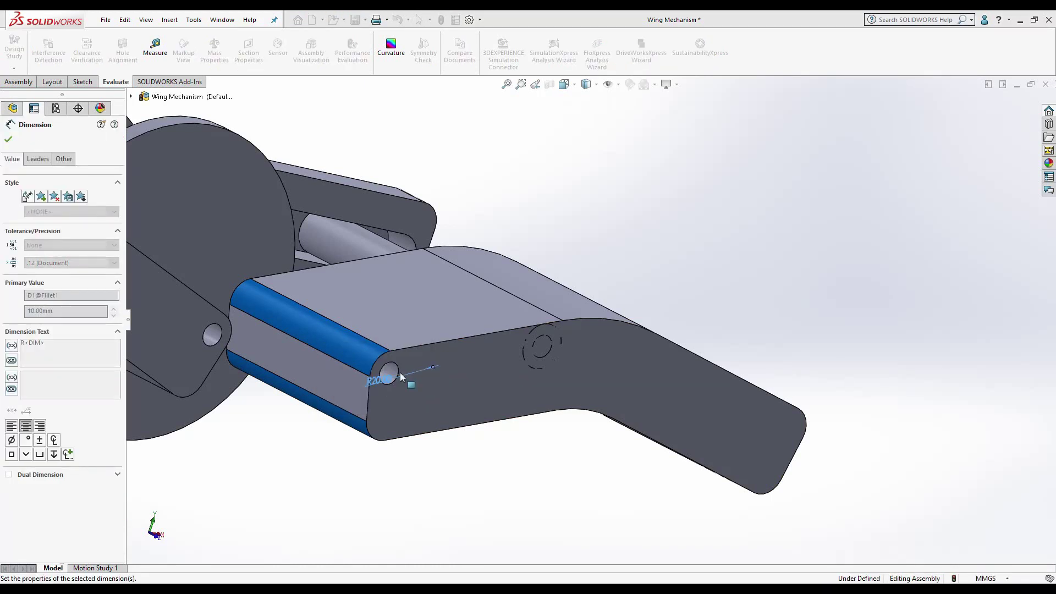
pyautogui.press('Escape')
# Step: Check the cam follower's 40 mm dimension, leaving it unchanged
pyautogui.scroll(-3, 385, 331)
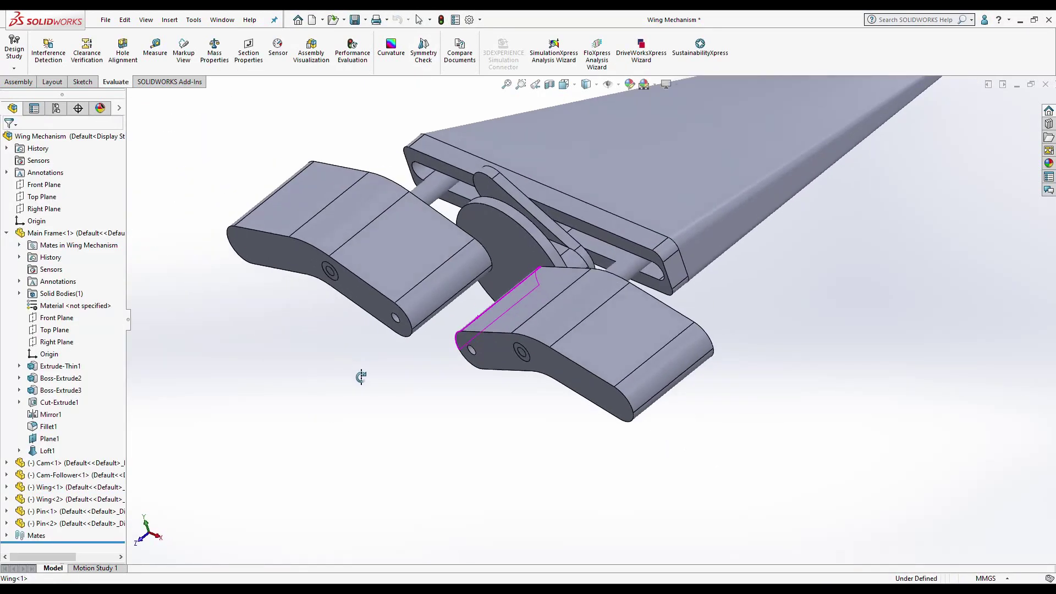
pyautogui.moveTo(361, 372)
pyautogui.mouseDown(button='middle')
pyautogui.moveTo(549, 272)
pyautogui.moveTo(637, 360)
pyautogui.mouseUp(button='middle')
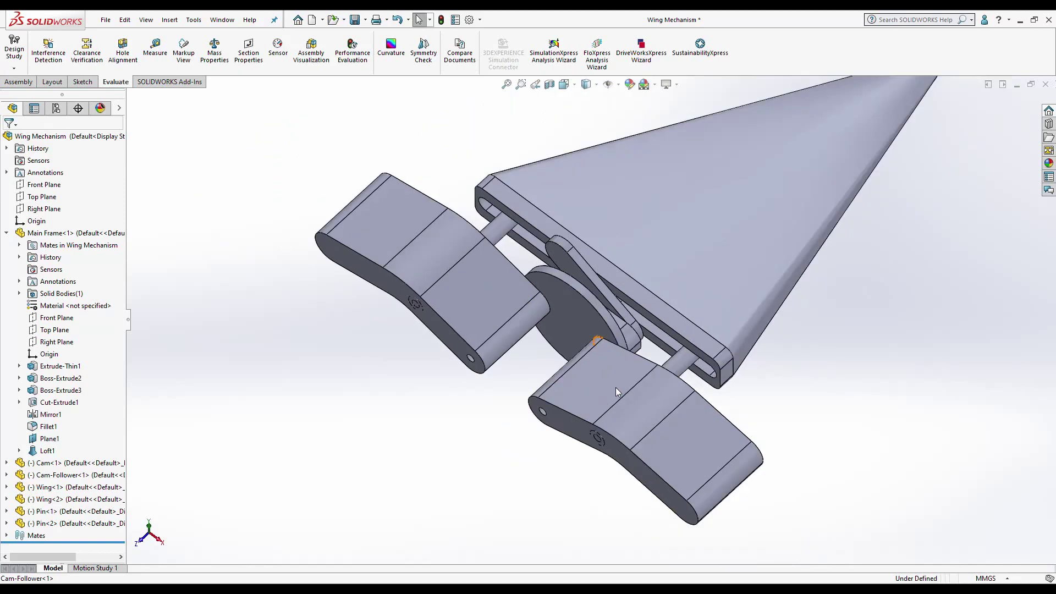
pyautogui.scroll(-3, 637, 361)
pyautogui.scroll(-3, 636, 360)
pyautogui.click(584, 352)
pyautogui.scroll(2, 607, 413)
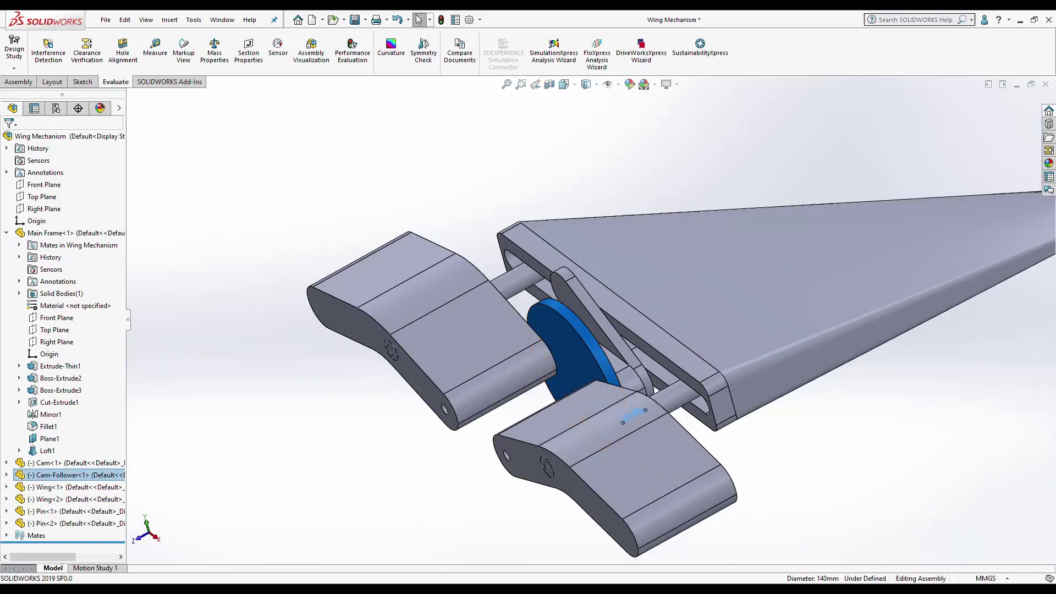
pyautogui.doubleClick(632, 416)
pyautogui.click(430, 189)
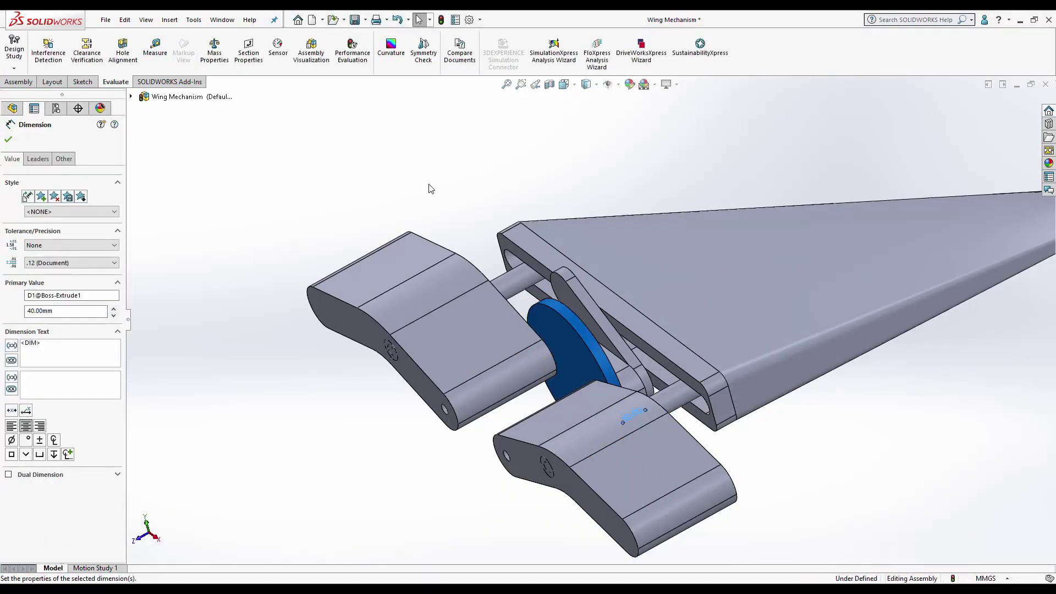
pyautogui.click(332, 141)
# Step: Make the cam 25 mm thick instead of 10 mm and rebuild
pyautogui.scroll(3, 455, 319)
pyautogui.moveTo(454, 319)
pyautogui.mouseDown(button='middle')
pyautogui.moveTo(587, 368)
pyautogui.moveTo(534, 298)
pyautogui.mouseUp(button='middle')
pyautogui.scroll(-2, 535, 297)
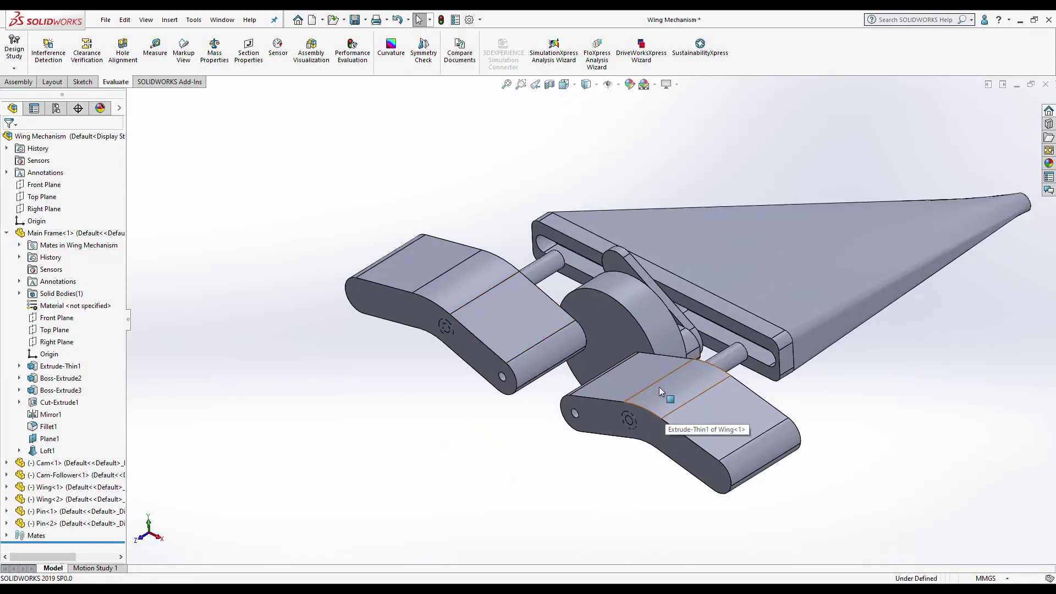
pyautogui.scroll(-3, 623, 384)
pyautogui.scroll(-2, 642, 282)
pyautogui.click(643, 281)
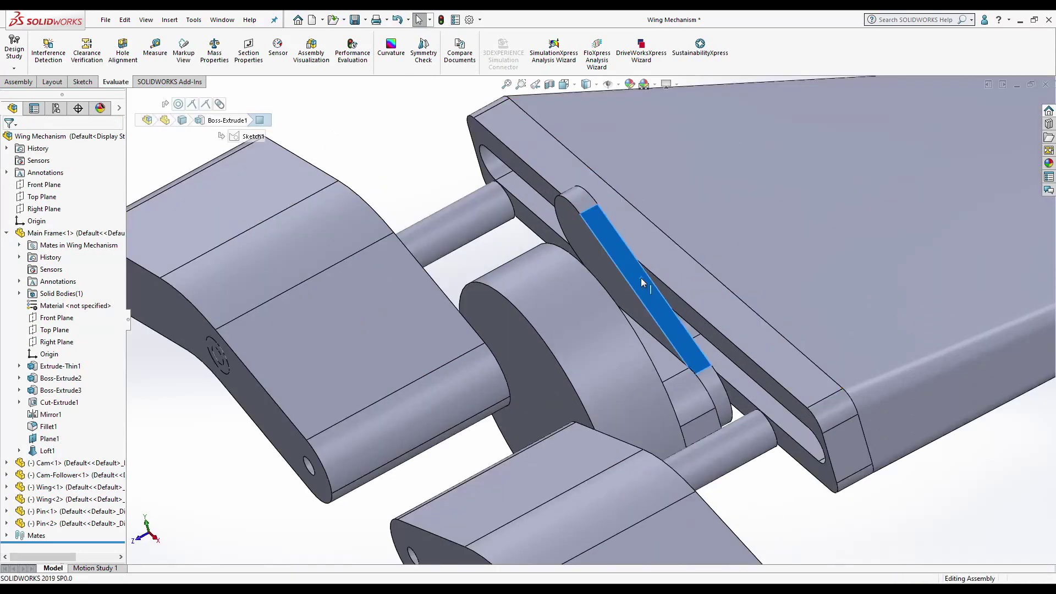
pyautogui.doubleClick(642, 282)
pyautogui.doubleClick(710, 425)
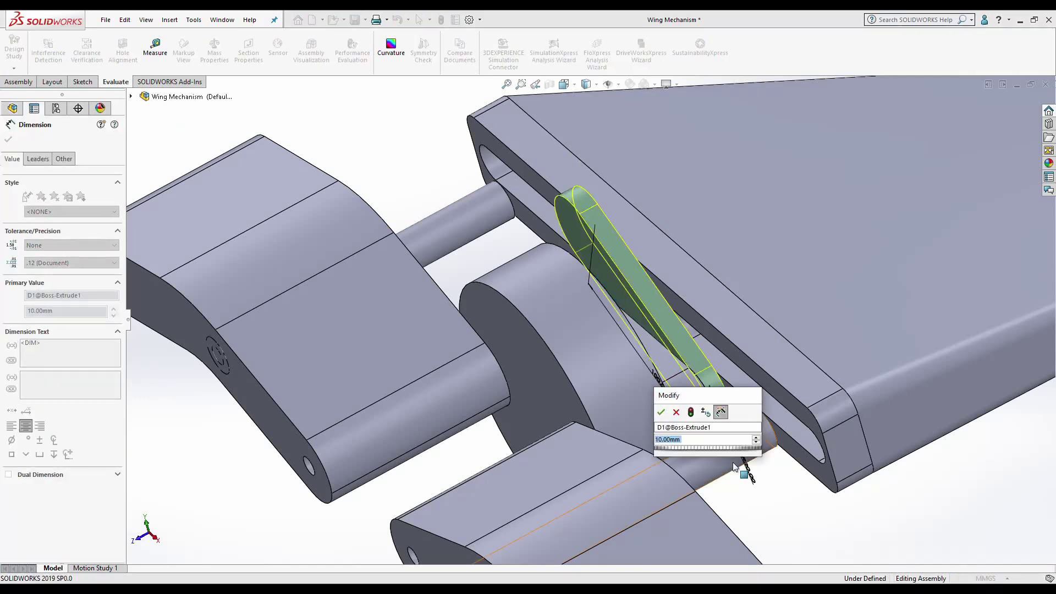
pyautogui.write('25')
pyautogui.press('Return')
pyautogui.click(441, 19)
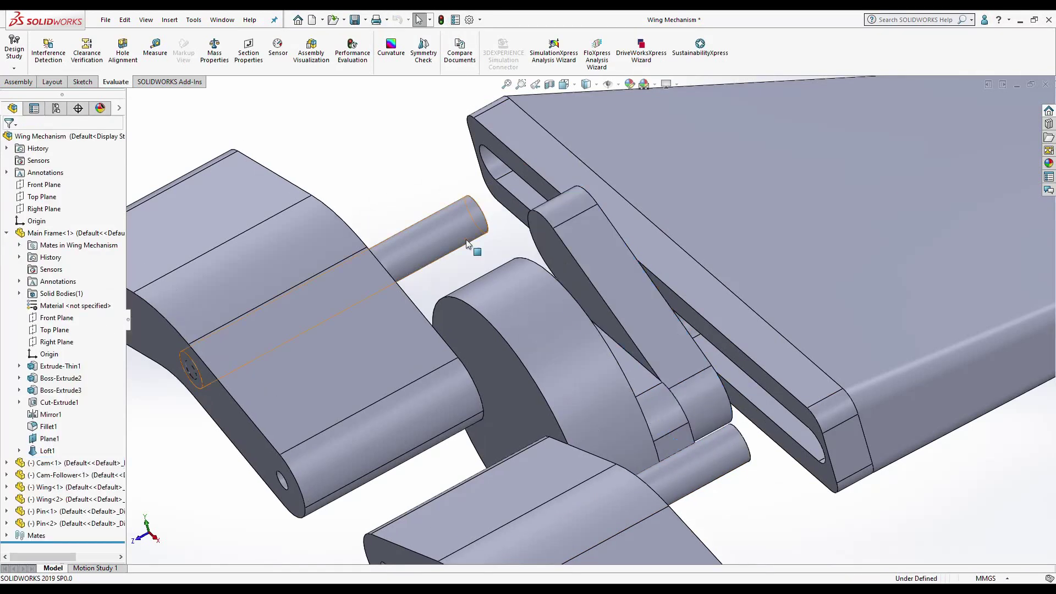
# Step: Measure the gap between the frame slot face and the second pin's end
pyautogui.scroll(2, 478, 253)
pyautogui.scroll(-1, 506, 281)
pyautogui.moveTo(507, 280); pyautogui.dragTo(407, 180, button='middle')
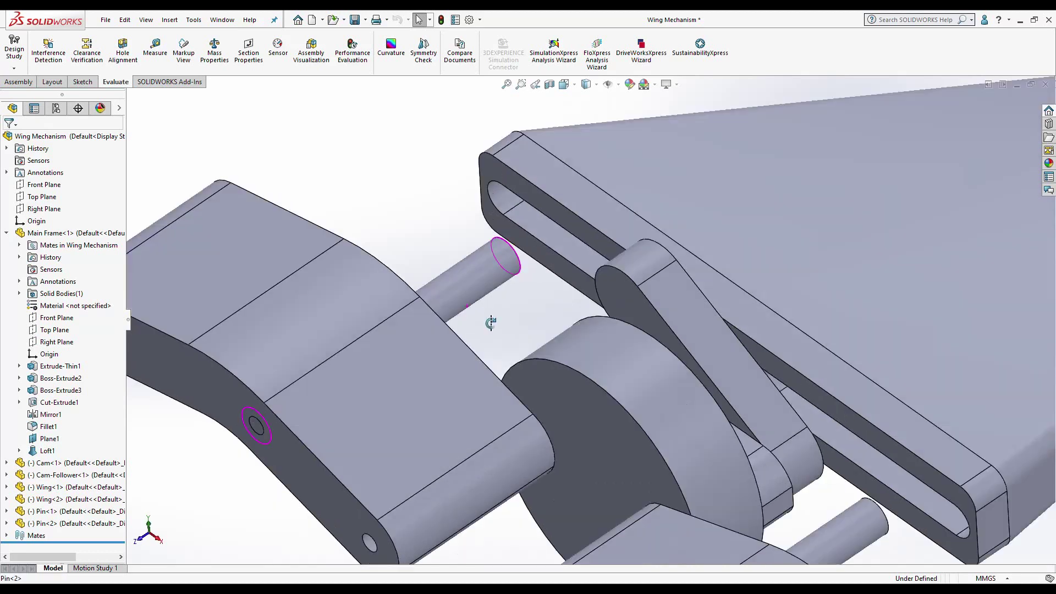
pyautogui.click(155, 48)
pyautogui.click(504, 271)
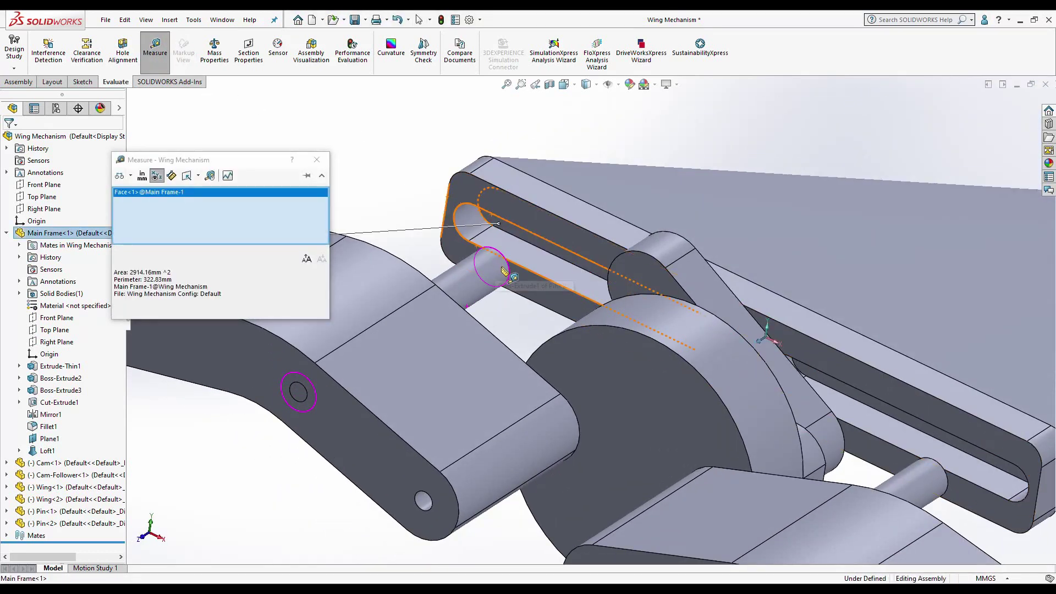
pyautogui.scroll(-5, 506, 271)
pyautogui.moveTo(432, 307); pyautogui.dragTo(550, 284, button='middle')
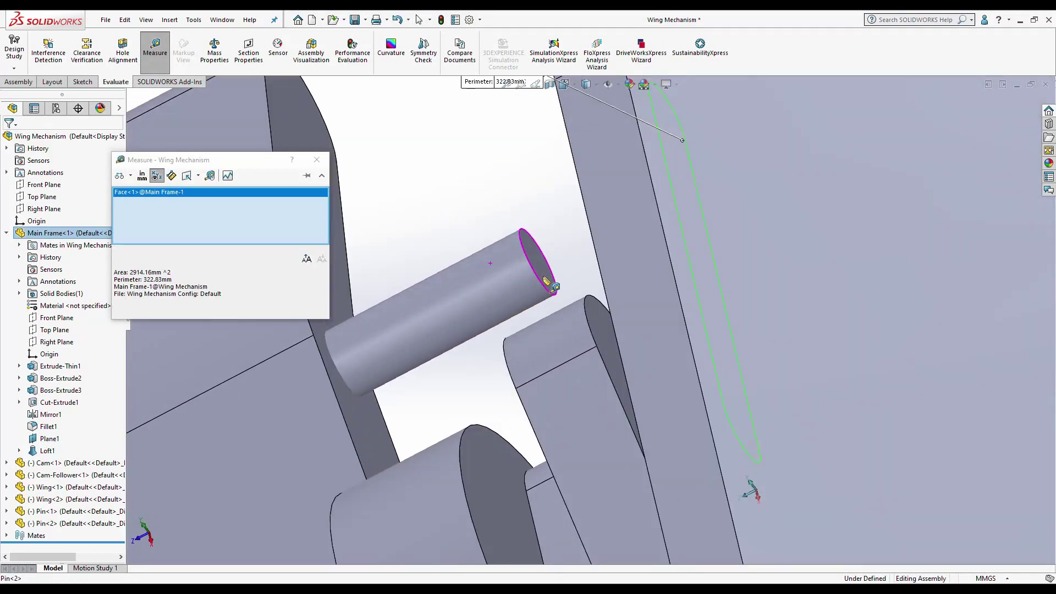
pyautogui.click(552, 285)
pyautogui.press('Escape')
# Step: Extend Pin<2>'s 160 mm length by the measured gap
pyautogui.hotkey('ctrl', 'shift', 'z')
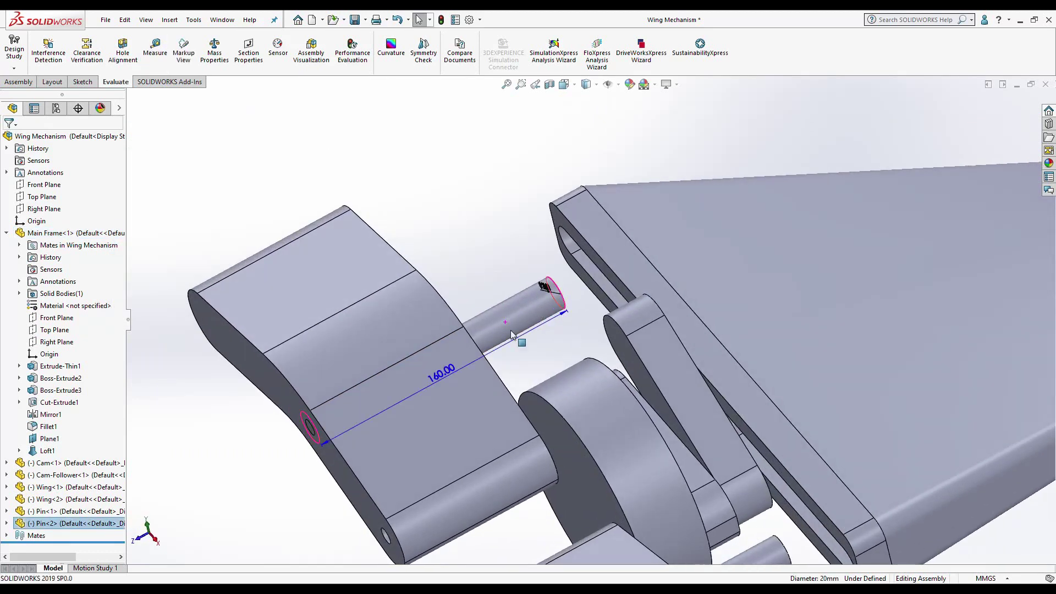
pyautogui.doubleClick(442, 372)
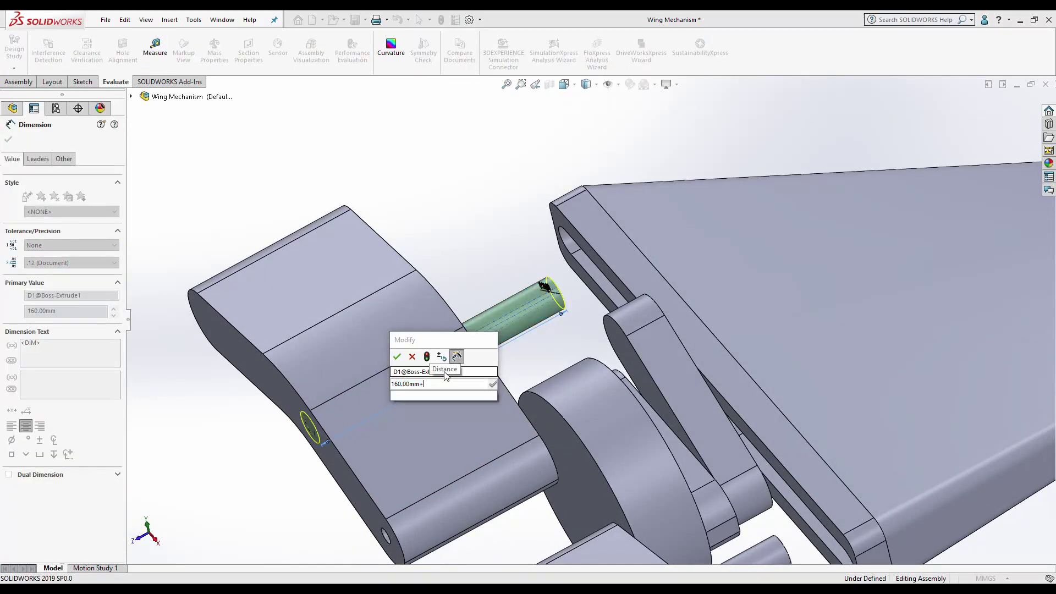
pyautogui.press('Return')
pyautogui.press('Escape')
# Step: Rebuild the assembly and enlarge the wing's pin hole from Ø10 to Ø20 mm
pyautogui.click(441, 20)
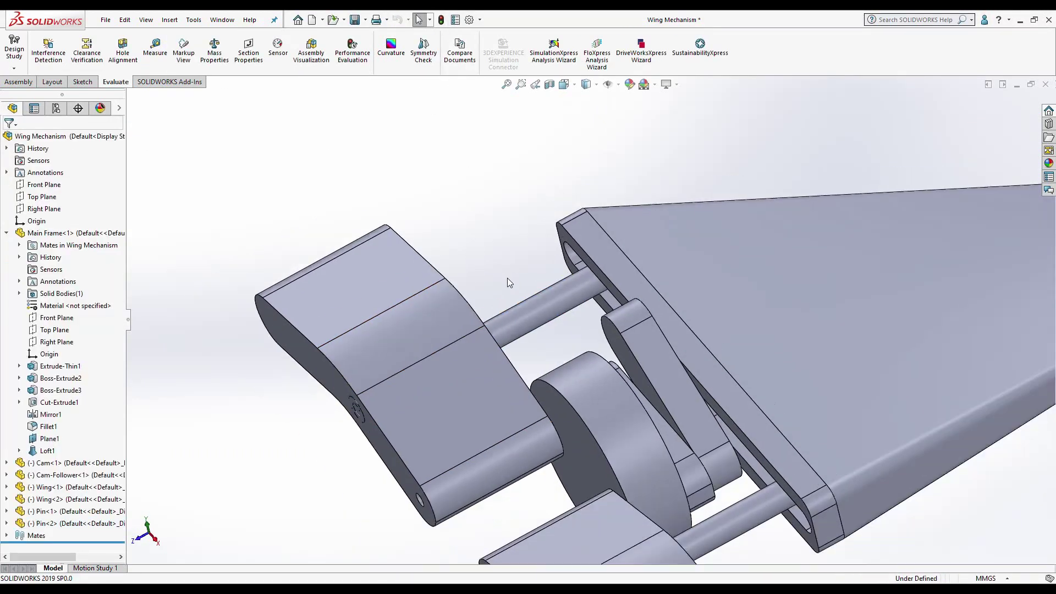
pyautogui.moveTo(639, 427); pyautogui.dragTo(501, 349)
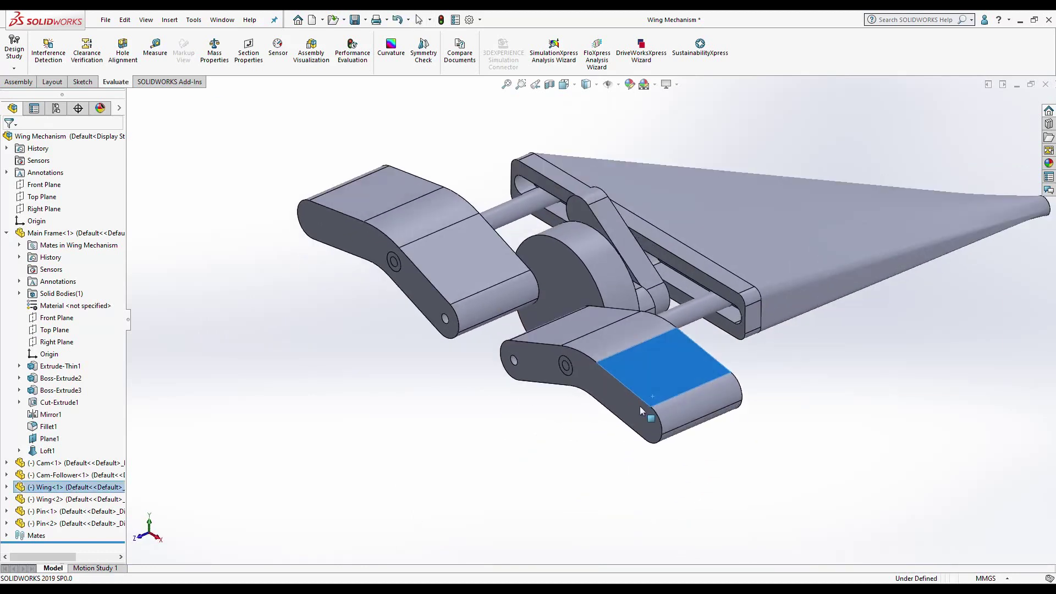
pyautogui.scroll(-3, 502, 349)
pyautogui.doubleClick(488, 332)
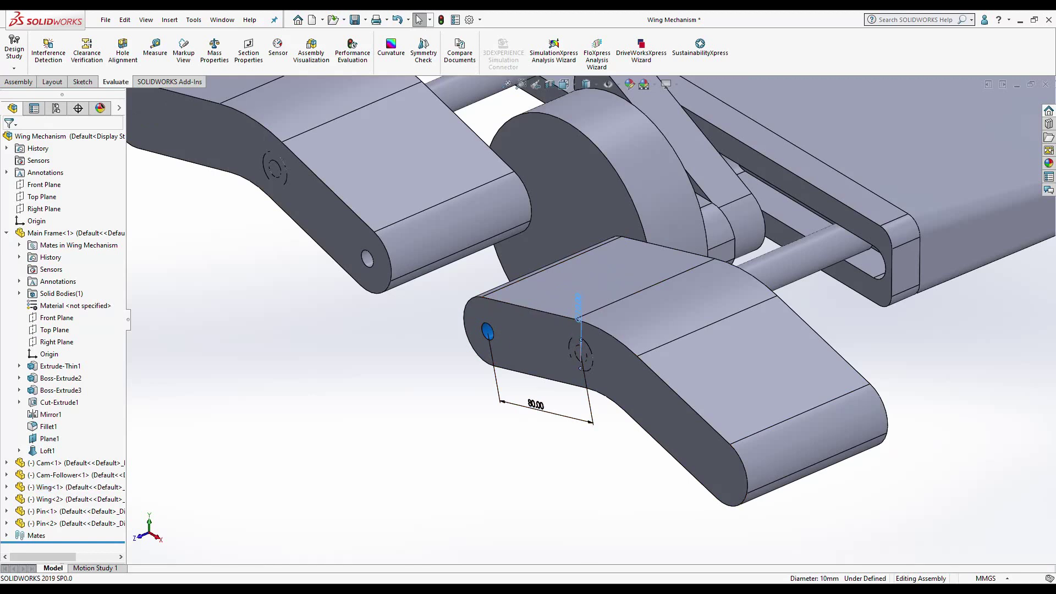
pyautogui.doubleClick(577, 306)
pyautogui.press('Return')
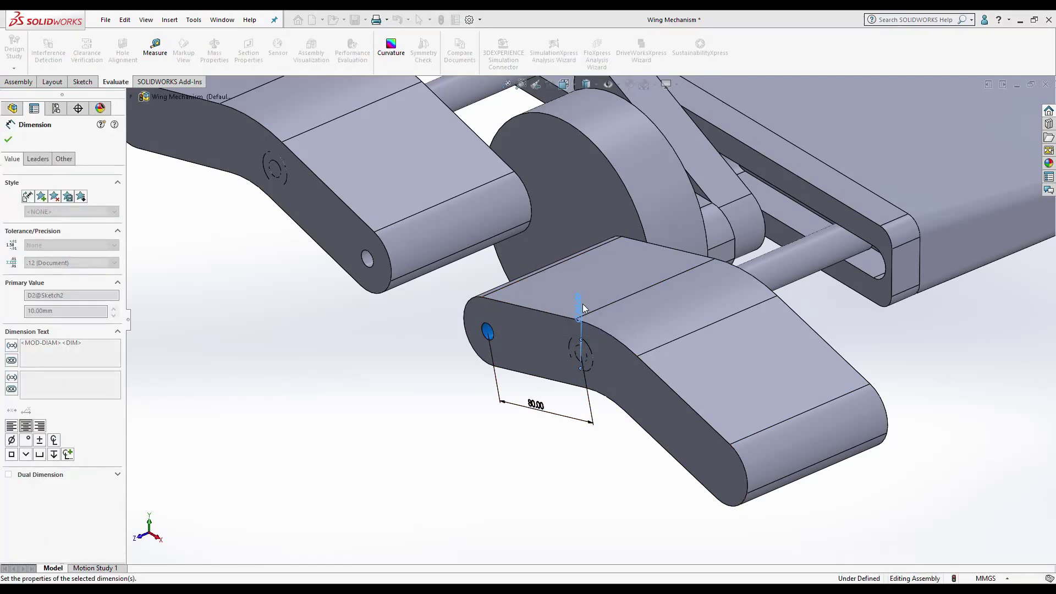
pyautogui.press('Escape')
# Step: Deepen Wing<1> from 100 mm to 200 mm and rebuild
pyautogui.scroll(5, 456, 290)
pyautogui.moveTo(455, 290); pyautogui.dragTo(507, 323, button='middle')
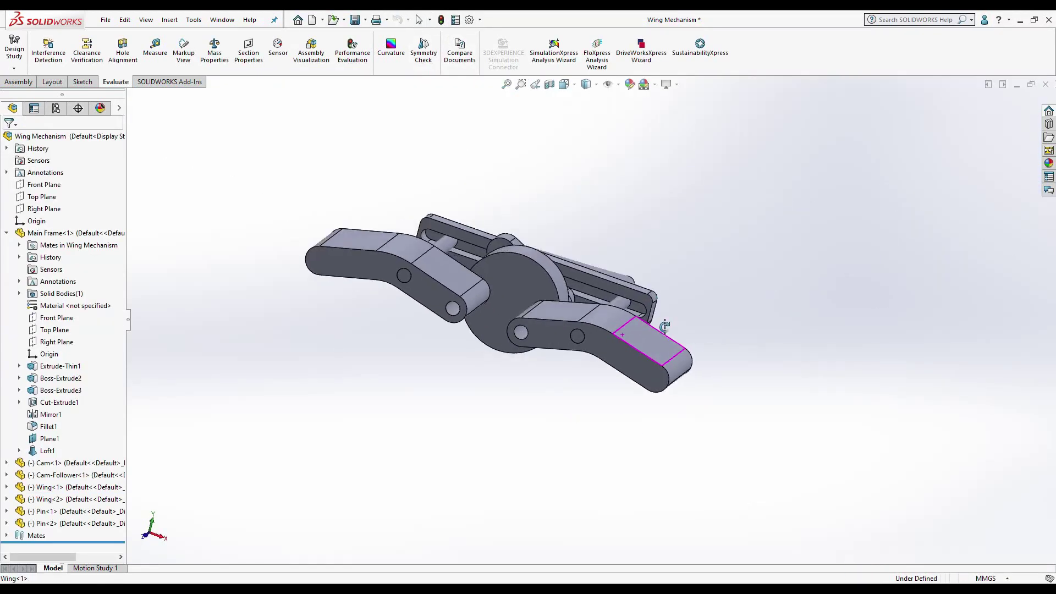
pyautogui.moveTo(733, 274); pyautogui.dragTo(550, 258, button='middle')
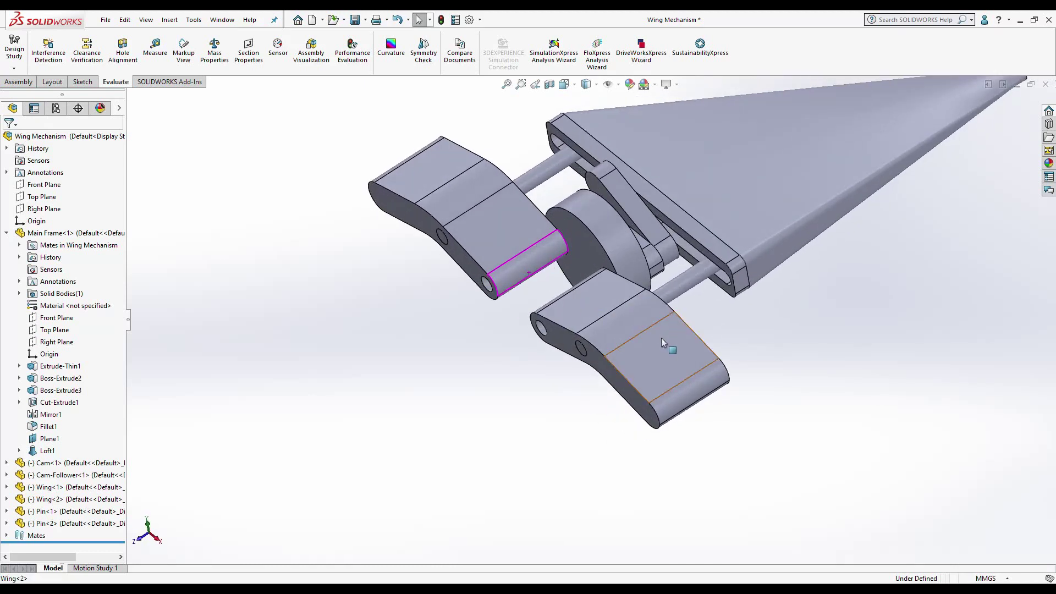
pyautogui.scroll(3, 632, 315)
pyautogui.moveTo(632, 315); pyautogui.dragTo(622, 316, button='middle')
pyautogui.doubleClick(622, 317)
pyautogui.scroll(2, 673, 381)
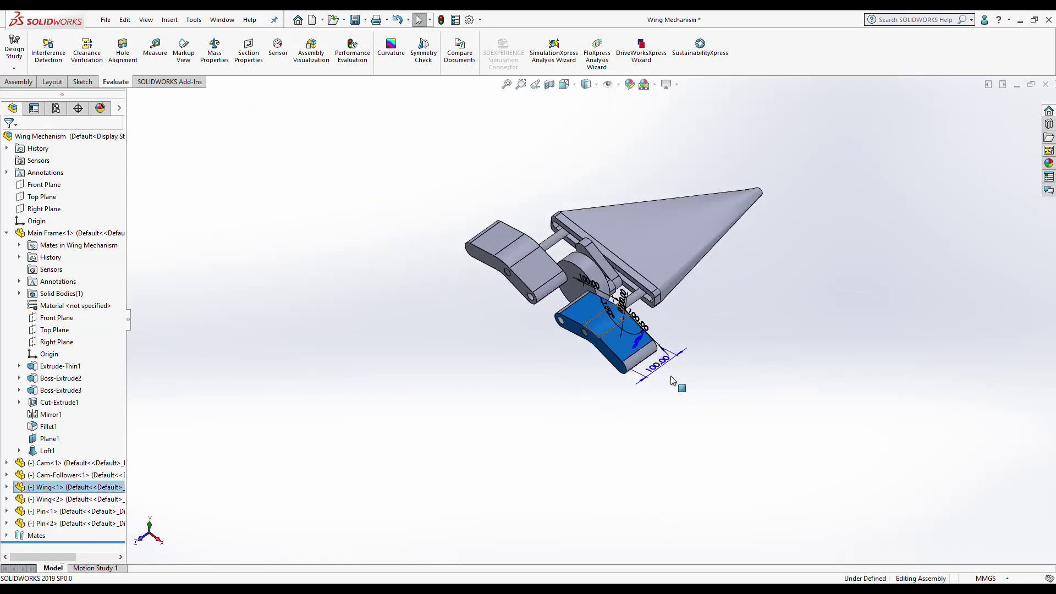
pyautogui.doubleClick(657, 363)
pyautogui.write('200')
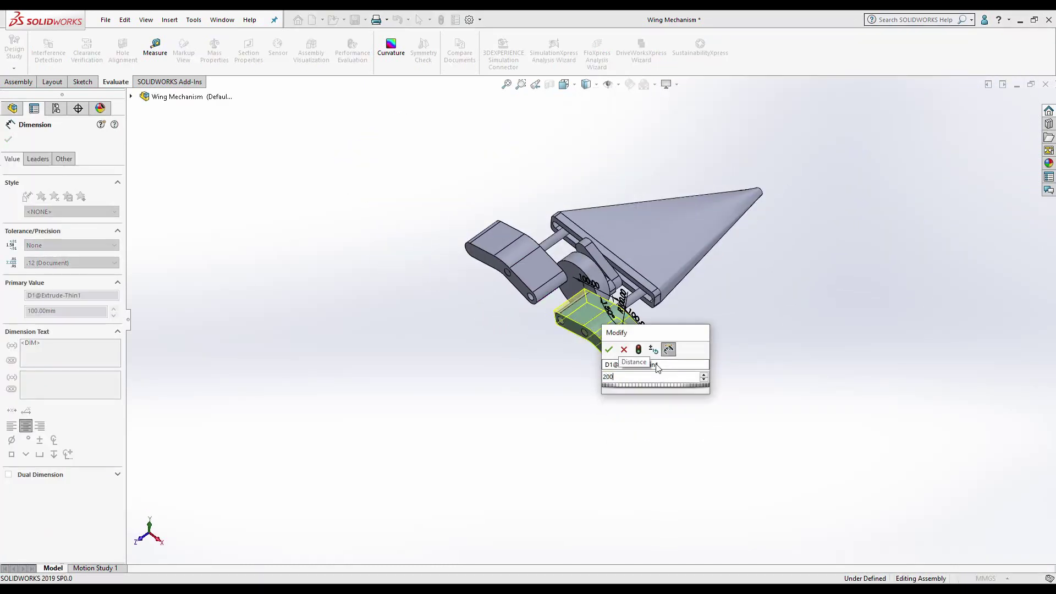
pyautogui.press('Return')
pyautogui.click(463, 184)
pyautogui.click(441, 19)
# Step: Change Pin<1>'s 200 mm Boss-Extrude1 length to a new value
pyautogui.scroll(5, 556, 357)
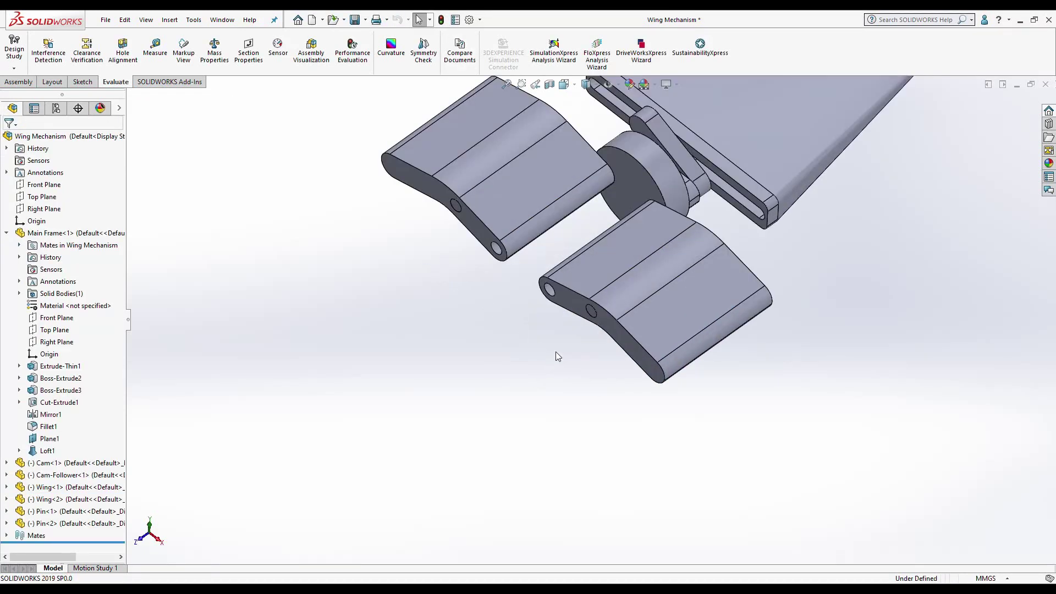
pyautogui.click(593, 315)
pyautogui.doubleClick(593, 314)
pyautogui.doubleClick(642, 278)
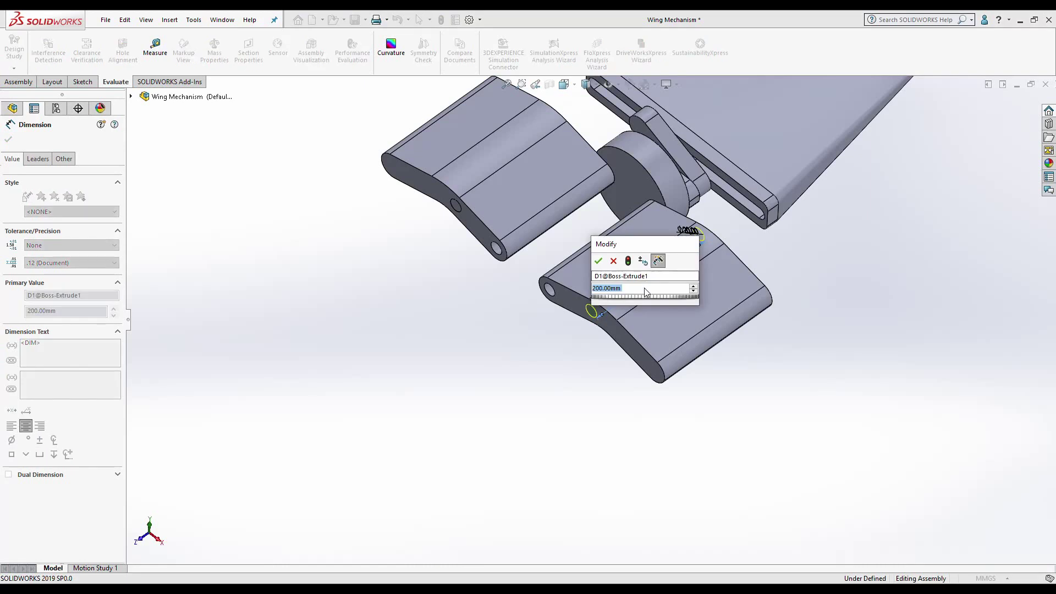
pyautogui.write('3')
pyautogui.press('Return')
# Step: Finish the pin dimension edit and open the Cam-Follower part on its own
pyautogui.click(370, 182)
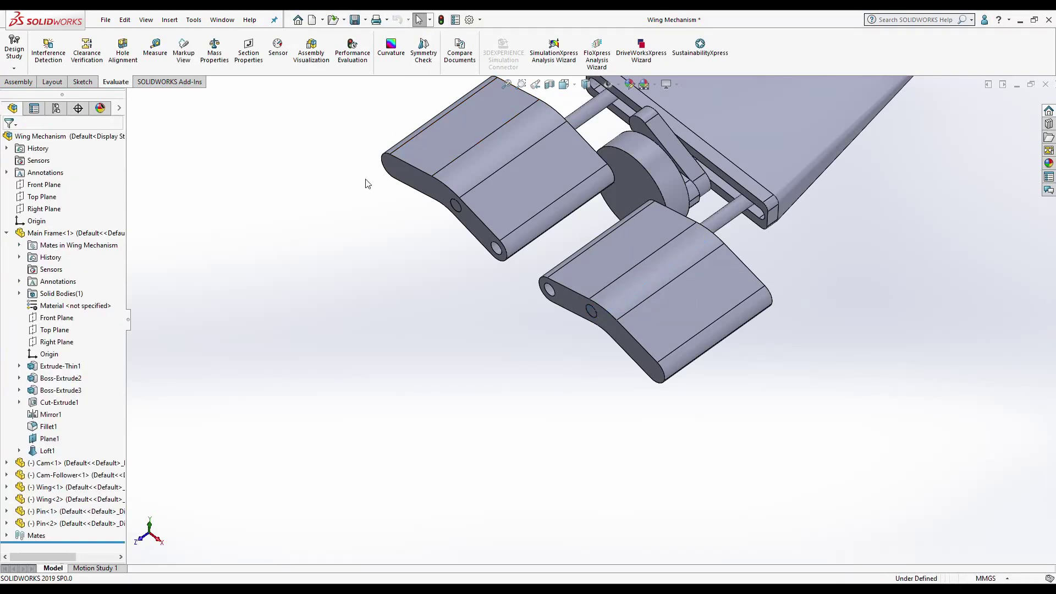
pyautogui.scroll(5, 632, 282)
pyautogui.scroll(-3, 631, 282)
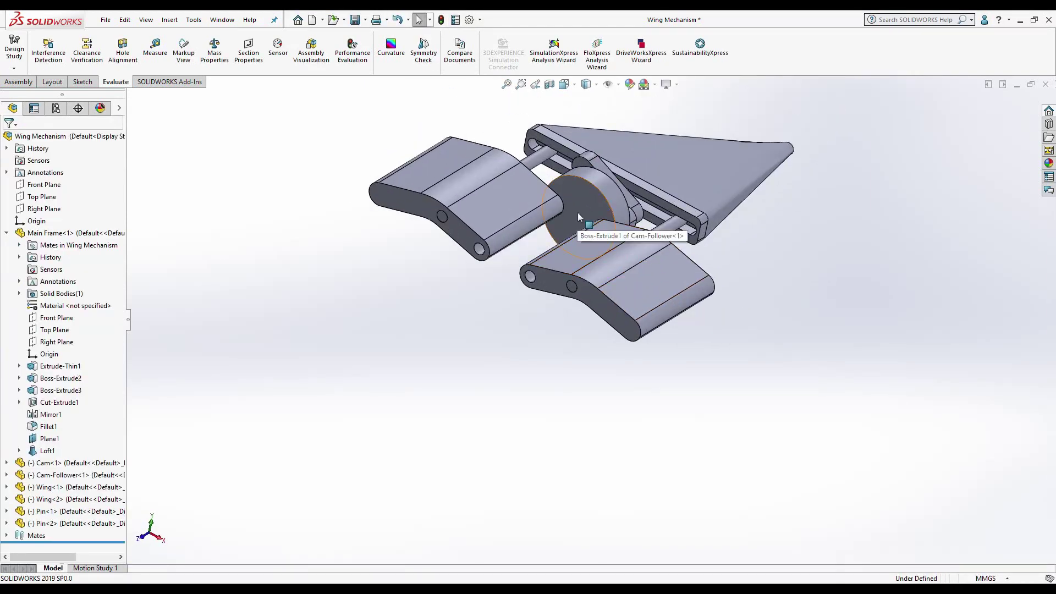
pyautogui.moveTo(542, 241); pyautogui.dragTo(531, 260, button='middle')
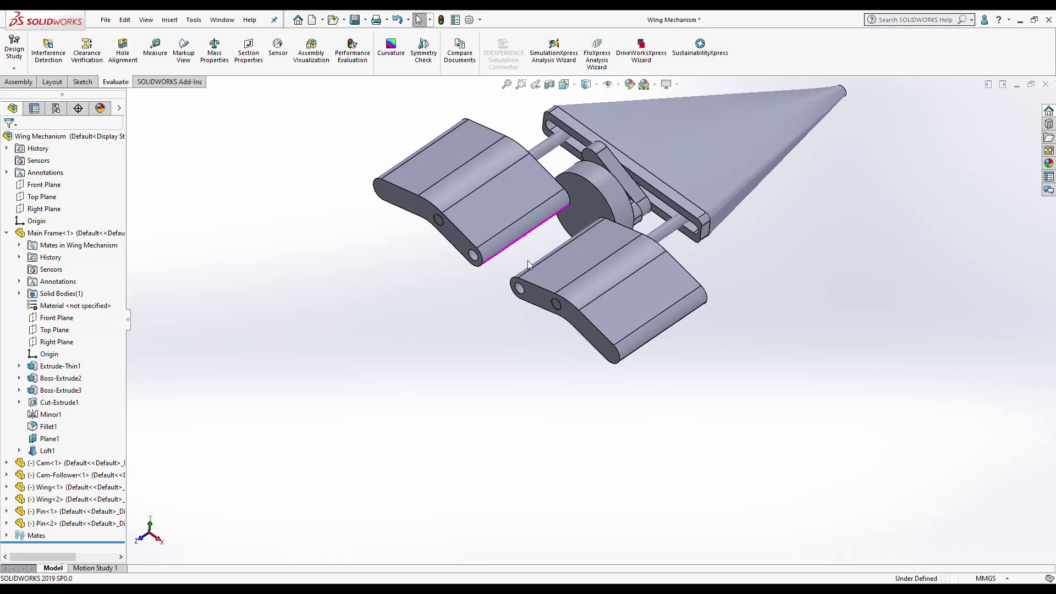
pyautogui.click(604, 300)
pyautogui.click(600, 190)
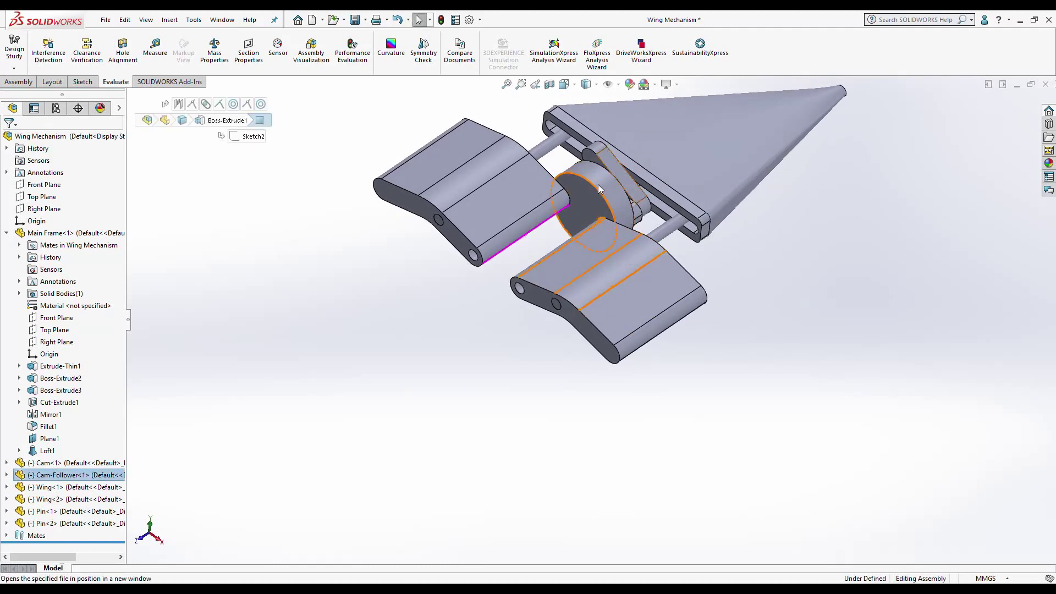
pyautogui.click(602, 326)
# Step: Sketch a 20 mm diameter circle at the origin on the follower's front face
pyautogui.click(638, 299)
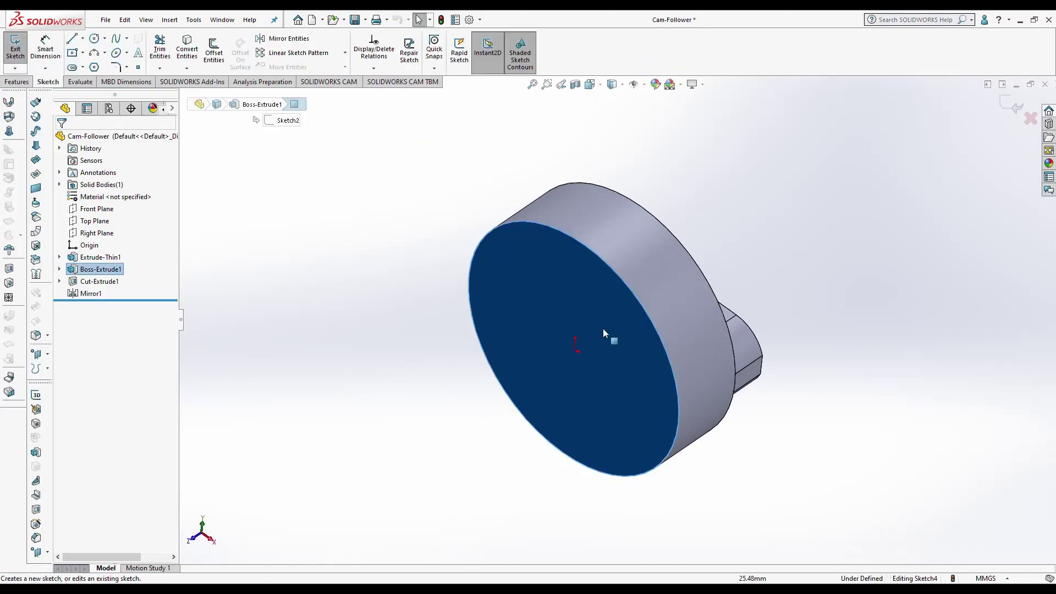
pyautogui.click(93, 41)
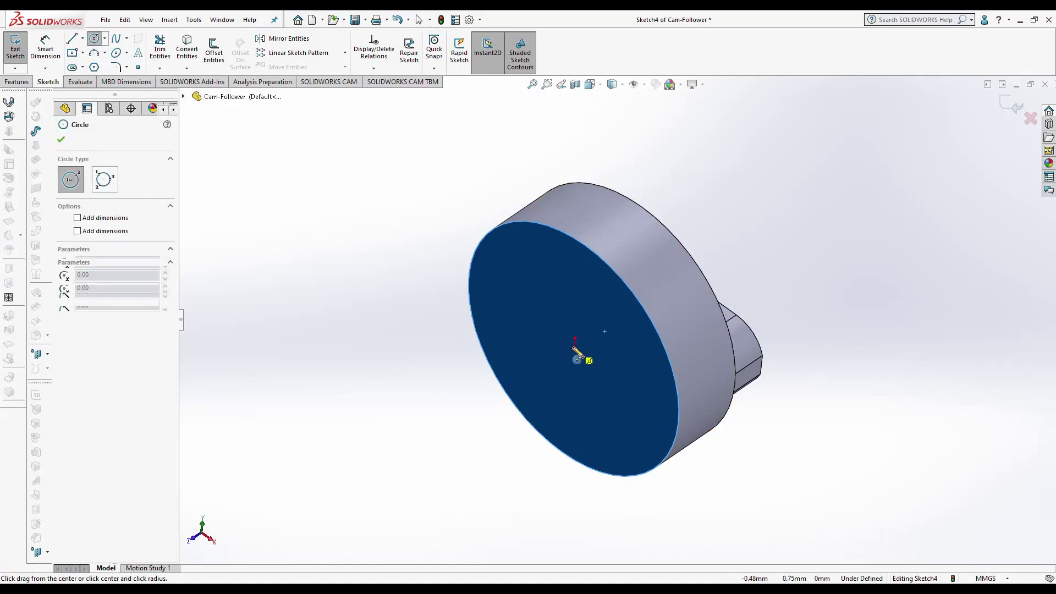
pyautogui.click(573, 348)
pyautogui.click(575, 374)
pyautogui.rightClick(579, 376)
pyautogui.click(606, 342)
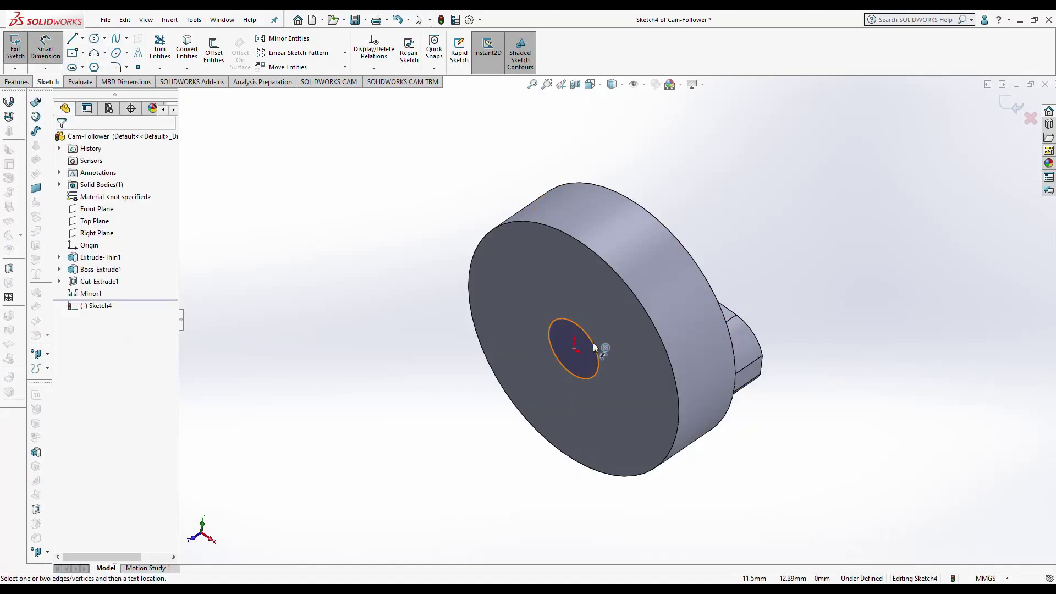
pyautogui.click(606, 329)
pyautogui.write('20')
pyautogui.press('Return')
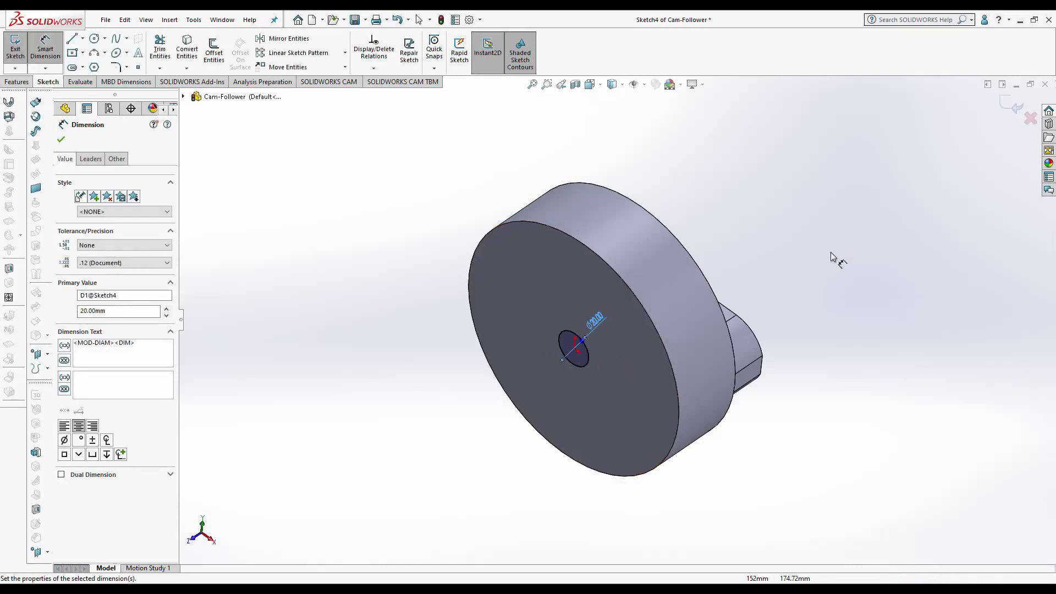
# Step: Extrude the circle 300 mm into a shaft
pyautogui.click(1016, 106)
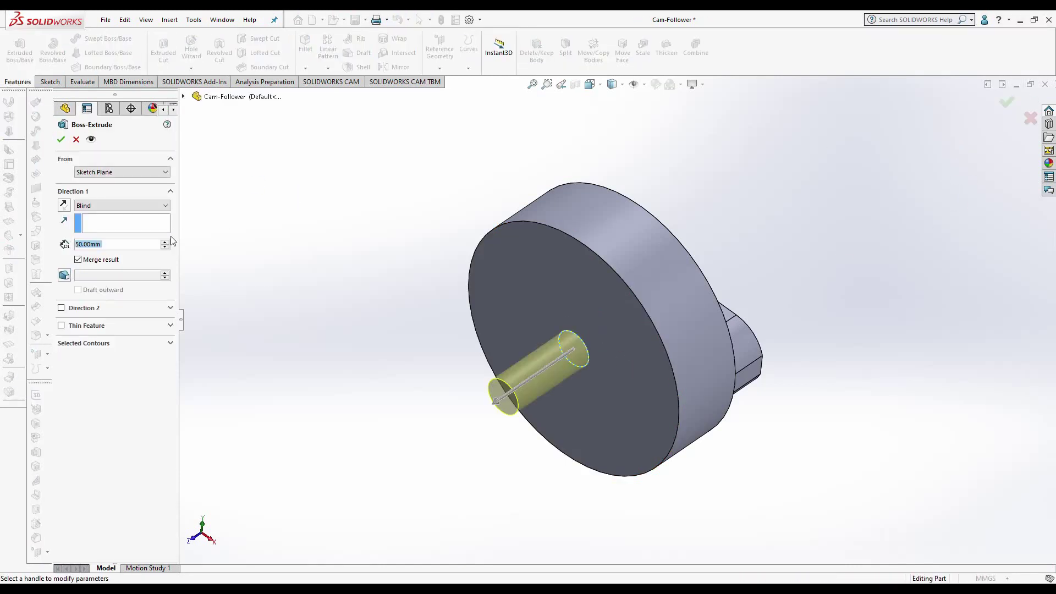
pyautogui.write('300')
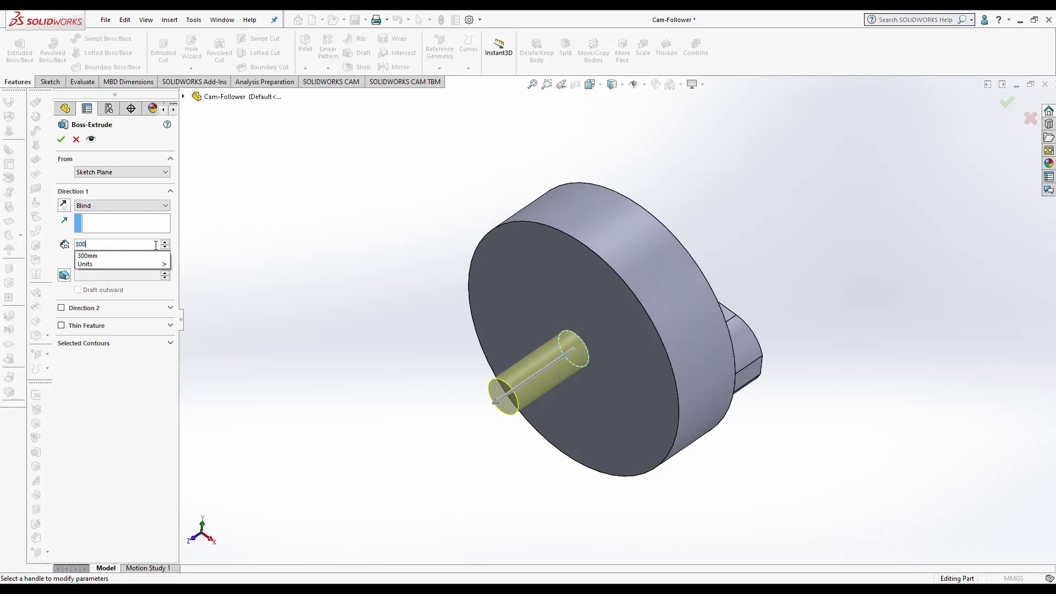
pyautogui.press('Return')
pyautogui.press('Return')
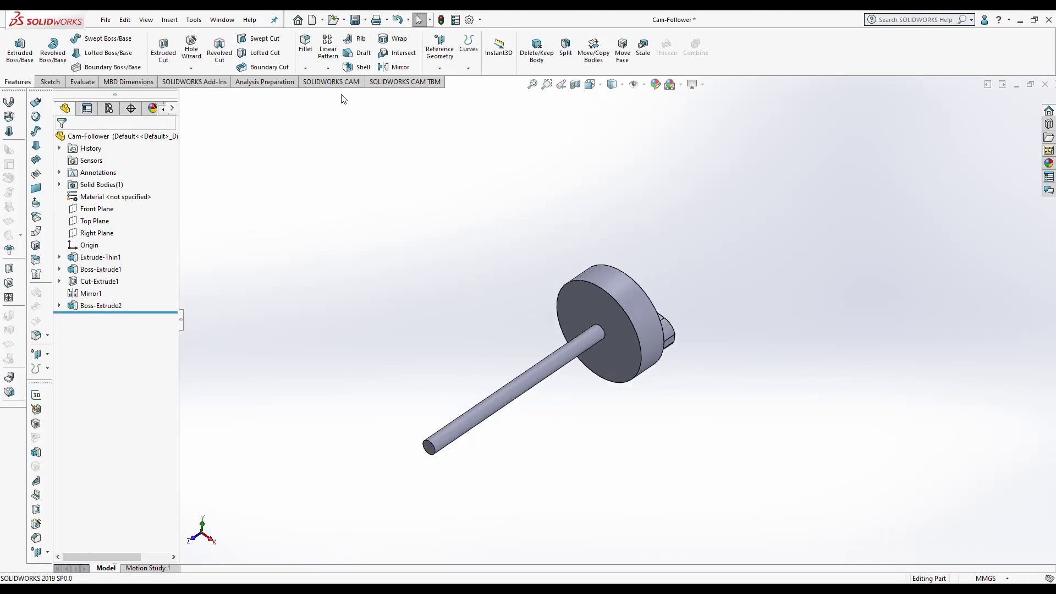
# Step: Close the Cam-Follower part and rebuild the Wing Mechanism assembly
pyautogui.click(1045, 84)
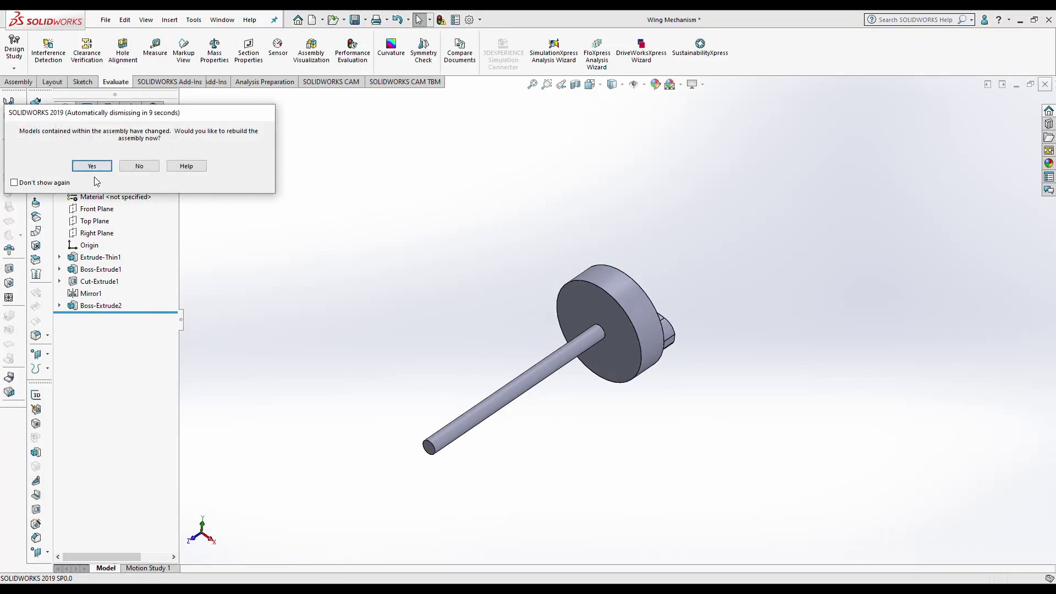
pyautogui.press('Return')
pyautogui.scroll(-5, 586, 187)
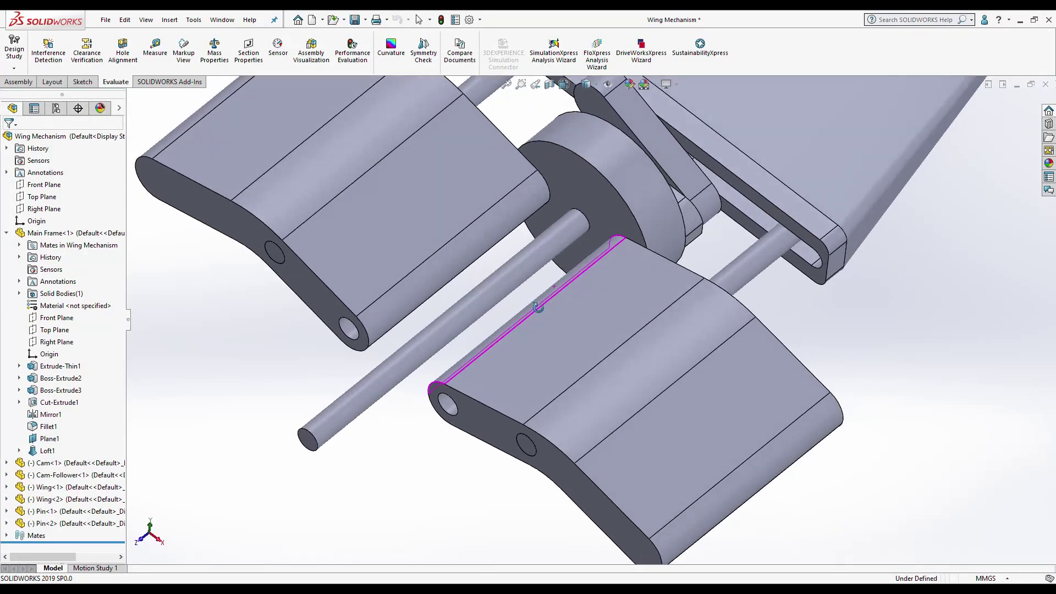
# Step: Change the shaft's diameter from 20 mm to 40 mm
pyautogui.doubleClick(593, 205)
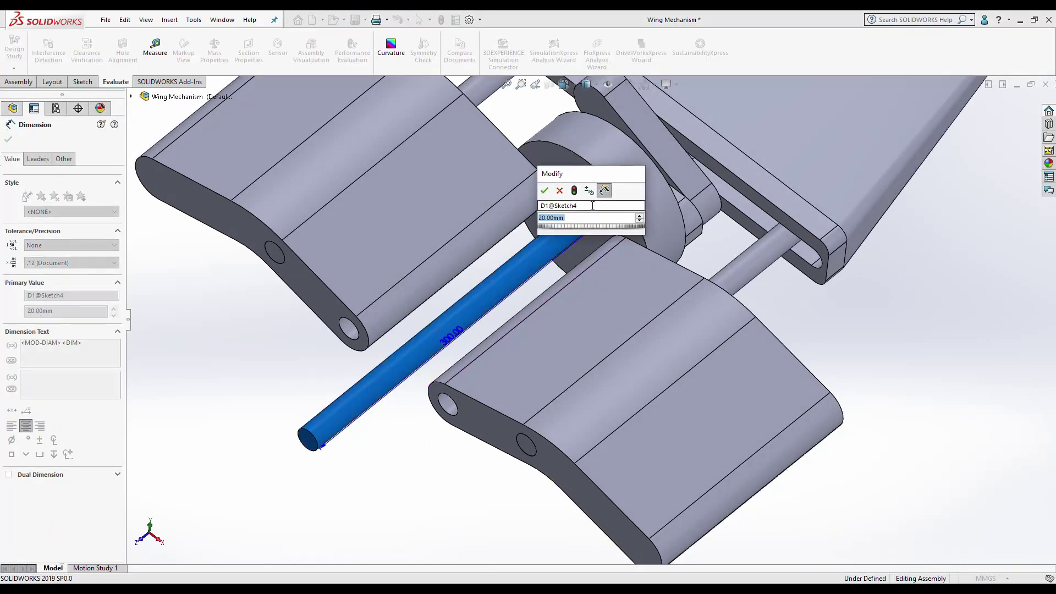
pyautogui.write('40')
pyautogui.press('Return')
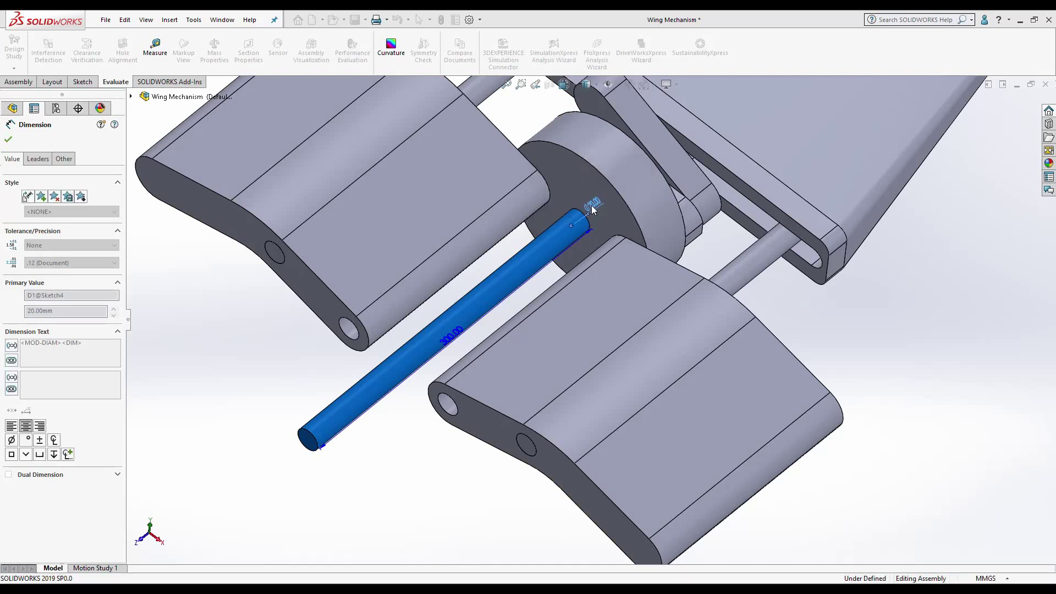
pyautogui.press('Escape')
pyautogui.scroll(3, 500, 295)
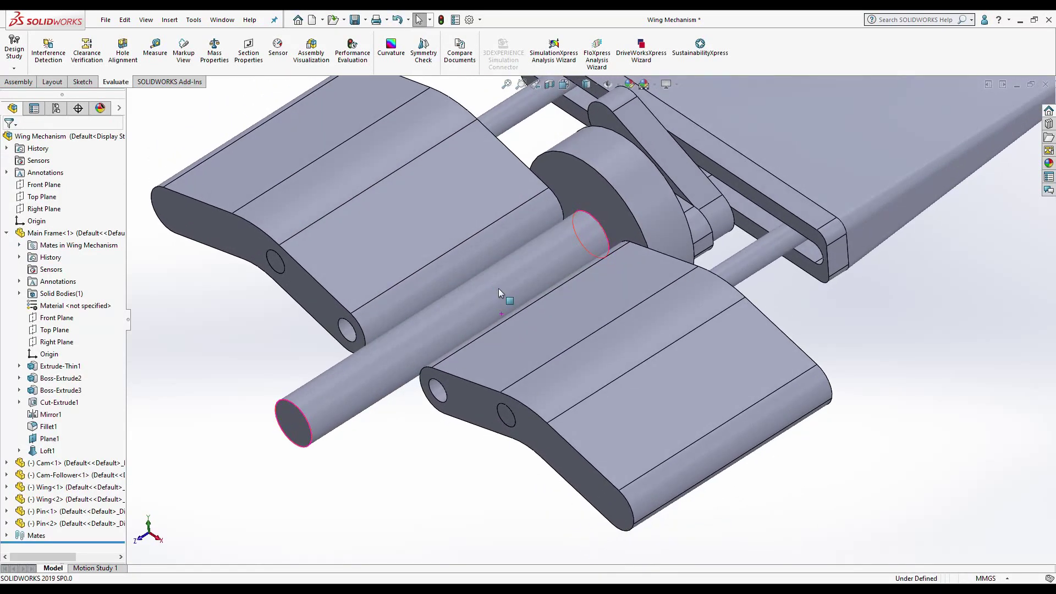
pyautogui.scroll(3, 550, 330)
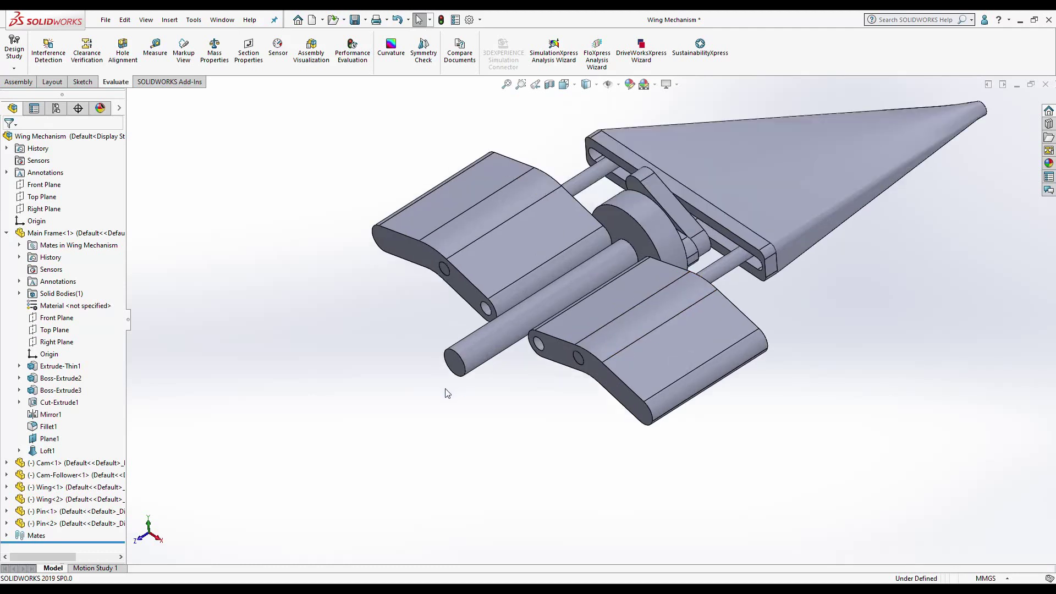
pyautogui.scroll(-3, 532, 346)
pyautogui.scroll(-1, 531, 350)
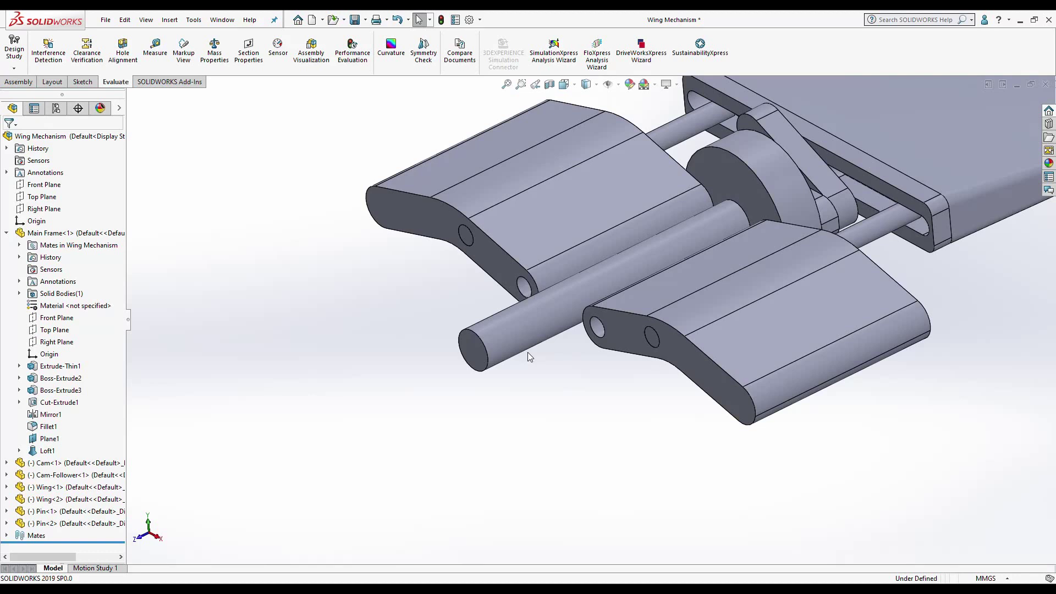
# Step: Open Cam-Follower with a new sketch on the shaft's end face, choosing the Slot tool
pyautogui.click(486, 360)
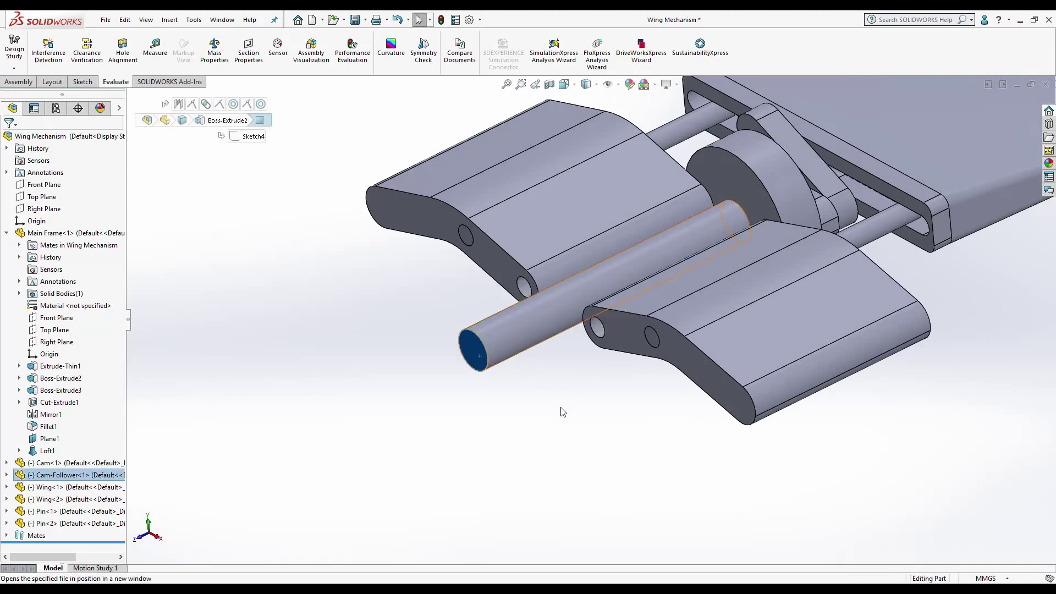
pyautogui.click(431, 410)
pyautogui.click(442, 386)
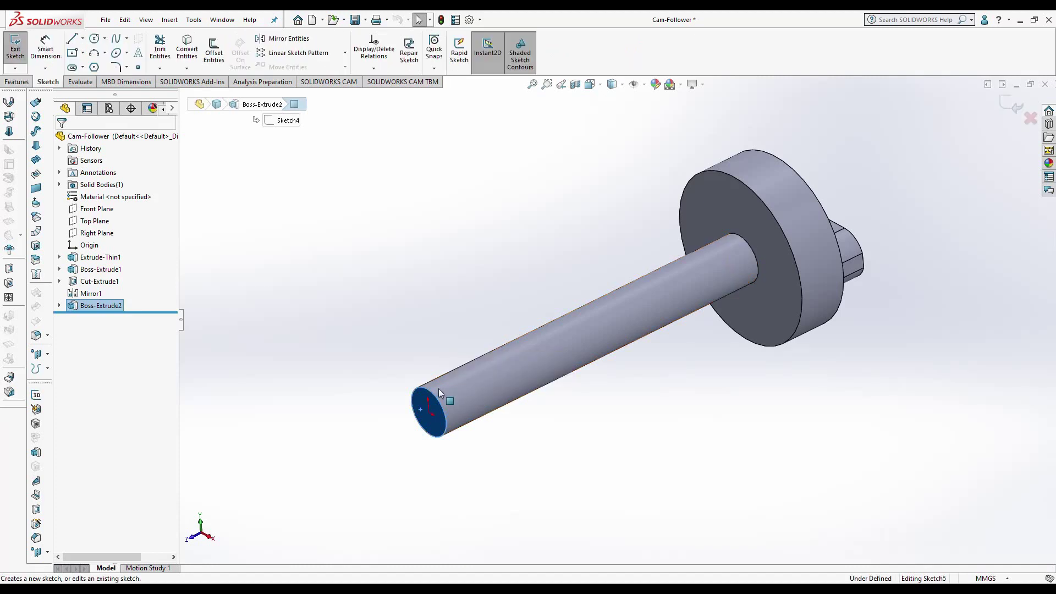
pyautogui.click(72, 67)
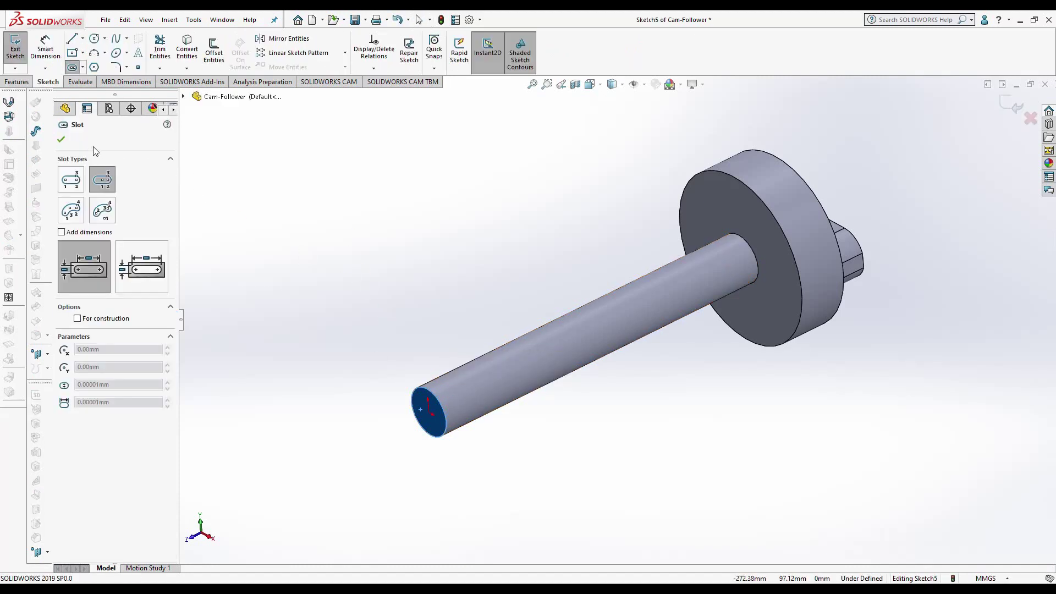
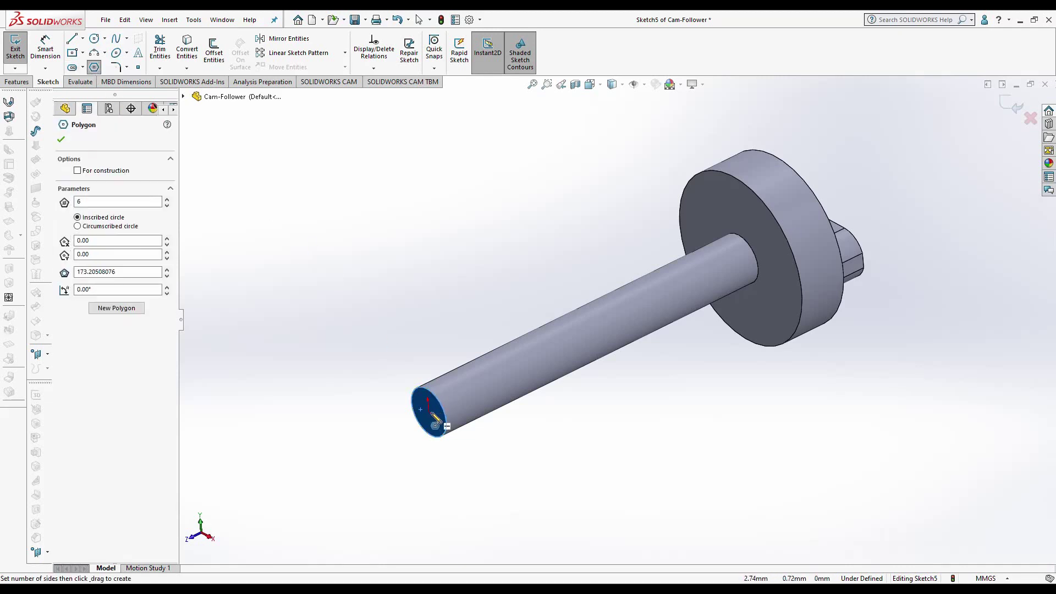
# Step: Draw a hexagon around the shaft's end face and make one of its edges vertical
pyautogui.moveTo(431, 414); pyautogui.dragTo(468, 485)
pyautogui.rightClick(519, 446)
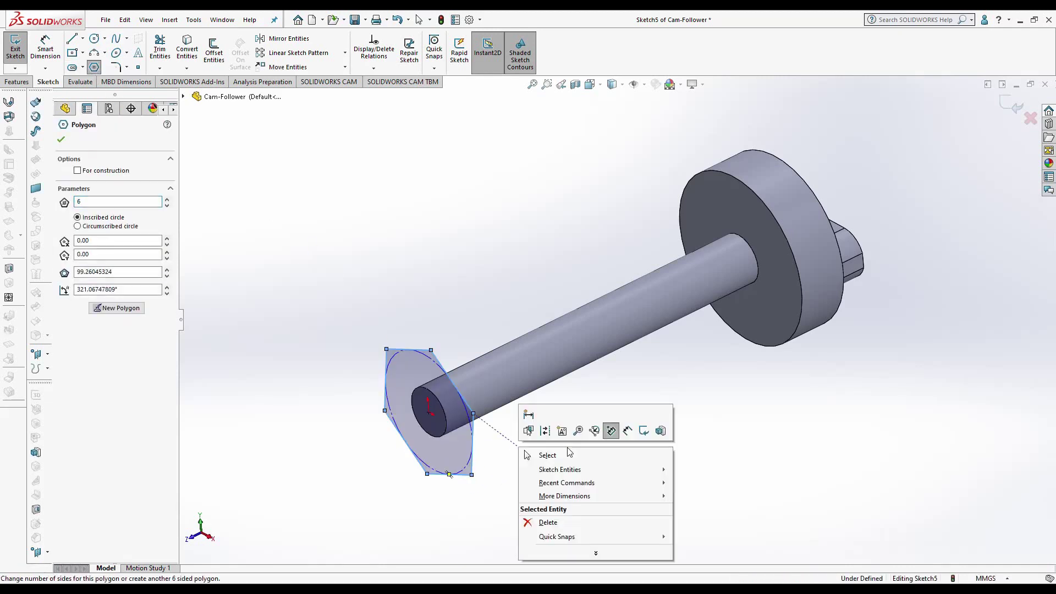
pyautogui.click(548, 455)
pyautogui.click(475, 432)
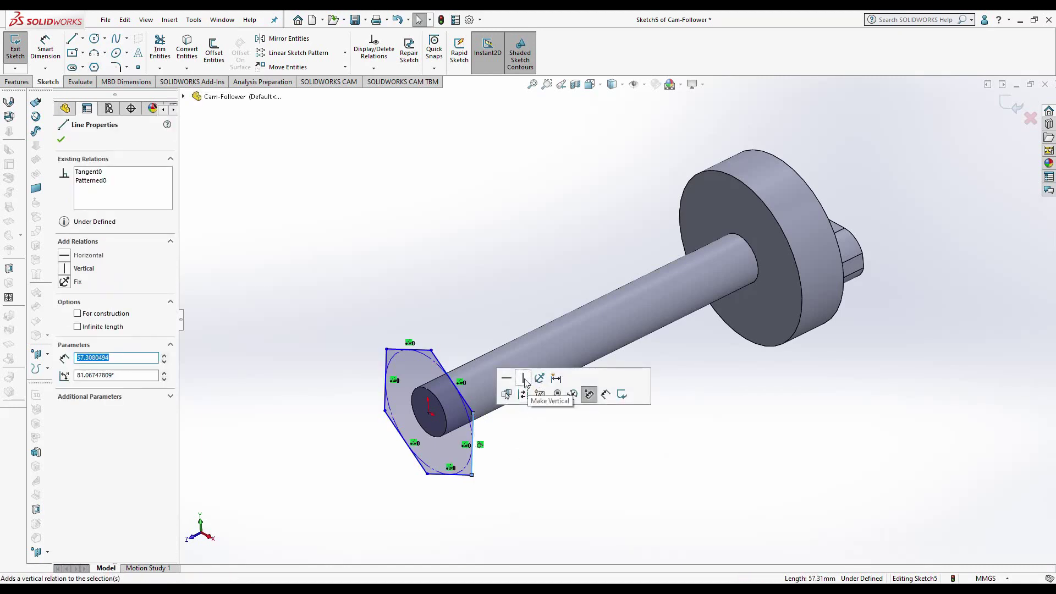
pyautogui.click(589, 394)
# Step: Dimension the hexagon's circle to 100 mm and exit the sketch
pyautogui.click(45, 47)
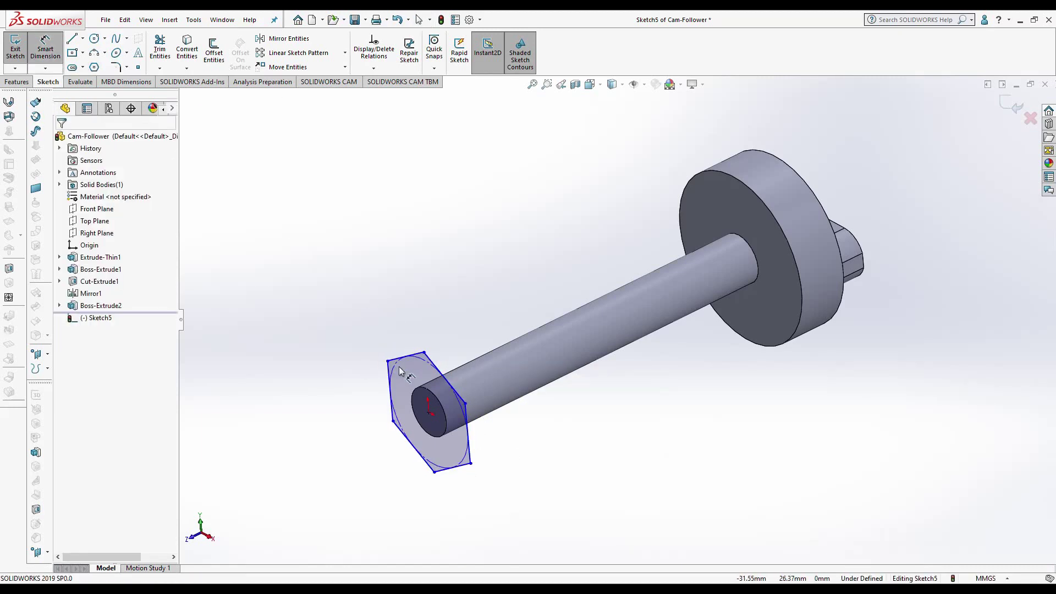
pyautogui.click(405, 373)
pyautogui.click(437, 422)
pyautogui.write('100')
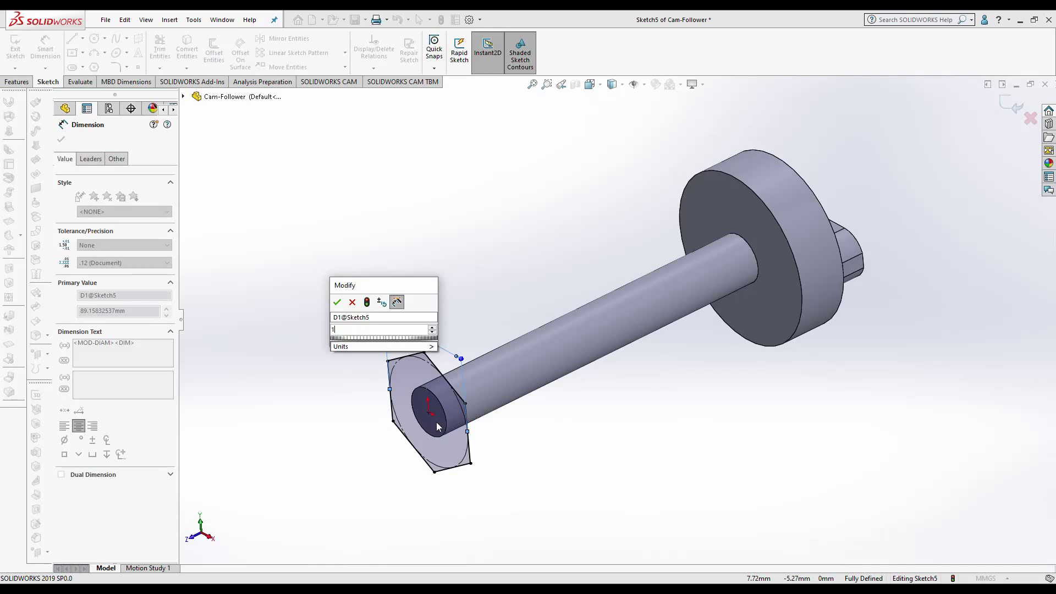
pyautogui.press('Return')
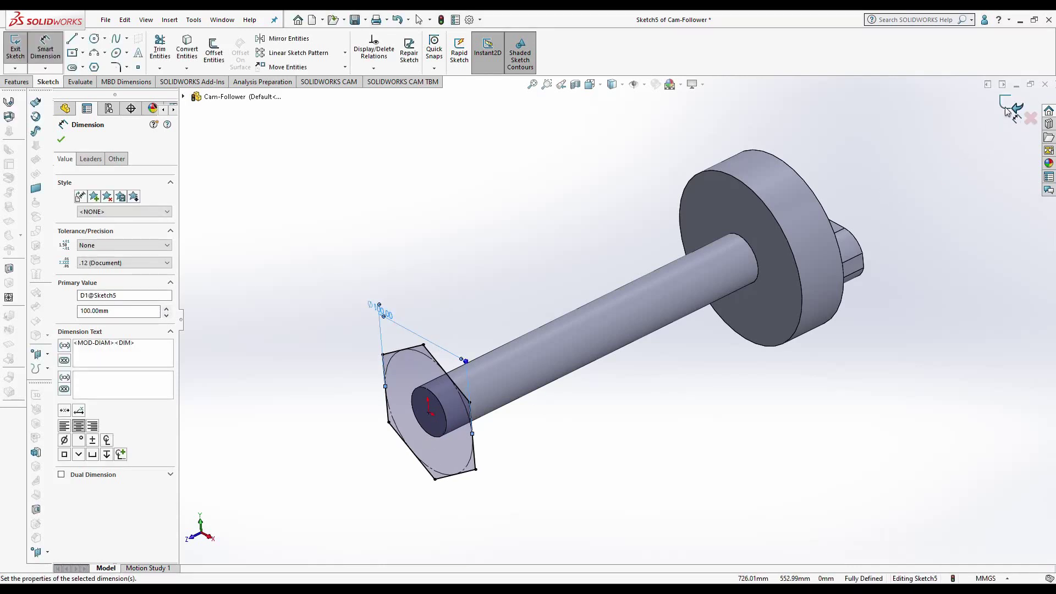
pyautogui.click(1007, 112)
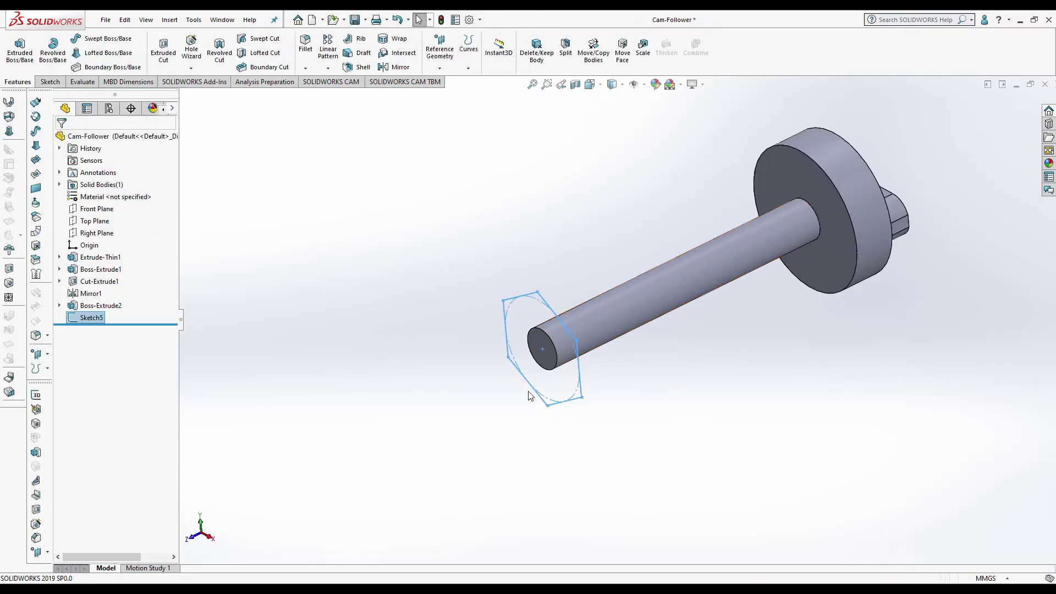
# Step: Create Plane1, offset 100 mm from the shaft's end face
pyautogui.scroll(-2, 536, 392)
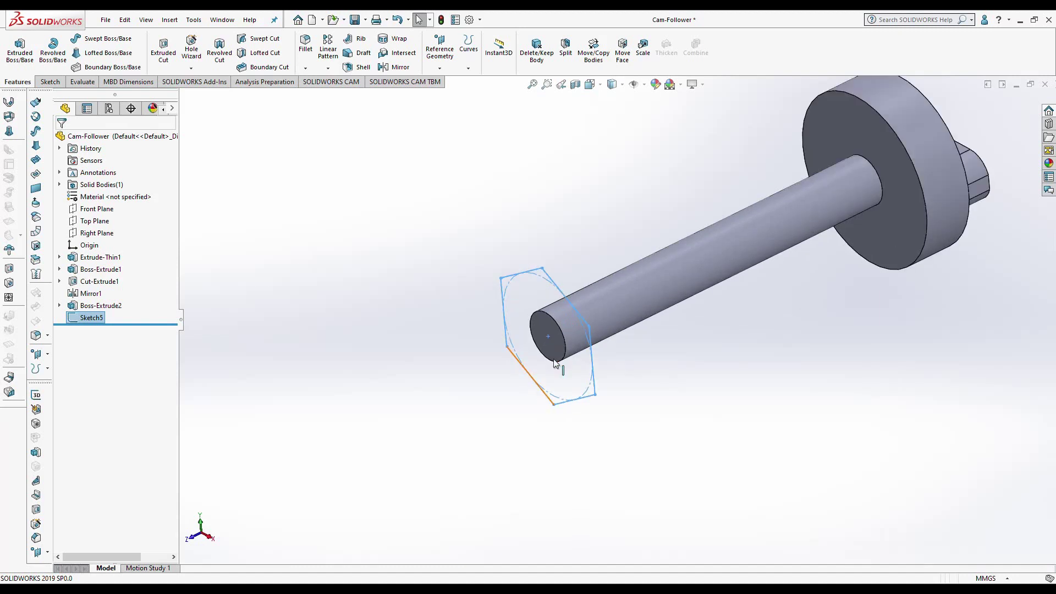
pyautogui.click(440, 50)
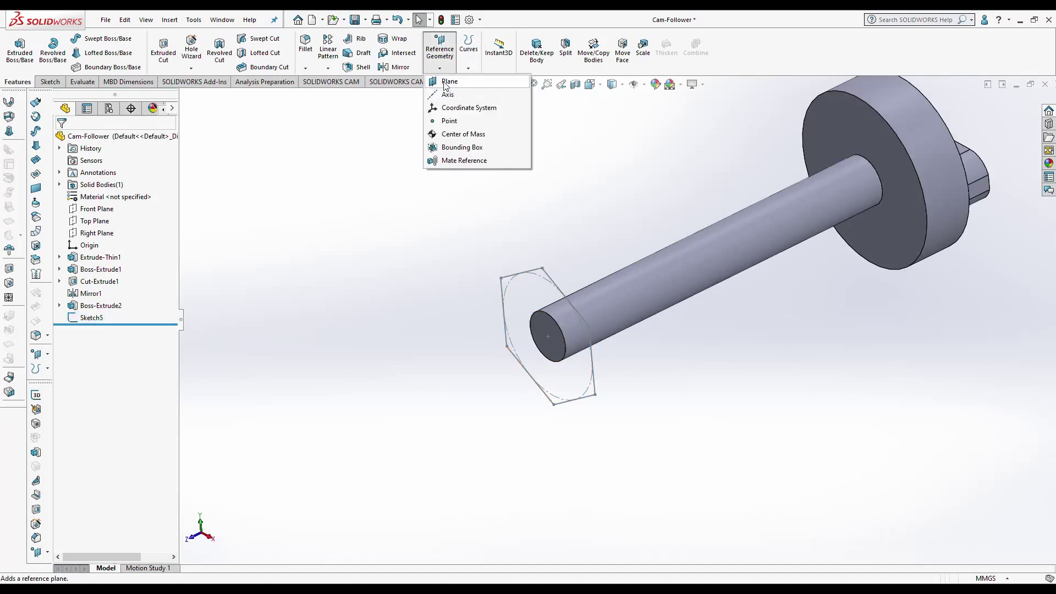
pyautogui.click(451, 83)
pyautogui.click(545, 333)
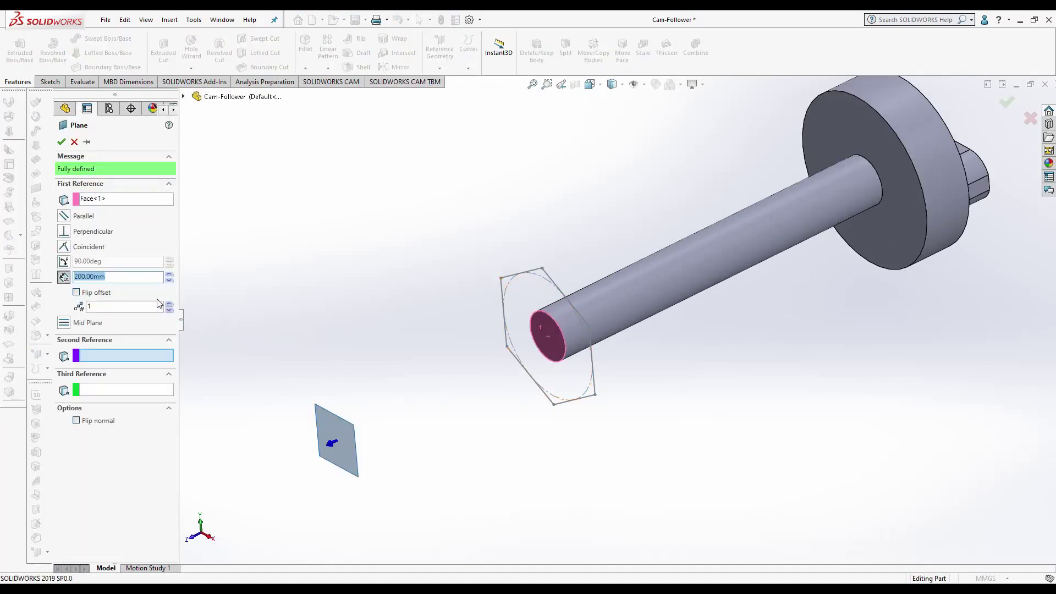
pyautogui.press('Return')
pyautogui.click(61, 141)
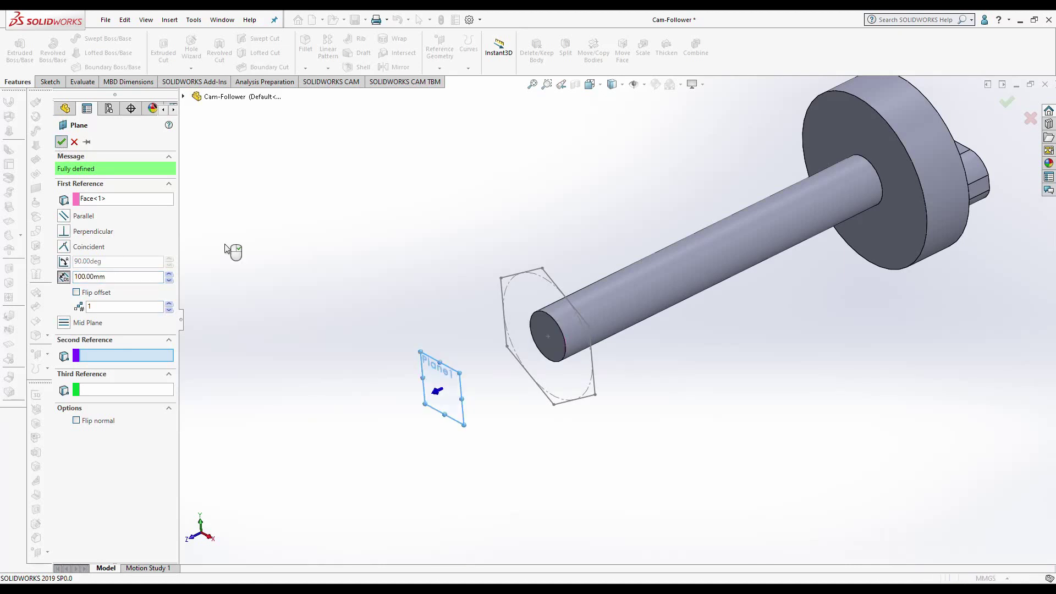
# Step: Sketch a hexagon on Plane1, centred on the origin
pyautogui.rightClick(241, 254)
pyautogui.click(307, 298)
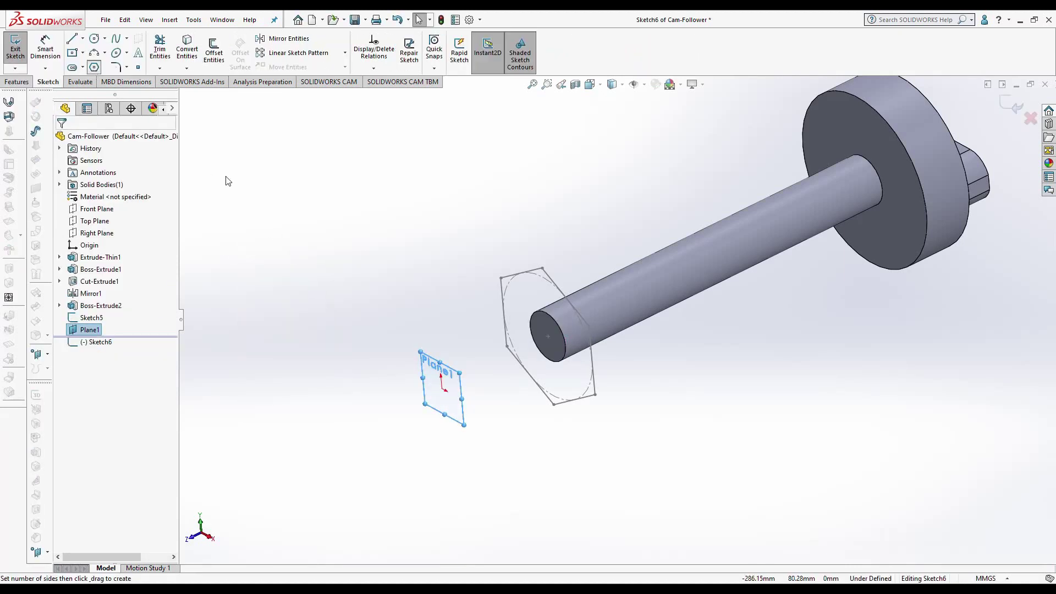
pyautogui.moveTo(443, 389); pyautogui.dragTo(456, 445)
pyautogui.click(446, 447)
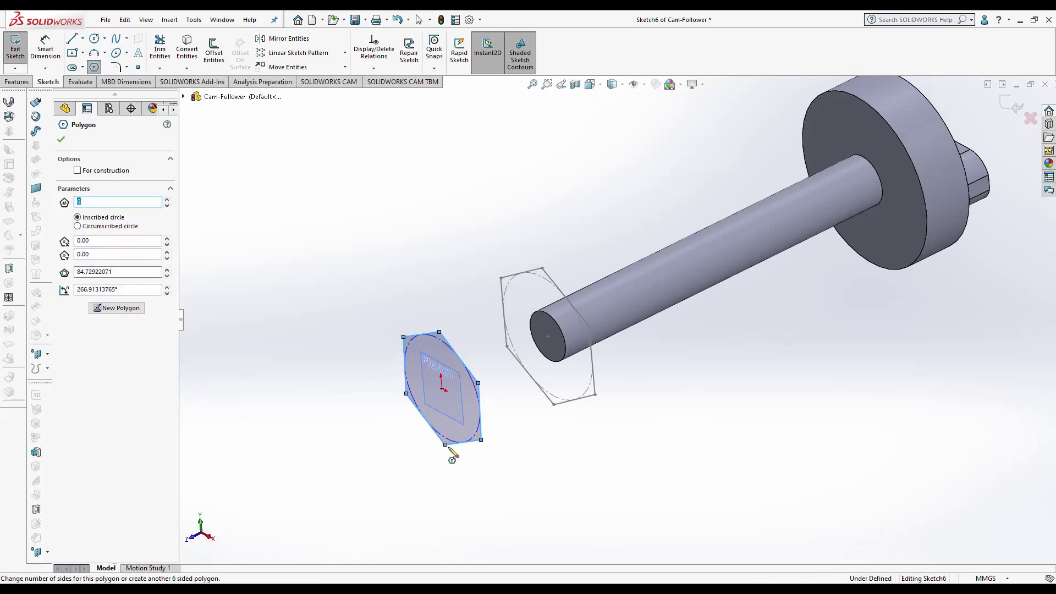
pyautogui.press('Escape')
# Step: Make one small-hexagon edge vertical, dimension it to 50 mm, and exit the sketch
pyautogui.click(480, 410)
pyautogui.click(529, 341)
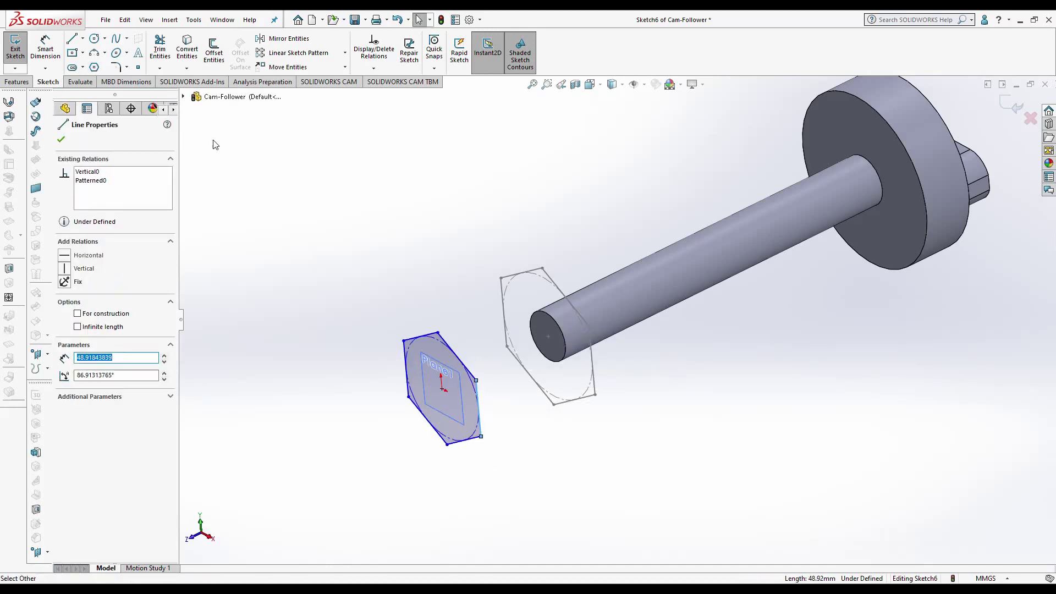
pyautogui.click(440, 345)
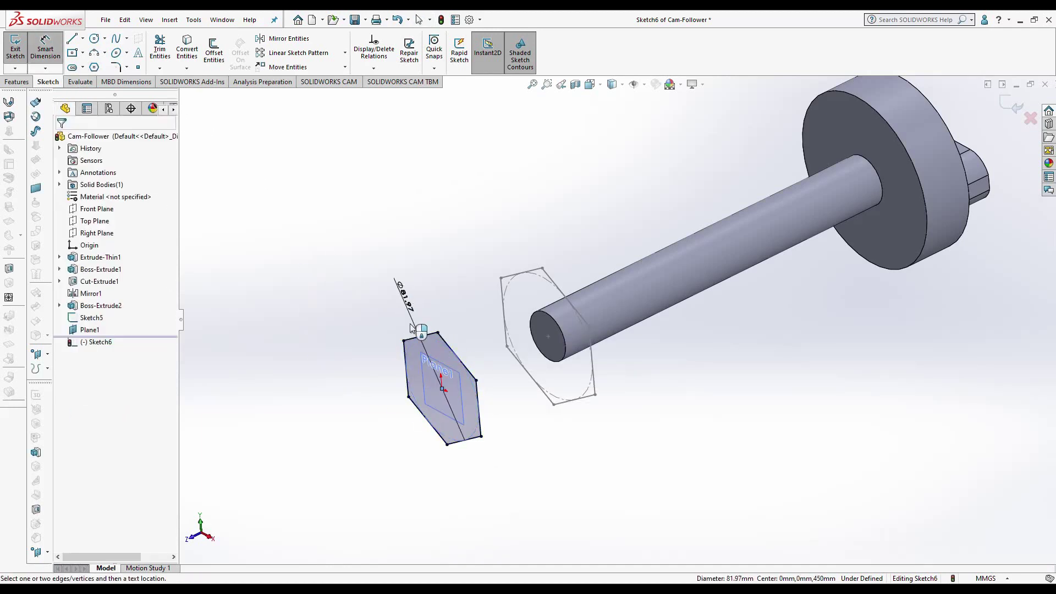
pyautogui.click(404, 292)
pyautogui.press('Return')
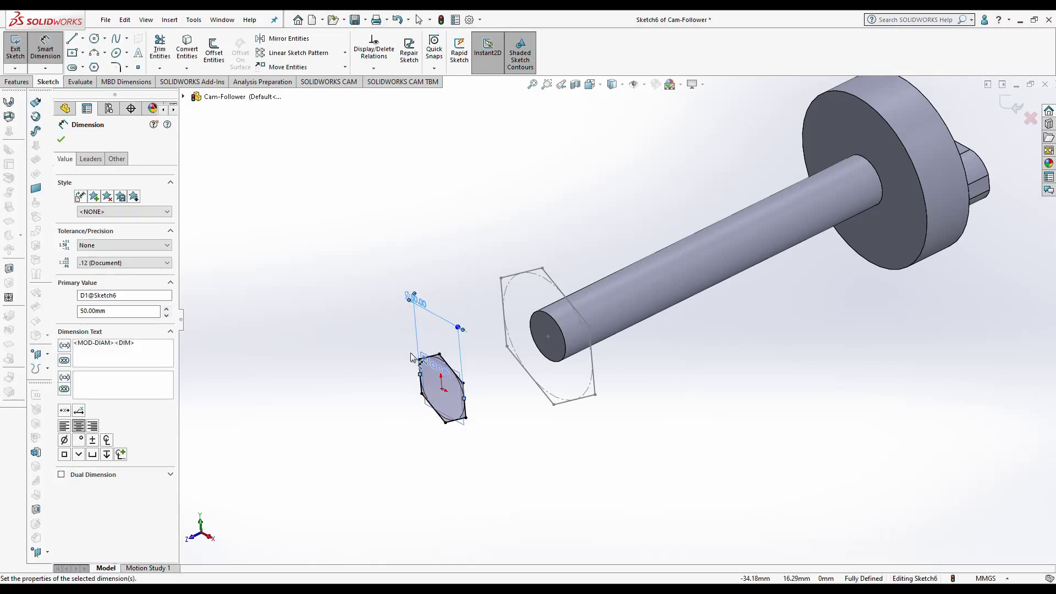
pyautogui.click(1014, 107)
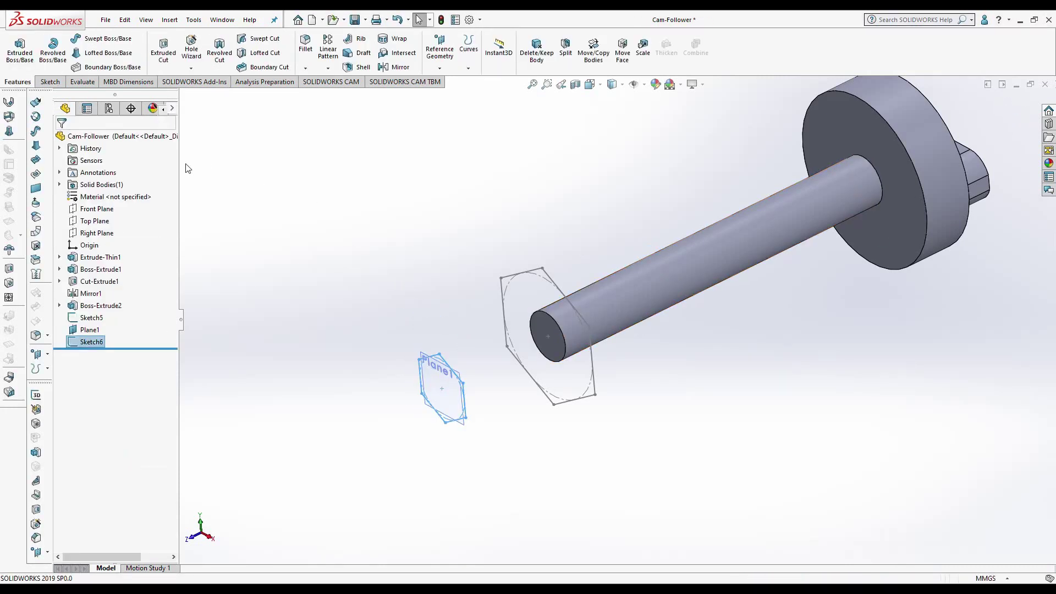
# Step: Loft between Sketch6 and Sketch5 into a solid tapered hexagonal tip, then inspect it
pyautogui.click(500, 277)
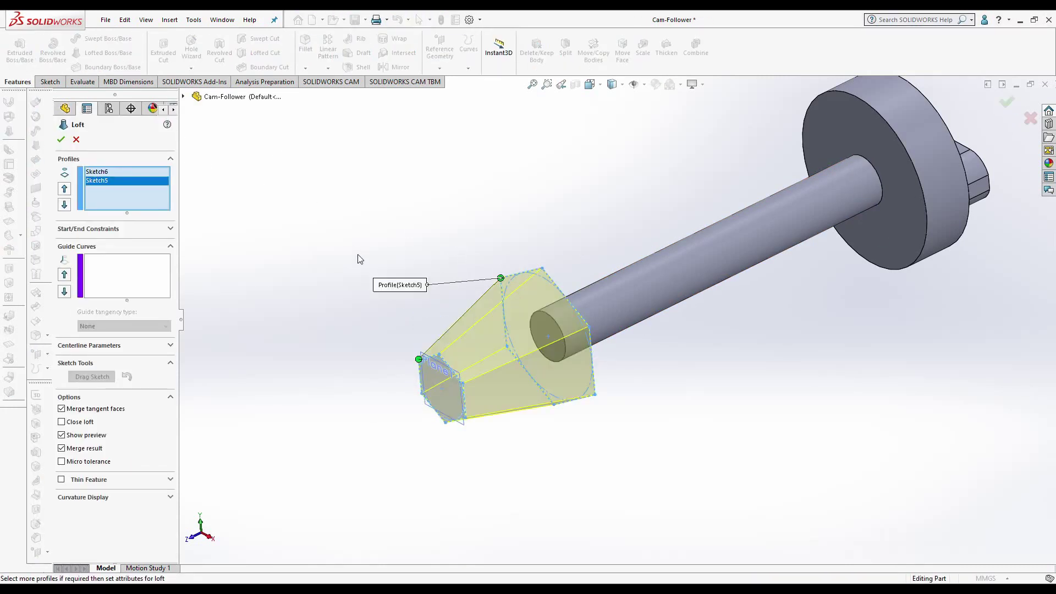
pyautogui.click(61, 139)
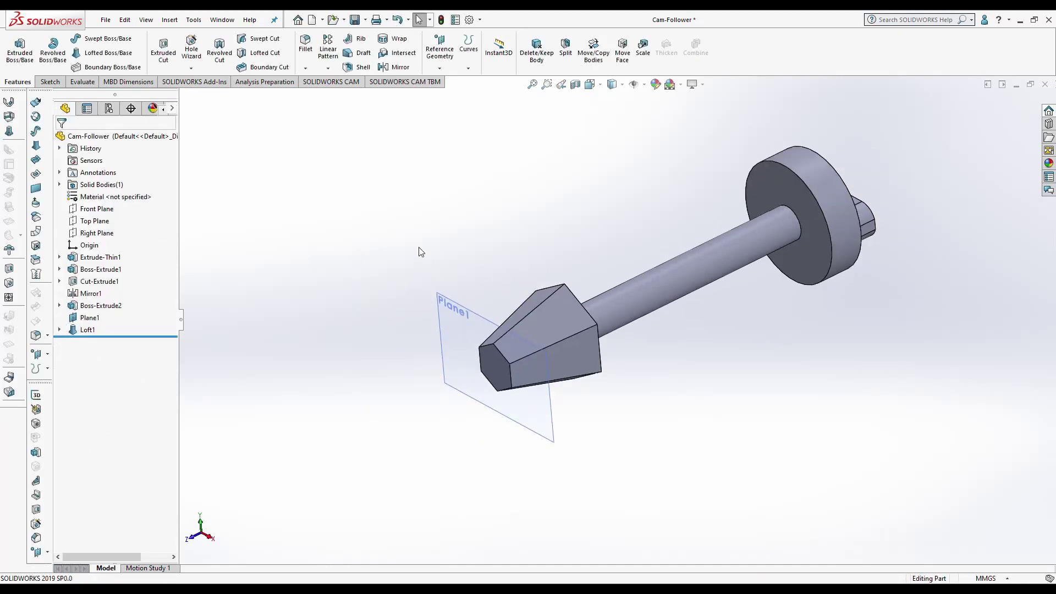
pyautogui.moveTo(446, 264); pyautogui.dragTo(582, 343, button='middle')
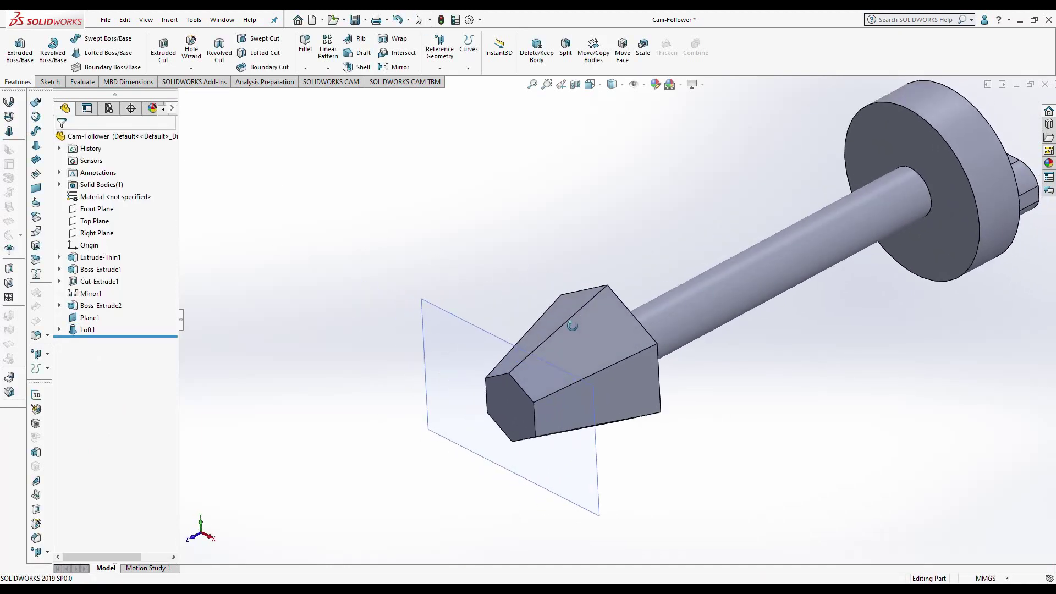
pyautogui.scroll(2, 582, 344)
pyautogui.scroll(-3, 660, 372)
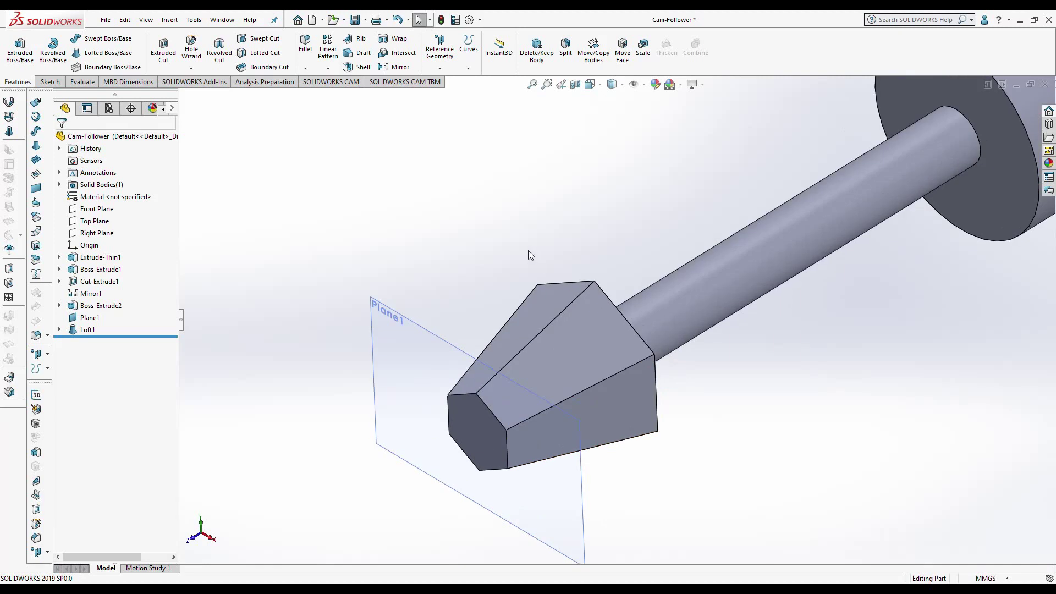
pyautogui.scroll(3, 435, 251)
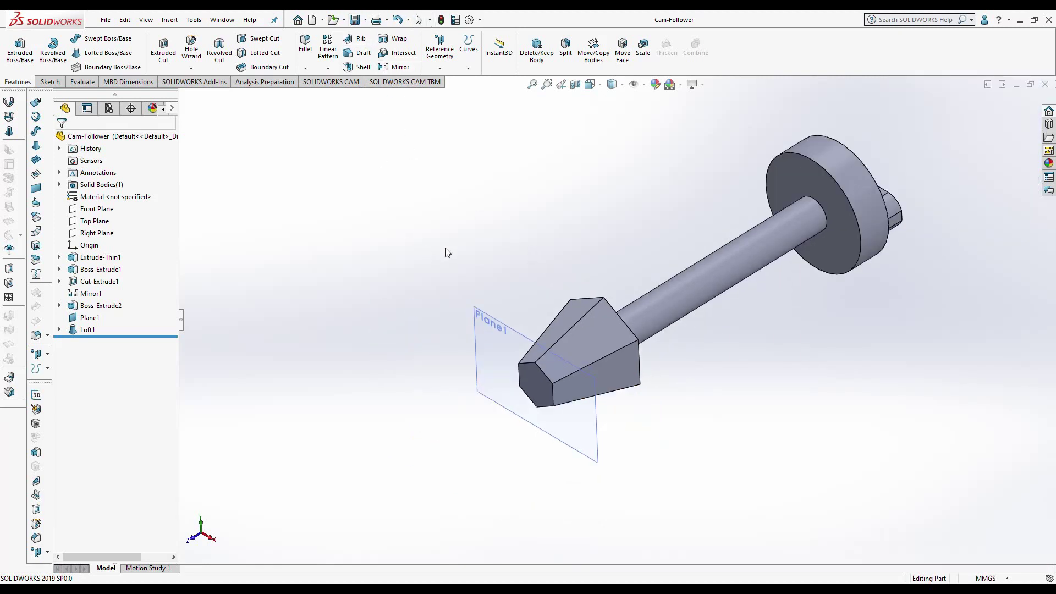
pyautogui.scroll(-1, 445, 252)
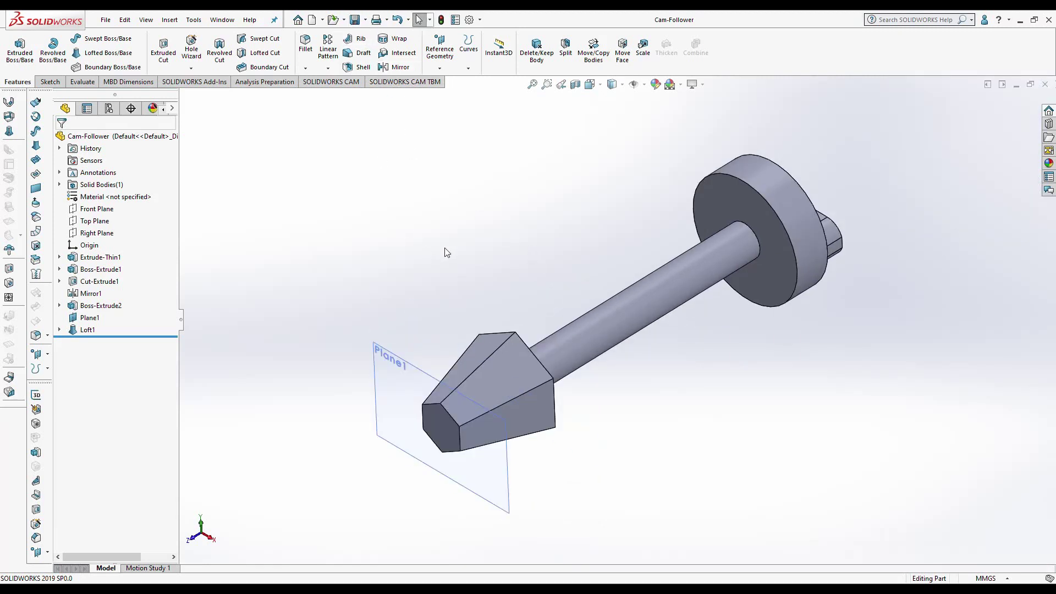
pyautogui.scroll(-1, 447, 252)
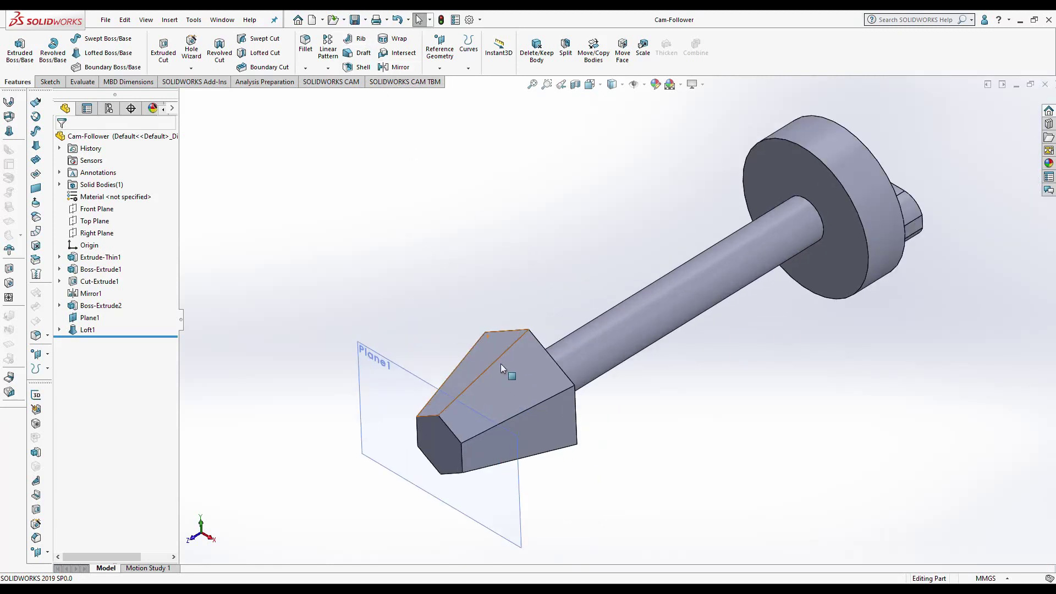
# Step: Start a sketch on the Right Plane and draw triangle lines over the cone's tip
pyautogui.click(91, 233)
pyautogui.click(96, 215)
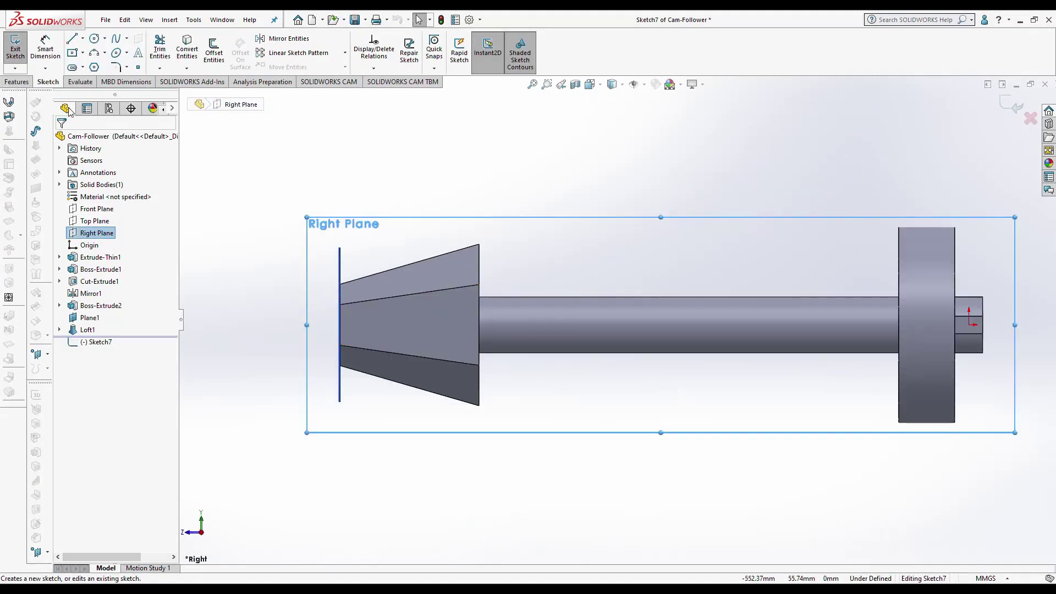
pyautogui.click(72, 41)
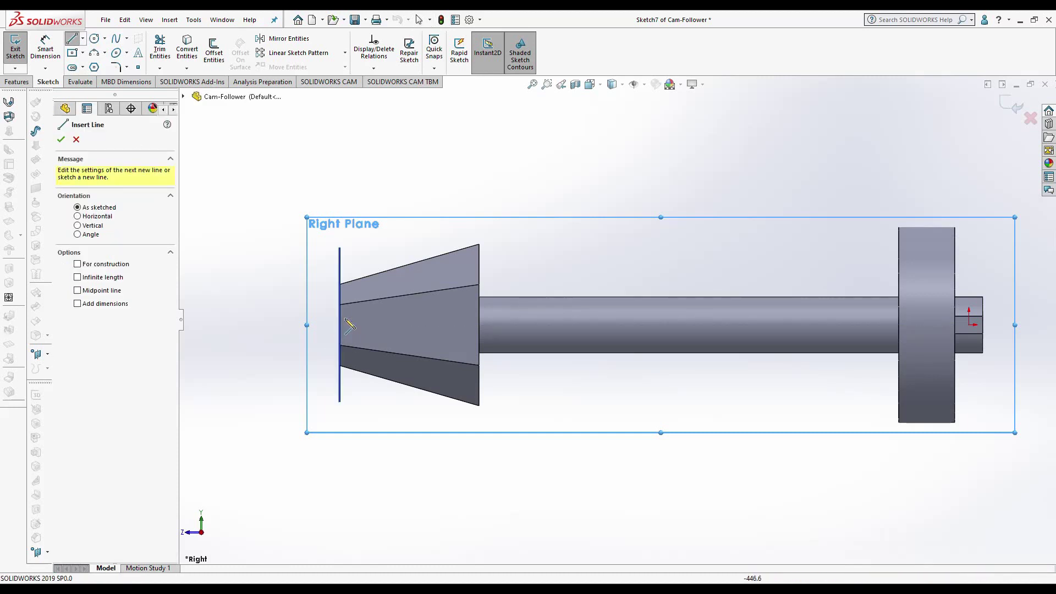
pyautogui.moveTo(339, 325); pyautogui.dragTo(479, 243)
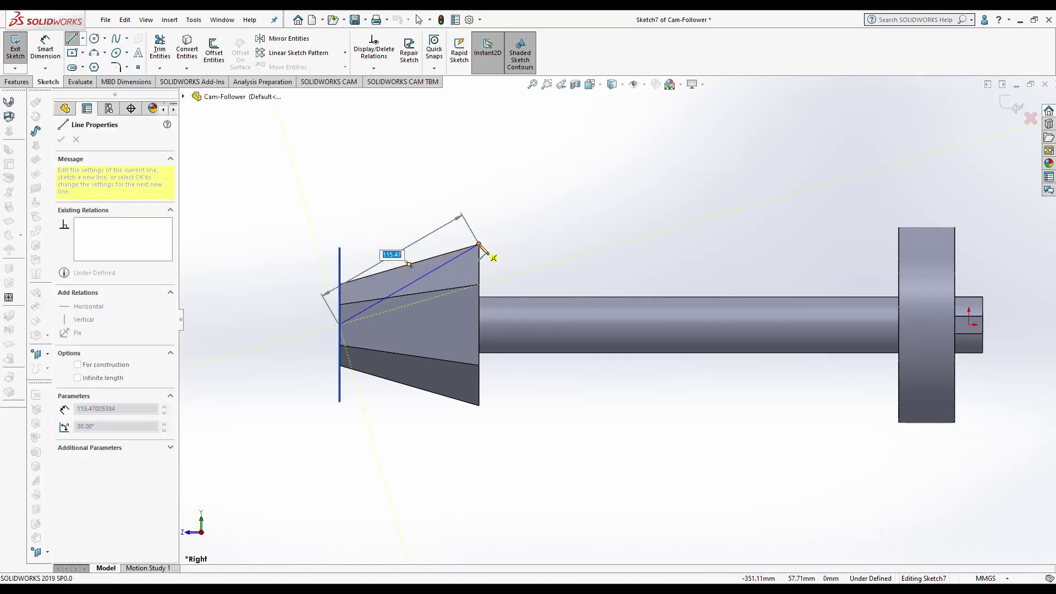
pyautogui.press('Escape')
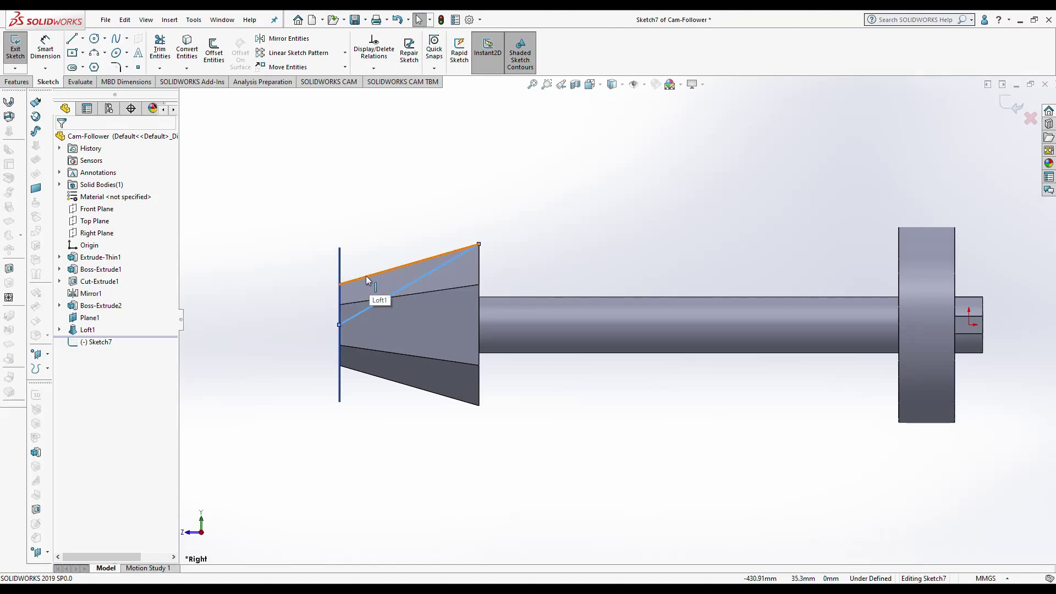
pyautogui.click(72, 41)
pyautogui.moveTo(338, 284); pyautogui.dragTo(340, 334)
pyautogui.press('Escape')
# Step: Undo the accidental endpoint moves and check the triangle's slanted top line
pyautogui.hotkey('ctrl', 'z')
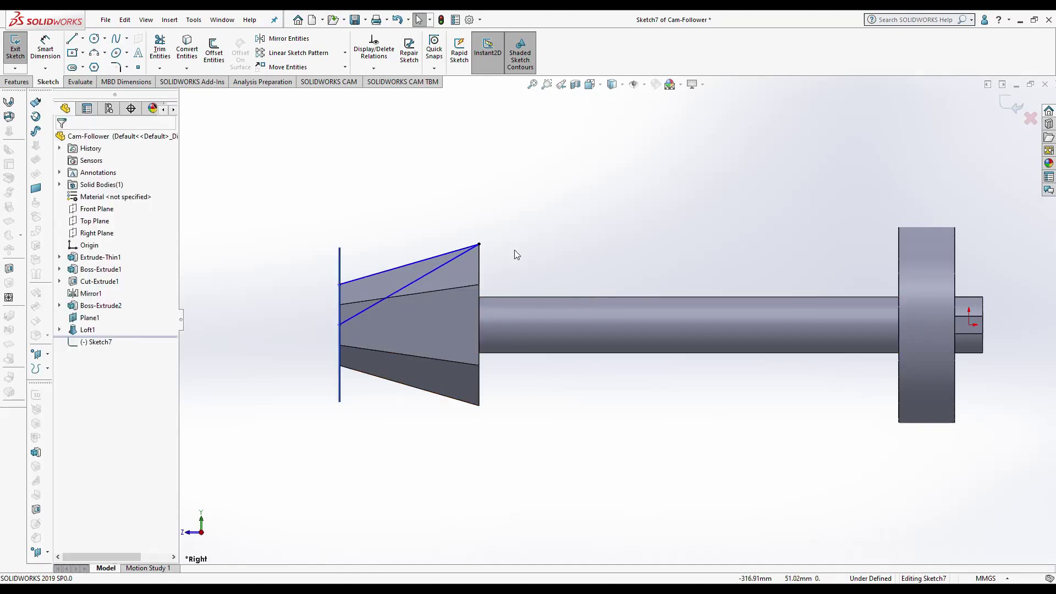
pyautogui.click(478, 243)
pyautogui.moveTo(340, 285); pyautogui.dragTo(341, 245)
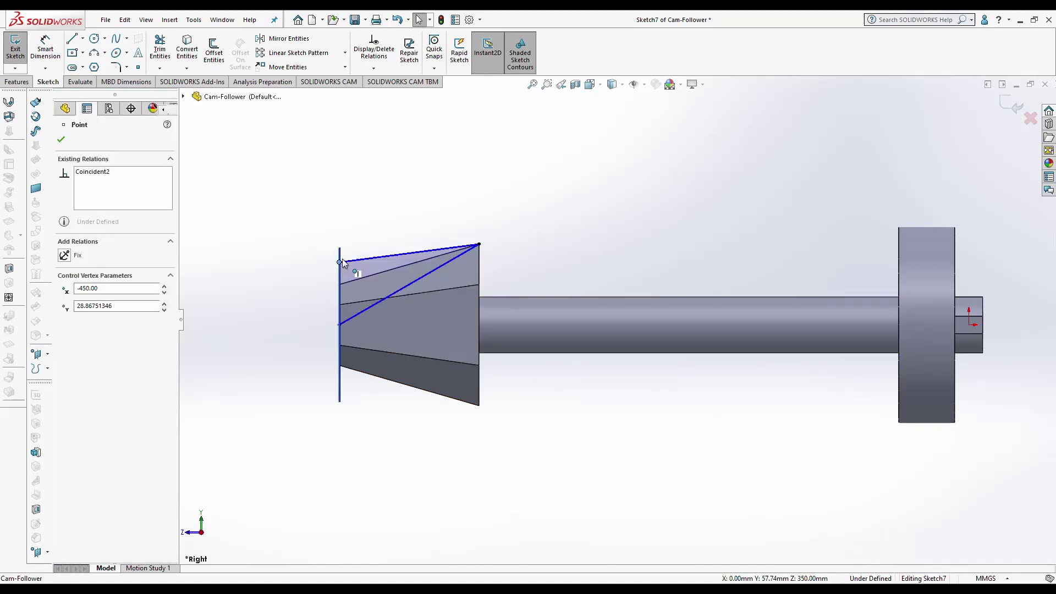
pyautogui.hotkey('ctrl', 'z')
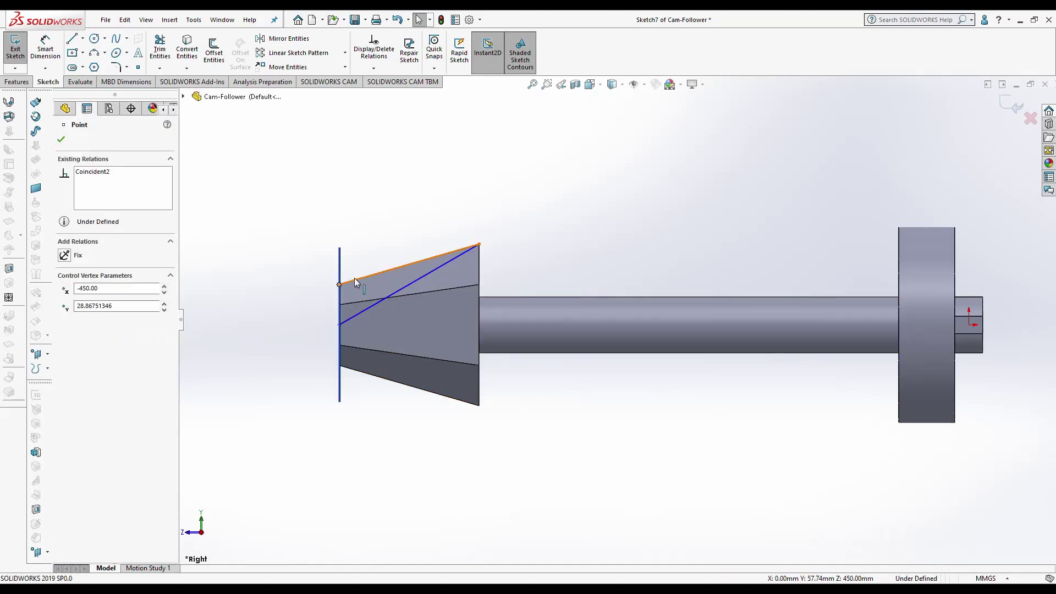
pyautogui.click(385, 271)
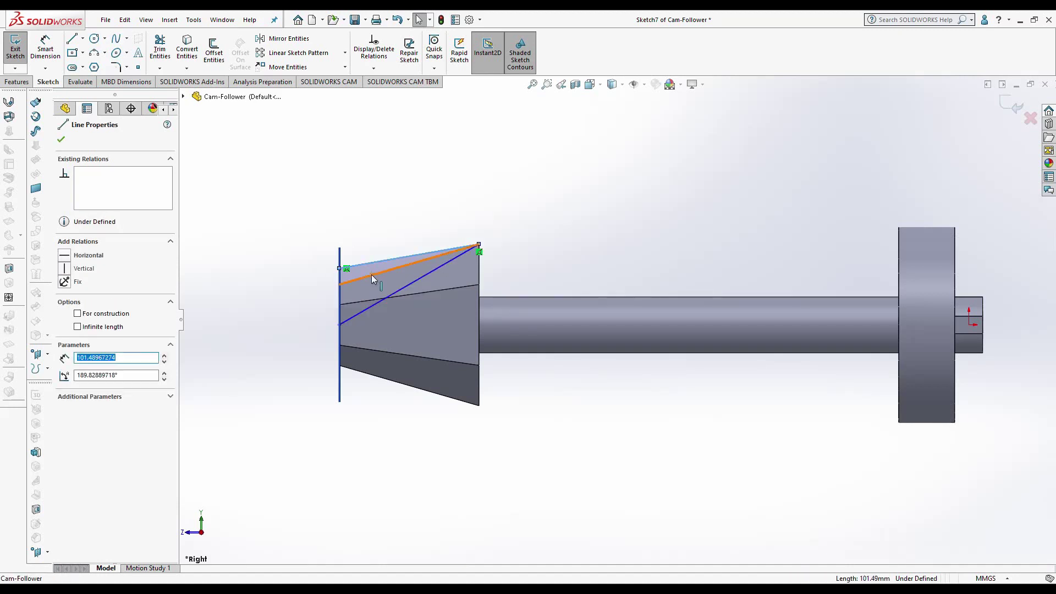
pyautogui.keyDown('ctrl'); pyautogui.click(401, 267); pyautogui.keyUp('ctrl')
pyautogui.press('Escape')
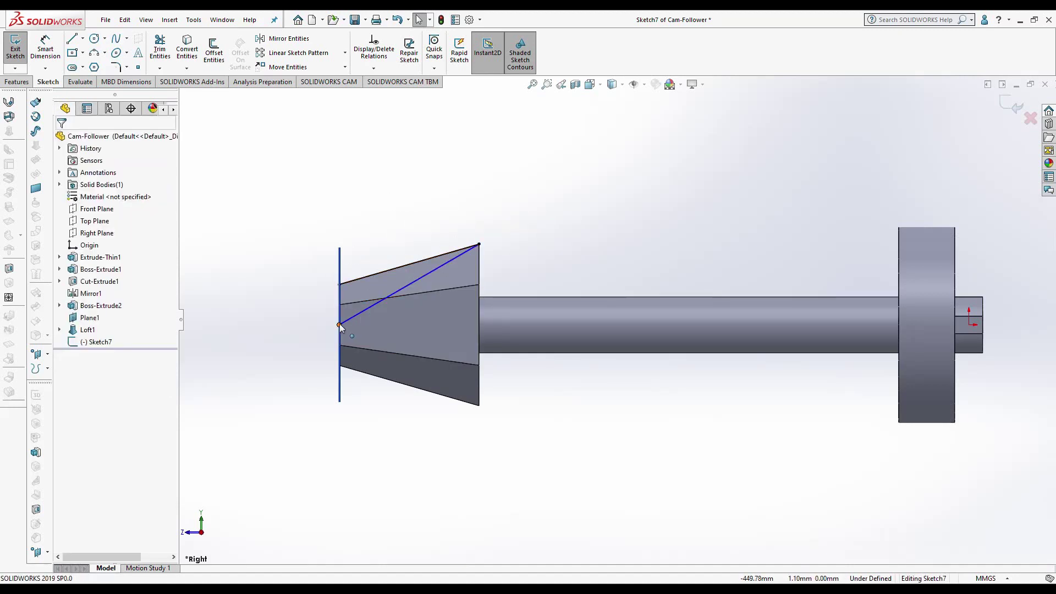
# Step: Make the triangle's corner point coincident with the origin and exit the sketch
pyautogui.click(340, 326)
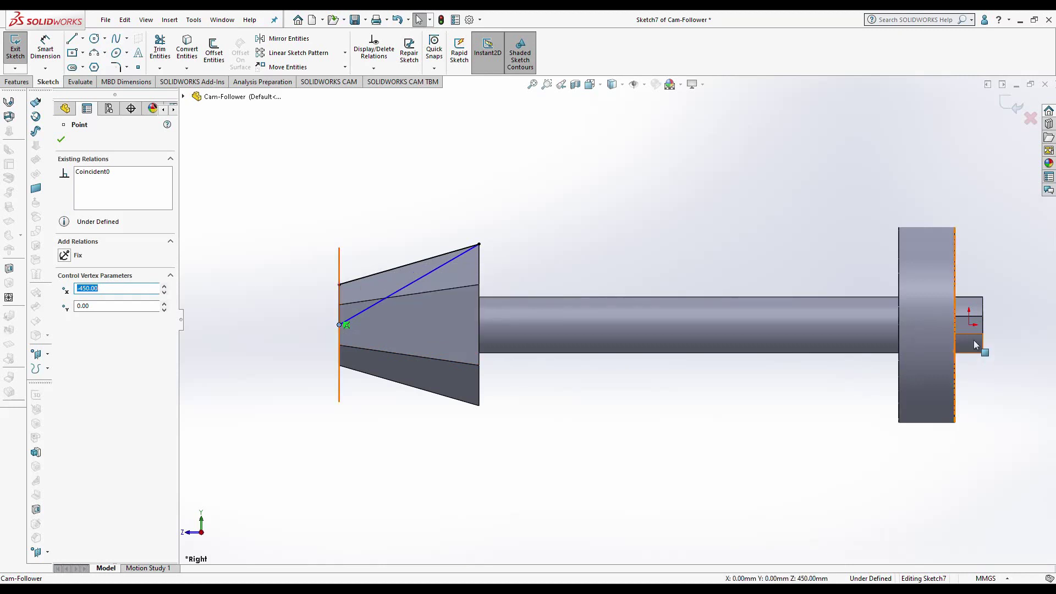
pyautogui.keyDown('ctrl'); pyautogui.click(970, 325); pyautogui.keyUp('ctrl')
pyautogui.click(940, 283)
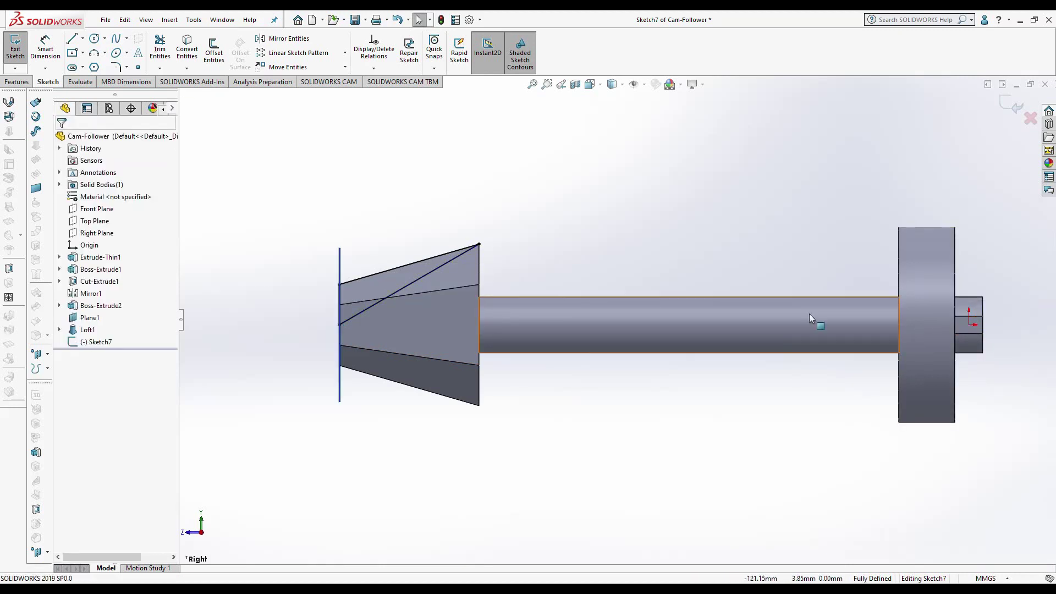
pyautogui.click(1014, 110)
# Step: Extruded-cut the triangle Through All - Both, slicing an angled facet into the tip
pyautogui.click(171, 57)
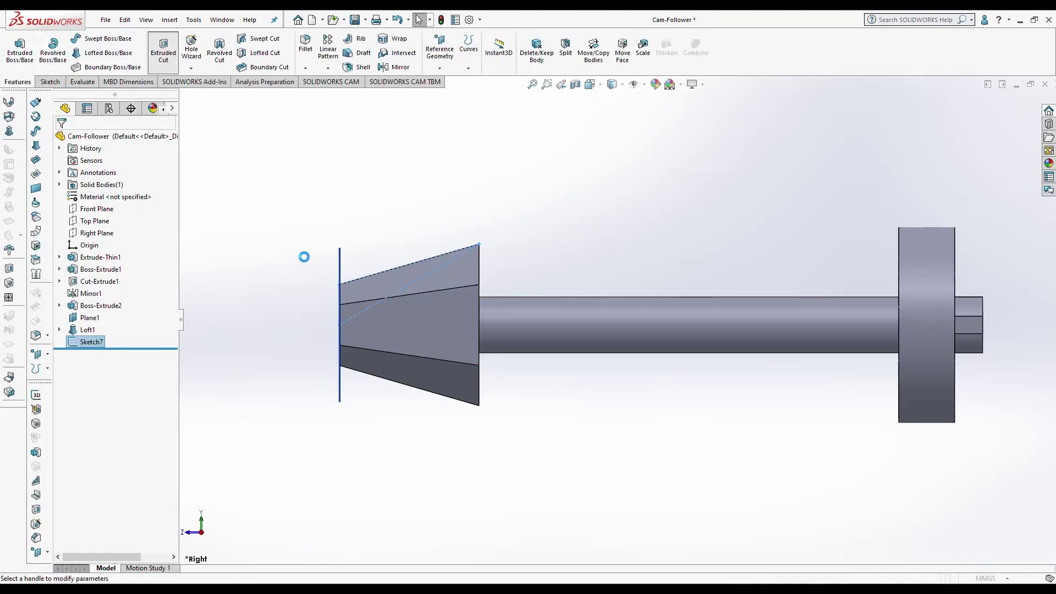
pyautogui.click(121, 205)
pyautogui.click(99, 232)
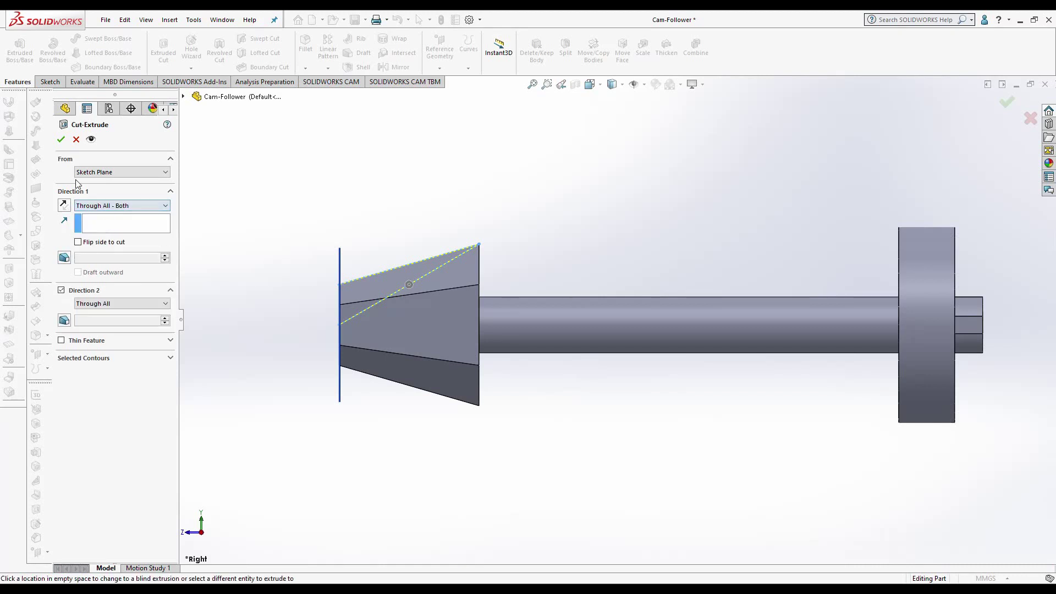
pyautogui.click(61, 140)
pyautogui.moveTo(294, 174)
pyautogui.mouseDown(button='middle')
pyautogui.moveTo(378, 248)
pyautogui.moveTo(376, 275)
pyautogui.mouseUp(button='middle')
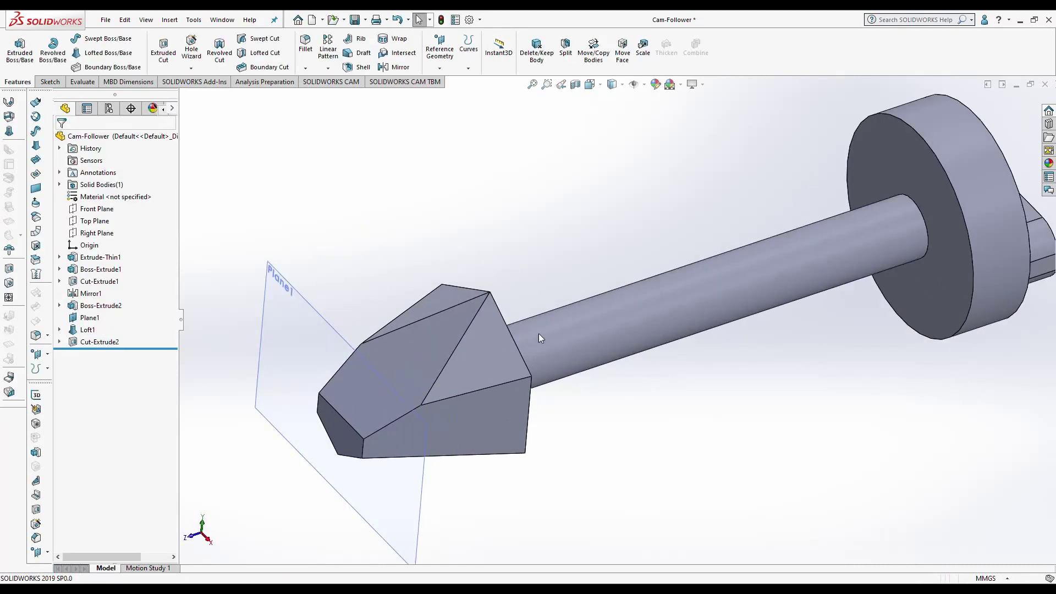
# Step: Use Move Face to push the tip's back face slightly toward the tip
pyautogui.moveTo(458, 251); pyautogui.dragTo(498, 333, button='middle')
pyautogui.scroll(-3, 445, 306)
pyautogui.click(444, 305)
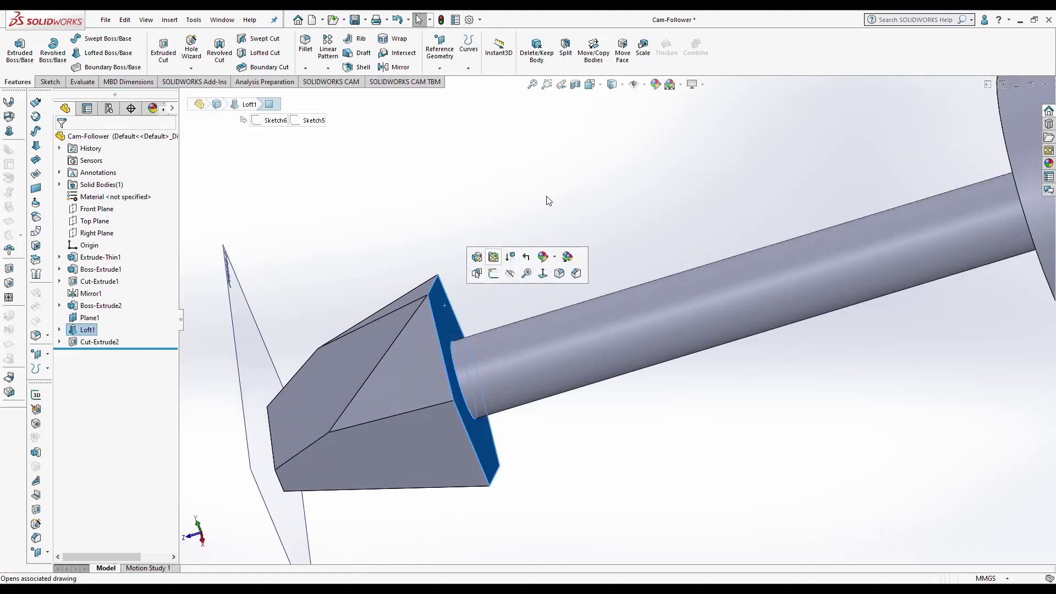
pyautogui.click(622, 49)
pyautogui.moveTo(405, 397); pyautogui.dragTo(467, 398)
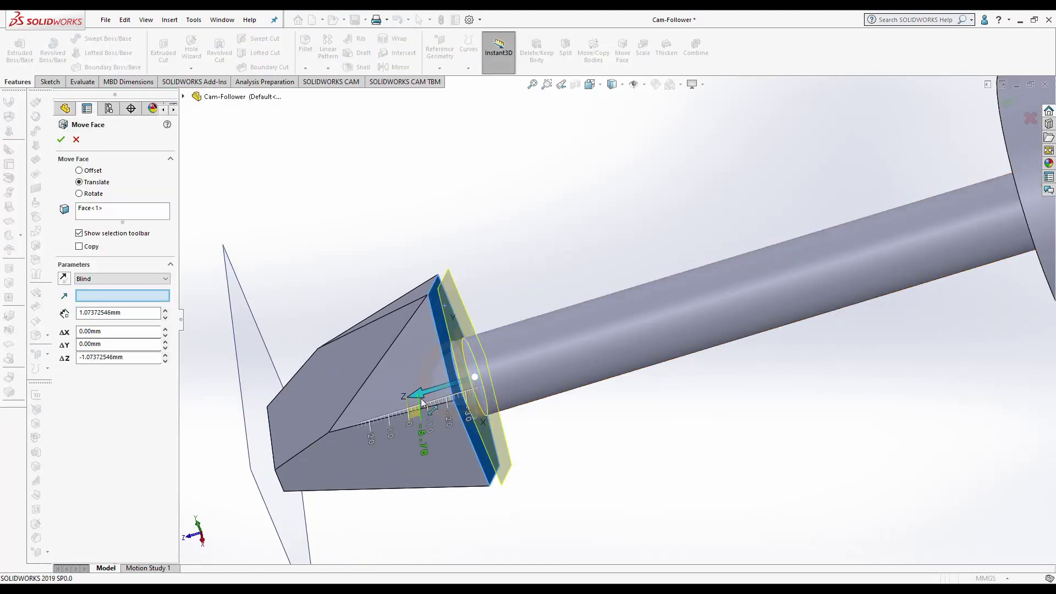
pyautogui.click(61, 140)
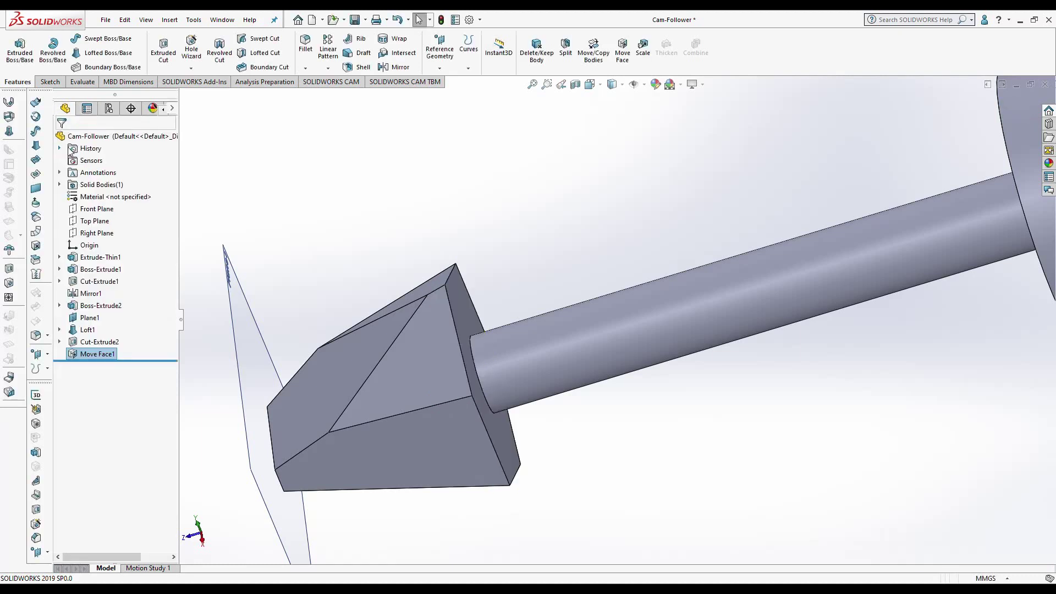
# Step: Start a sketch on the tip's back face, then discard it
pyautogui.click(467, 305)
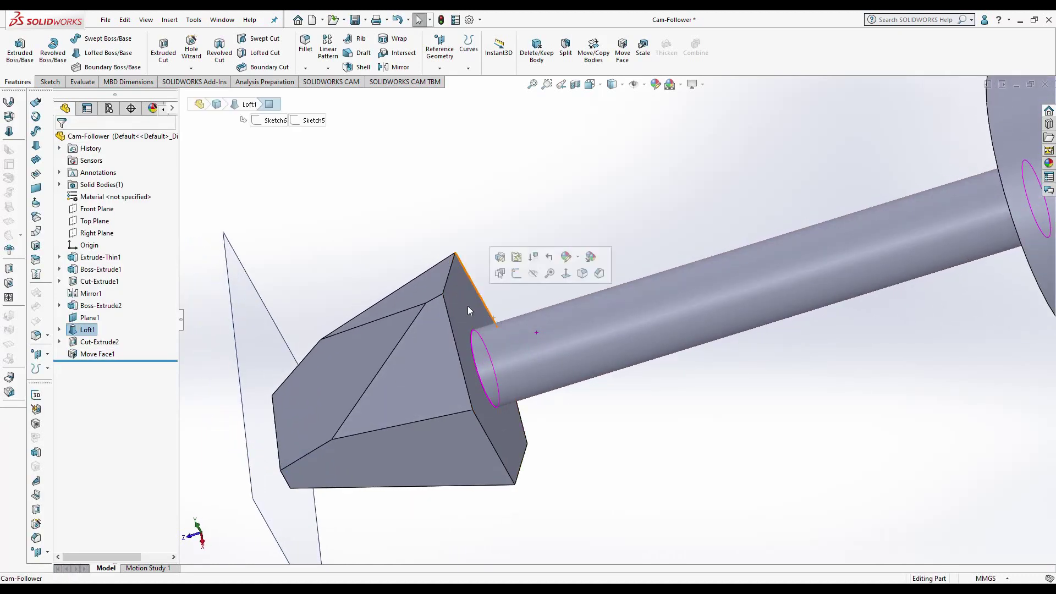
pyautogui.click(62, 58)
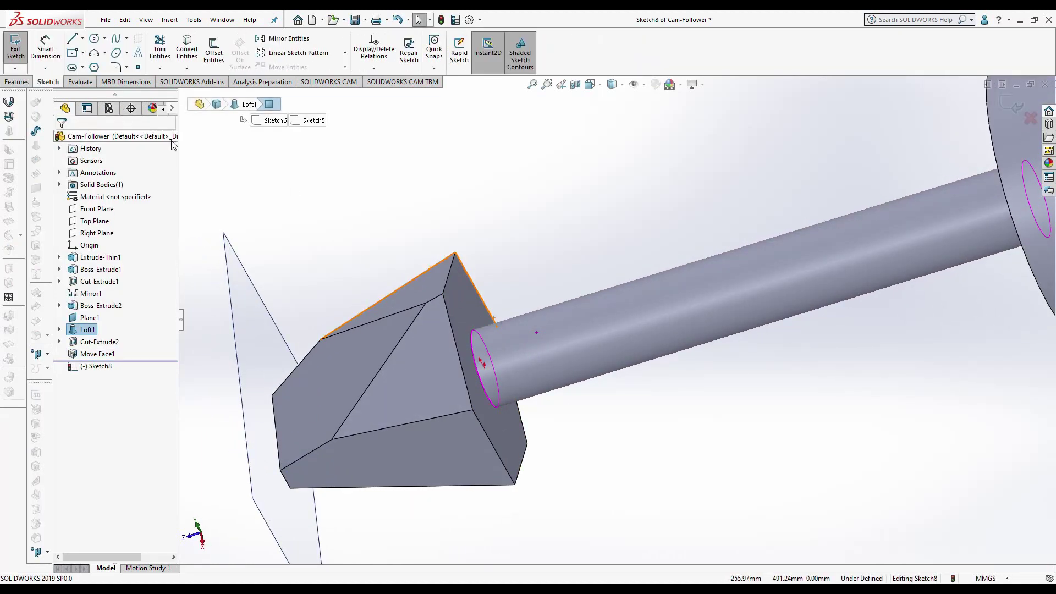
pyautogui.click(1030, 118)
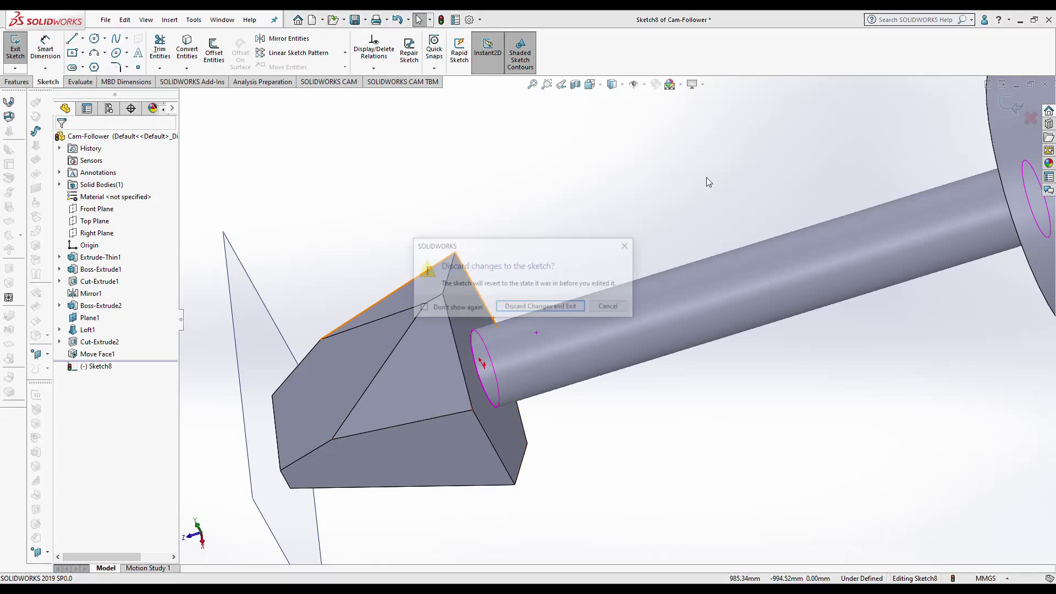
pyautogui.click(564, 305)
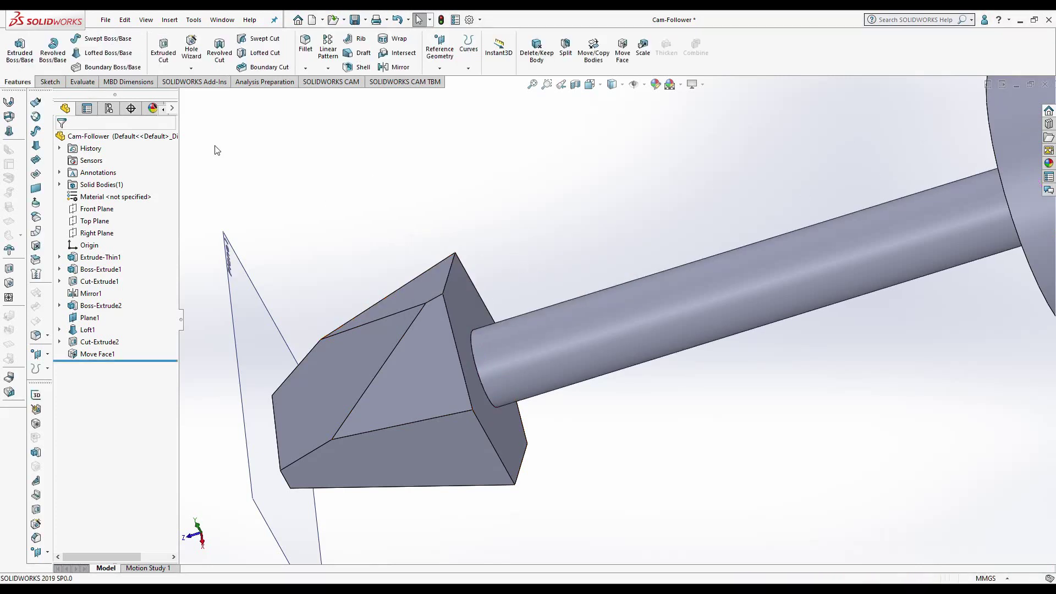
# Step: Convert the back face outline and extrude it 20 mm as a boss toward the shaft
pyautogui.click(453, 288)
pyautogui.click(472, 299)
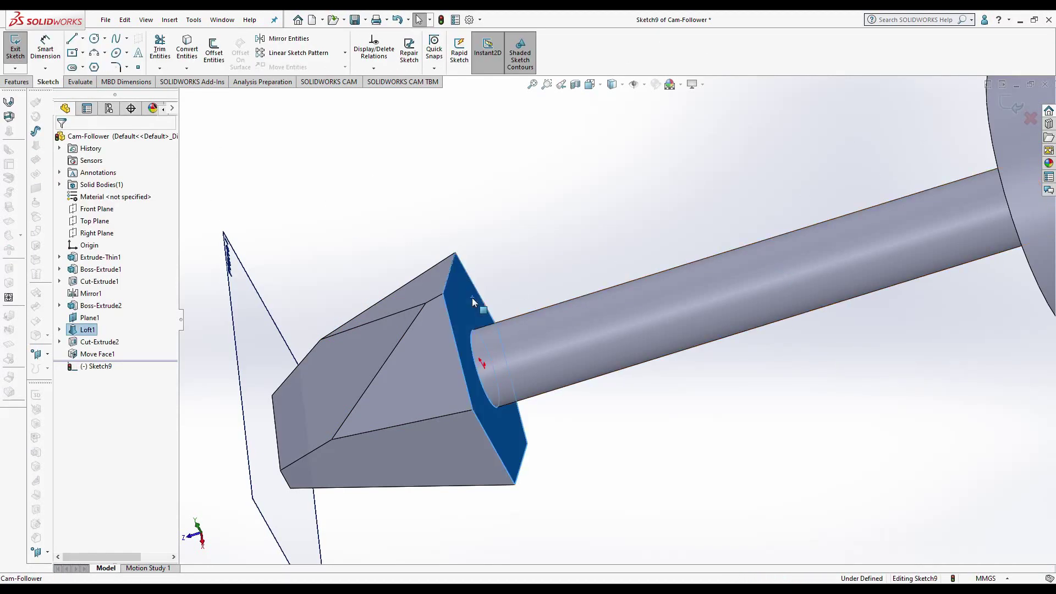
pyautogui.rightClick(472, 298)
pyautogui.click(469, 219)
pyautogui.click(187, 49)
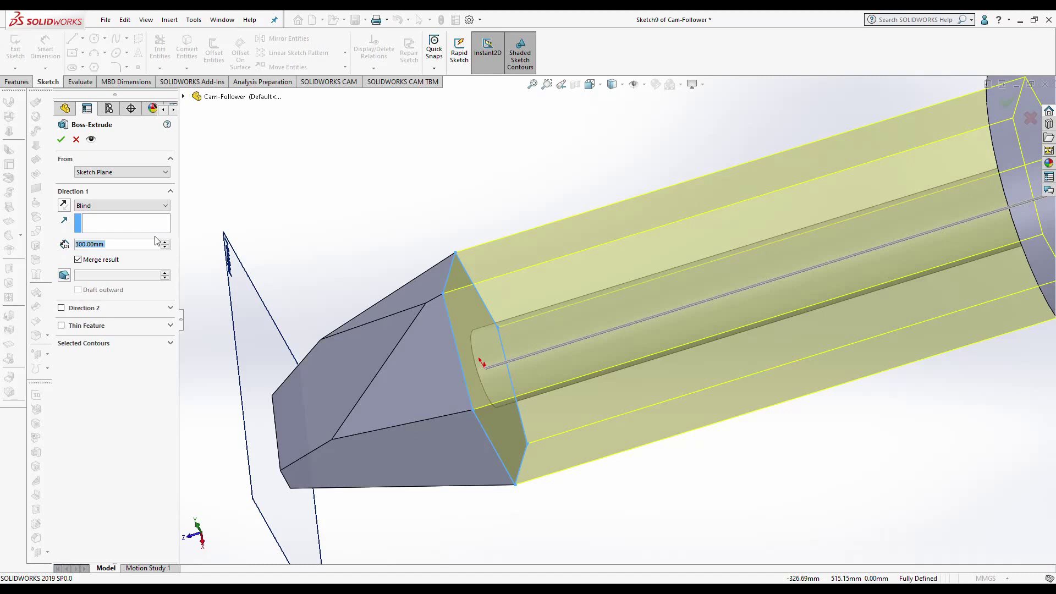
pyautogui.write('20')
pyautogui.press('Return')
pyautogui.click(61, 139)
# Step: Switch to the Wing Mechanism assembly and display the wing's sketch dimensions
pyautogui.moveTo(342, 208)
pyautogui.mouseDown(button='middle')
pyautogui.moveTo(456, 264)
pyautogui.moveTo(517, 220)
pyautogui.mouseUp(button='middle')
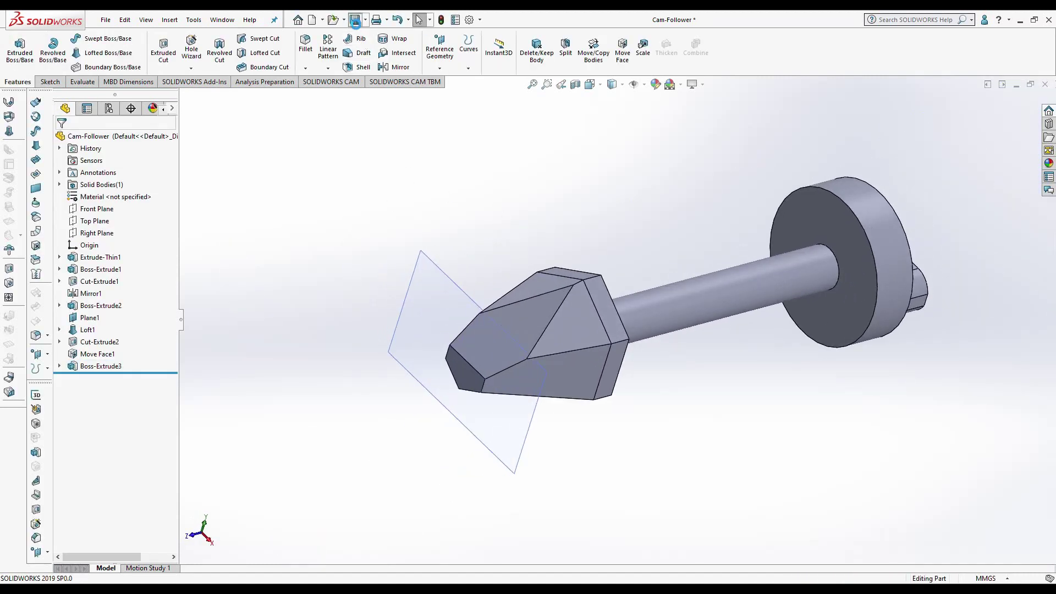
pyautogui.hotkey('ctrl', 'Tab')
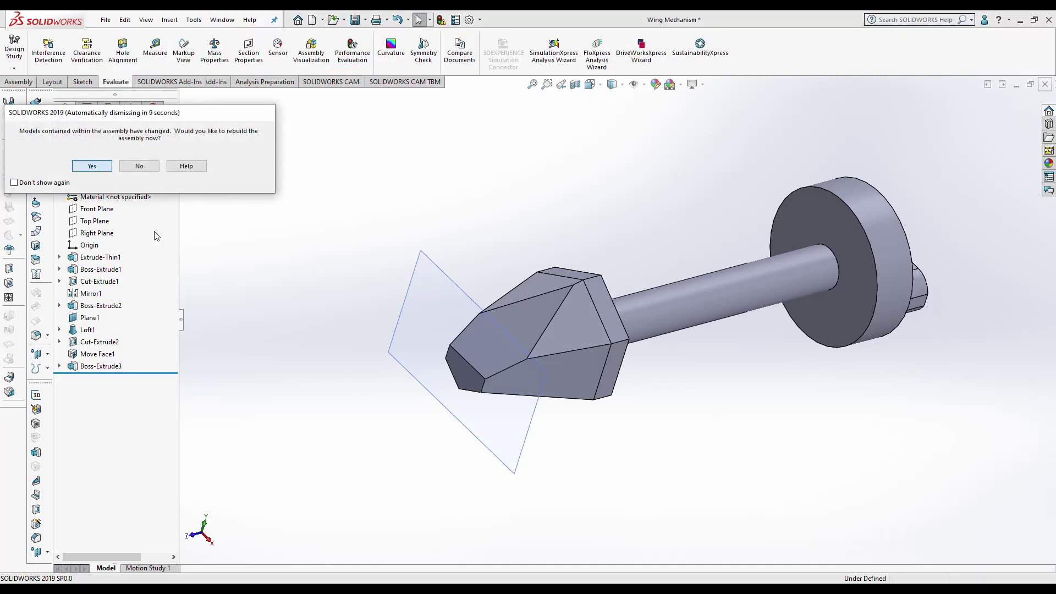
pyautogui.press('Return')
pyautogui.moveTo(628, 282); pyautogui.dragTo(649, 337, button='middle')
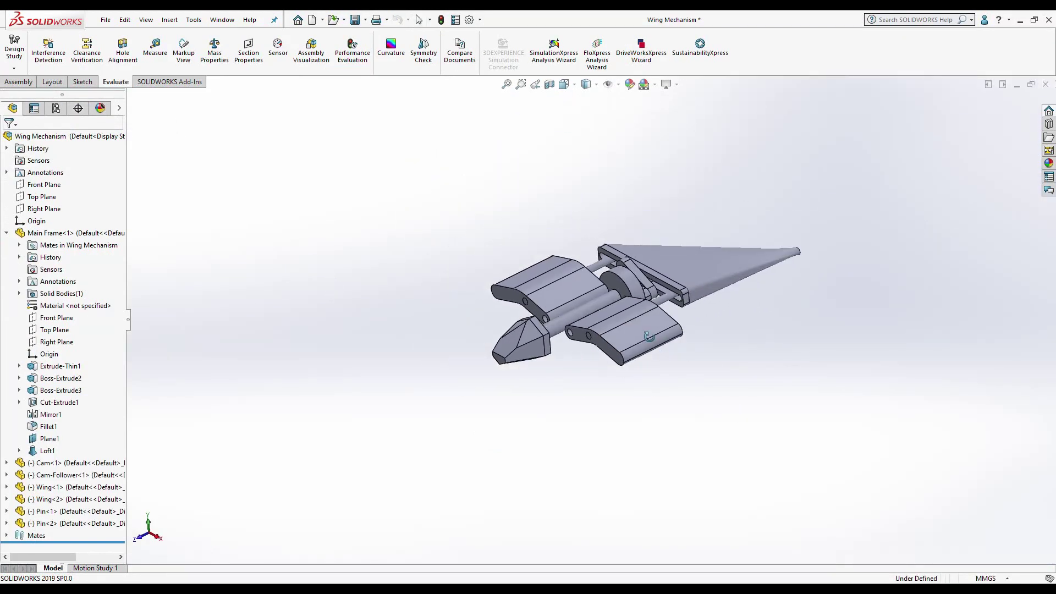
pyautogui.doubleClick(650, 337)
pyautogui.scroll(-3, 652, 324)
pyautogui.click(657, 277)
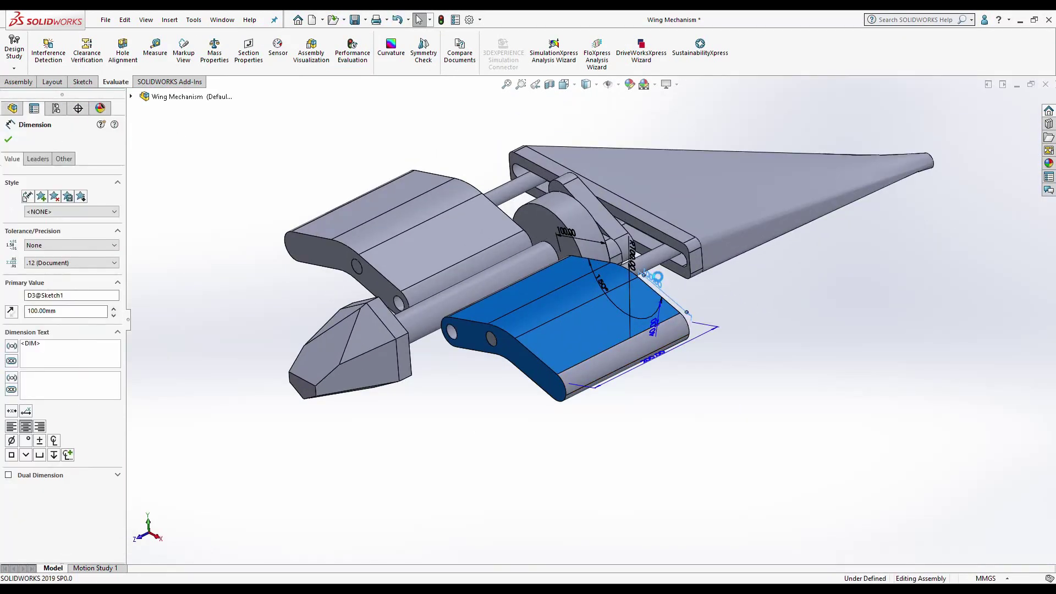
pyautogui.doubleClick(657, 276)
pyautogui.press('Return')
pyautogui.click(441, 20)
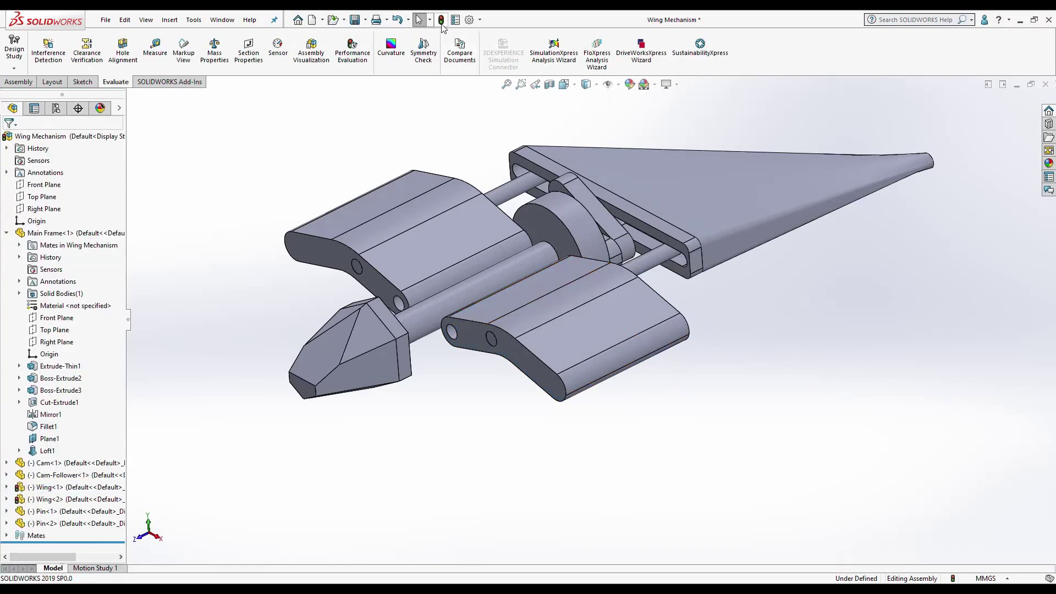
# Step: Change the wing length D3@Sketch1 from 250 to 300 mm and rebuild
pyautogui.doubleClick(684, 371)
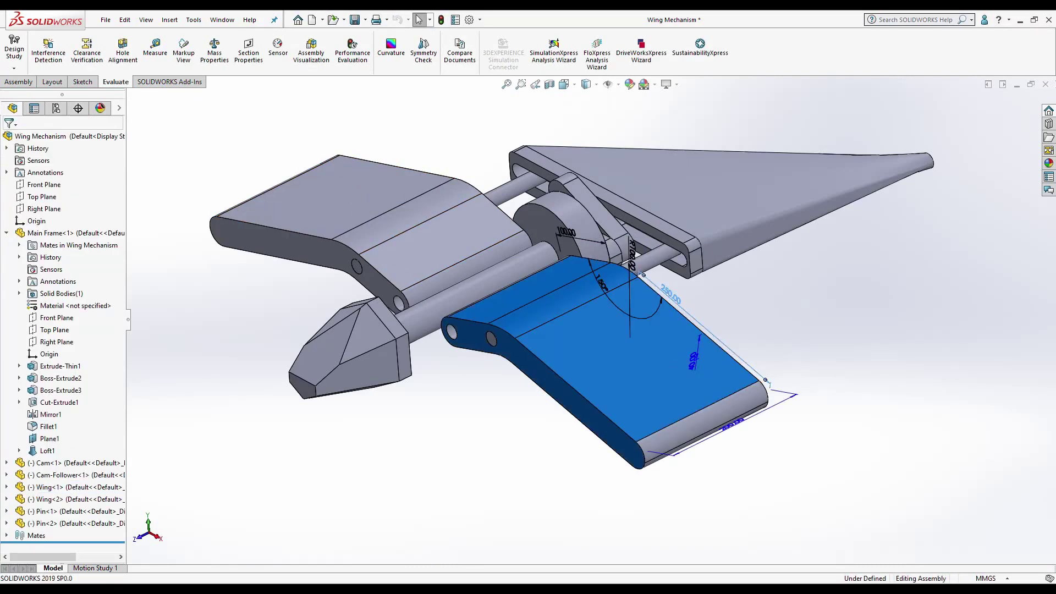
pyautogui.doubleClick(670, 294)
pyautogui.write('300')
pyautogui.press('Return')
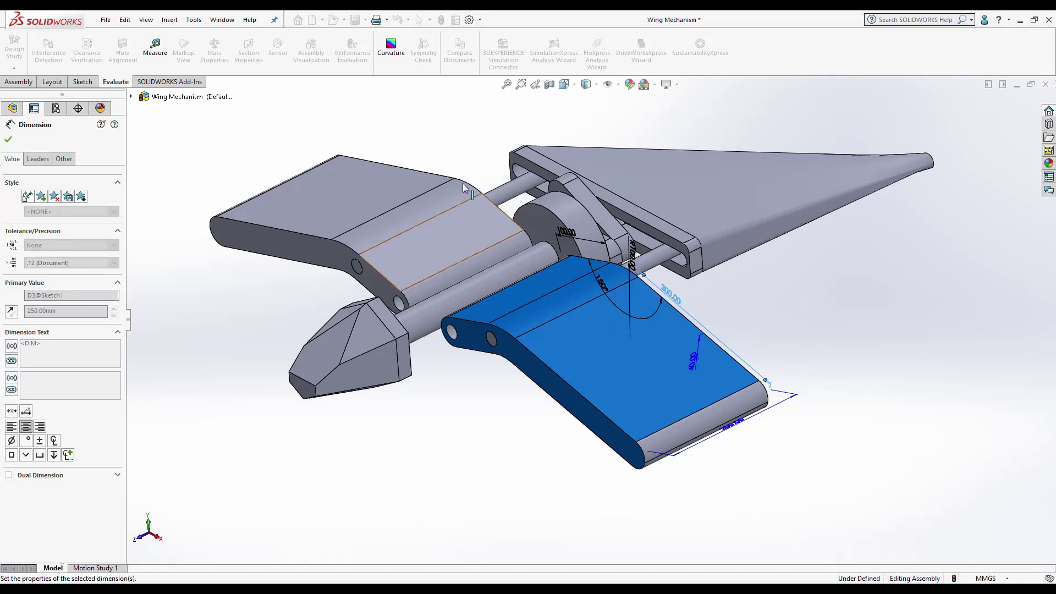
pyautogui.press('Escape')
pyautogui.hotkey('ctrl', 'b')
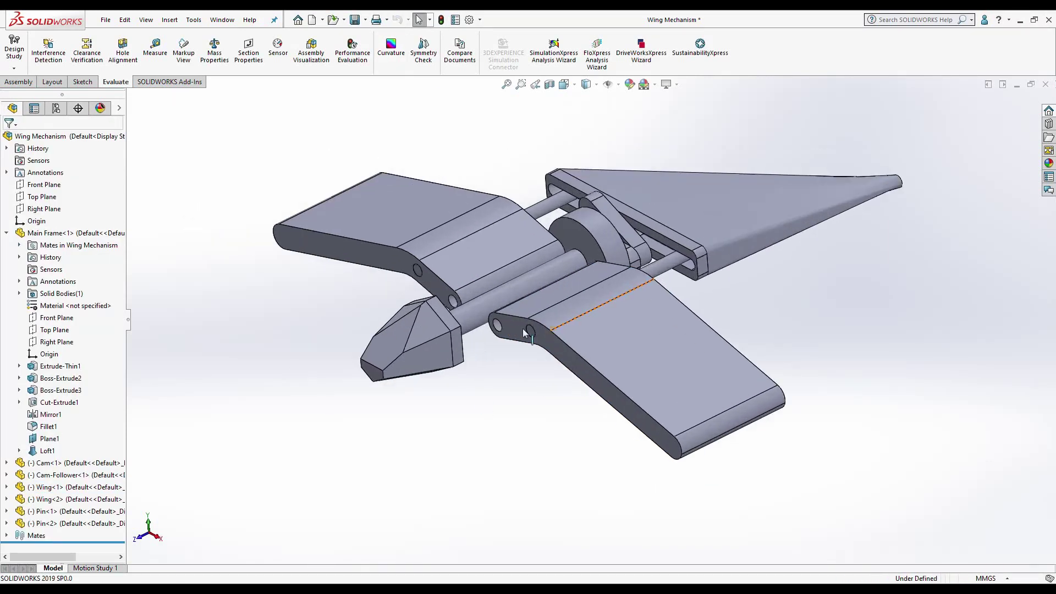
pyautogui.scroll(-5, 486, 339)
pyautogui.press('f')
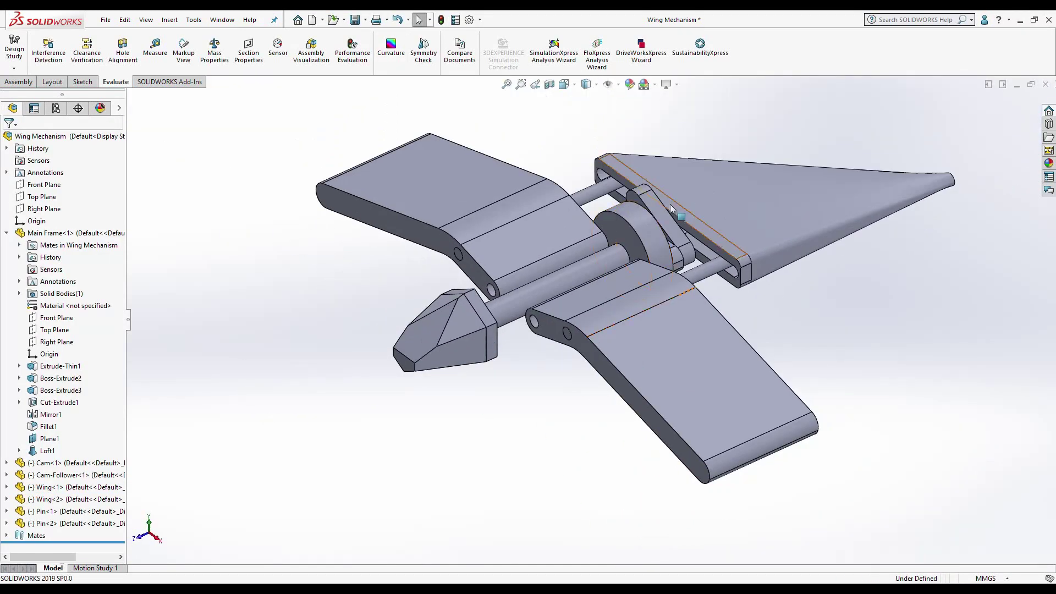
pyautogui.scroll(-2, 707, 199)
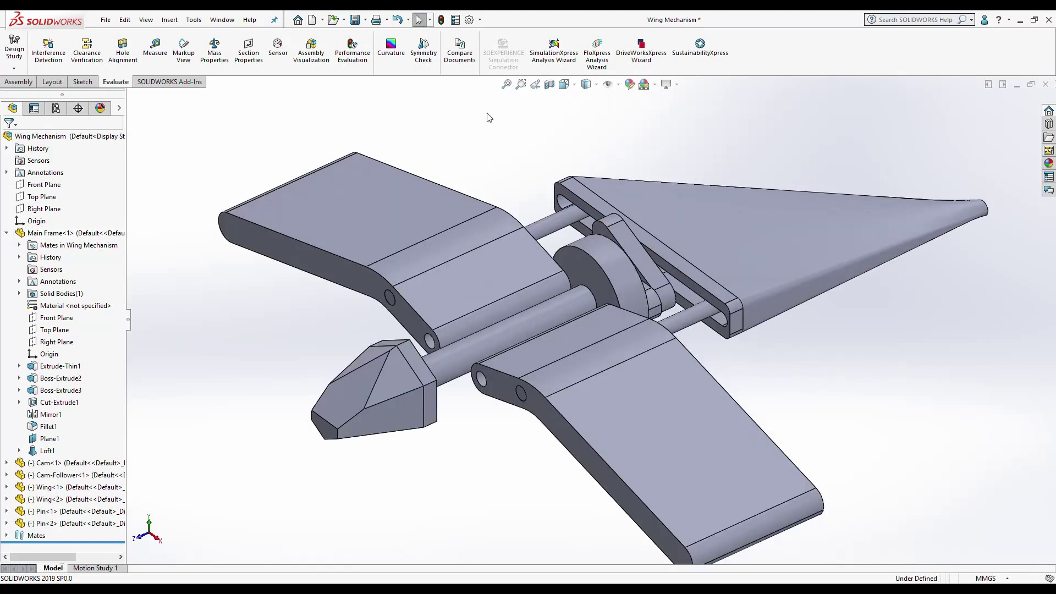
# Step: Save the assembly and its parts, and open the upper Wing part on its own
pyautogui.hotkey('ctrl', 's')
pyautogui.click(221, 263)
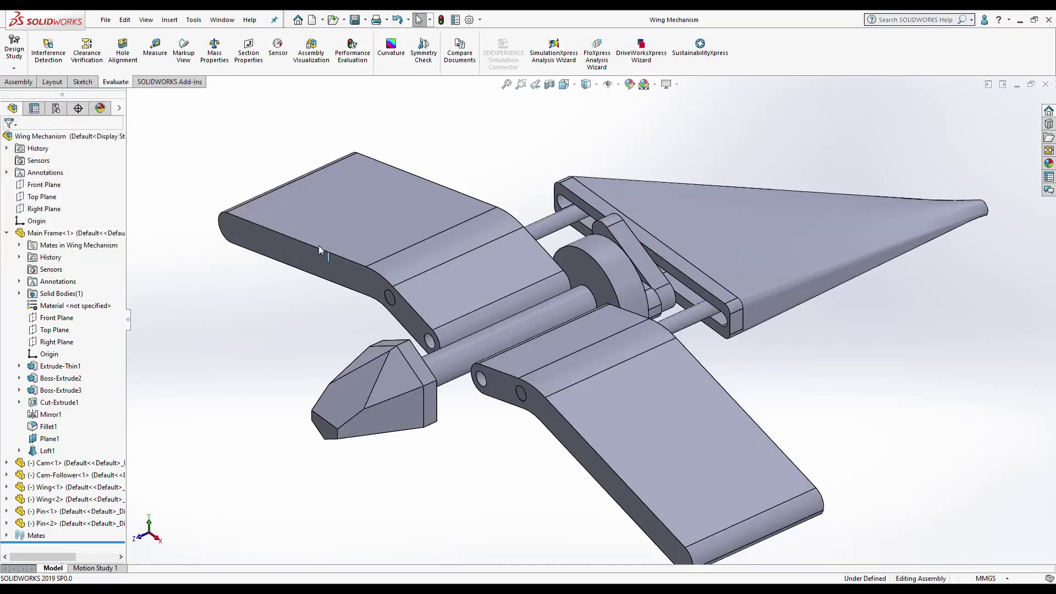
pyautogui.click(363, 216)
pyautogui.click(384, 225)
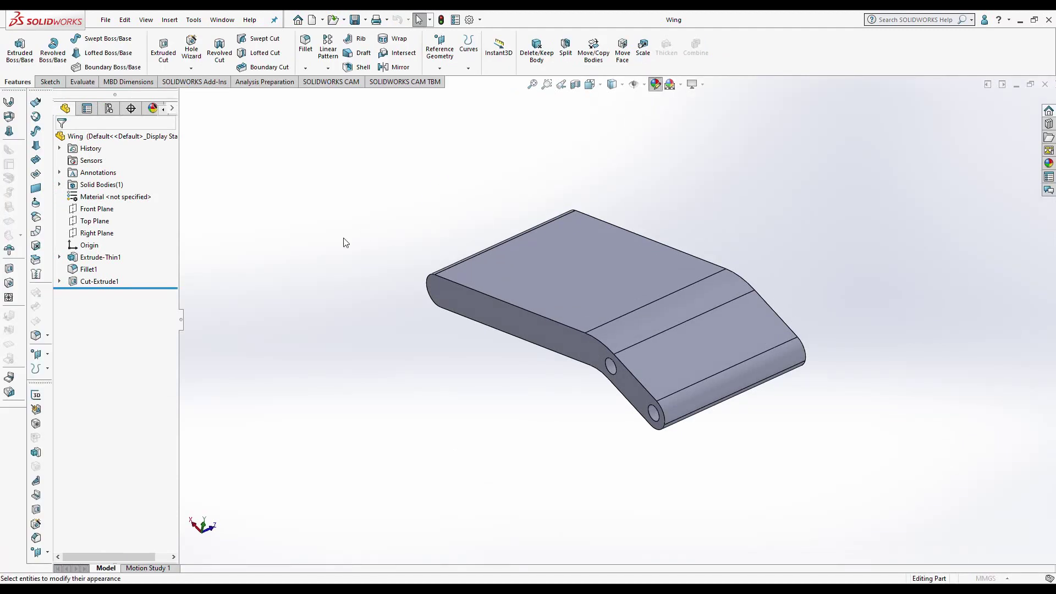
# Step: Colour the Wing part orange, then save and close it
pyautogui.click(98, 368)
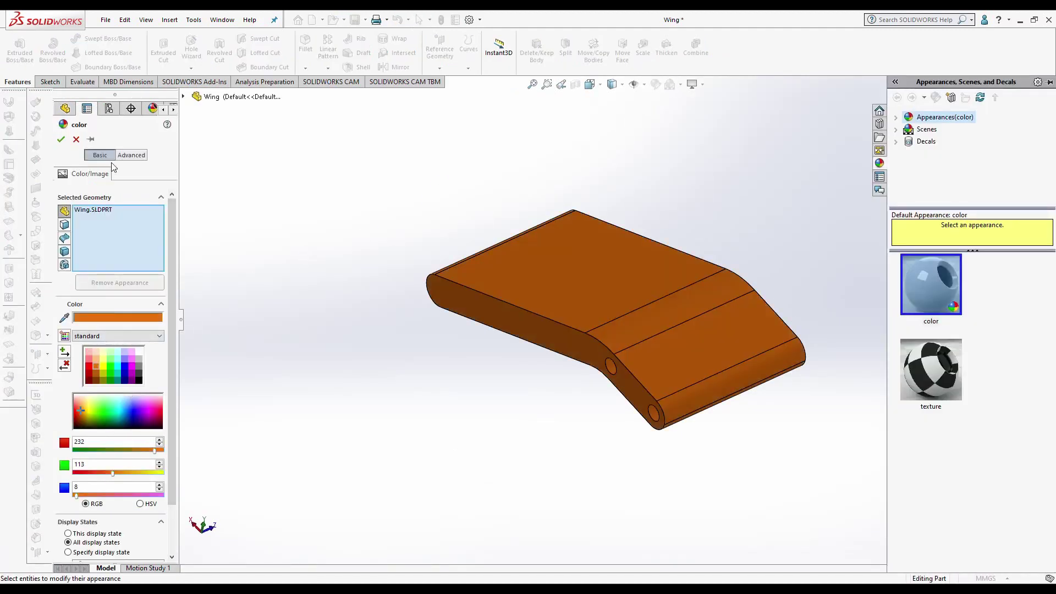
pyautogui.click(61, 140)
pyautogui.click(1046, 84)
pyautogui.click(527, 302)
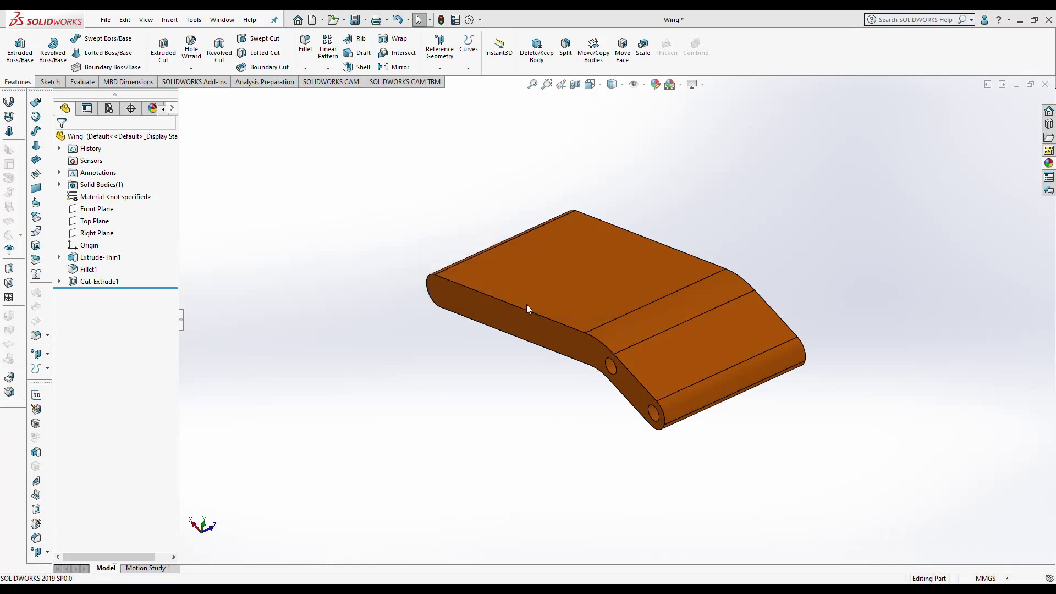
# Step: Give the Main Frame part a 128,128,128 medium grey appearance, then save and close it
pyautogui.click(689, 223)
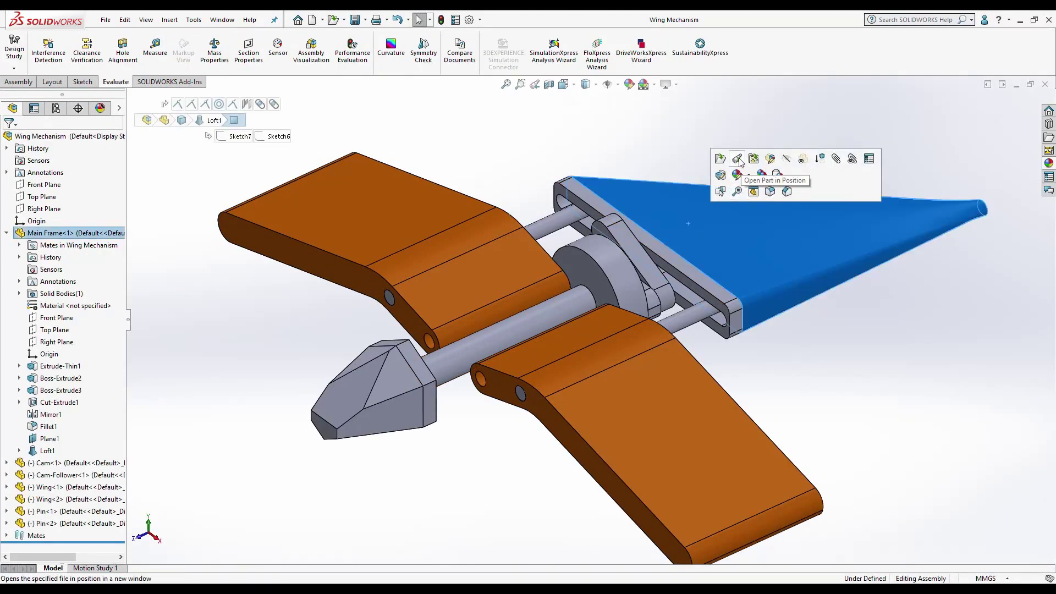
pyautogui.click(736, 170)
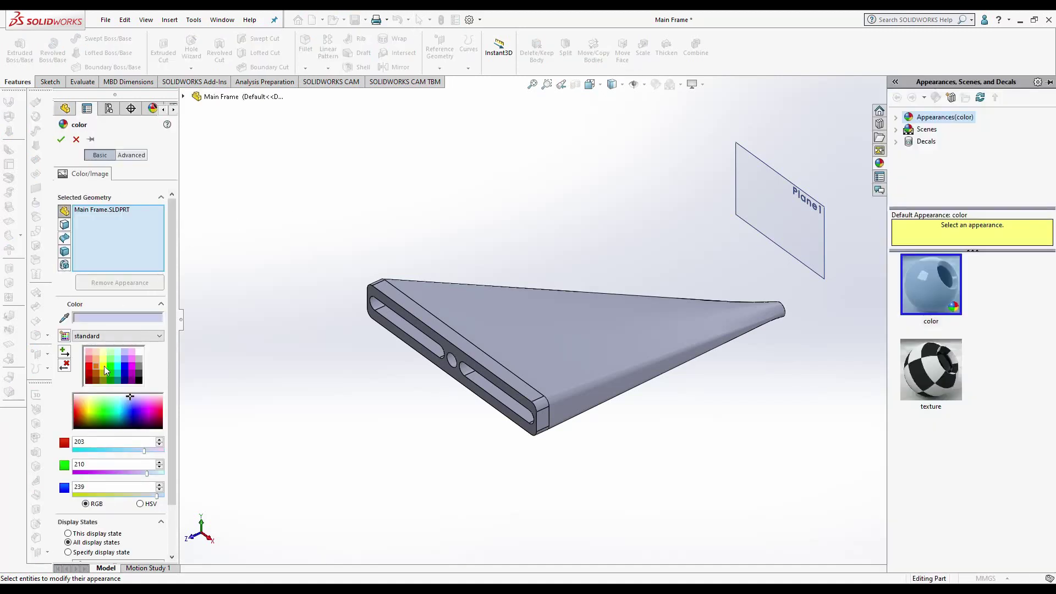
pyautogui.click(138, 366)
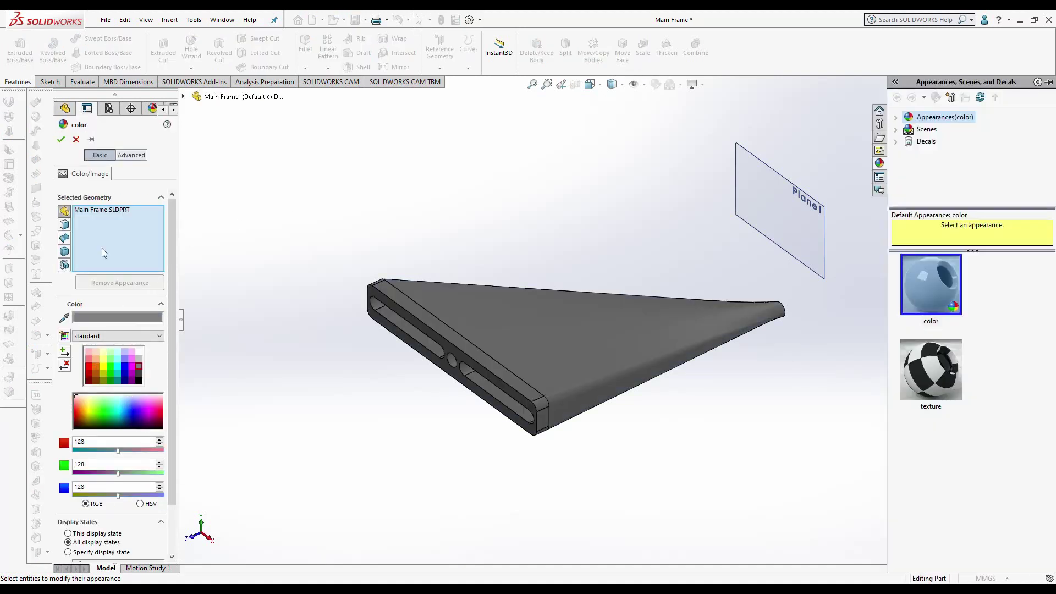
pyautogui.click(61, 141)
pyautogui.click(1045, 84)
pyautogui.click(508, 301)
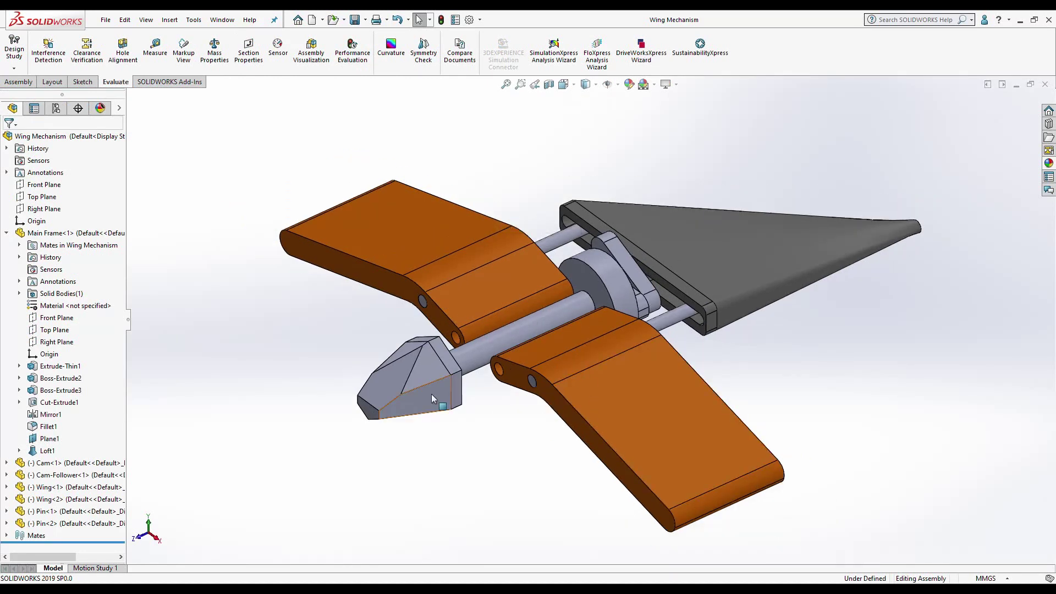
# Step: Open the Cam-Follower part and colour the whole body grey
pyautogui.click(413, 385)
pyautogui.click(441, 319)
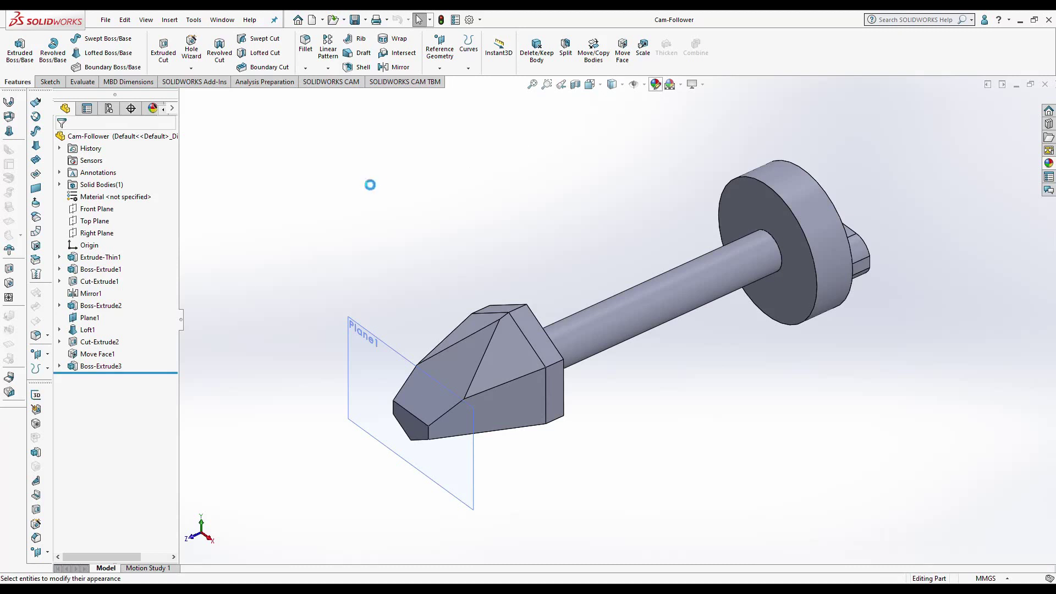
pyautogui.click(140, 364)
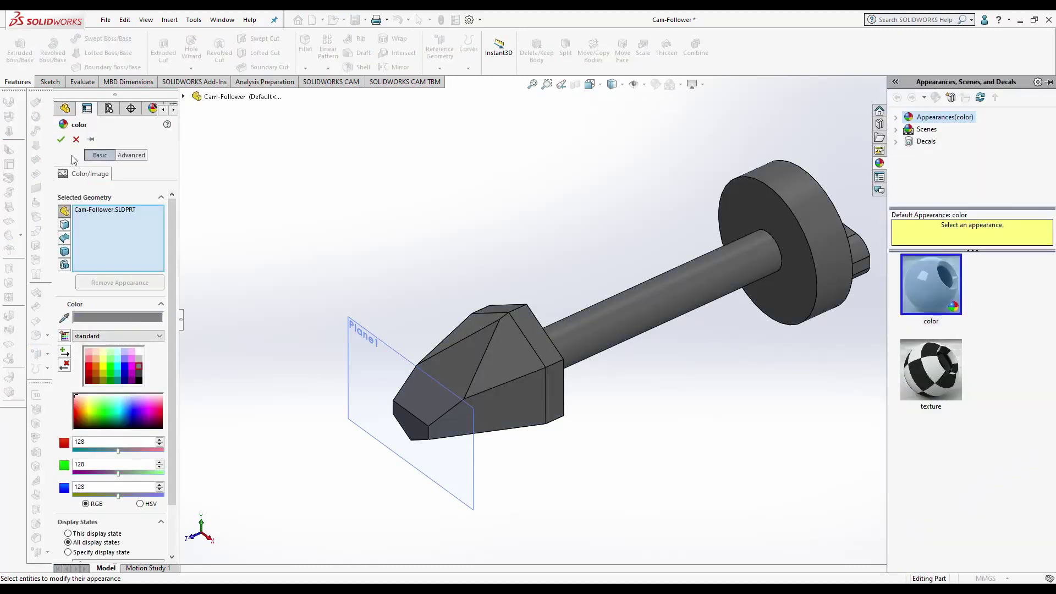
pyautogui.click(61, 139)
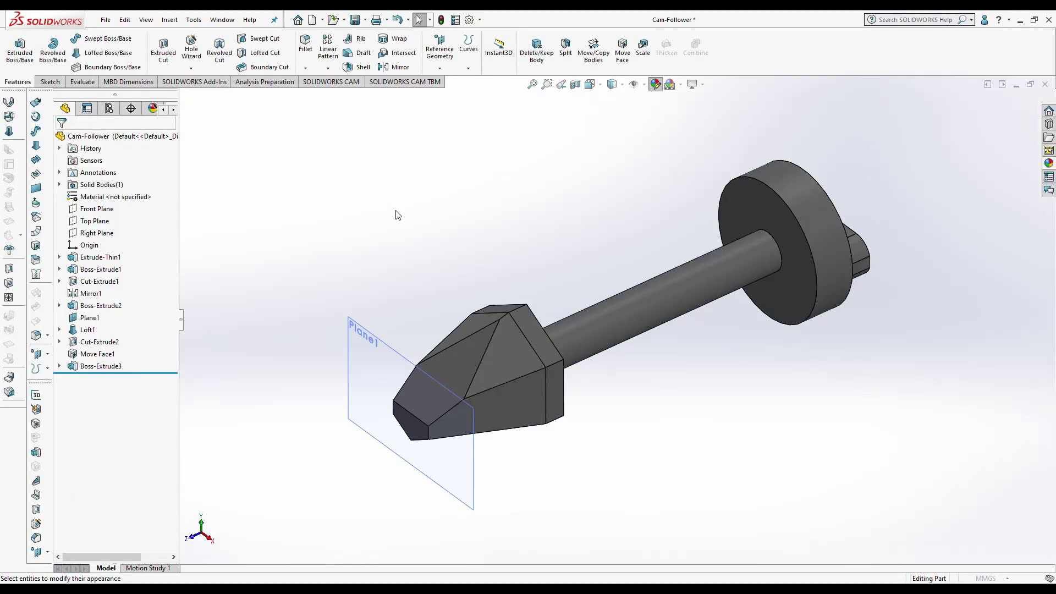
# Step: Colour two faces on the cam-follower's nose pure blue and return to the assembly
pyautogui.rightClick(155, 258)
pyautogui.click(187, 267)
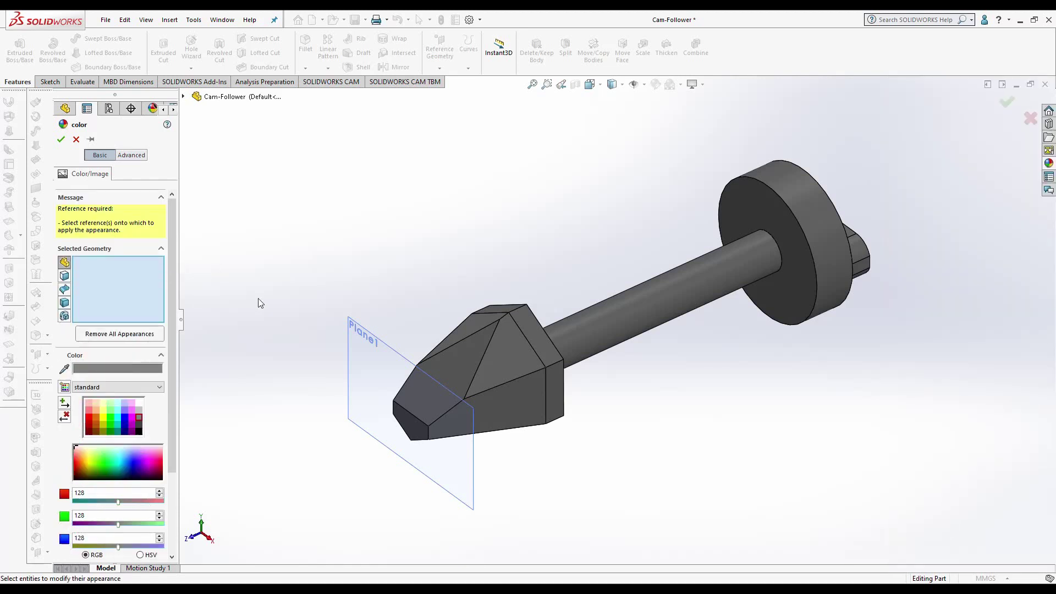
pyautogui.click(125, 417)
pyautogui.click(491, 361)
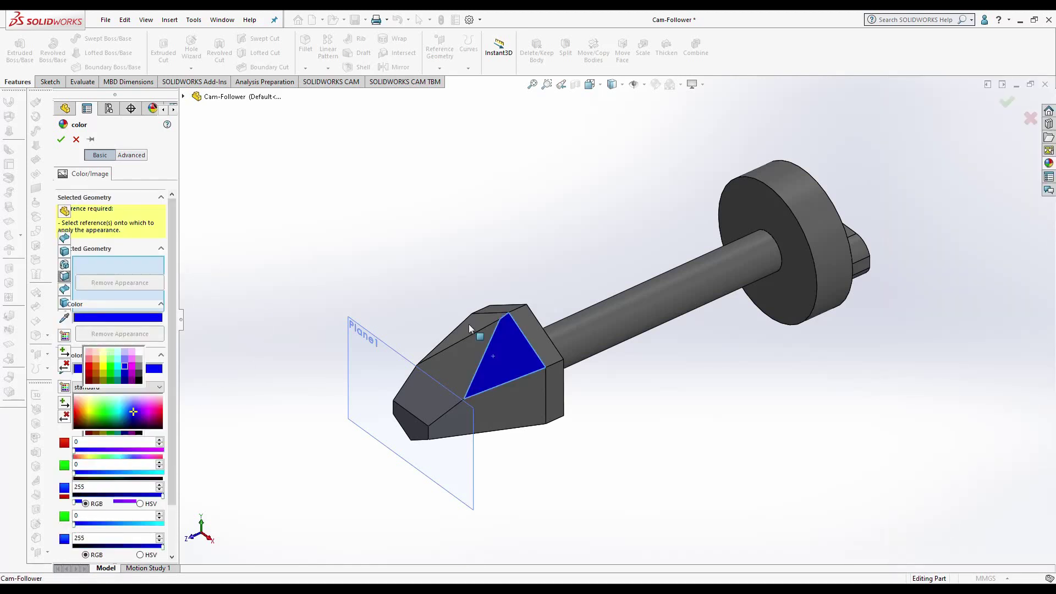
pyautogui.click(469, 325)
pyautogui.press('Return')
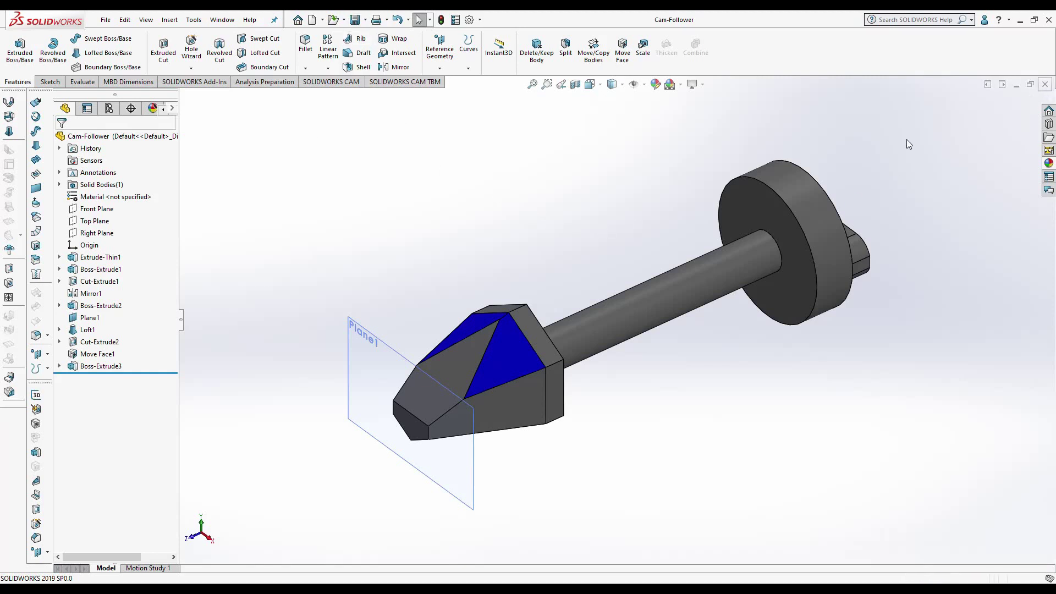
pyautogui.hotkey('ctrl', 'Tab')
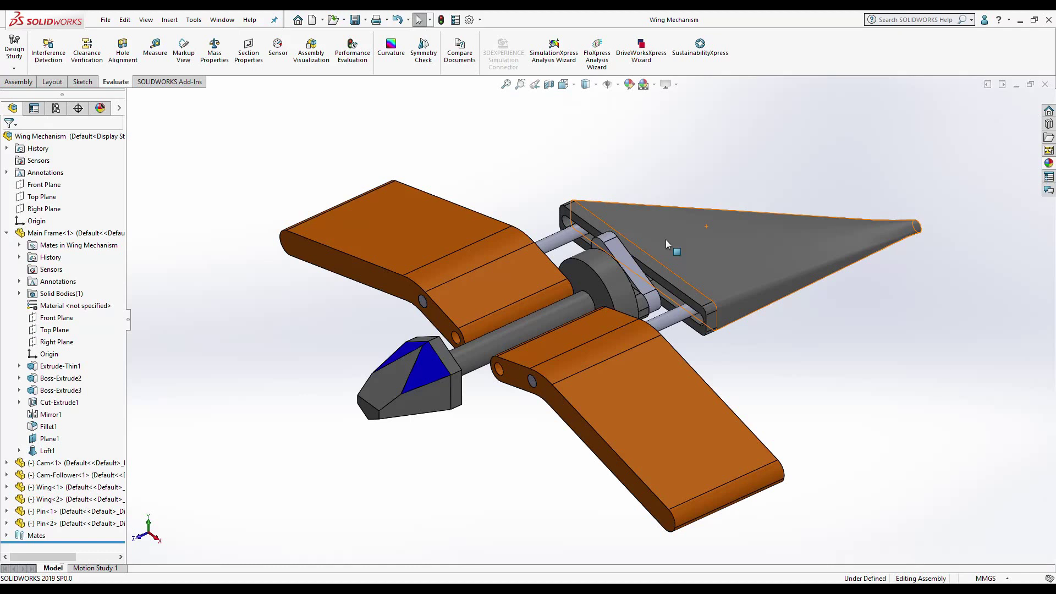
# Step: Recolour the Wing part from orange to blue, then save and close it
pyautogui.click(642, 372)
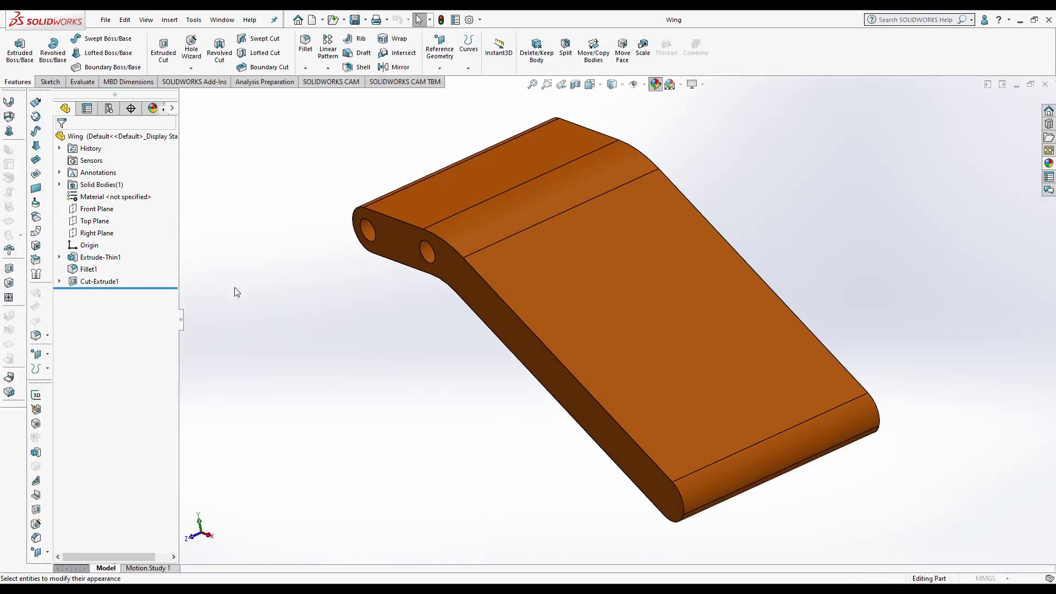
pyautogui.click(129, 372)
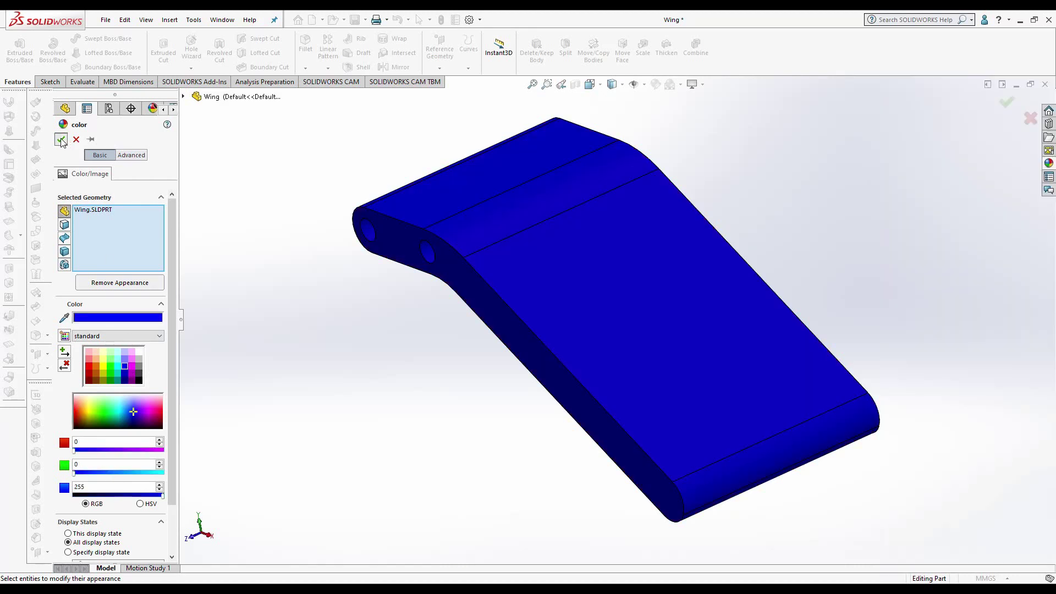
pyautogui.click(62, 140)
pyautogui.hotkey('ctrl', 'w')
pyautogui.click(507, 299)
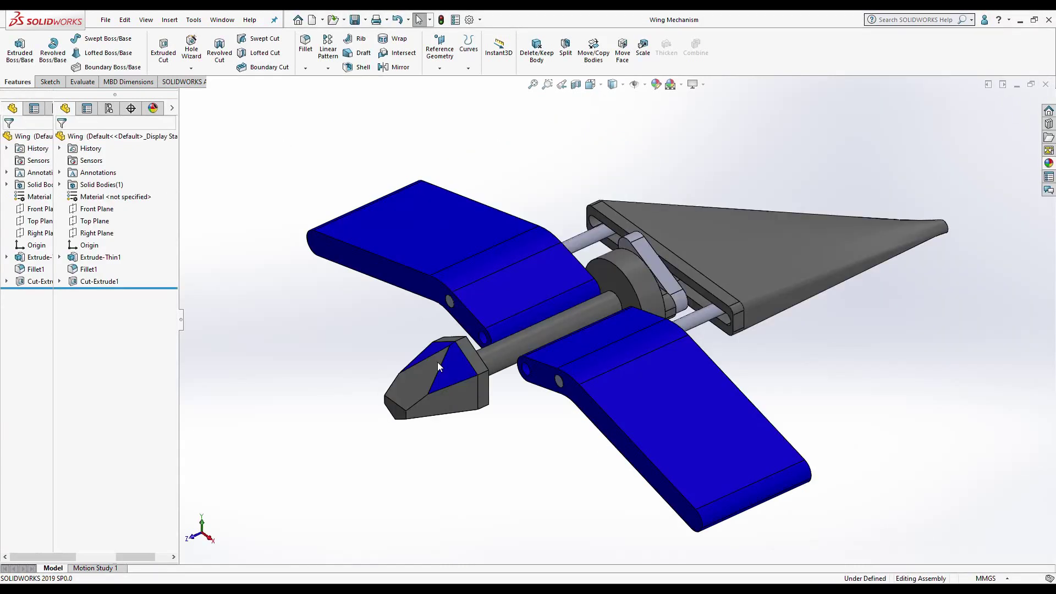
# Step: Give the pin and cam parts the grey appearance
pyautogui.click(671, 325)
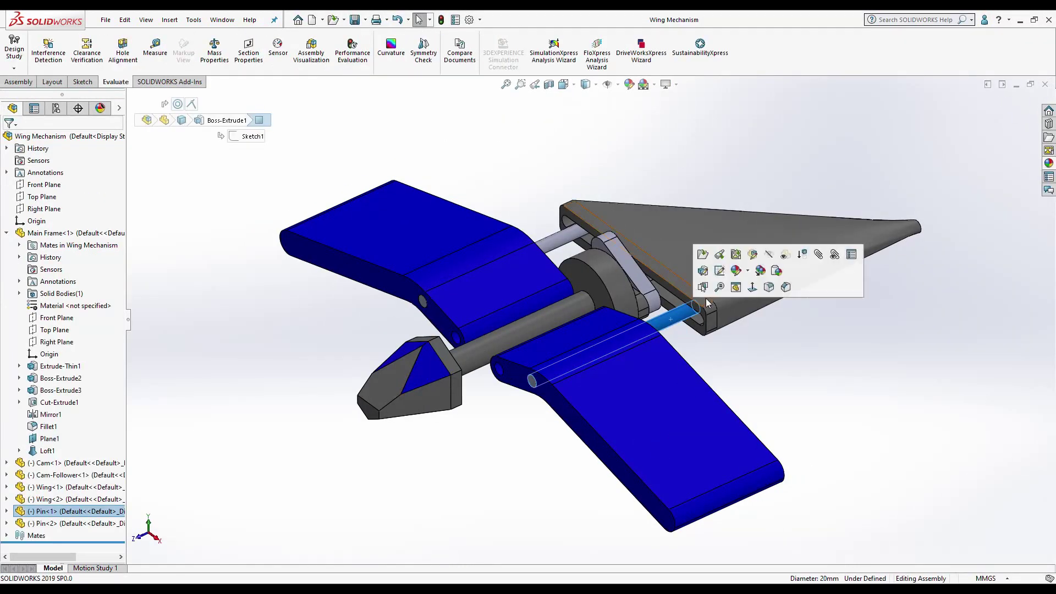
pyautogui.click(732, 254)
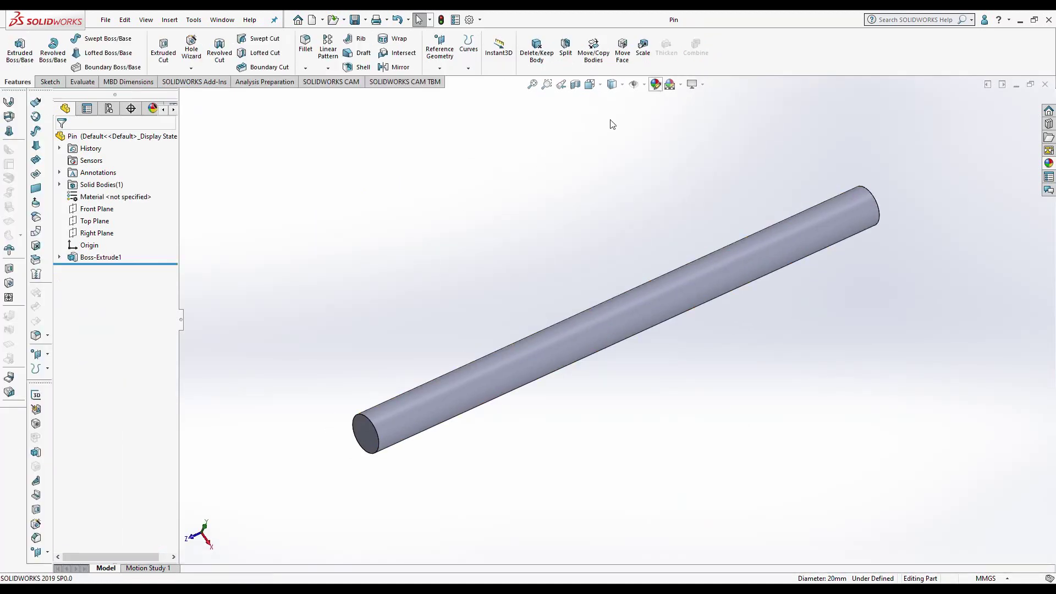
pyautogui.click(138, 368)
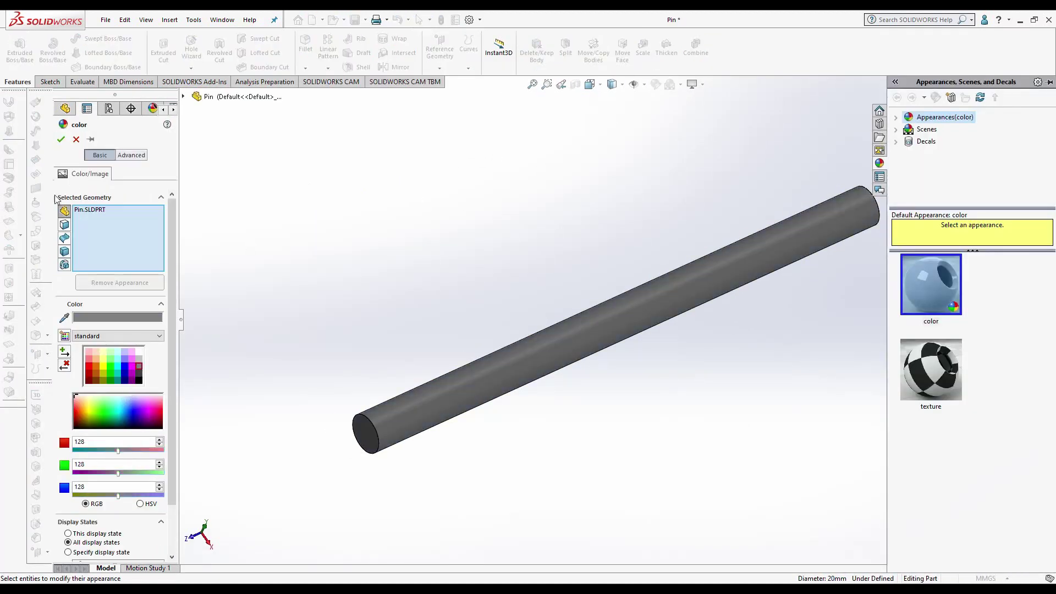
pyautogui.click(60, 139)
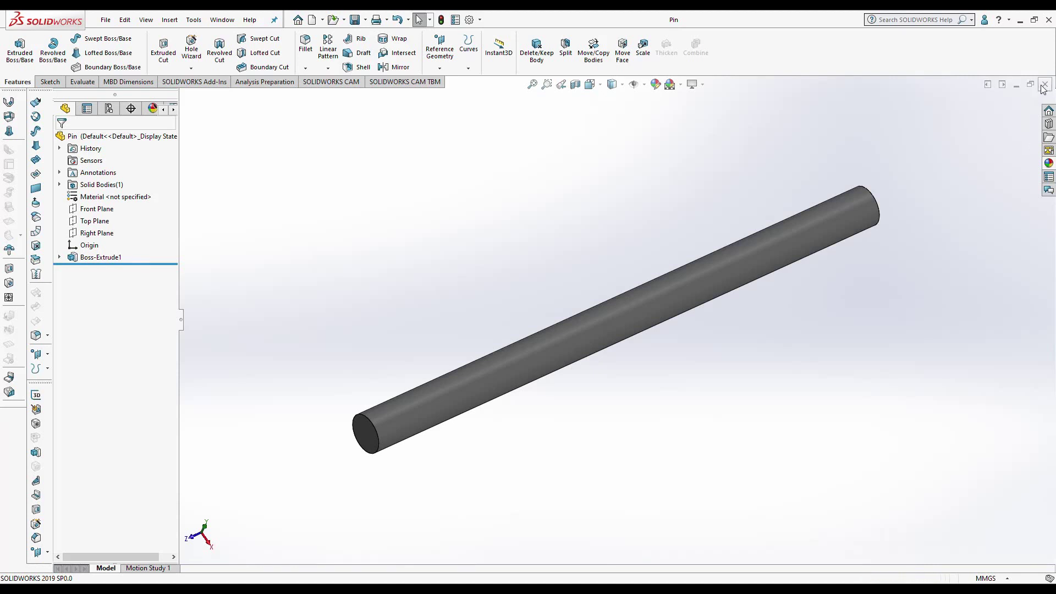
pyautogui.click(1045, 84)
pyautogui.click(633, 264)
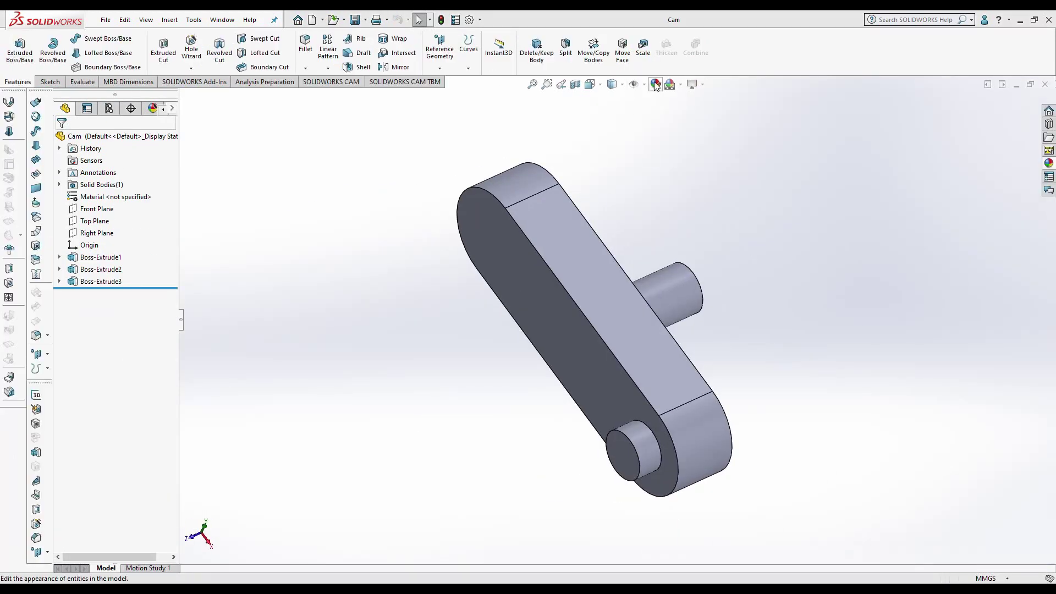
pyautogui.click(656, 84)
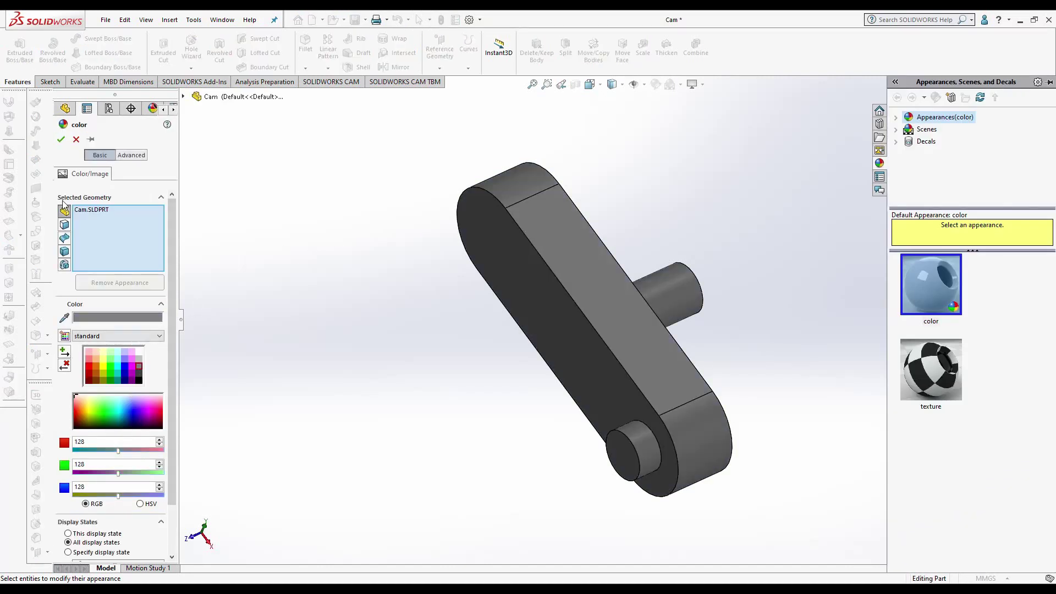
pyautogui.click(60, 139)
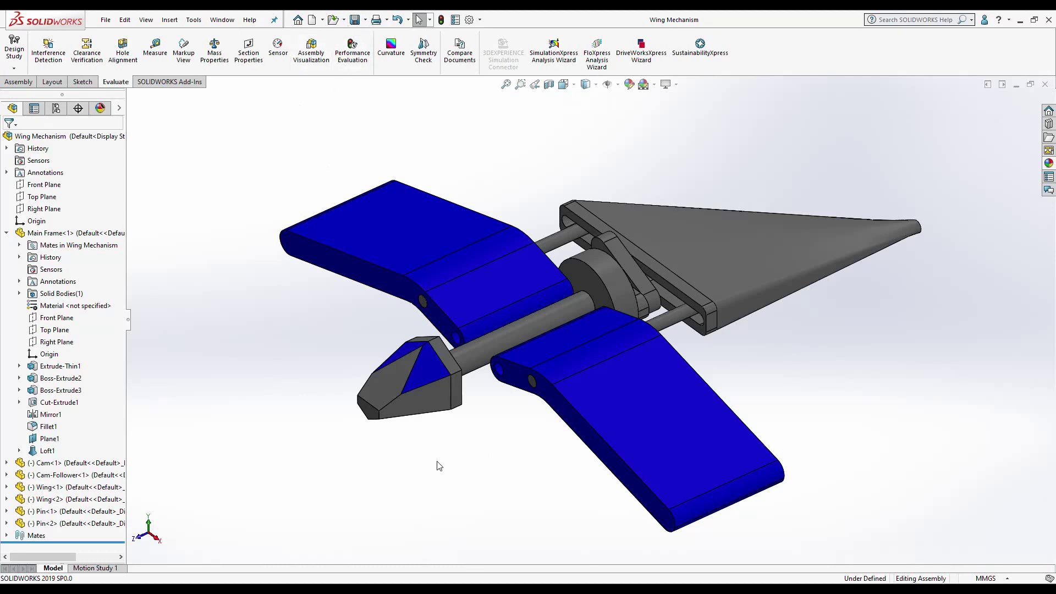
# Step: Update Motion Study 1's initial state, recalculate it, and play the wing-flapping animation
pyautogui.click(95, 568)
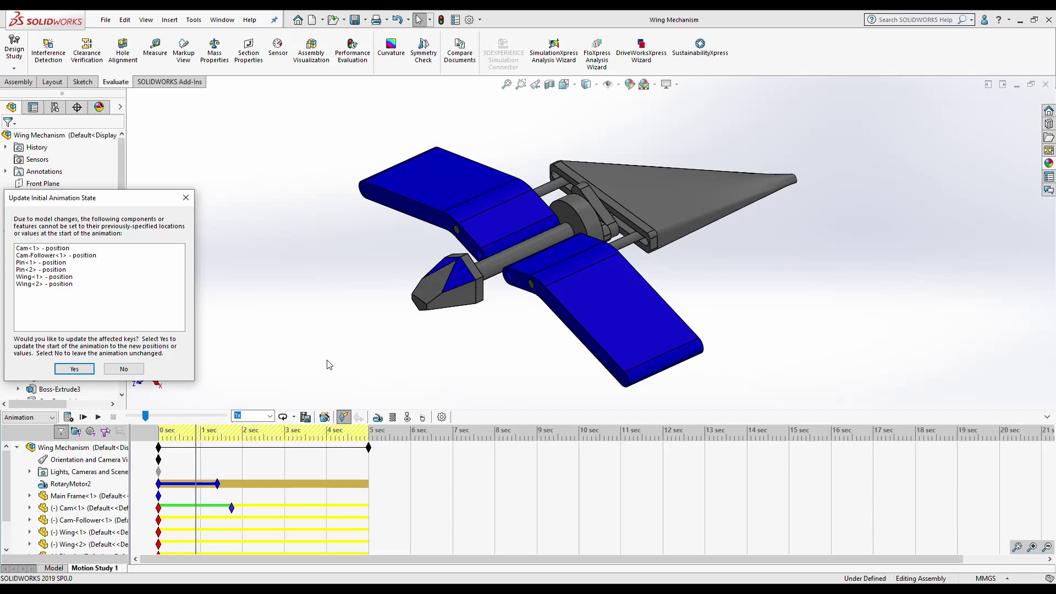
pyautogui.click(76, 371)
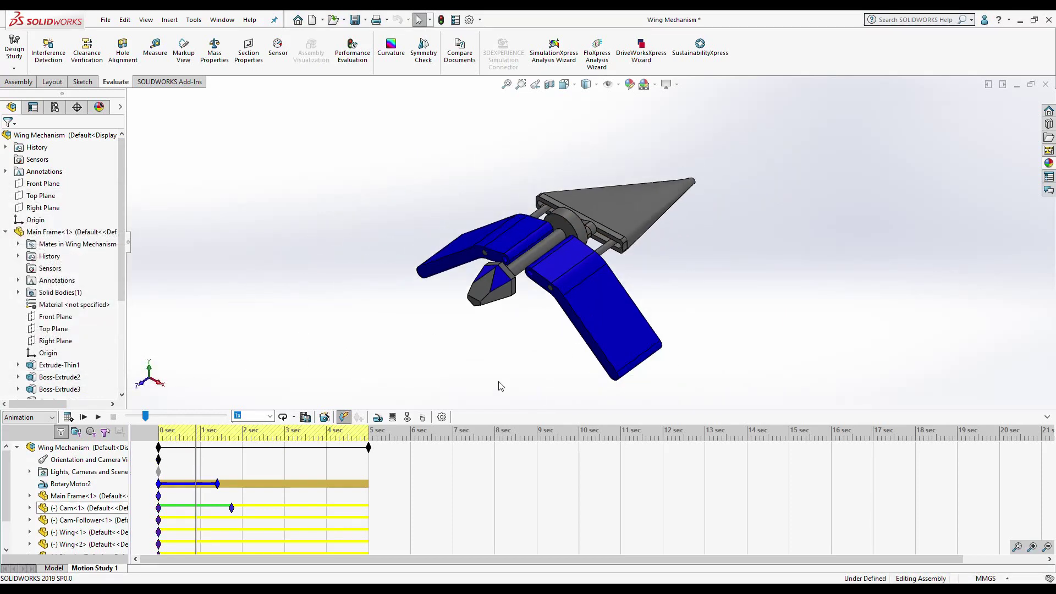
pyautogui.click(69, 417)
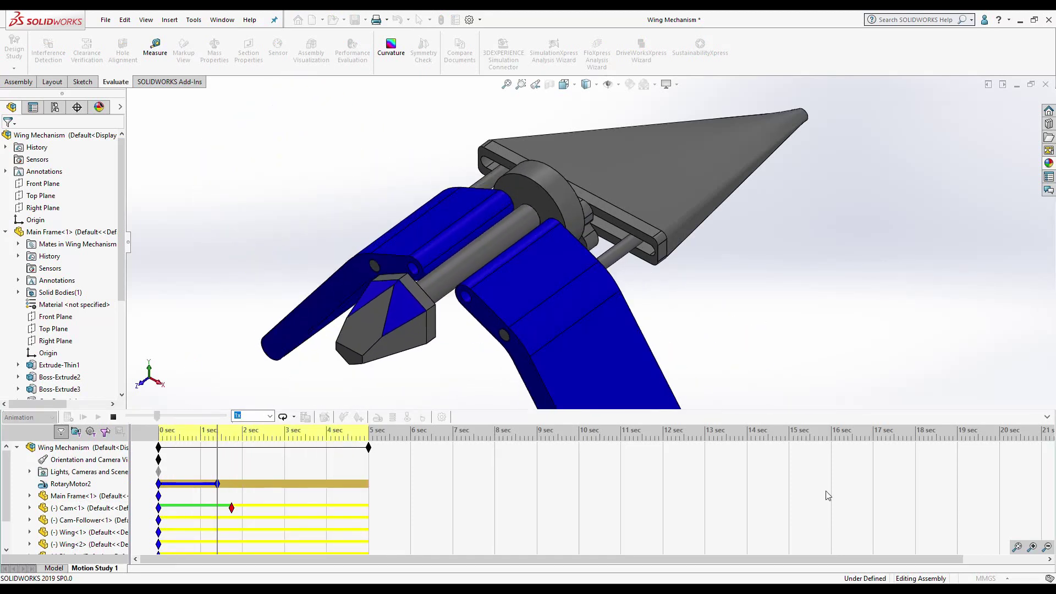
pyautogui.click(1047, 419)
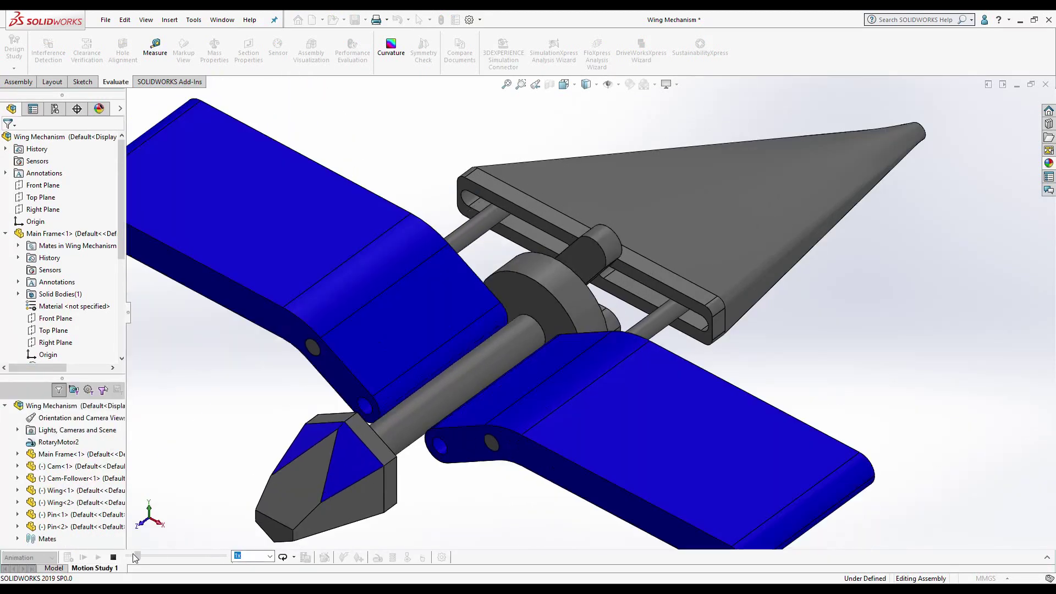
pyautogui.click(84, 557)
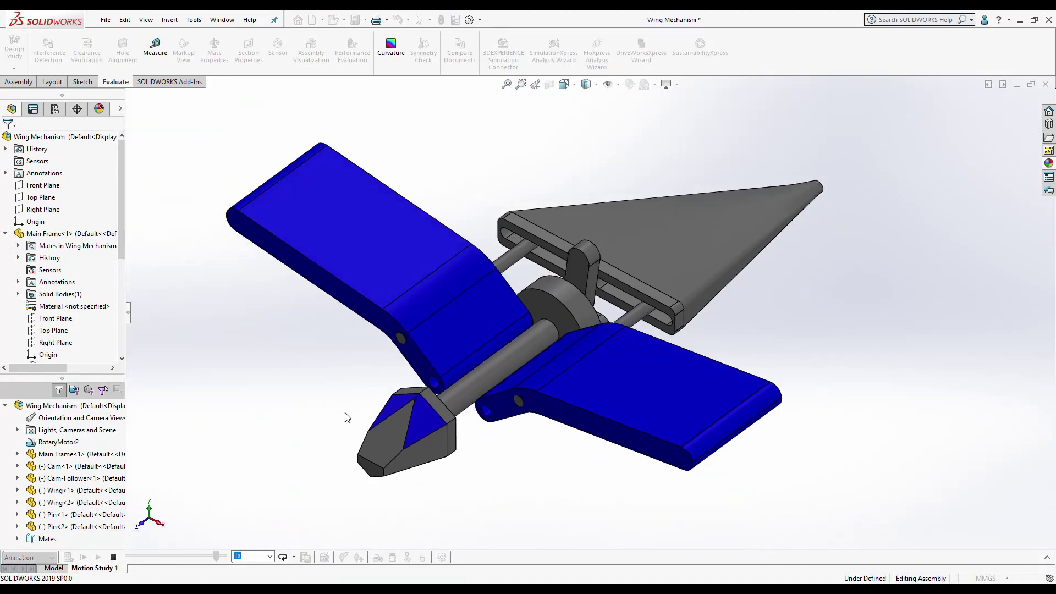
pyautogui.click(1047, 557)
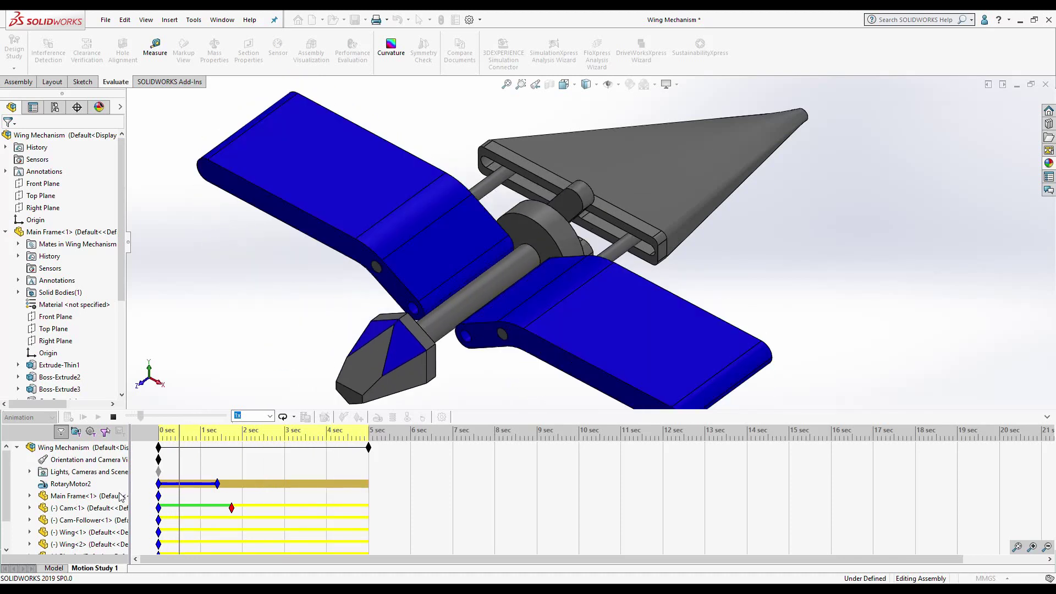
# Step: Collapse the MotionManager timeline and zoom in on the flapping blue wings during playback
pyautogui.click(1047, 417)
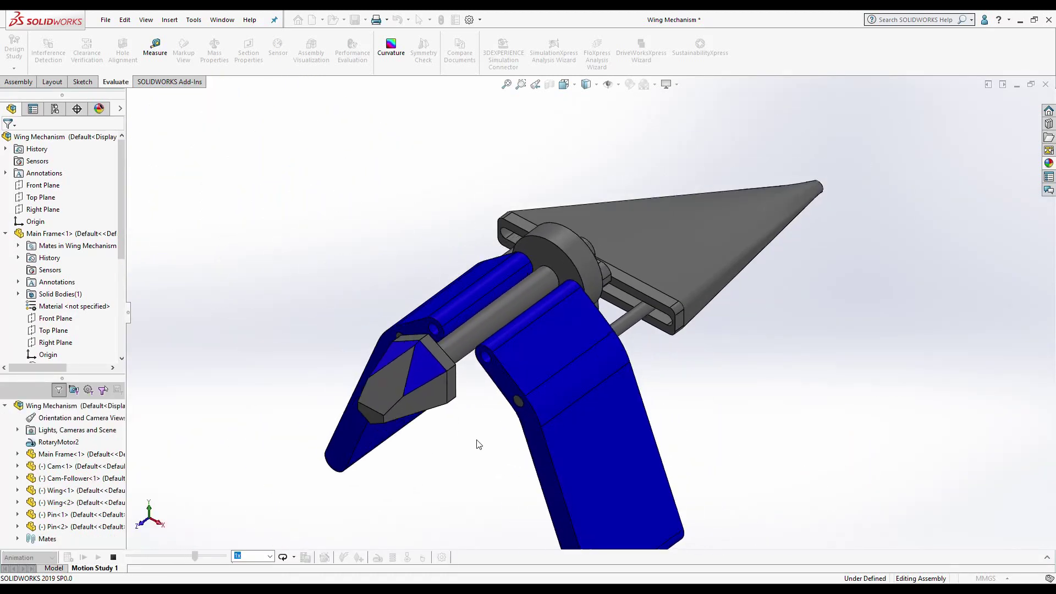
pyautogui.press('z')
pyautogui.hotkey('shift', 'z')
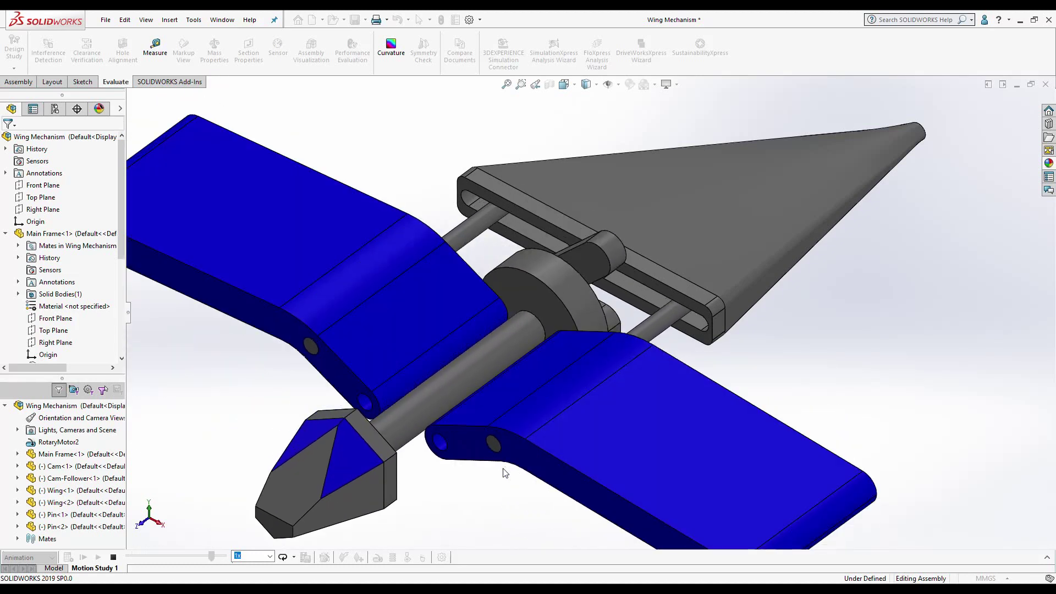
pyautogui.scroll(3, 505, 473)
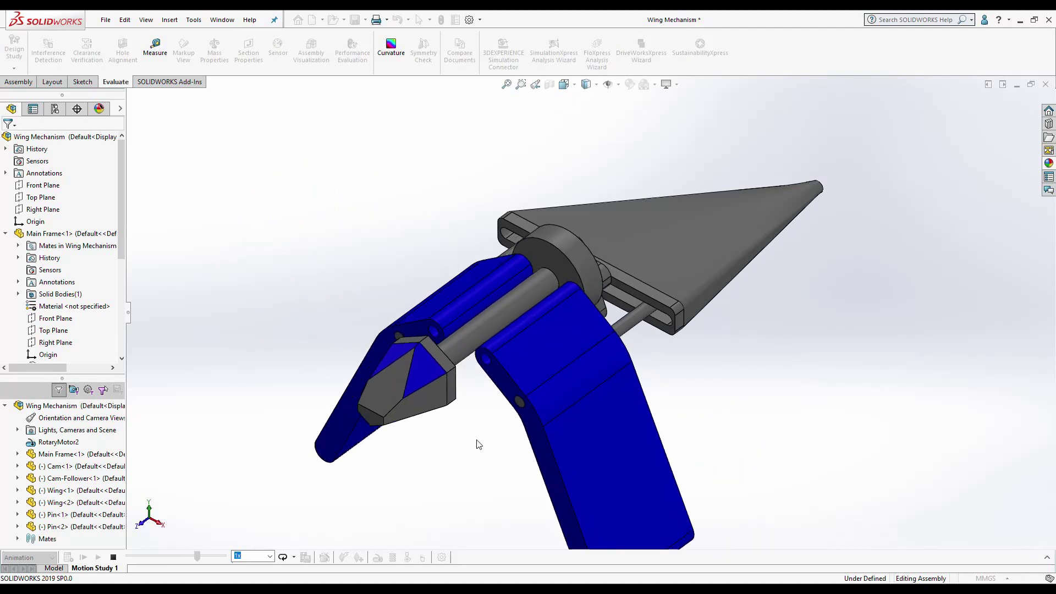
pyautogui.scroll(-3, 480, 448)
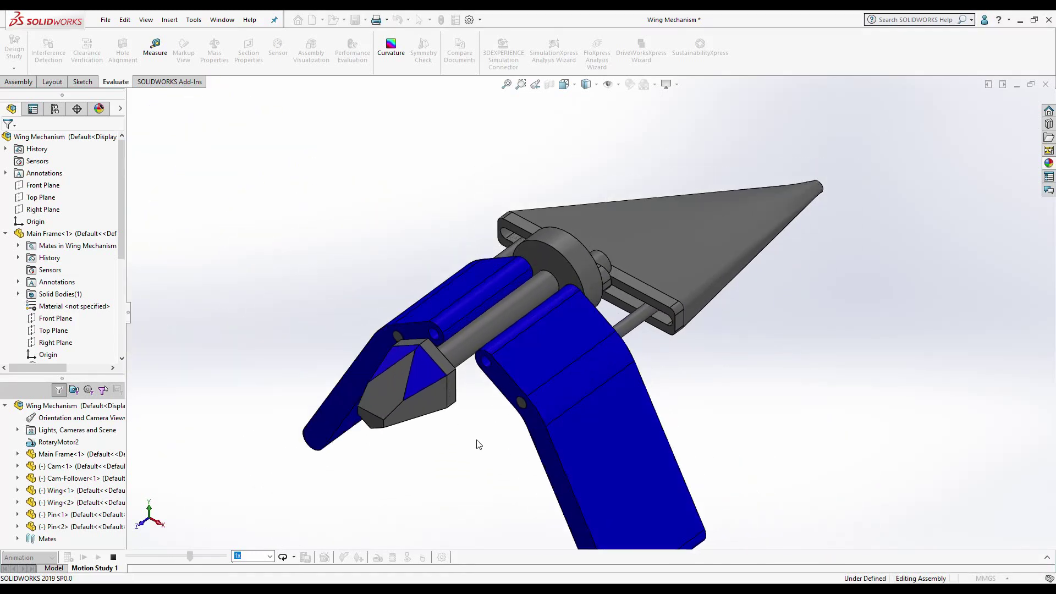
pyautogui.scroll(-3, 505, 473)
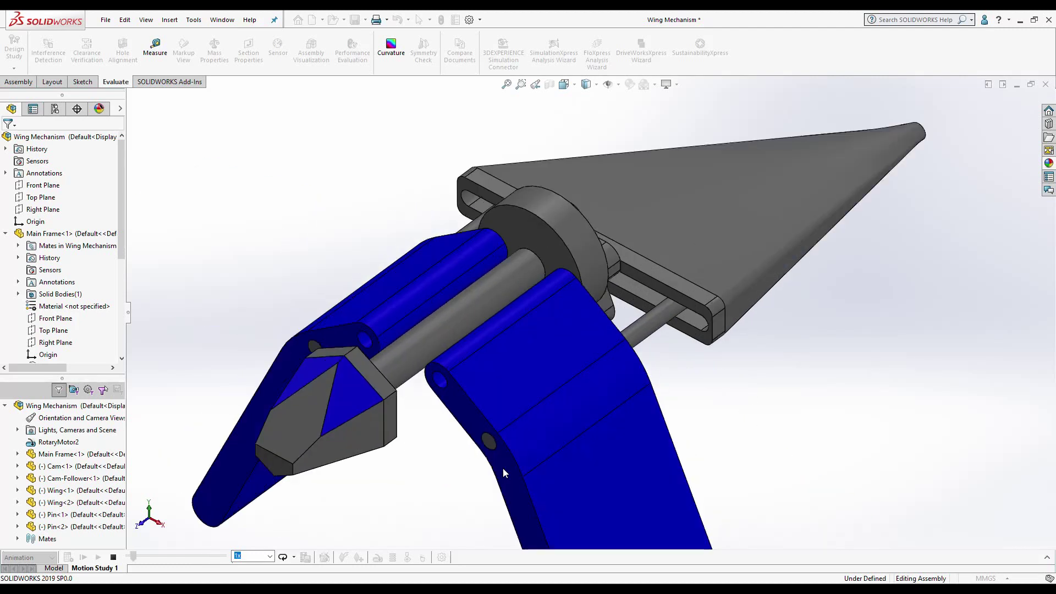